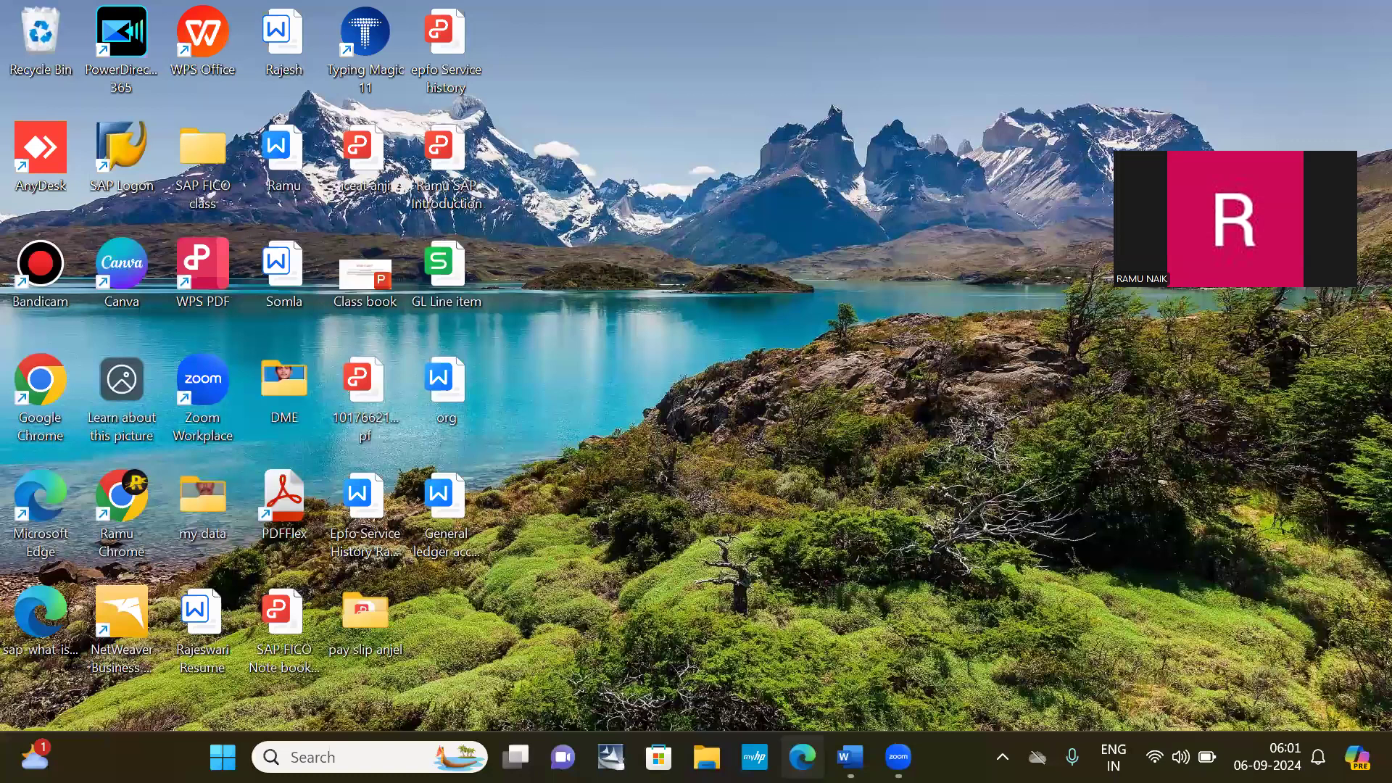
# Join today's SAP FICO Meeting (Batch 19th Aug) with camera off and unmute the microphone.
pyautogui.click(562, 757)
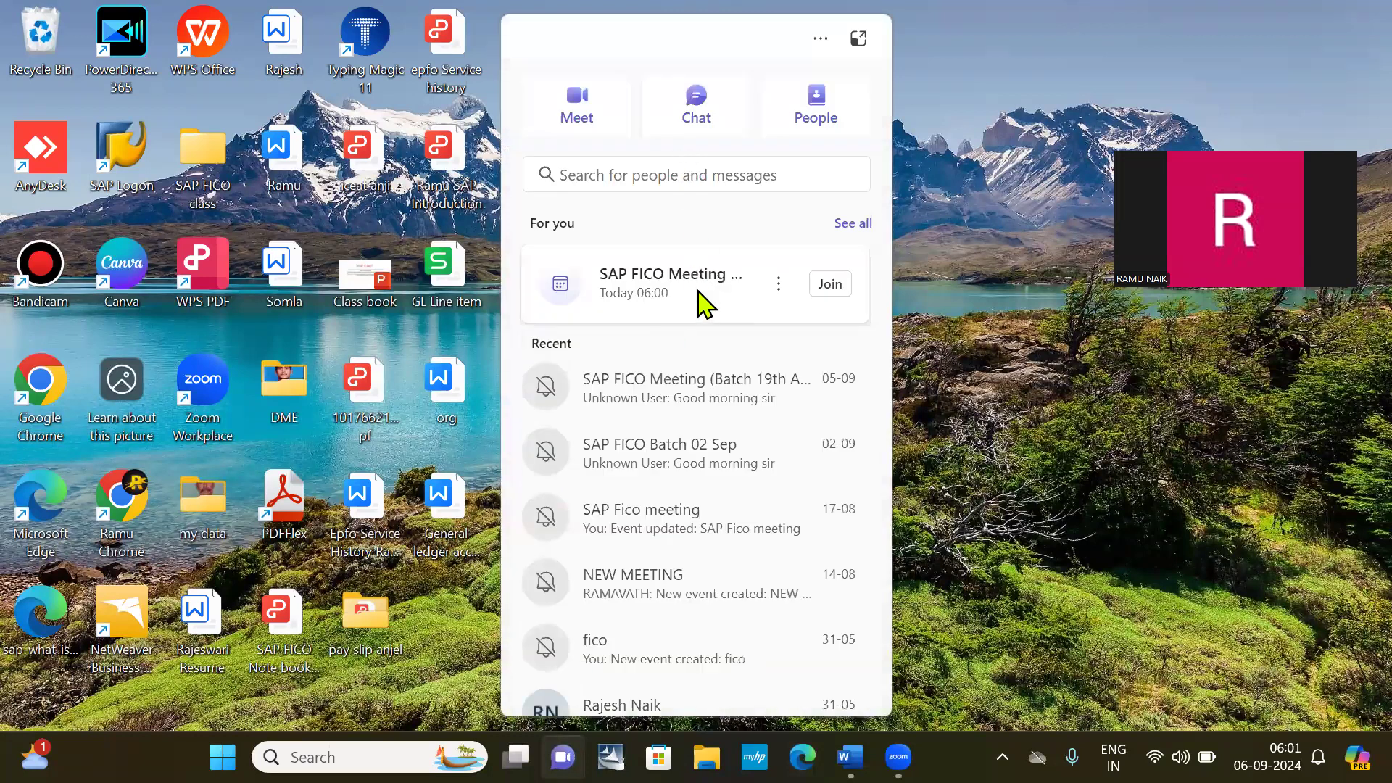
pyautogui.click(830, 285)
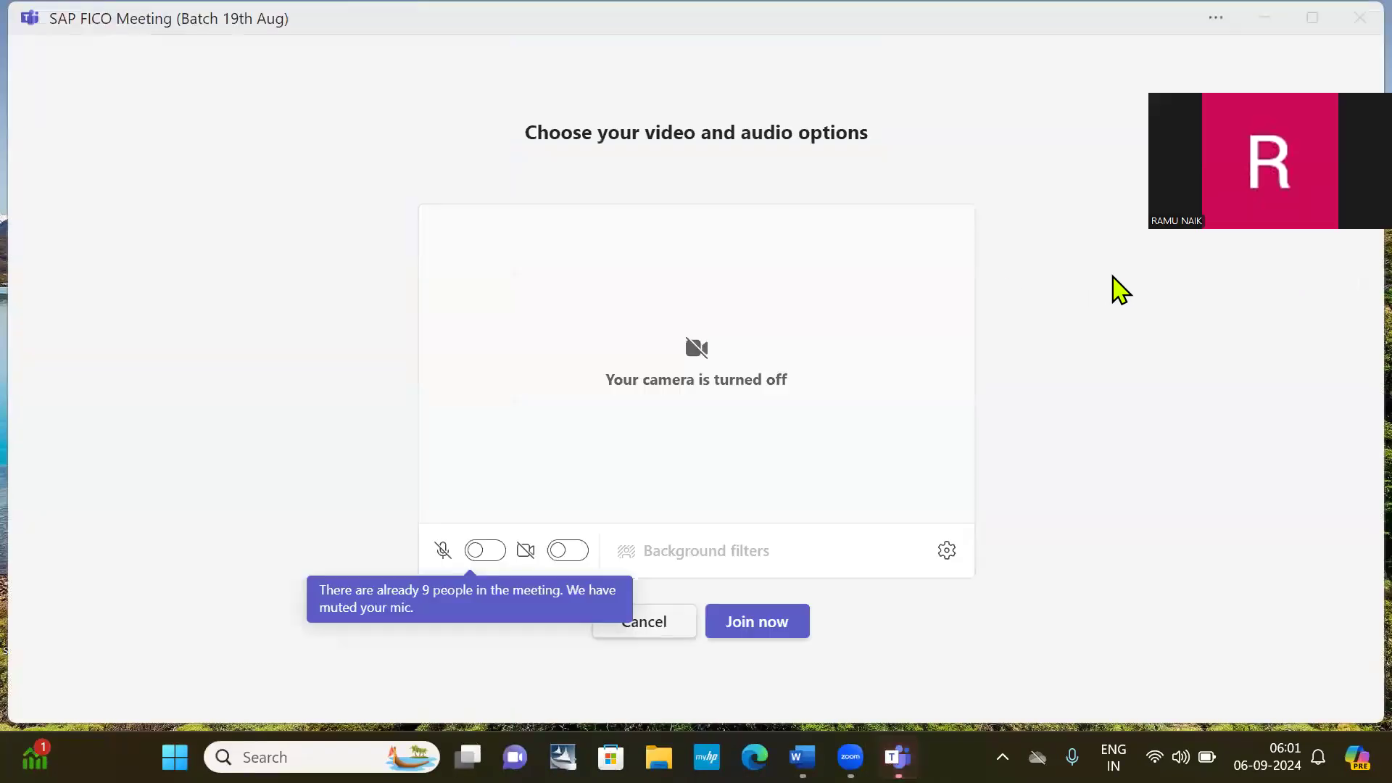
pyautogui.click(740, 631)
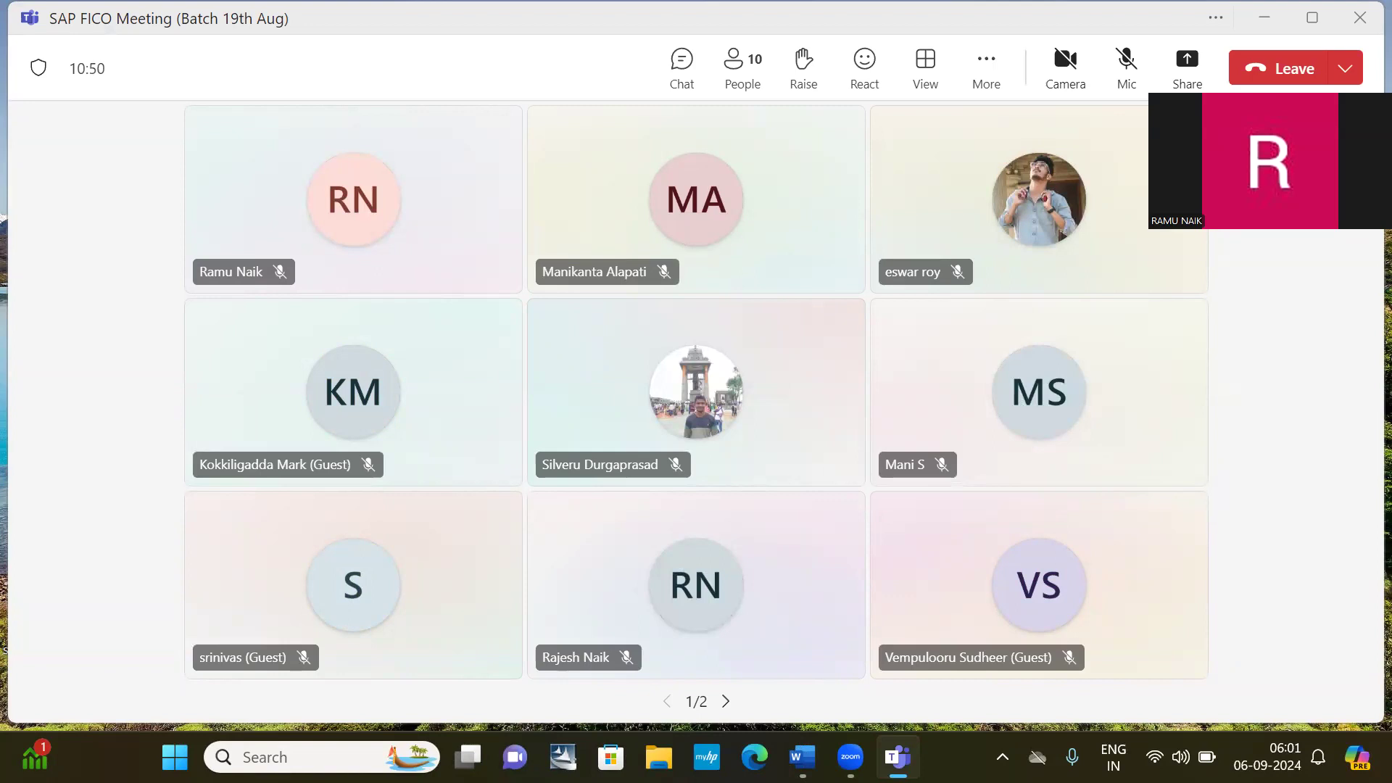
pyautogui.click(1126, 65)
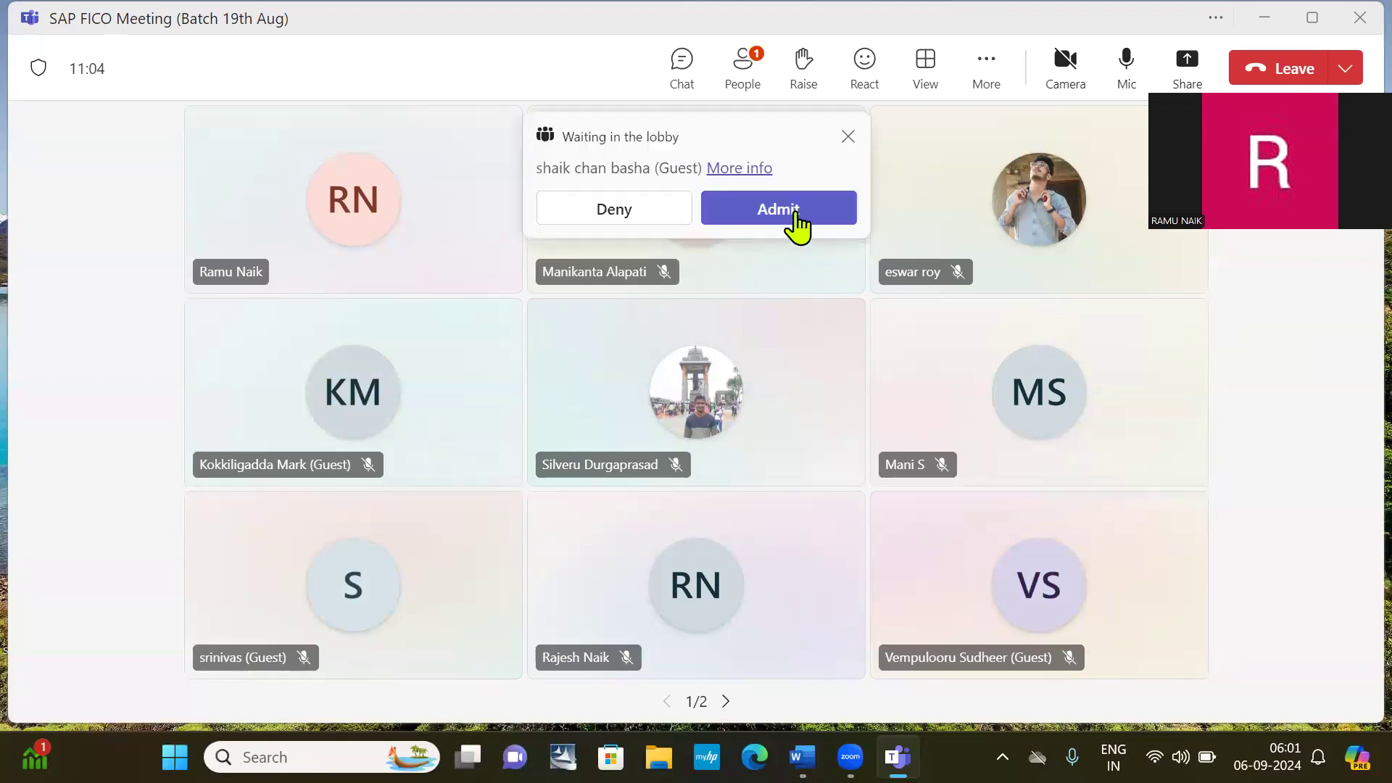
# Admit the three waiting guests from the lobby into the SAP FICO meeting.
pyautogui.click(793, 211)
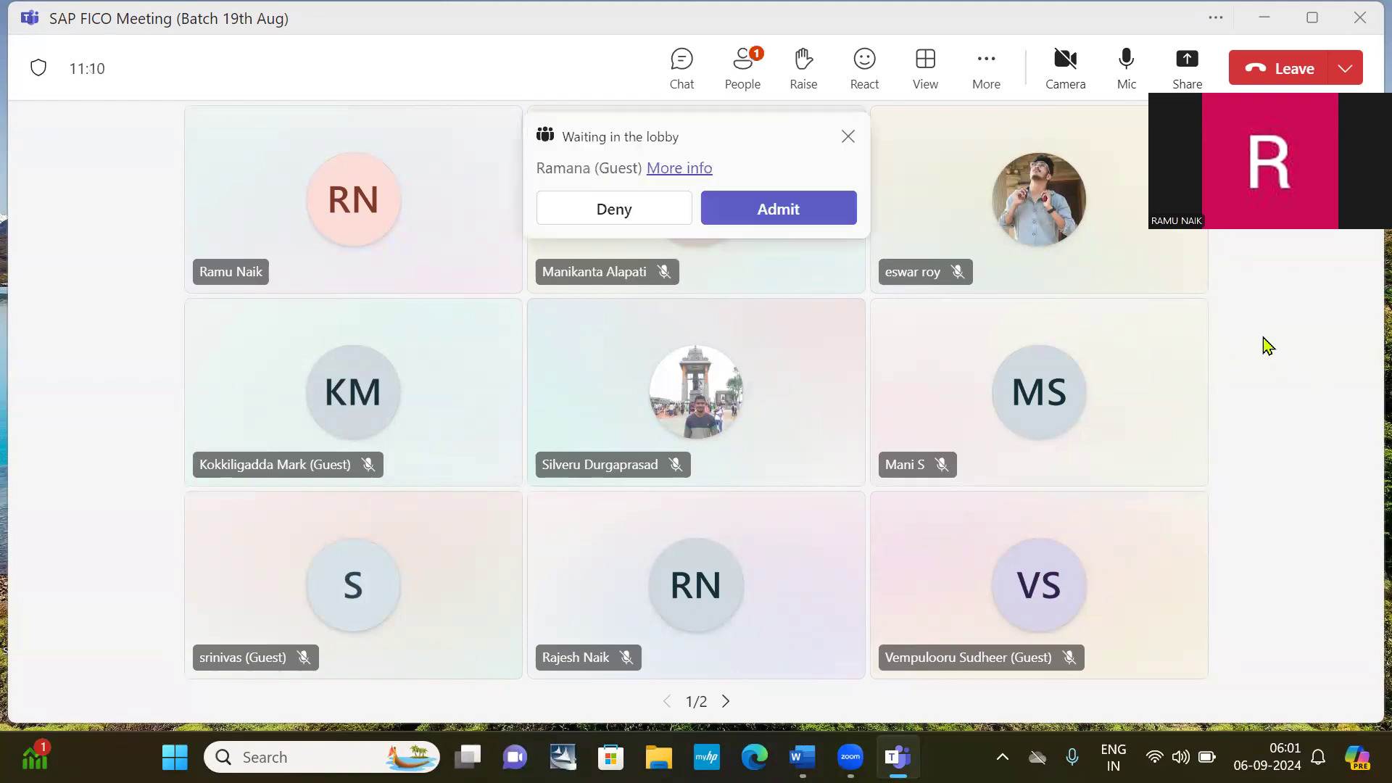
pyautogui.click(770, 209)
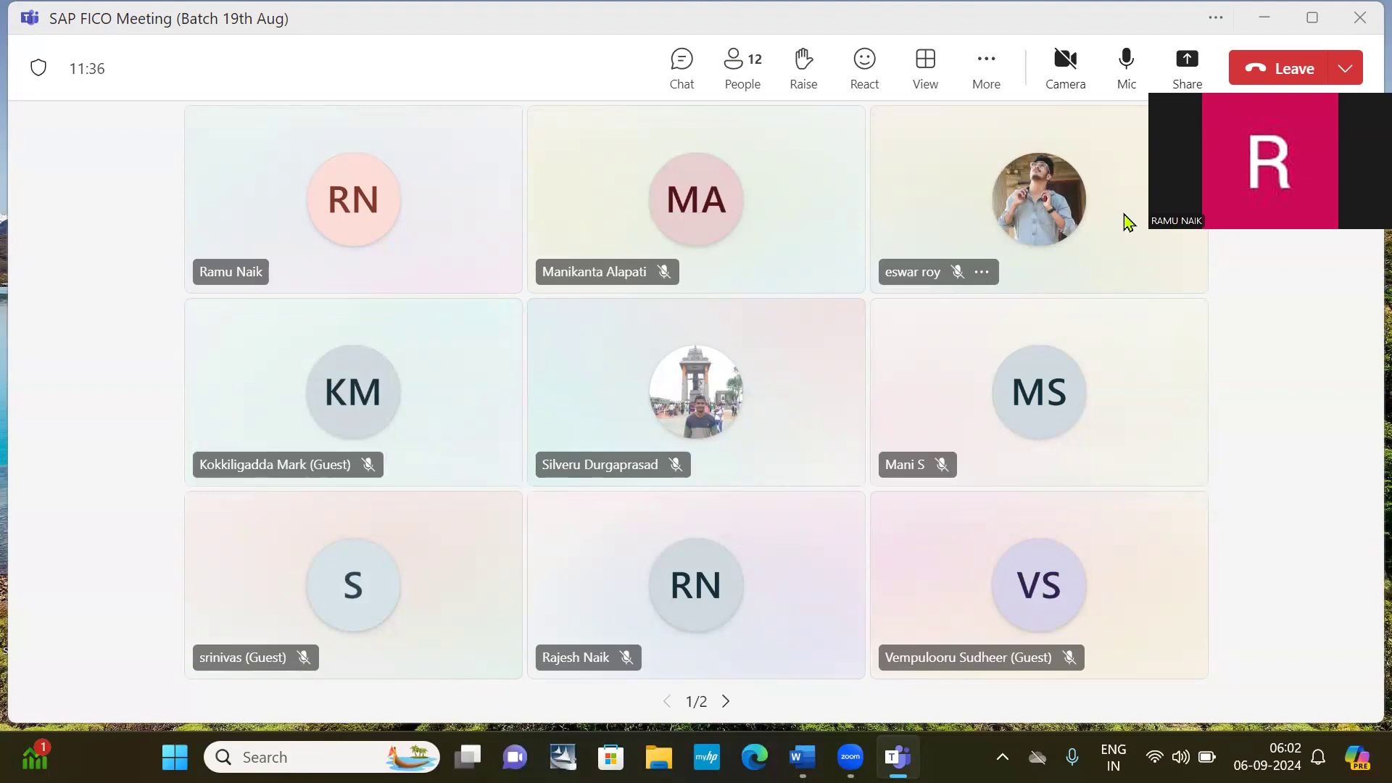
pyautogui.click(768, 211)
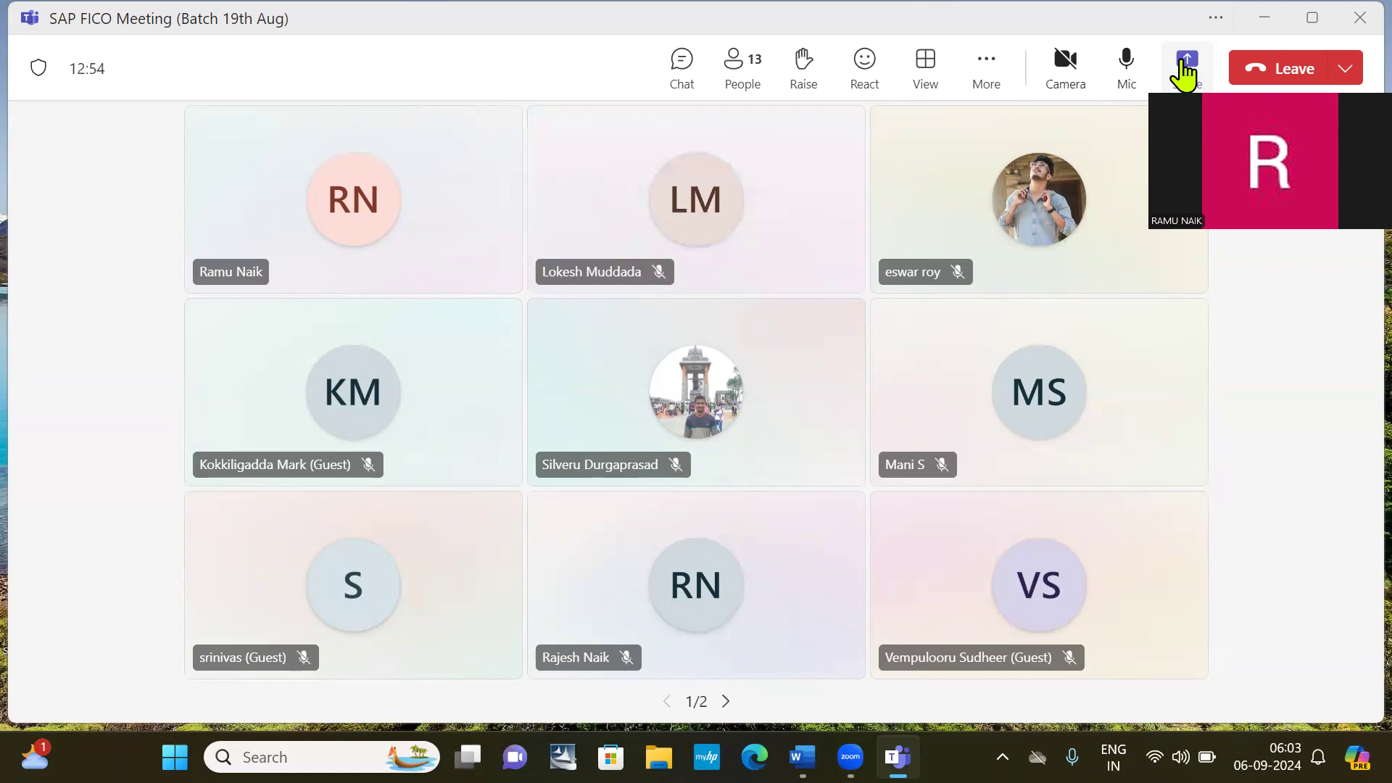
# Share the entire screen with the meeting and launch SAP Logon from the desktop.
pyautogui.click(1184, 73)
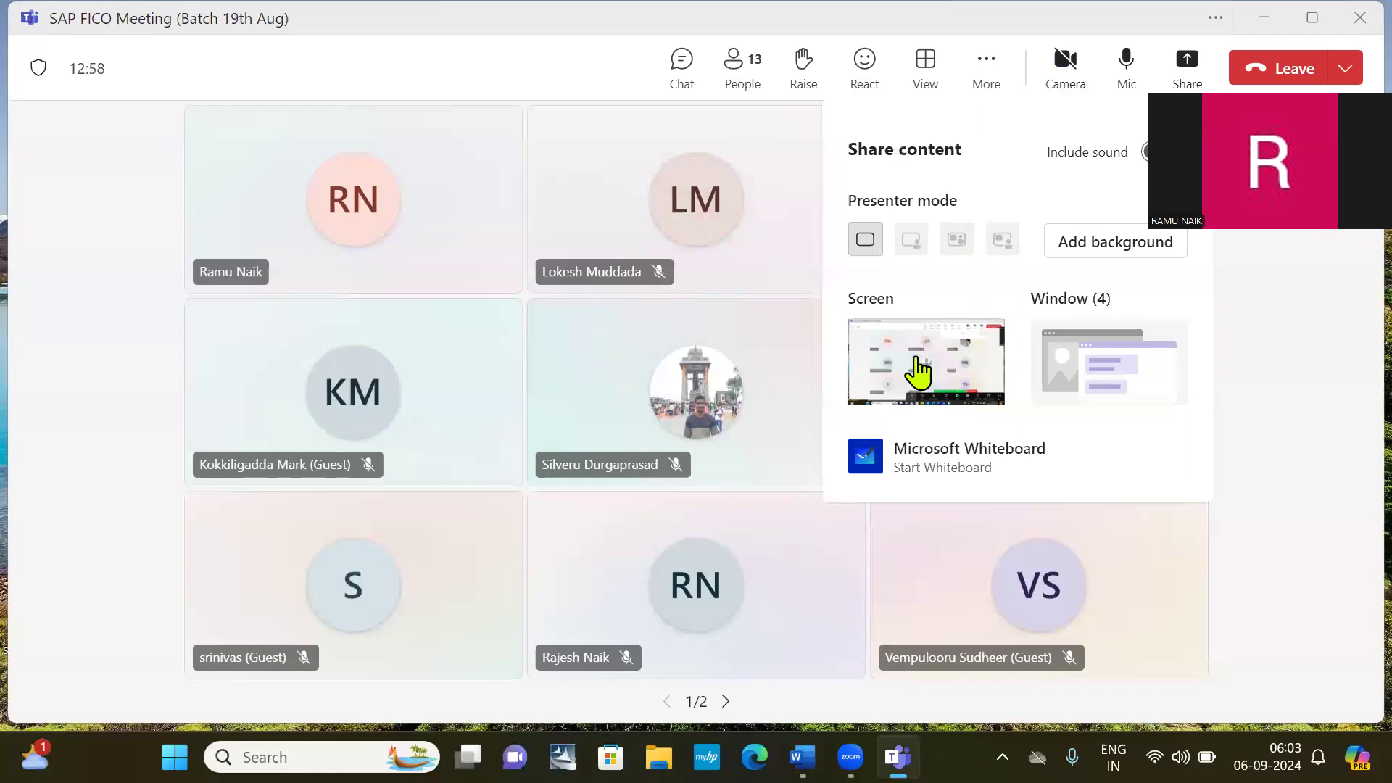
pyautogui.click(934, 362)
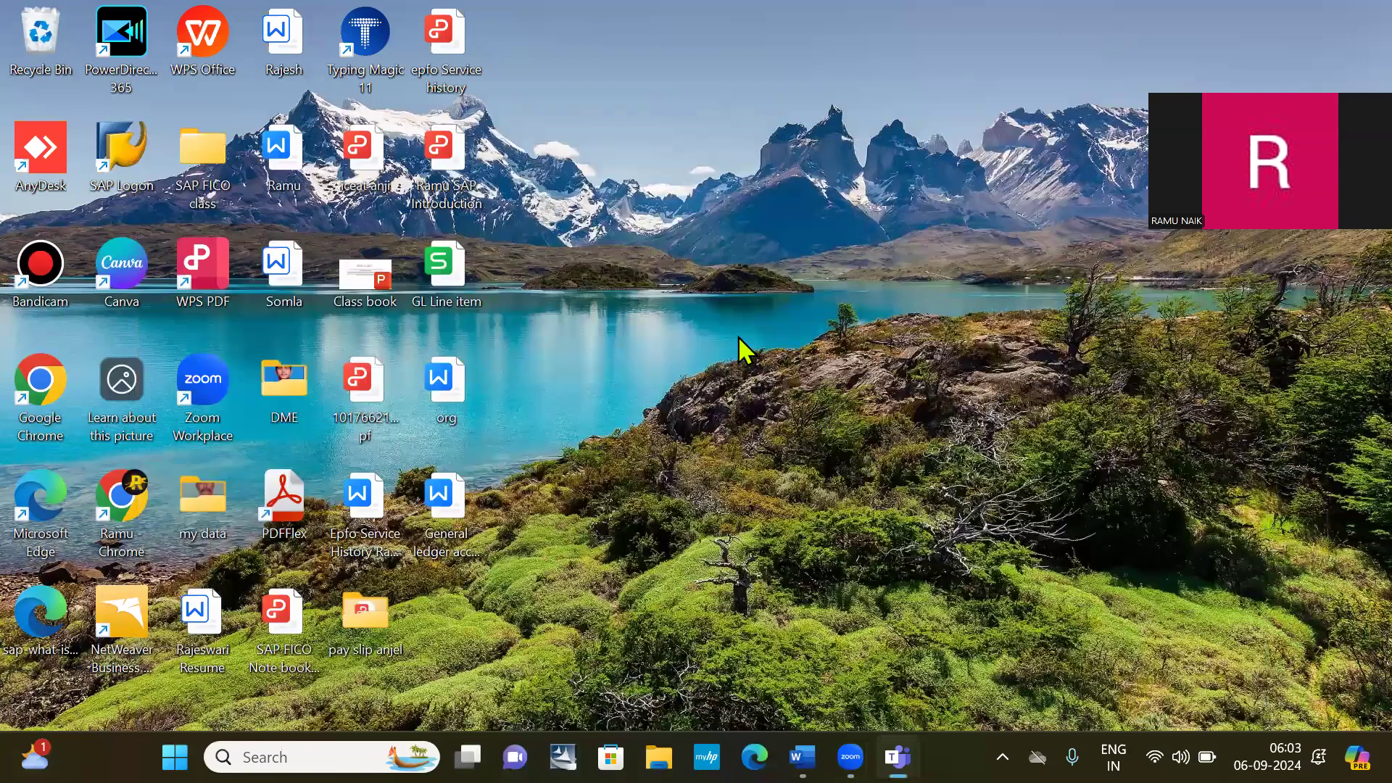
pyautogui.doubleClick(143, 165)
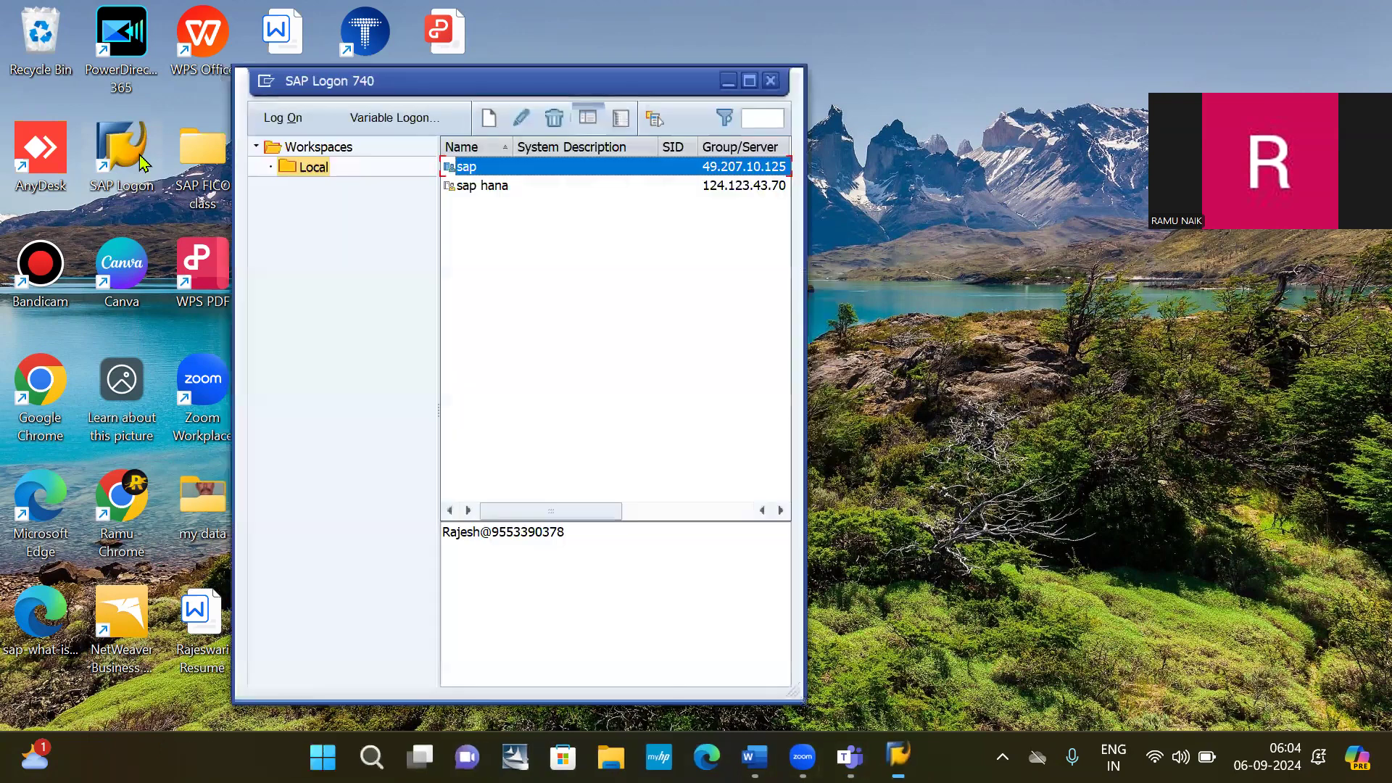
# Log on to the sap system in client 800 using the first saved user ID and its password.
pyautogui.doubleClick(647, 546)
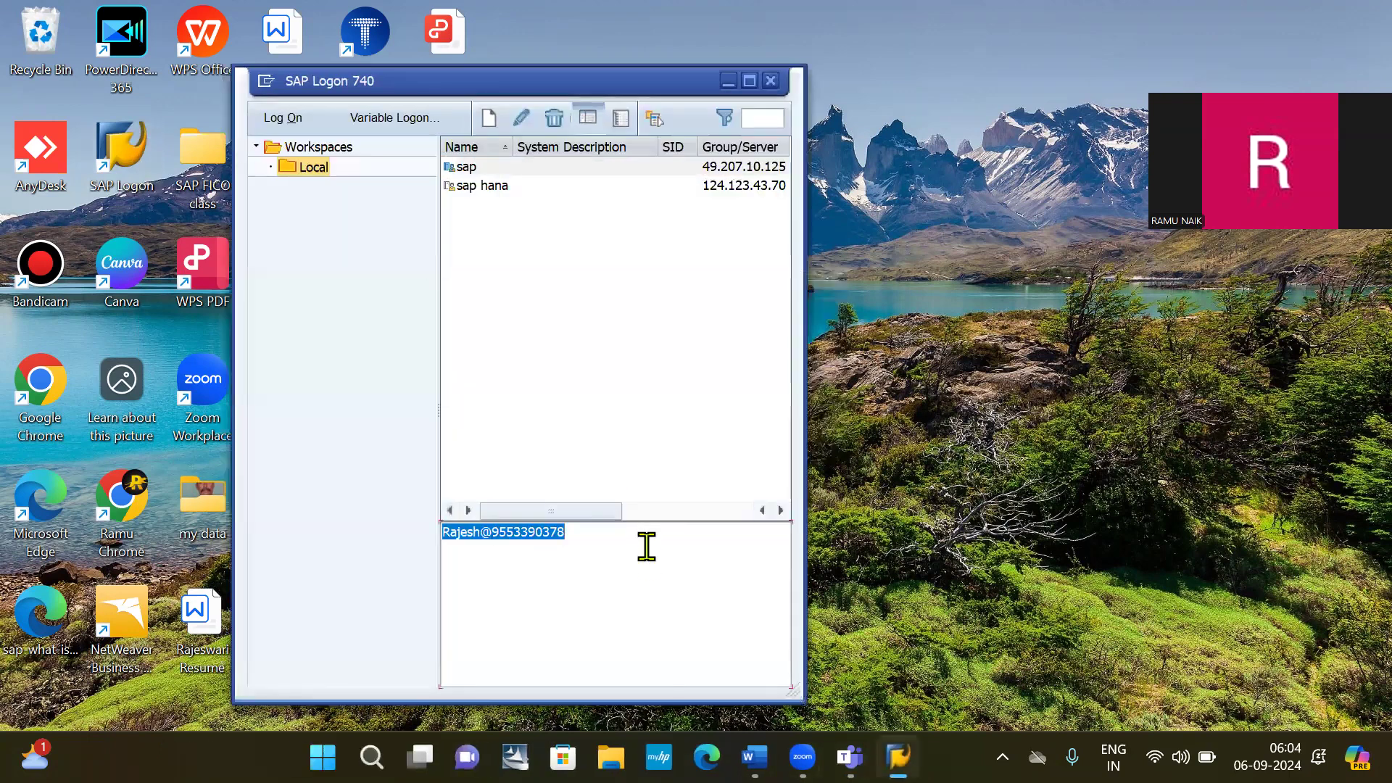
pyautogui.click(647, 546)
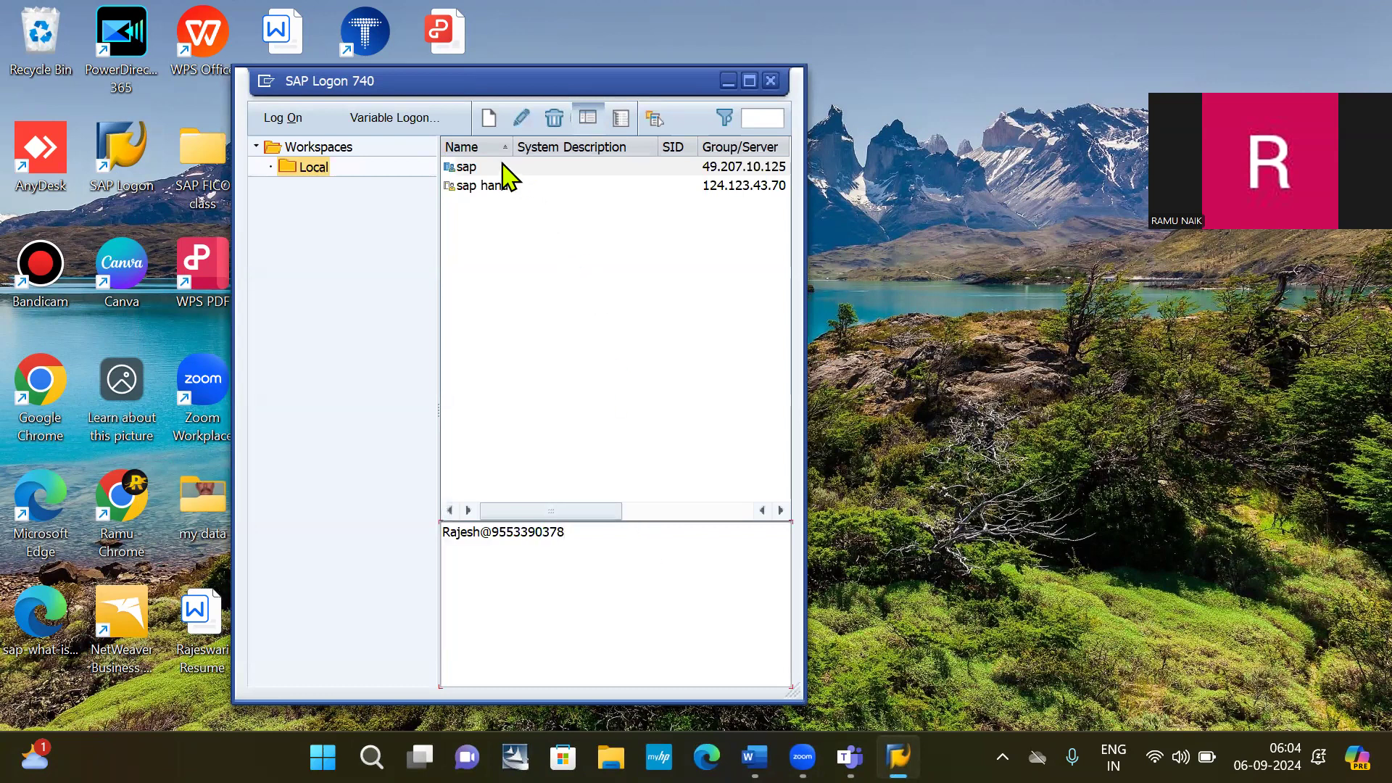
pyautogui.doubleClick(499, 166)
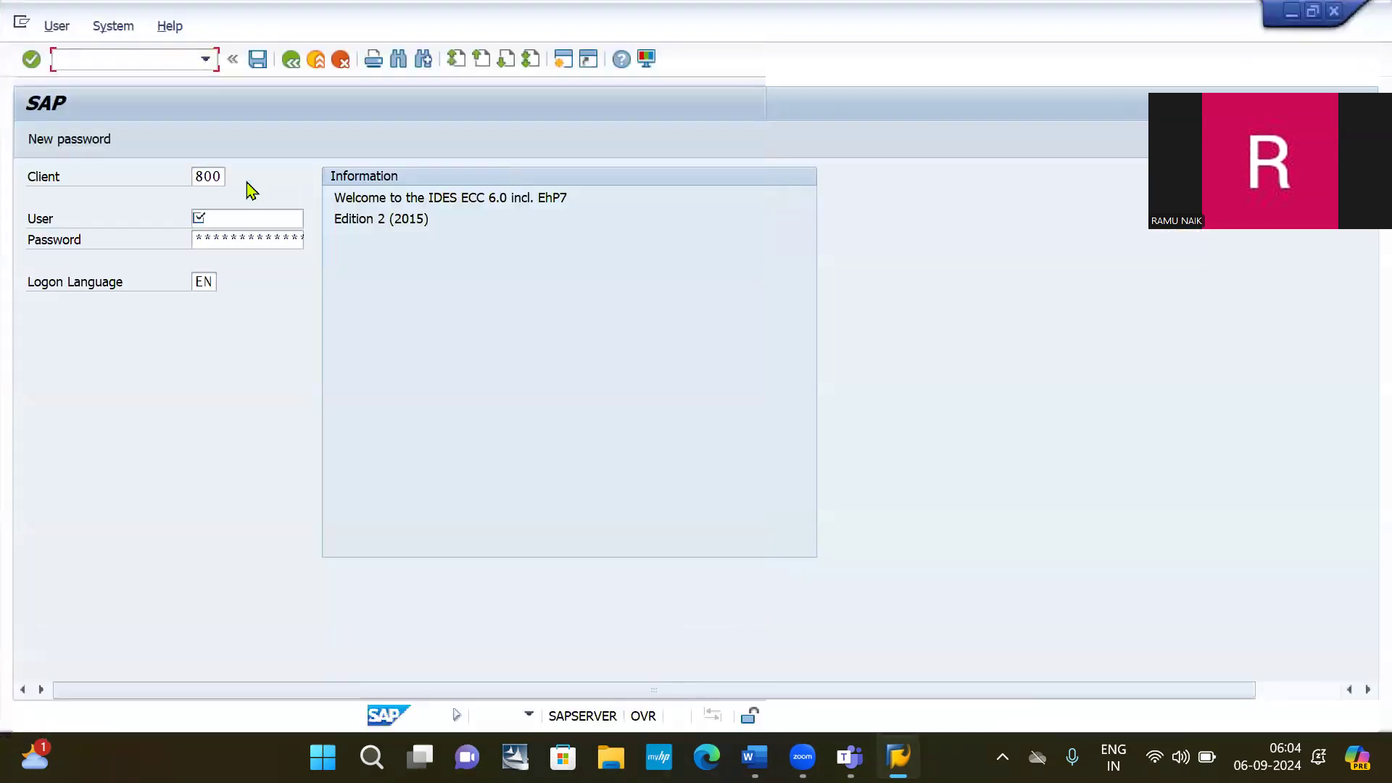
pyautogui.click(242, 219)
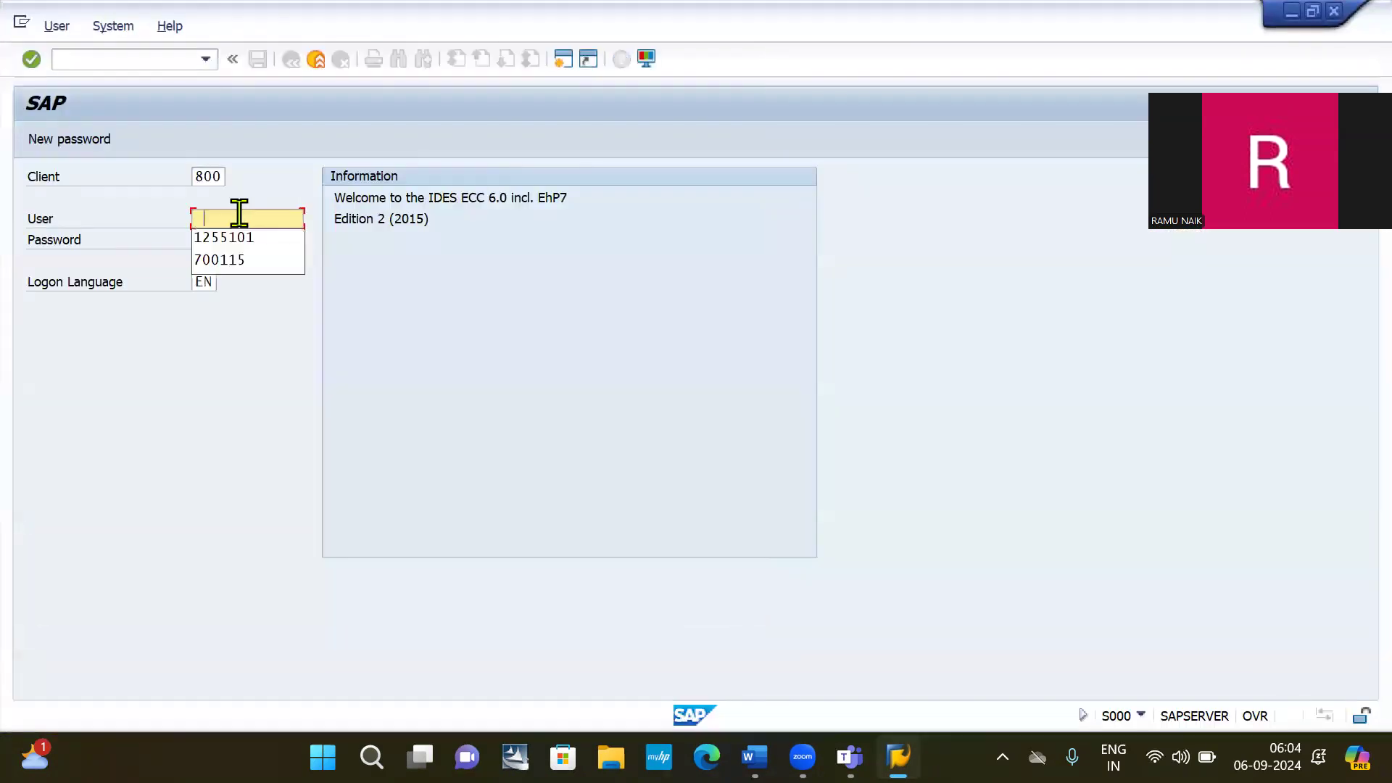
pyautogui.press('Down')
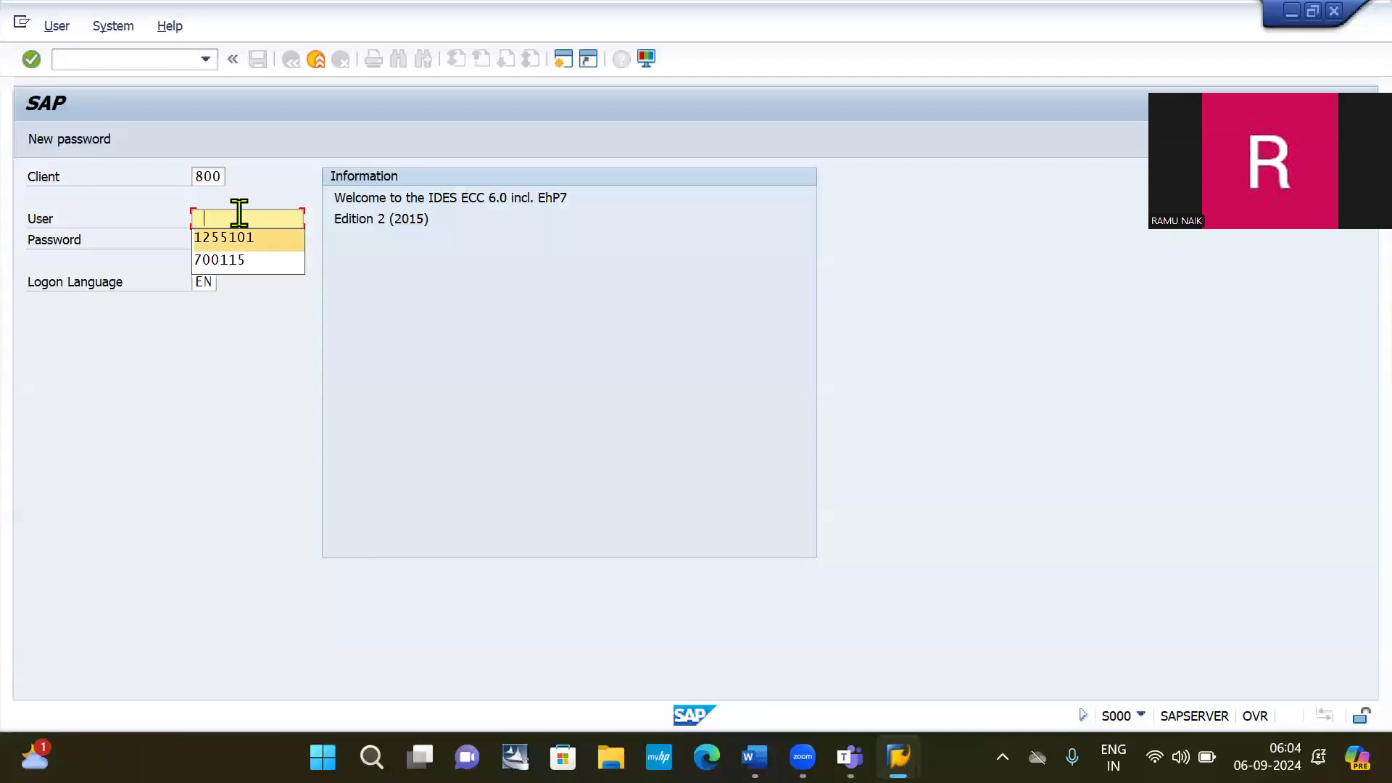
pyautogui.press('Return')
pyautogui.press('Tab')
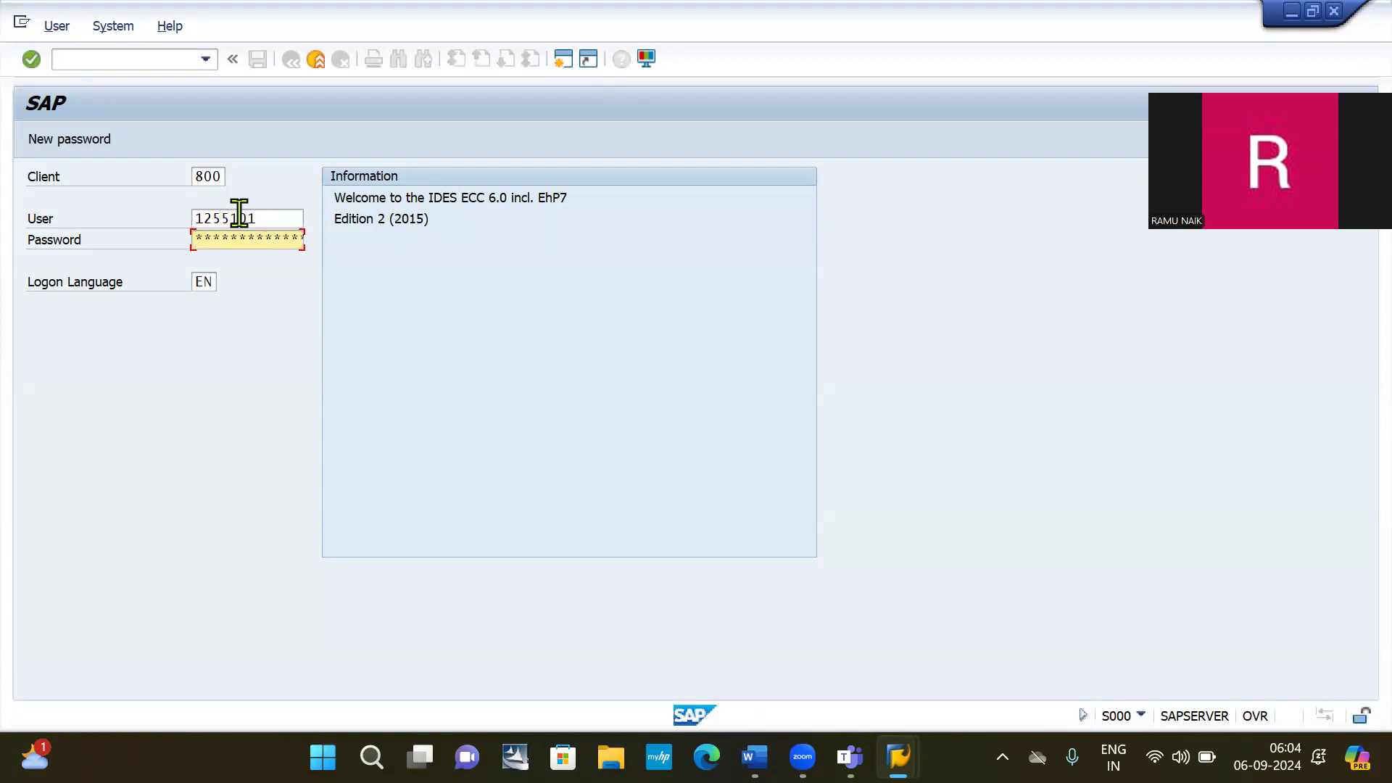
pyautogui.press('Return')
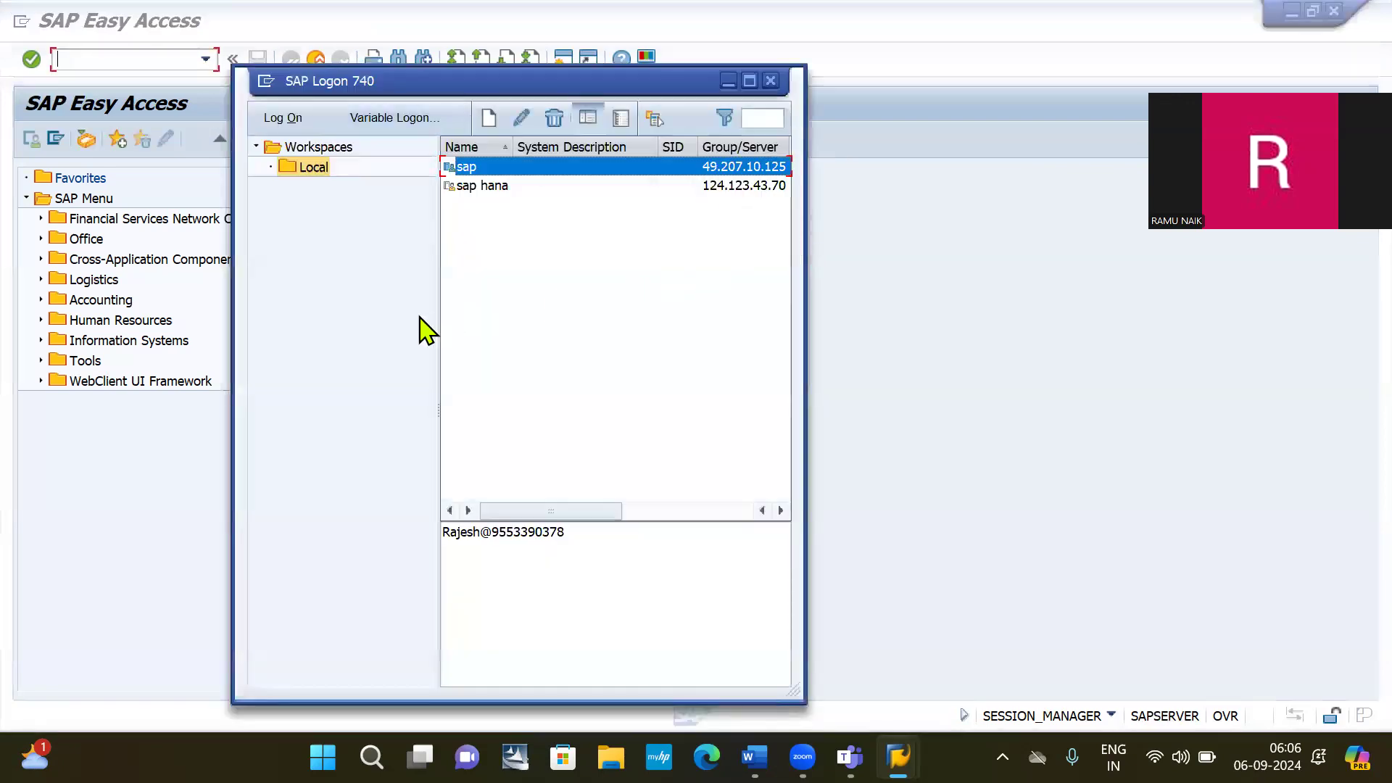
# Bring the SAP Easy Access menu in front of SAP Logon once logon completes.
pyautogui.click(933, 210)
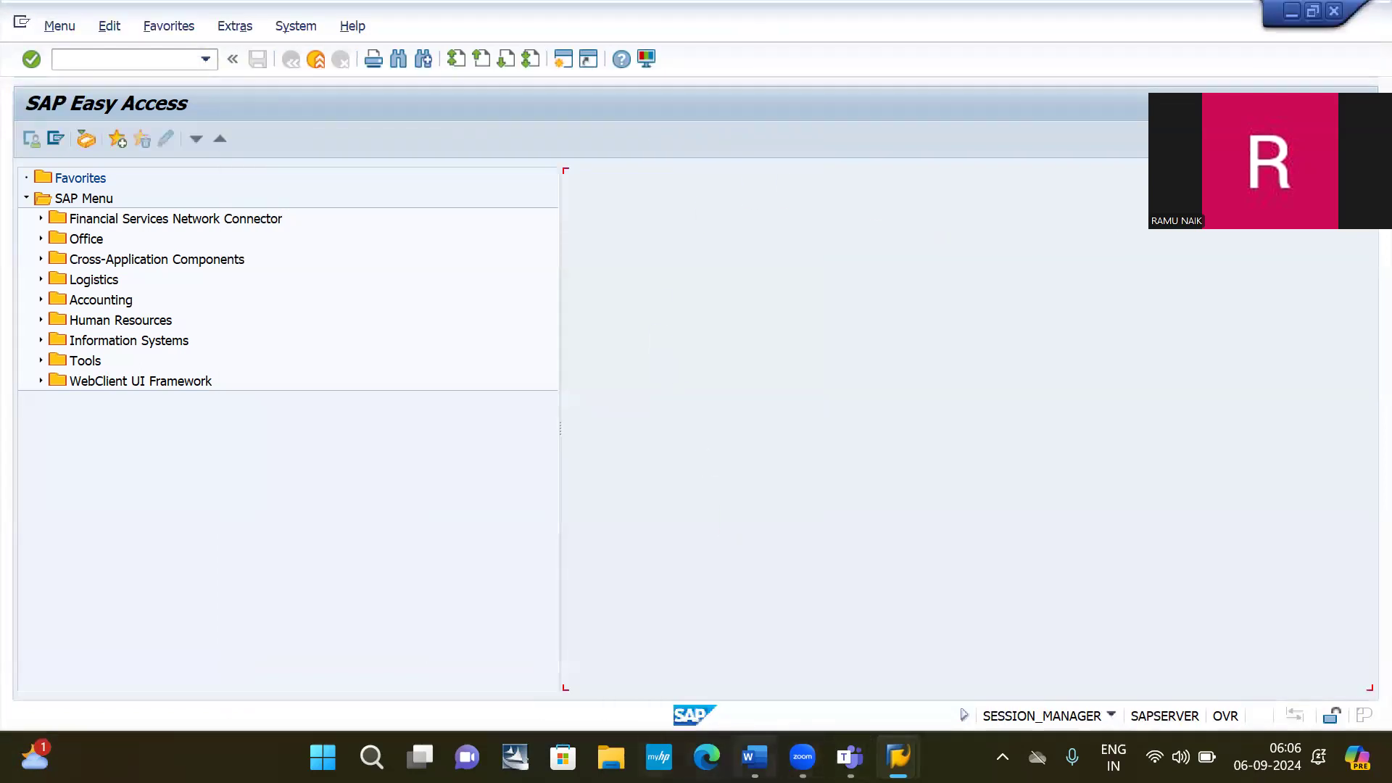
# Type the heading 'Open Item management' in the general ledger accounting notes.
pyautogui.moveTo(754, 757)
pyautogui.click(767, 702)
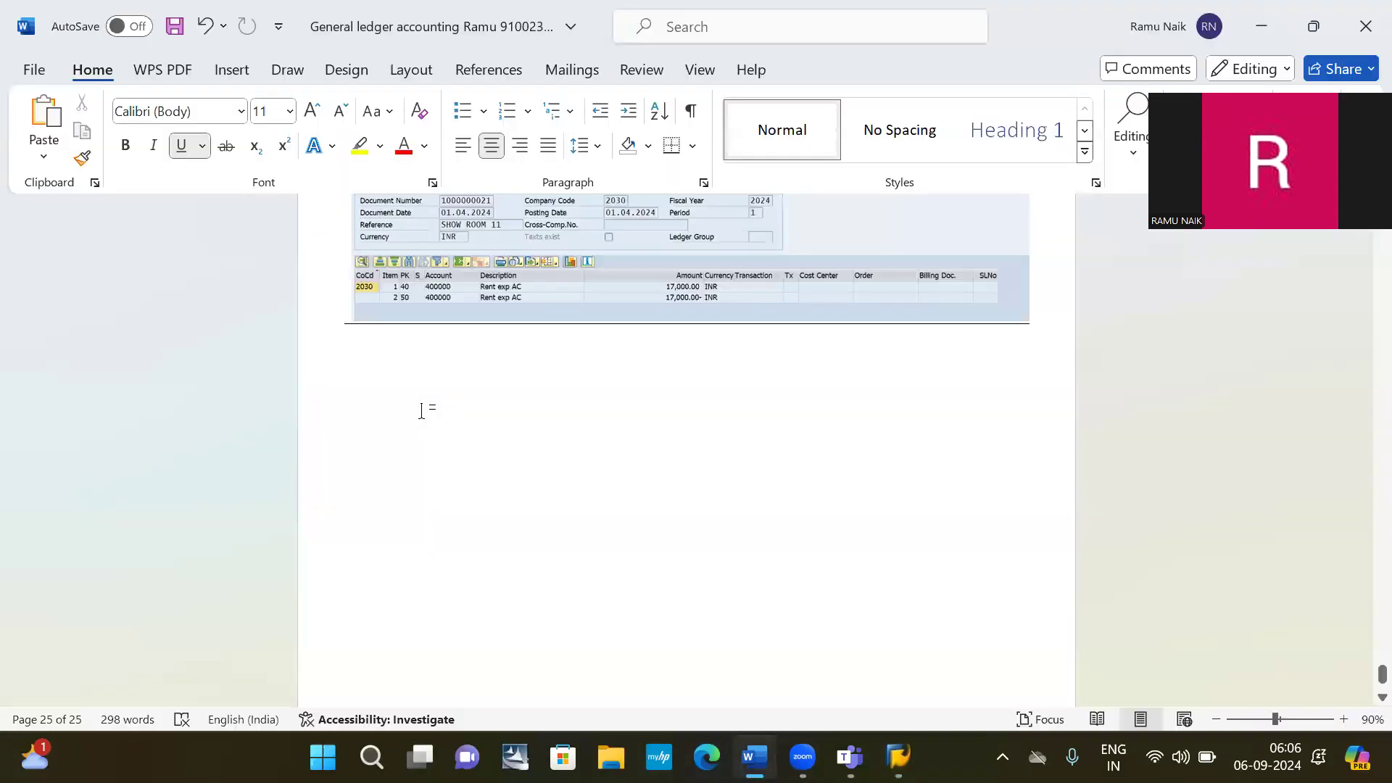
pyautogui.click(461, 148)
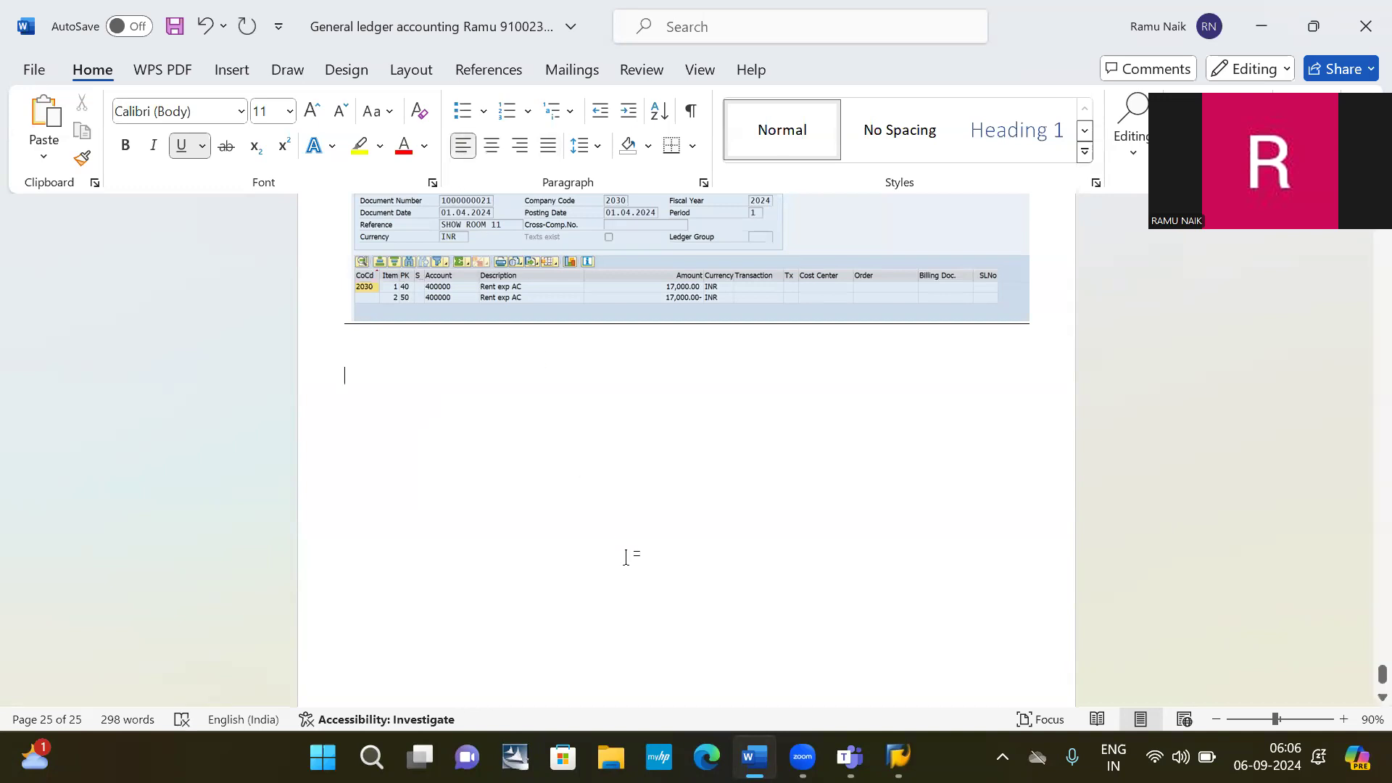
pyautogui.write('OPELN')
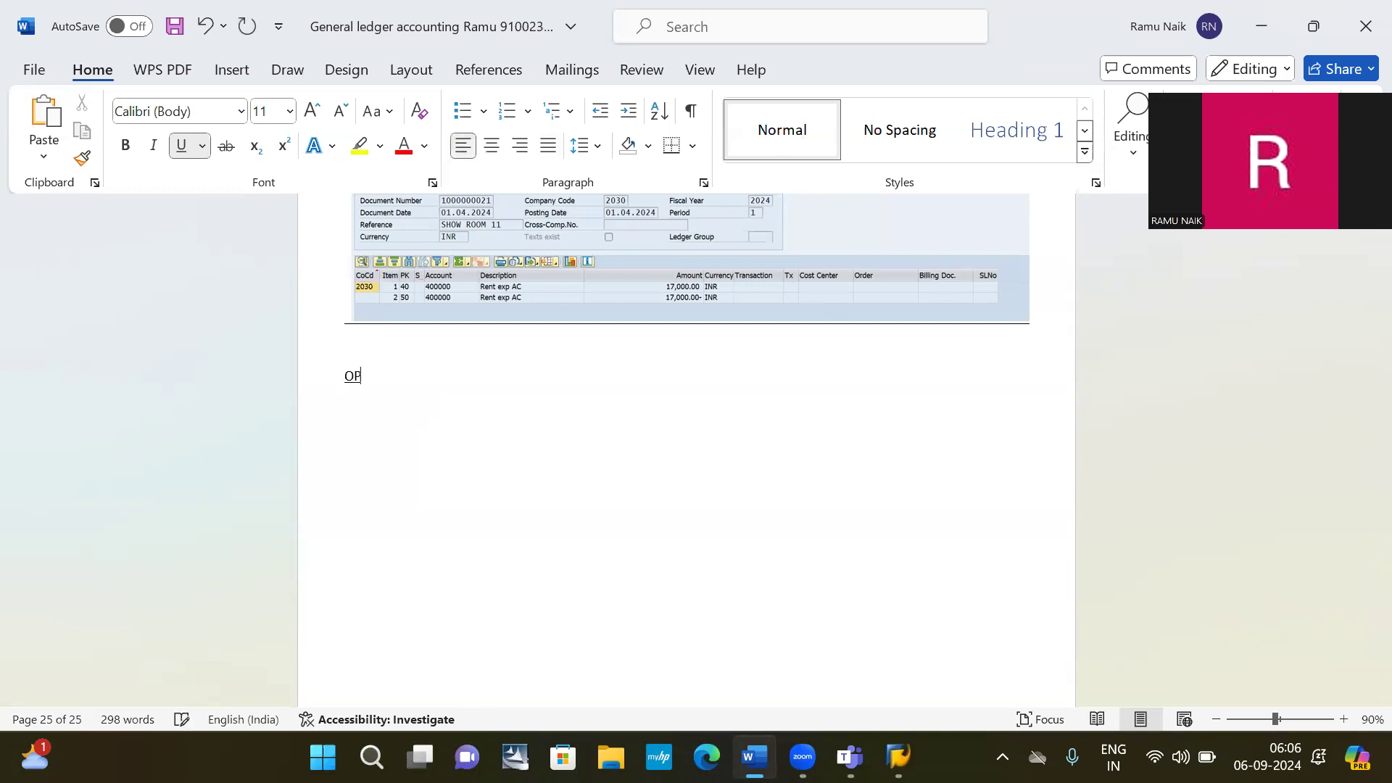
pyautogui.press('BackSpace')
pyautogui.press('BackSpace')
pyautogui.write('N ITEM MANAGEME')
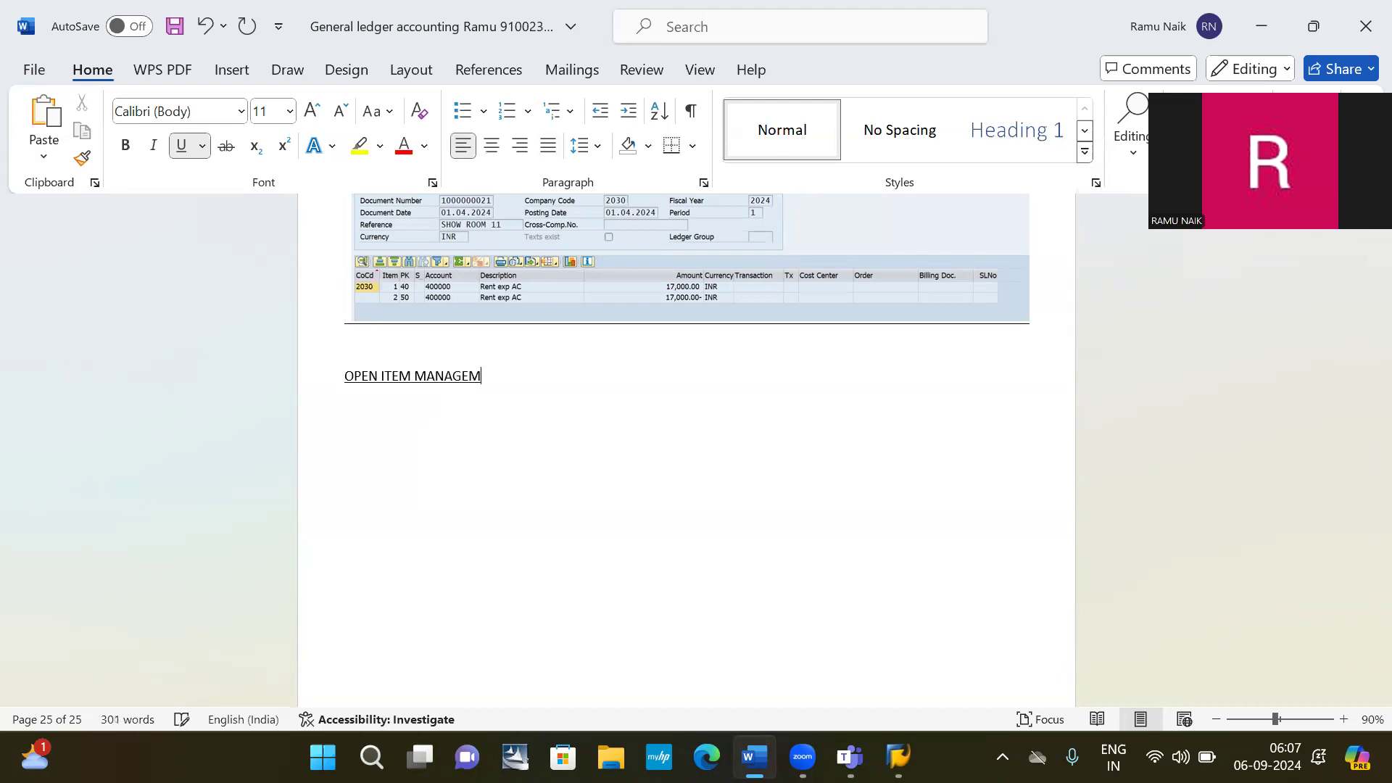
pyautogui.press('BackSpace')
pyautogui.press('BackSpace')
pyautogui.press('BackSpace')
pyautogui.press('BackSpace')
pyautogui.press('BackSpace')
pyautogui.press('BackSpace')
pyautogui.press('BackSpace')
pyautogui.press('BackSpace')
pyautogui.press('BackSpace')
pyautogui.press('BackSpace')
pyautogui.press('BackSpace')
pyautogui.press('BackSpace')
pyautogui.press('BackSpace')
pyautogui.press('BackSpace')
pyautogui.press('BackSpace')
pyautogui.press('BackSpace')
pyautogui.press('BackSpace')
pyautogui.press('BackSpace')
pyautogui.press('BackSpace')
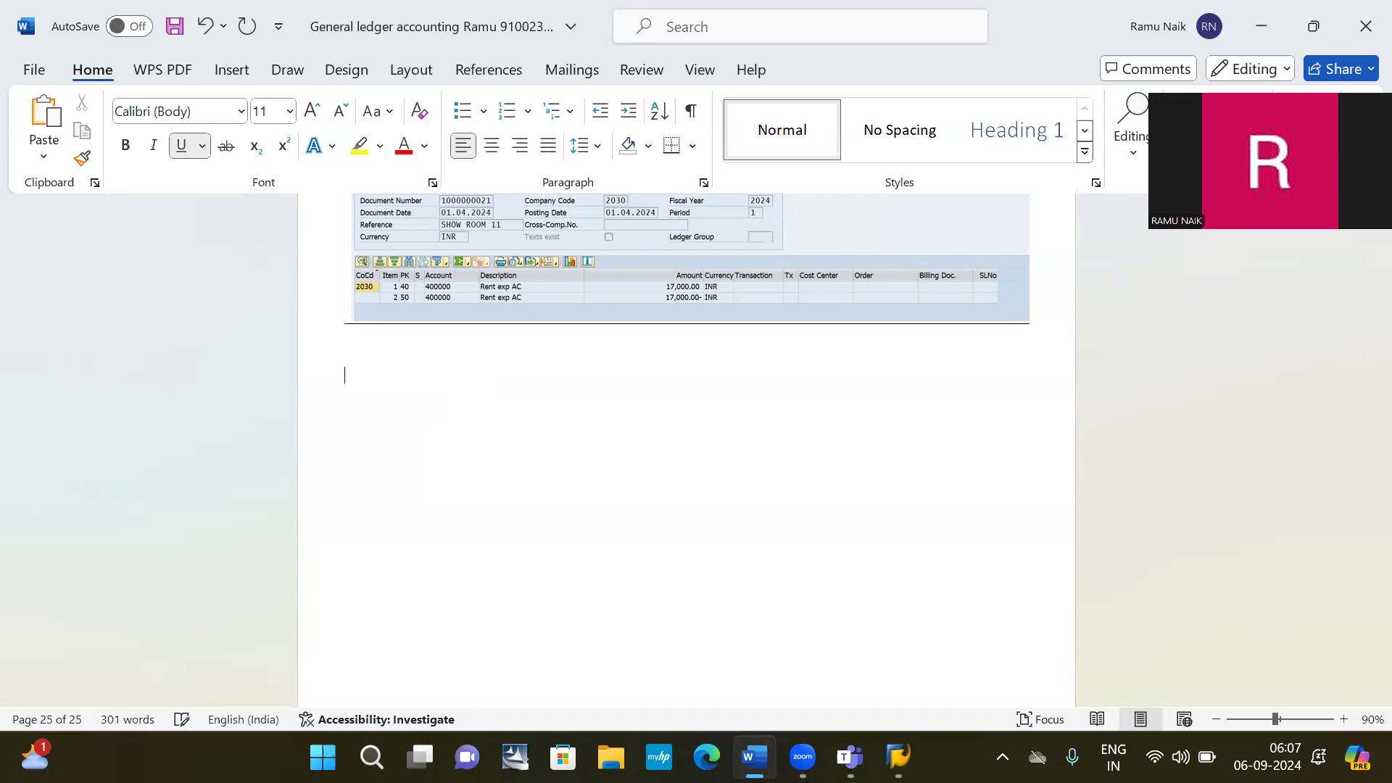
pyautogui.write('o')
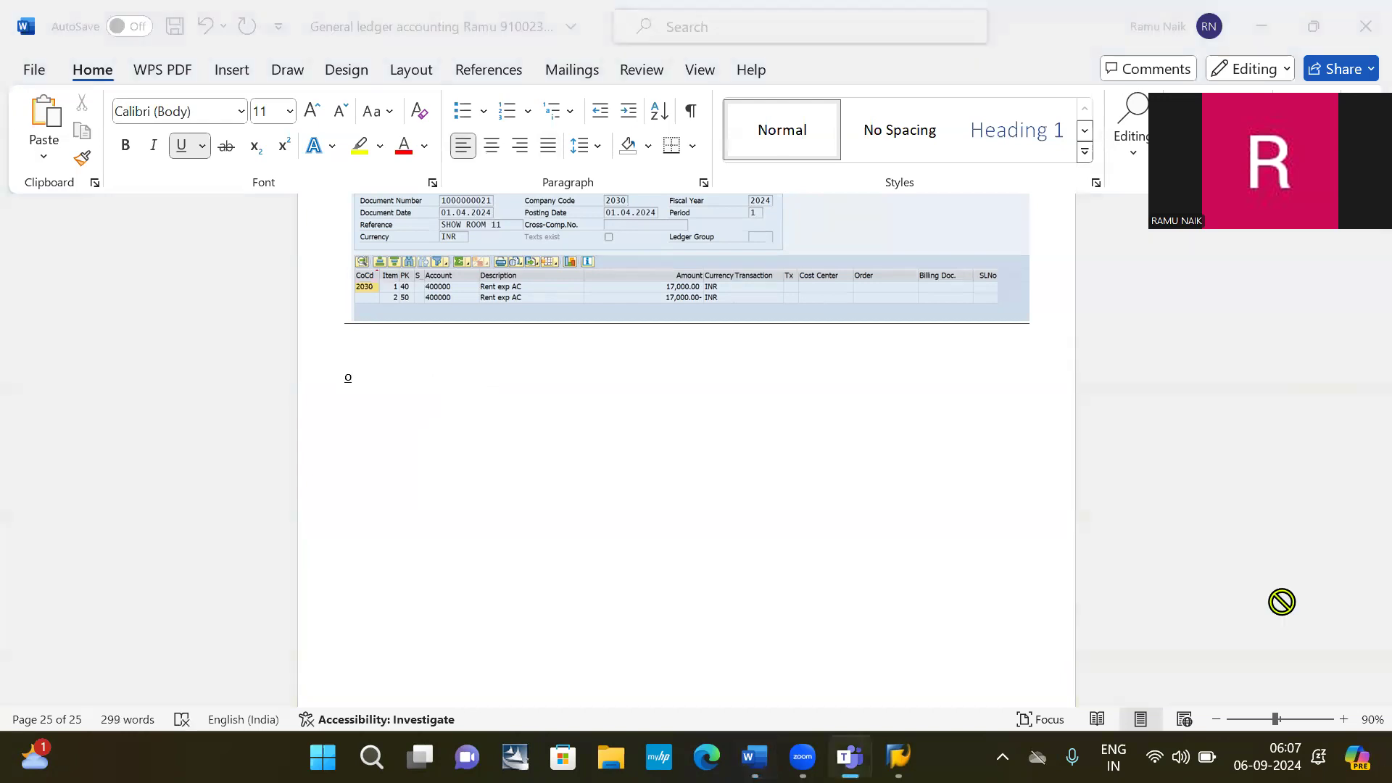
pyautogui.click(747, 404)
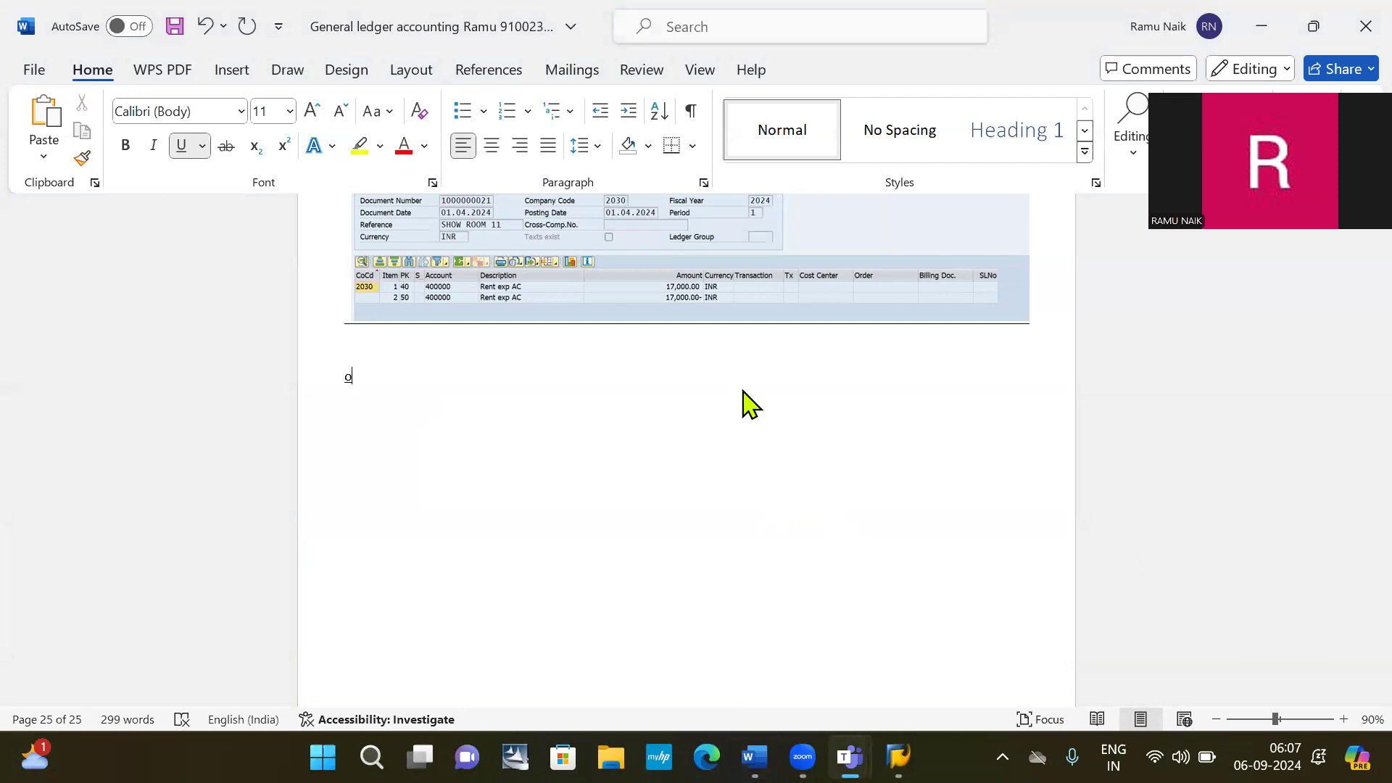
pyautogui.press('BackSpace')
pyautogui.write('O')
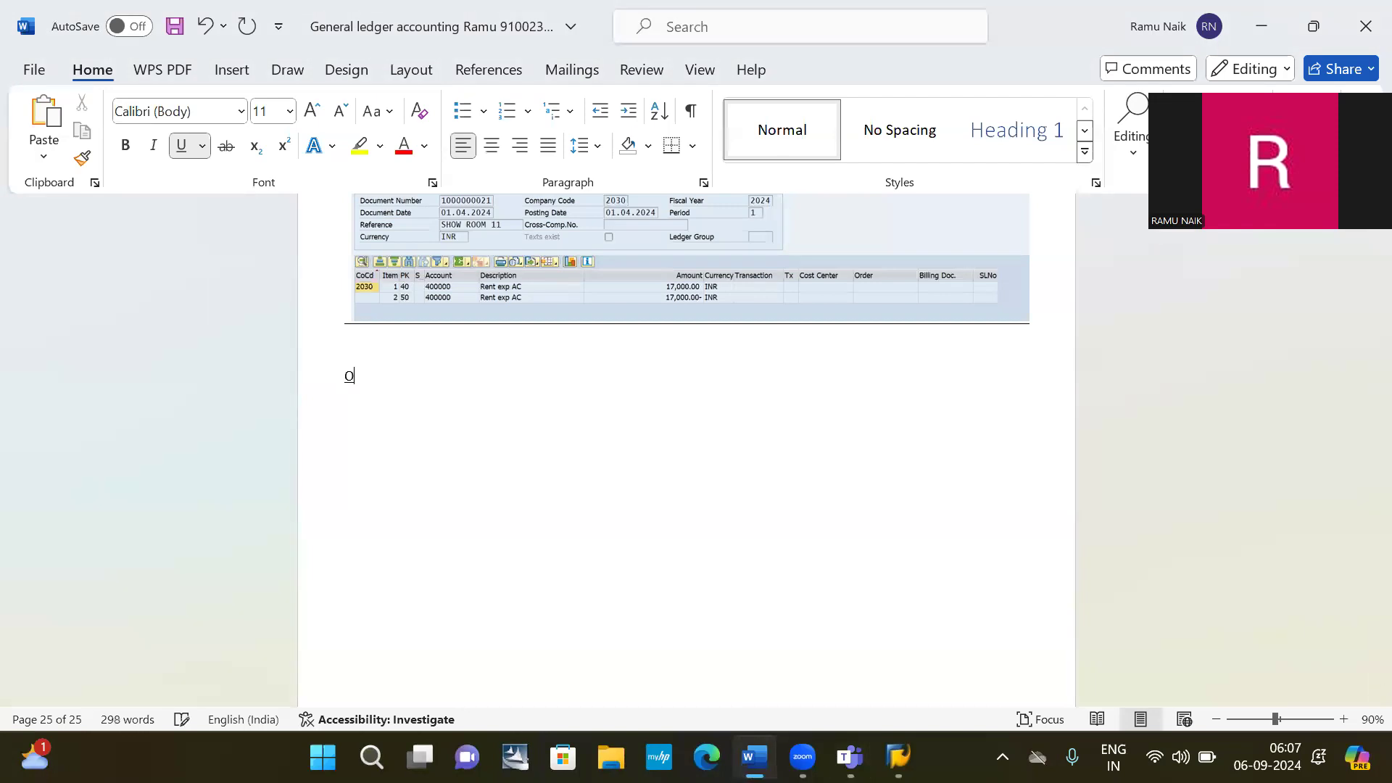
pyautogui.write('pen i')
pyautogui.press('BackSpace')
pyautogui.write('I')
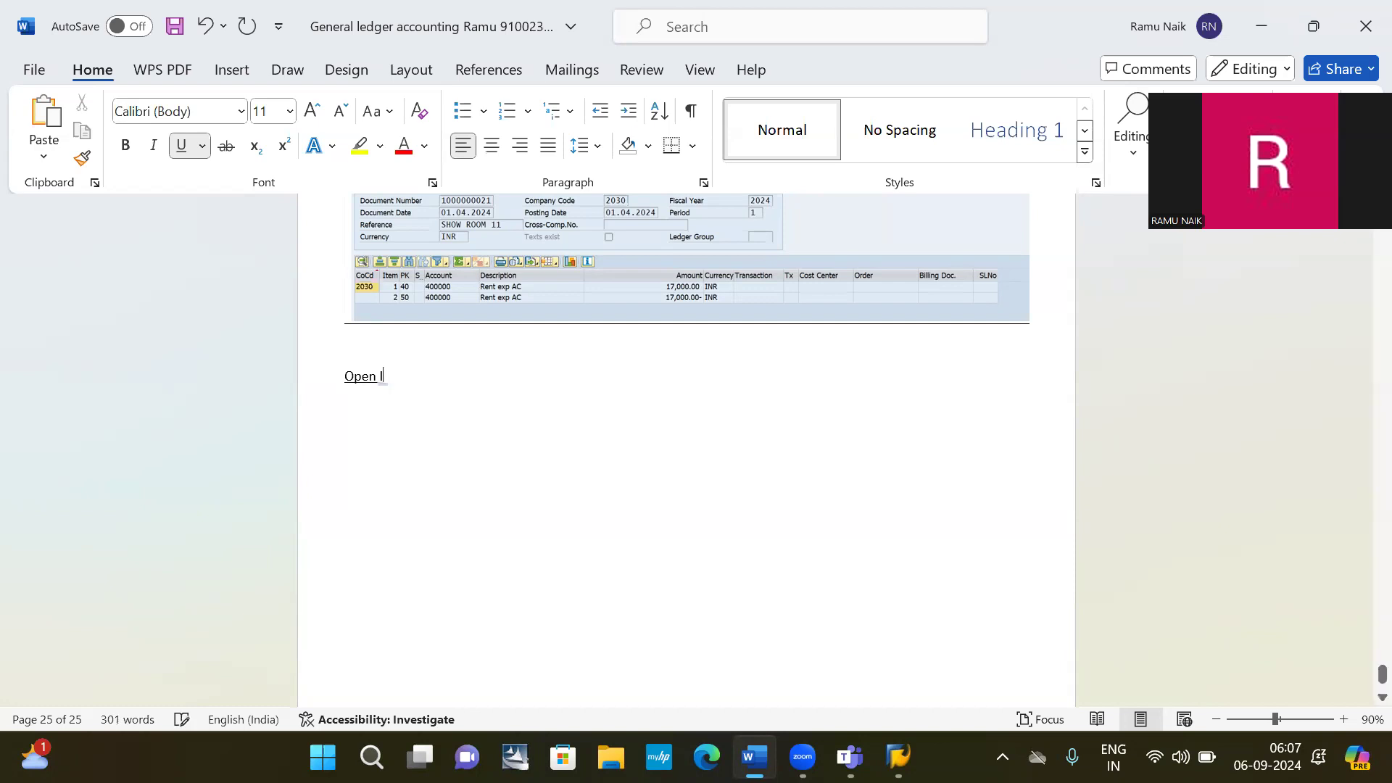
pyautogui.write('tem ma')
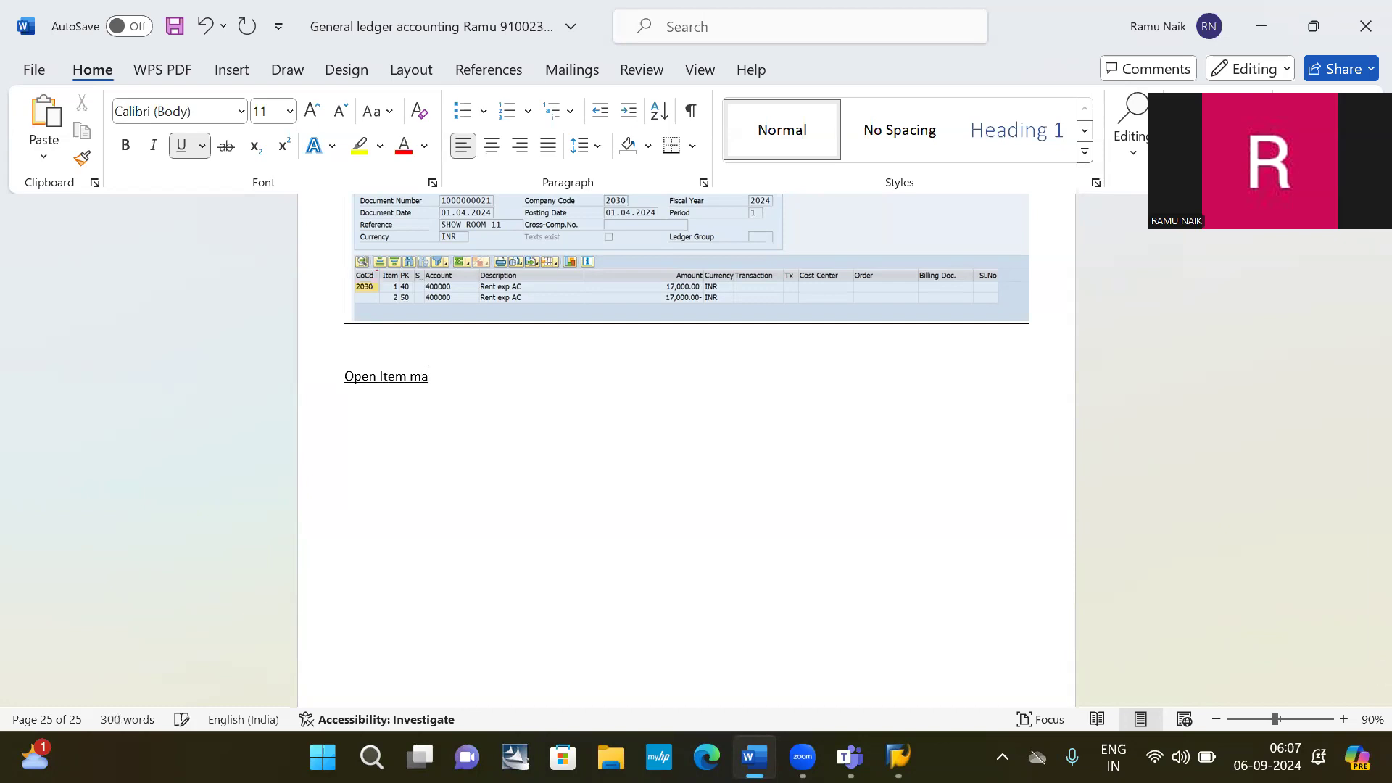
pyautogui.write('man')
pyautogui.press('BackSpace')
pyautogui.press('BackSpace')
pyautogui.press('BackSpace')
pyautogui.write('nagement')
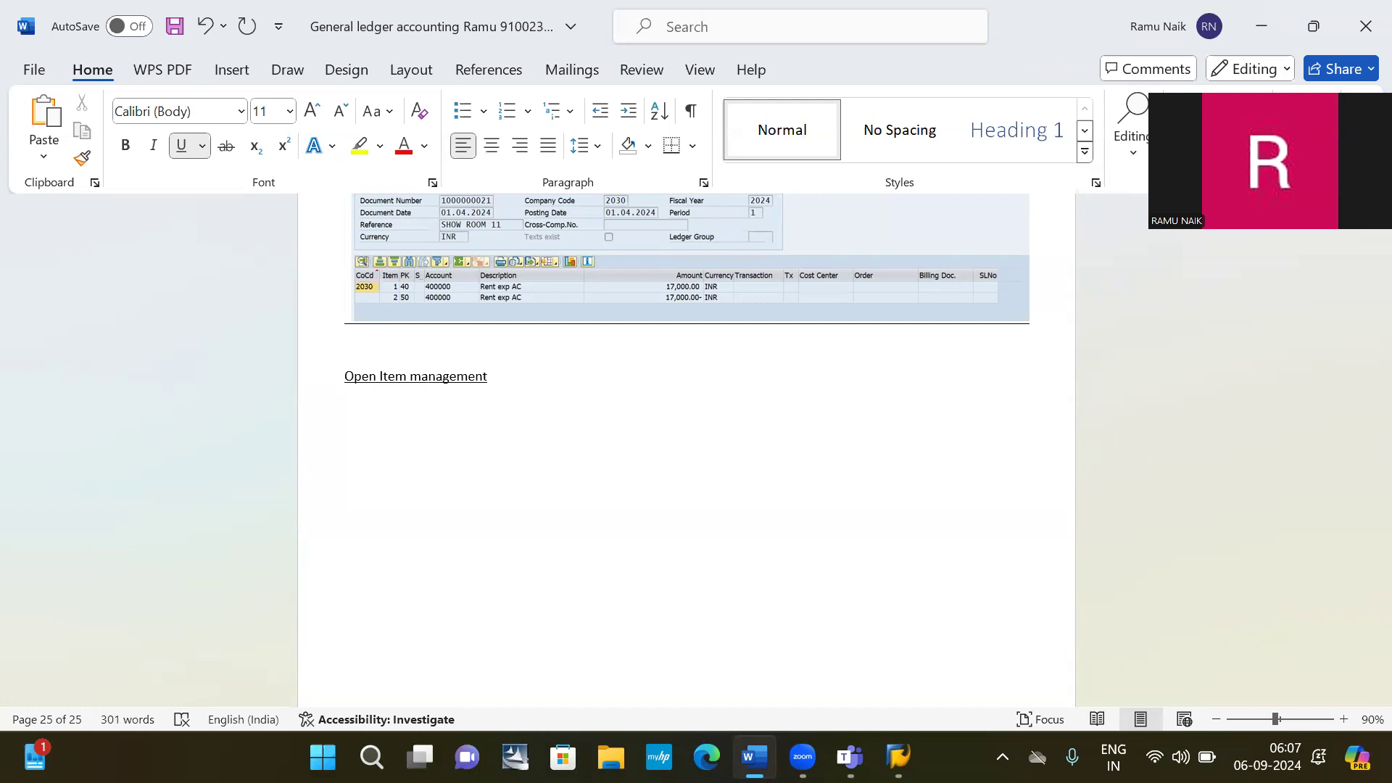
# Highlight the heading yellow and centre it, then start a left-aligned, non-underlined line '1'.
pyautogui.press('Left')
pyautogui.press('Left')
pyautogui.press('Home')
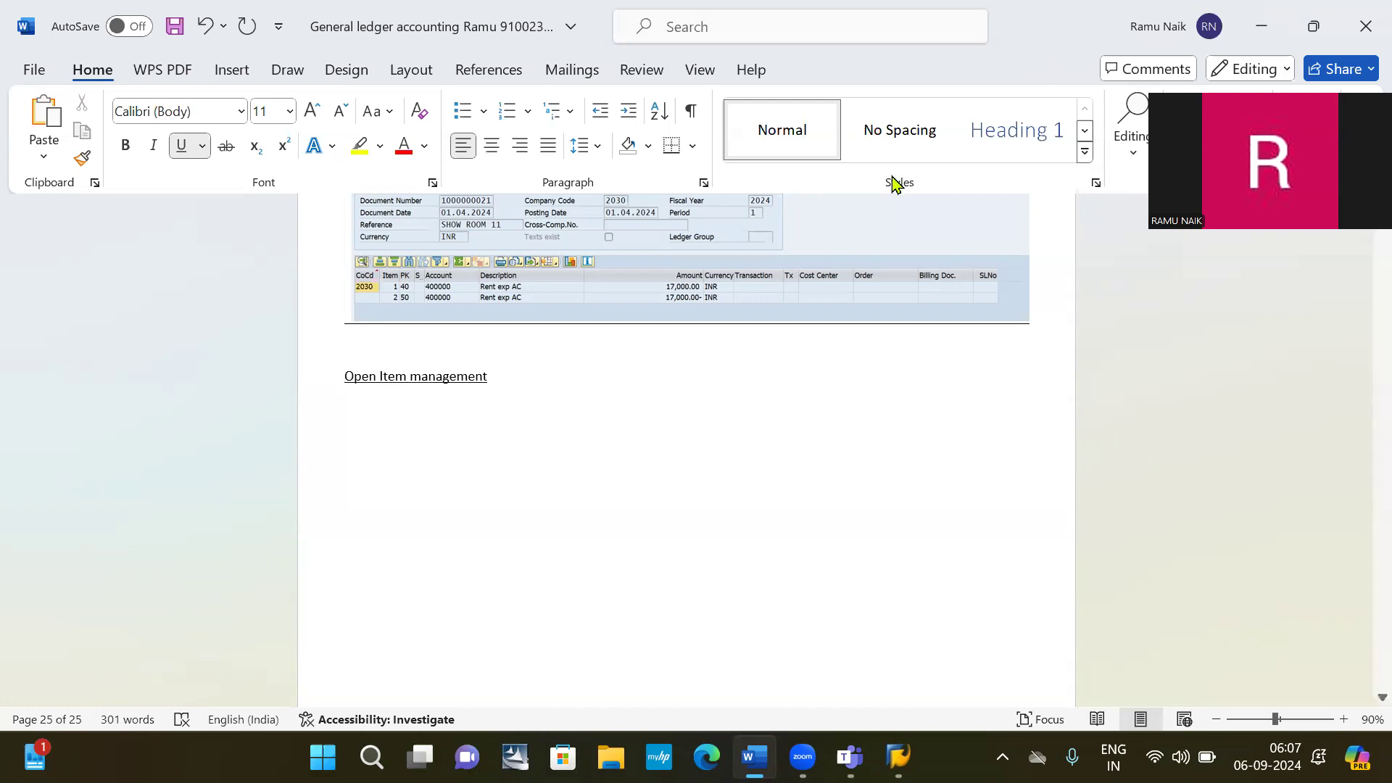
pyautogui.hotkey('ctrl', 'shift', 'Right')
pyautogui.hotkey('ctrl', 'shift', 'Right')
pyautogui.hotkey('ctrl', 'shift', 'Right')
pyautogui.hotkey('ctrl', 'shift', 'Right')
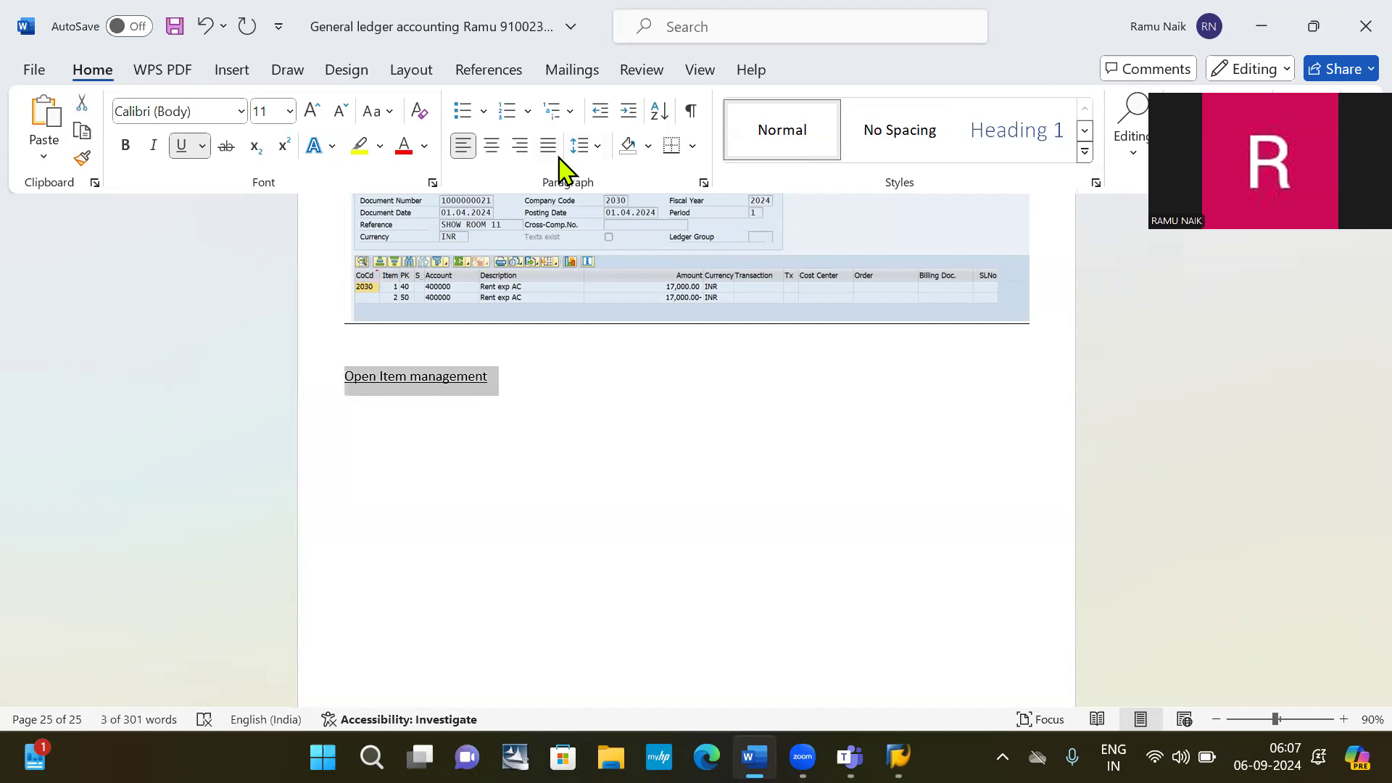
pyautogui.click(359, 145)
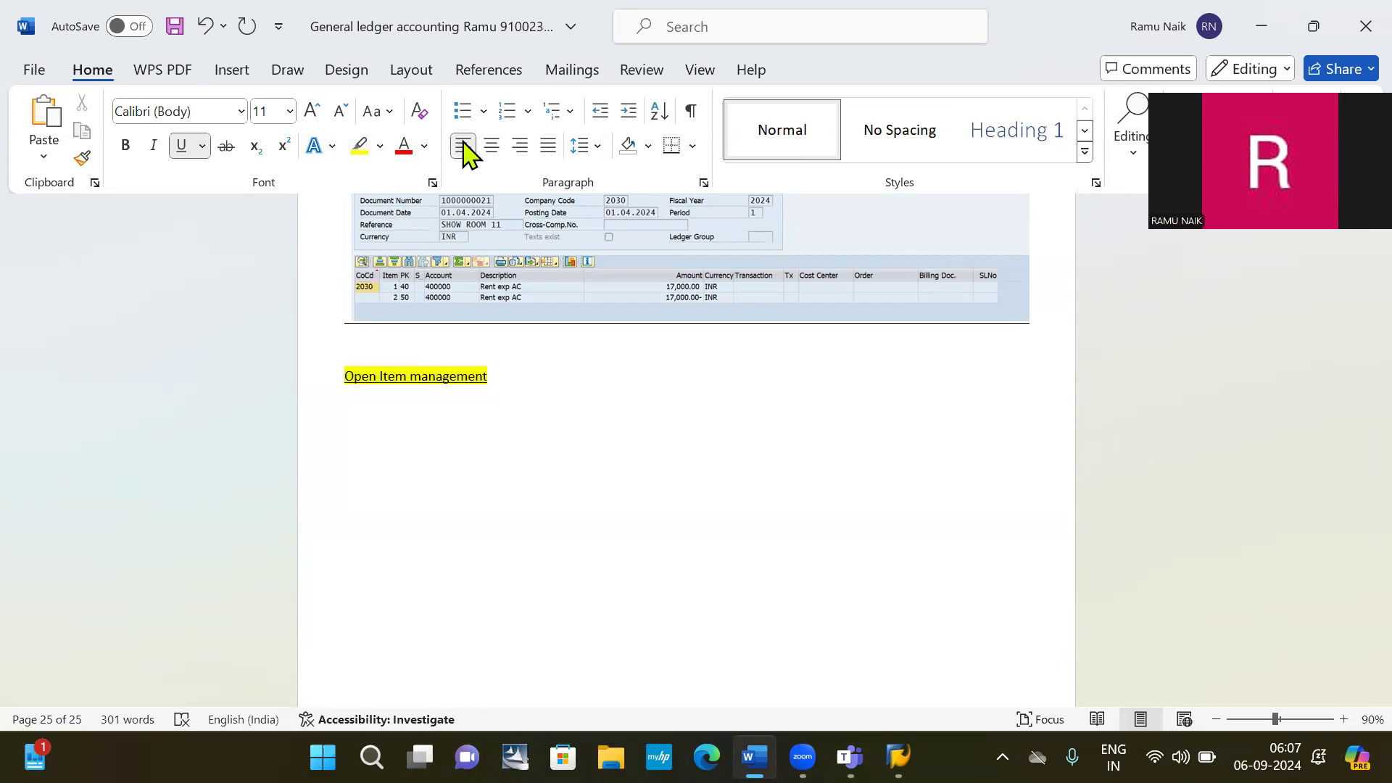
pyautogui.click(493, 148)
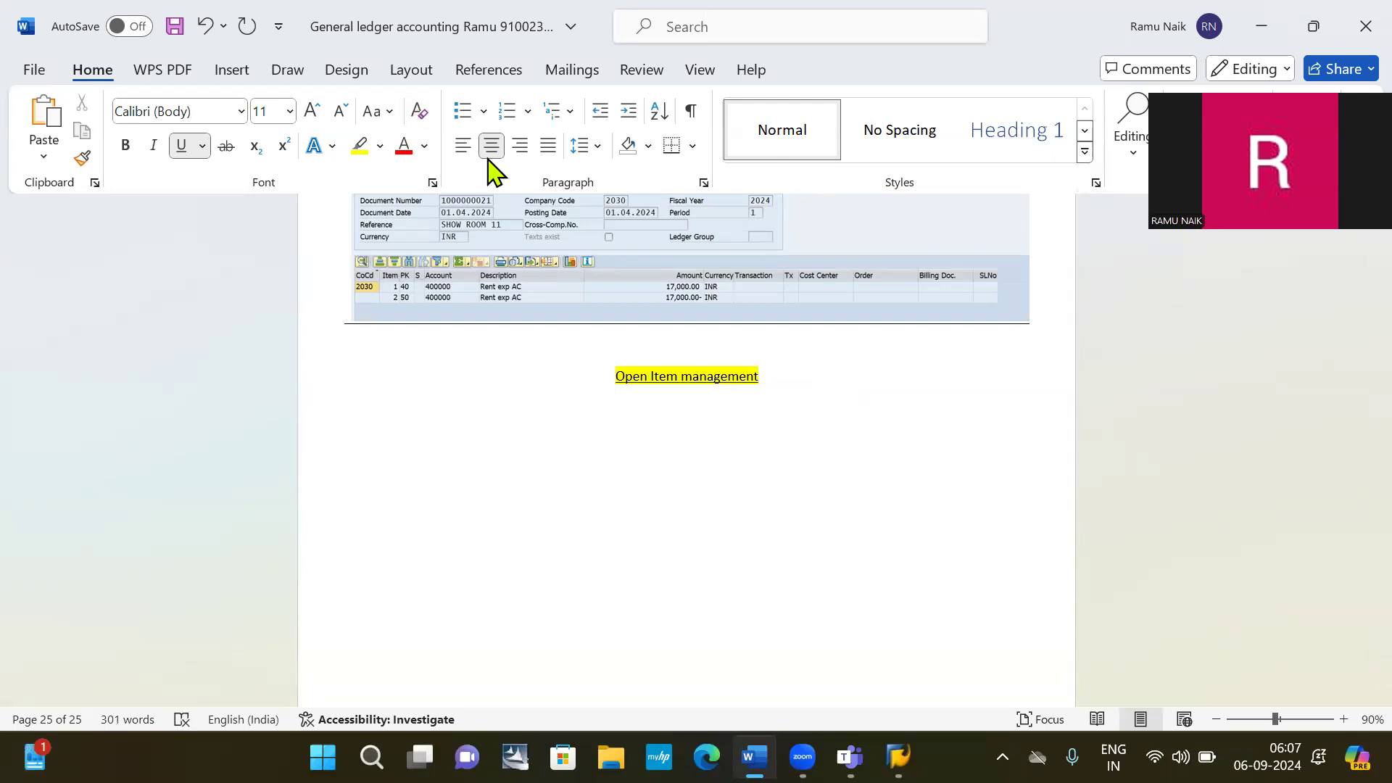
pyautogui.click(464, 147)
pyautogui.hotkey('ctrl', 'u')
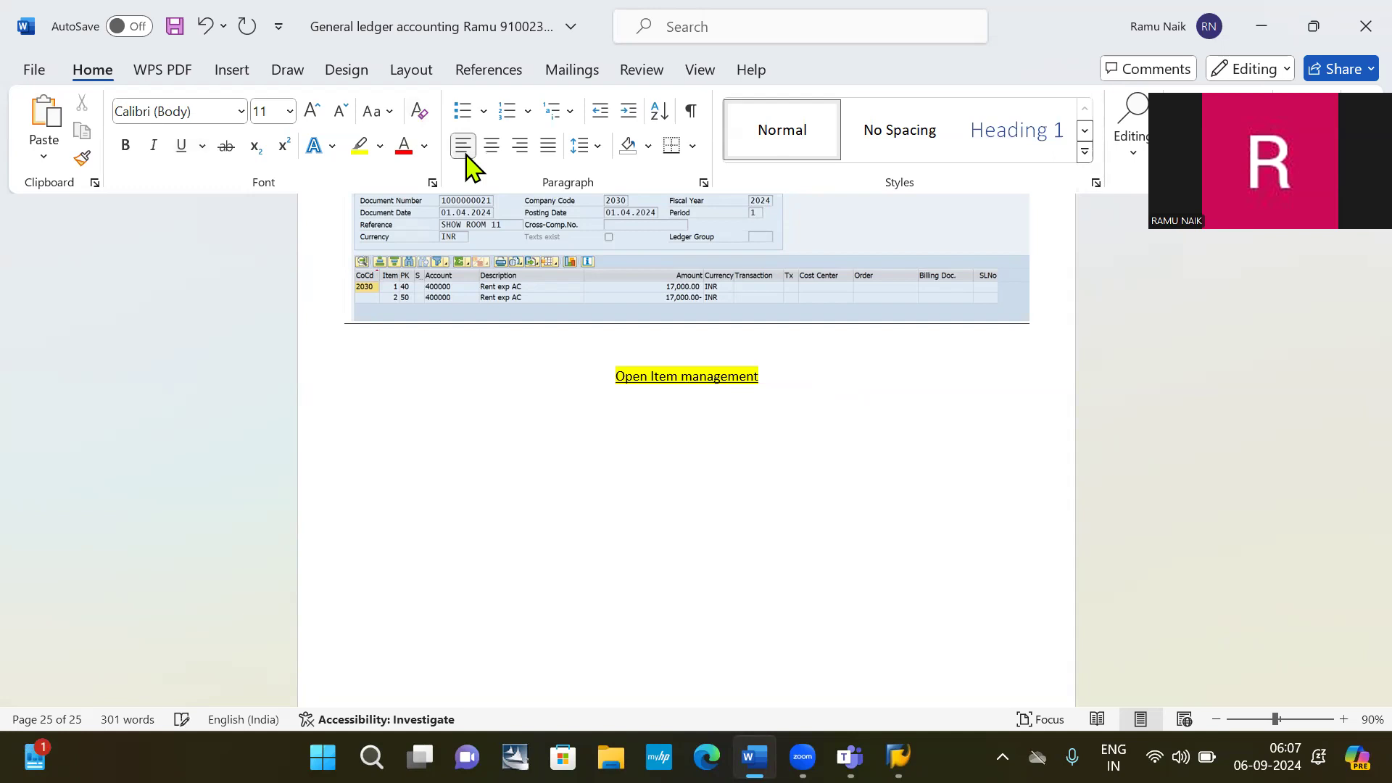
pyautogui.write('1')
# Make numbered item 1 read 'Out standing liabilities'.
pyautogui.write('o')
pyautogui.press('BackSpace')
pyautogui.press('space')
pyautogui.write('out satnding')
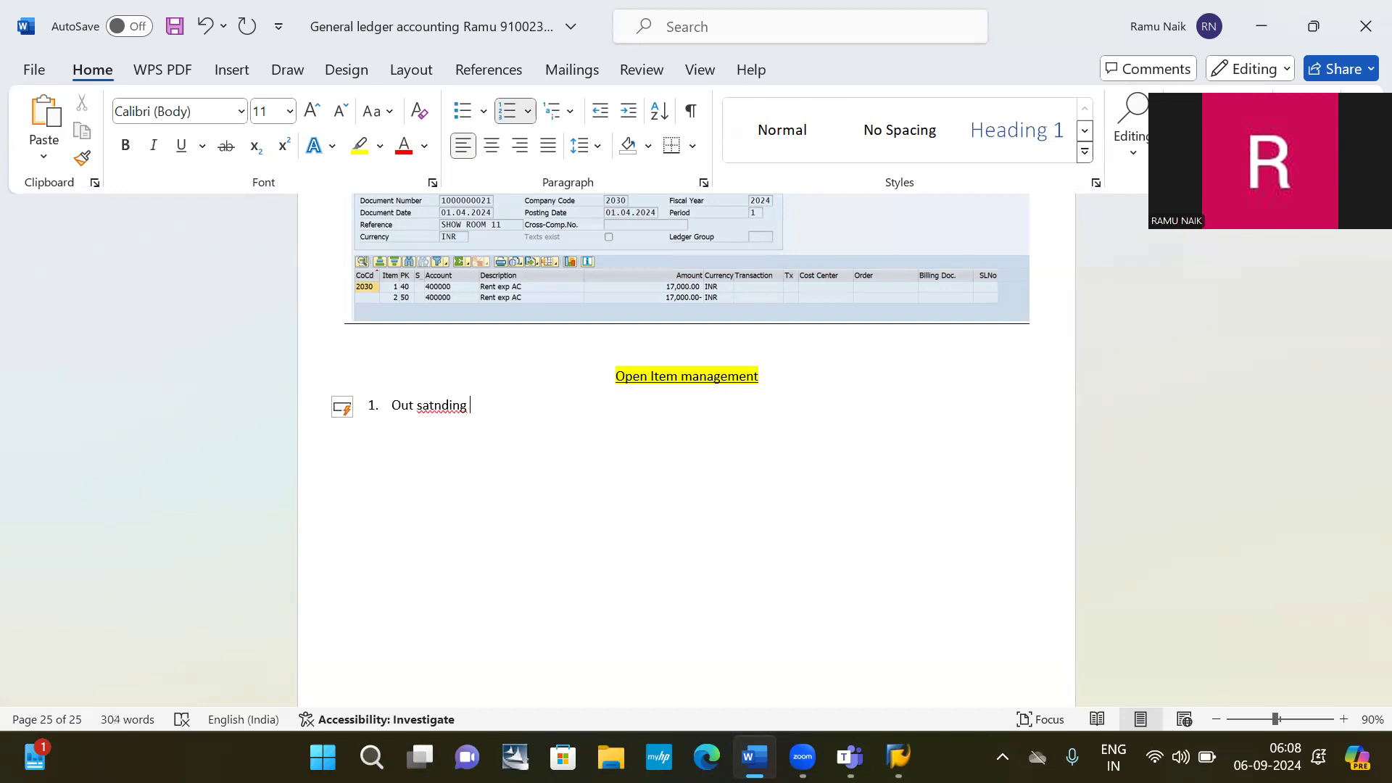
pyautogui.press('BackSpace')
pyautogui.press('BackSpace')
pyautogui.press('BackSpace')
pyautogui.press('BackSpace')
pyautogui.press('BackSpace')
pyautogui.press('BackSpace')
pyautogui.press('BackSpace')
pyautogui.press('BackSpace')
pyautogui.write('tanding liabi')
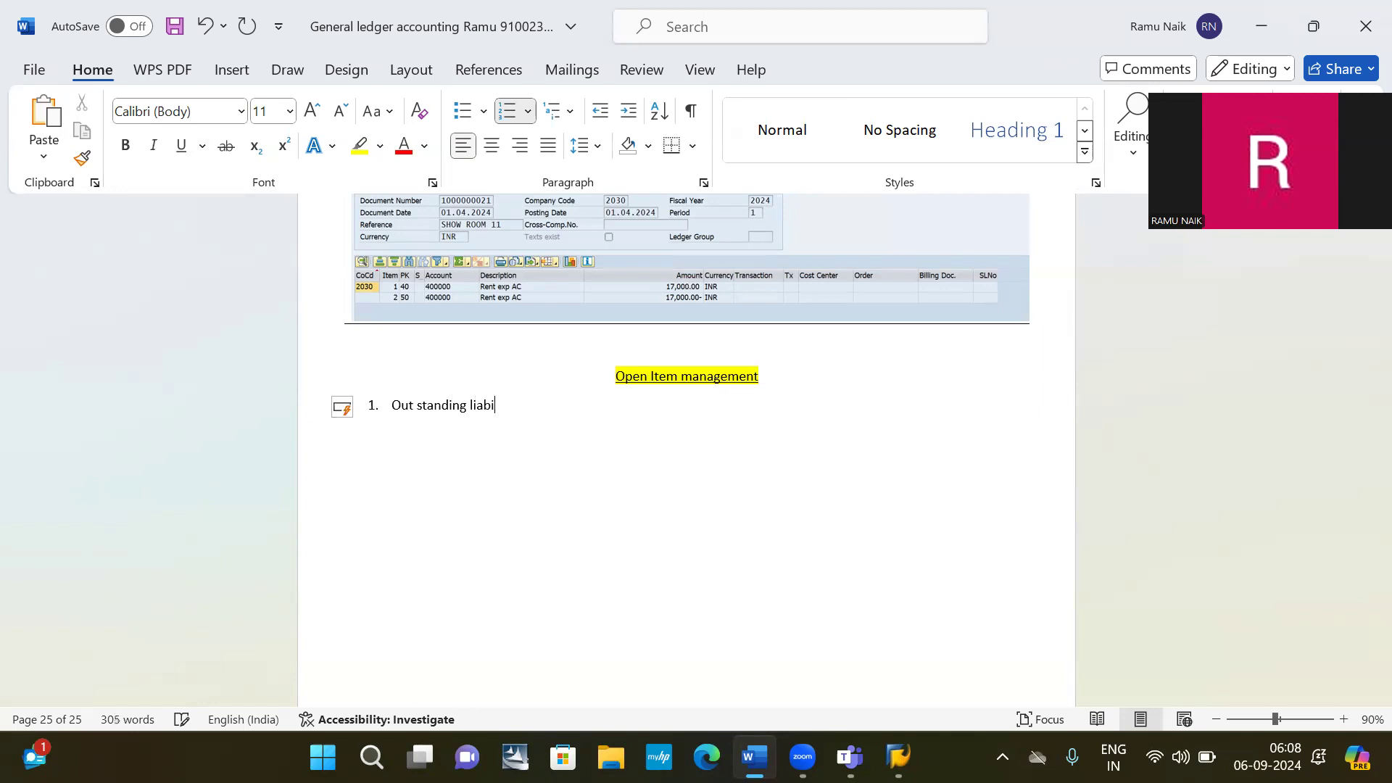
pyautogui.write('lities')
# Add numbered item 2 reading 'Pre paid expenditure'.
pyautogui.press('Return')
pyautogui.write('pre')
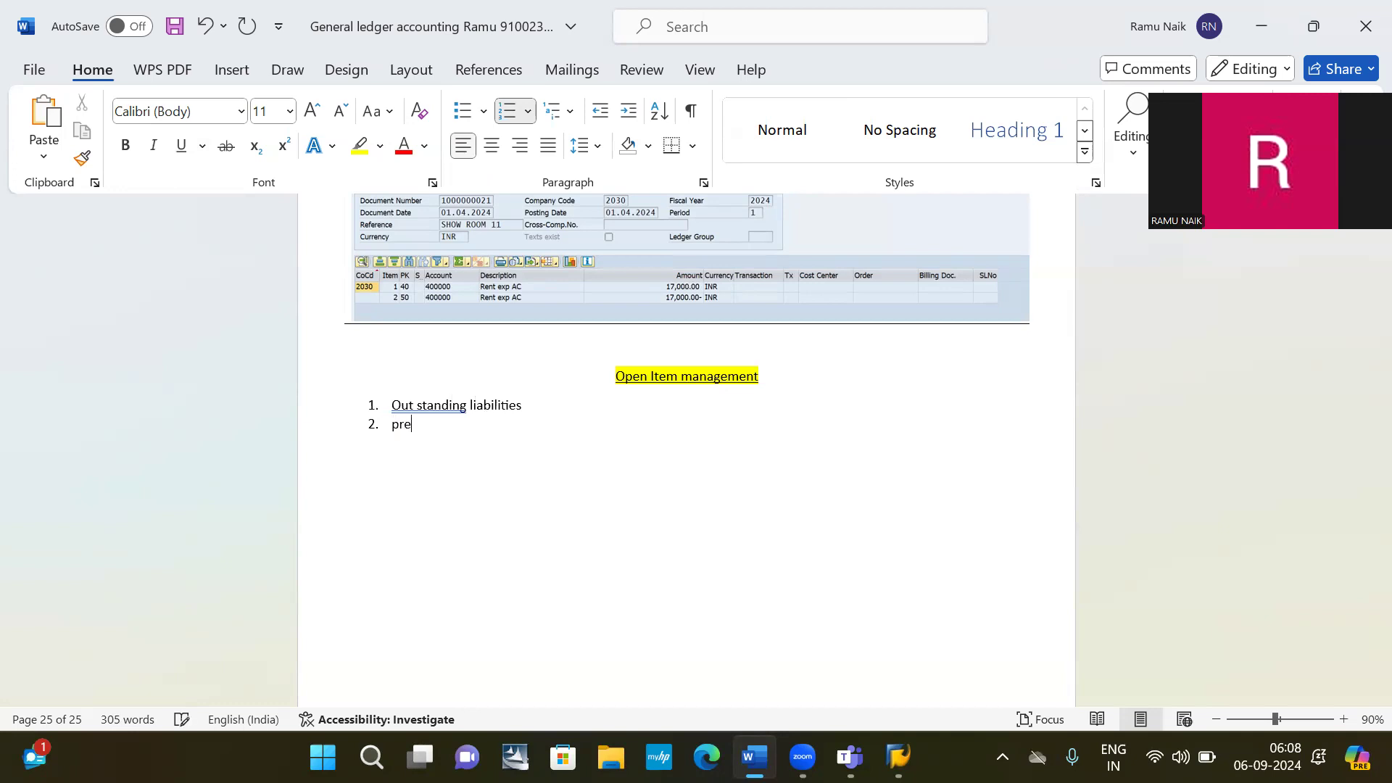
pyautogui.write(' paid expenditu')
pyautogui.press('BackSpace')
pyautogui.press('BackSpace')
pyautogui.write('ture')
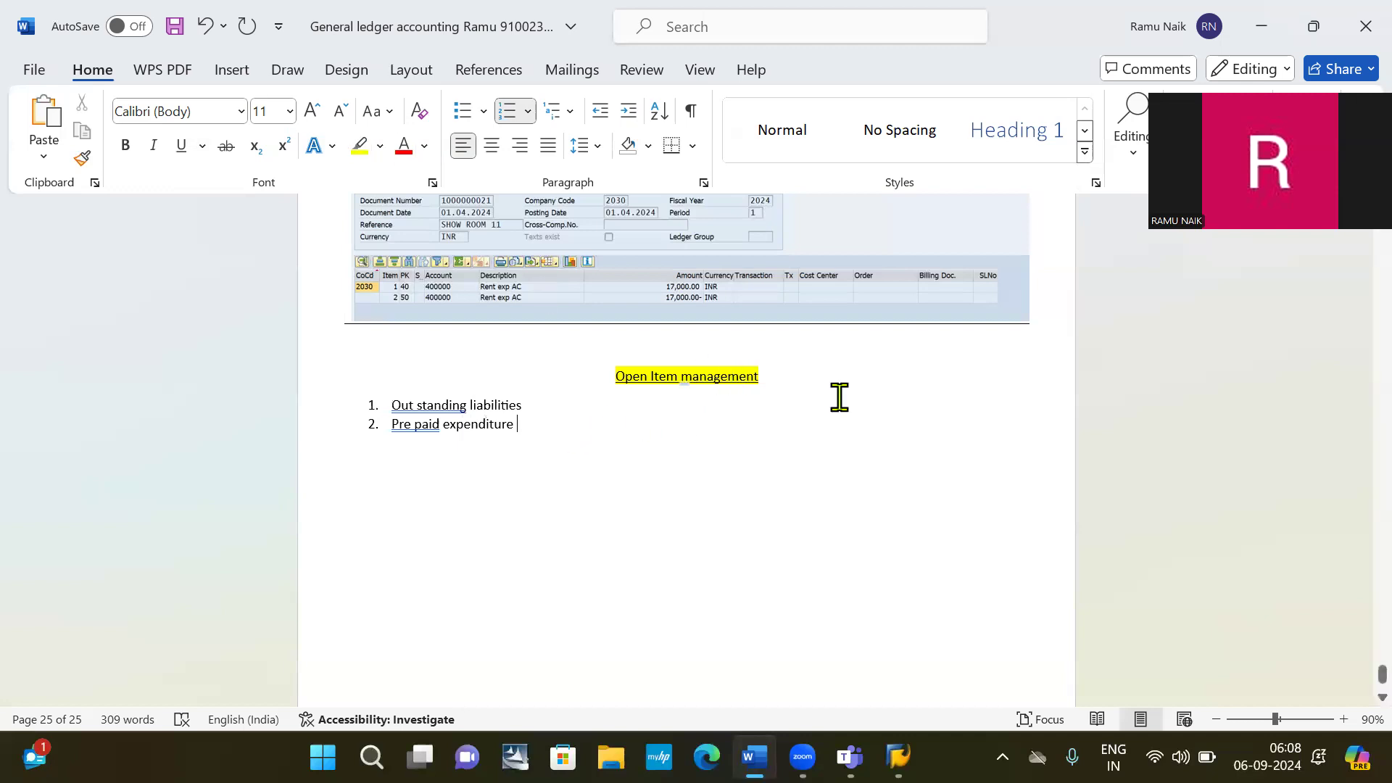
# Set both list items, Out standing liabilities and Pre paid expenditure, to 18 pt bold.
pyautogui.moveTo(526, 430); pyautogui.dragTo(336, 404)
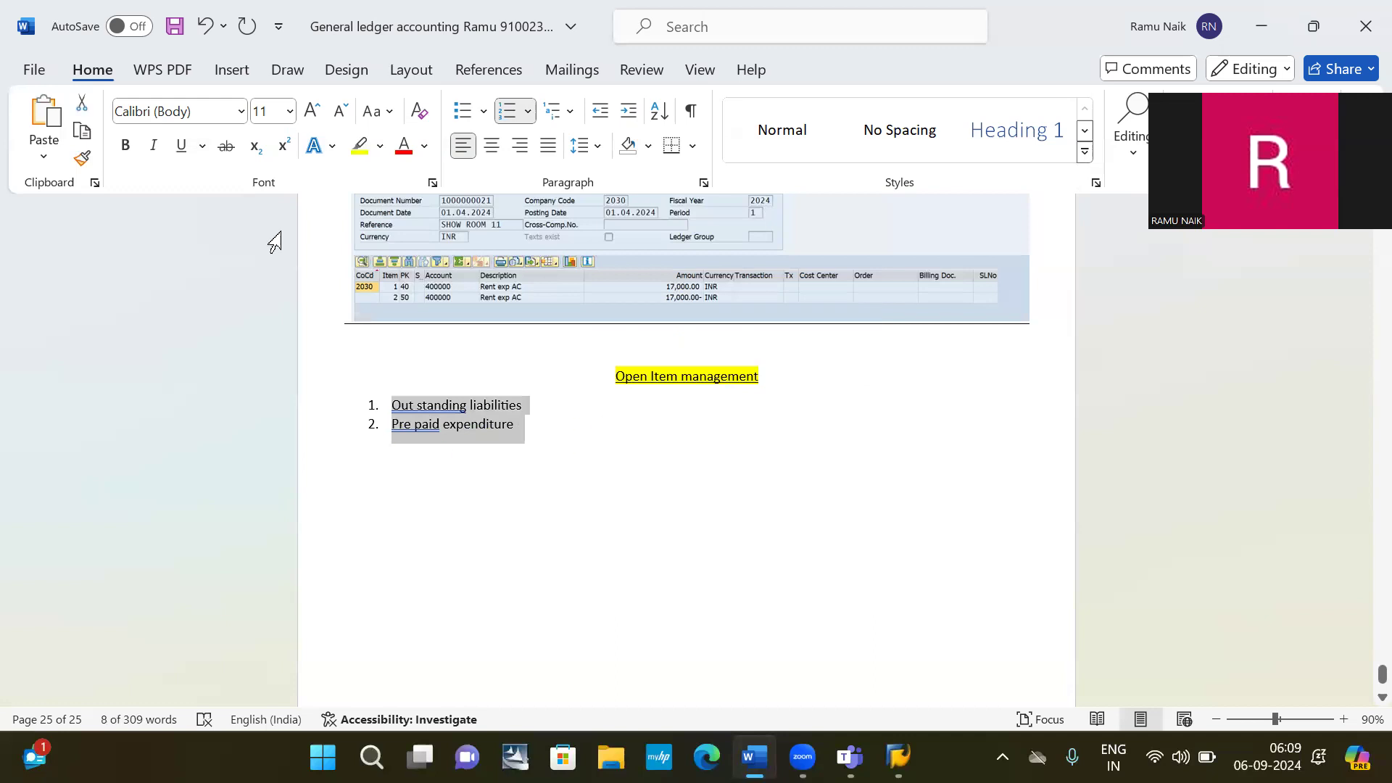
pyautogui.click(270, 110)
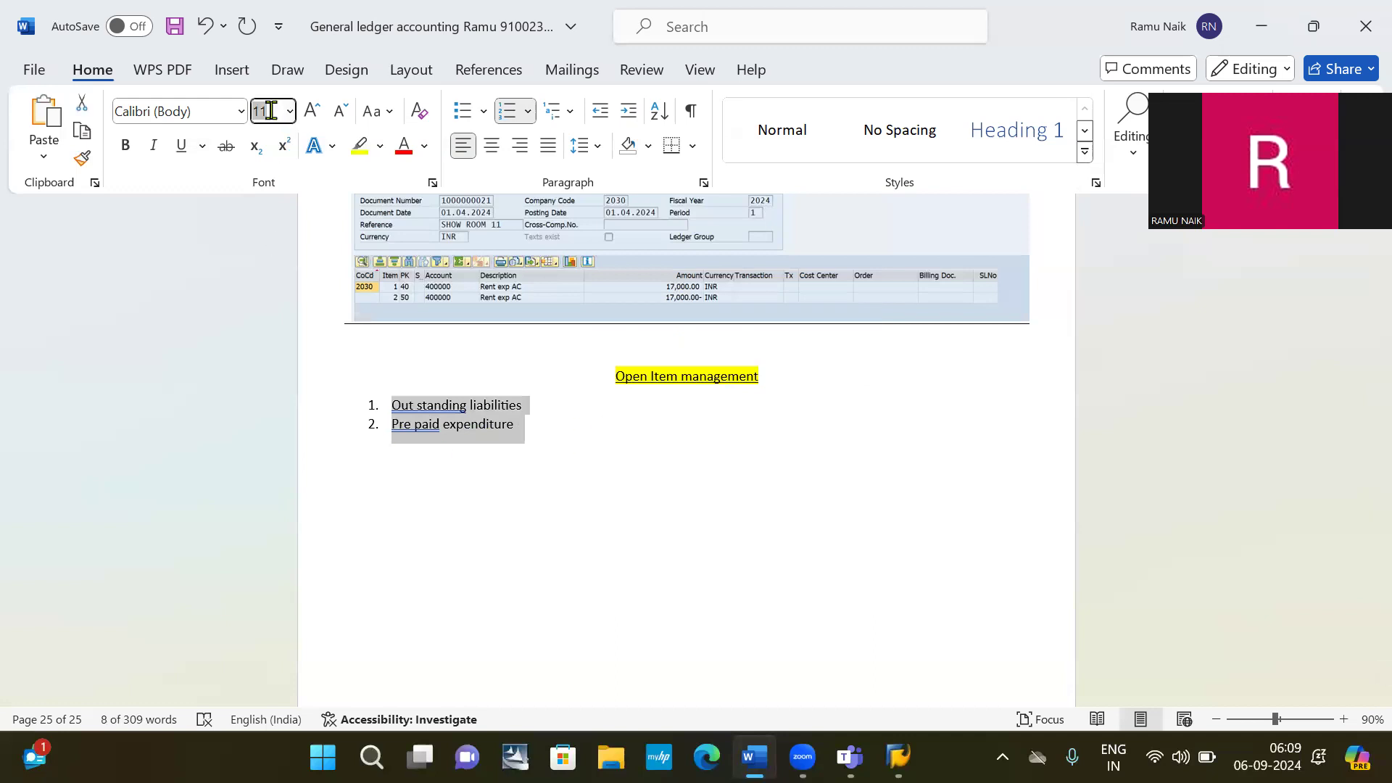
pyautogui.write('2')
pyautogui.press('BackSpace')
pyautogui.write('18')
pyautogui.press('Return')
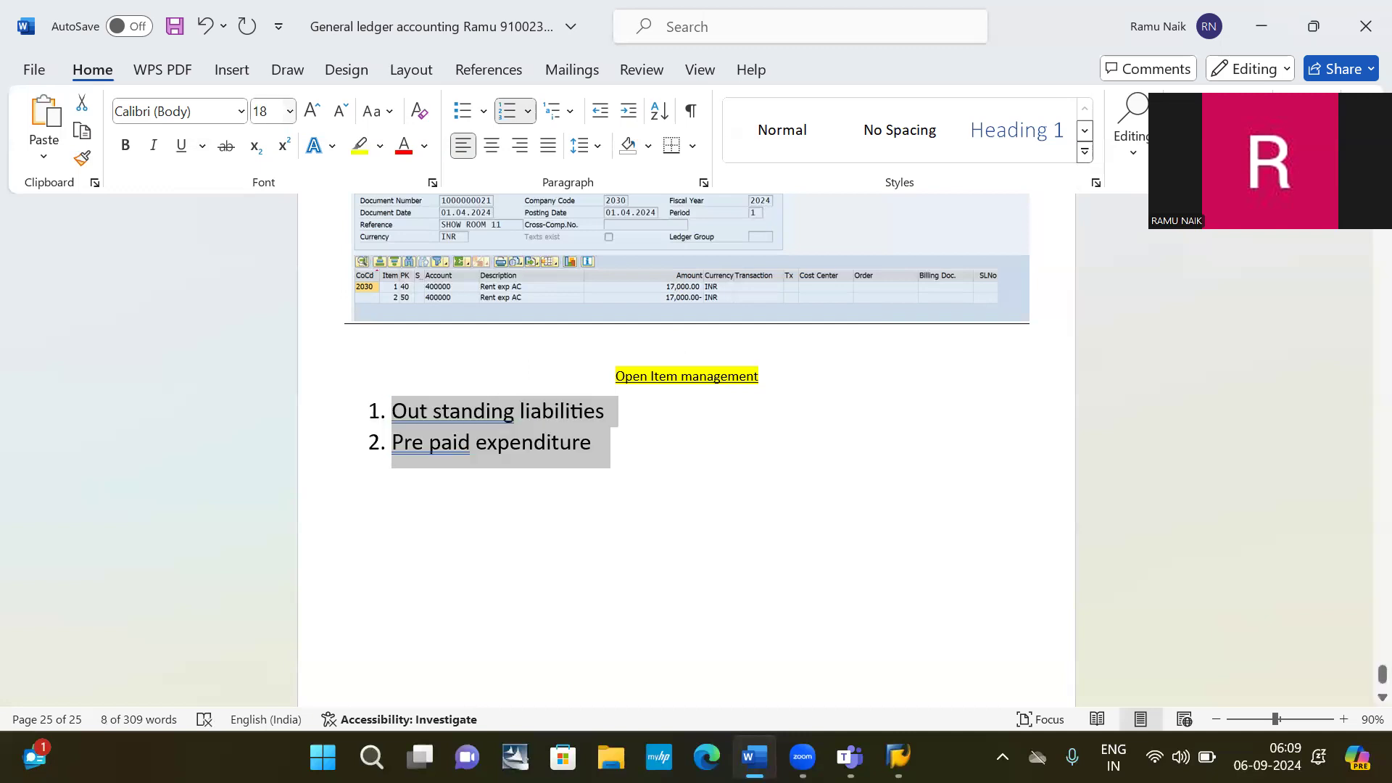
pyautogui.hotkey('ctrl', 'b')
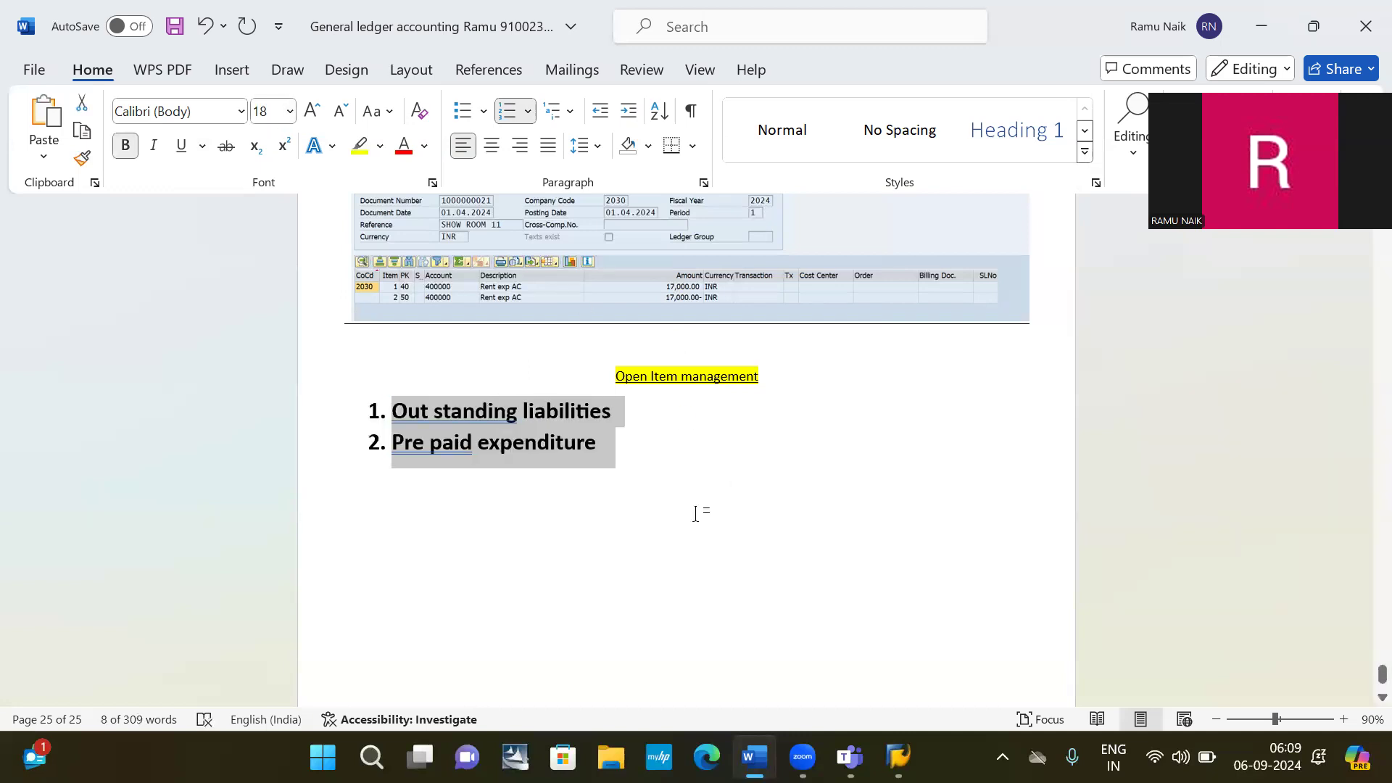
pyautogui.click(389, 529)
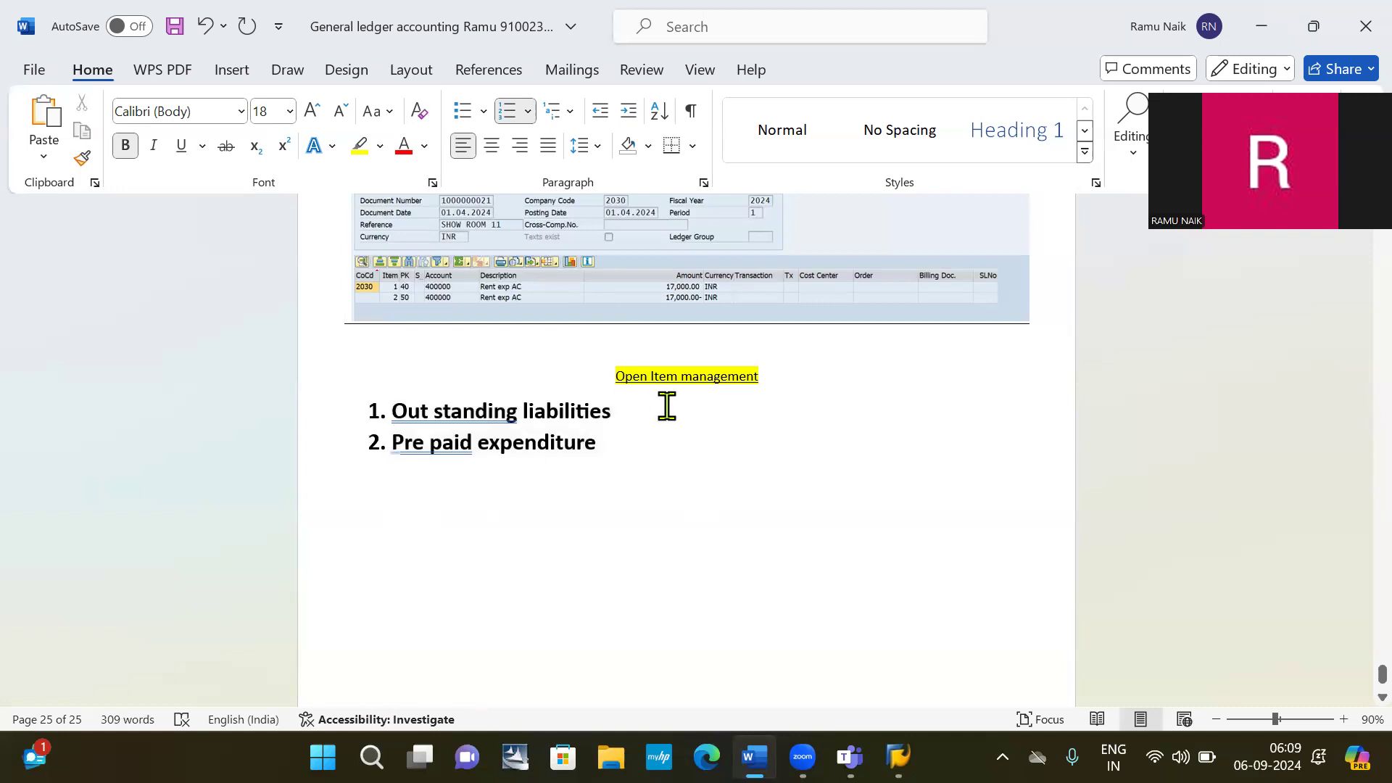
pyautogui.scroll(-3, 667, 406)
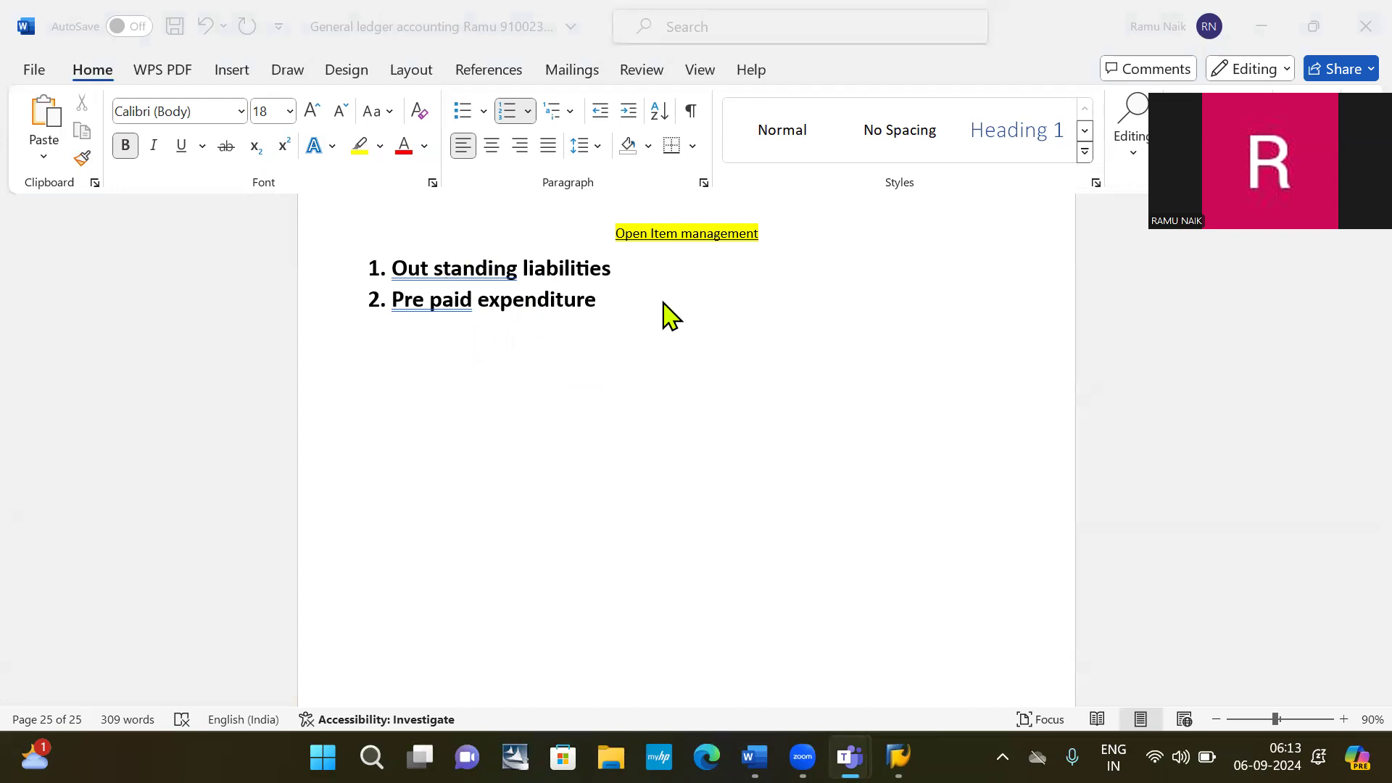
# Paste the copied 'Out standing liabilities' line below the Pre paid expenditure item.
pyautogui.hotkey('alt', 'Tab')
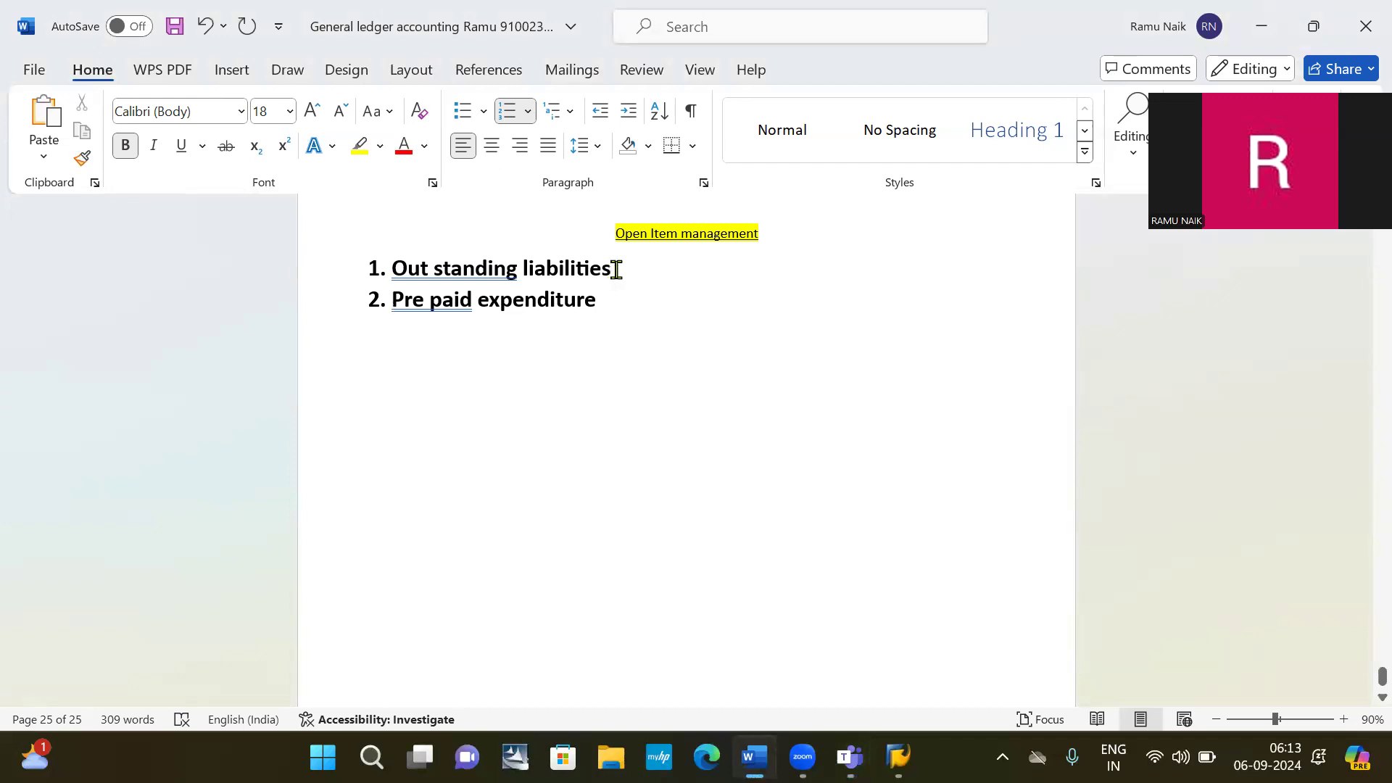
pyautogui.tripleClick(377, 261)
pyautogui.hotkey('ctrl', 'c')
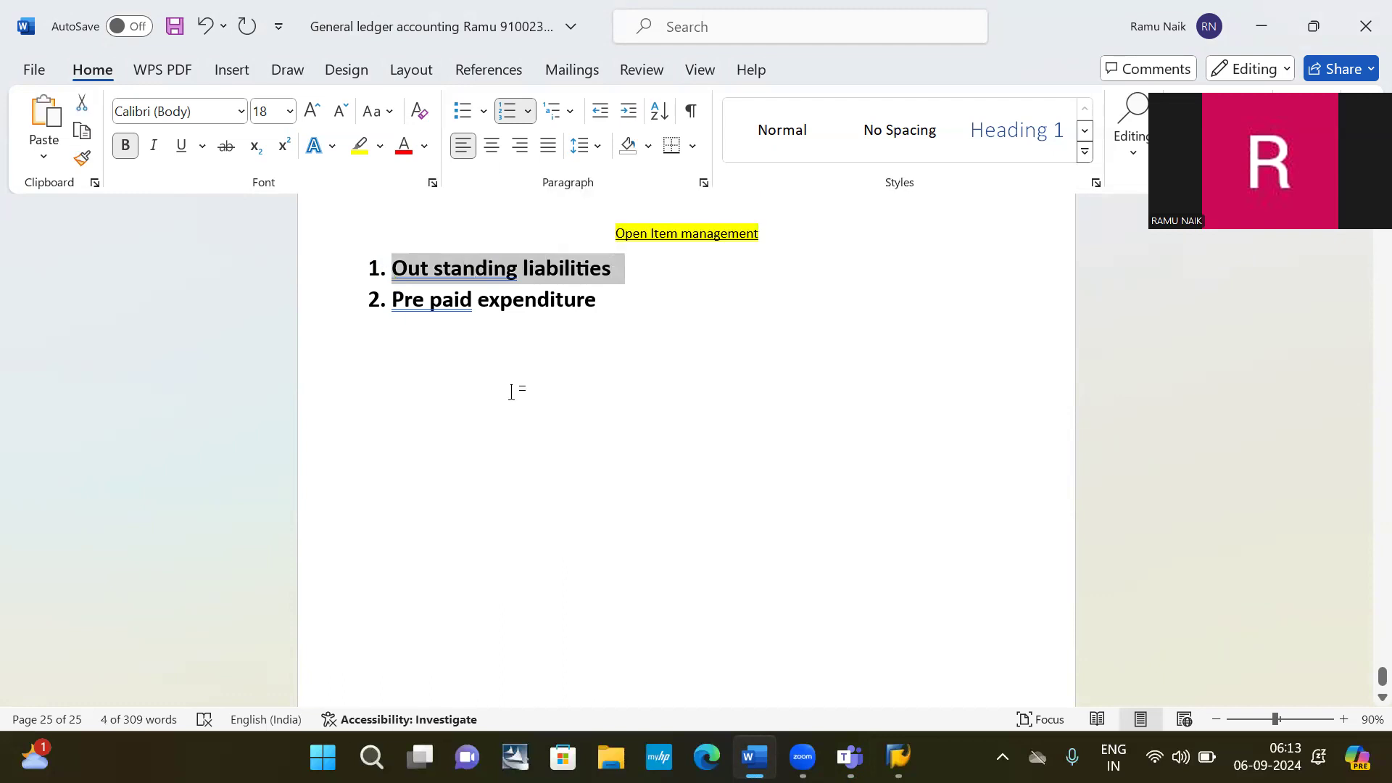
pyautogui.click(522, 376)
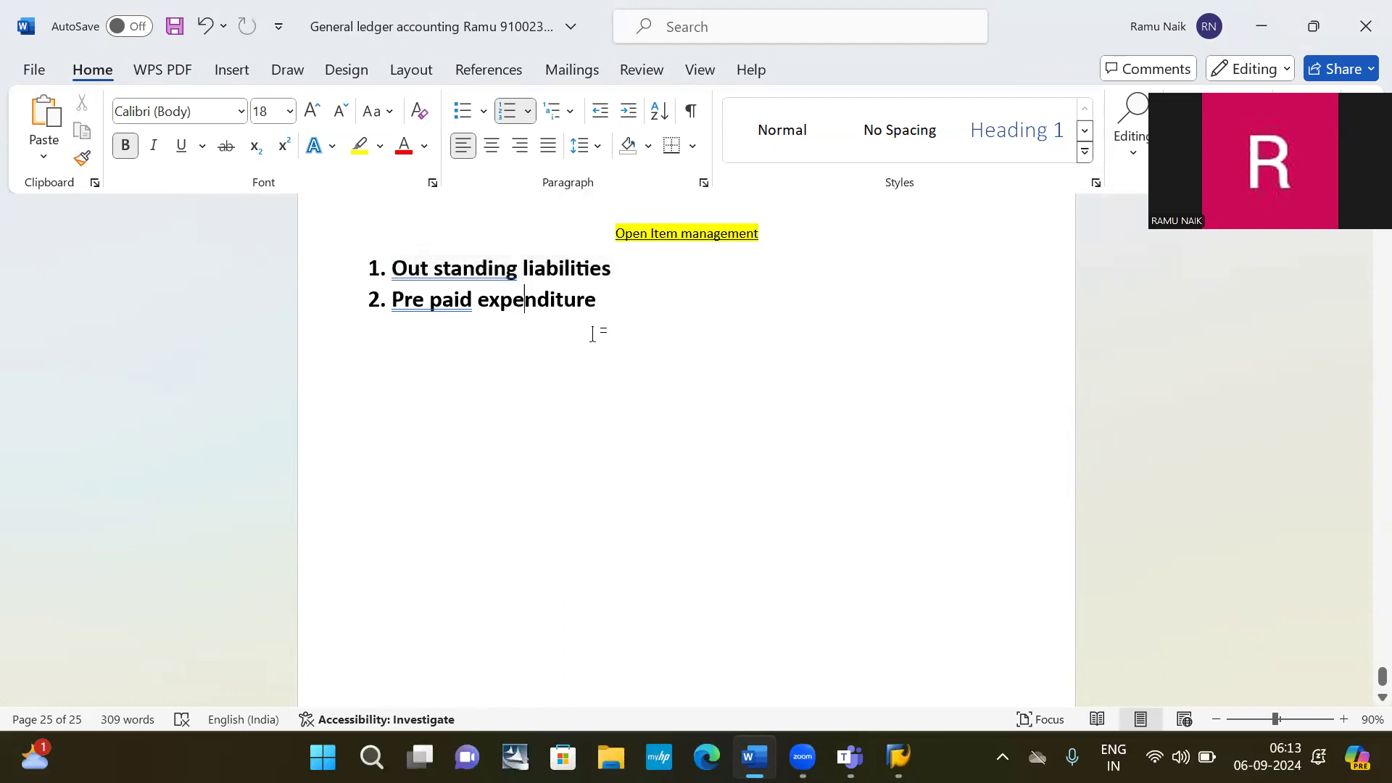
pyautogui.click(610, 332)
pyautogui.press('Return')
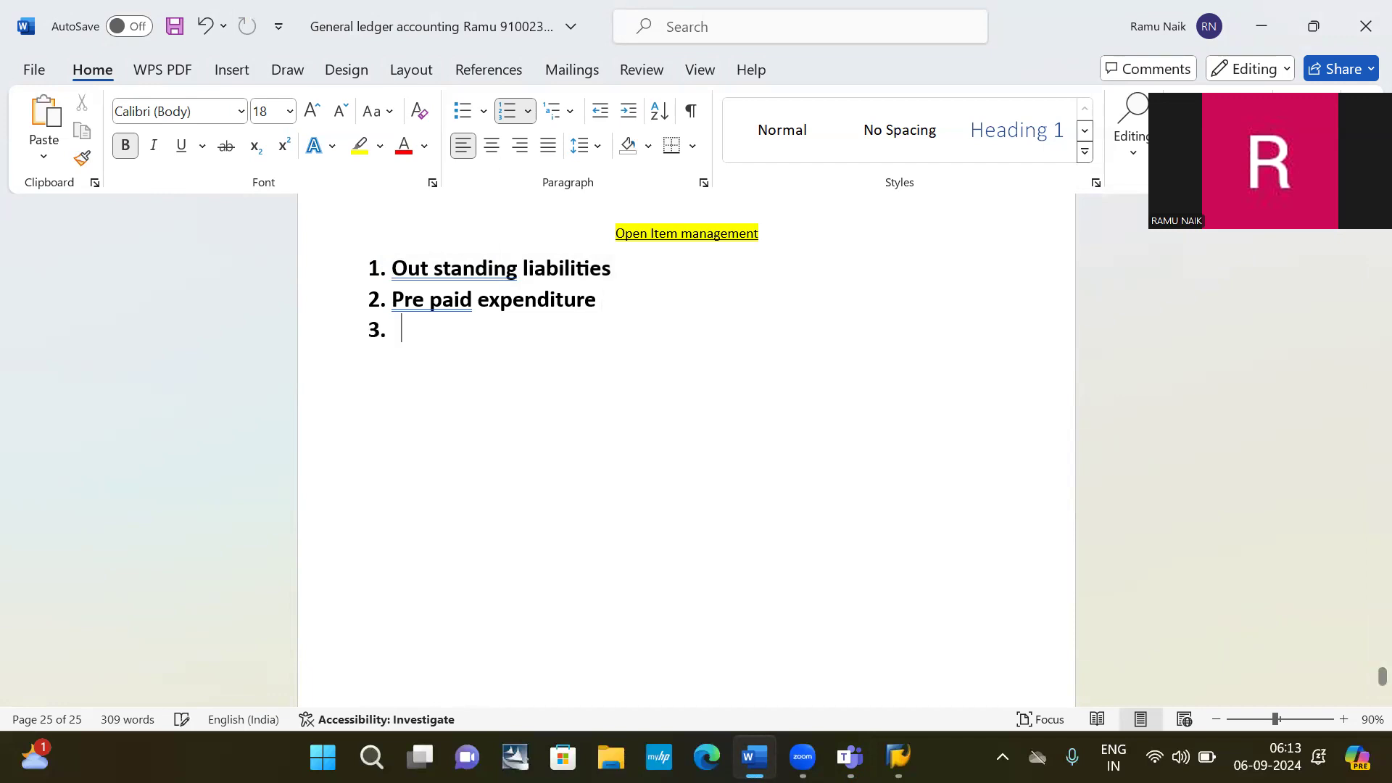
pyautogui.press('BackSpace')
pyautogui.press('Tab')
pyautogui.press('Tab')
pyautogui.press('Tab')
pyautogui.press('Tab')
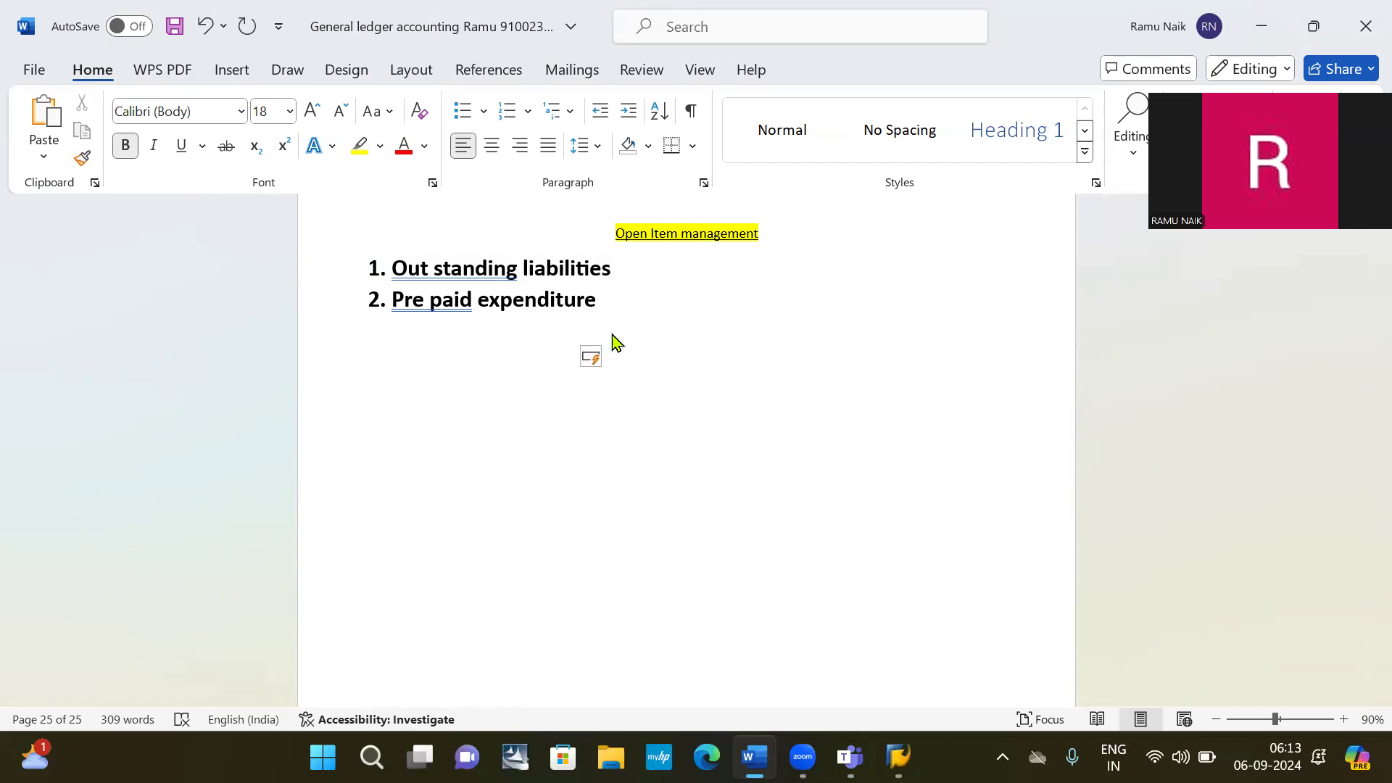
pyautogui.hotkey('ctrl', 'v')
pyautogui.press('ctrl')
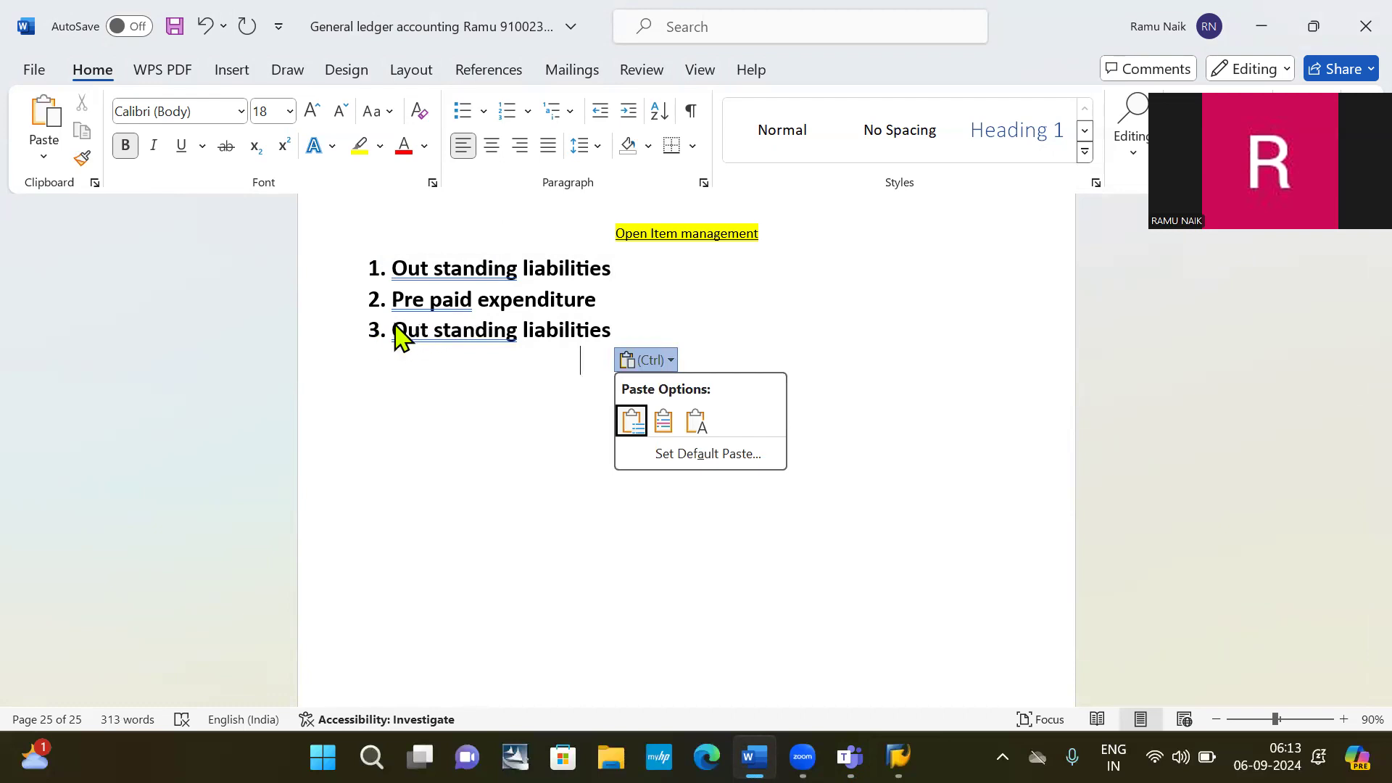
pyautogui.press('Escape')
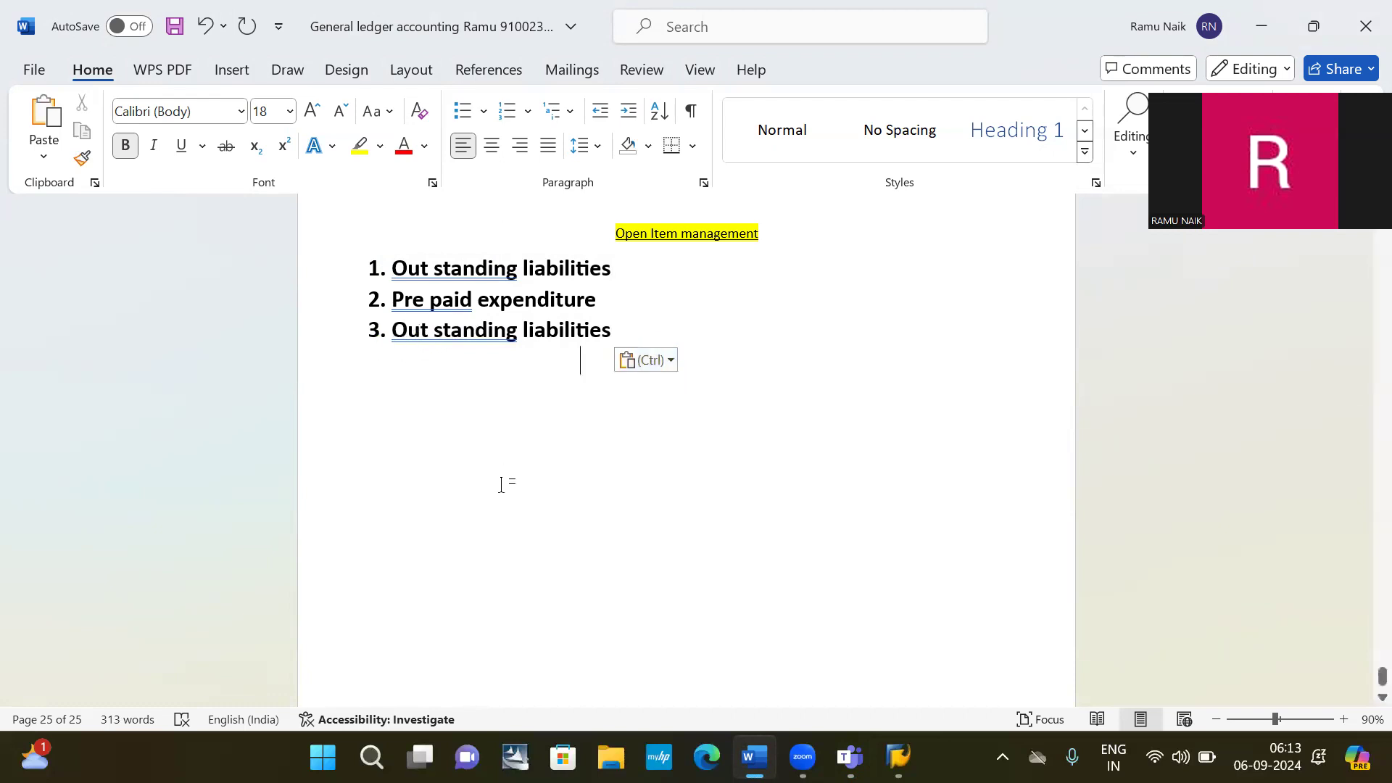
# Strip the pasted line's numbering, move it down, and begin a non-bold line beneath it.
pyautogui.click(398, 334)
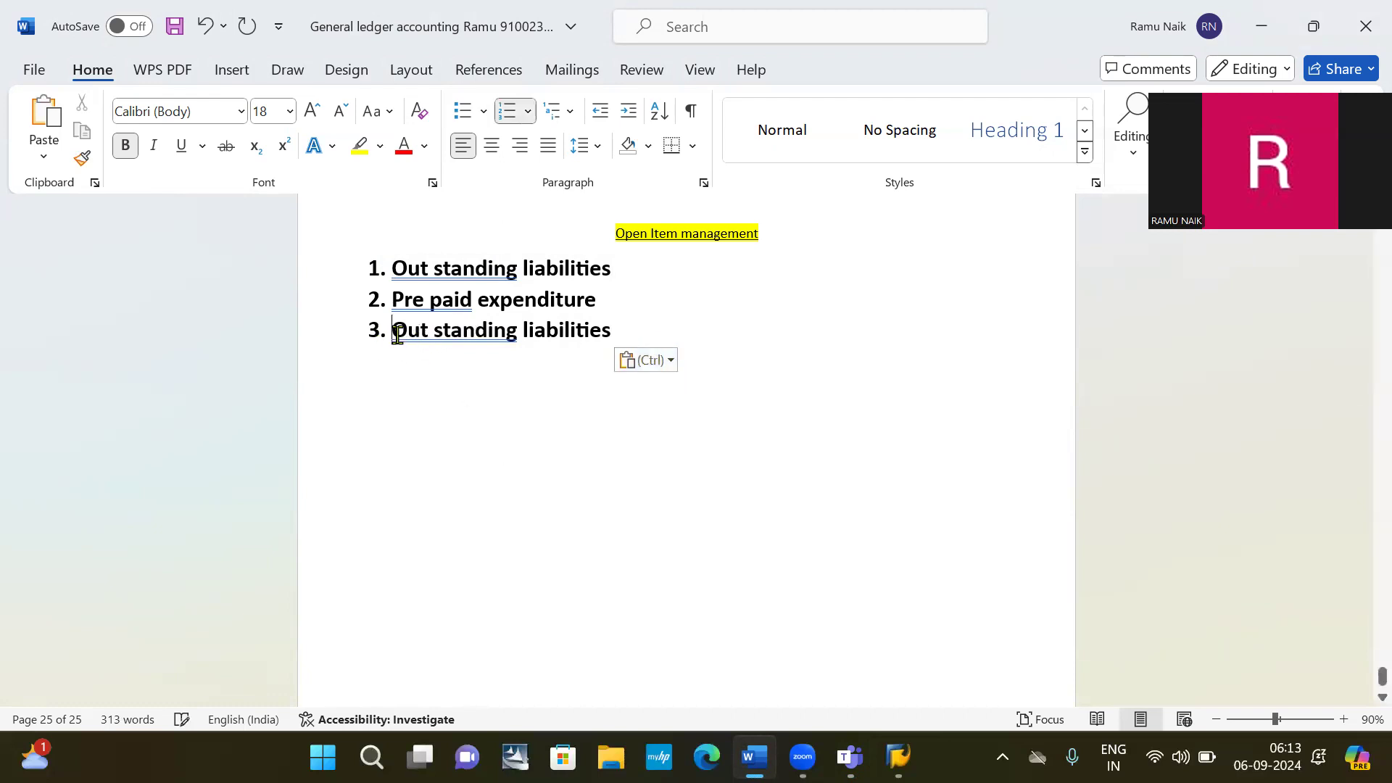
pyautogui.press('BackSpace')
pyautogui.press('Return')
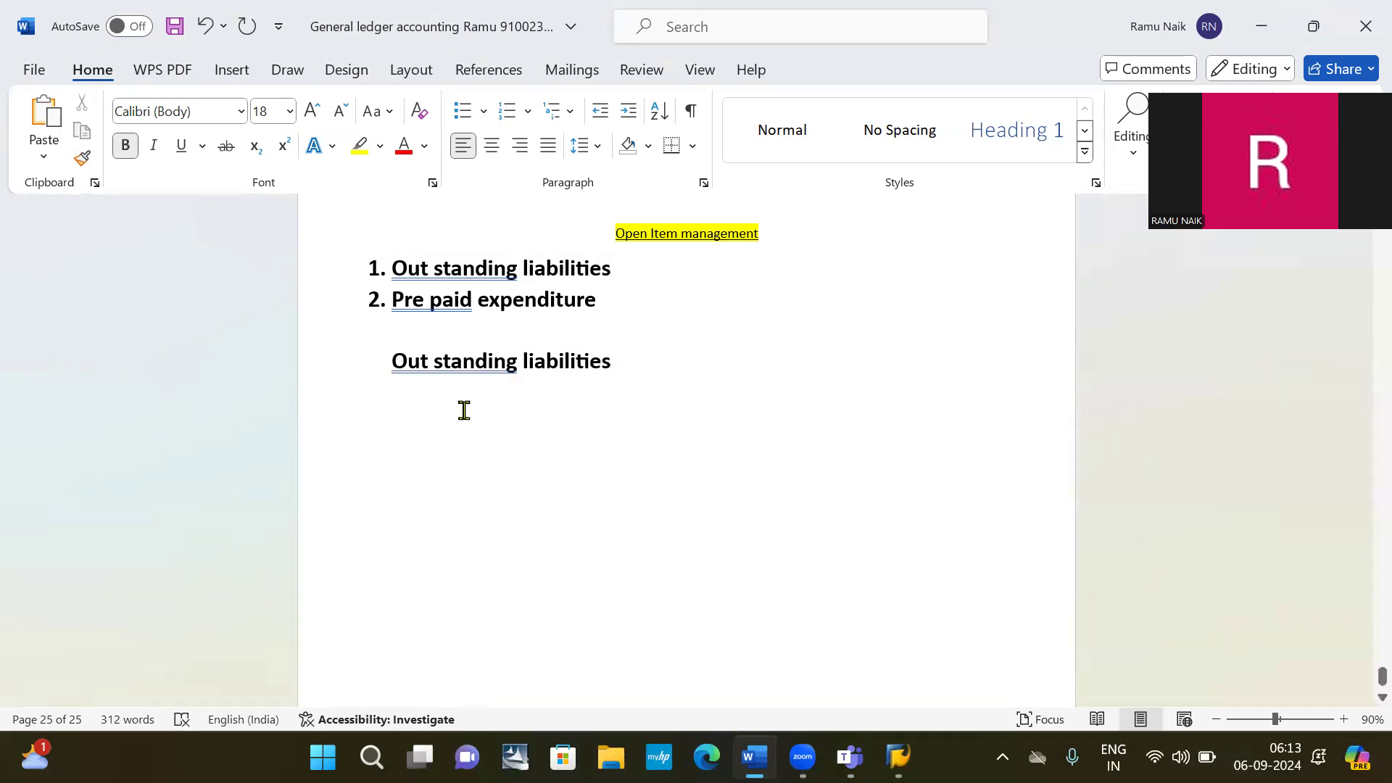
pyautogui.click(634, 364)
pyautogui.press('Return')
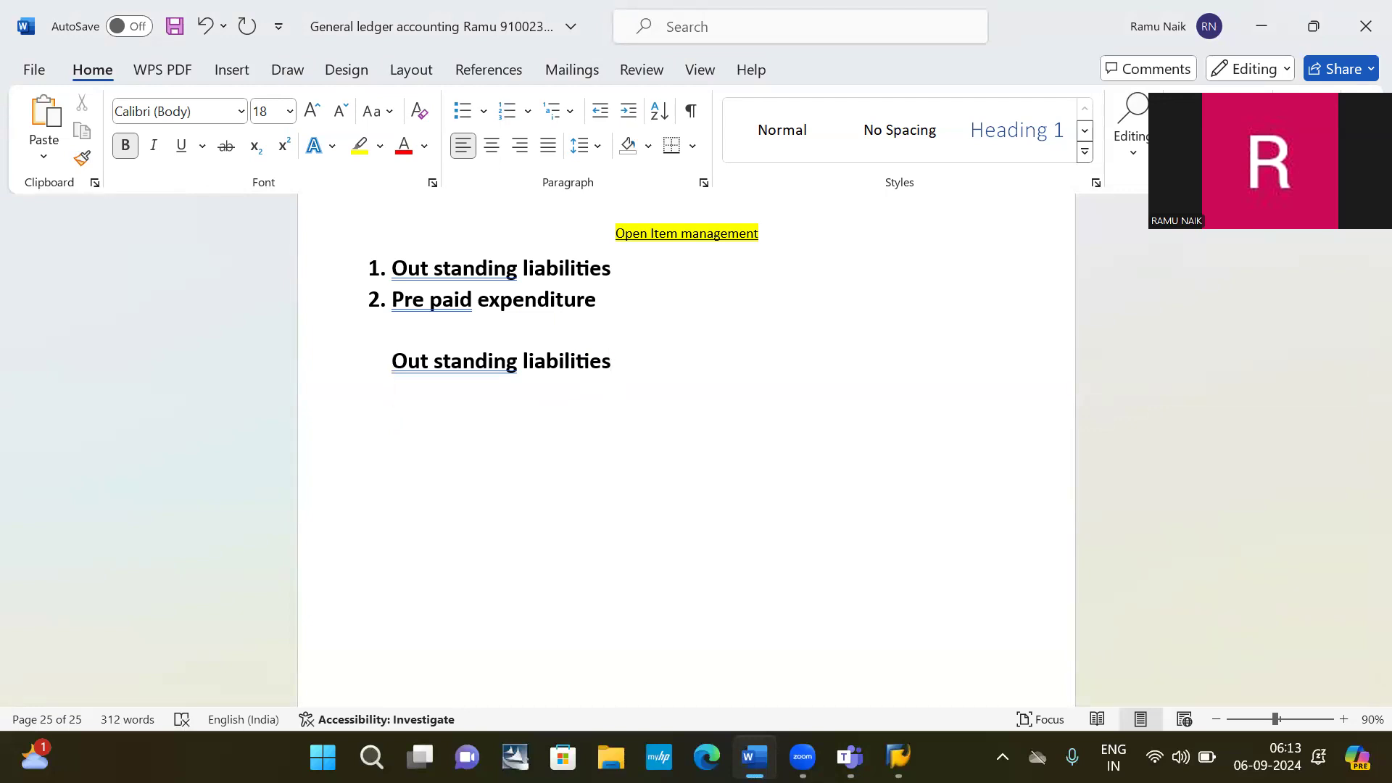
pyautogui.hotkey('ctrl', 'b')
# Type 'Rent payable ( Liability AC + Open item management )' under the liabilities subheading.
pyautogui.write('Re')
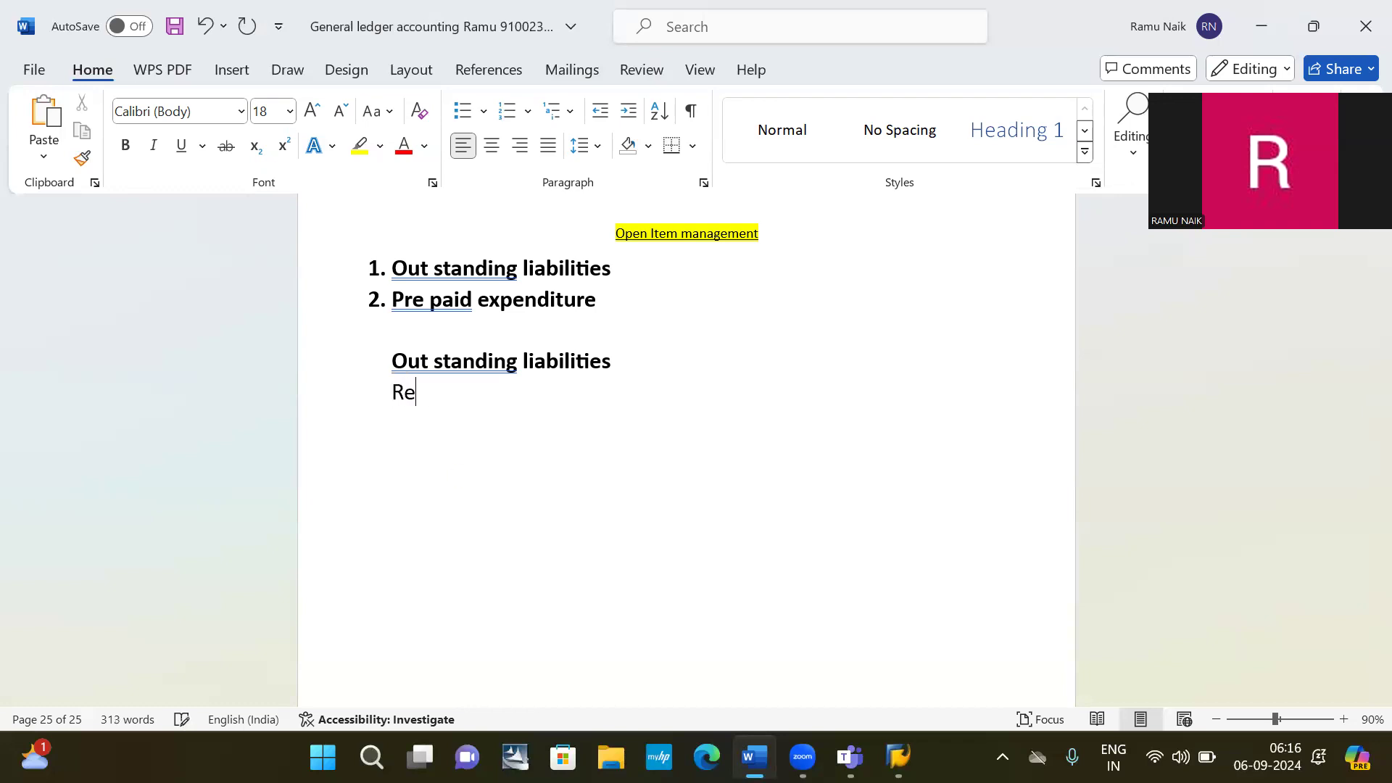
pyautogui.write('nt payable (')
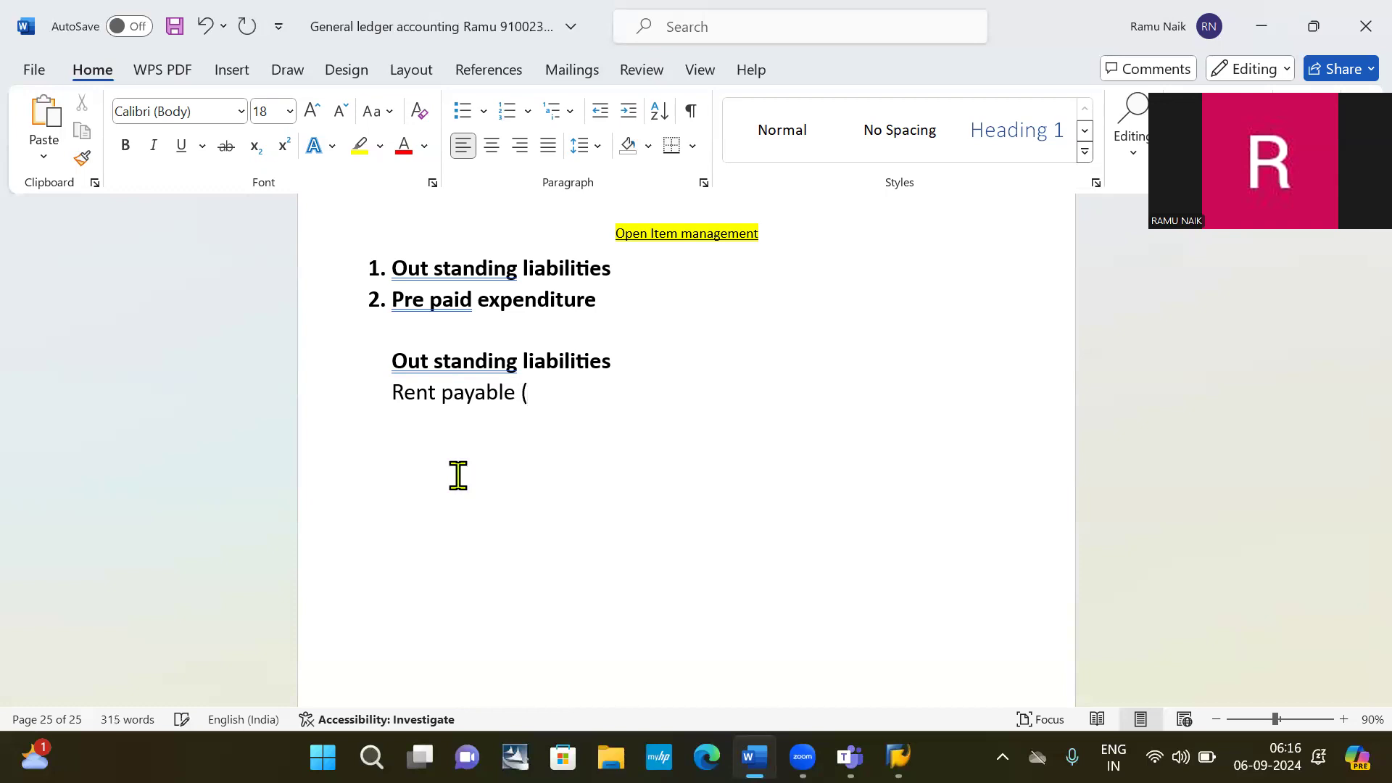
pyautogui.write(' Liability AC')
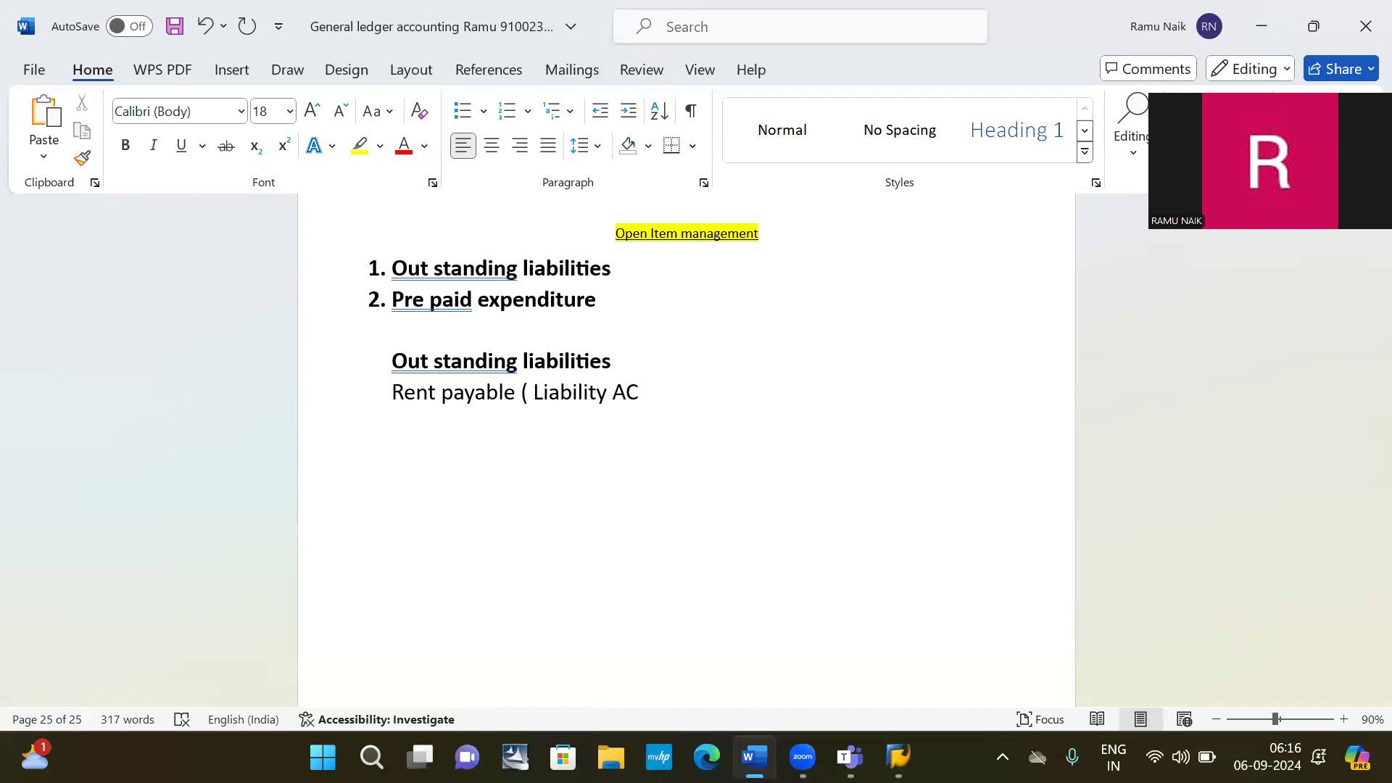
pyautogui.write('+ Open item')
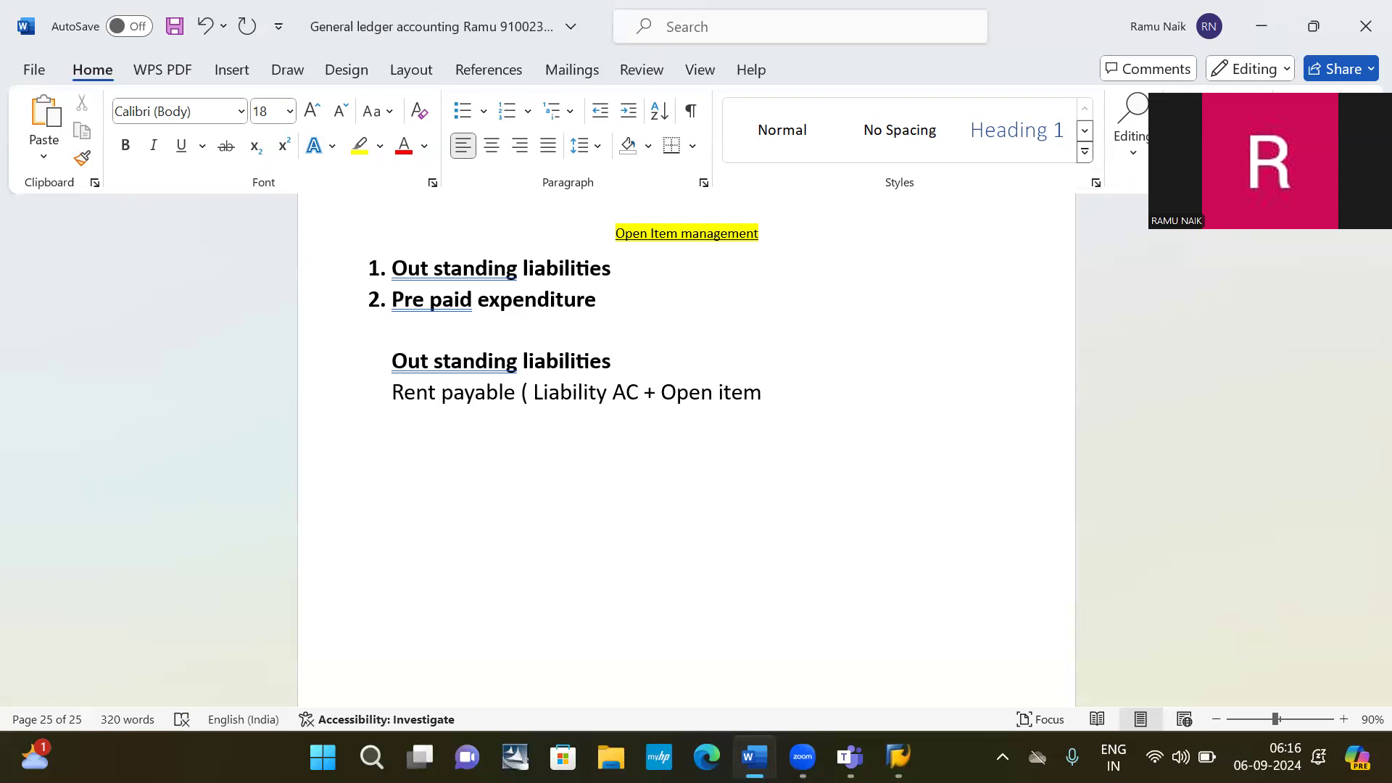
pyautogui.write(' managemnt')
pyautogui.press('BackSpace')
pyautogui.press('BackSpace')
pyautogui.write('ent ')
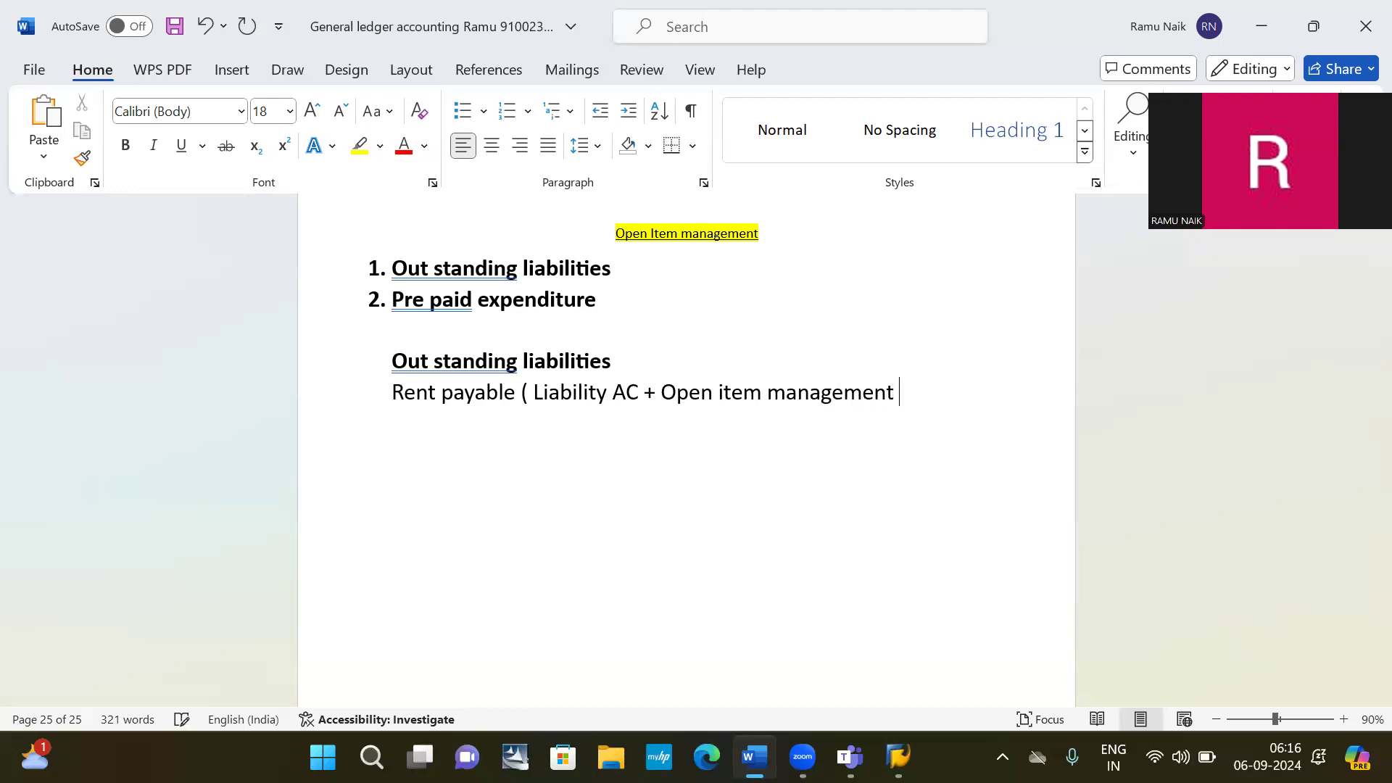
pyautogui.write(')')
# Add a line below Rent payable reading 'due on (my rent) 01.09.2024)'.
pyautogui.press('Down')
pyautogui.write('due on ')
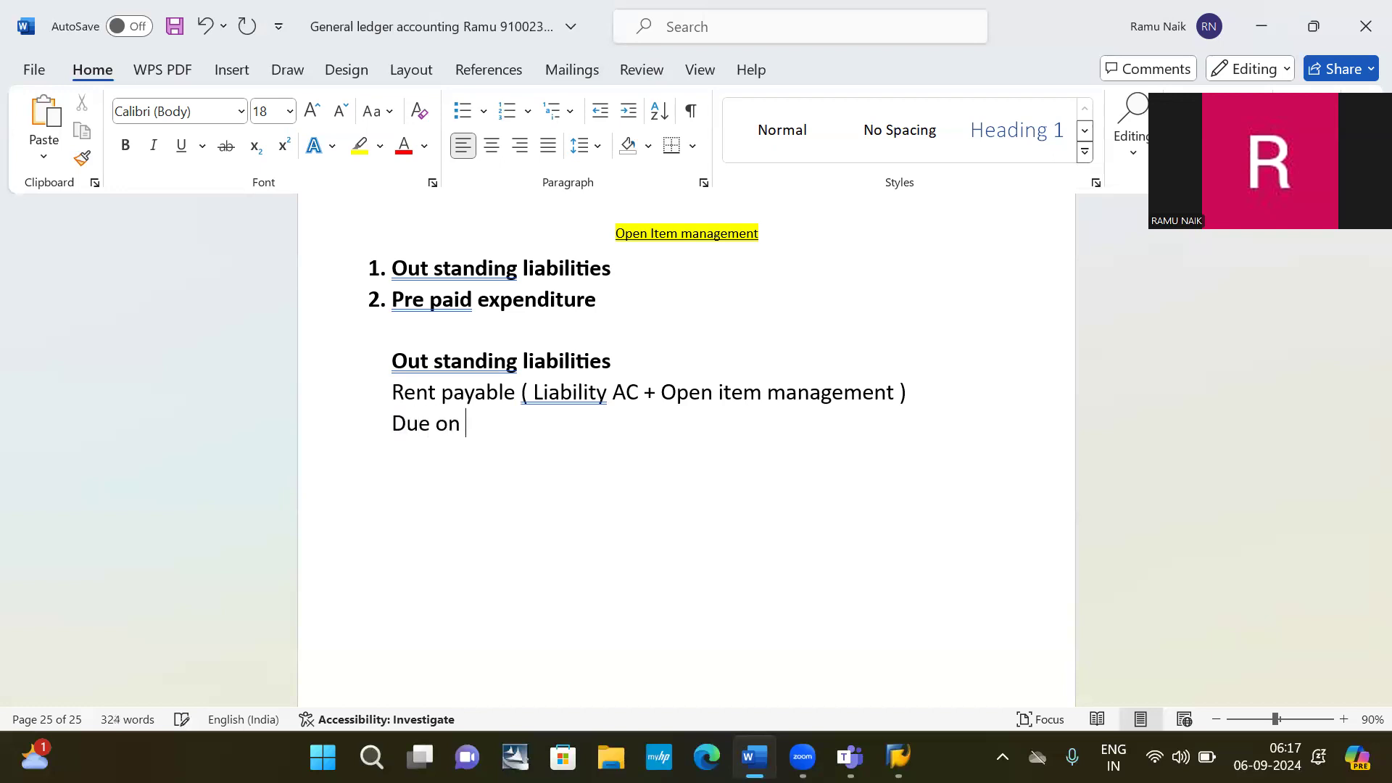
pyautogui.write('(my rent) 01.')
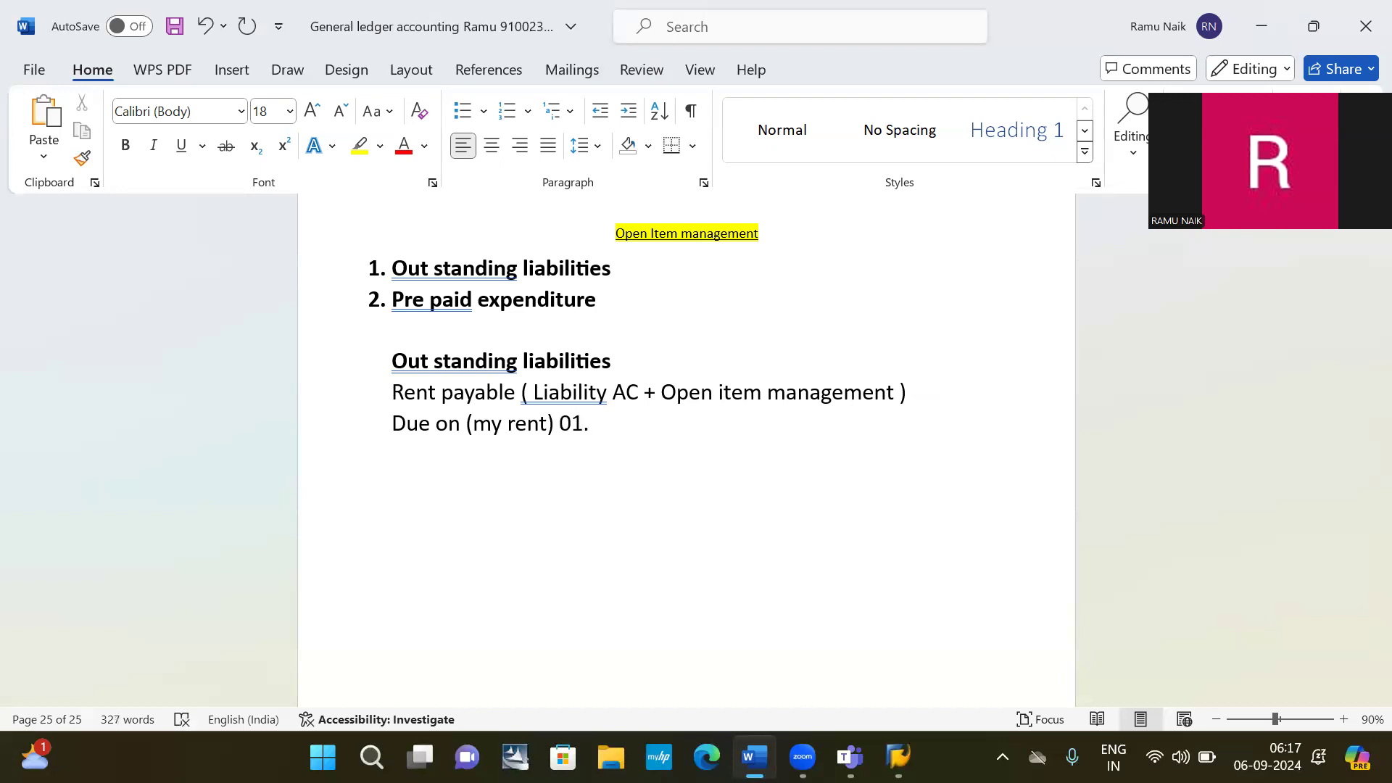
pyautogui.write('09.2024')
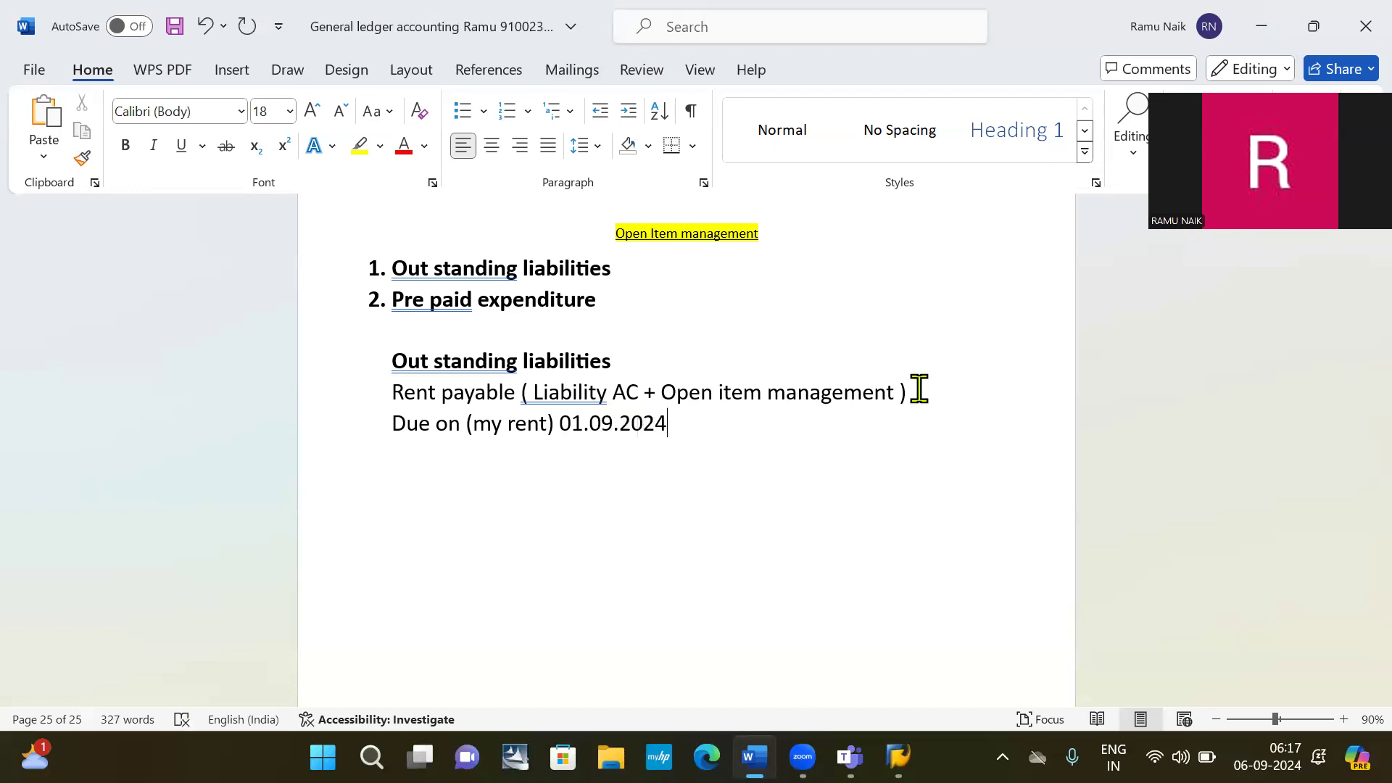
pyautogui.write(')')
# Write the line 'Rent account dr -- 10000' below the due date, correcting typos along the way.
pyautogui.press('Return')
pyautogui.write('ren')
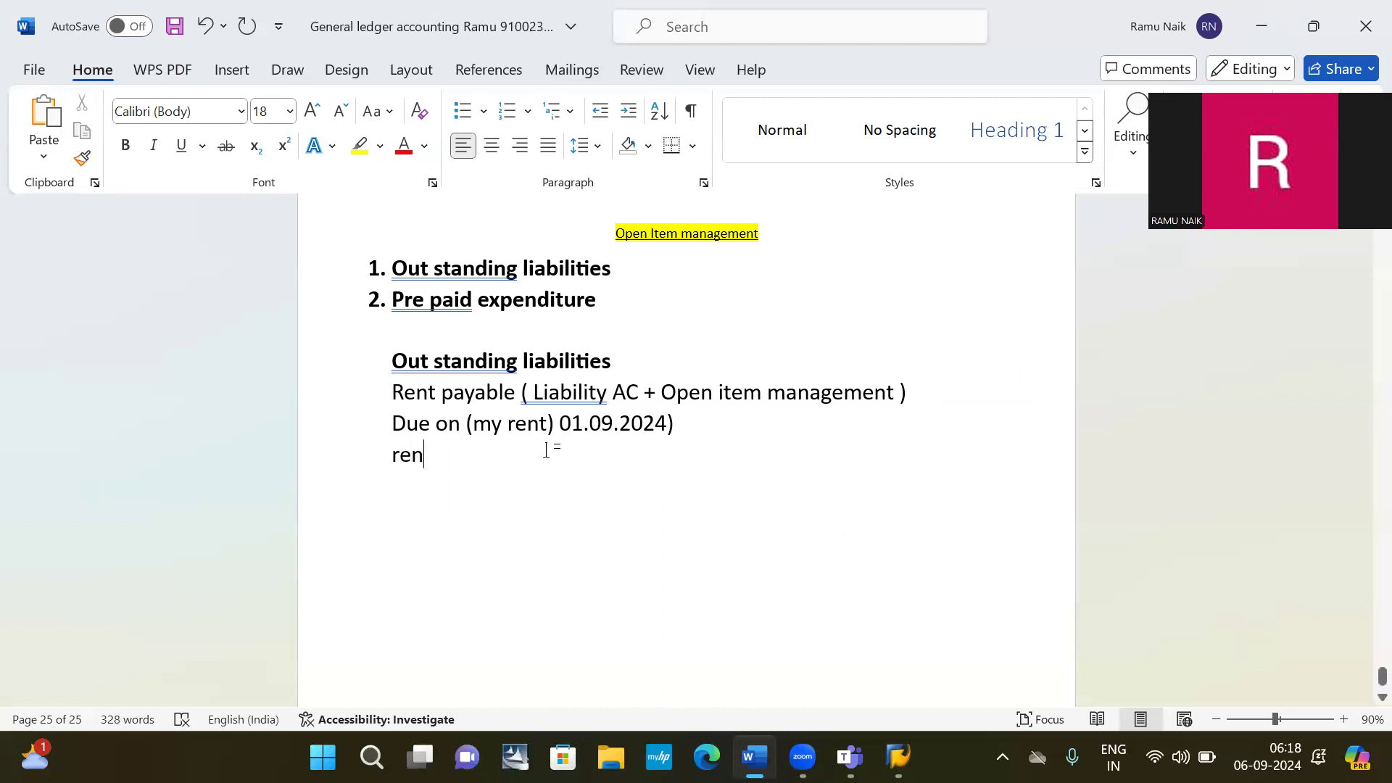
pyautogui.write('e')
pyautogui.press('BackSpace')
pyautogui.press('BackSpace')
pyautogui.press('BackSpace')
pyautogui.press('BackSpace')
pyautogui.write('rent ')
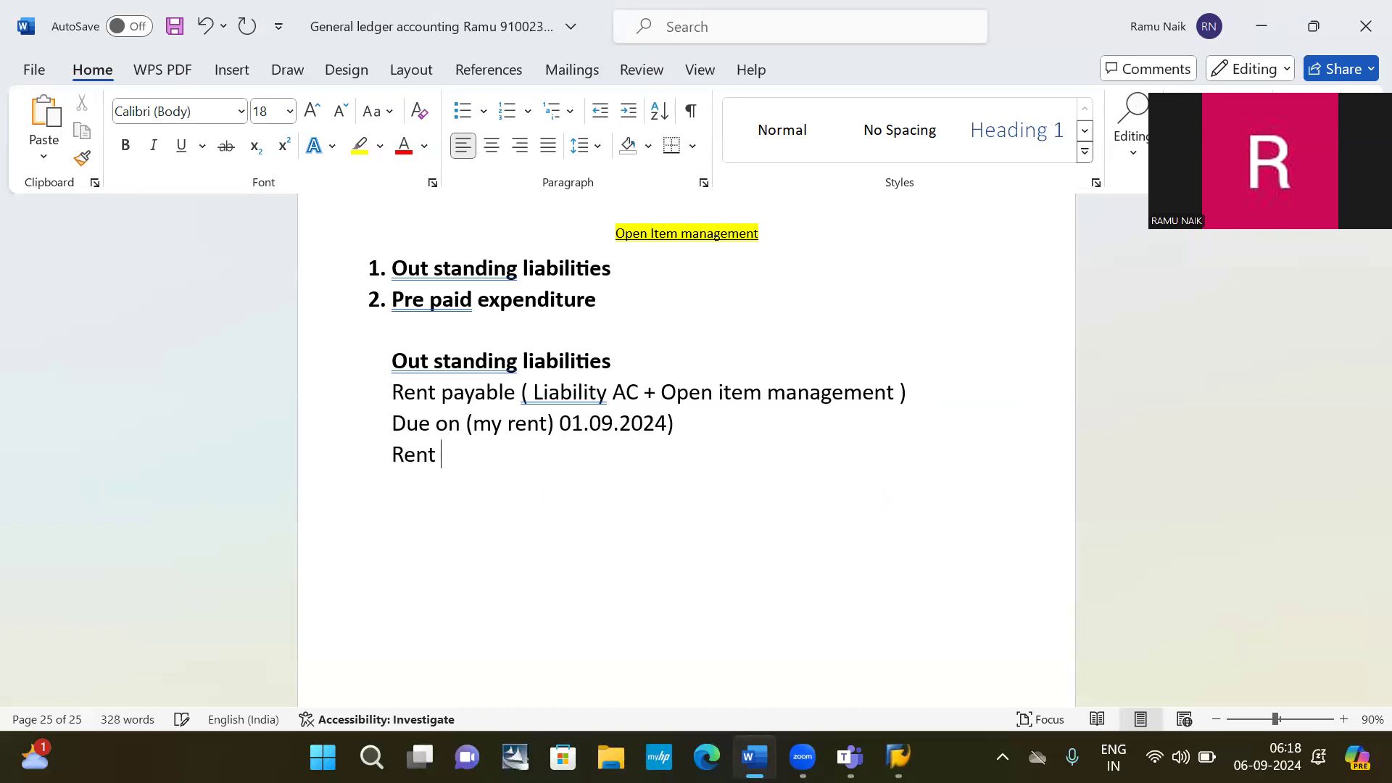
pyautogui.write('account de')
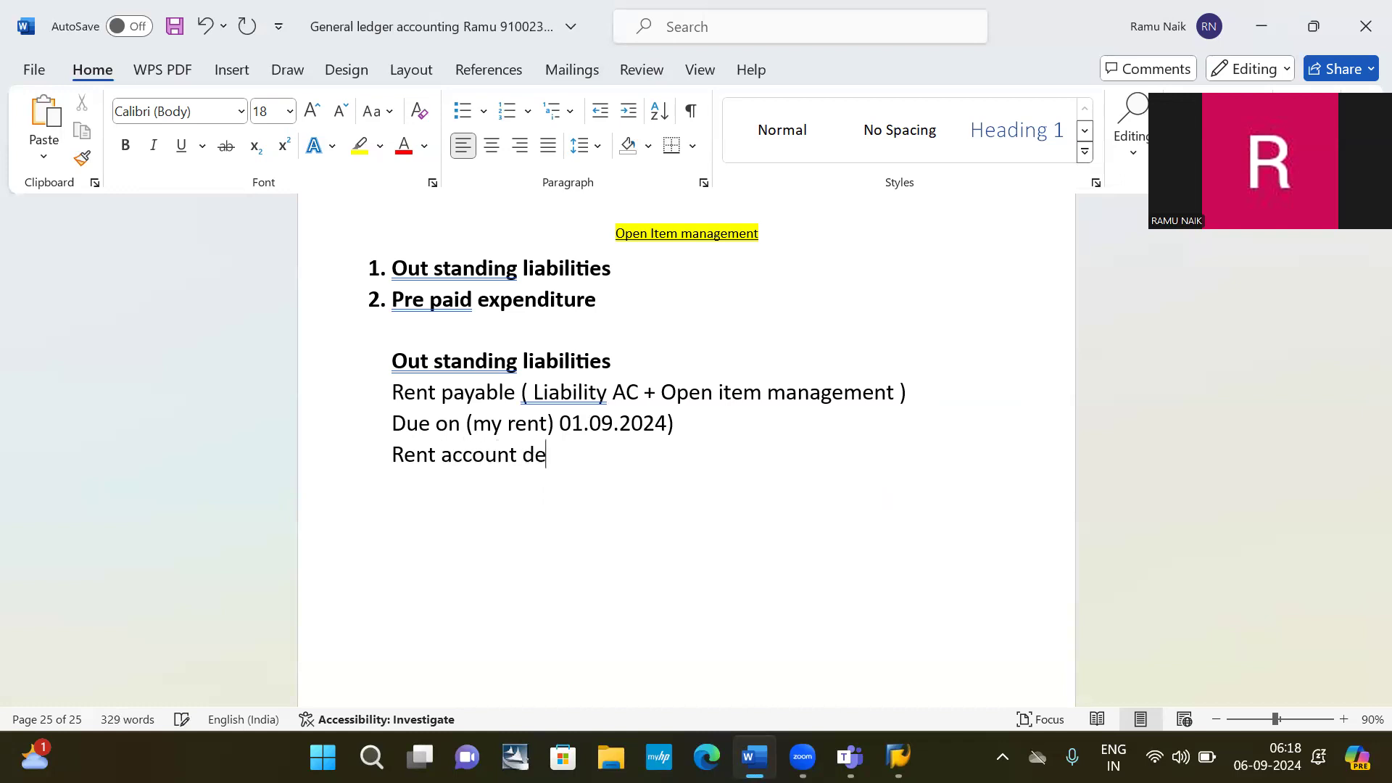
pyautogui.press('BackSpace')
pyautogui.write('r')
pyautogui.write(' -- ')
pyautogui.write('199')
pyautogui.press('BackSpace')
pyautogui.press('BackSpace')
pyautogui.press('BackSpace')
pyautogui.write('10000')
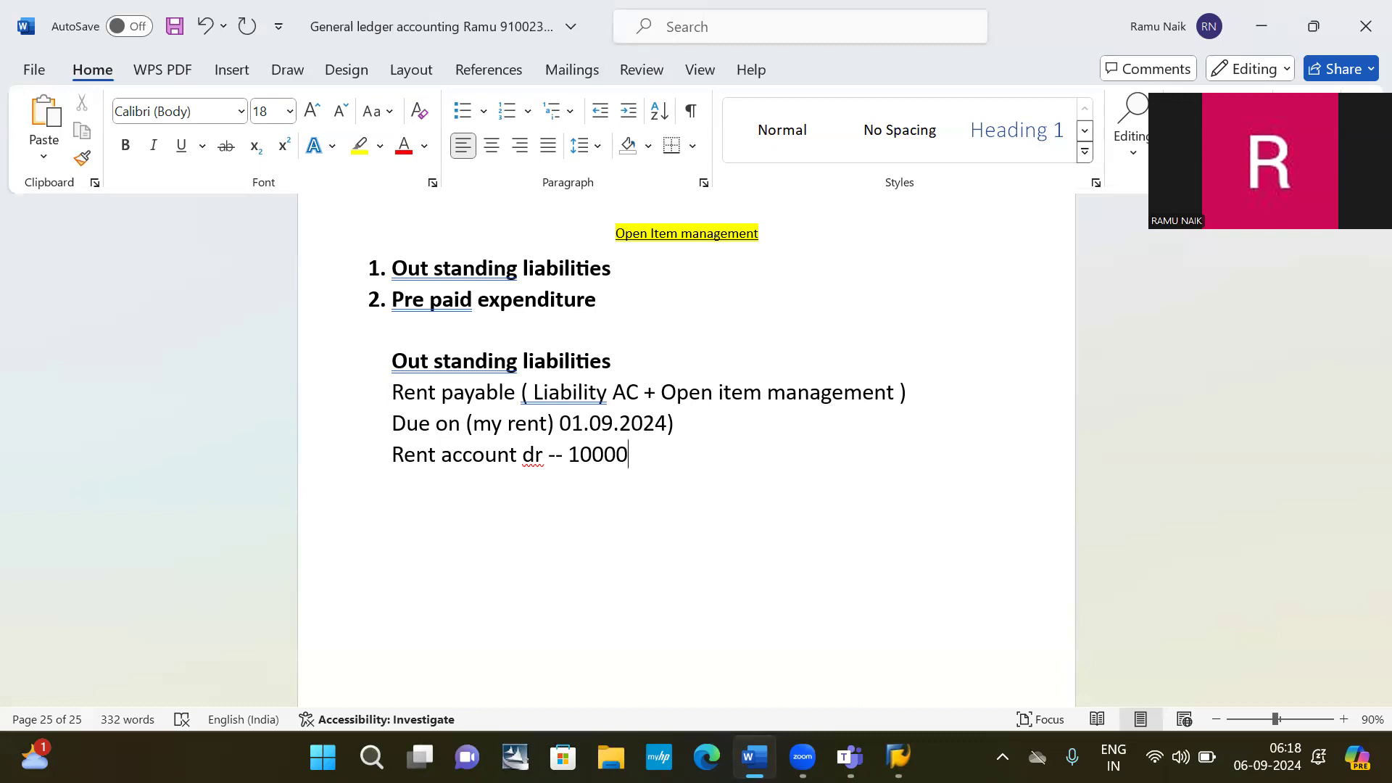
pyautogui.press('Return')
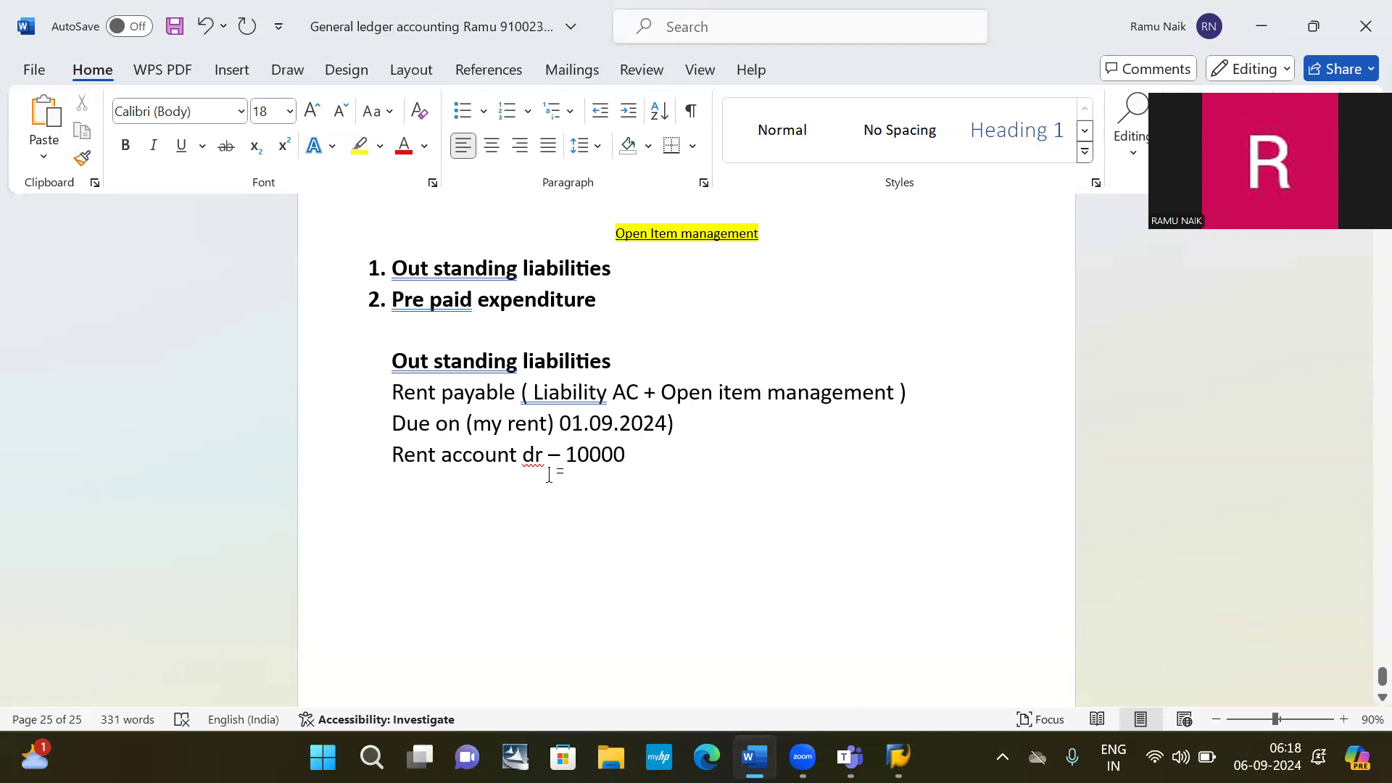
# Add 'Rent payable ac cr -- 10000' with the note '--> open item is created'.
pyautogui.write('p')
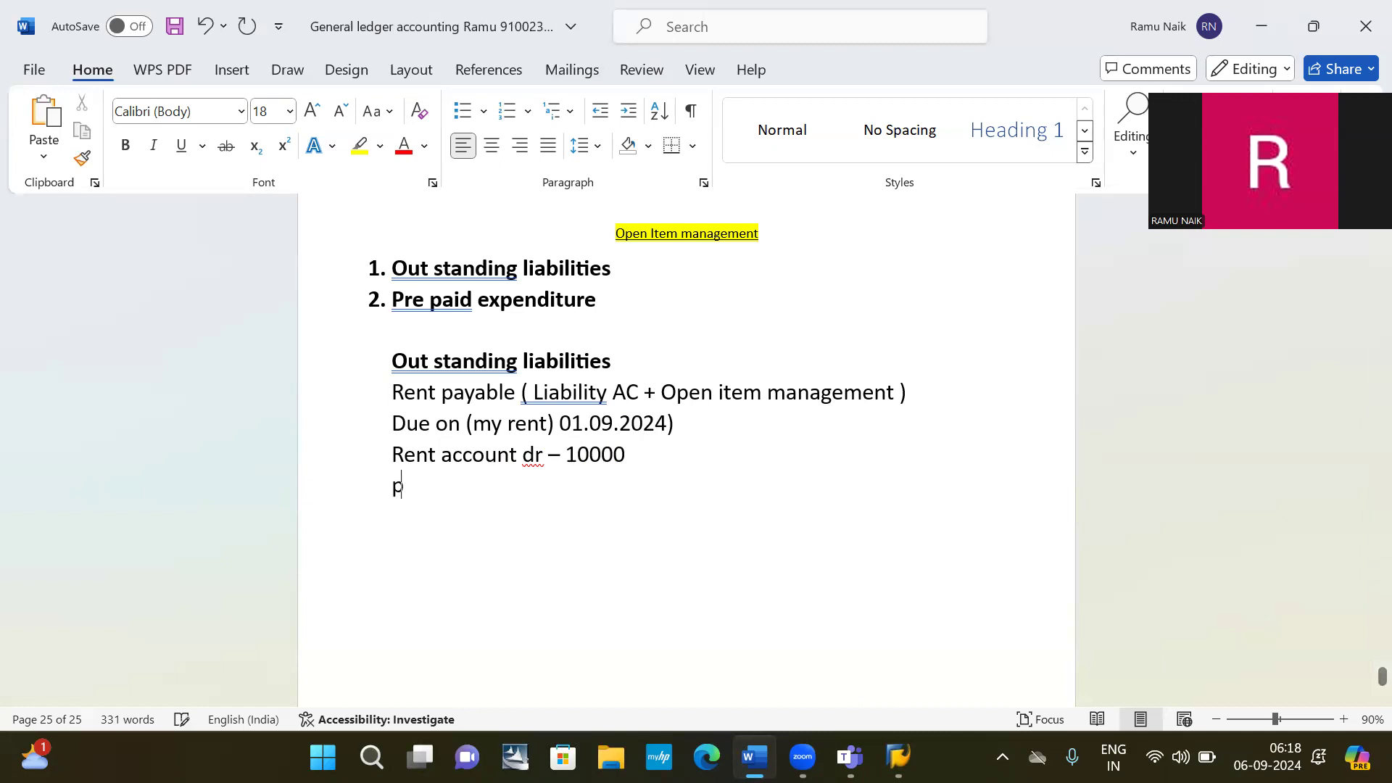
pyautogui.press('BackSpace')
pyautogui.write('rent payabl')
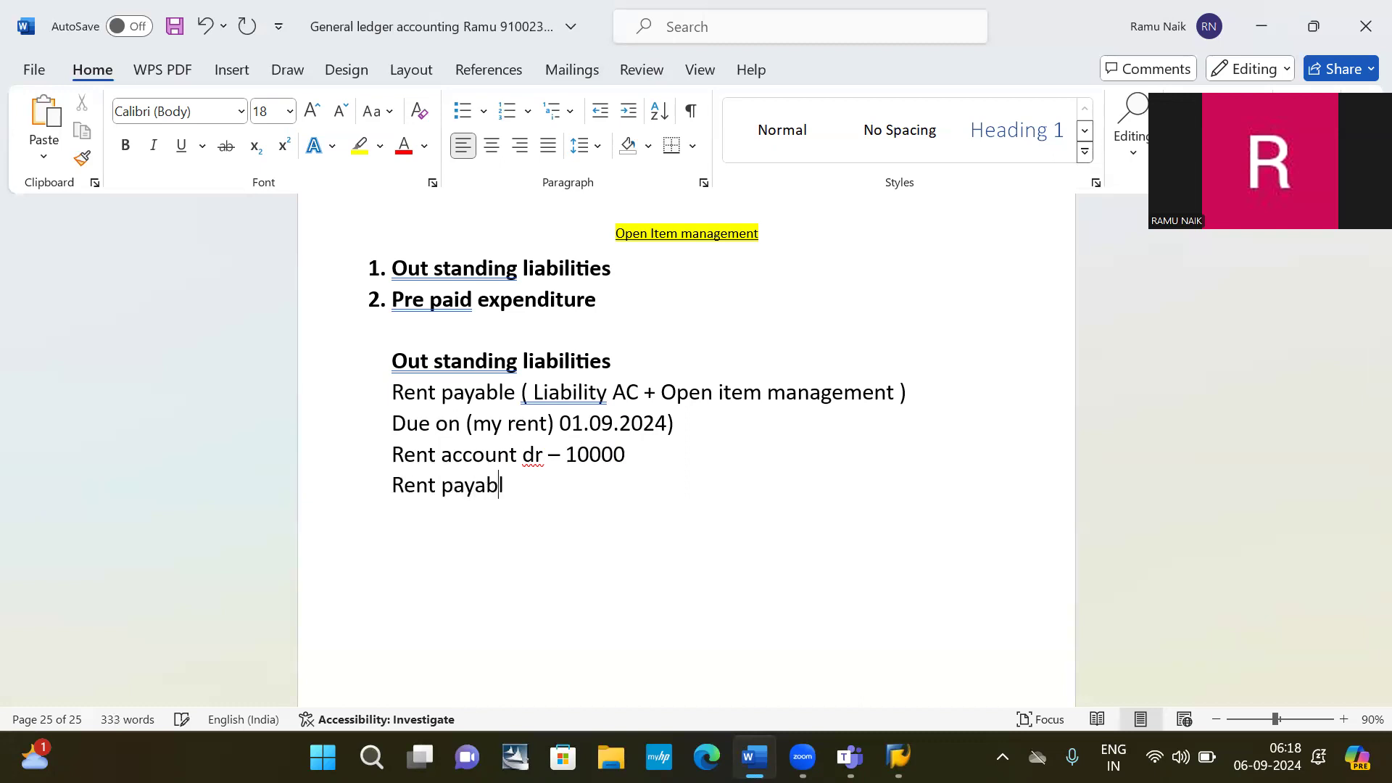
pyautogui.write('e ac')
pyautogui.write(' cr')
pyautogui.write(' -- ')
pyautogui.write('1000')
pyautogui.write('0')
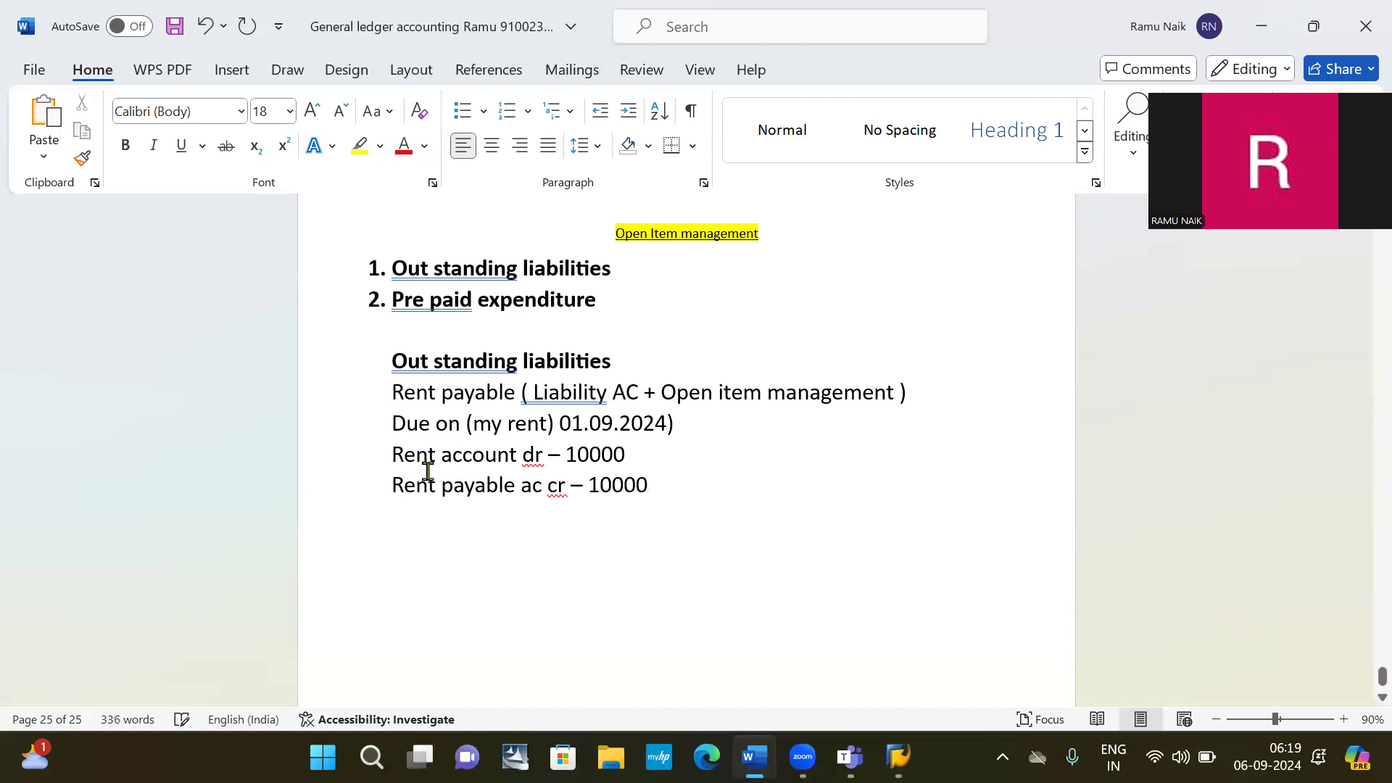
pyautogui.click(560, 456)
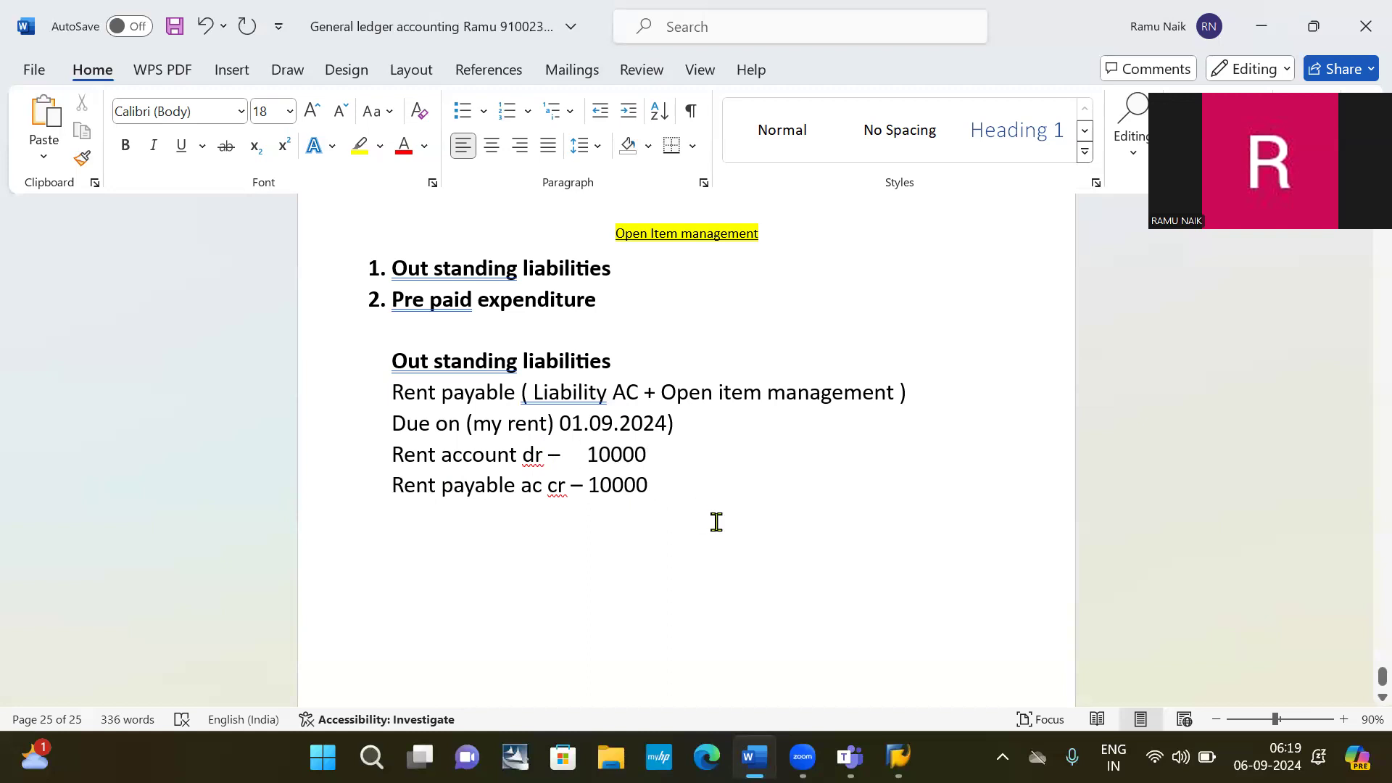
pyautogui.write('-->')
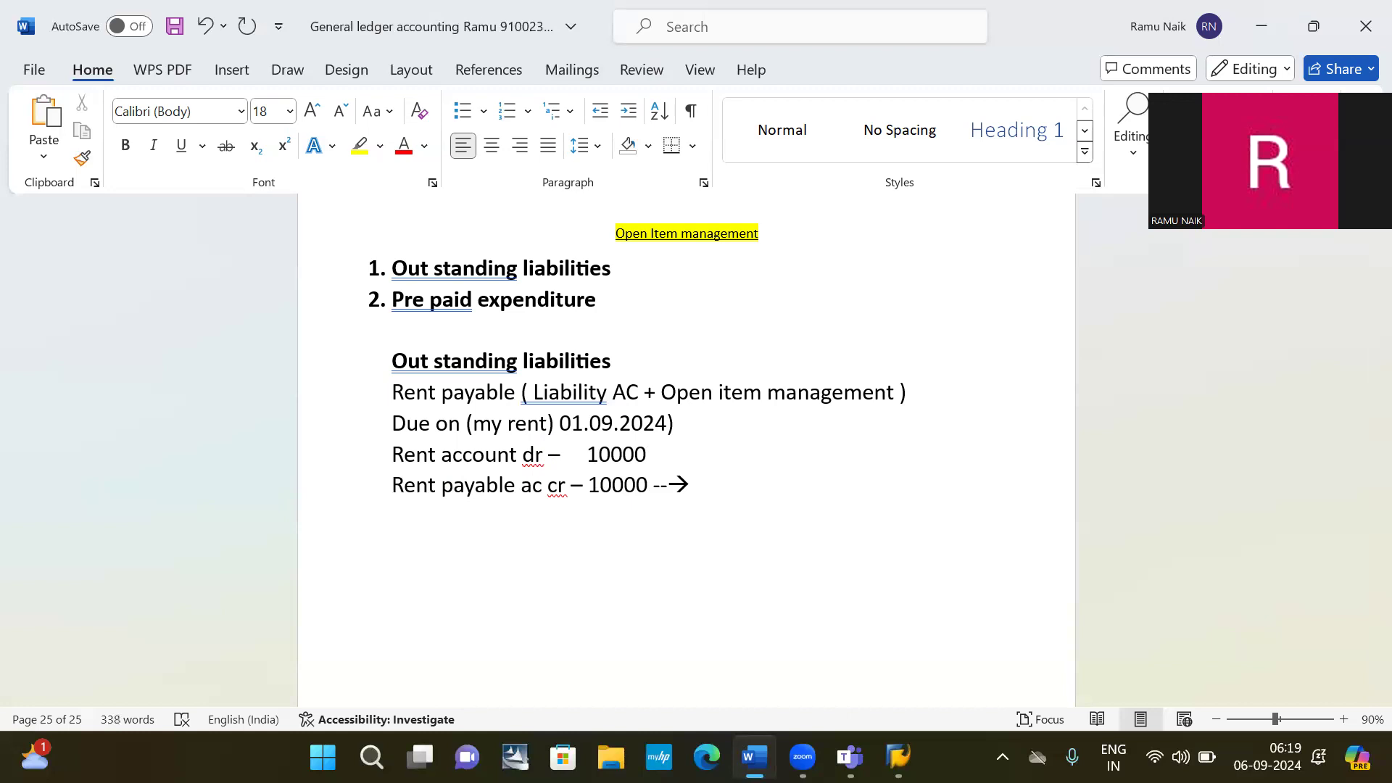
pyautogui.write(' open item')
pyautogui.write('is c')
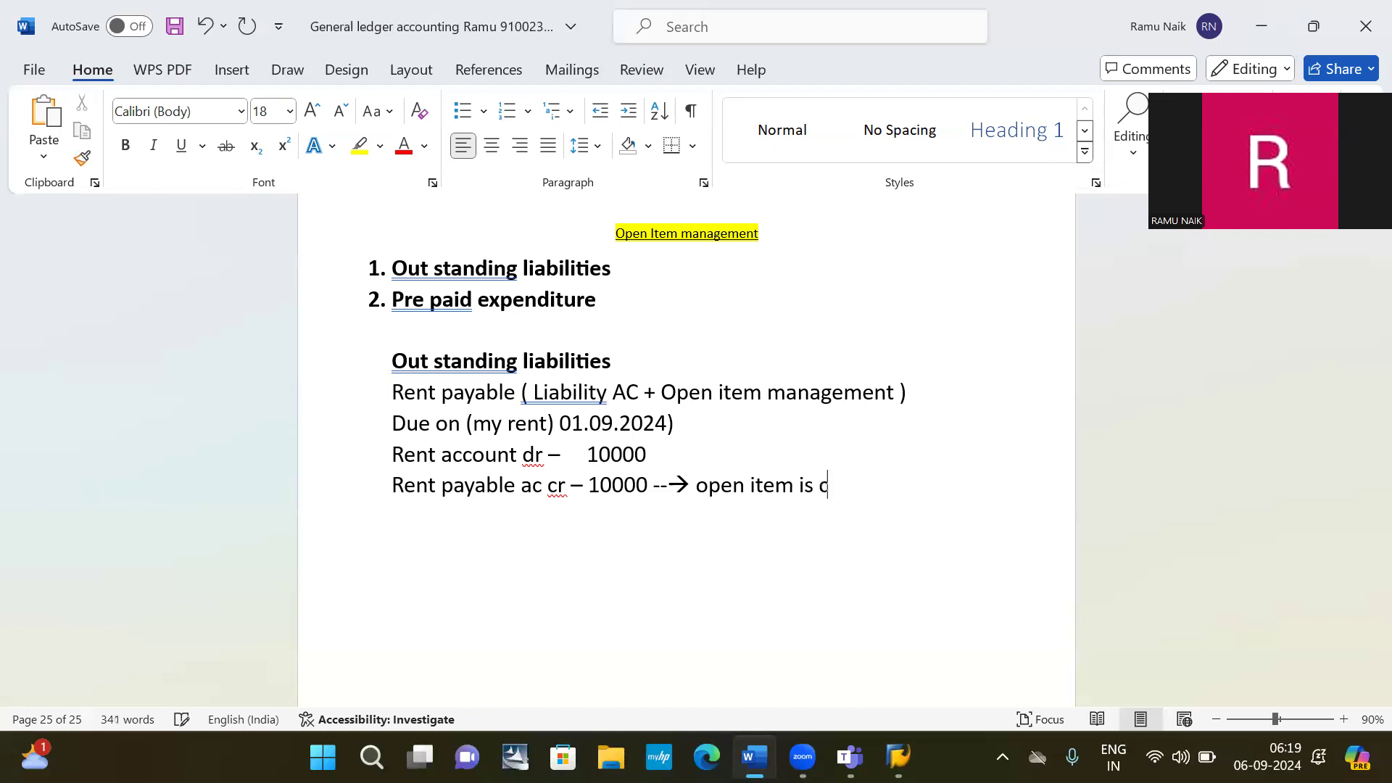
pyautogui.write('reate')
pyautogui.press('BackSpace')
pyautogui.write('ted')
pyautogui.press('Return')
pyautogui.press('Return')
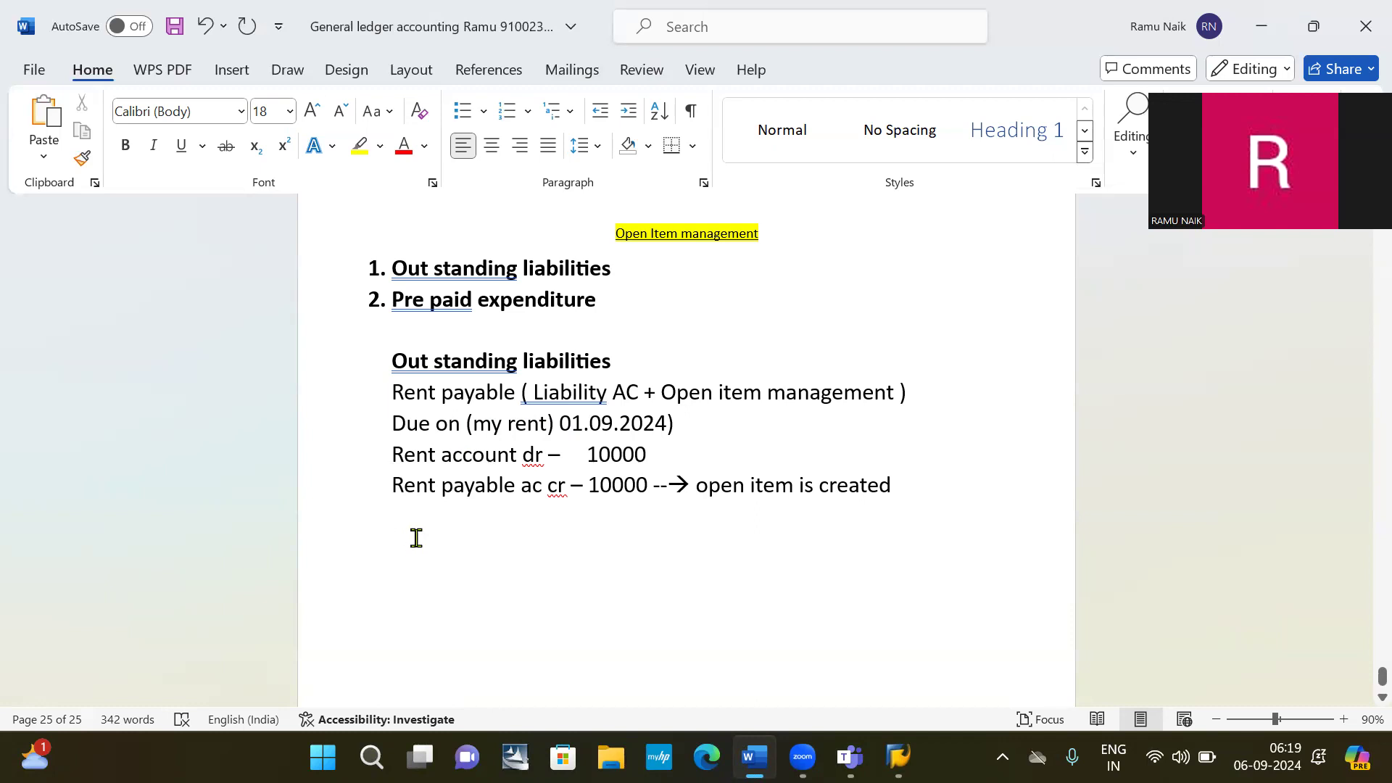
# Write 'payment date: 01.10.2024' and leave an empty line below it.
pyautogui.write('pa')
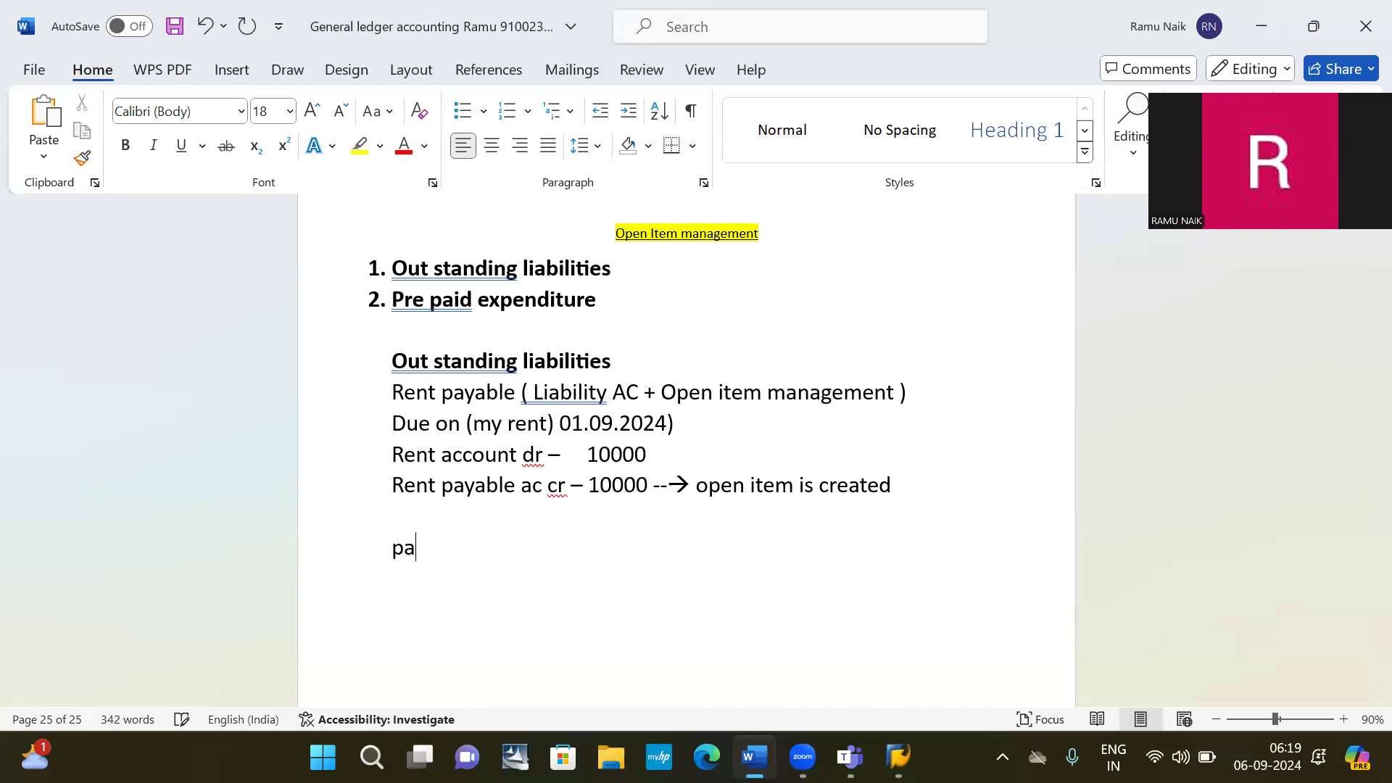
pyautogui.write('yment date')
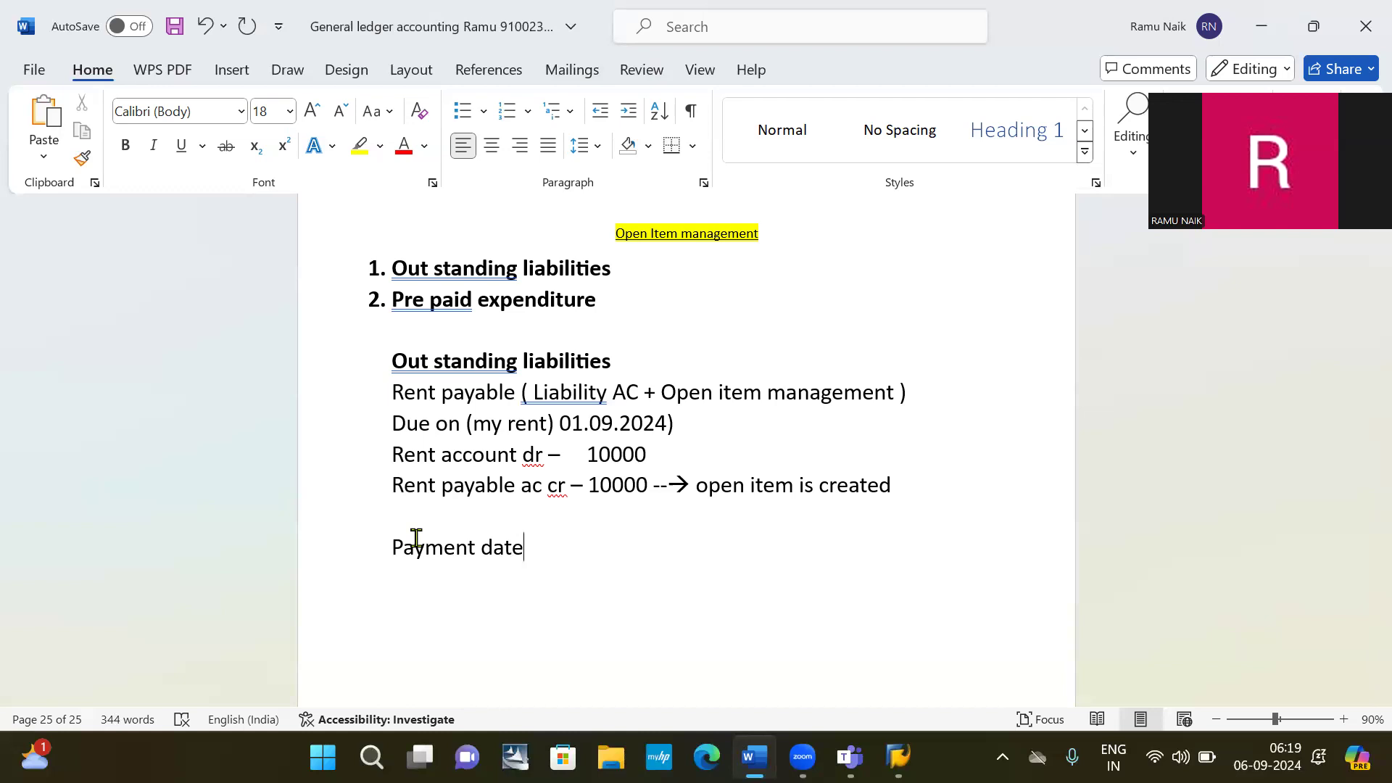
pyautogui.write(': 01.10.2024')
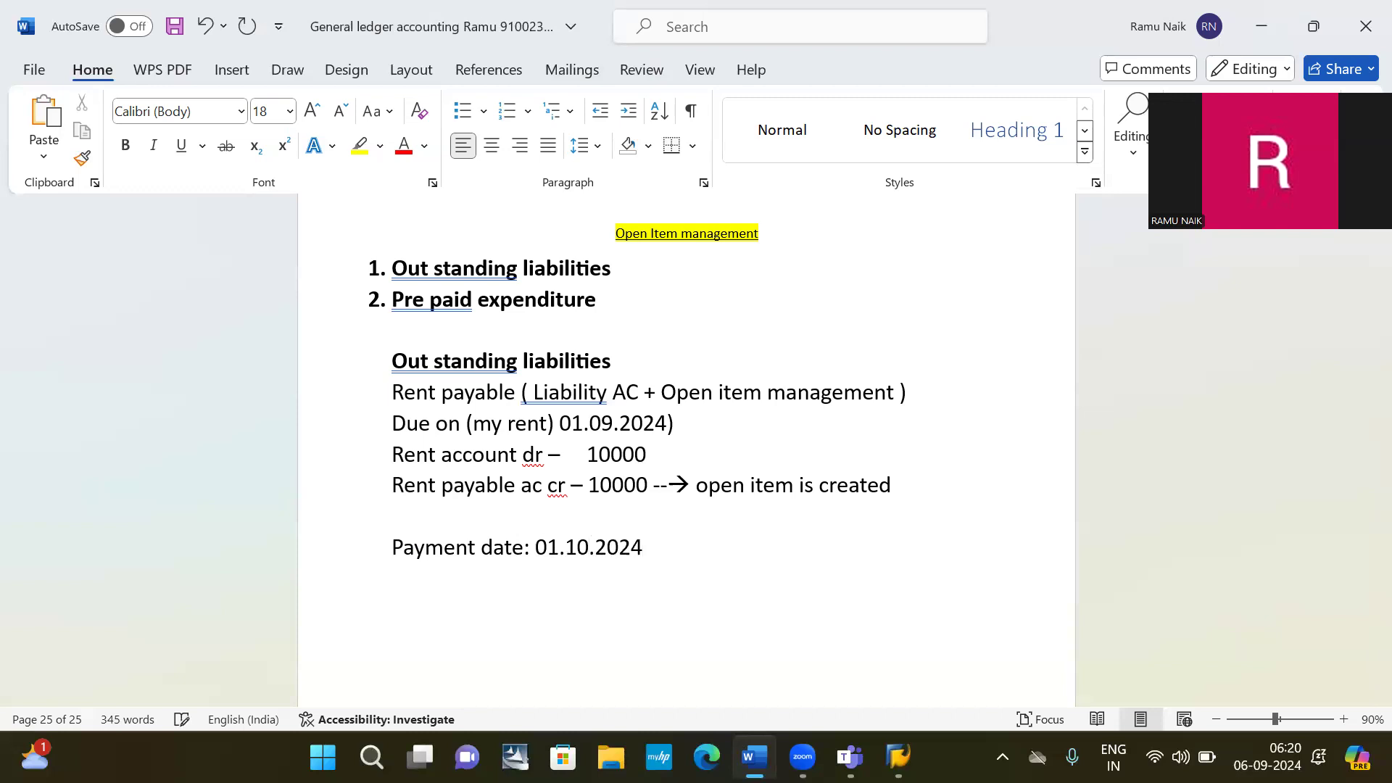
pyautogui.press('Return')
# Paste a copy of the rent payable line below Payment date and change cr to Dr.
pyautogui.moveTo(392, 483); pyautogui.dragTo(637, 507)
pyautogui.hotkey('ctrl', 'c')
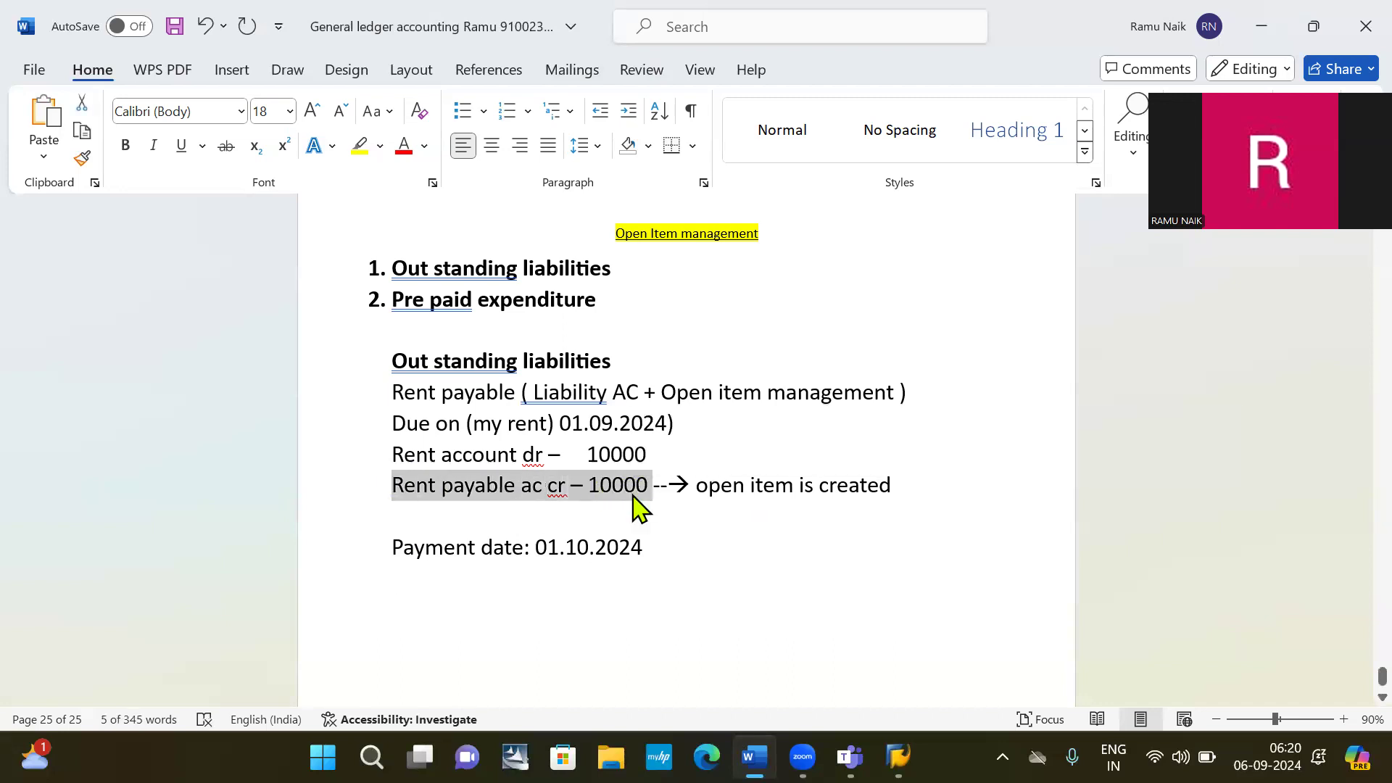
pyautogui.click(421, 594)
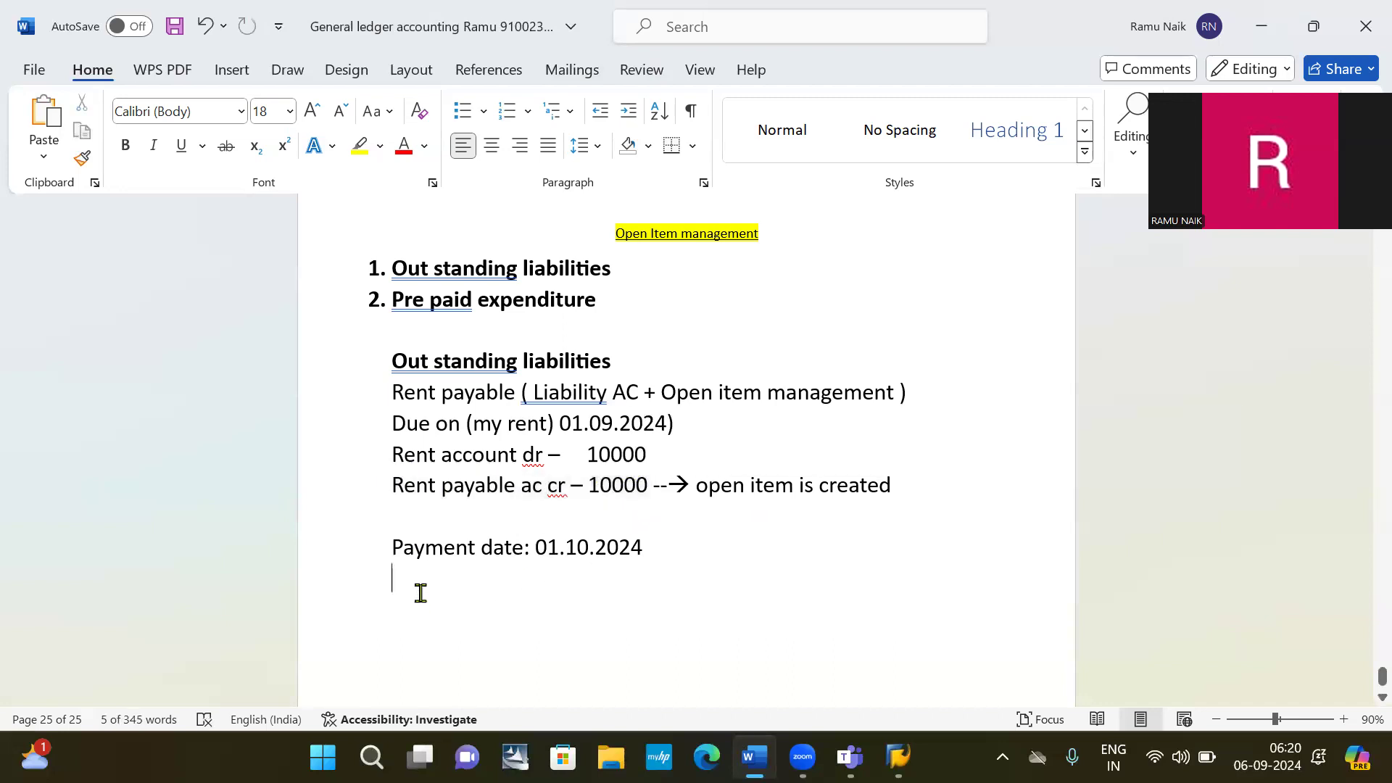
pyautogui.hotkey('ctrl', 'v')
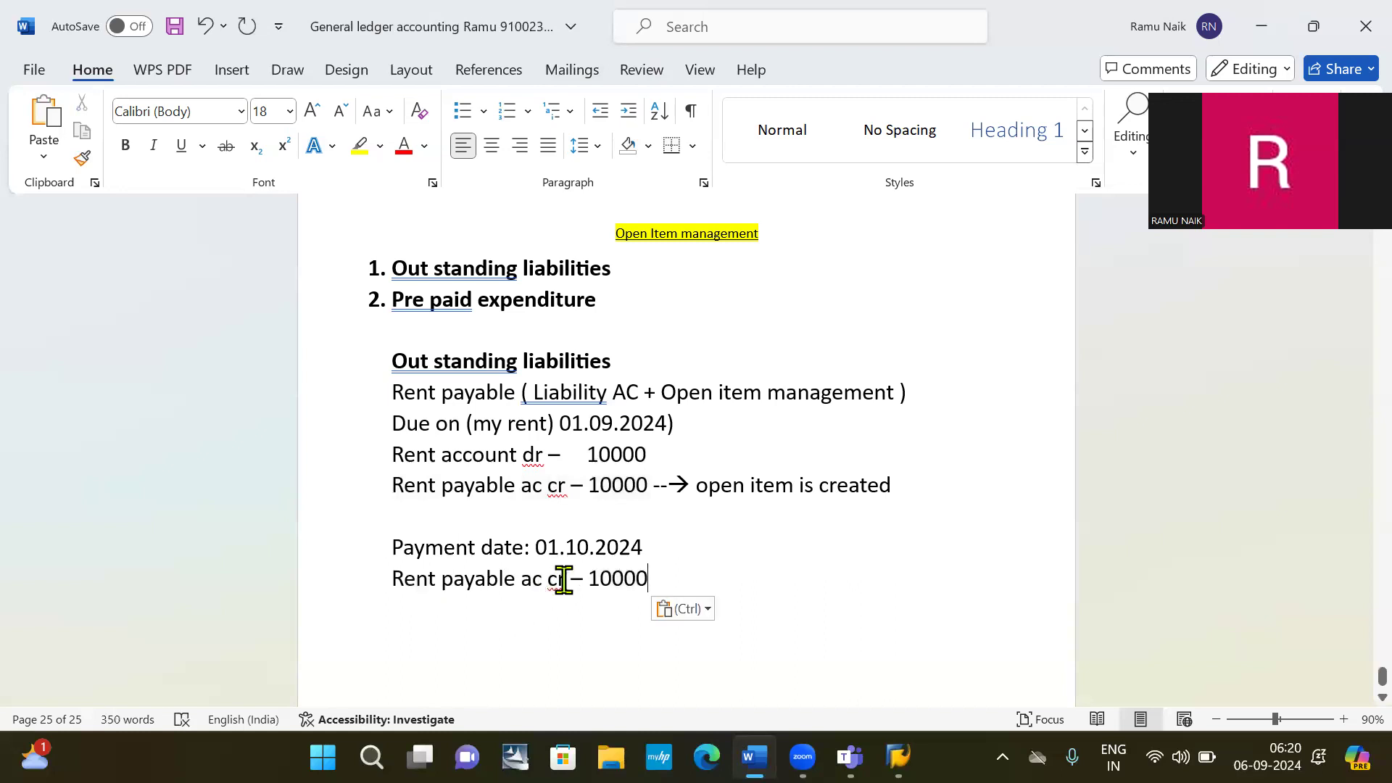
pyautogui.moveTo(564, 580); pyautogui.dragTo(584, 619)
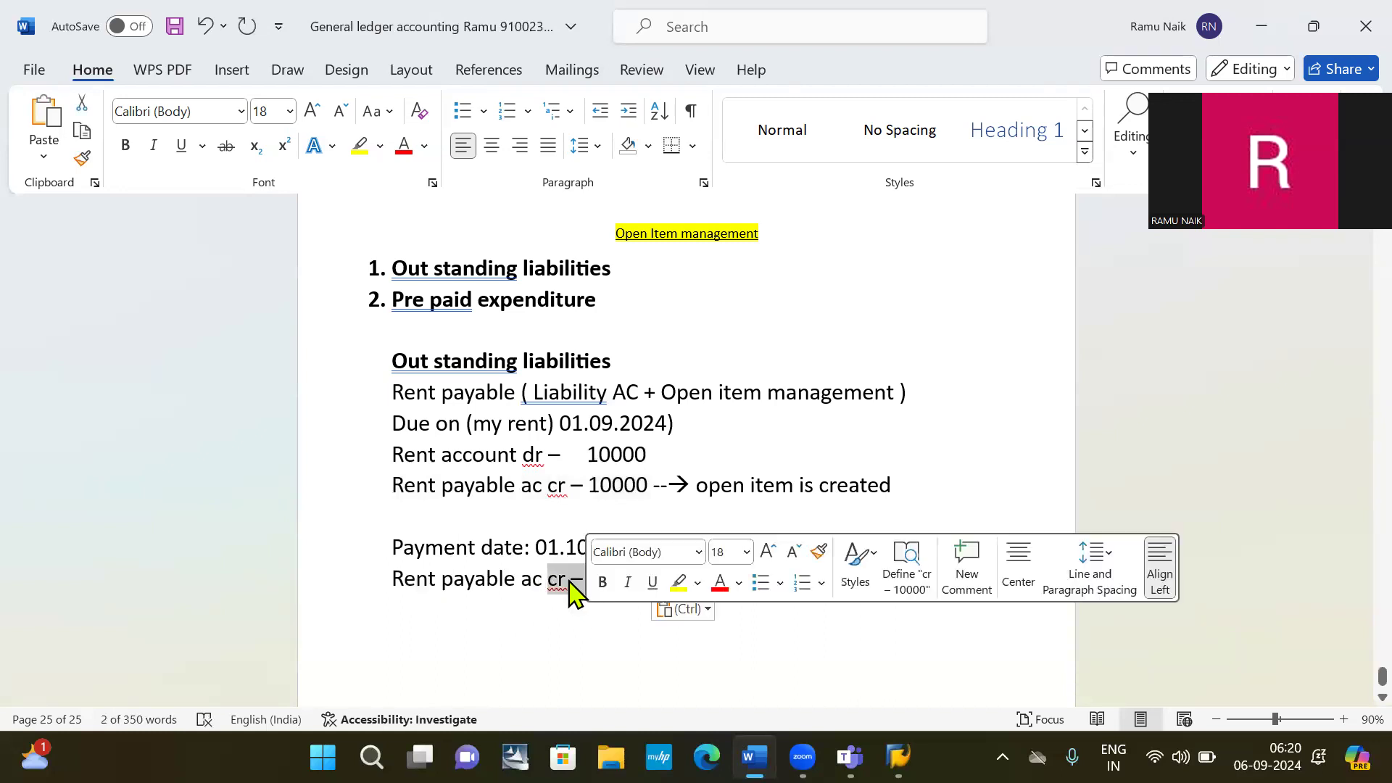
pyautogui.click(567, 583)
pyautogui.press('BackSpace')
pyautogui.press('BackSpace')
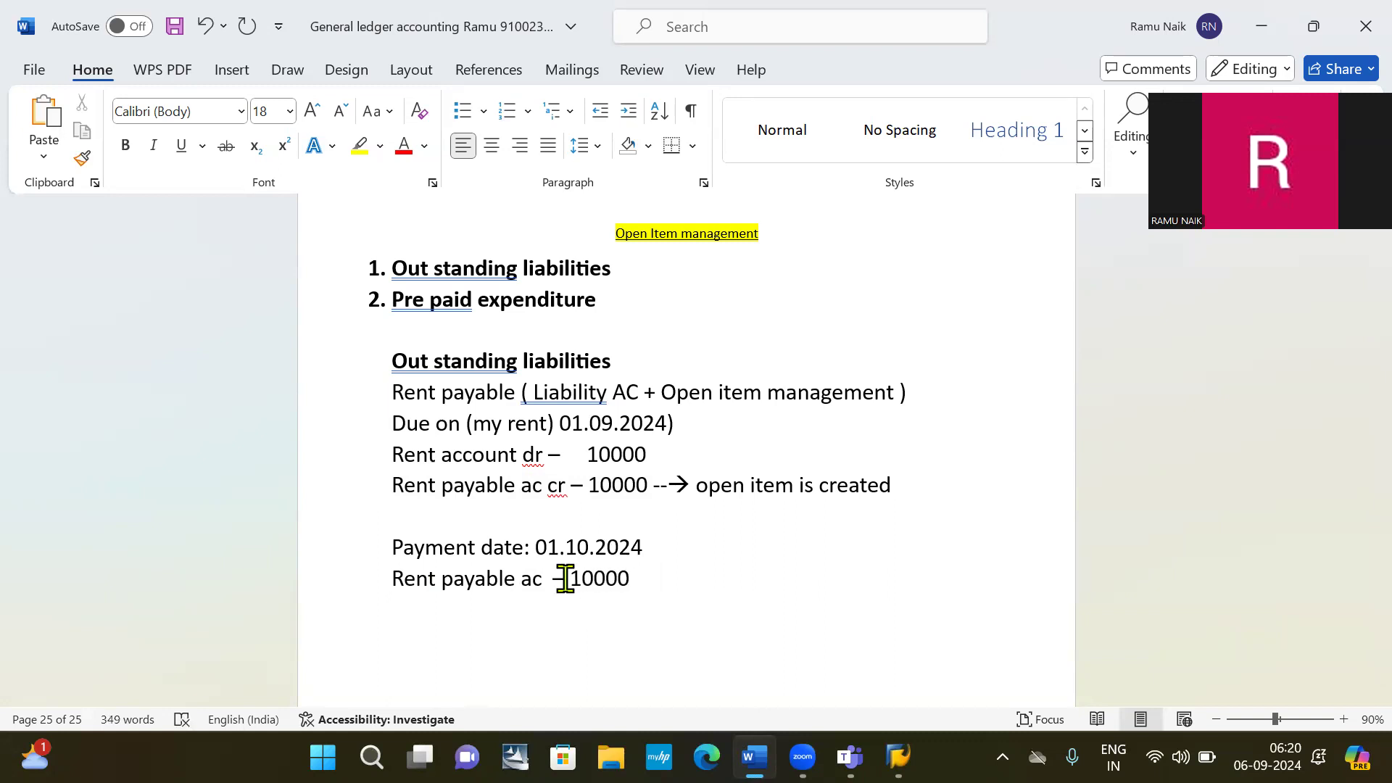
pyautogui.write('Dr')
# Start a new line under the debit line beginning with 'Bank ac'.
pyautogui.click(675, 573)
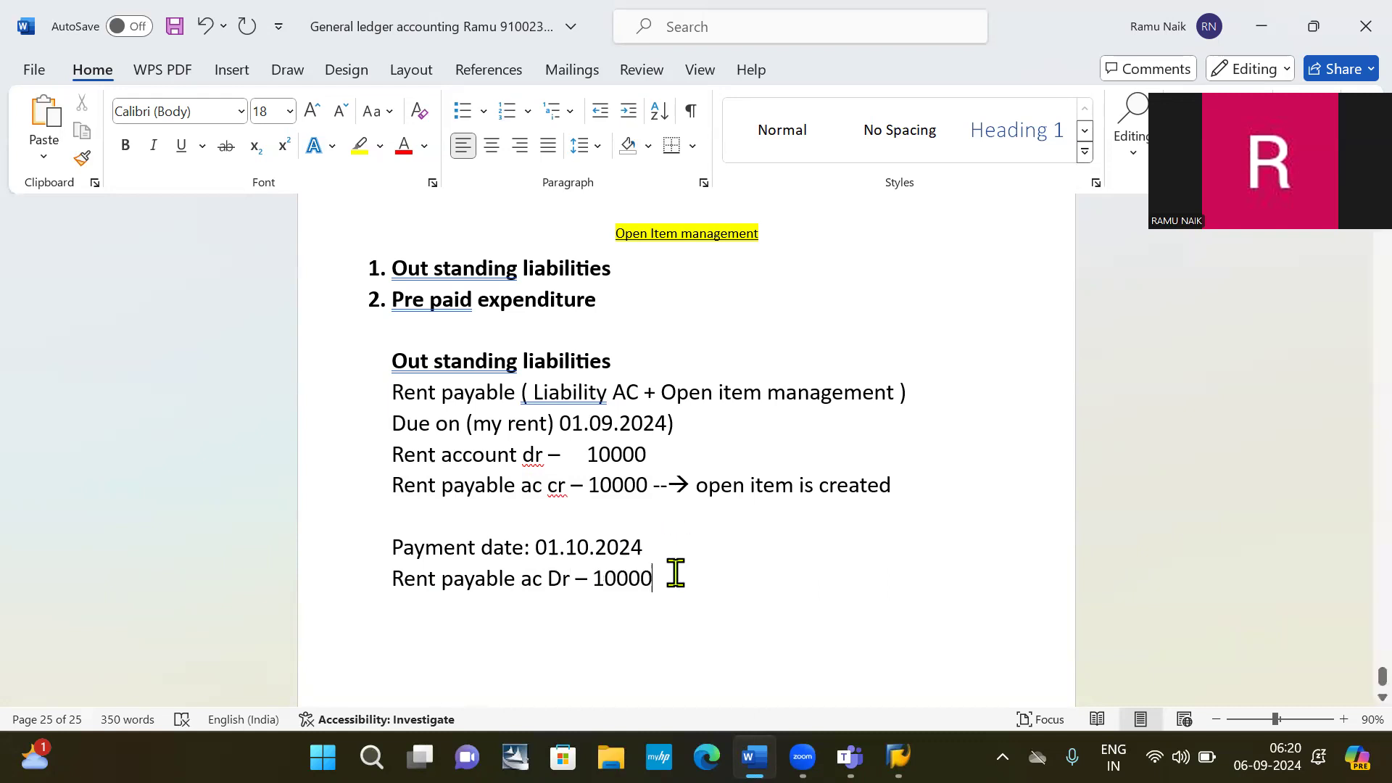
pyautogui.press('Return')
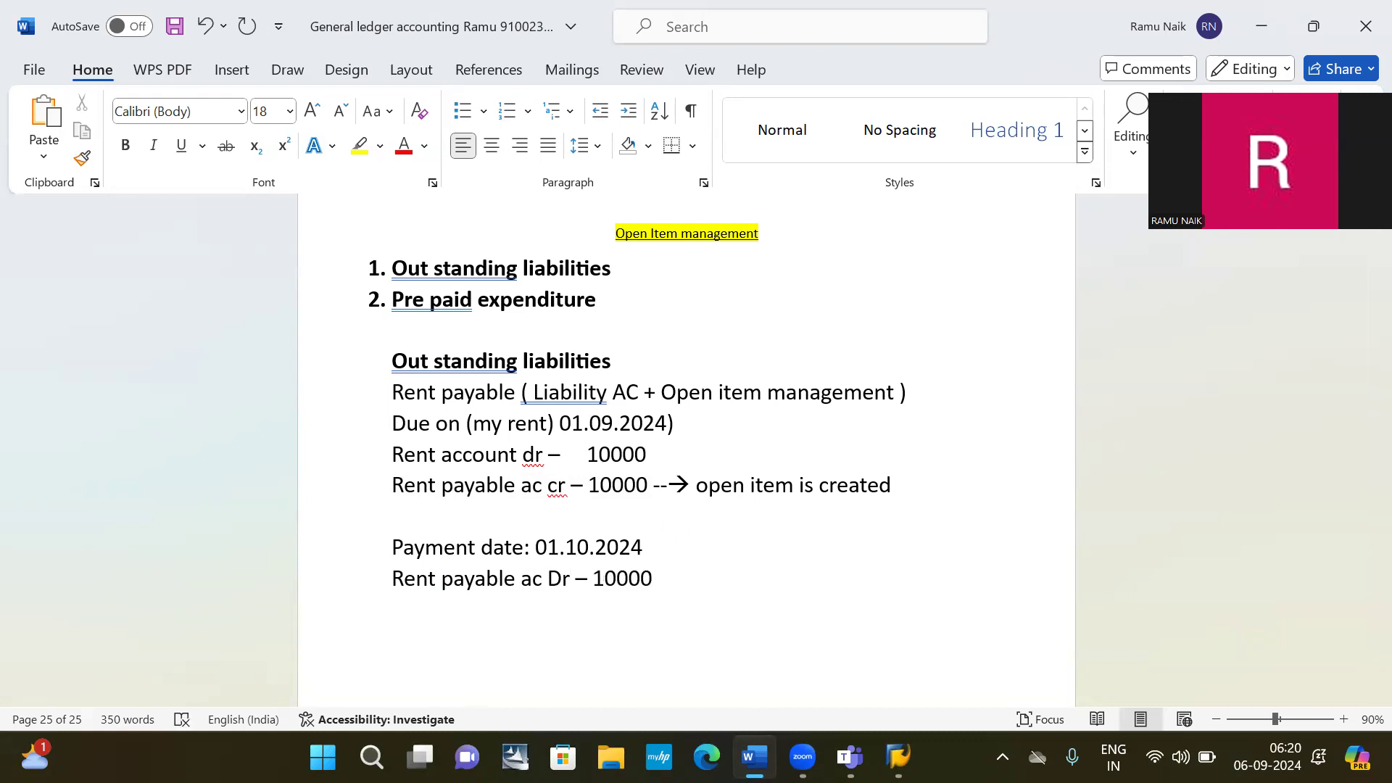
pyautogui.write('Bank ac')
# Complete the line as 'Bank ac cr -- 10000 ---> open item is cleared'.
pyautogui.press('Tab')
pyautogui.press('Tab')
pyautogui.press('Tab')
pyautogui.press('BackSpace')
pyautogui.write('cr')
pyautogui.write(' --')
pyautogui.write(' 10000')
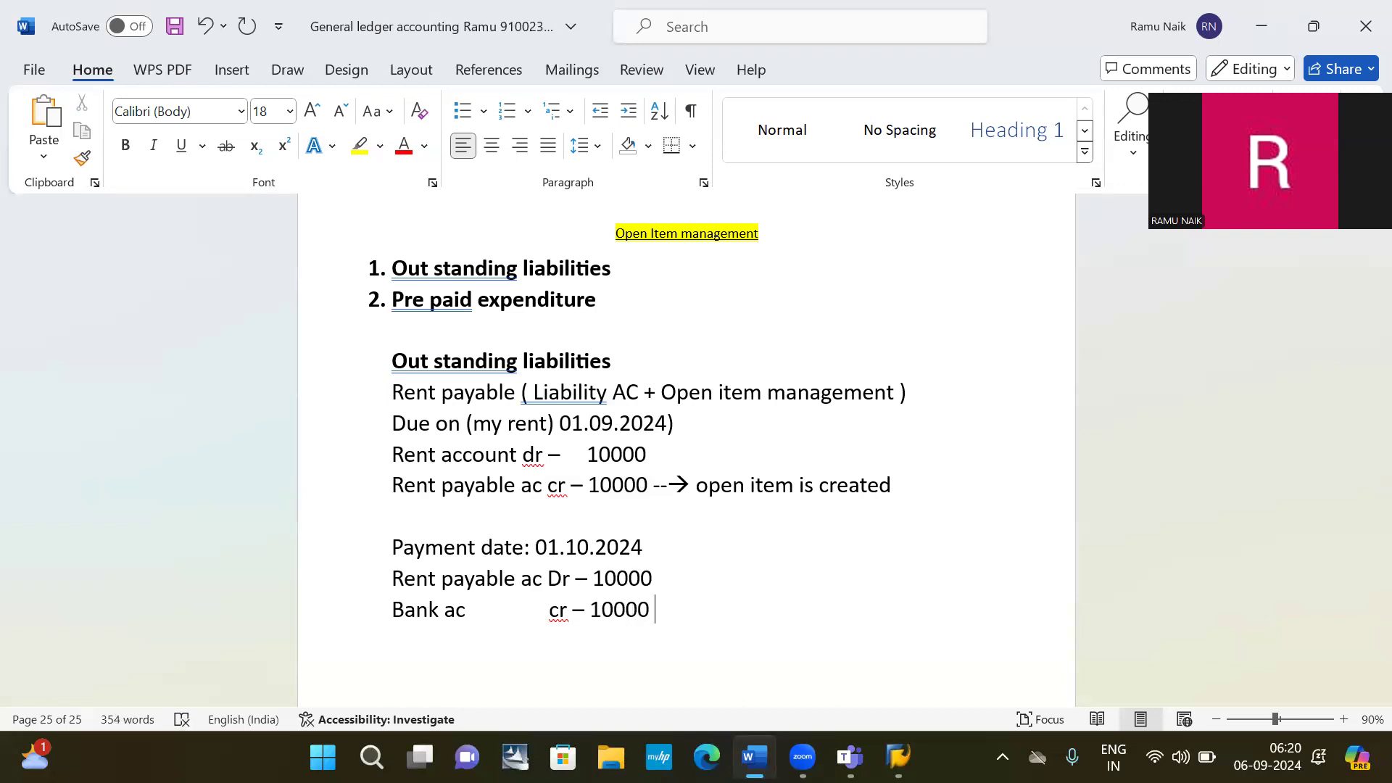
pyautogui.write(' ---> ')
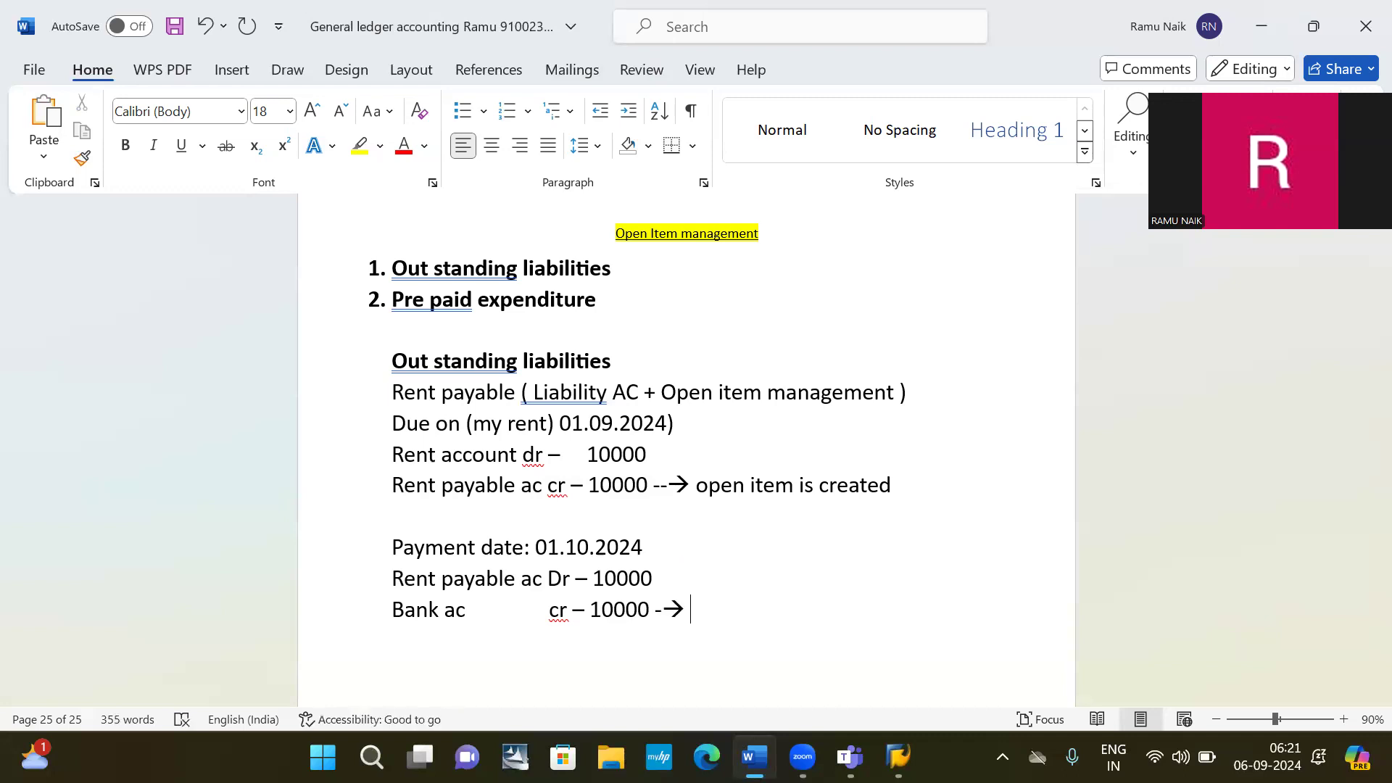
pyautogui.write('open is')
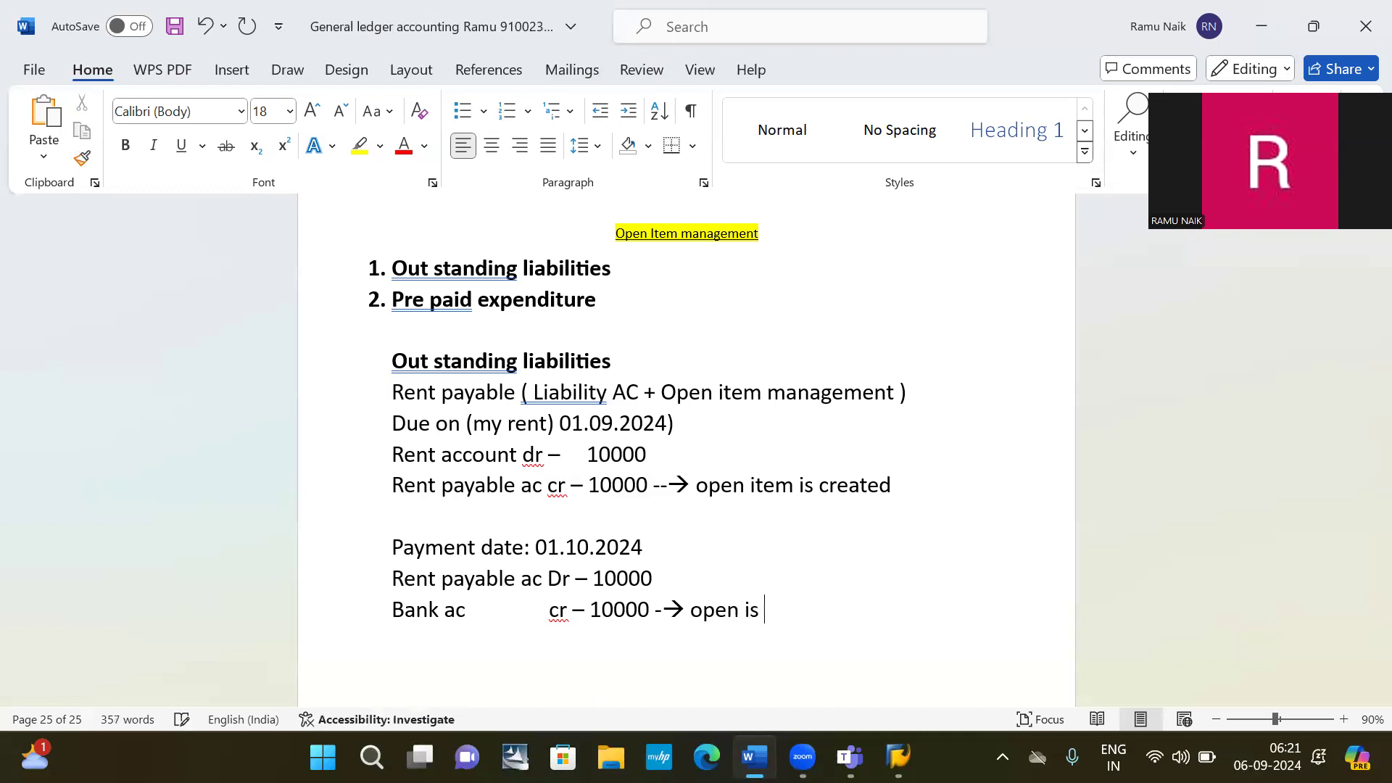
pyautogui.press('BackSpace')
pyautogui.press('BackSpace')
pyautogui.press('BackSpace')
pyautogui.press('BackSpace')
pyautogui.write('item is cleared')
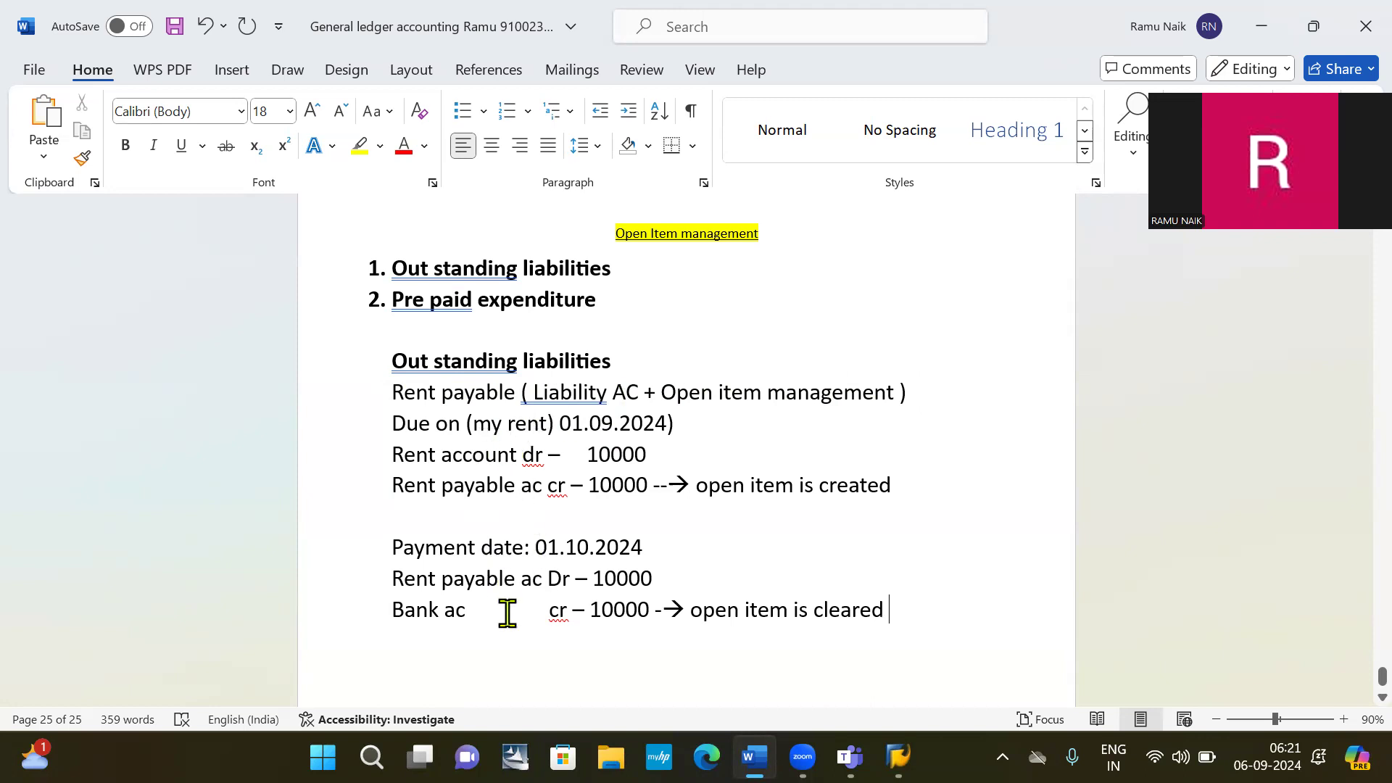
# Highlight 'Rent payable' twice while explaining, then switch to the SAP window.
pyautogui.moveTo(432, 395); pyautogui.dragTo(516, 399)
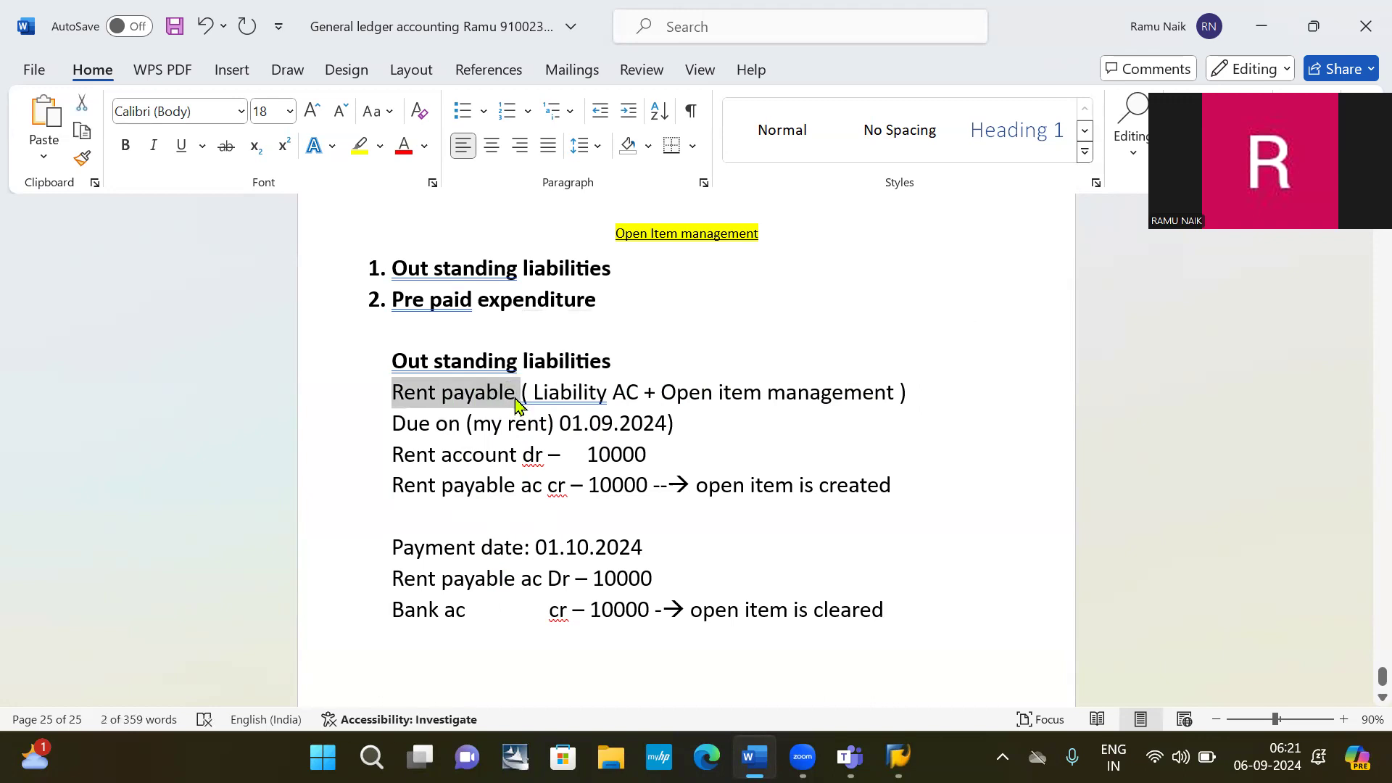
pyautogui.click(752, 473)
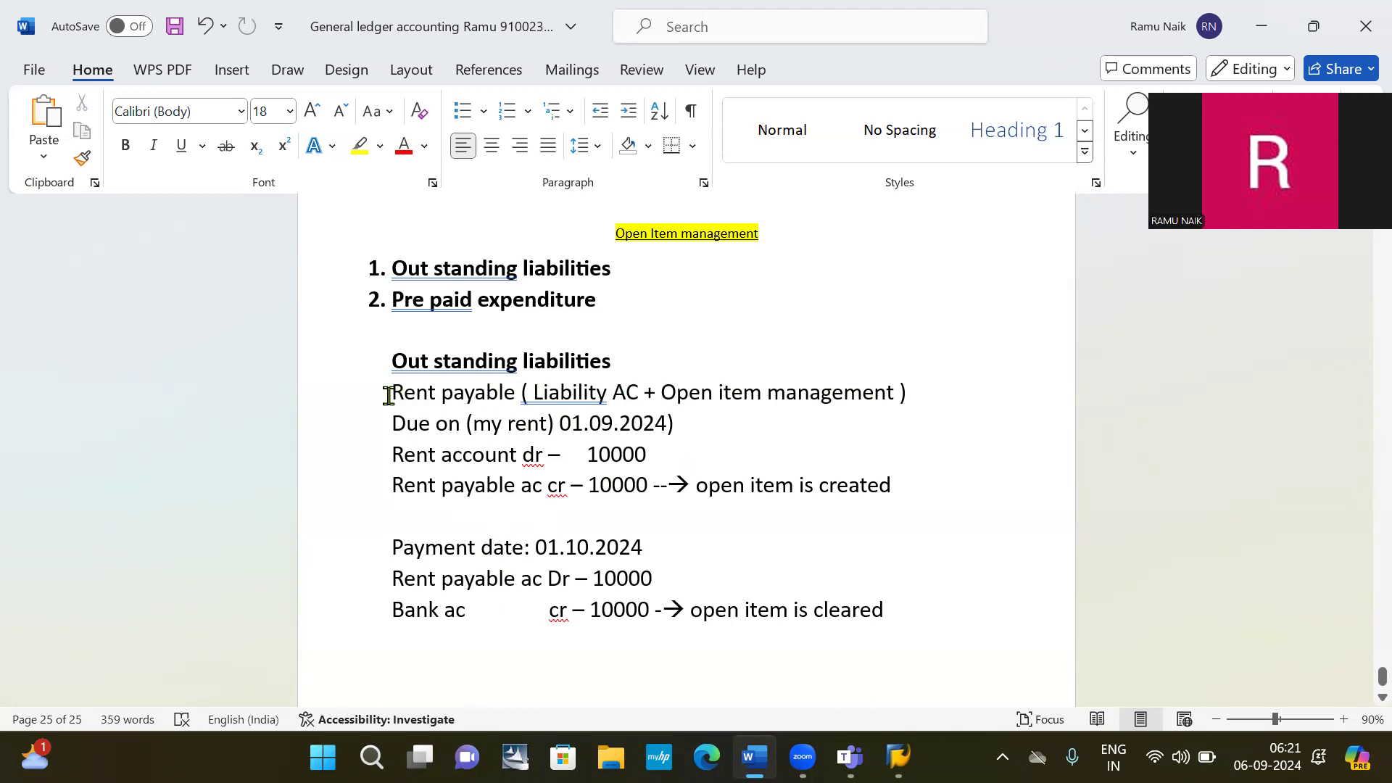
pyautogui.moveTo(410, 392); pyautogui.dragTo(515, 398)
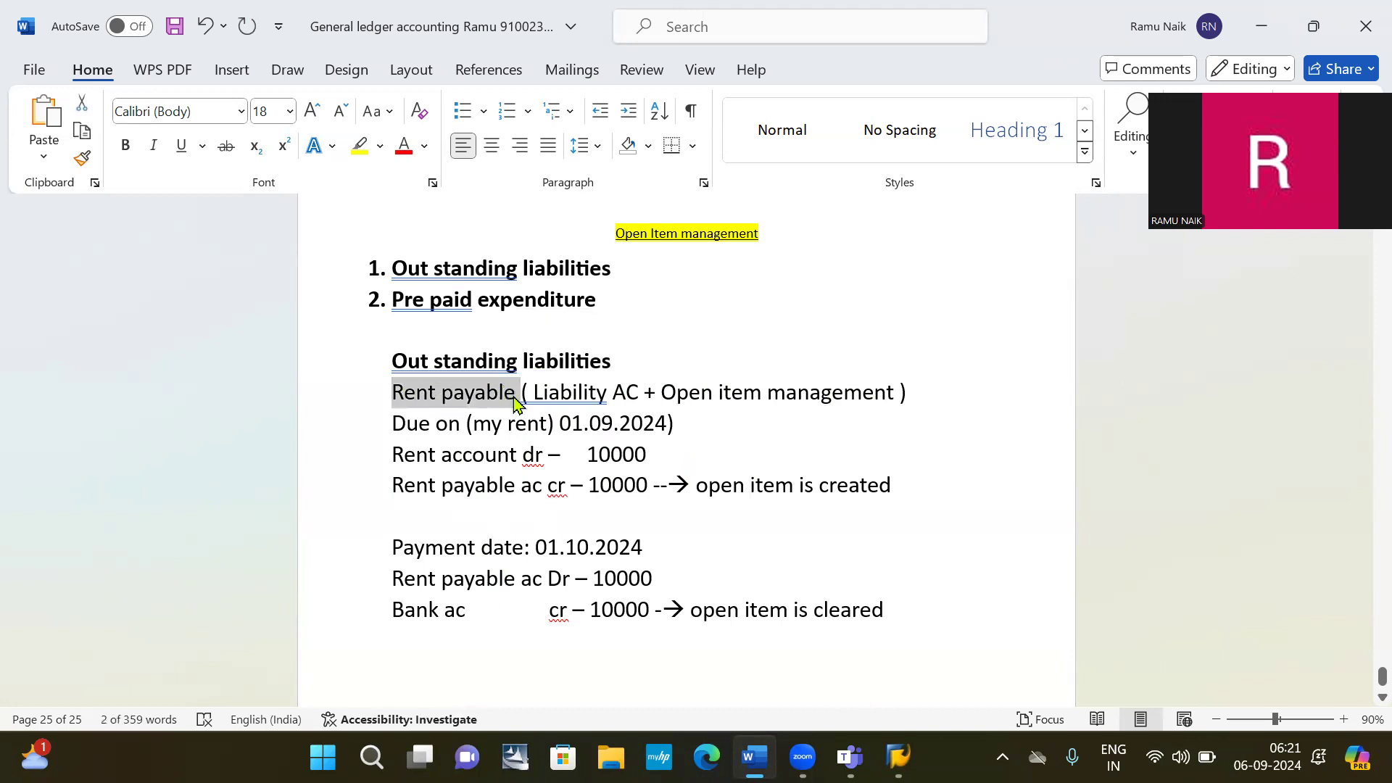
pyautogui.click(538, 415)
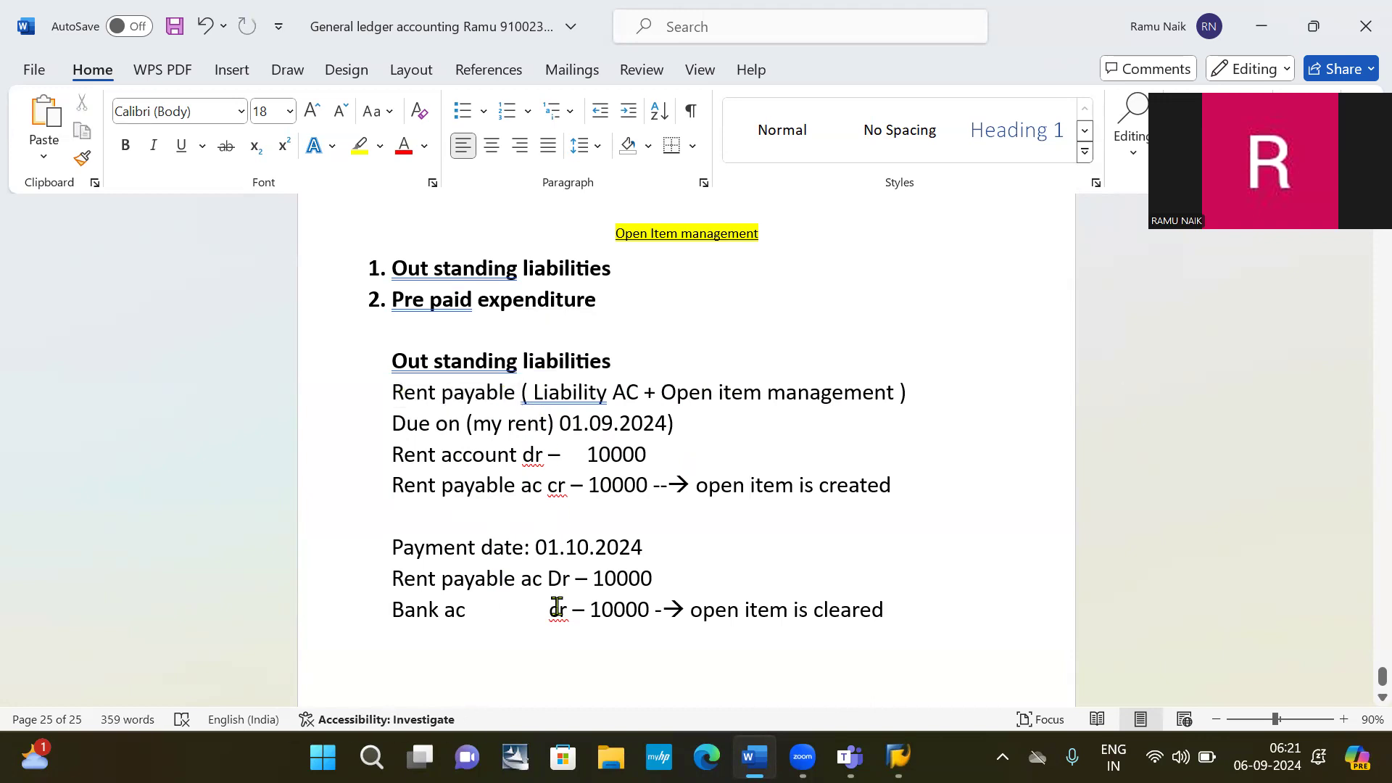
pyautogui.click(898, 757)
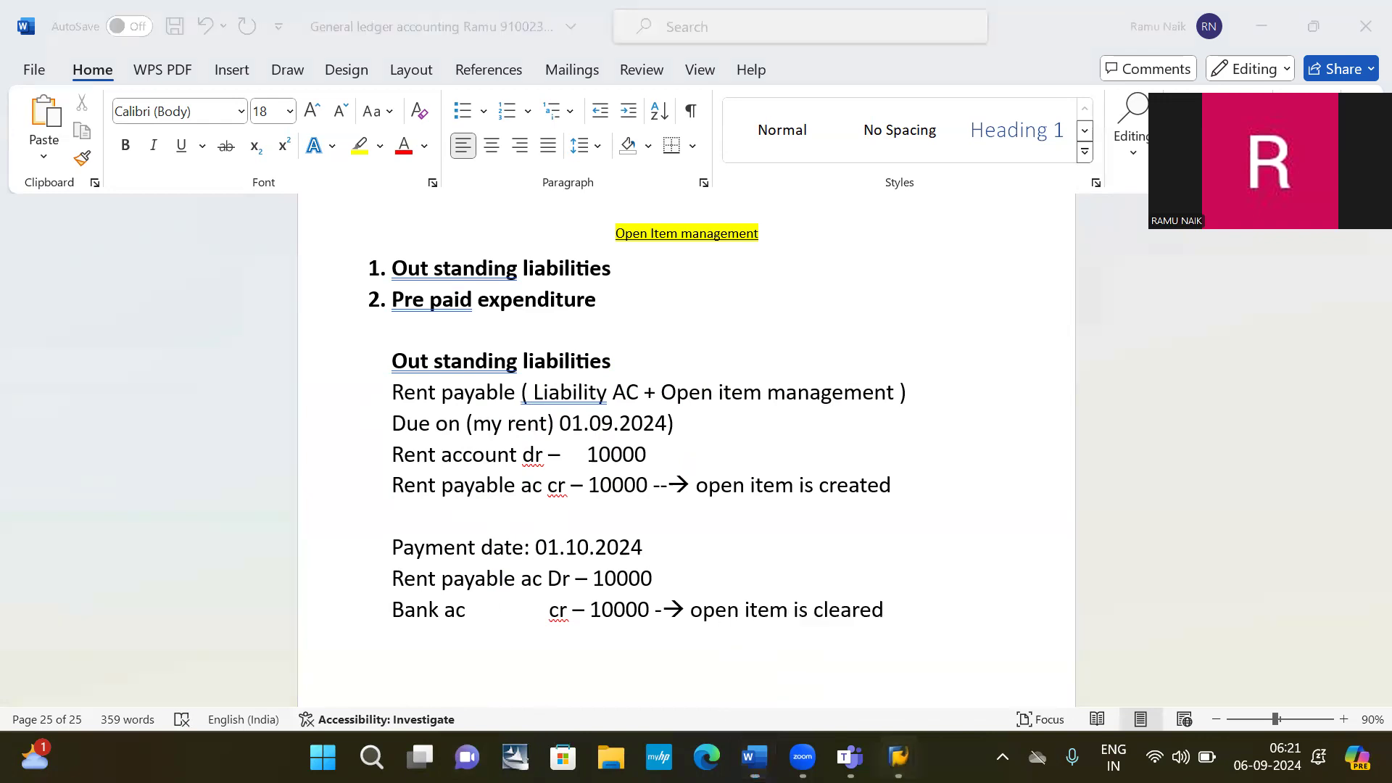
# Run the G/L account editing transaction from the SAP Easy Access command field.
pyautogui.moveTo(898, 757)
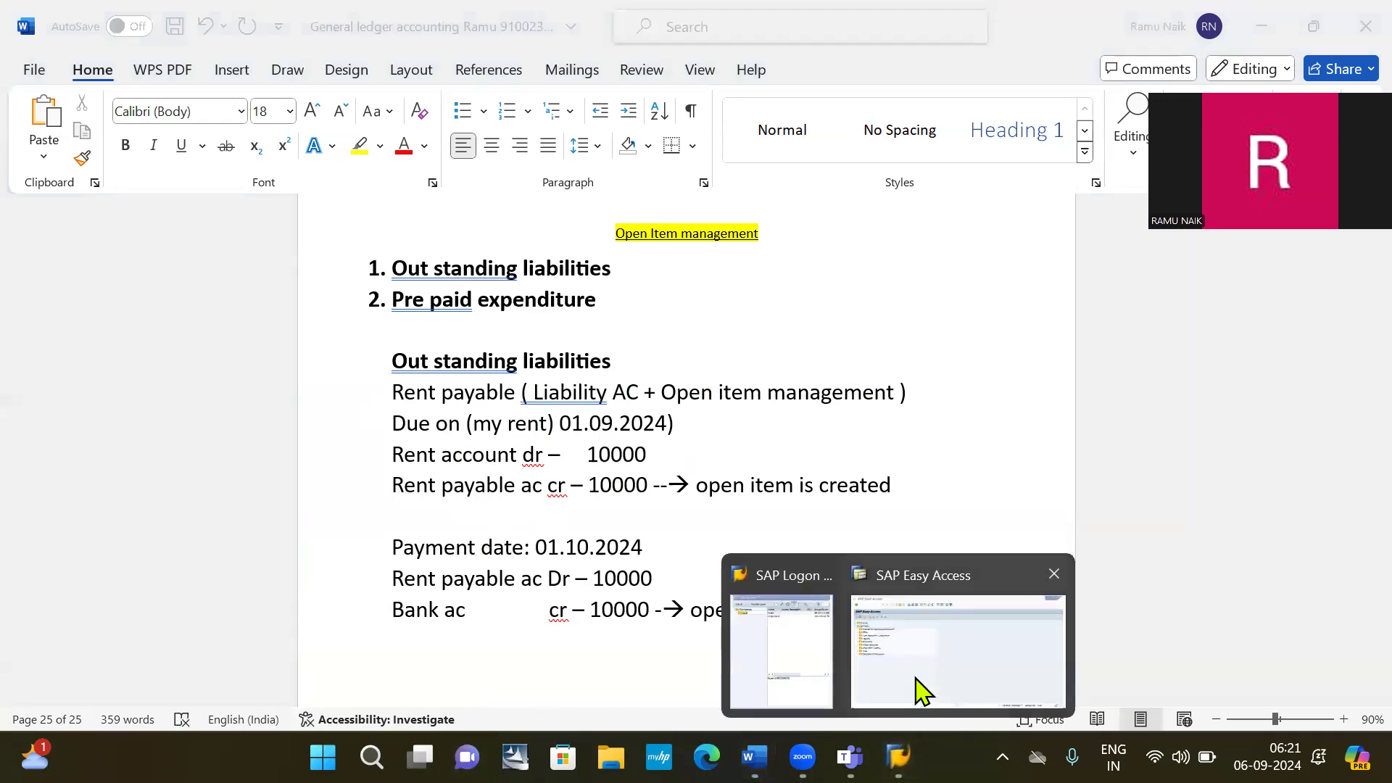
pyautogui.click(918, 673)
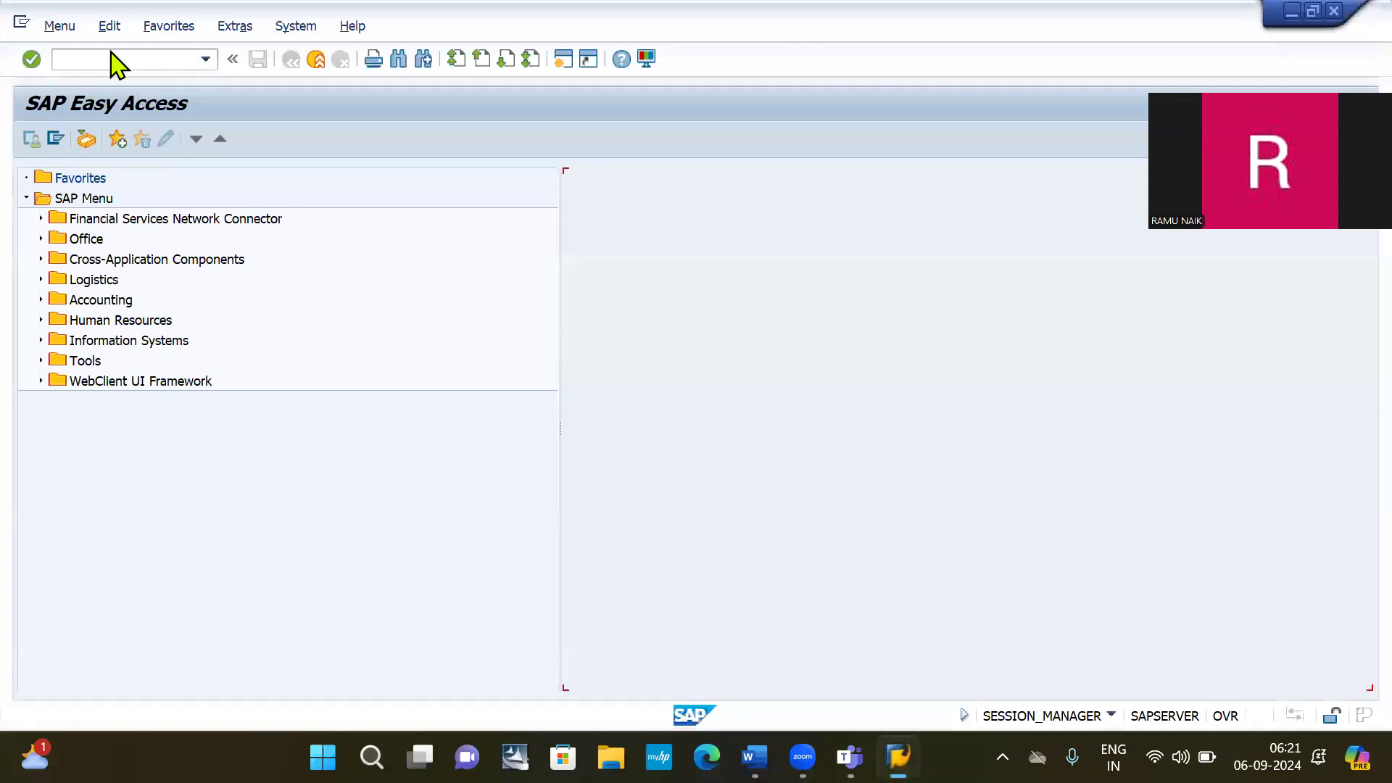
pyautogui.write('/nfs00')
pyautogui.press('Return')
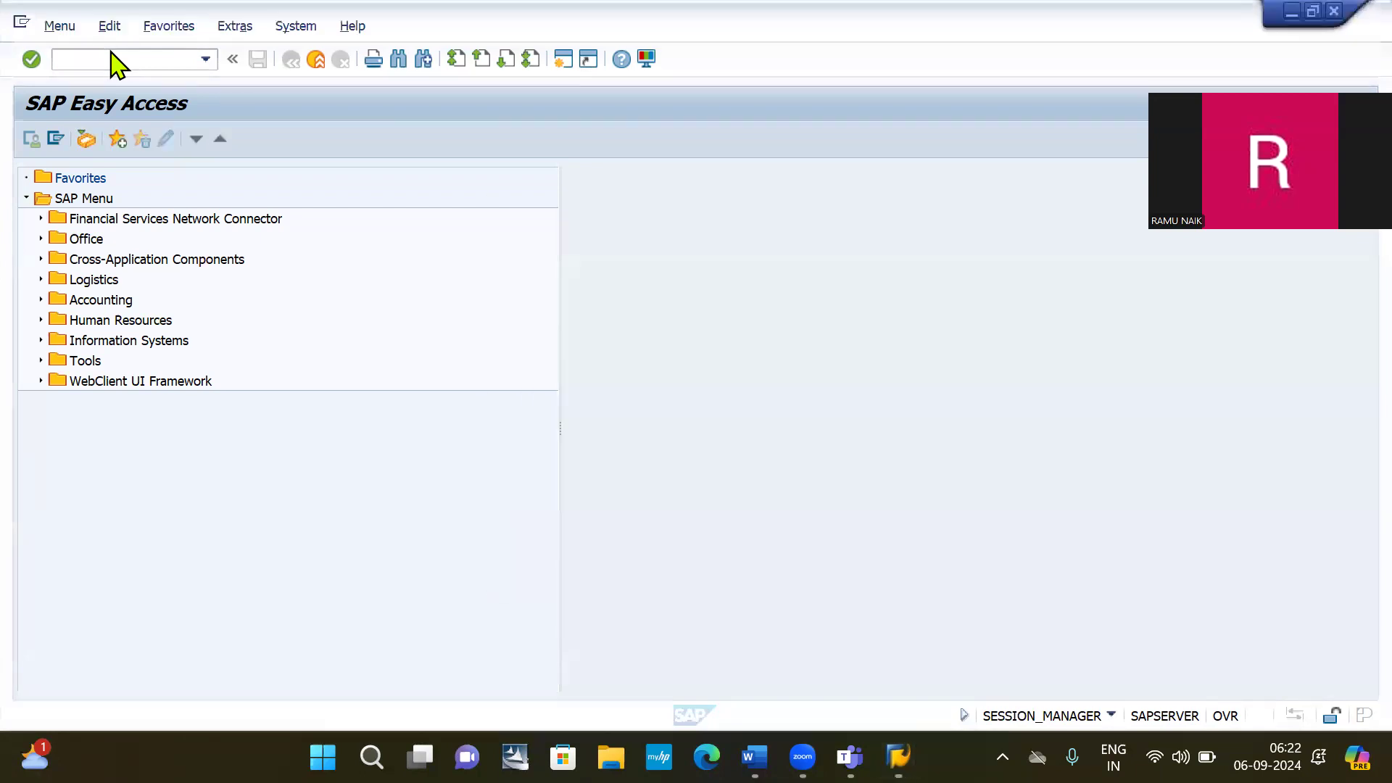
# Cycle through the open windows to bring SAP Logon to the front.
pyautogui.hotkey('alt', 'Tab')
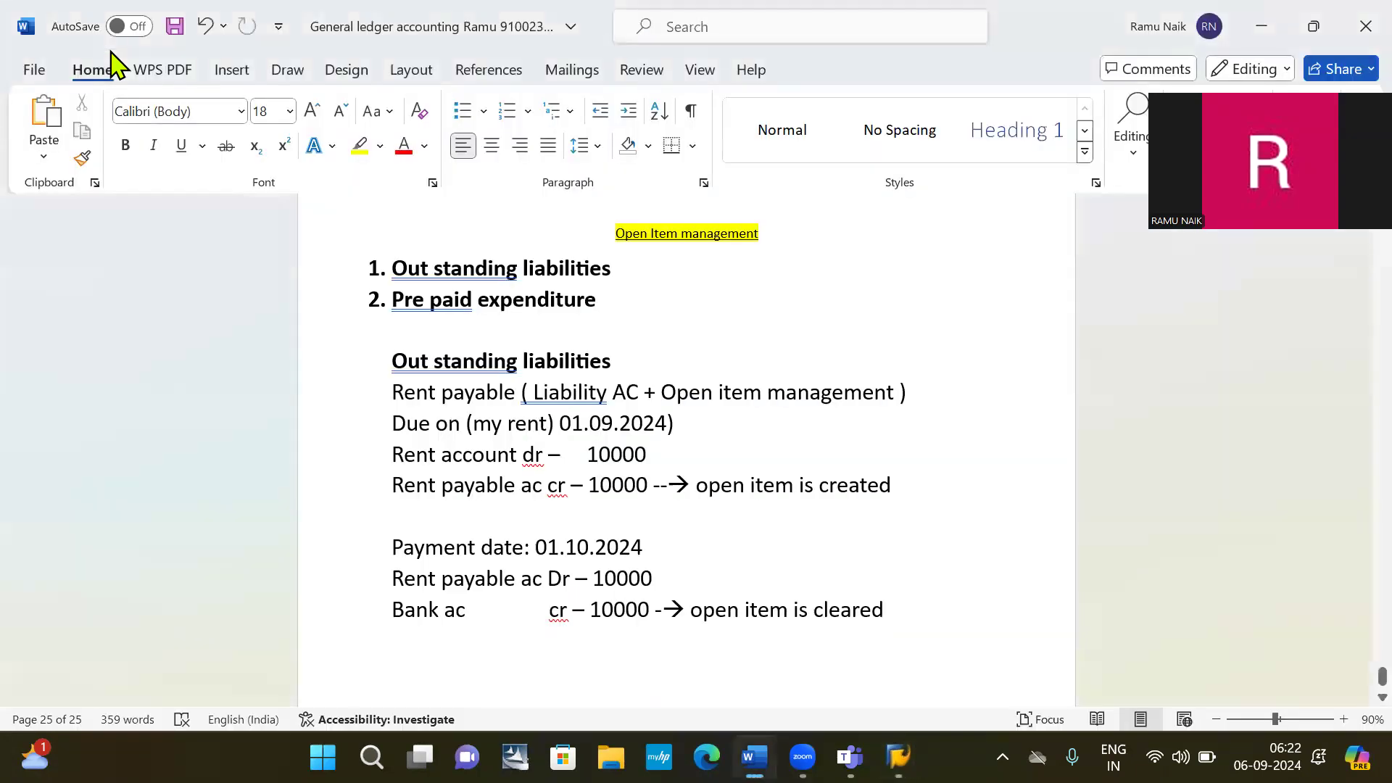
pyautogui.hotkey('alt', 'Tab')
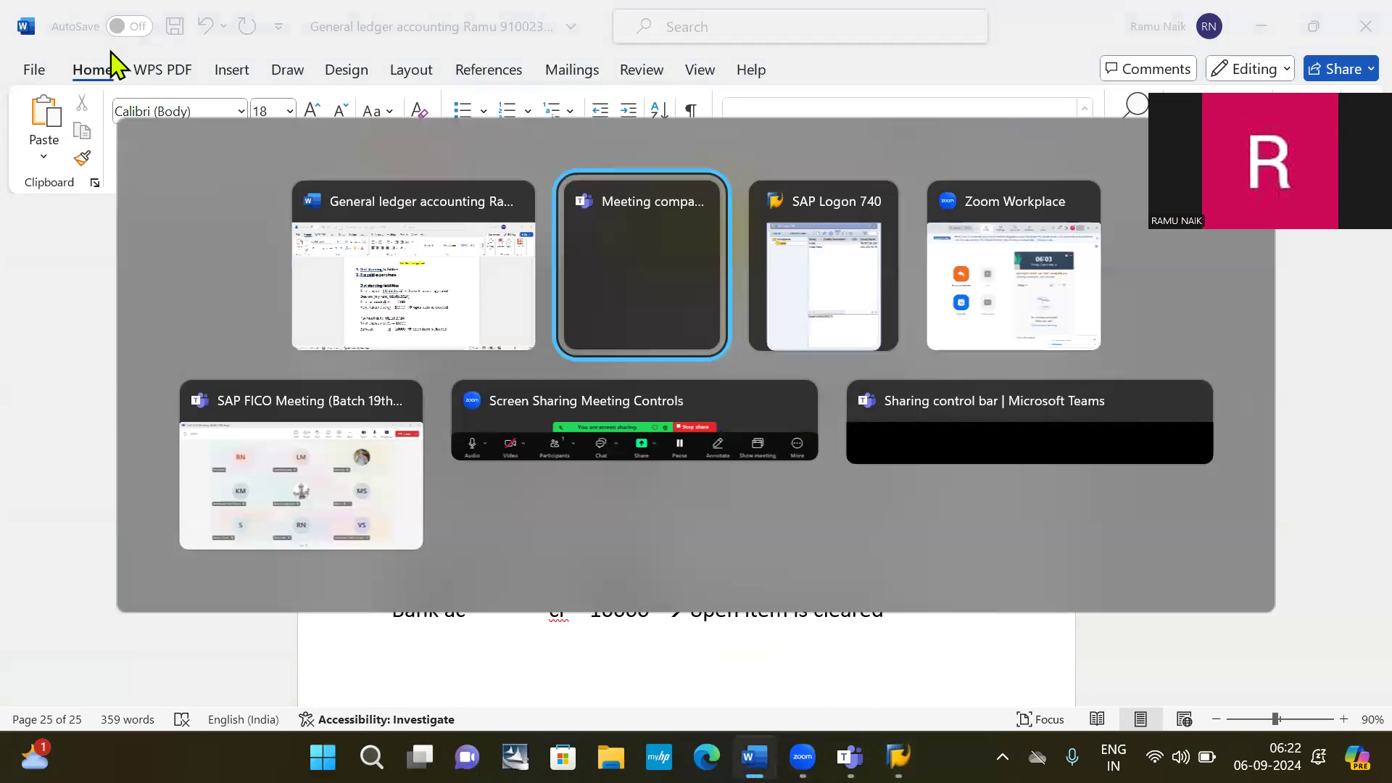
pyautogui.hotkey('alt', 'Tab')
pyautogui.hotkey('alt', 'Tab')
pyautogui.hotkey('alt', 'shift', 'Tab')
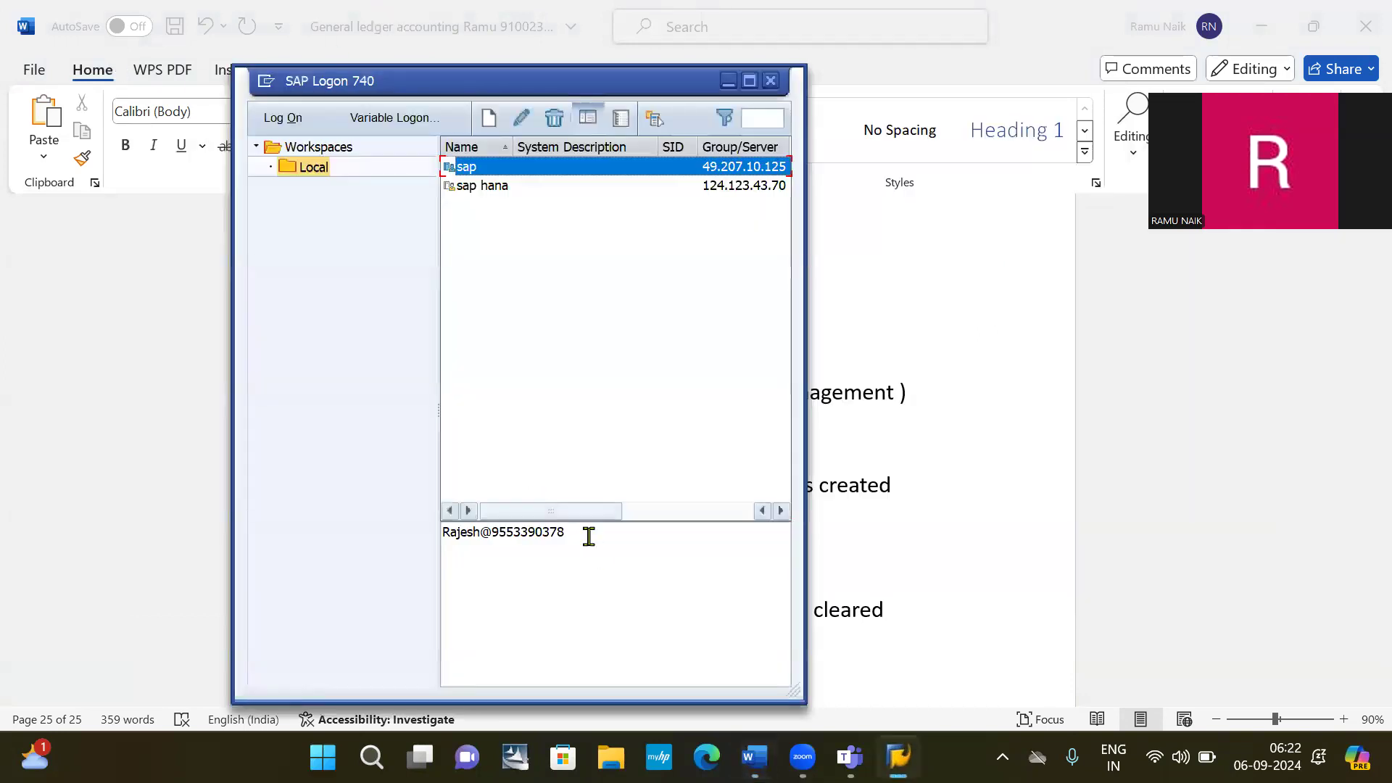
# Log on to the sap system with the user from history, continuing with this logon.
pyautogui.doubleClick(649, 550)
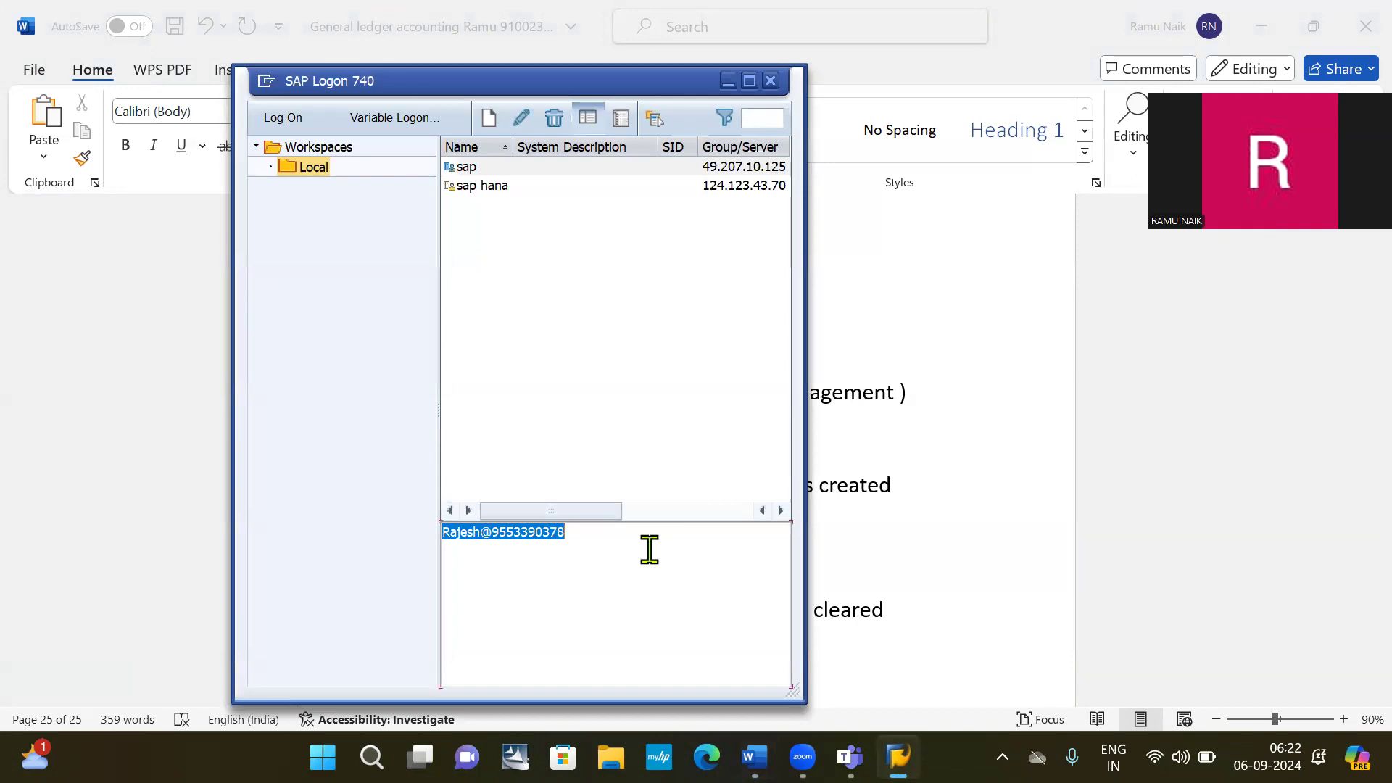
pyautogui.click(649, 550)
pyautogui.click(506, 171)
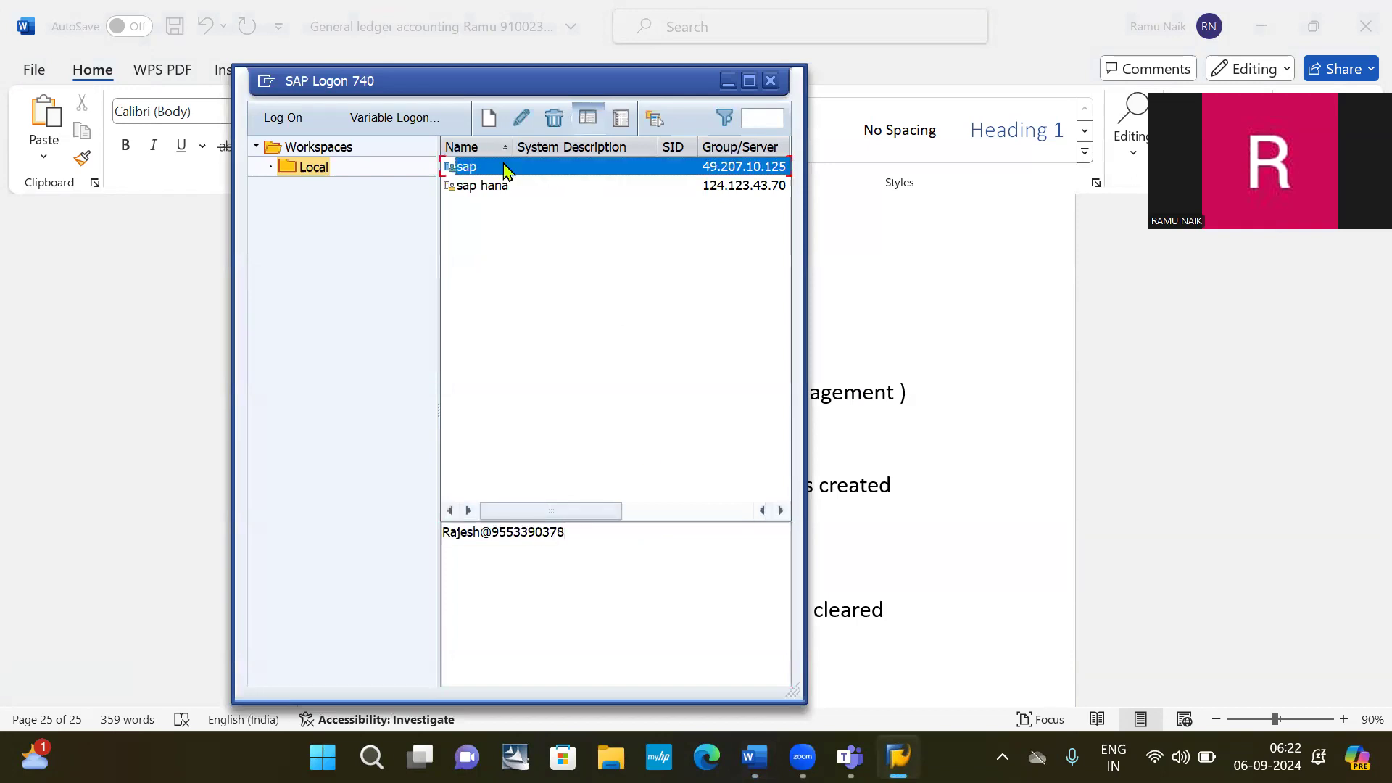
pyautogui.doubleClick(506, 171)
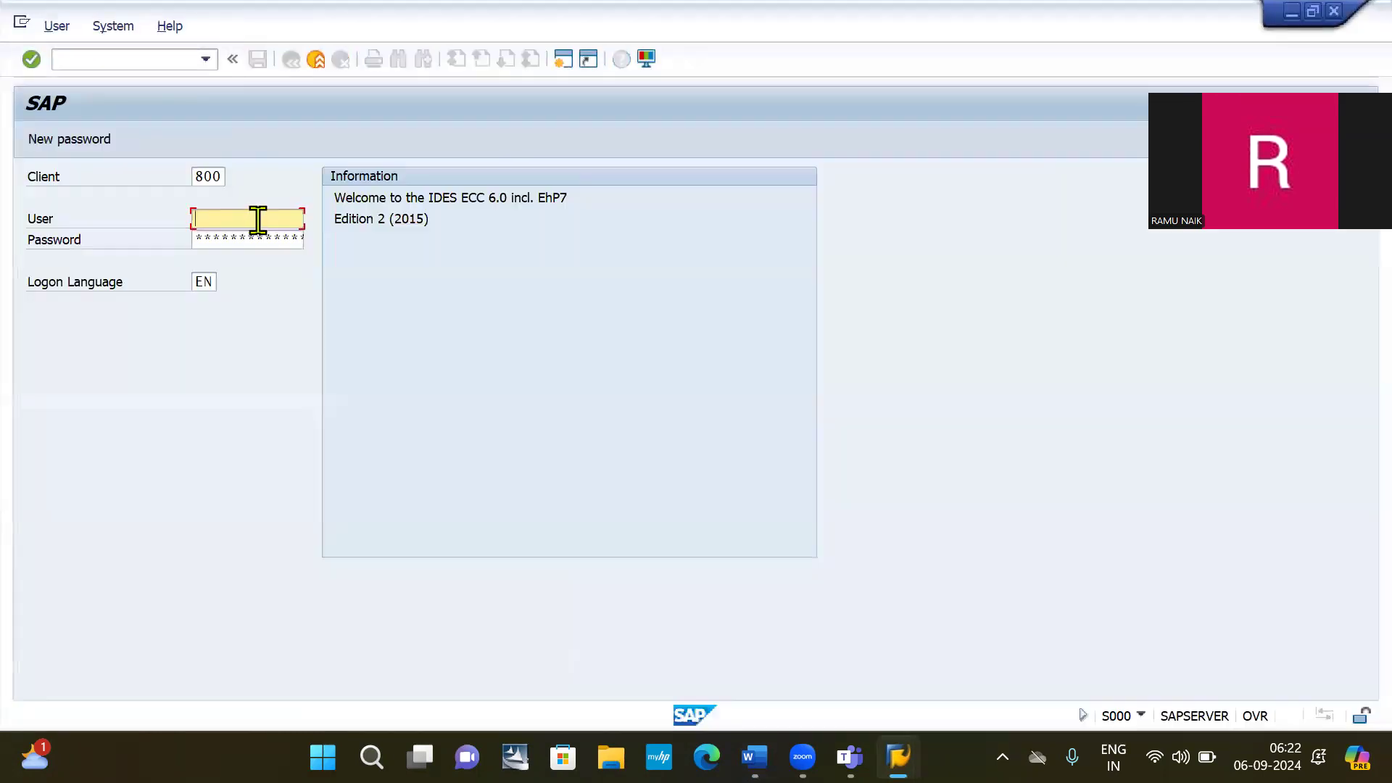
pyautogui.click(259, 218)
pyautogui.click(259, 237)
pyautogui.click(259, 236)
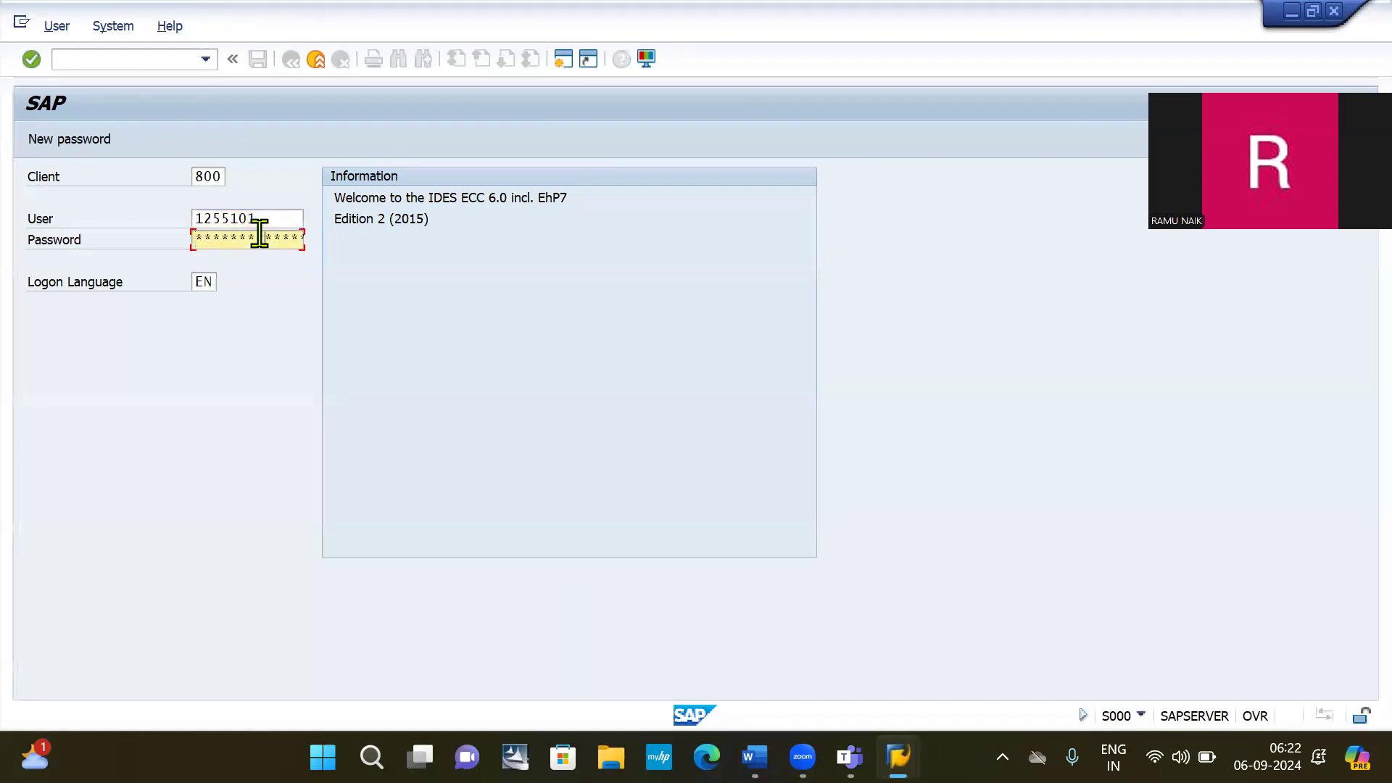
pyautogui.press('Return')
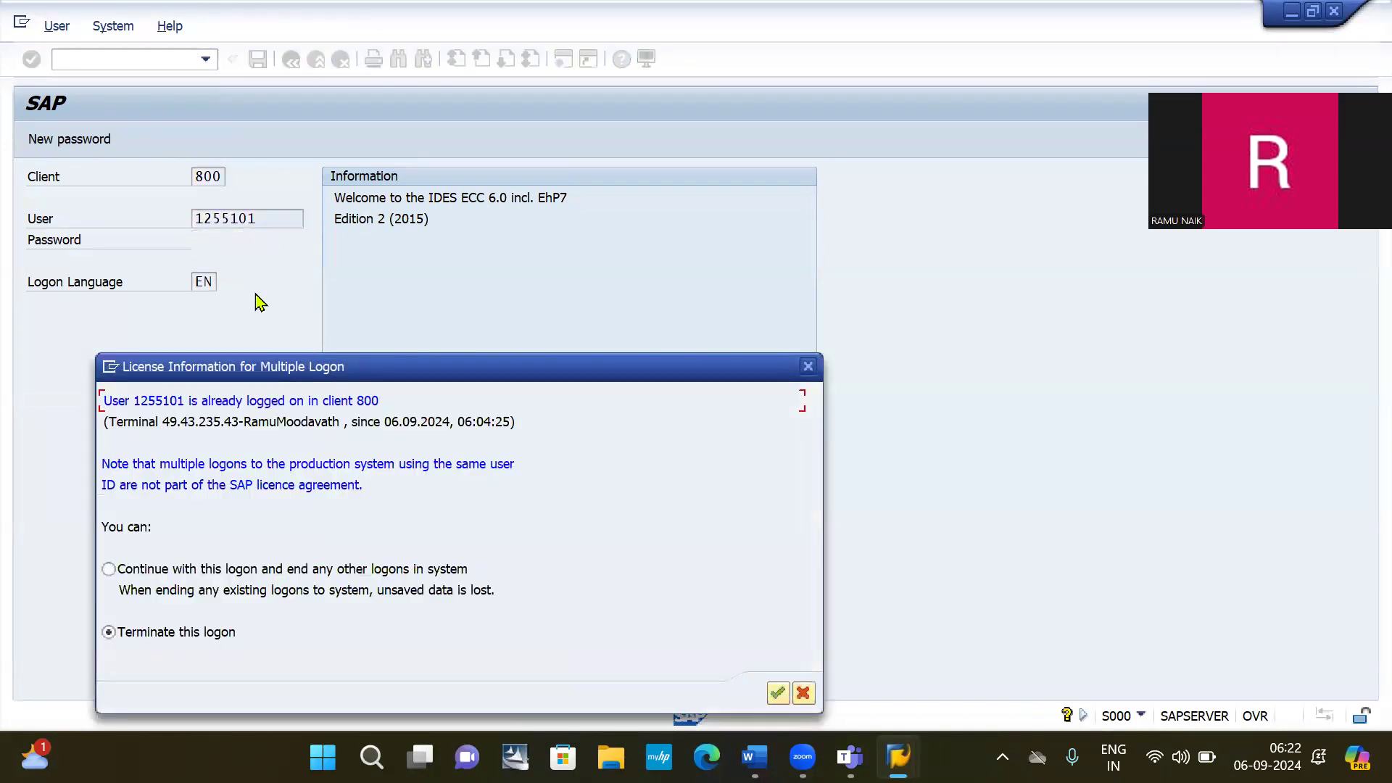
pyautogui.click(242, 576)
pyautogui.press('Return')
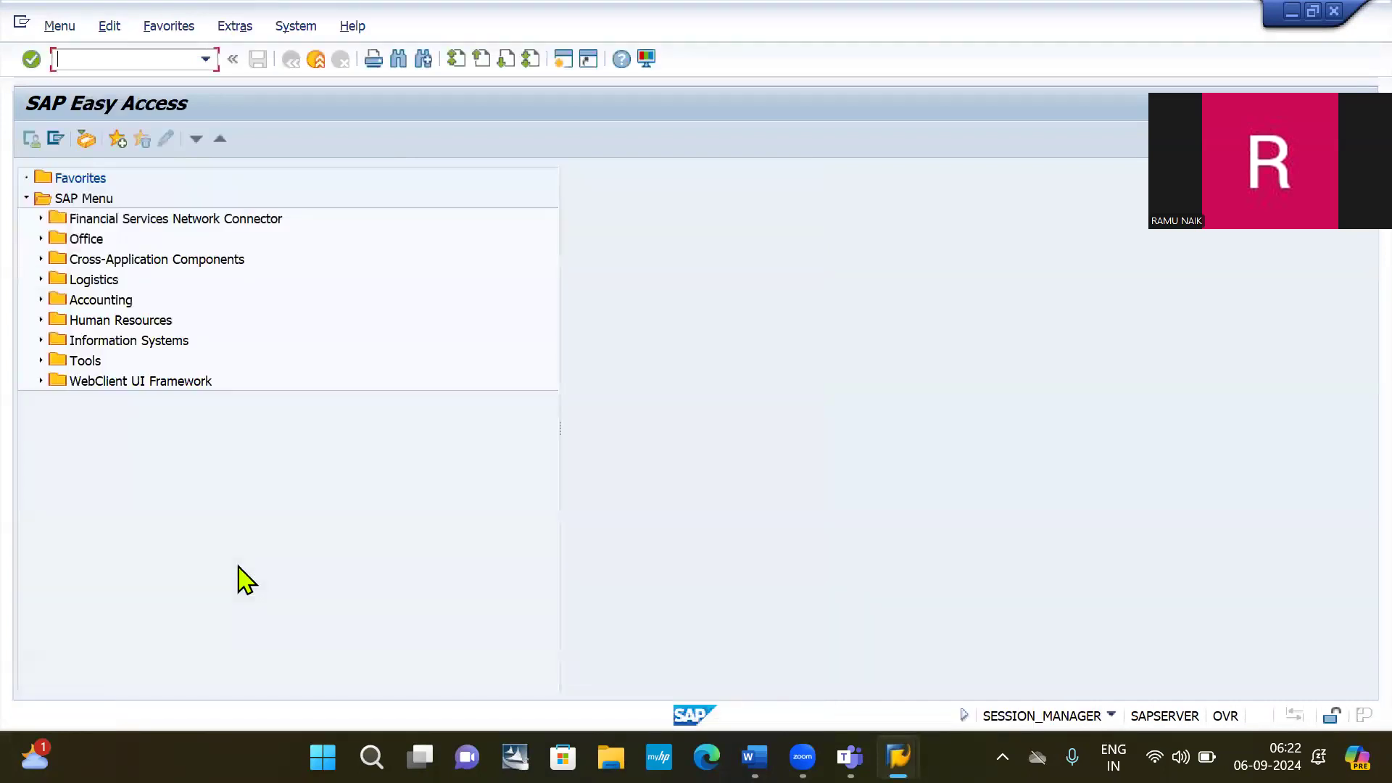
# Open FS00 and start creating G/L account 100001 in company code 2030.
pyautogui.write('fs00')
pyautogui.press('Return')
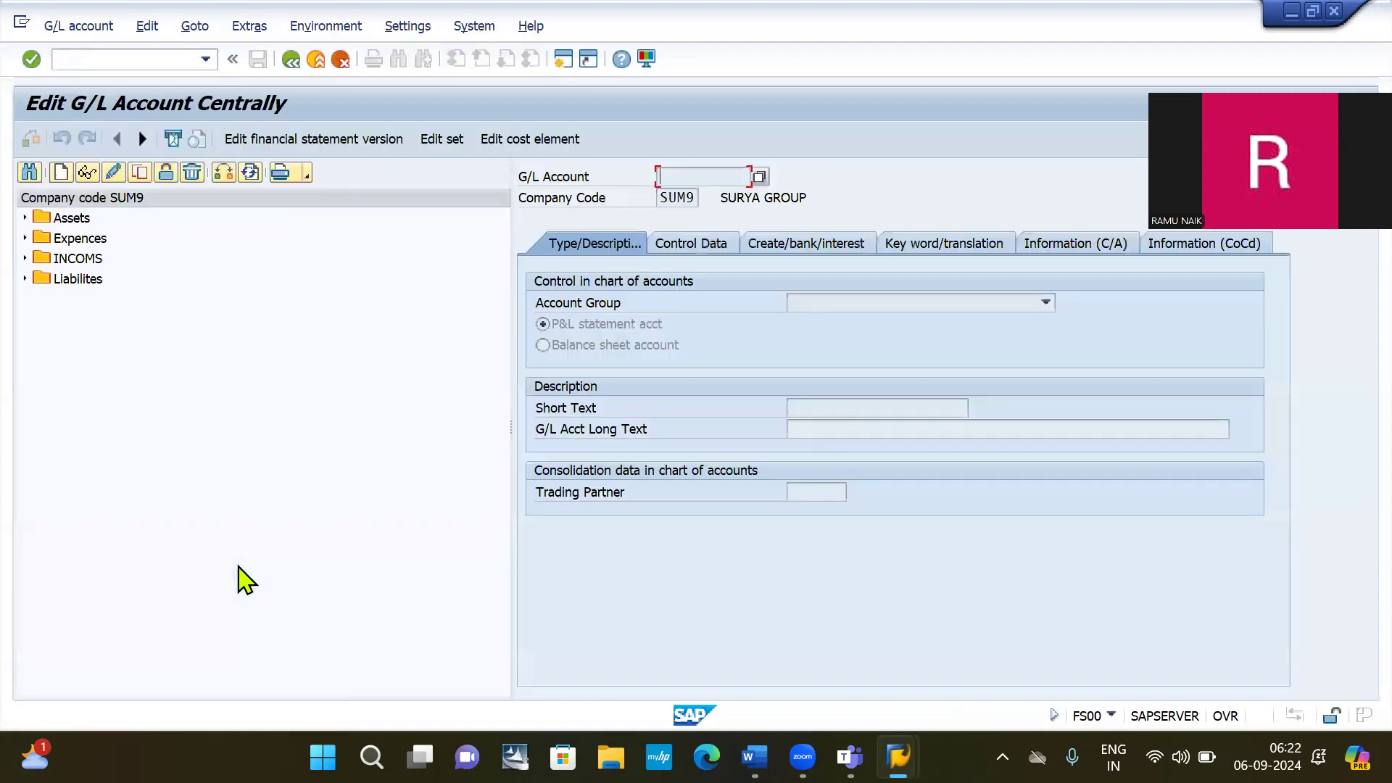
pyautogui.click(61, 174)
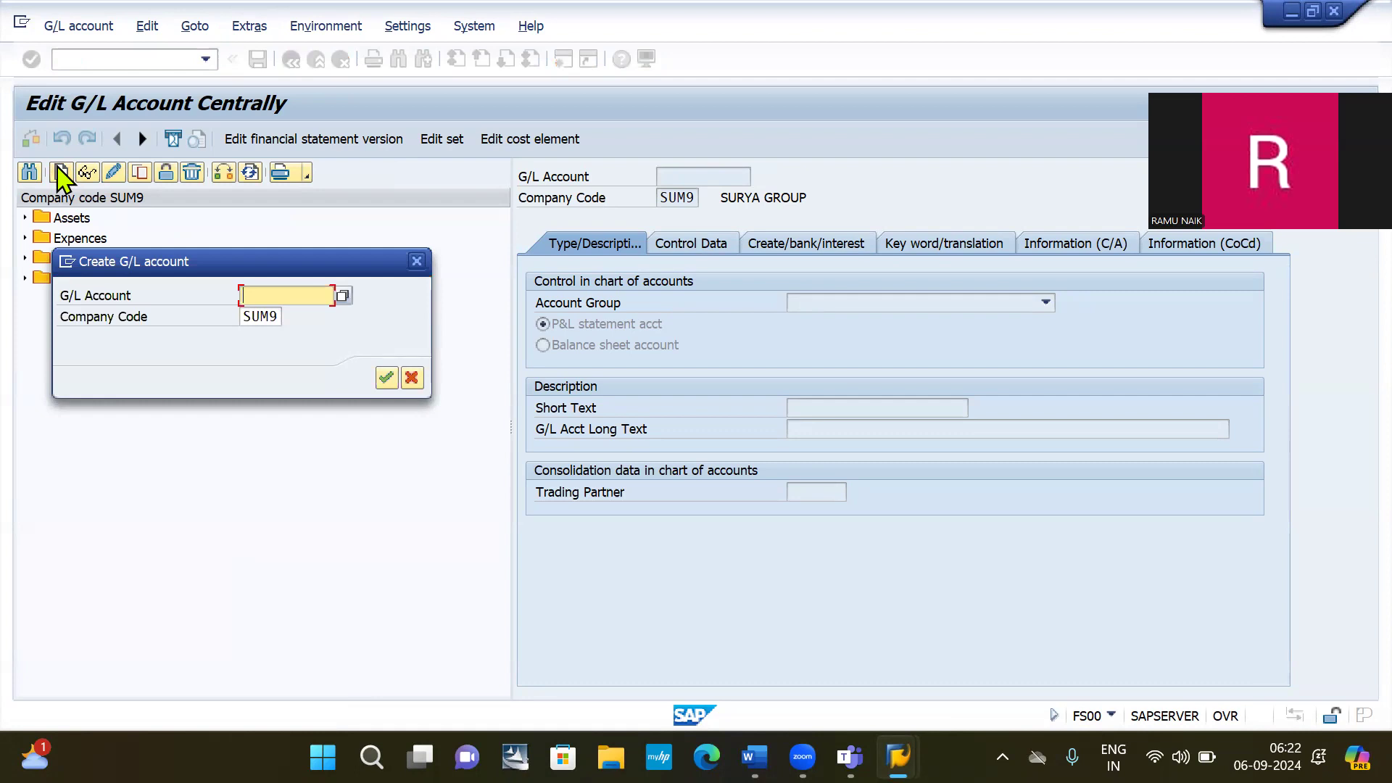
pyautogui.write('100001')
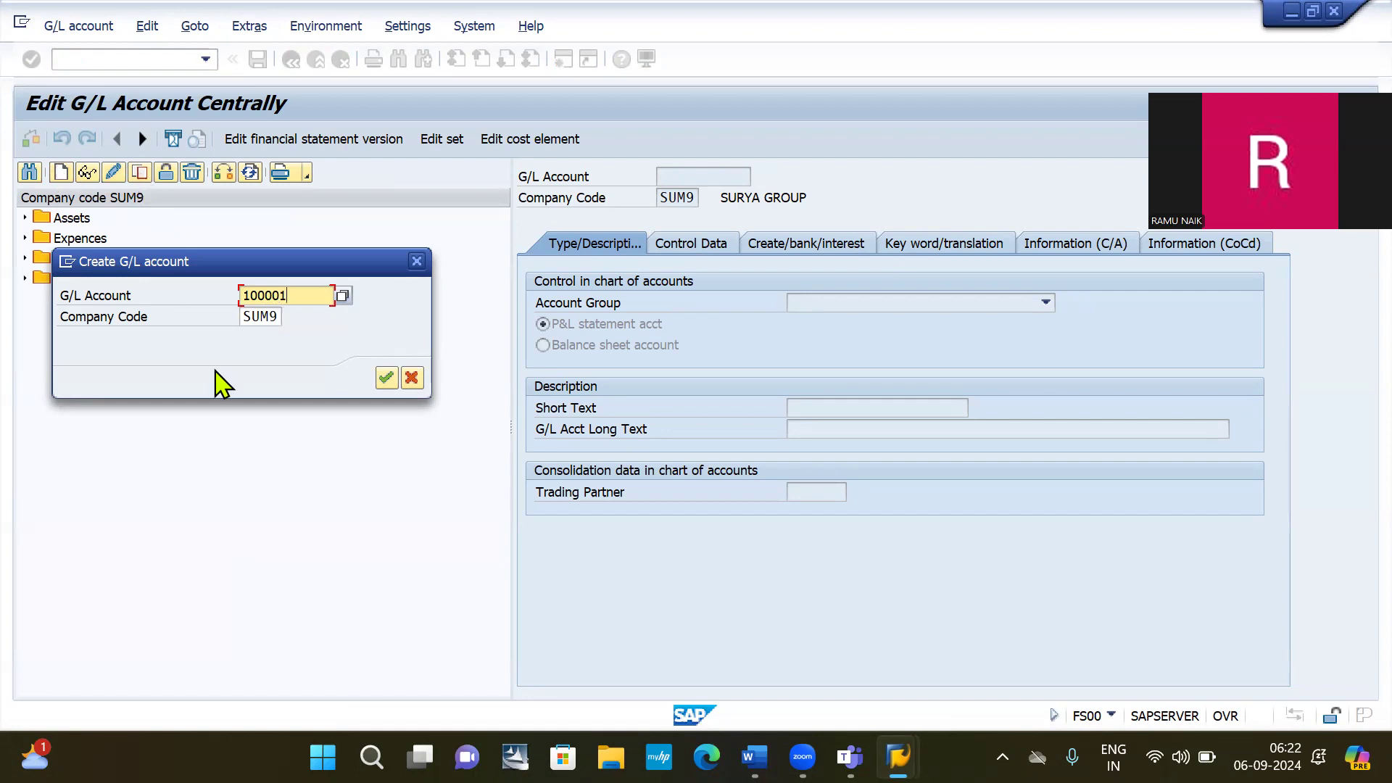
pyautogui.click(276, 317)
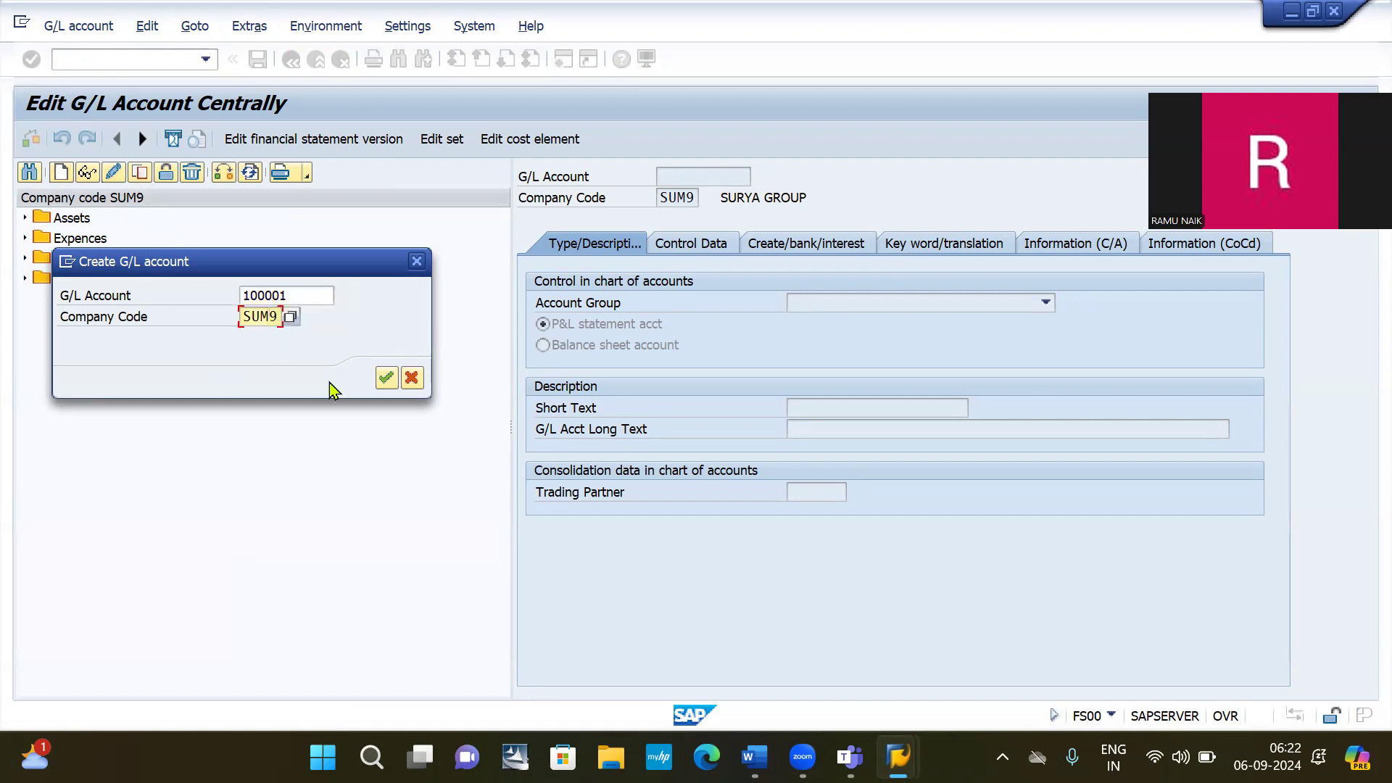
pyautogui.write('2030')
pyautogui.press('Return')
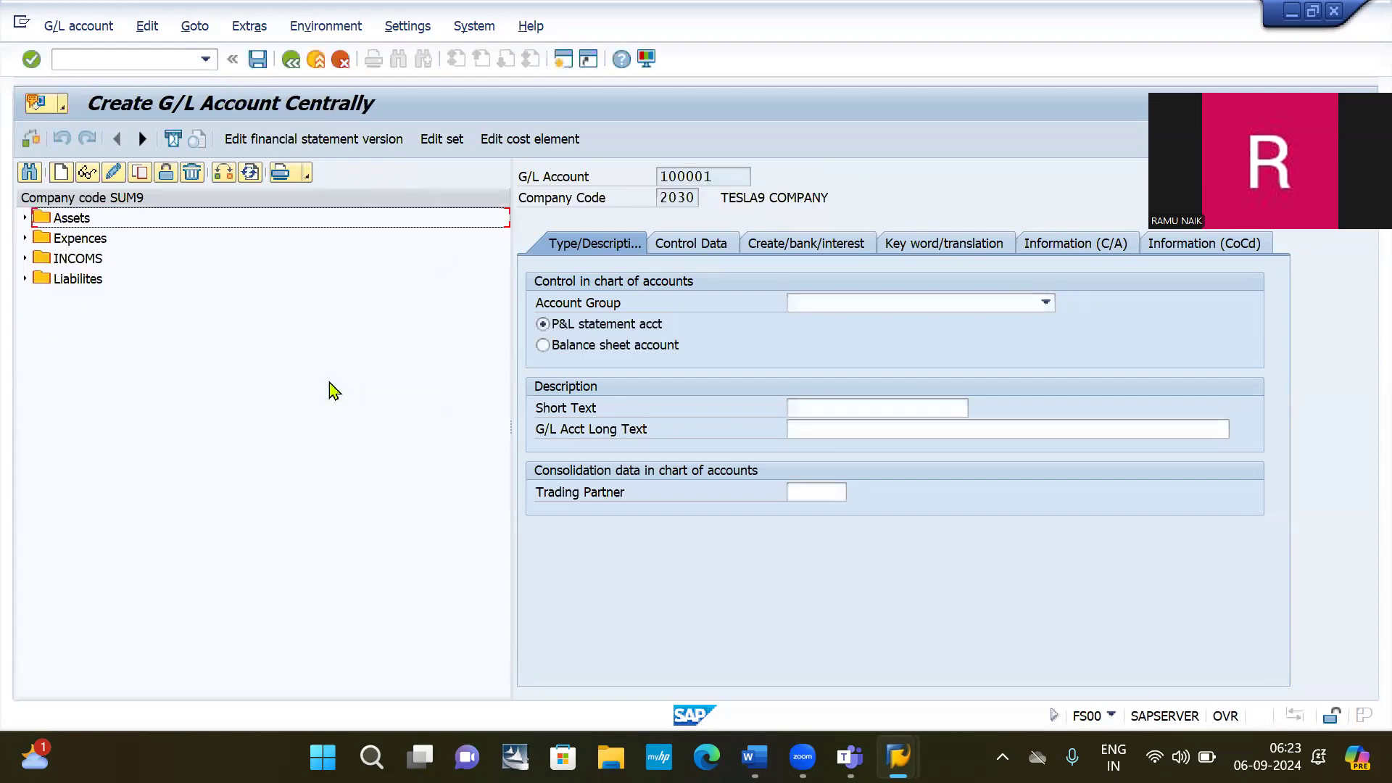
# Set group Liabilites, balance sheet account, and short and long text 'Rent payable AC'.
pyautogui.click(918, 305)
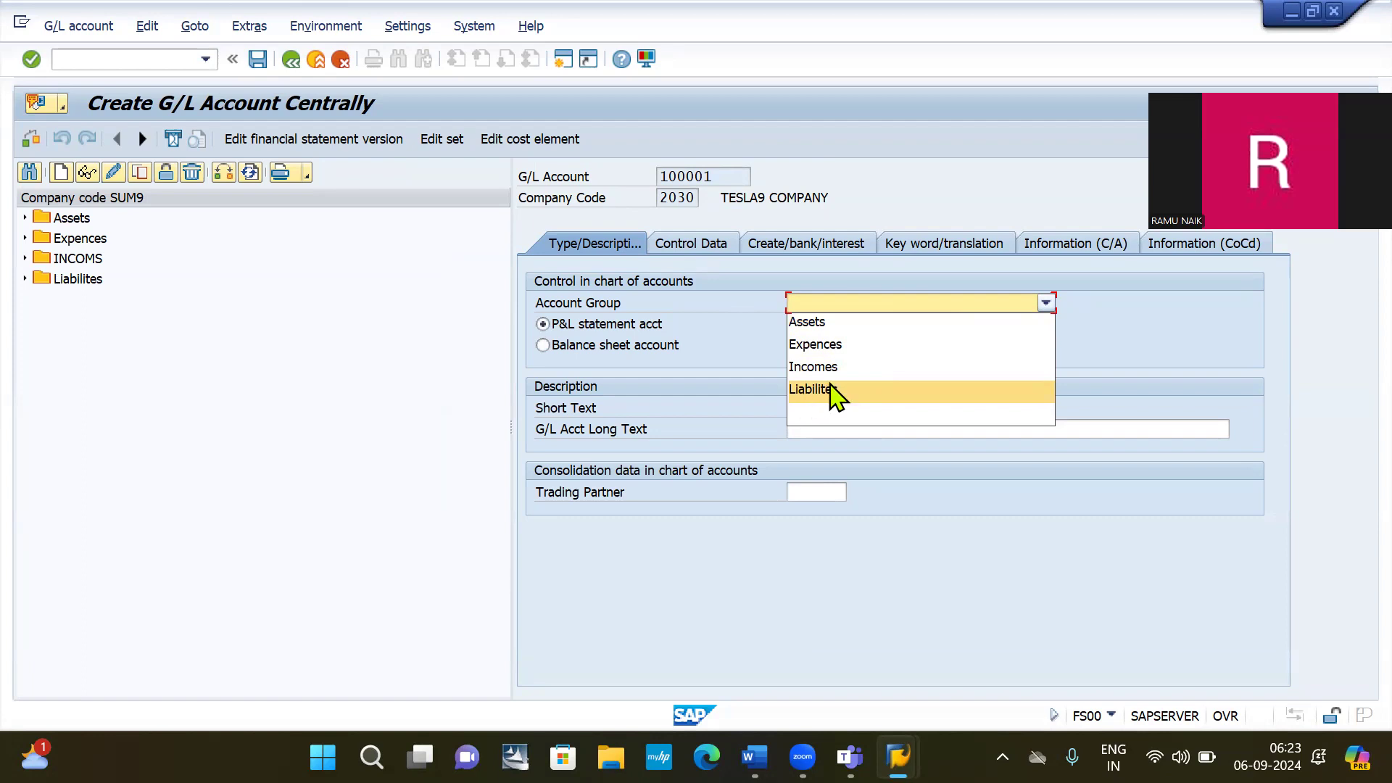
pyautogui.click(837, 389)
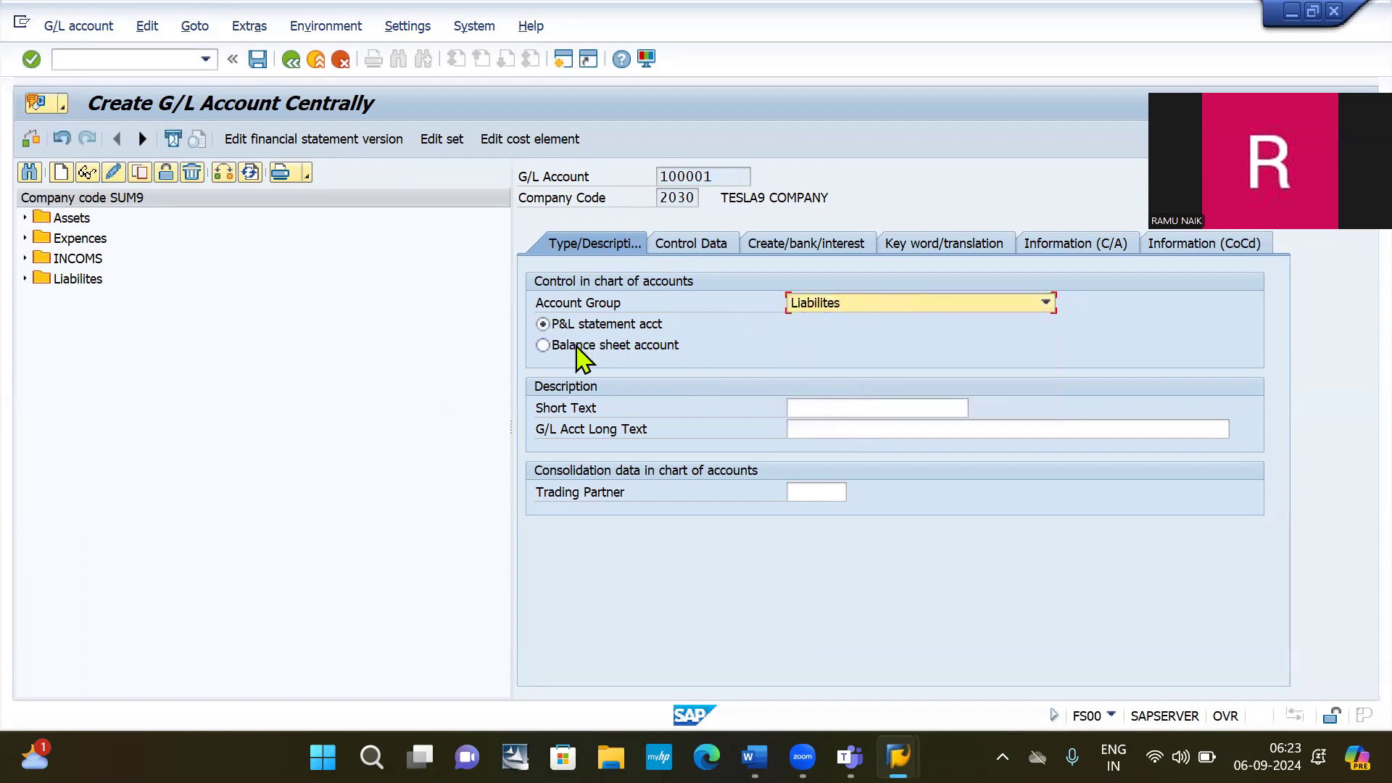
pyautogui.click(580, 345)
pyautogui.click(849, 410)
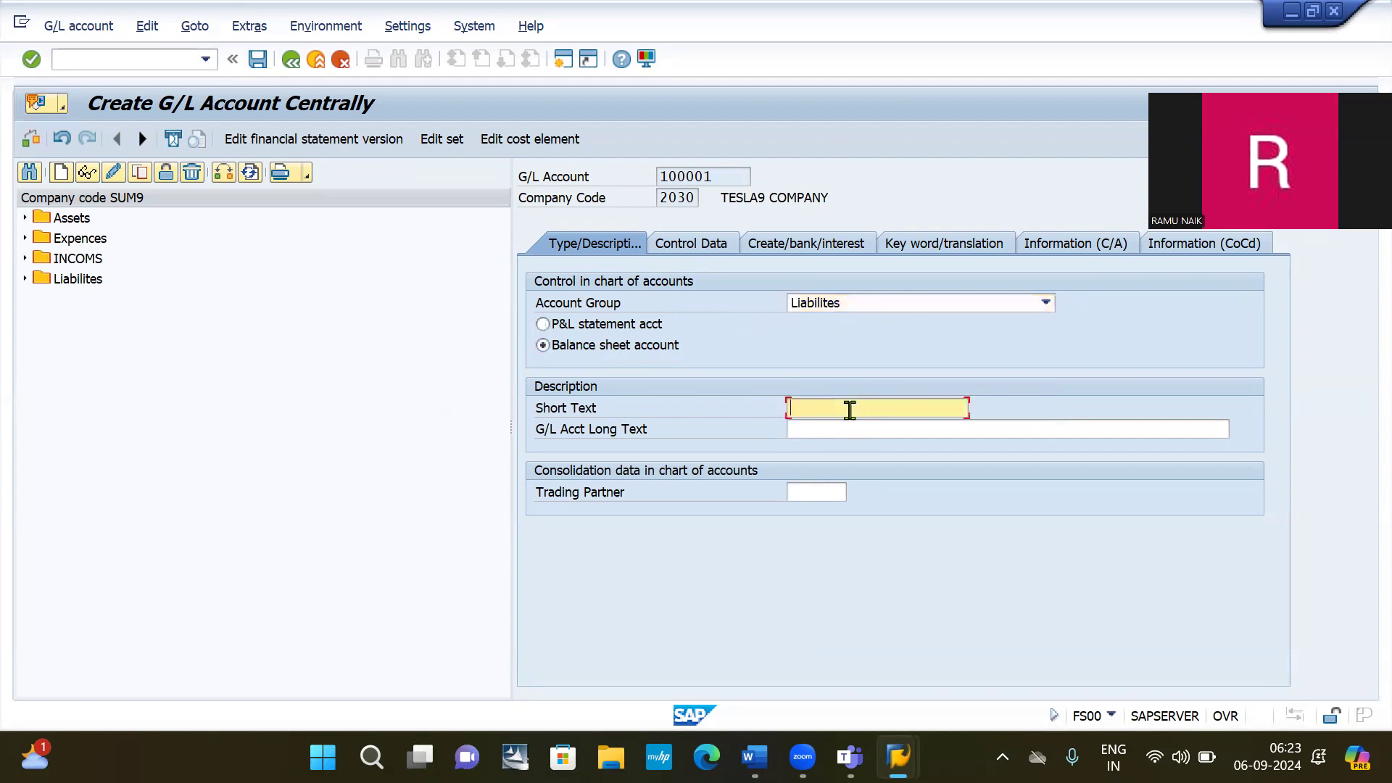
pyautogui.write('Rent payable AC')
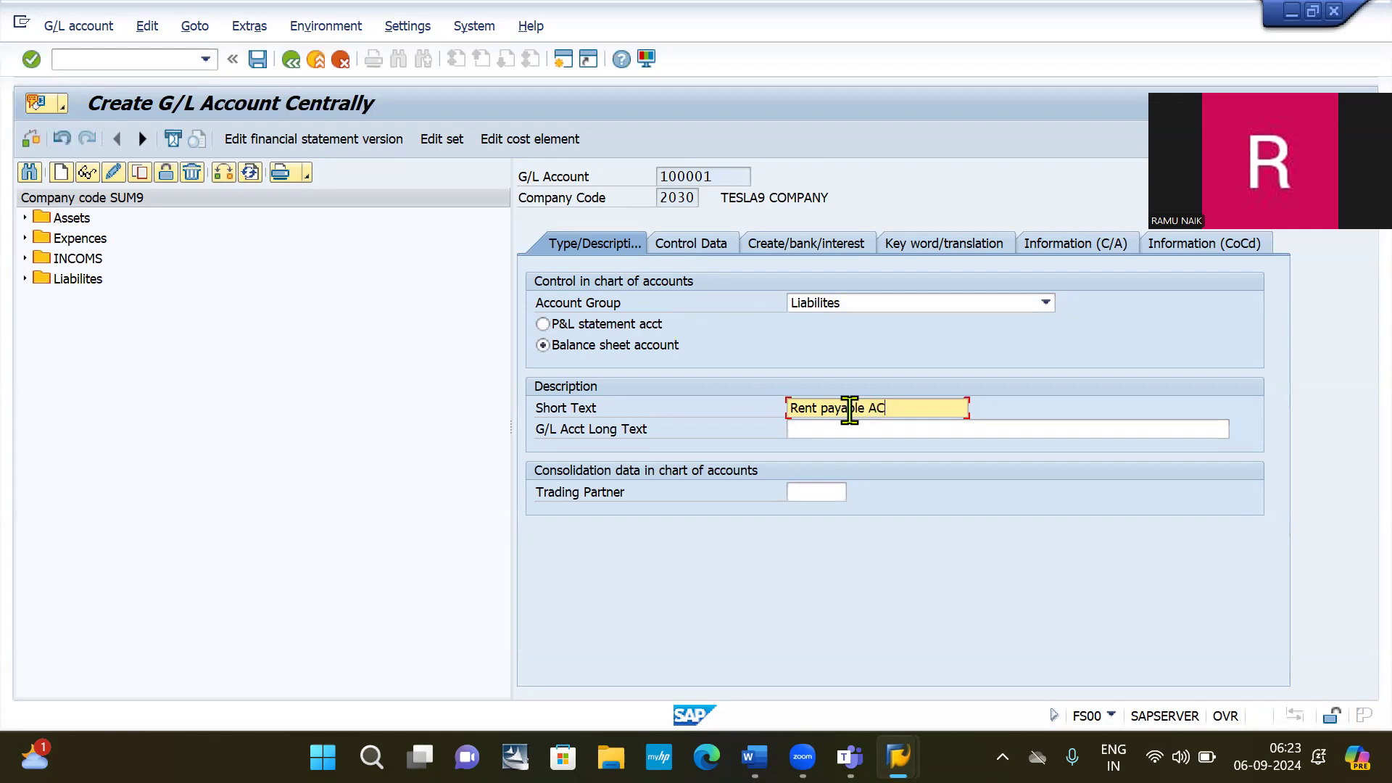
pyautogui.press('Tab')
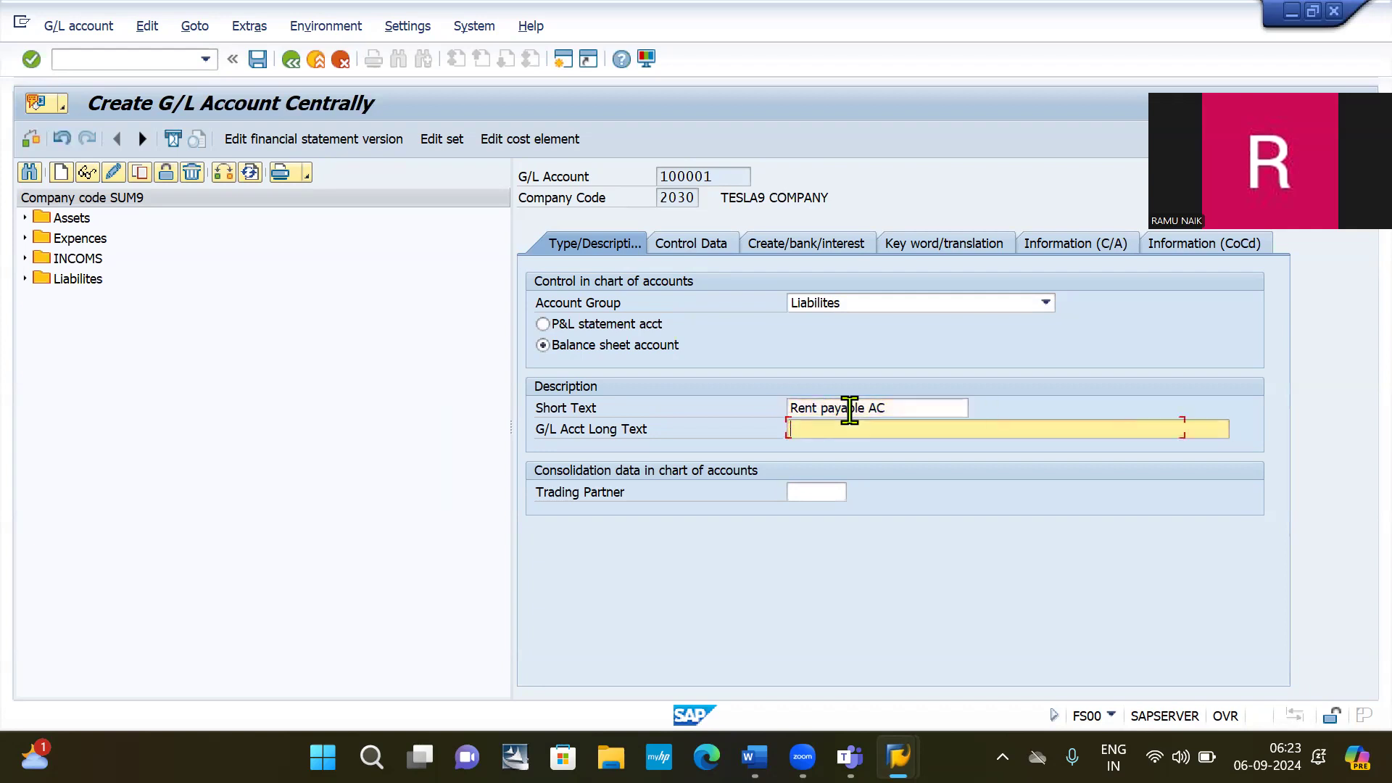
pyautogui.write('Rent payable AC')
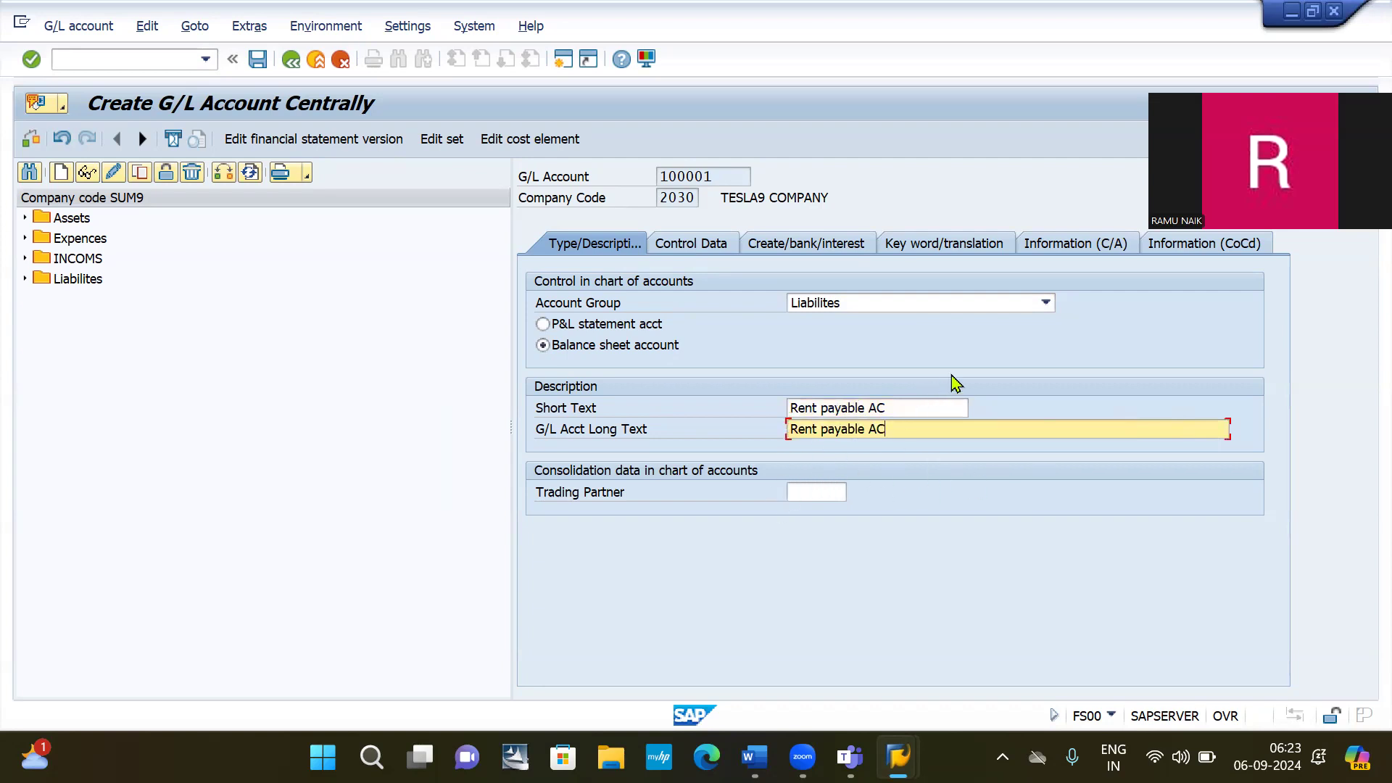
# On Control Data, tick Open Item Management and Line item display and choose sort key 001.
pyautogui.click(693, 251)
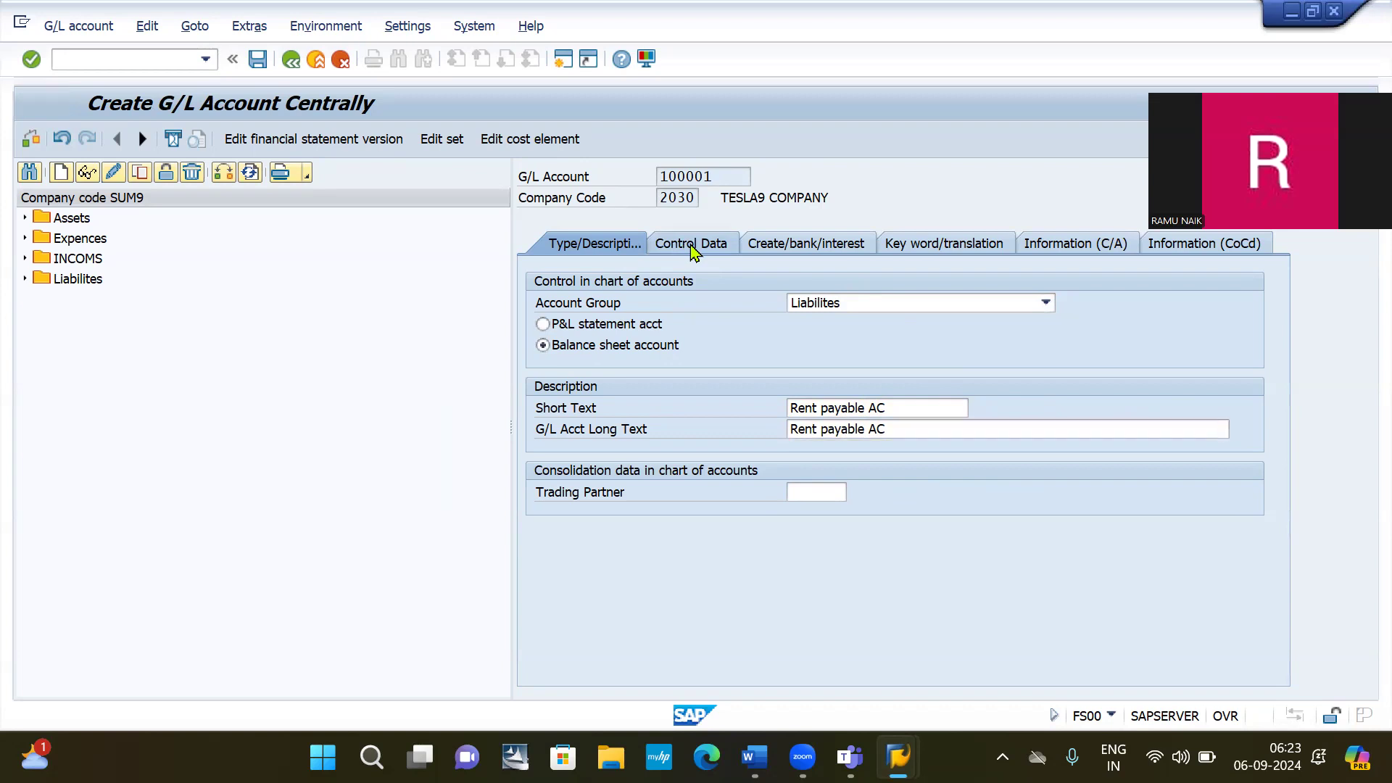
pyautogui.click(544, 327)
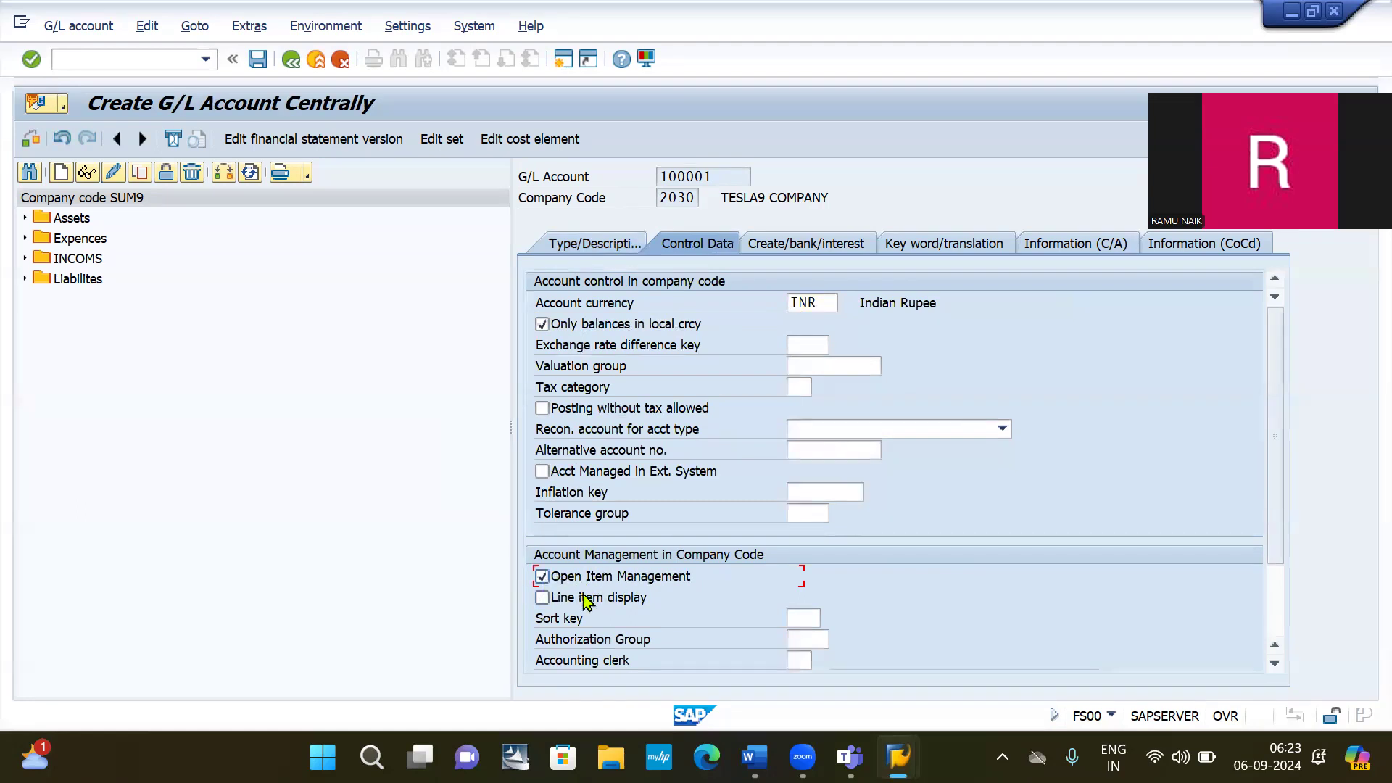
pyautogui.click(544, 599)
pyautogui.scroll(-1, 662, 593)
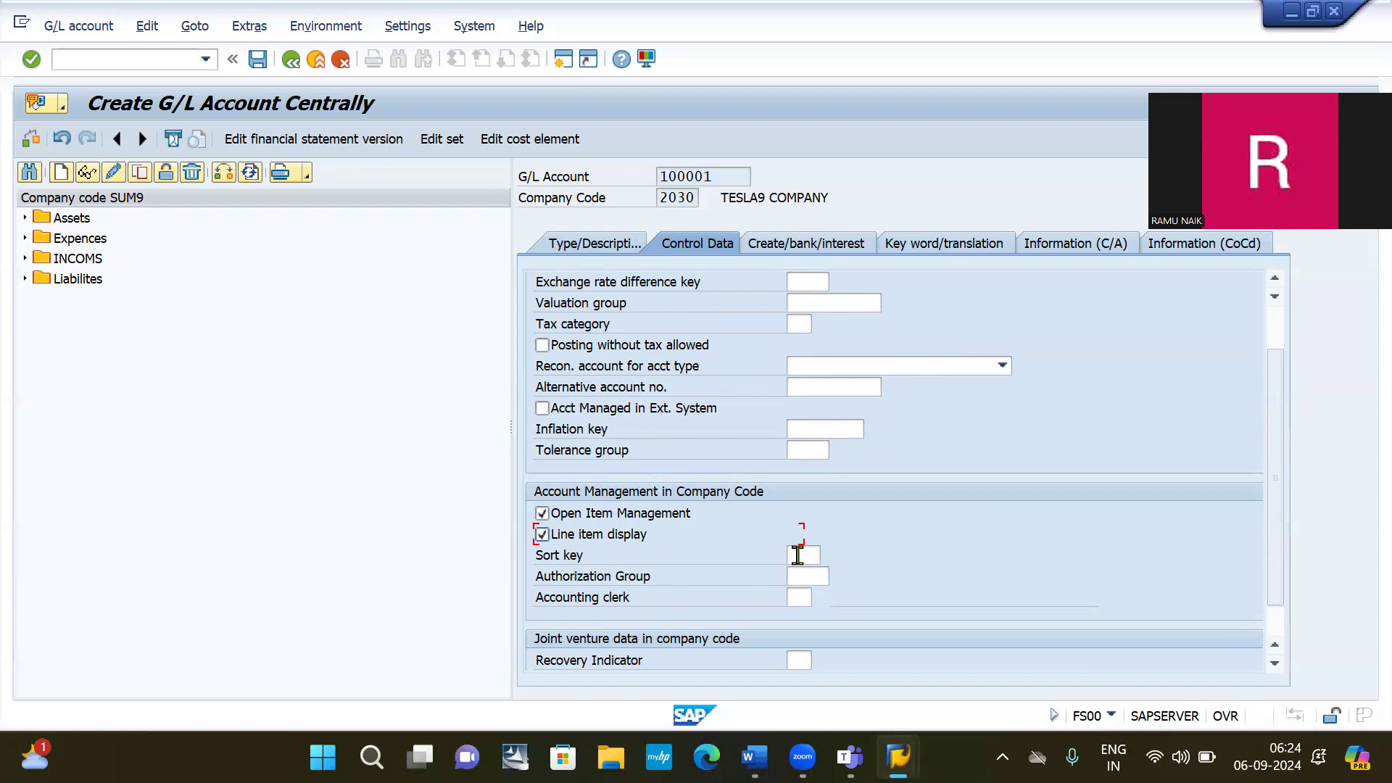
pyautogui.click(810, 556)
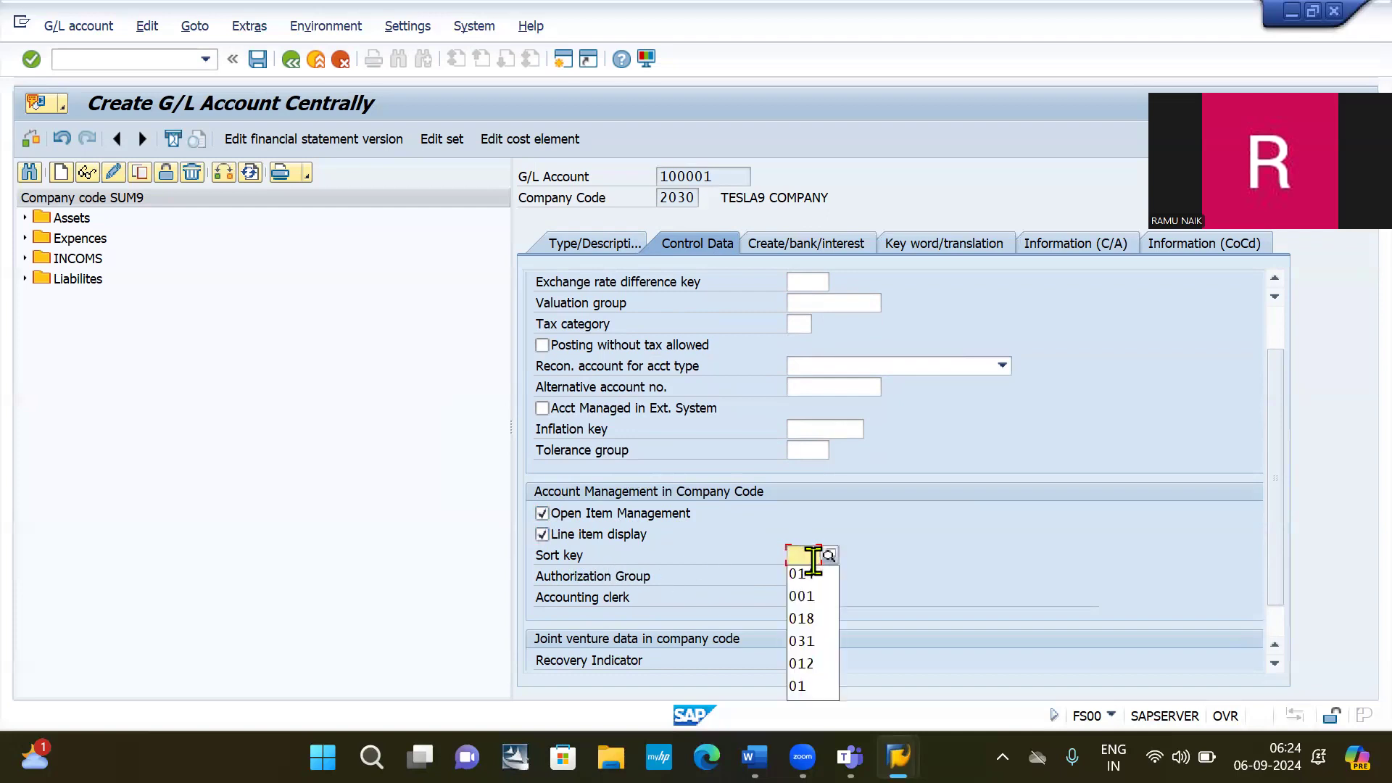
pyautogui.click(810, 601)
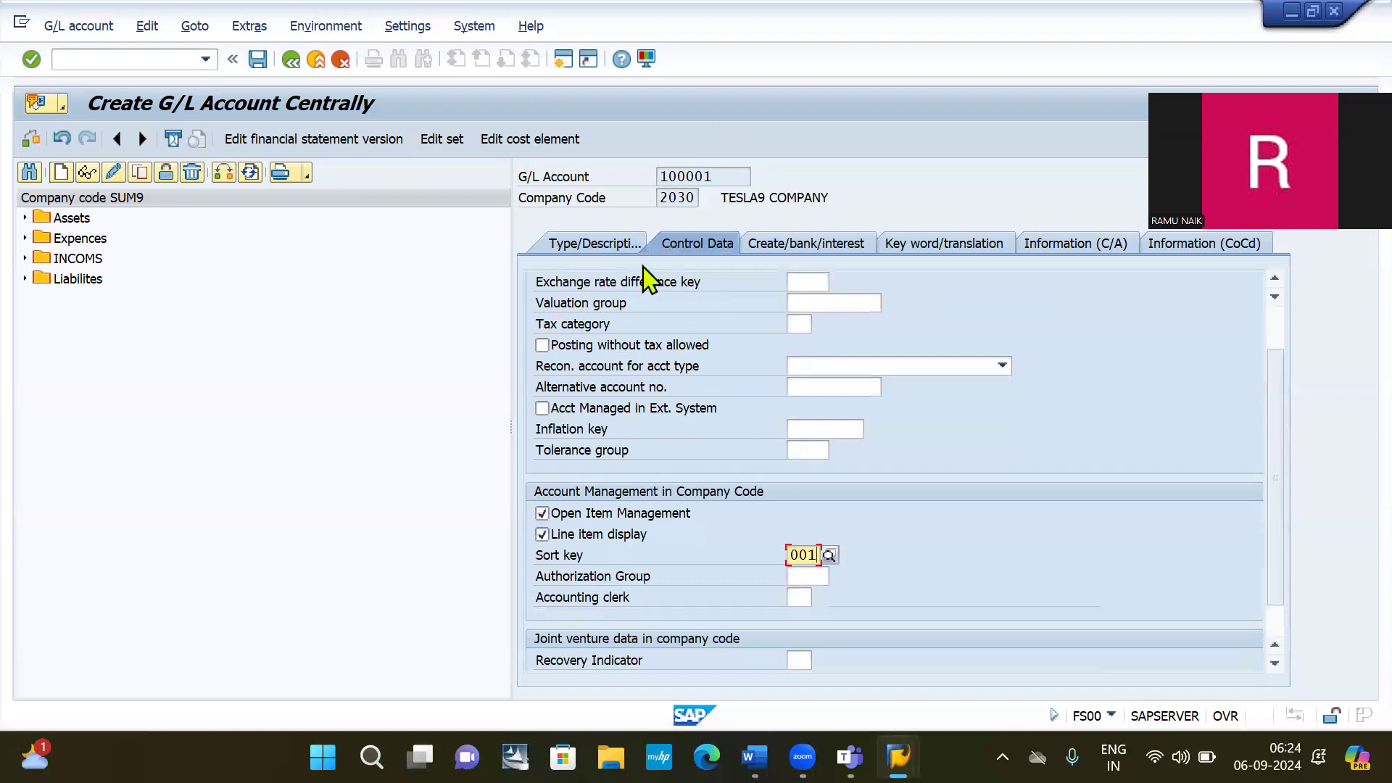
pyautogui.click(798, 247)
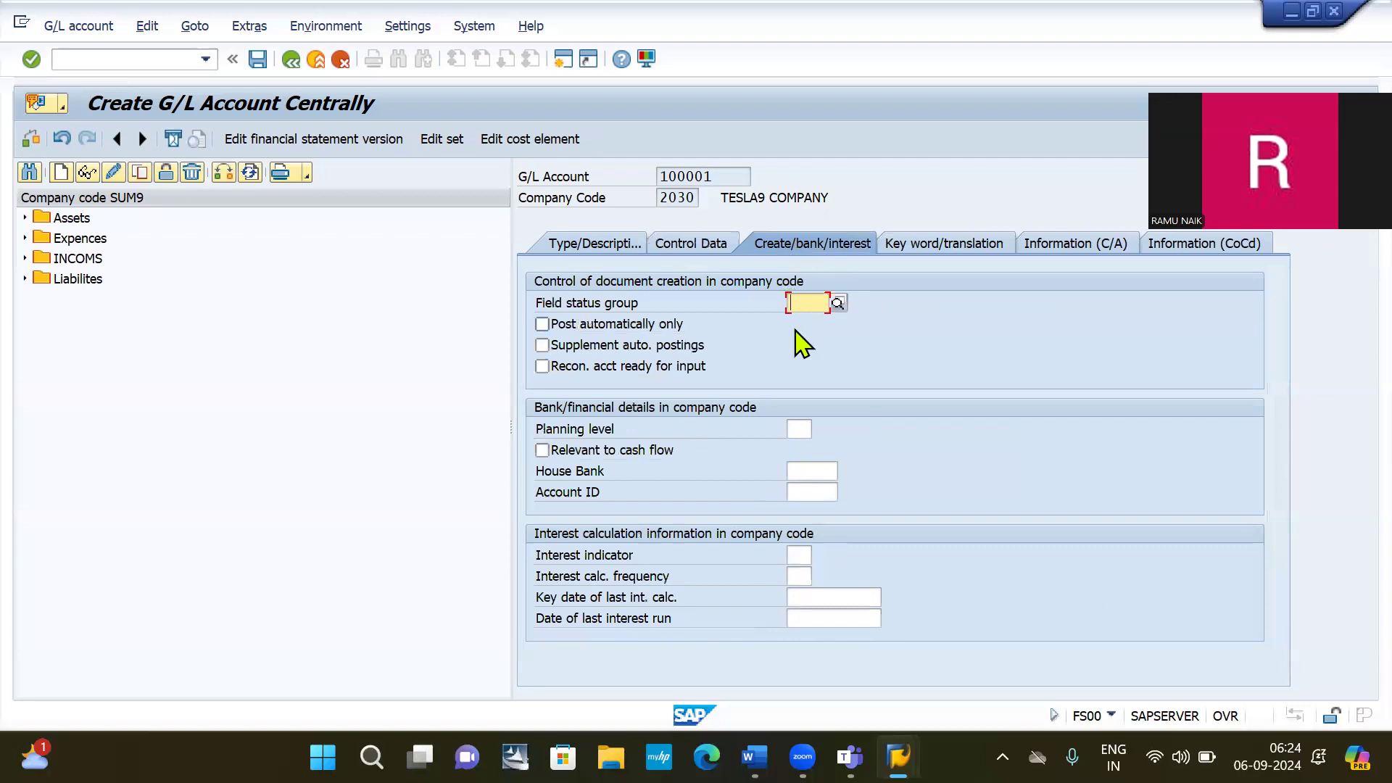
# Assign field status group G001 and save G/L account 100001.
pyautogui.click(808, 311)
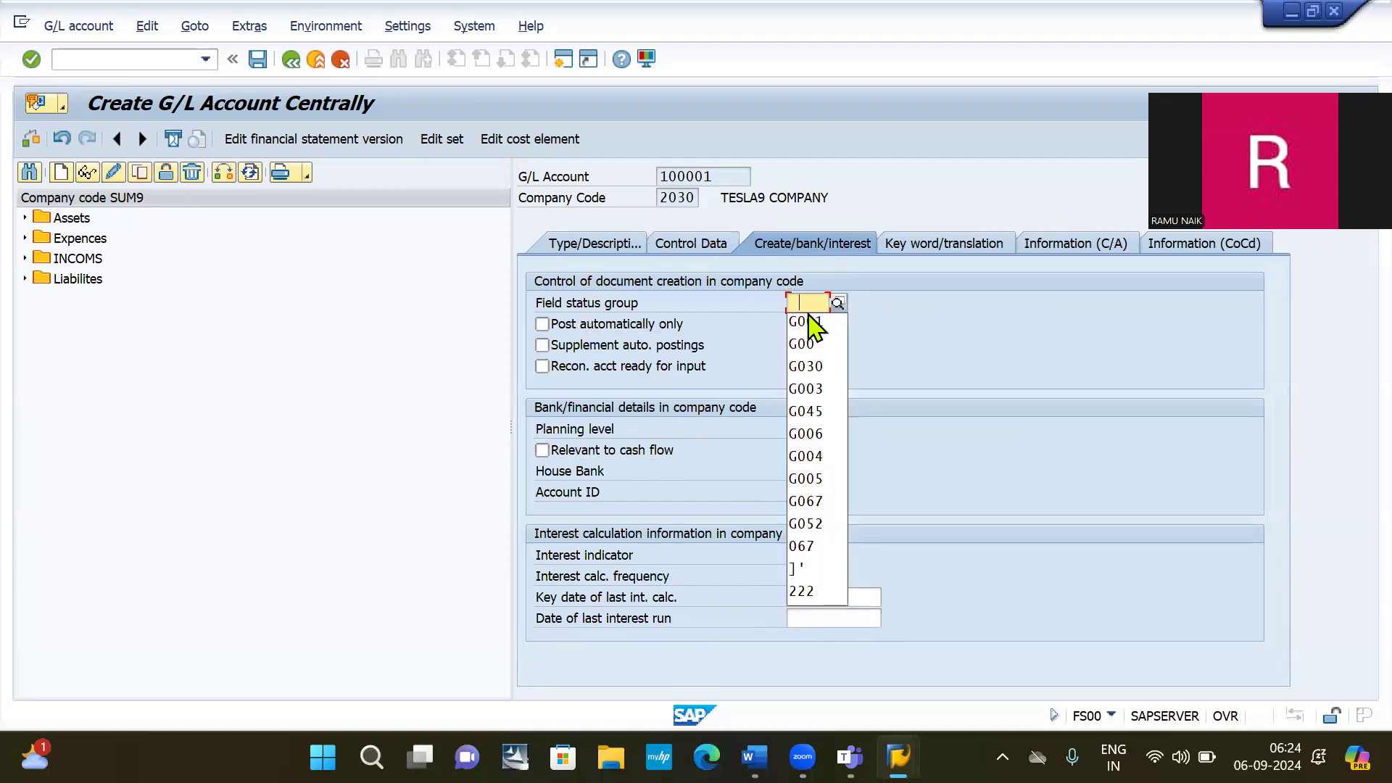
pyautogui.click(807, 322)
pyautogui.press('Return')
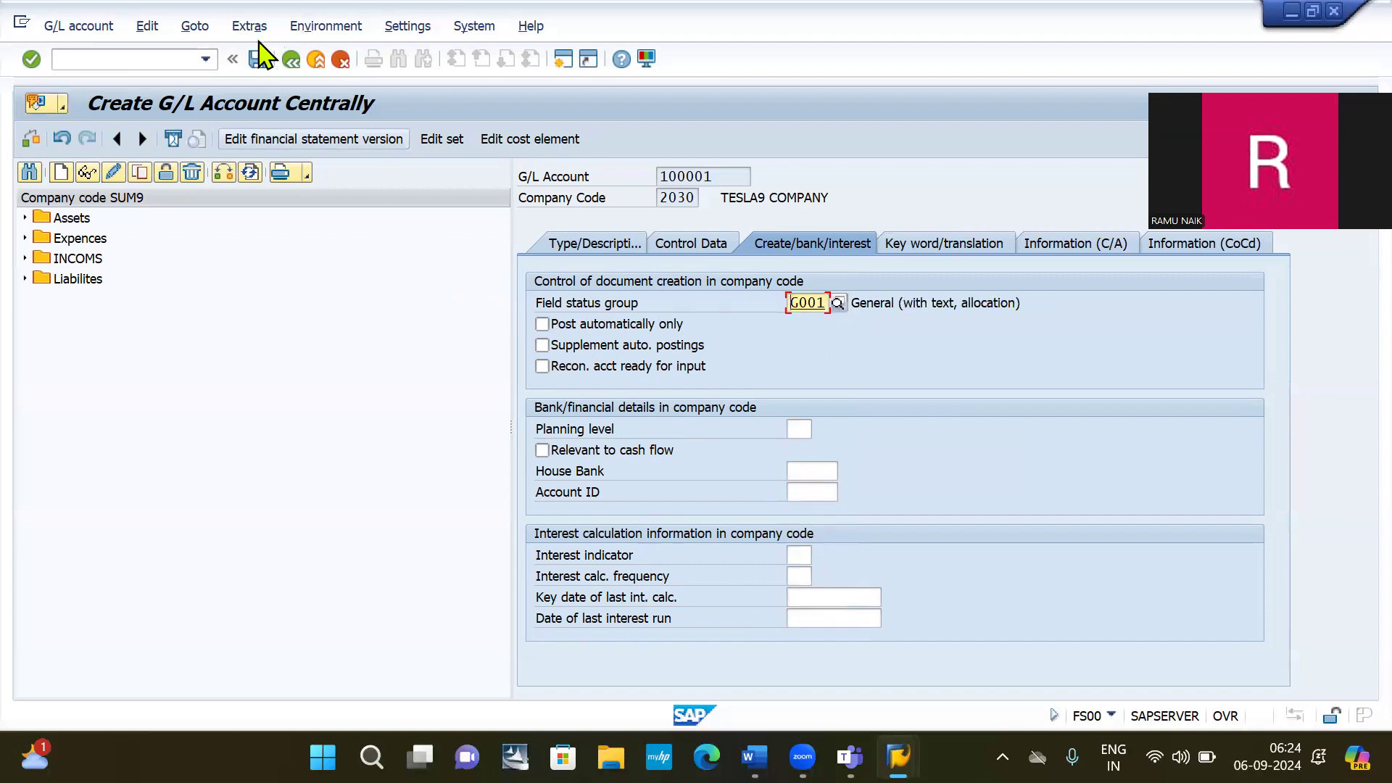
pyautogui.click(257, 61)
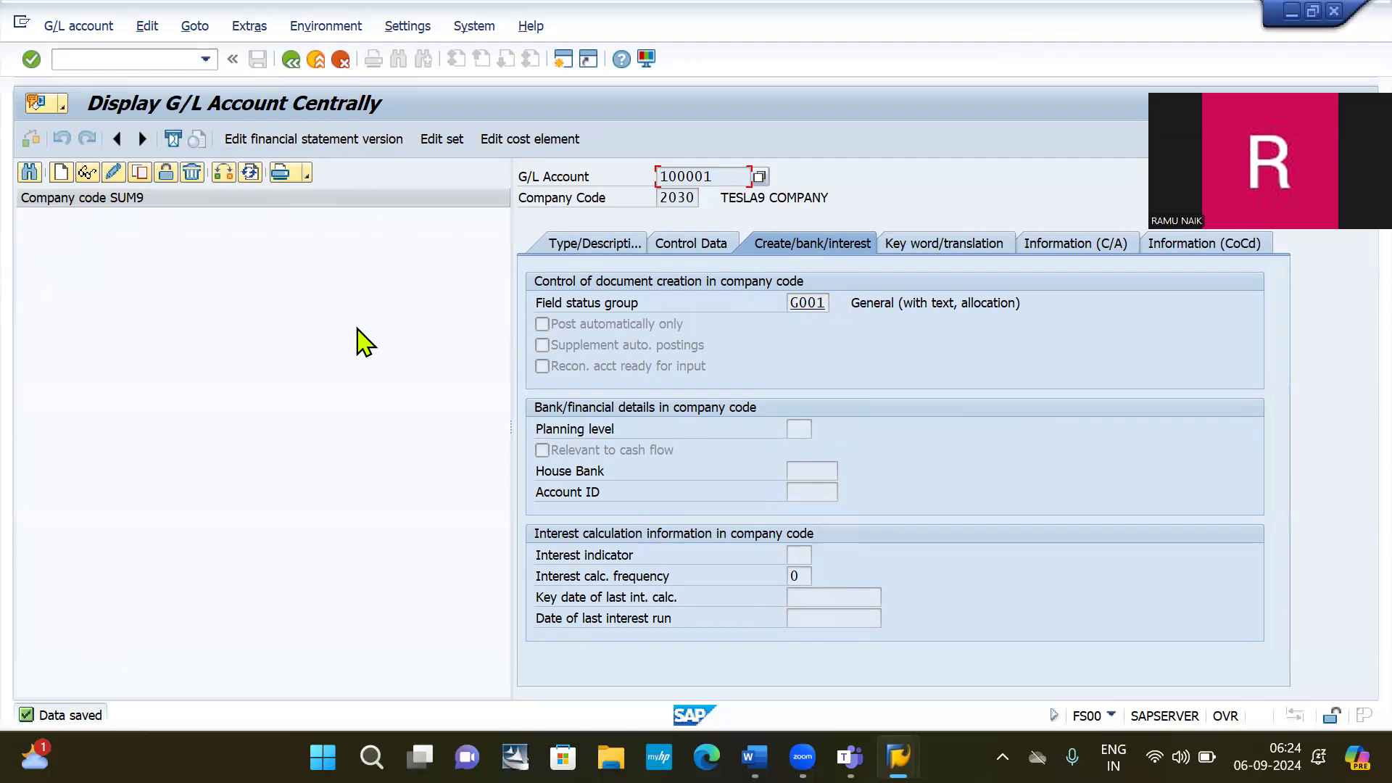
# Start FB50 G/L document entry and select company code 2030.
pyautogui.click(99, 60)
pyautogui.write('/NFB50')
pyautogui.press('Return')
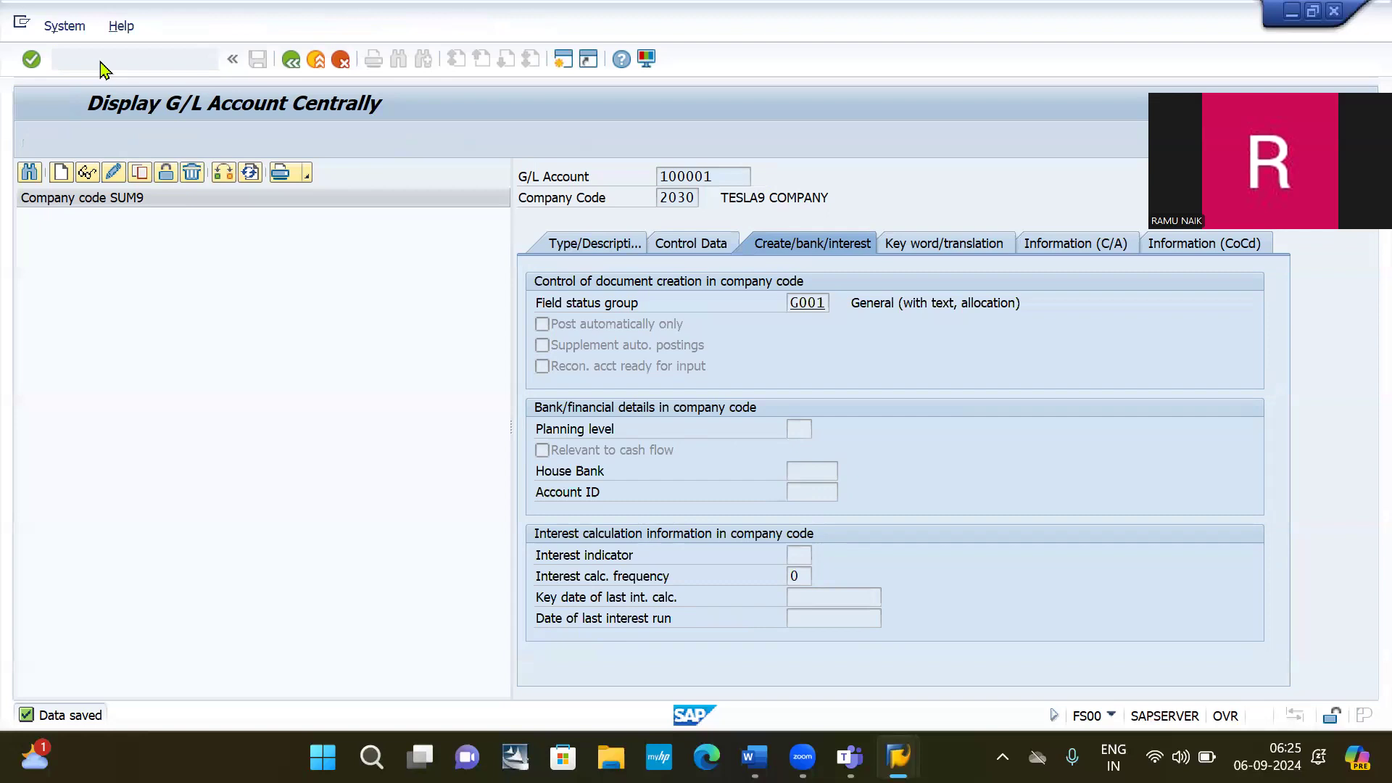
pyautogui.press('BackSpace')
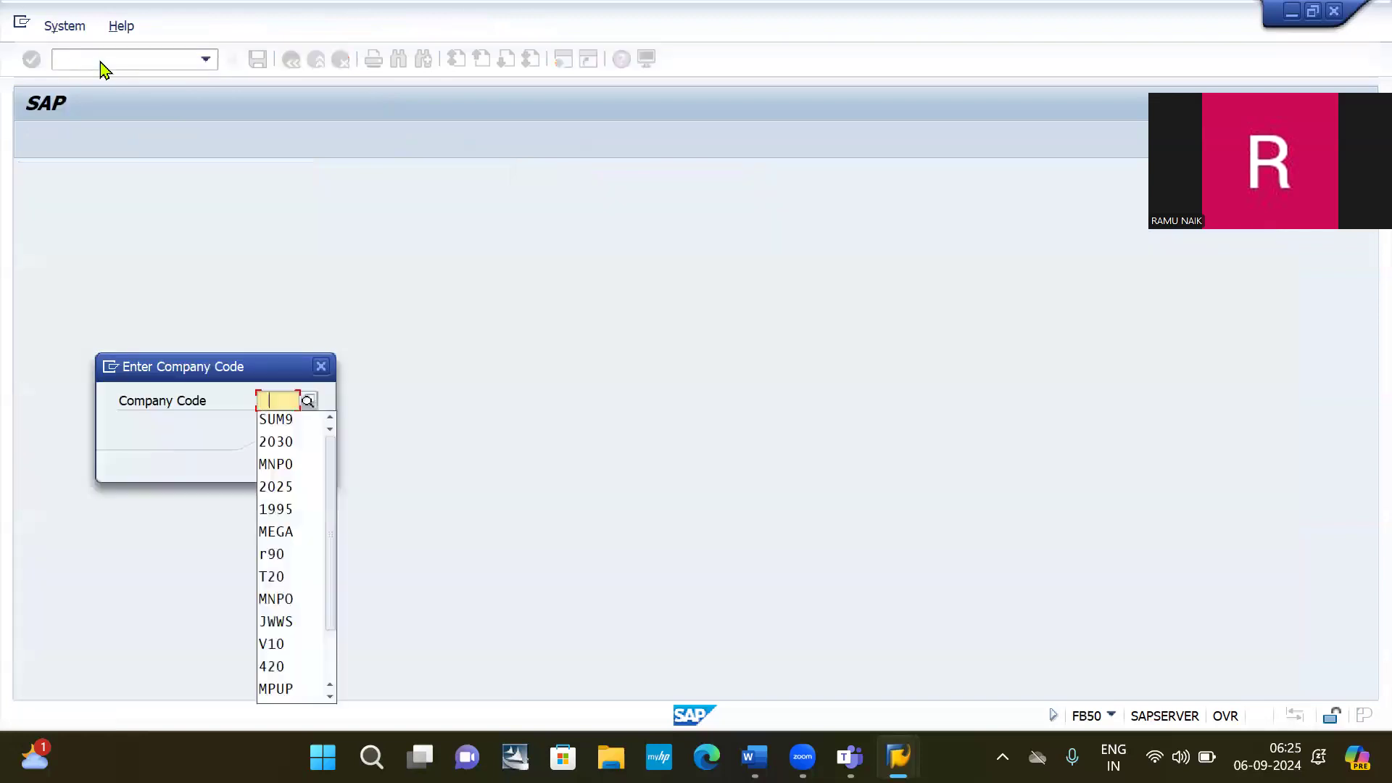
pyautogui.press('Down')
pyautogui.press('Down')
pyautogui.press('Return')
pyautogui.press('Return')
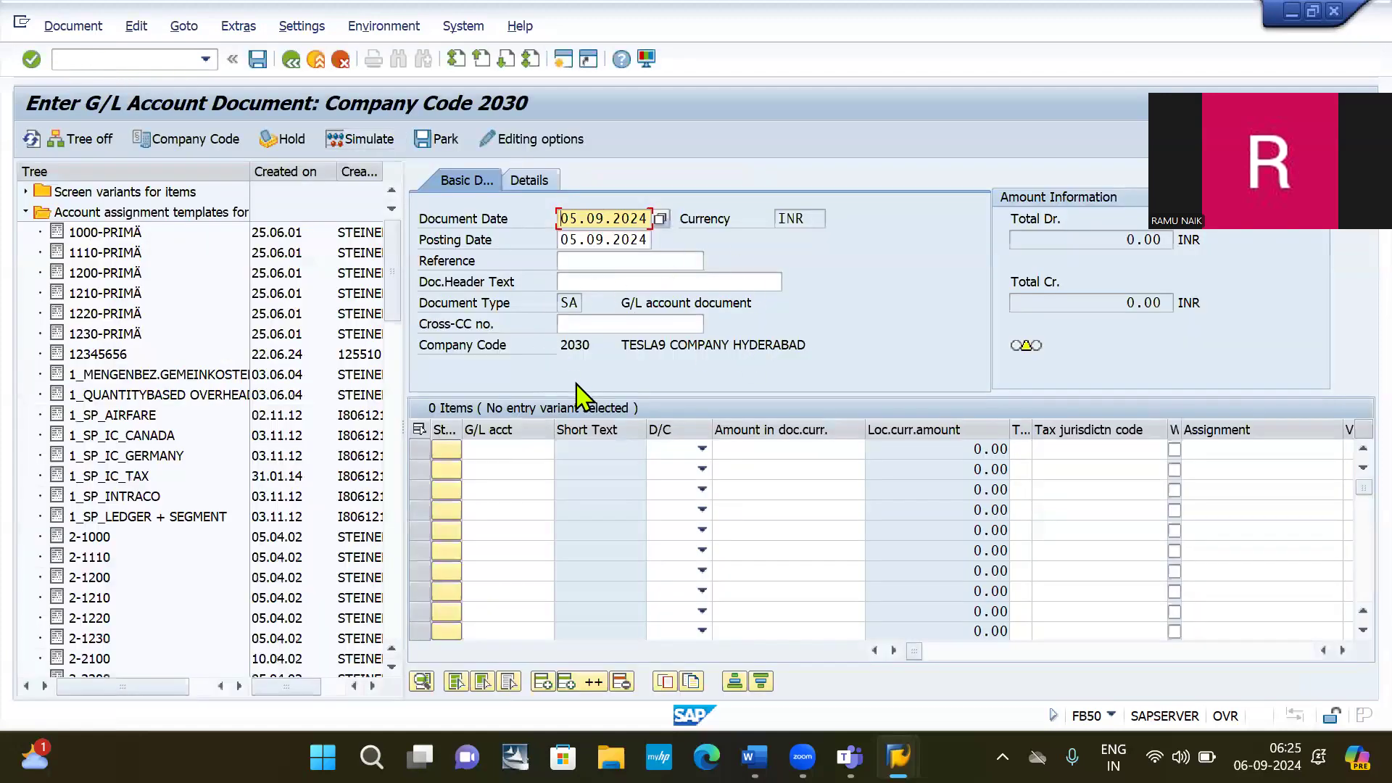
pyautogui.hotkey('alt', 'Tab')
pyautogui.hotkey('alt', 'Tab')
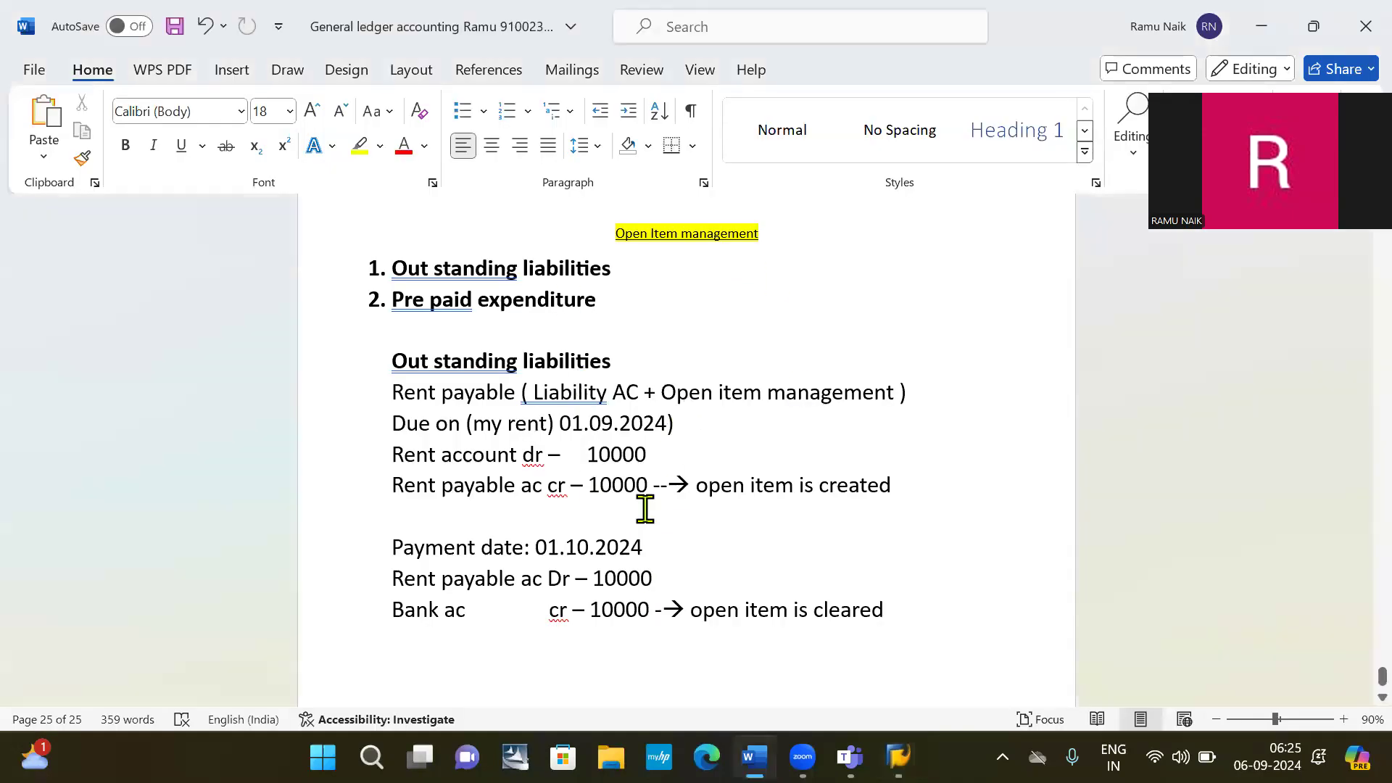
# Read the Word rent-payable notes, then return to FB50 and edit the document date.
pyautogui.scroll(-1, 634, 439)
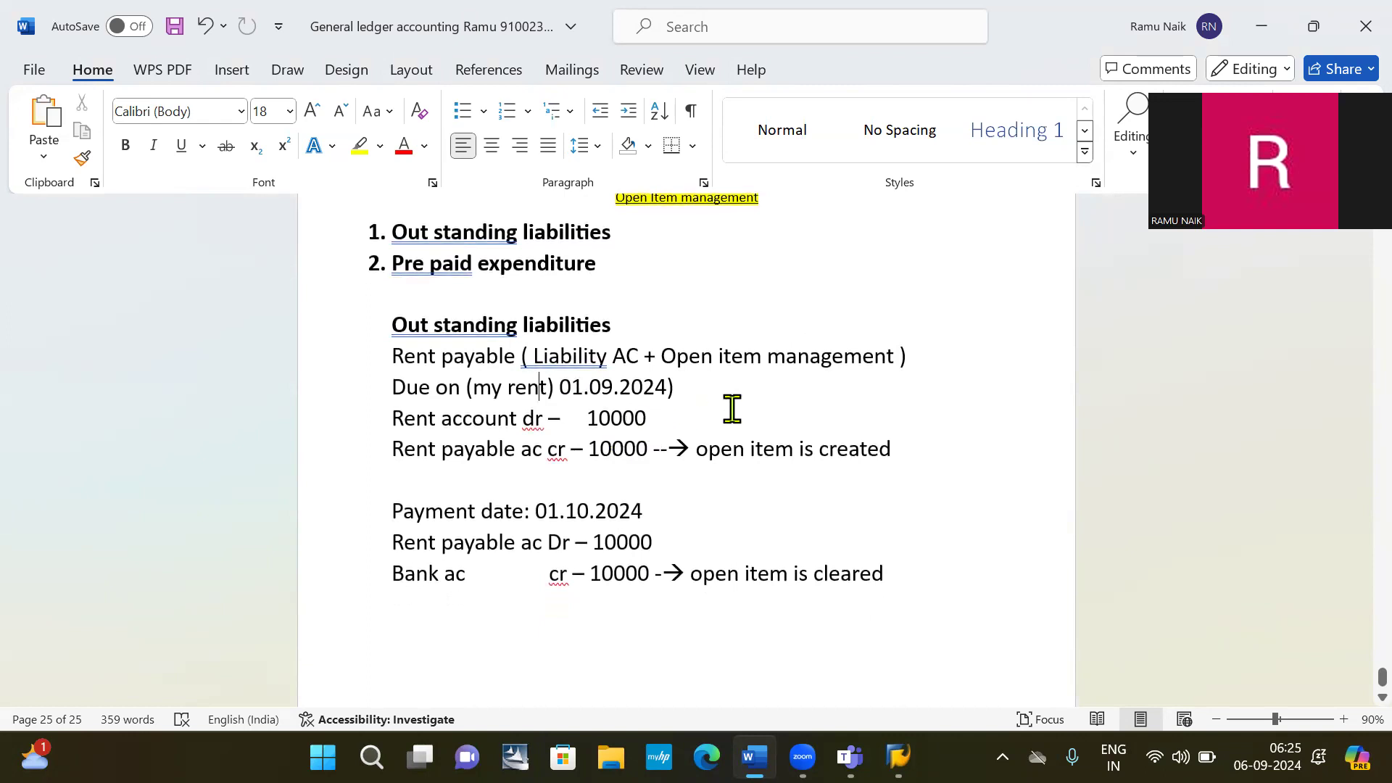
pyautogui.scroll(-1, 778, 408)
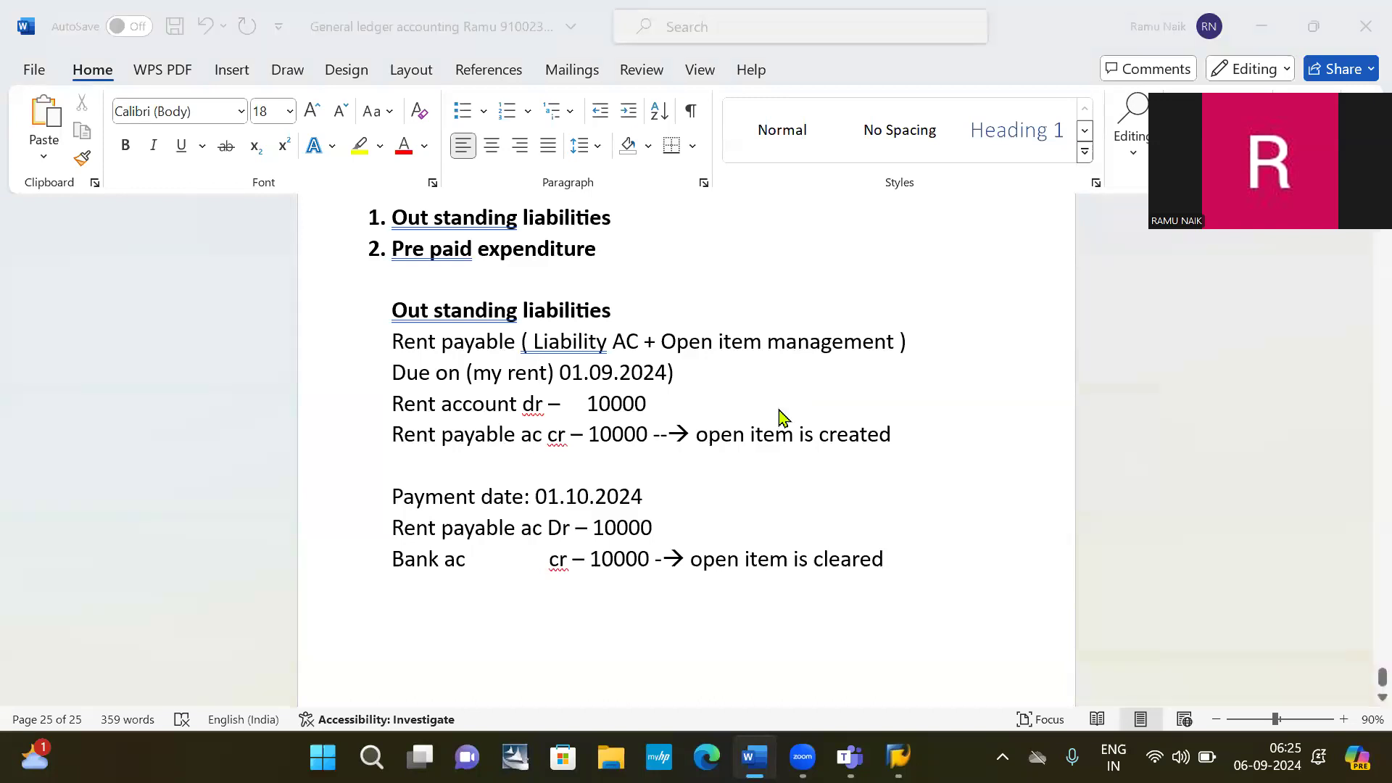
pyautogui.hotkey('alt', 'Tab')
pyautogui.click(562, 219)
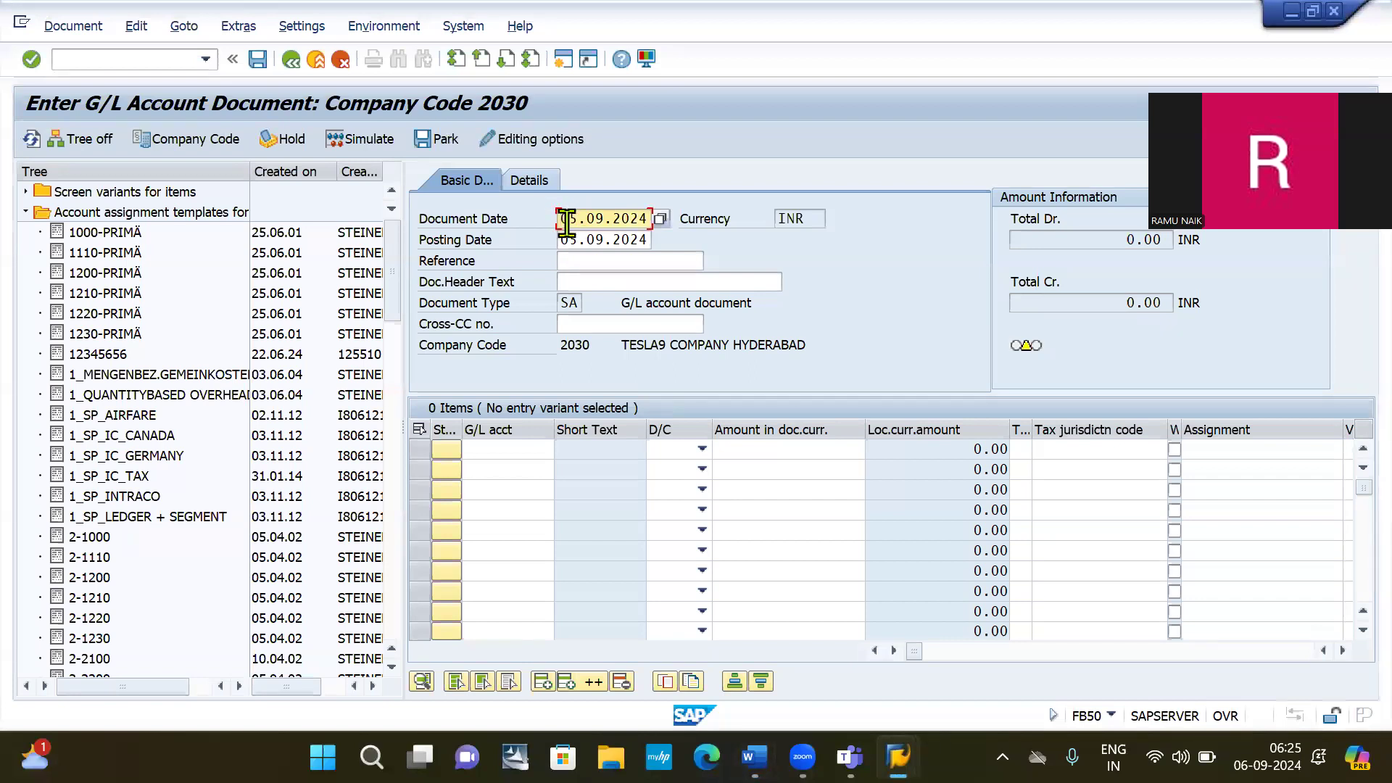
# Enter the posting date 01.09.2024 after checking the rent due date in the notes.
pyautogui.click(573, 240)
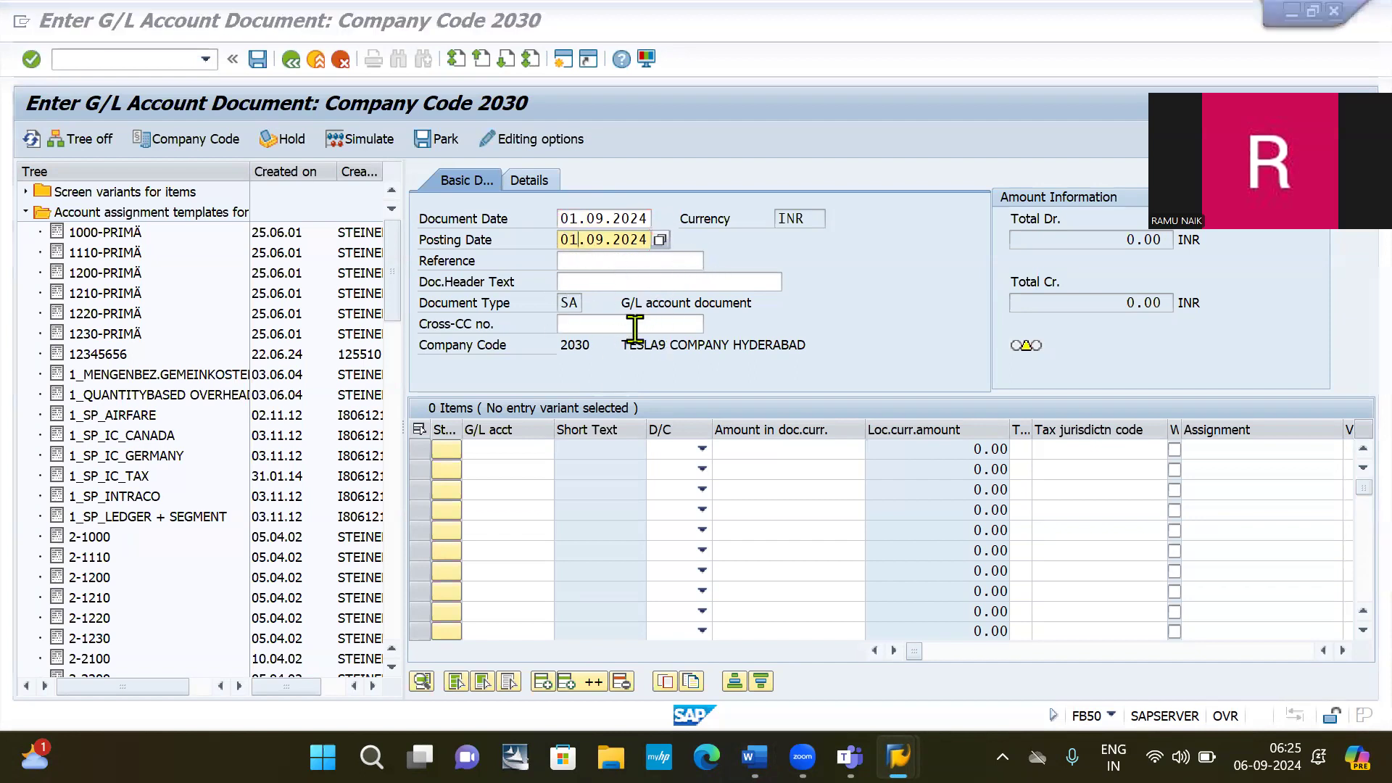
pyautogui.hotkey('alt', 'Tab')
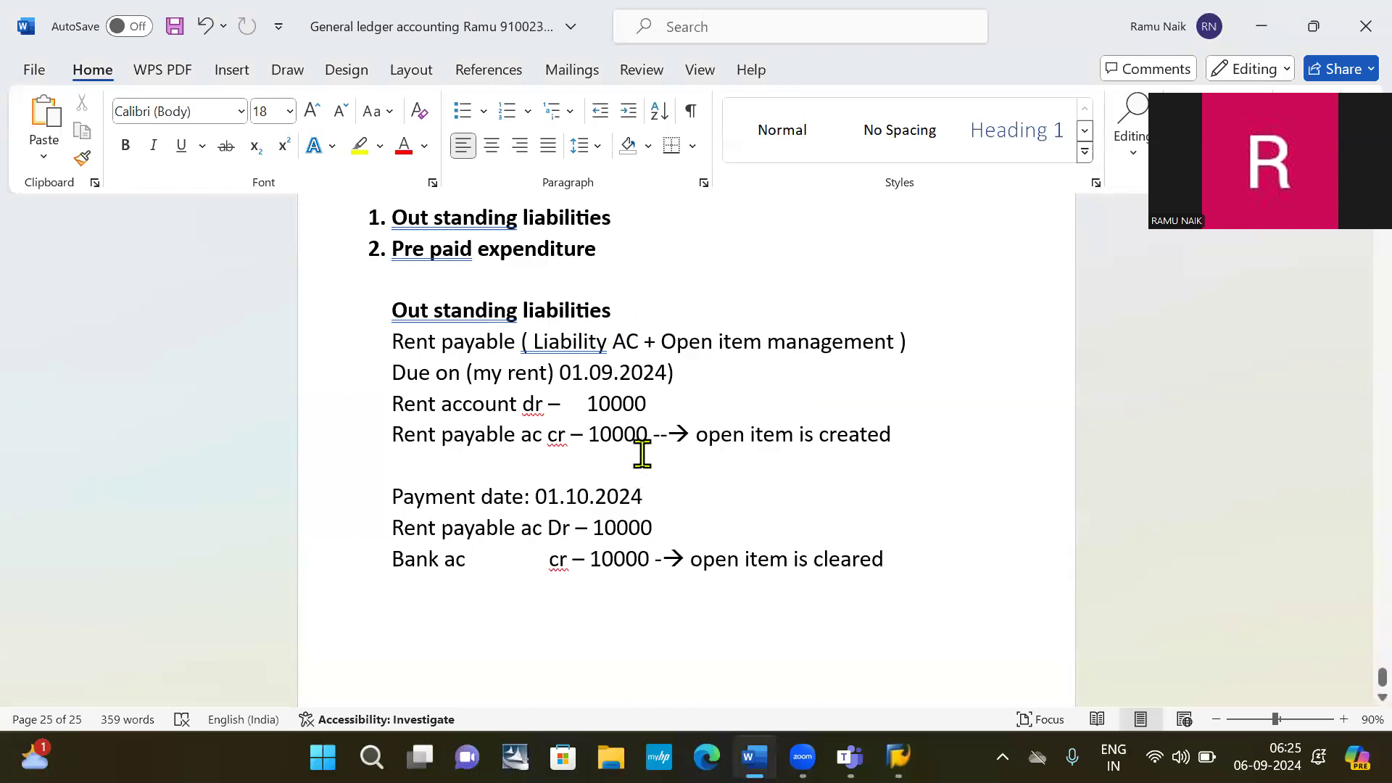
pyautogui.hotkey('alt', 'Tab')
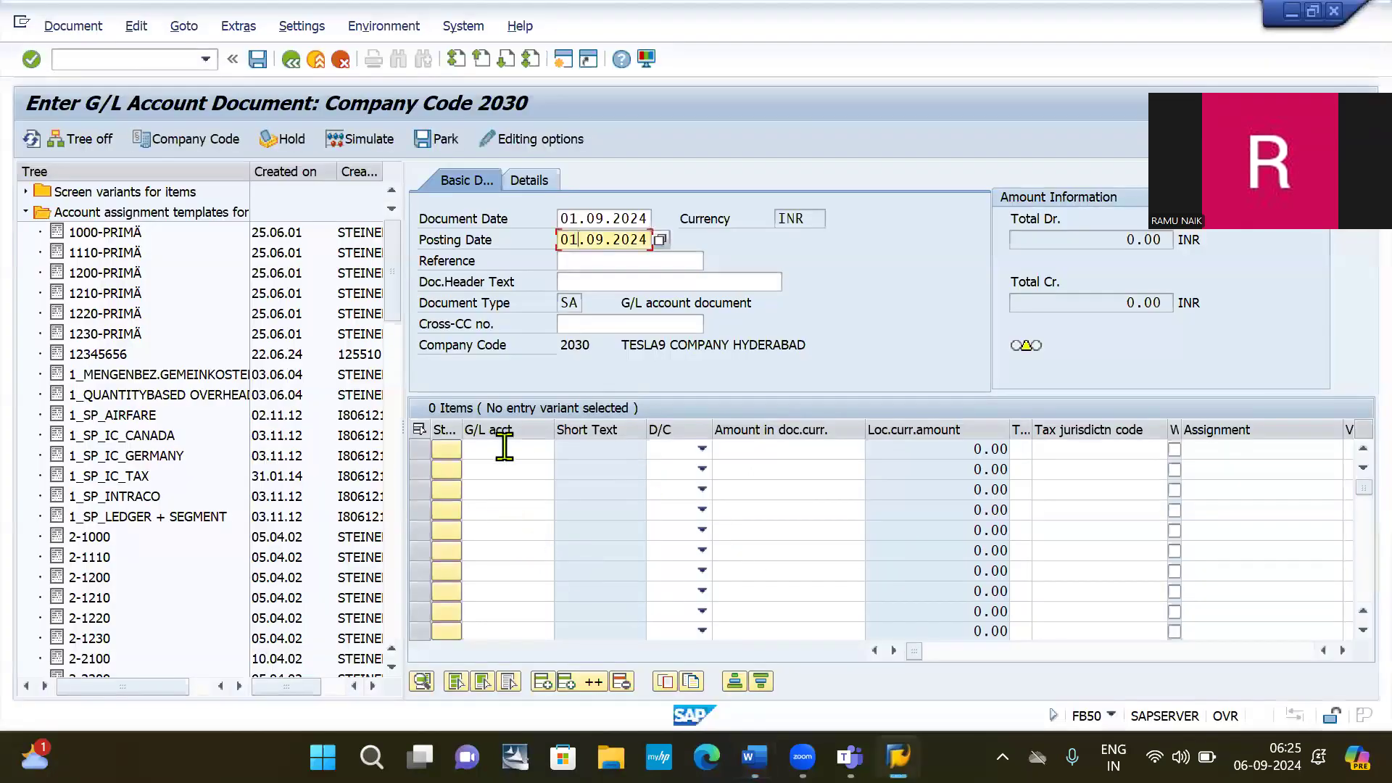
# Enter the first line: G/L 400000 Rent exp AC as a debit of 10000.
pyautogui.click(504, 447)
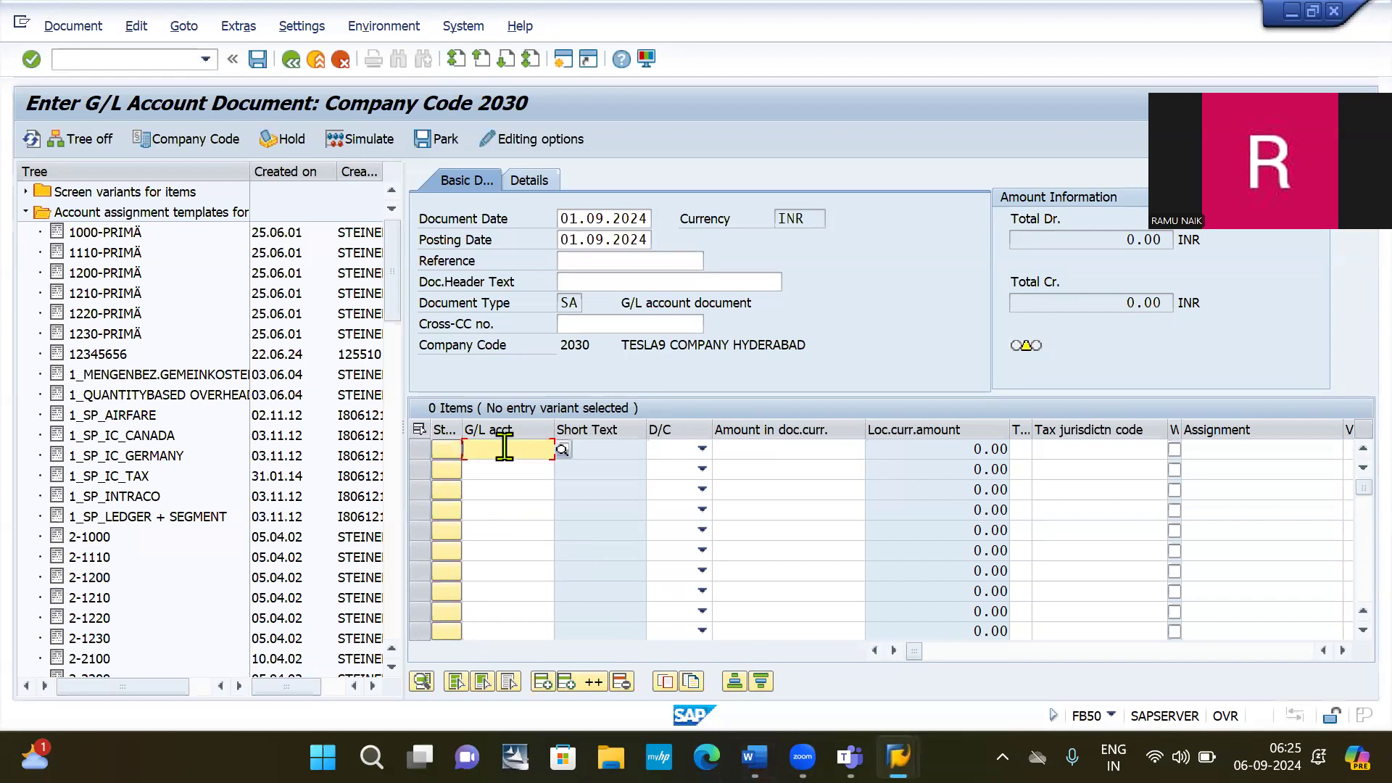
pyautogui.click(504, 447)
pyautogui.press('Down')
pyautogui.press('Down')
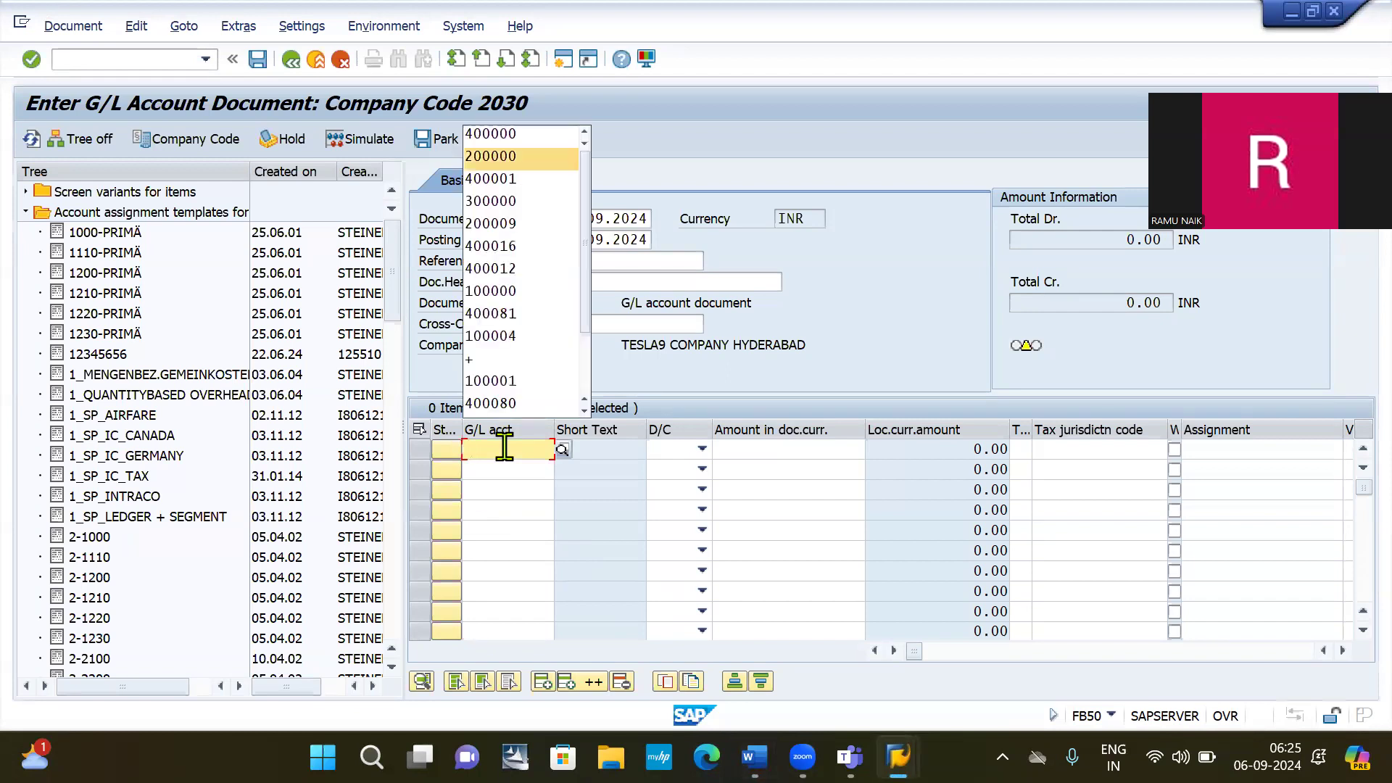
pyautogui.press('Up')
pyautogui.press('Return')
pyautogui.press('Tab')
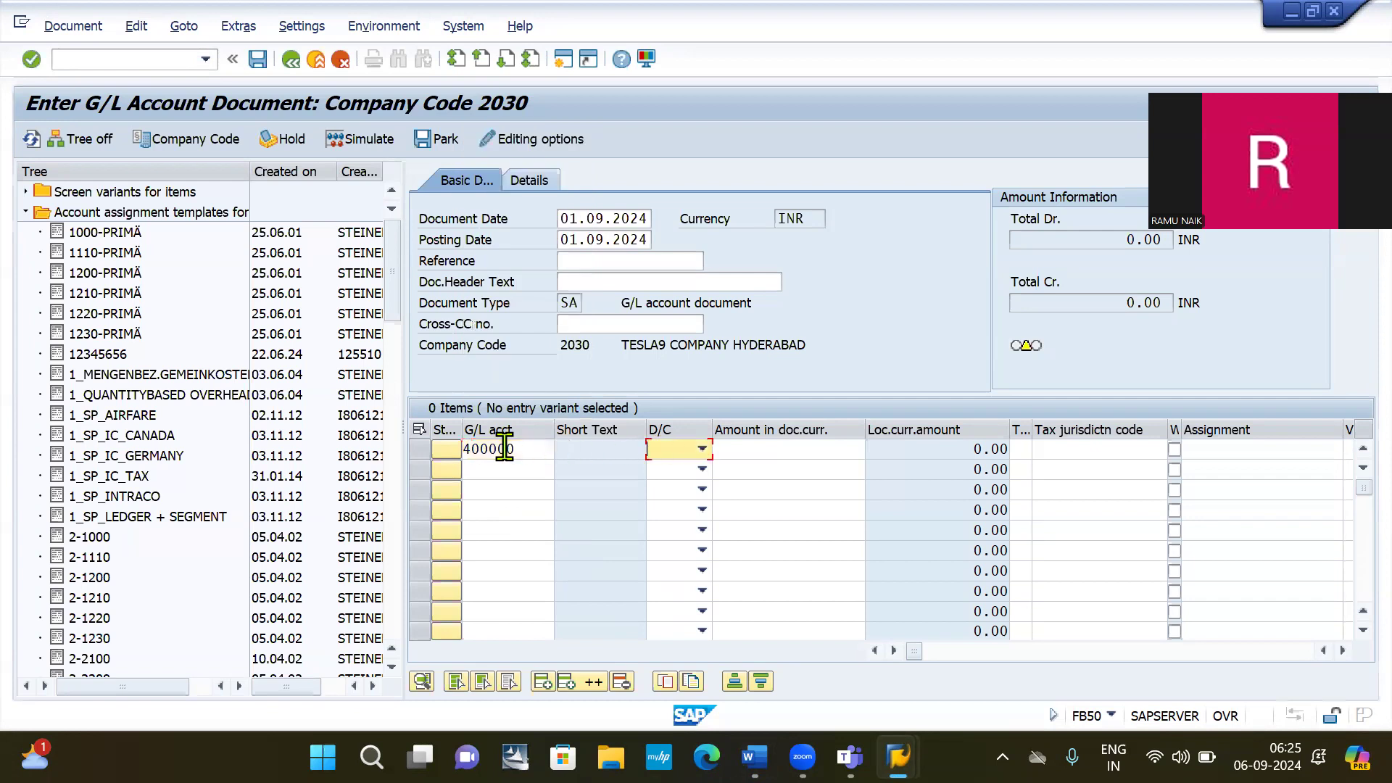
pyautogui.press('d')
pyautogui.press('Tab')
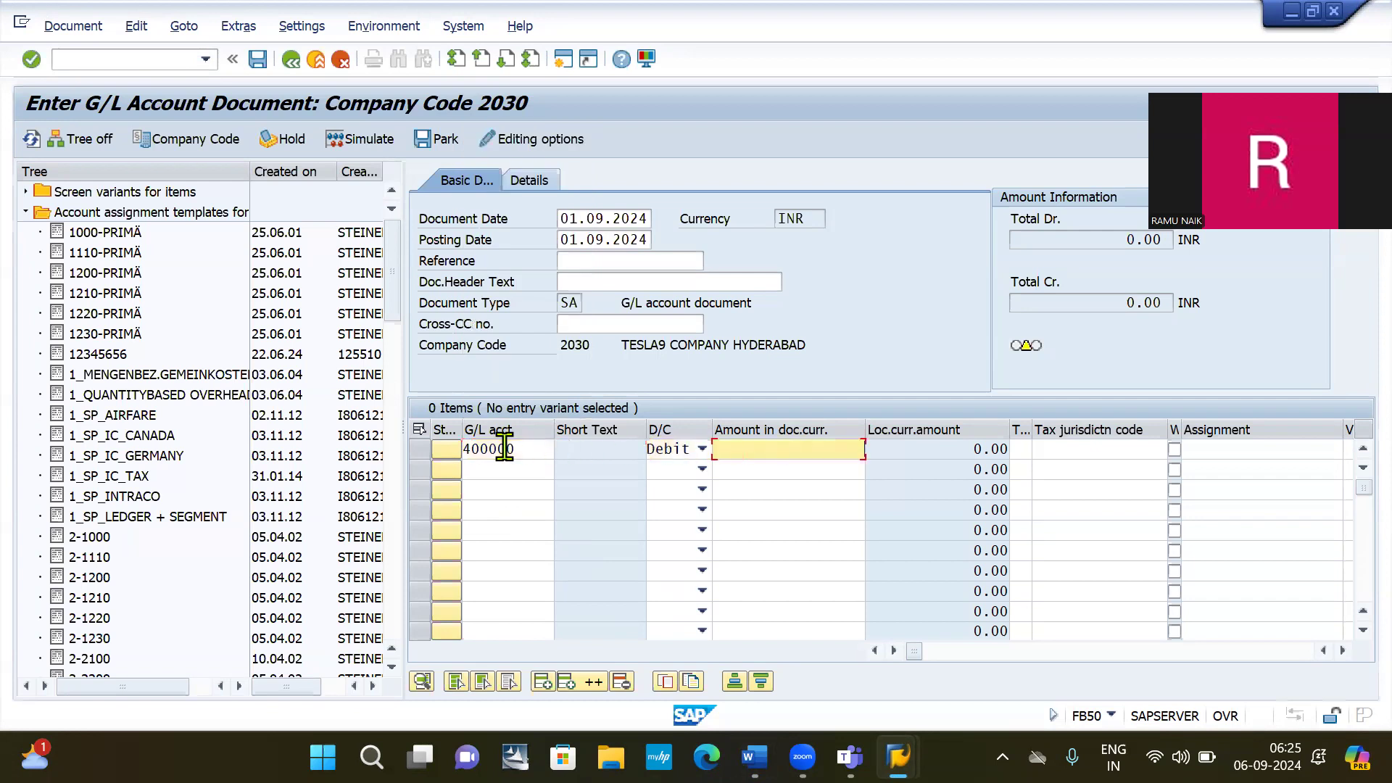
pyautogui.hotkey('alt', 'Tab')
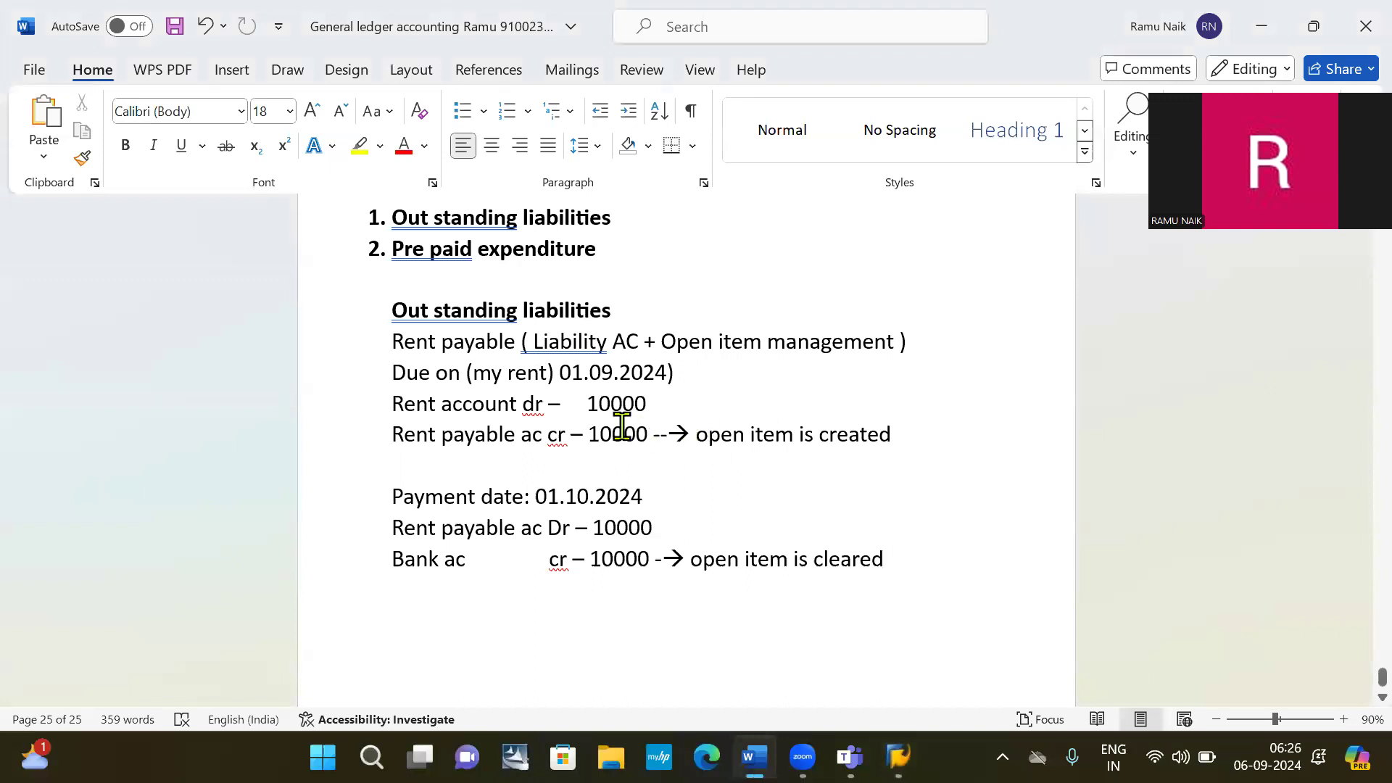
pyautogui.hotkey('alt', 'Tab')
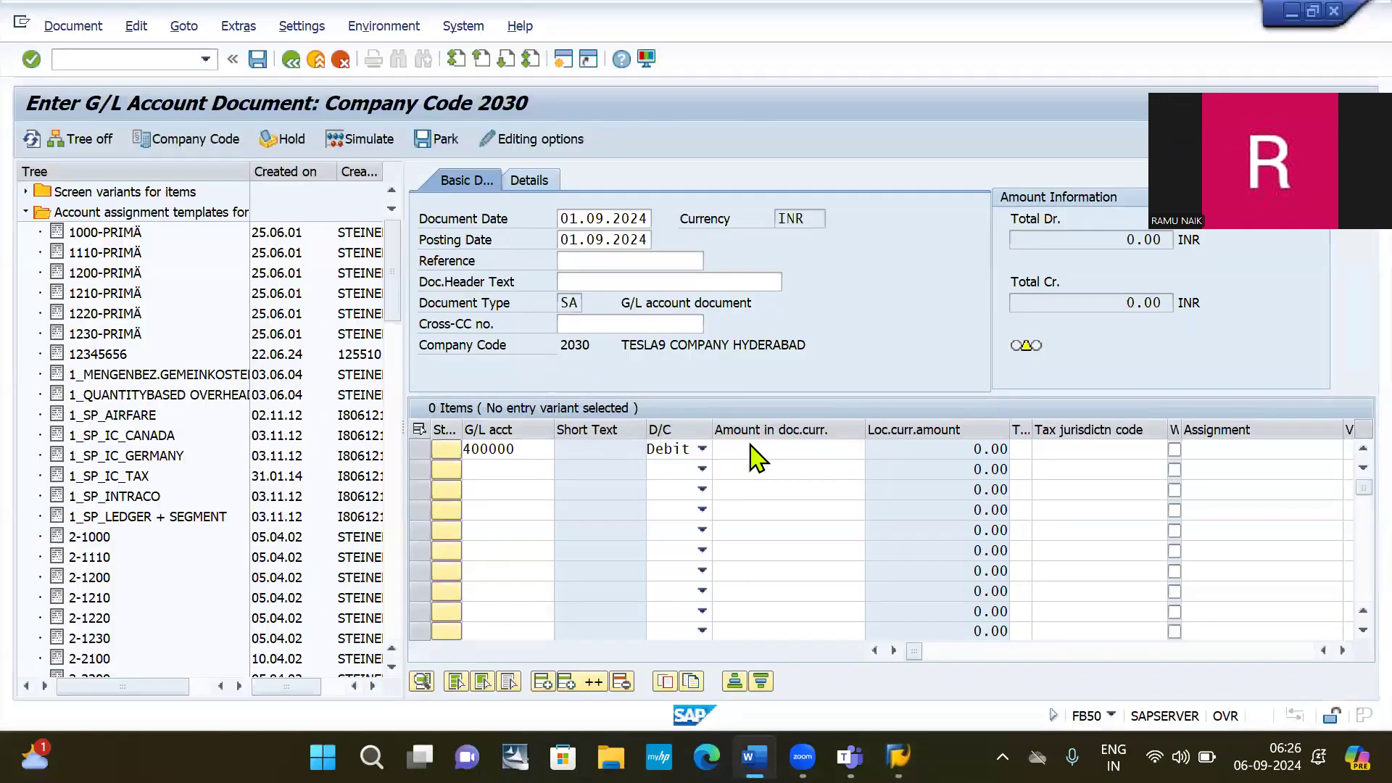
pyautogui.click(752, 447)
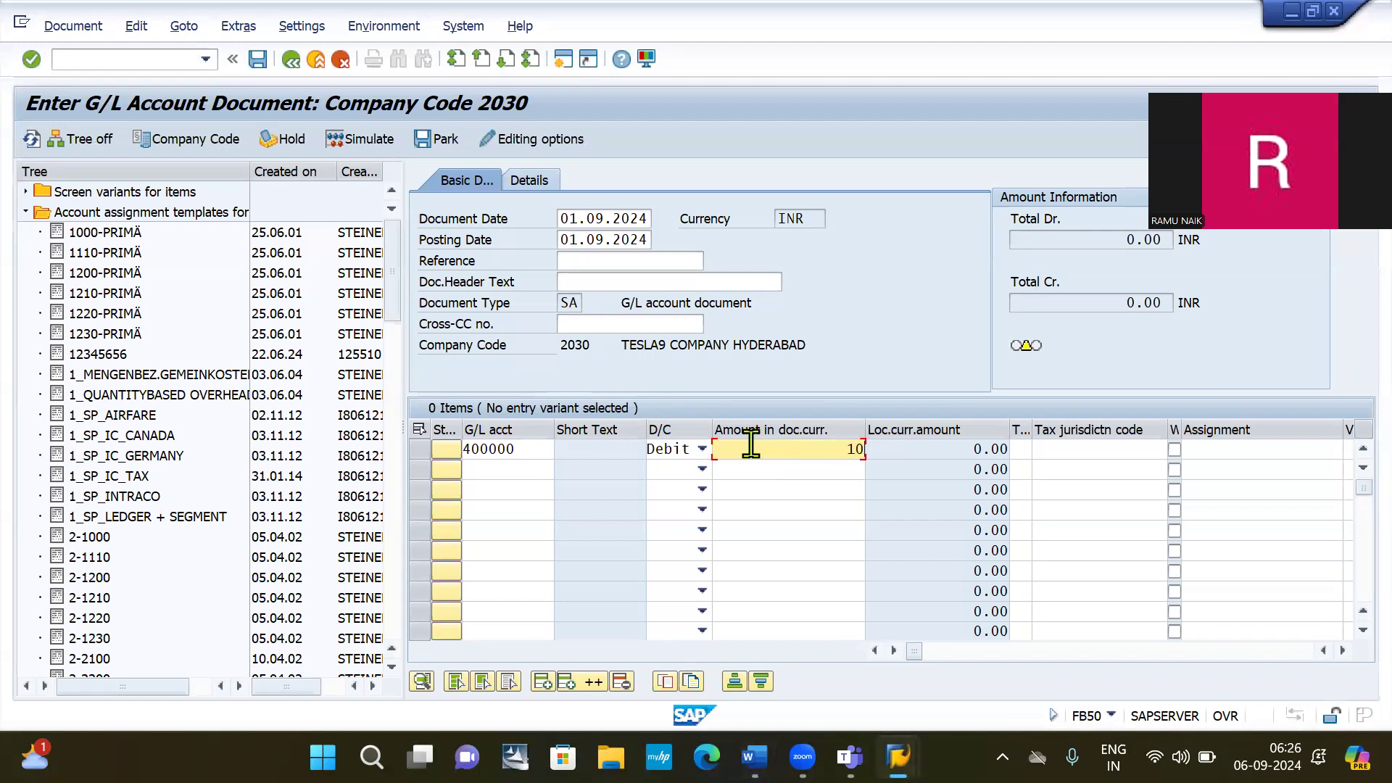
# Add a credit line for 100001 Rent payable AC with * as the balancing amount.
pyautogui.click(514, 468)
pyautogui.write('1000')
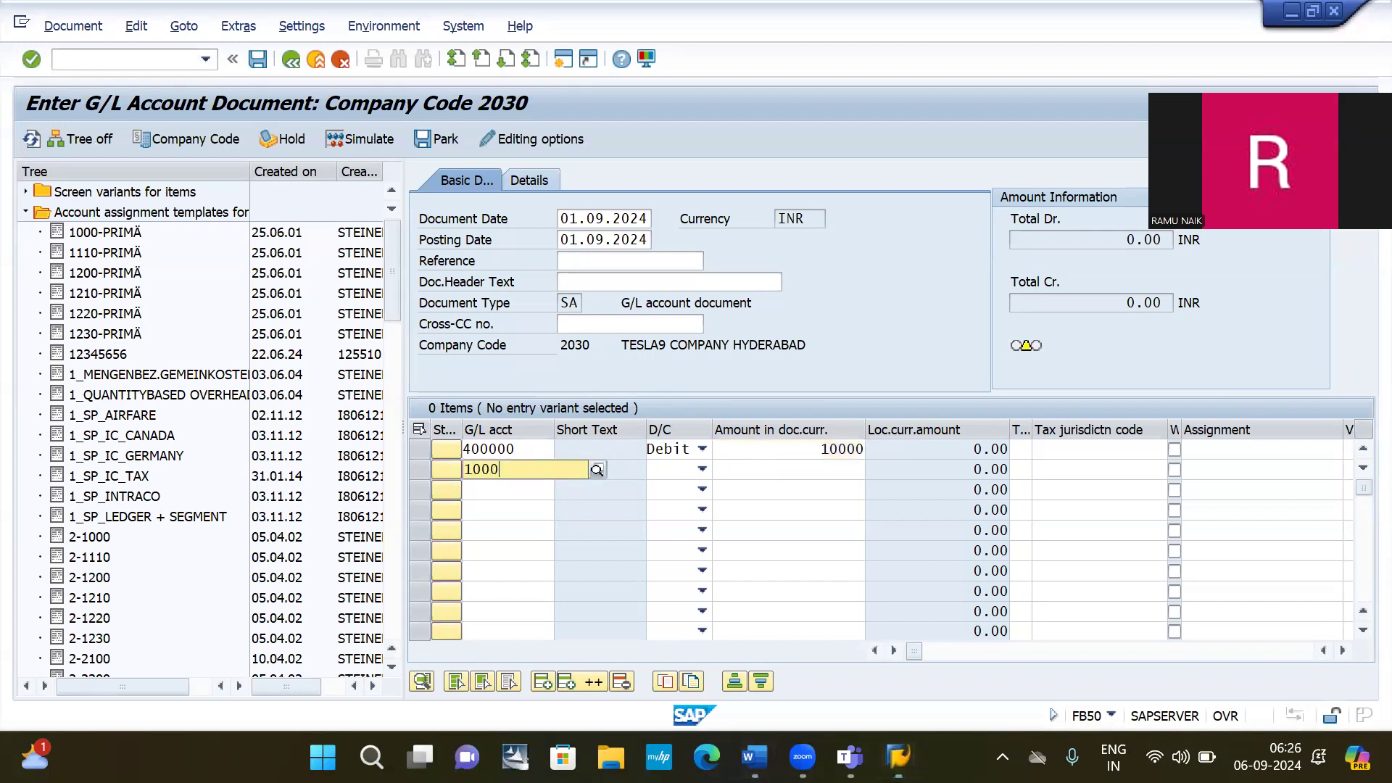
pyautogui.write('0')
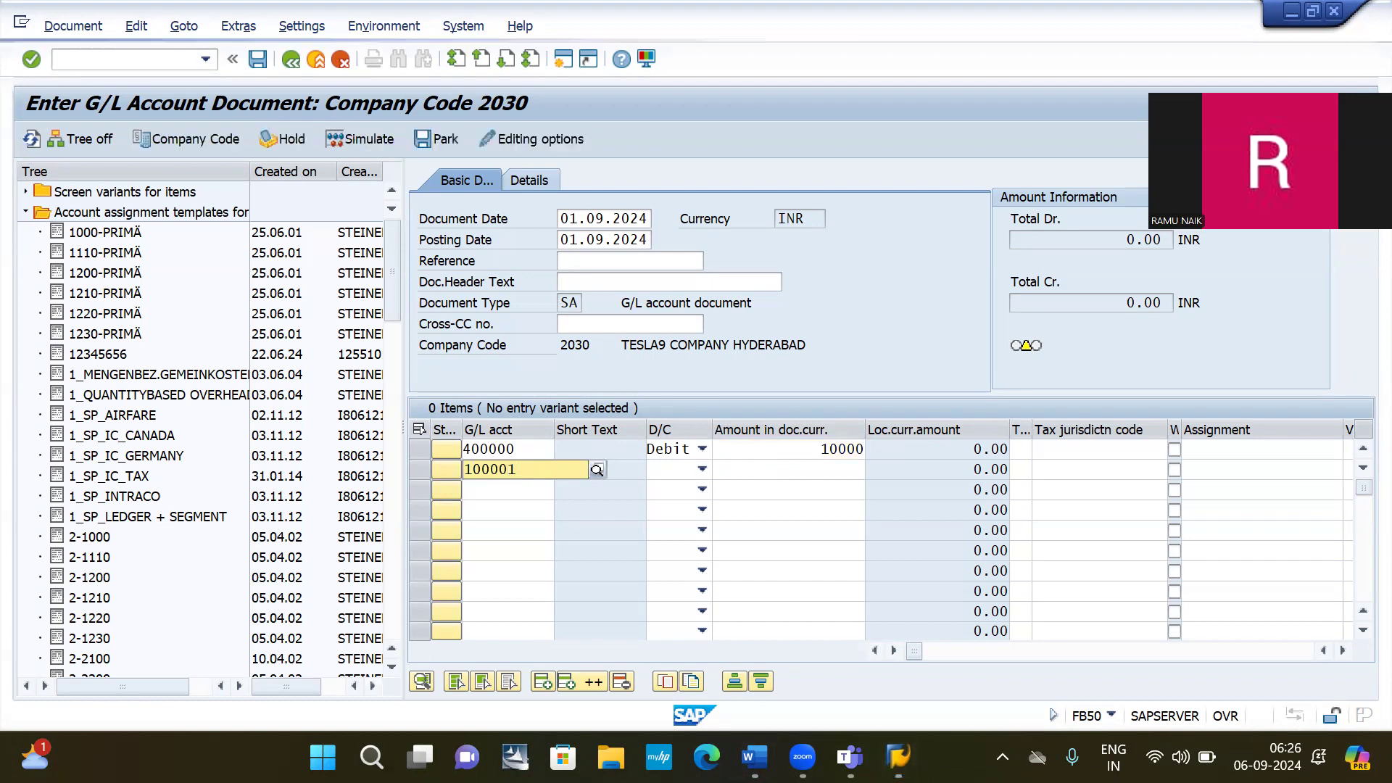
pyautogui.write('1')
pyautogui.press('Down')
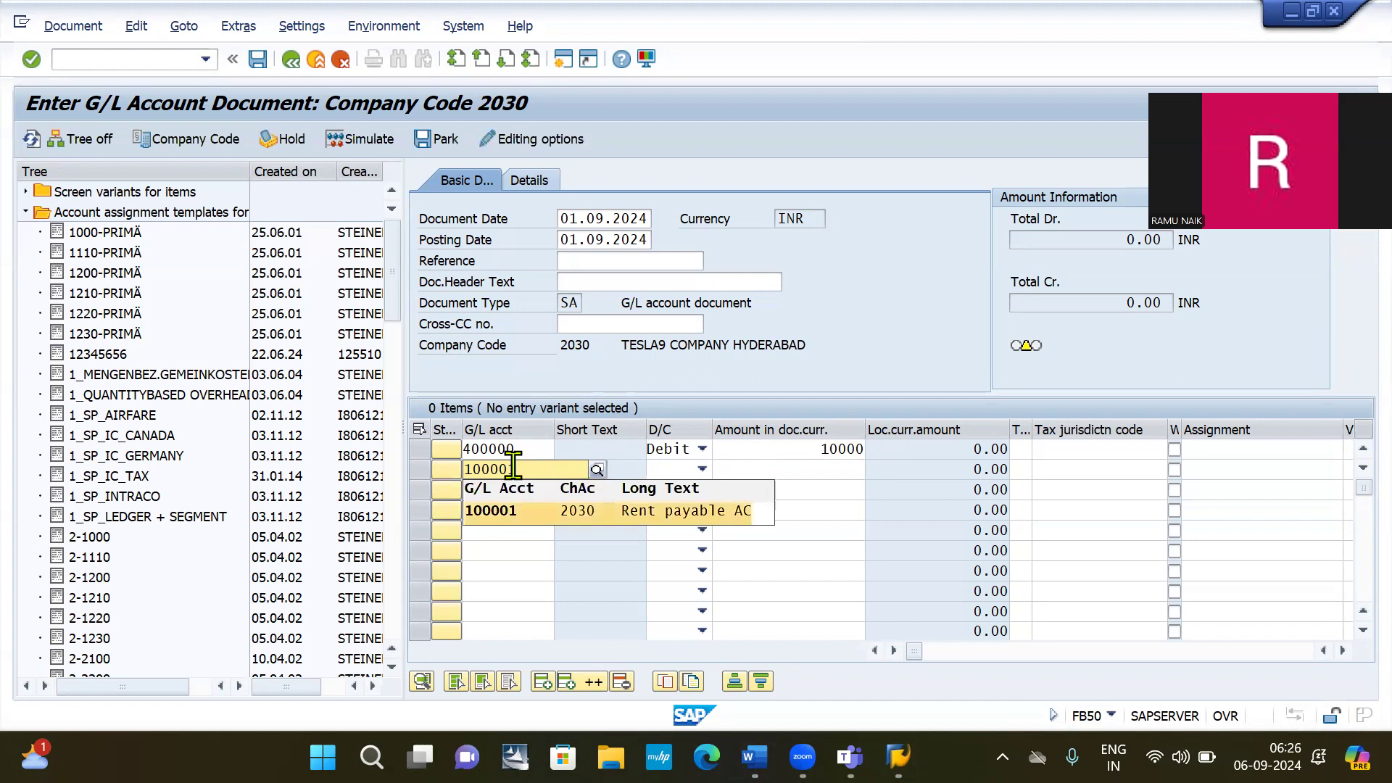
pyautogui.press('Return')
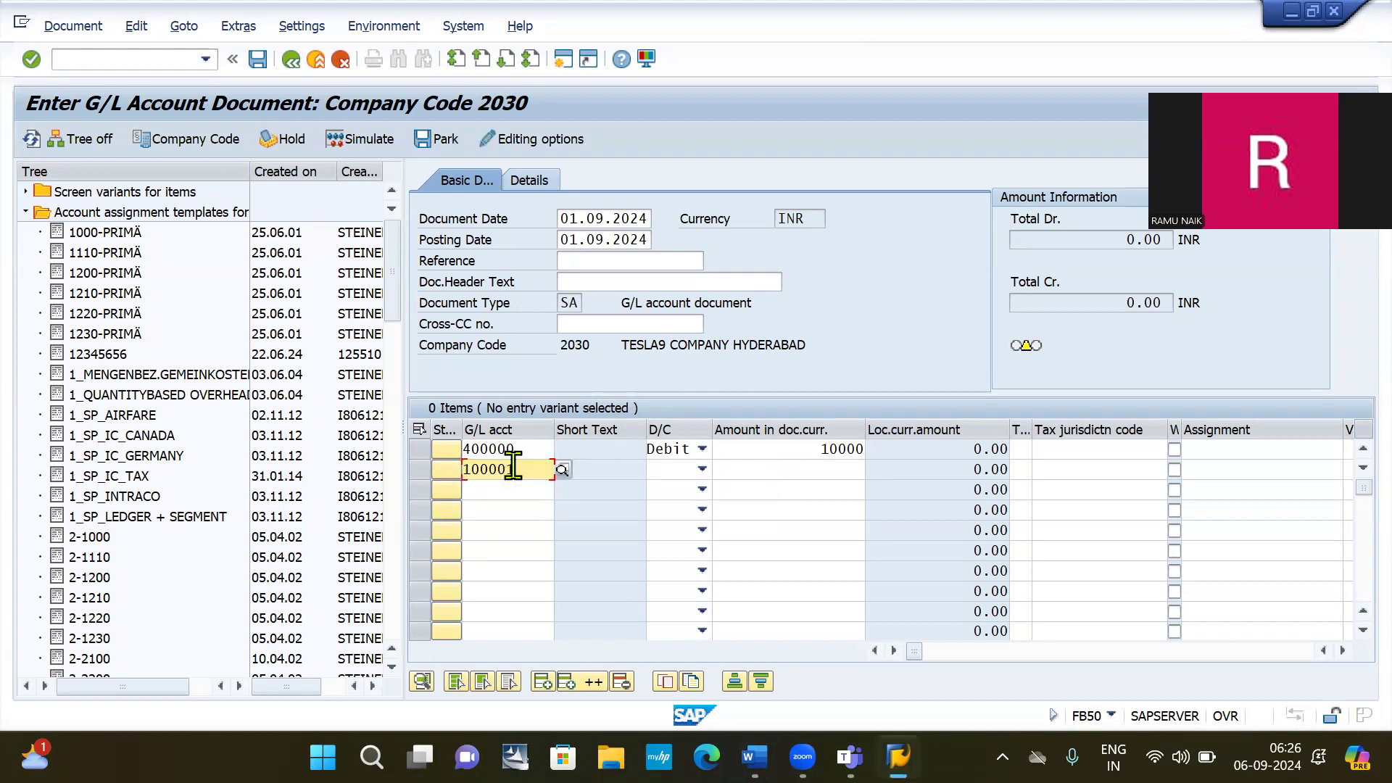
pyautogui.press('Tab')
pyautogui.press('Tab')
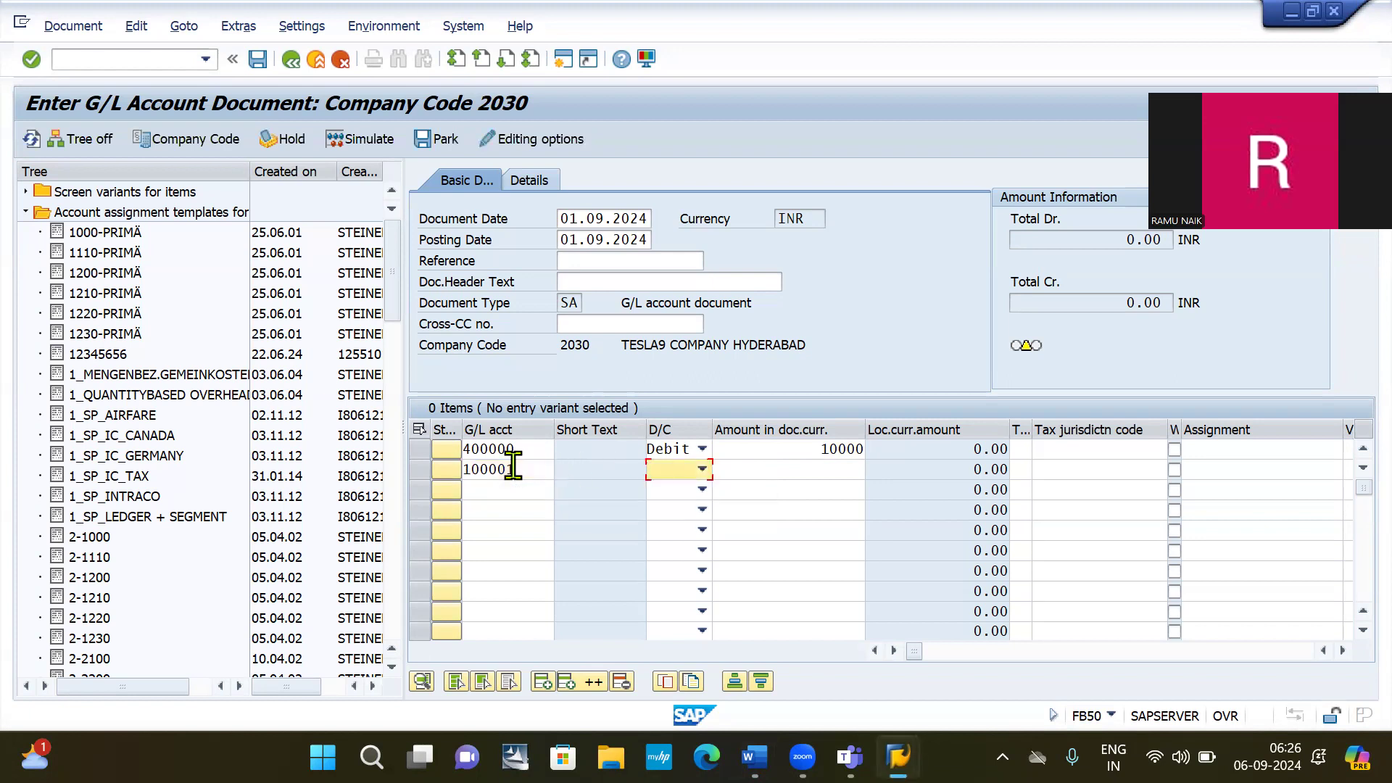
pyautogui.press('Tab')
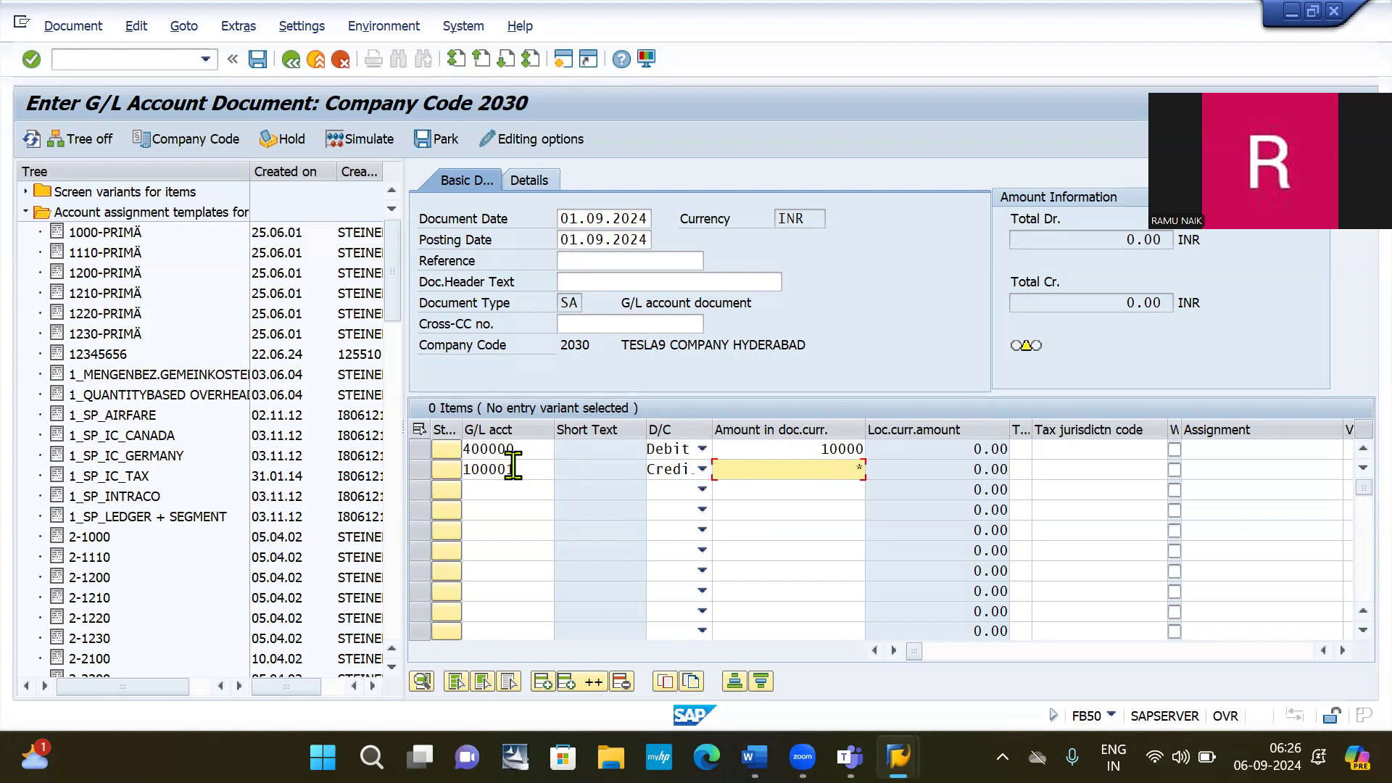
pyautogui.write('*')
pyautogui.press('Return')
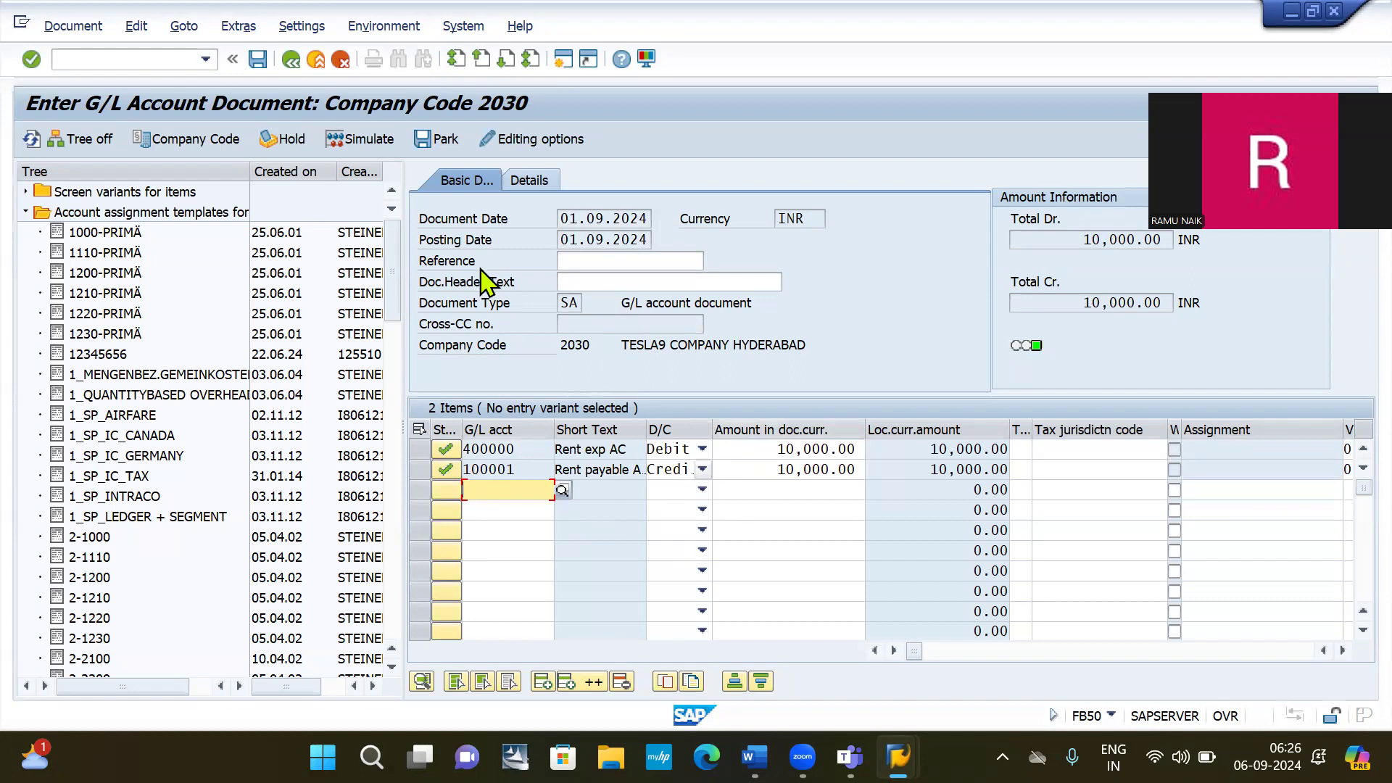
# Post the rent document and close the Company Code popup.
pyautogui.click(257, 61)
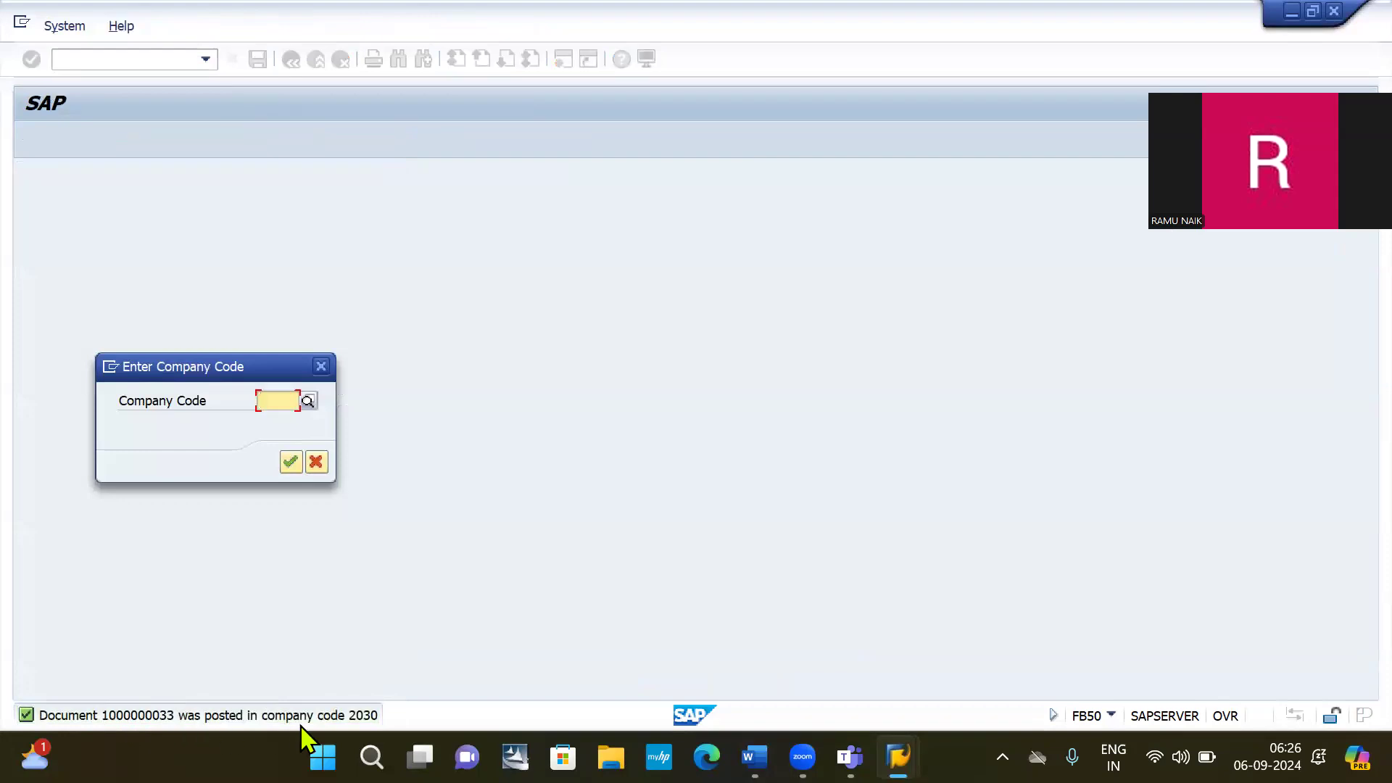
pyautogui.click(292, 463)
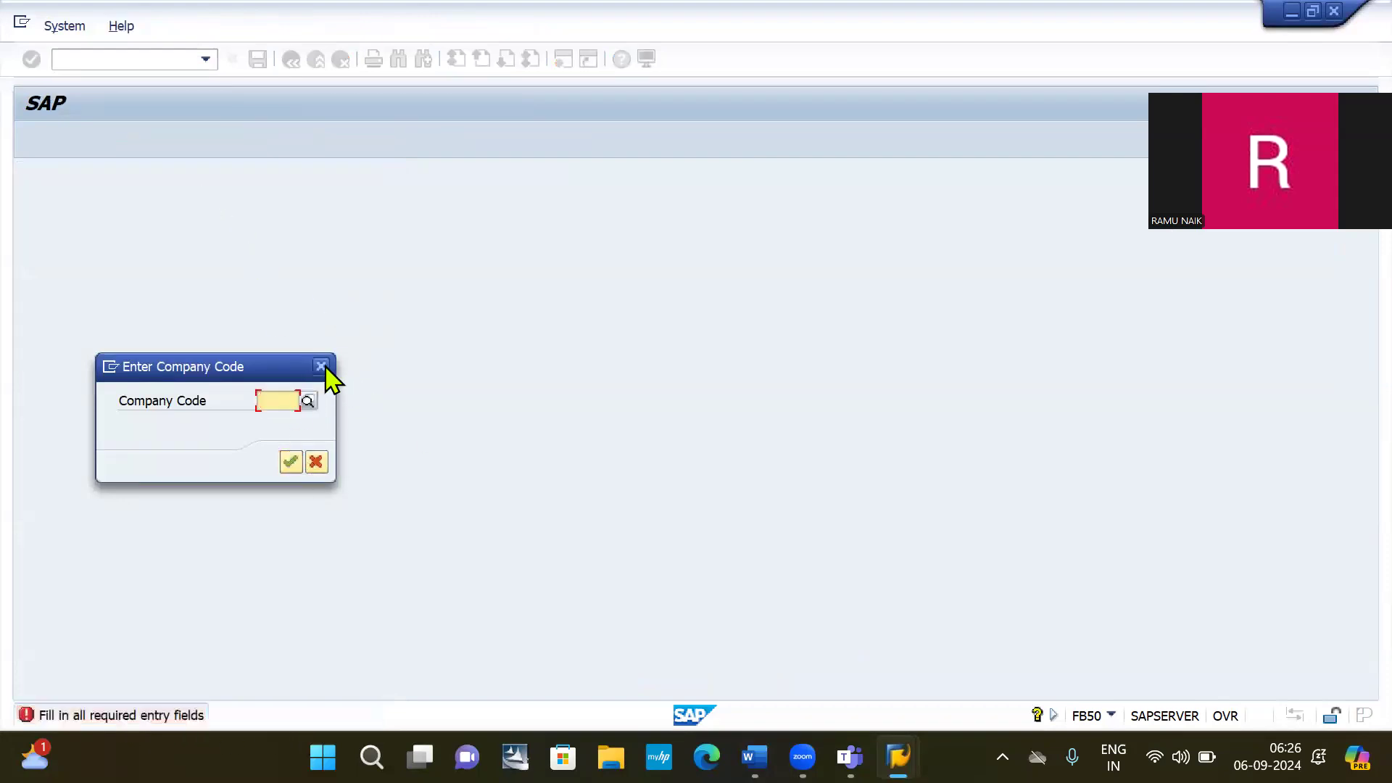
pyautogui.click(322, 367)
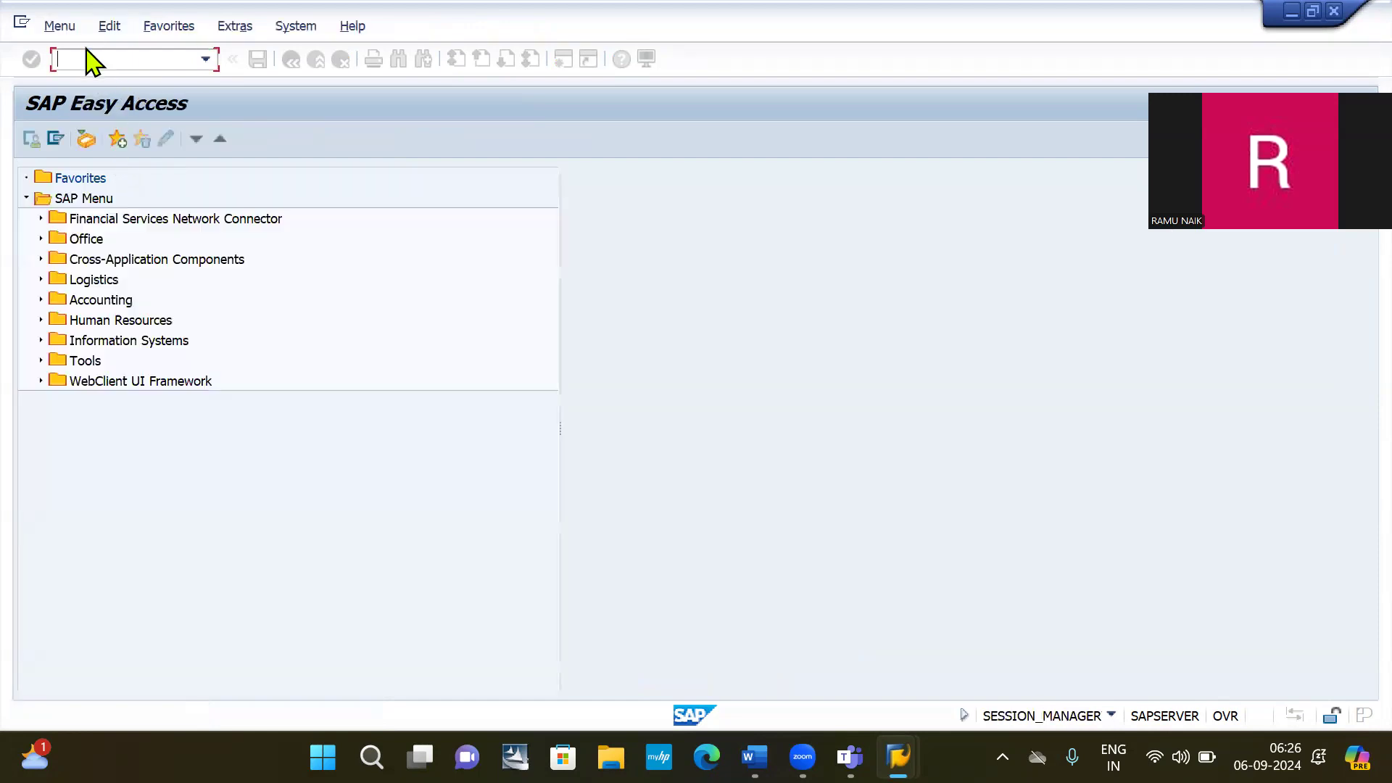
pyautogui.click(86, 58)
pyautogui.write('/NFB0')
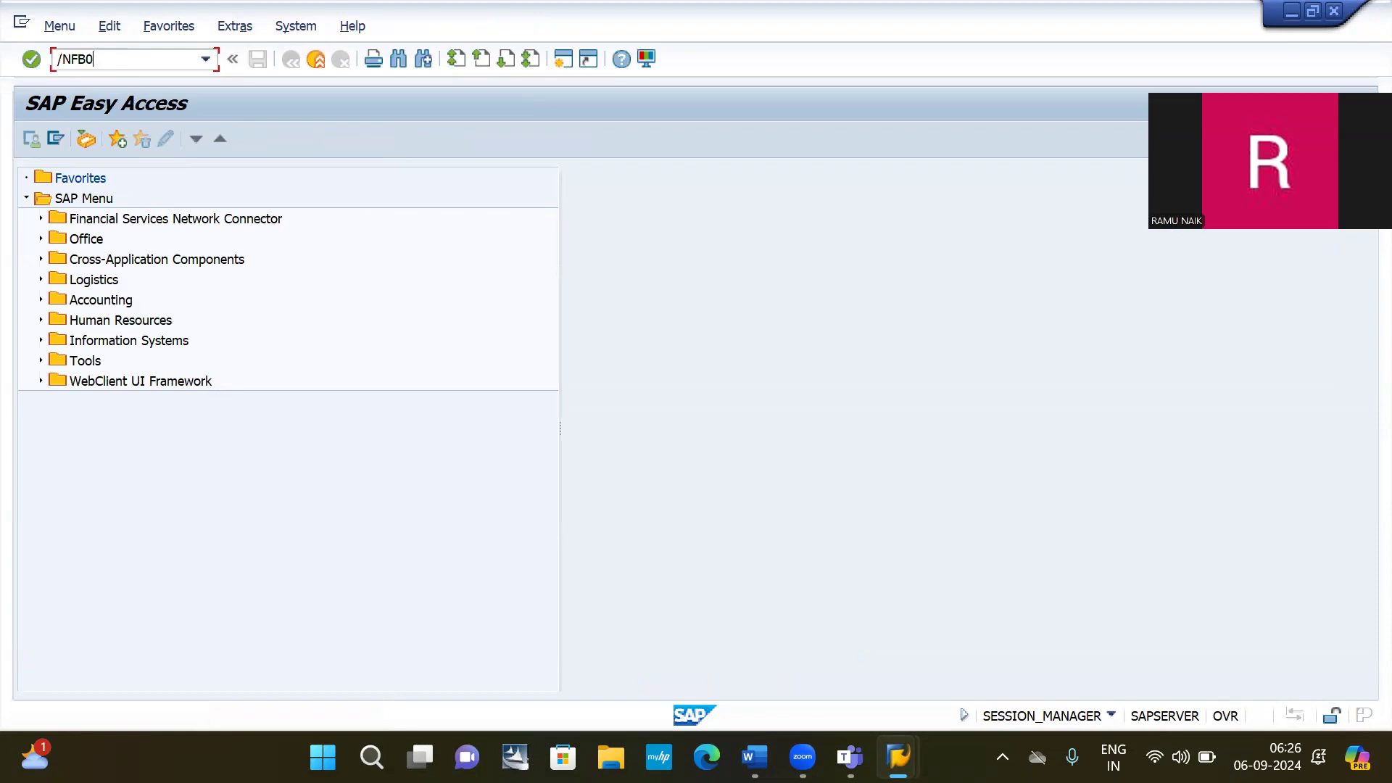
pyautogui.press('Return')
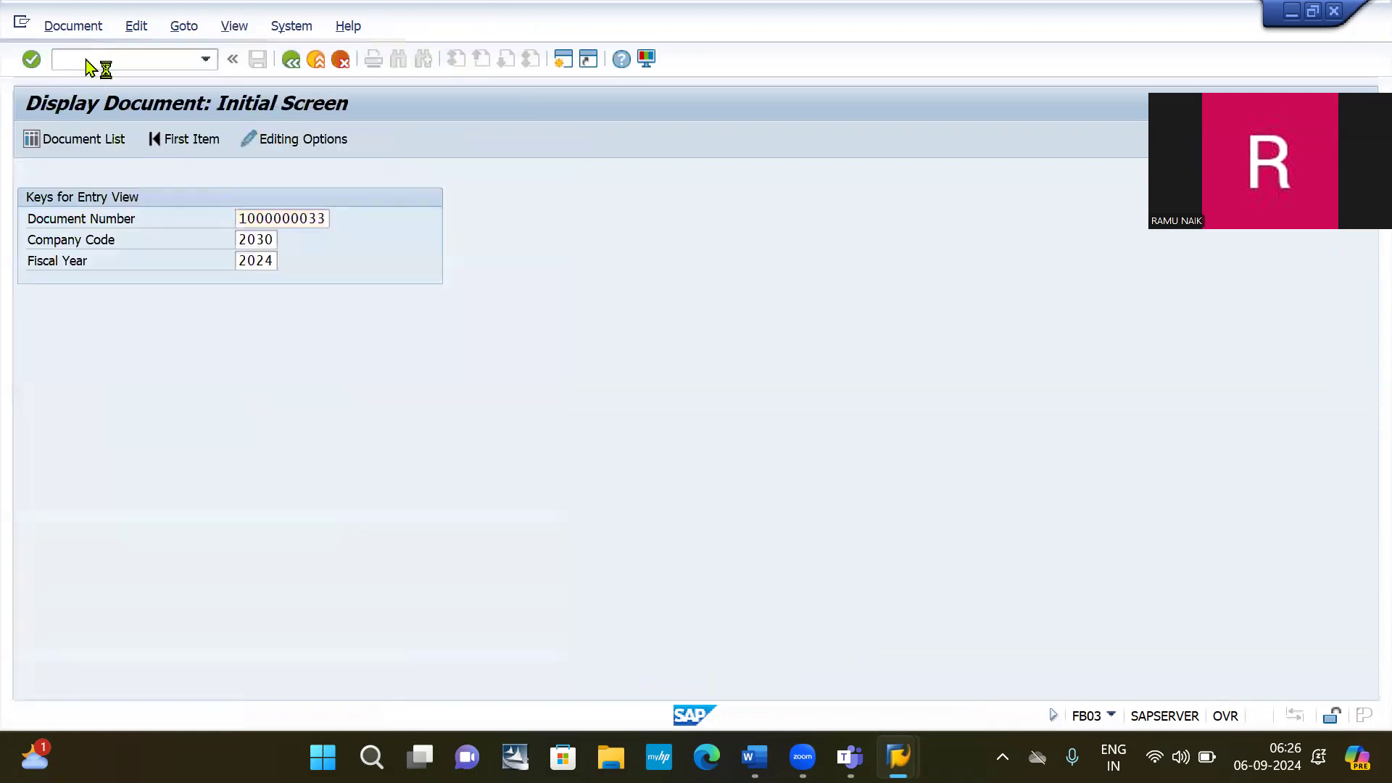
pyautogui.press('Return')
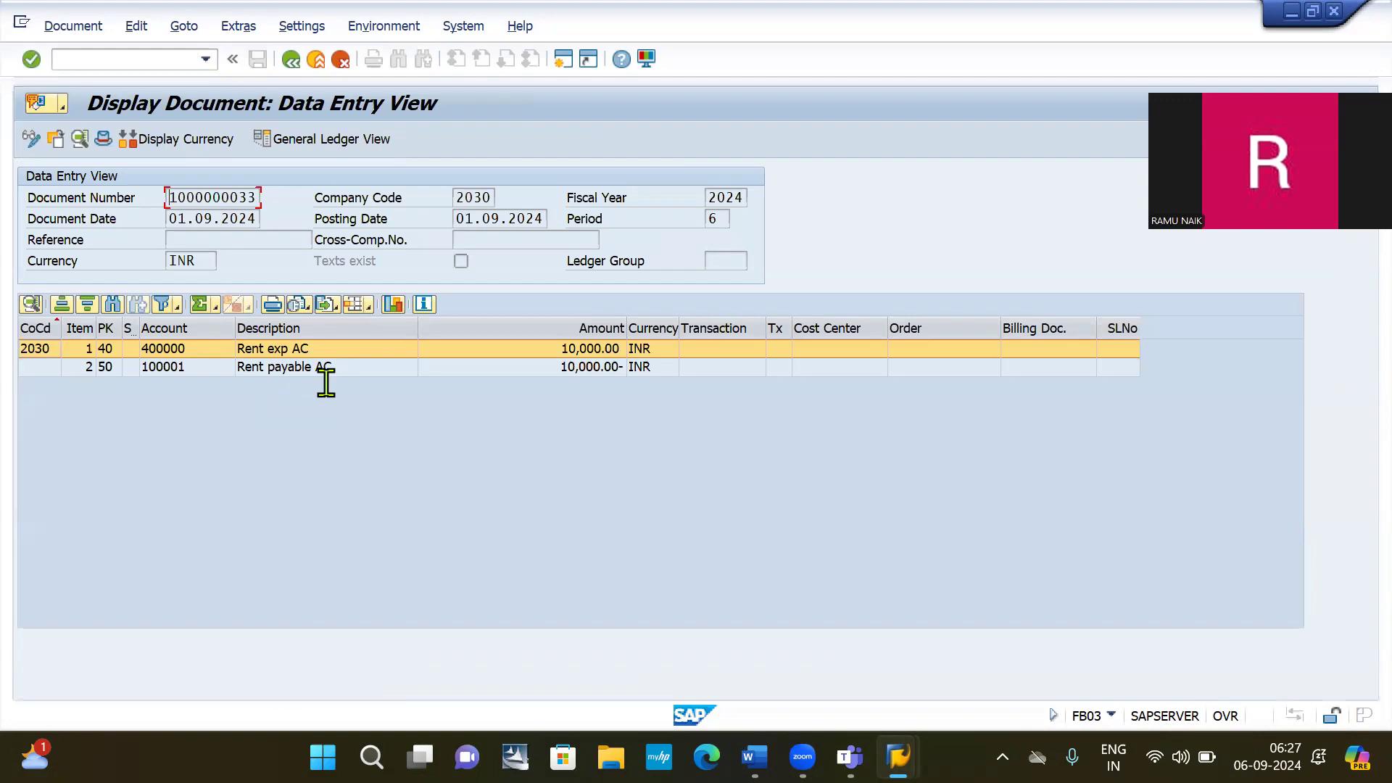
# Highlight 'open item is created' in the Word notes, then return to SAP.
pyautogui.hotkey('alt', 'Tab')
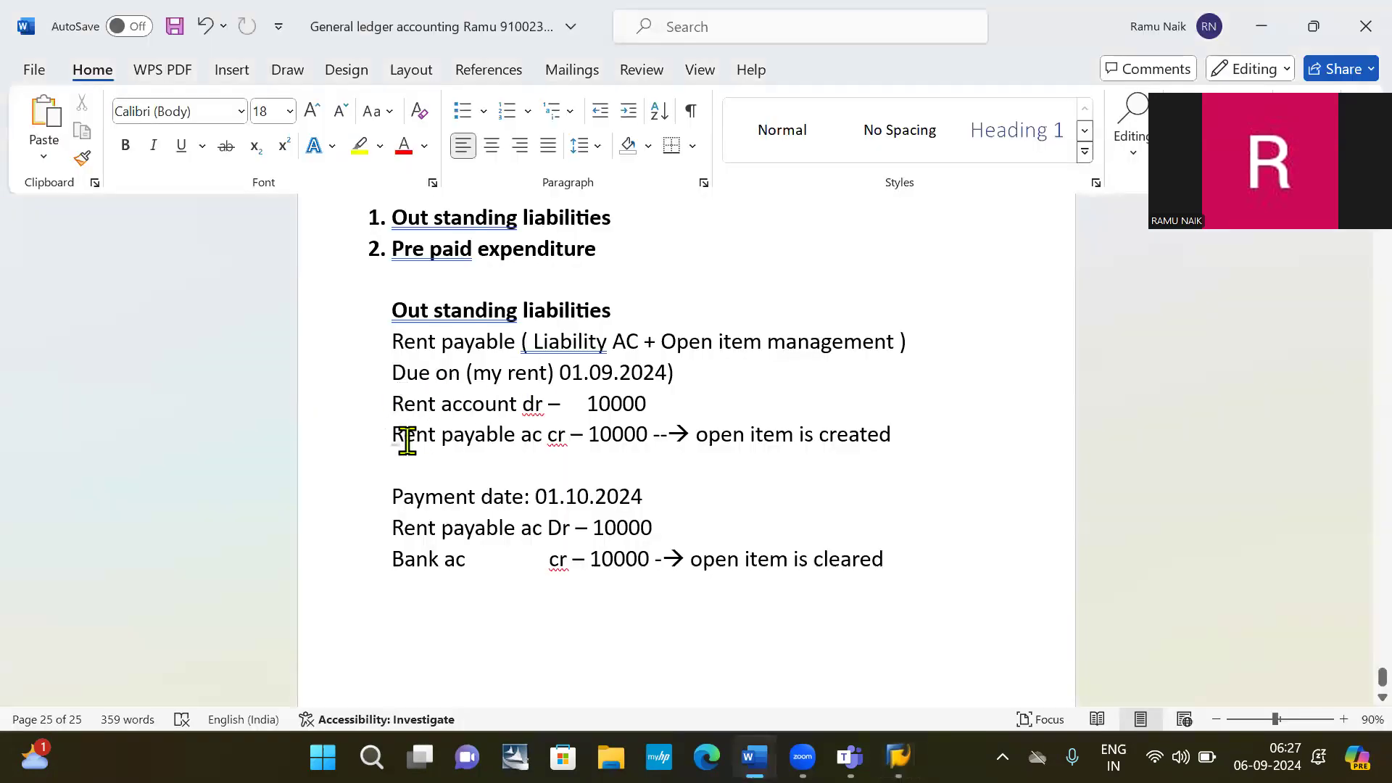
pyautogui.click(694, 435)
pyautogui.keyDown('shift'); pyautogui.click(894, 439); pyautogui.keyUp('shift')
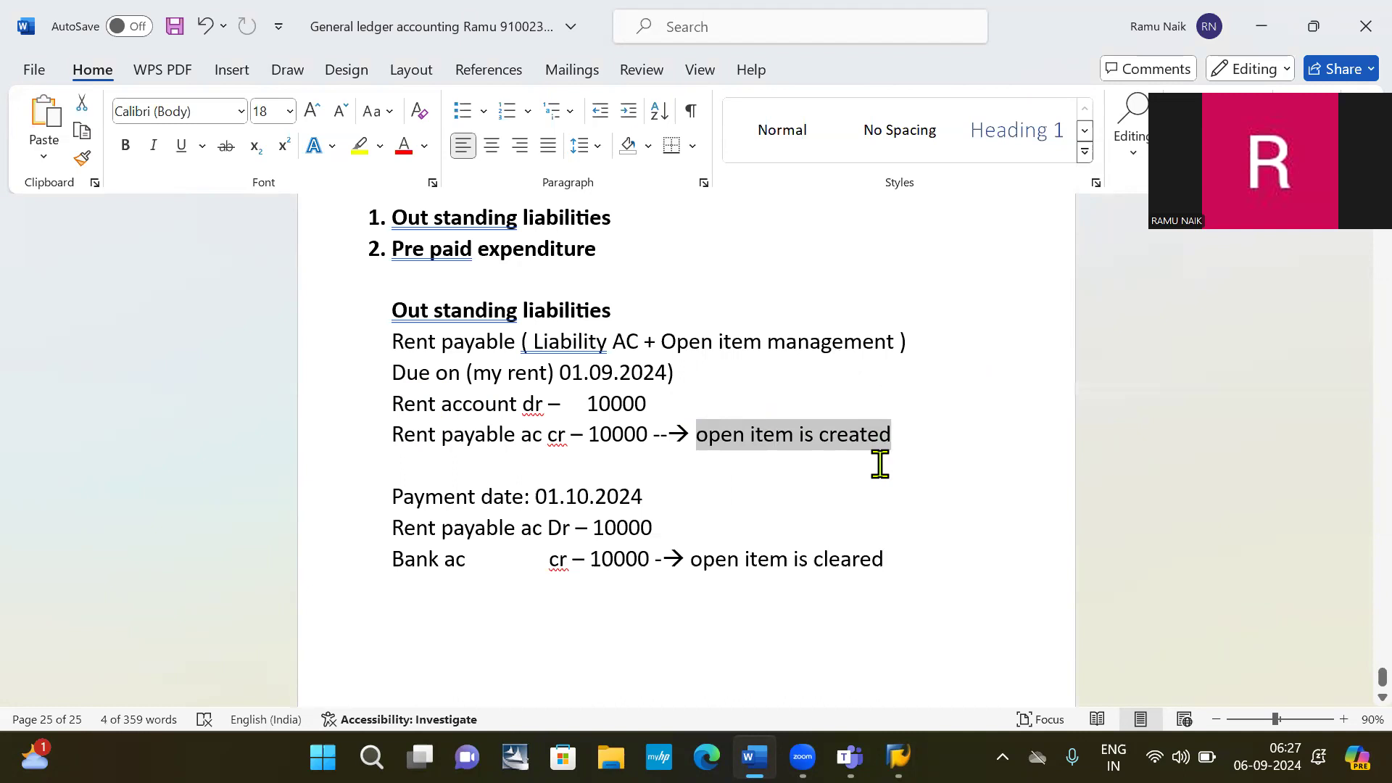
pyautogui.hotkey('alt', 'Tab')
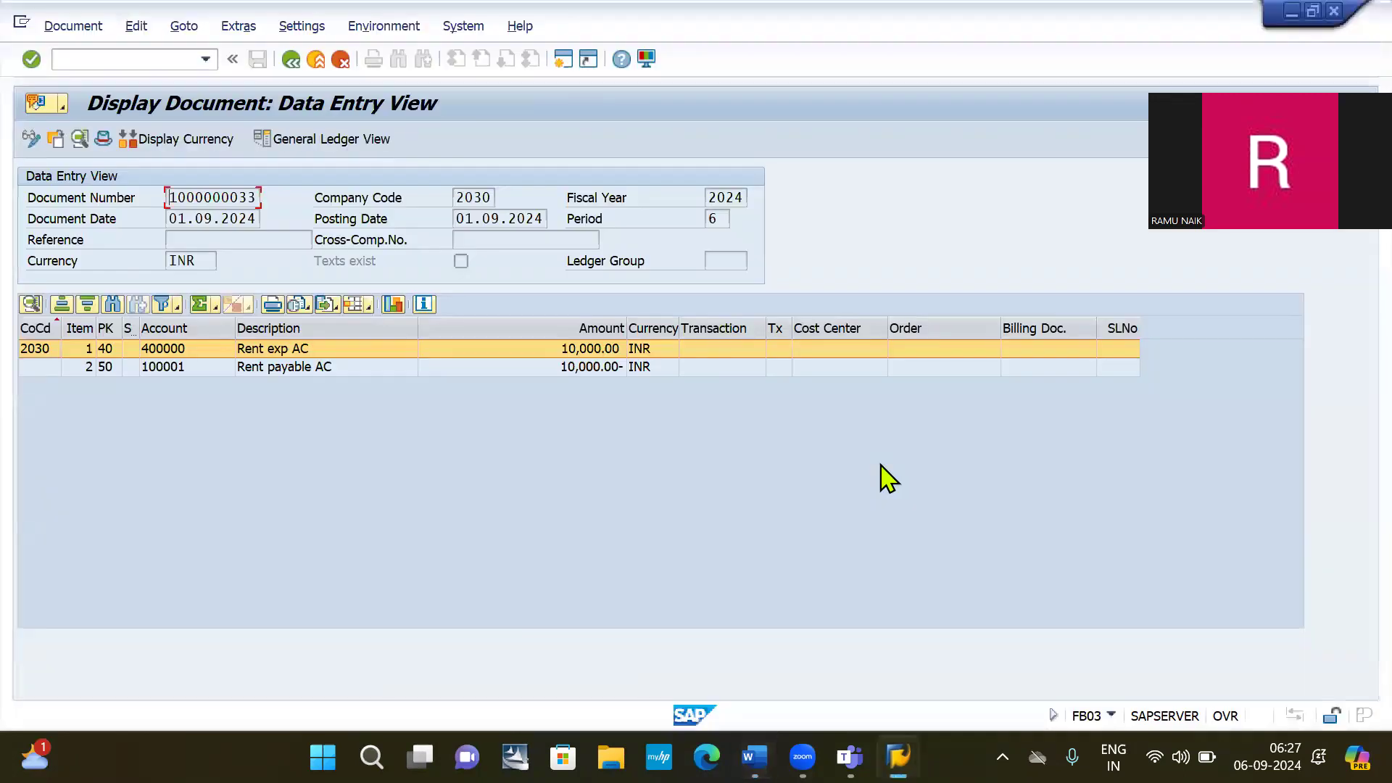
pyautogui.click(102, 58)
# Run FBL3N and execute the open-item list for account 100001 in company code 2030.
pyautogui.write('/NFBL3N')
pyautogui.press('Return')
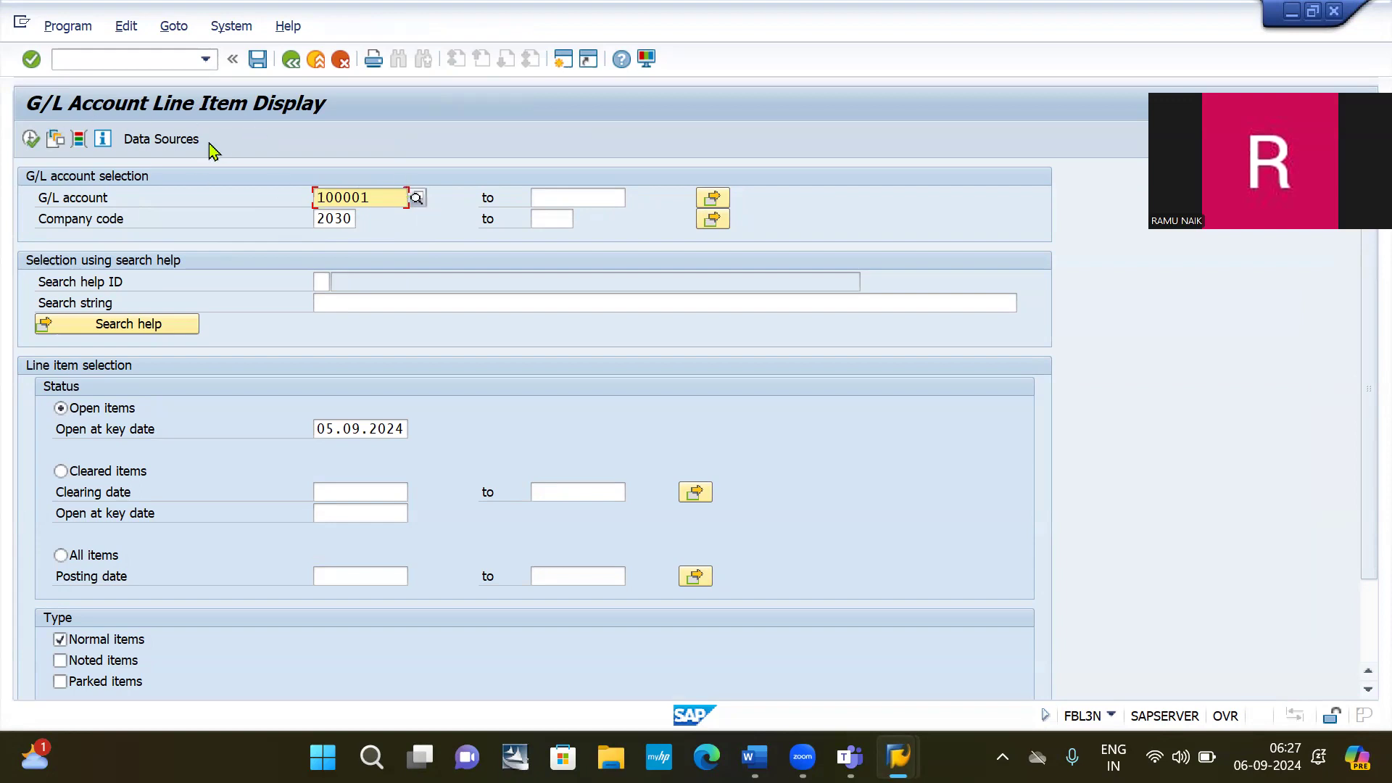
pyautogui.click(30, 139)
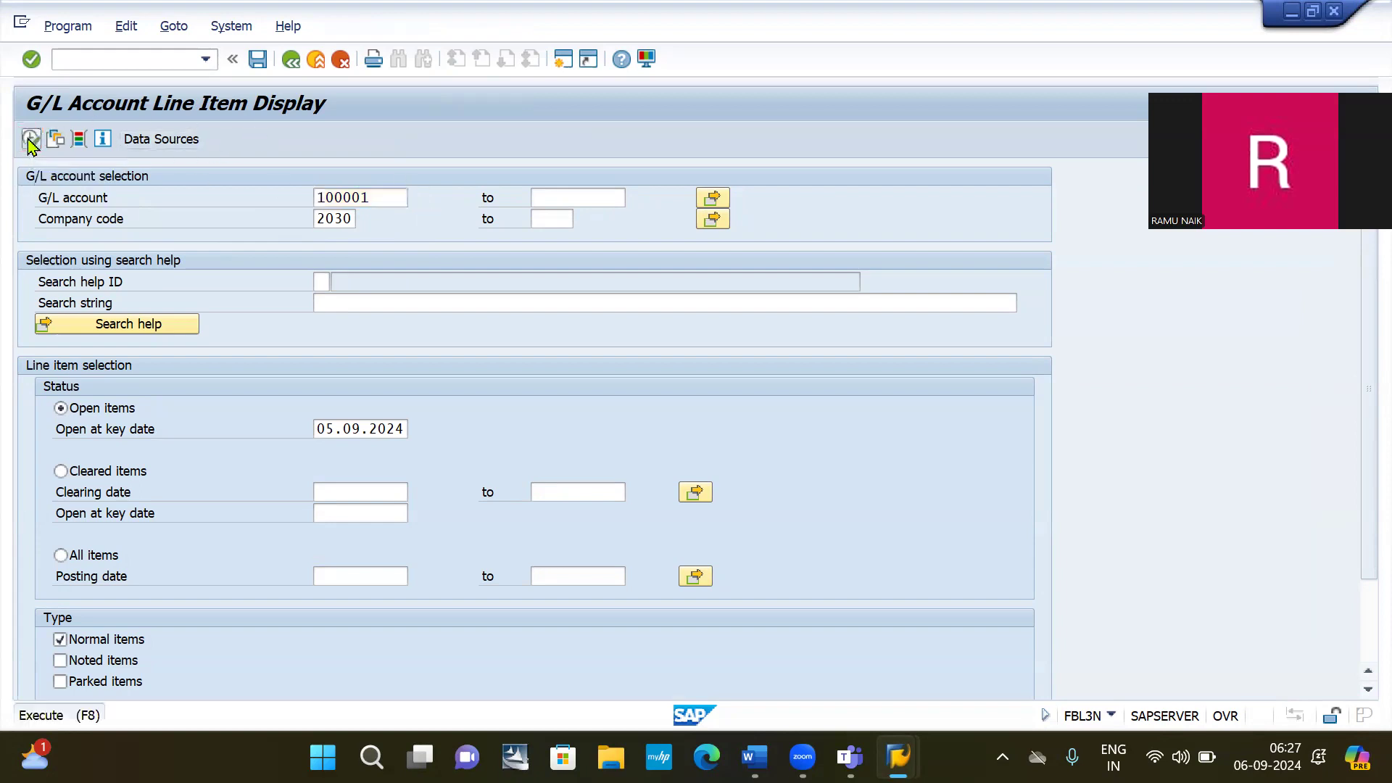
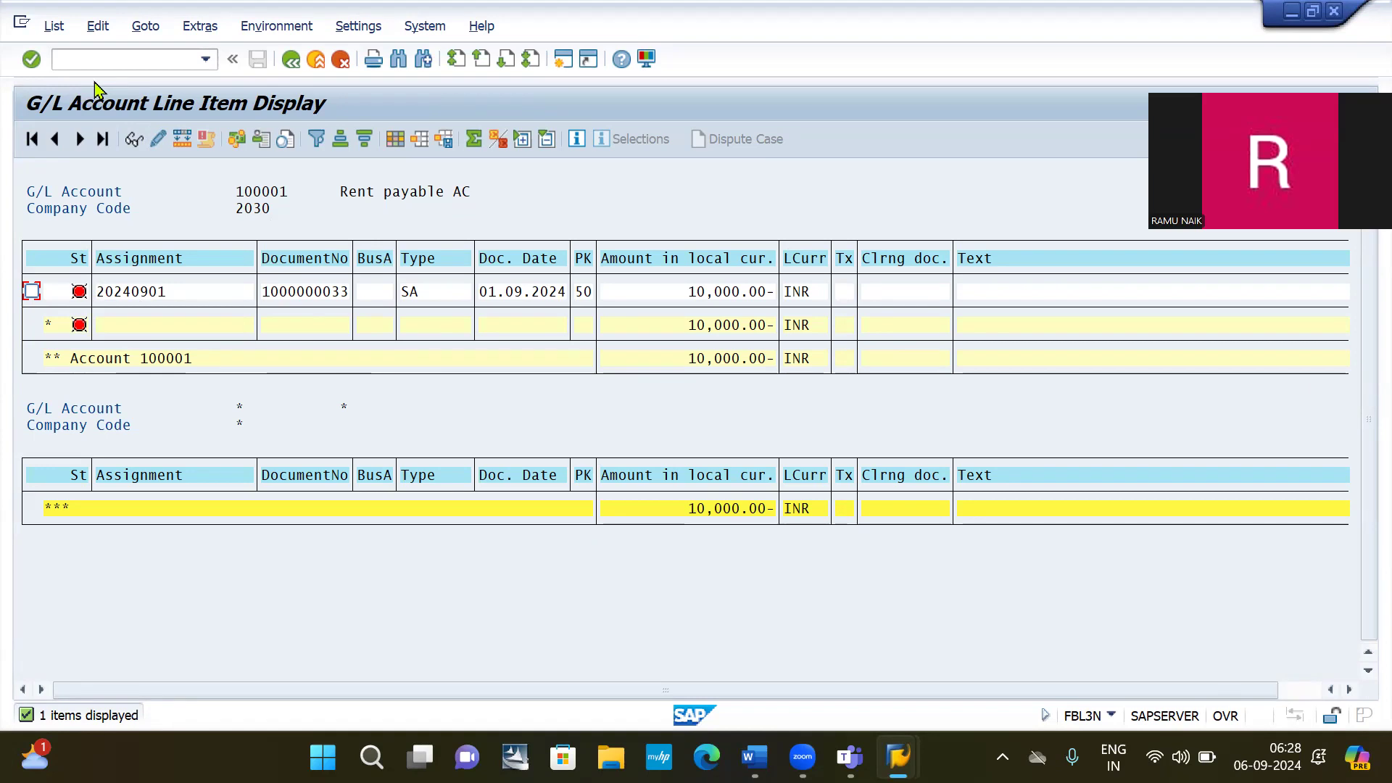
# Switch to the Word notes and start a new left-aligned line below the Bank ac entry.
pyautogui.click(113, 62)
pyautogui.hotkey('alt', 'Tab')
pyautogui.hotkey('alt', 'Tab')
pyautogui.hotkey('alt', 'shift', 'Tab')
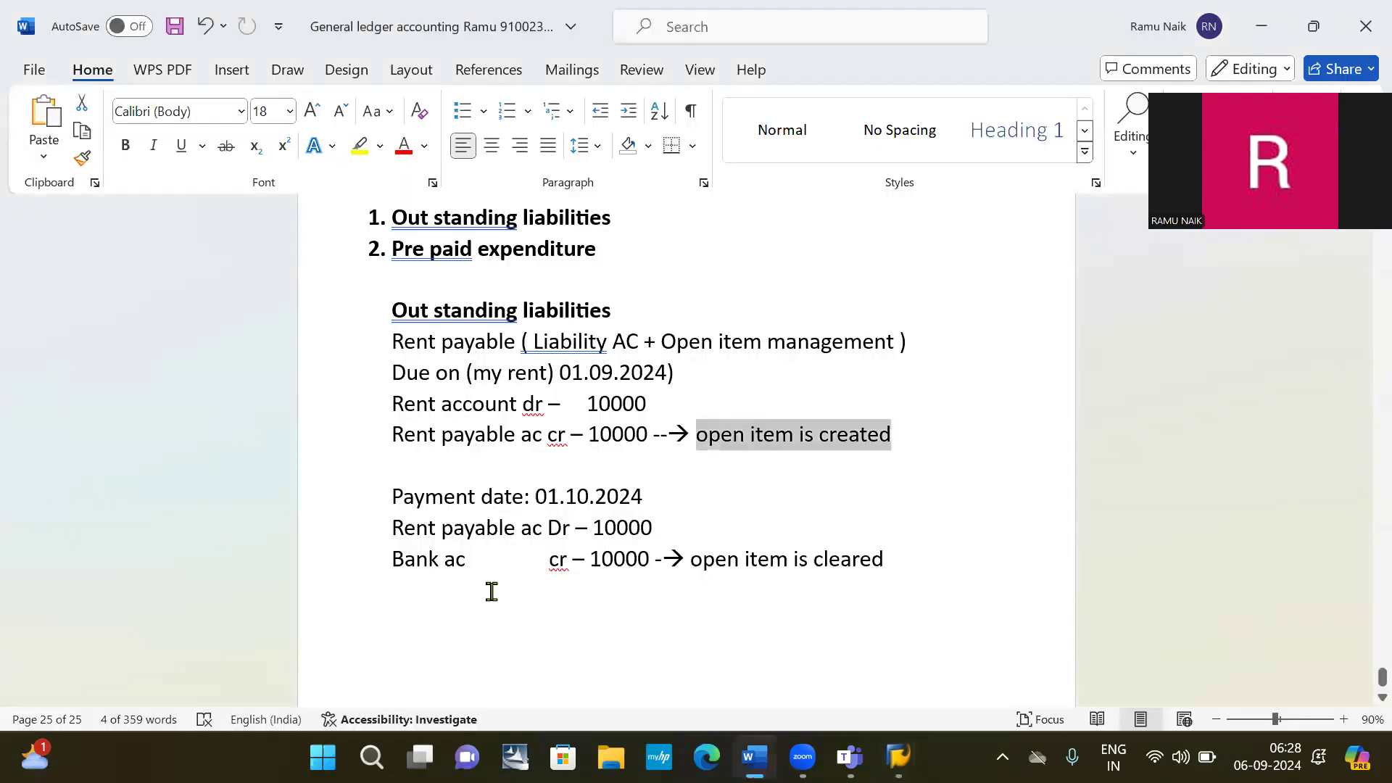
pyautogui.click(424, 611)
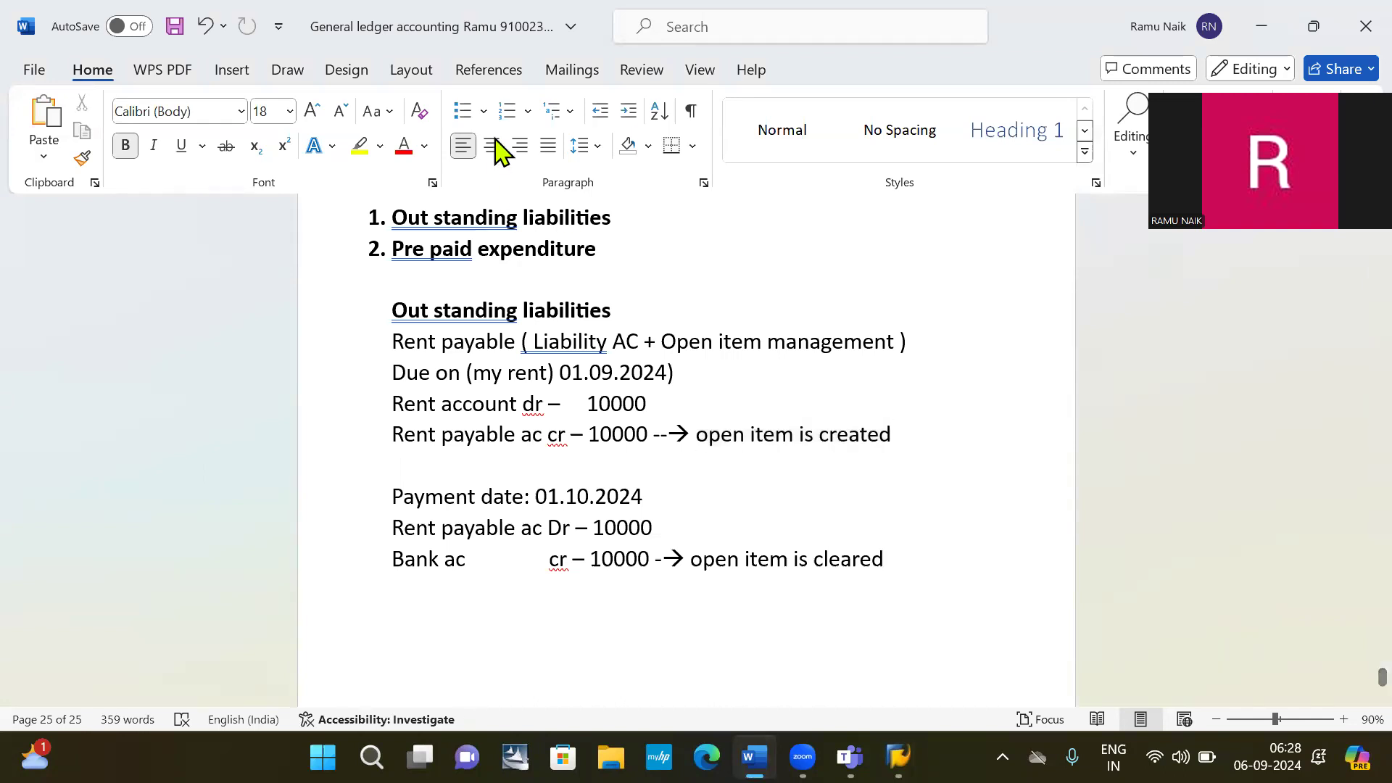
pyautogui.press('Tab')
pyautogui.press('Tab')
pyautogui.press('Tab')
pyautogui.press('Tab')
pyautogui.press('Tab')
pyautogui.press('Tab')
pyautogui.hotkey('ctrl', 'j')
pyautogui.click(469, 149)
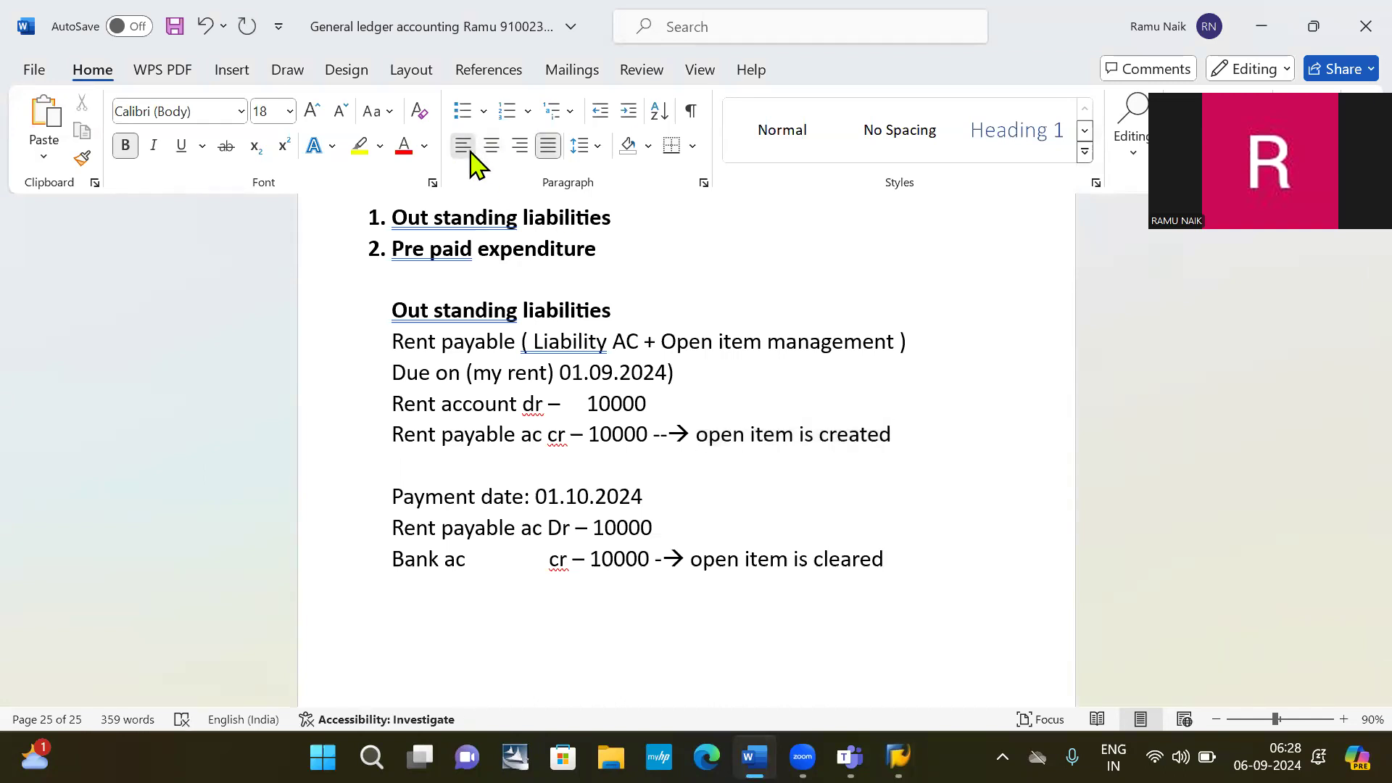
pyautogui.press('BackSpace')
pyautogui.press('BackSpace')
pyautogui.press('BackSpace')
pyautogui.press('BackSpace')
pyautogui.press('BackSpace')
pyautogui.press('BackSpace')
pyautogui.press('BackSpace')
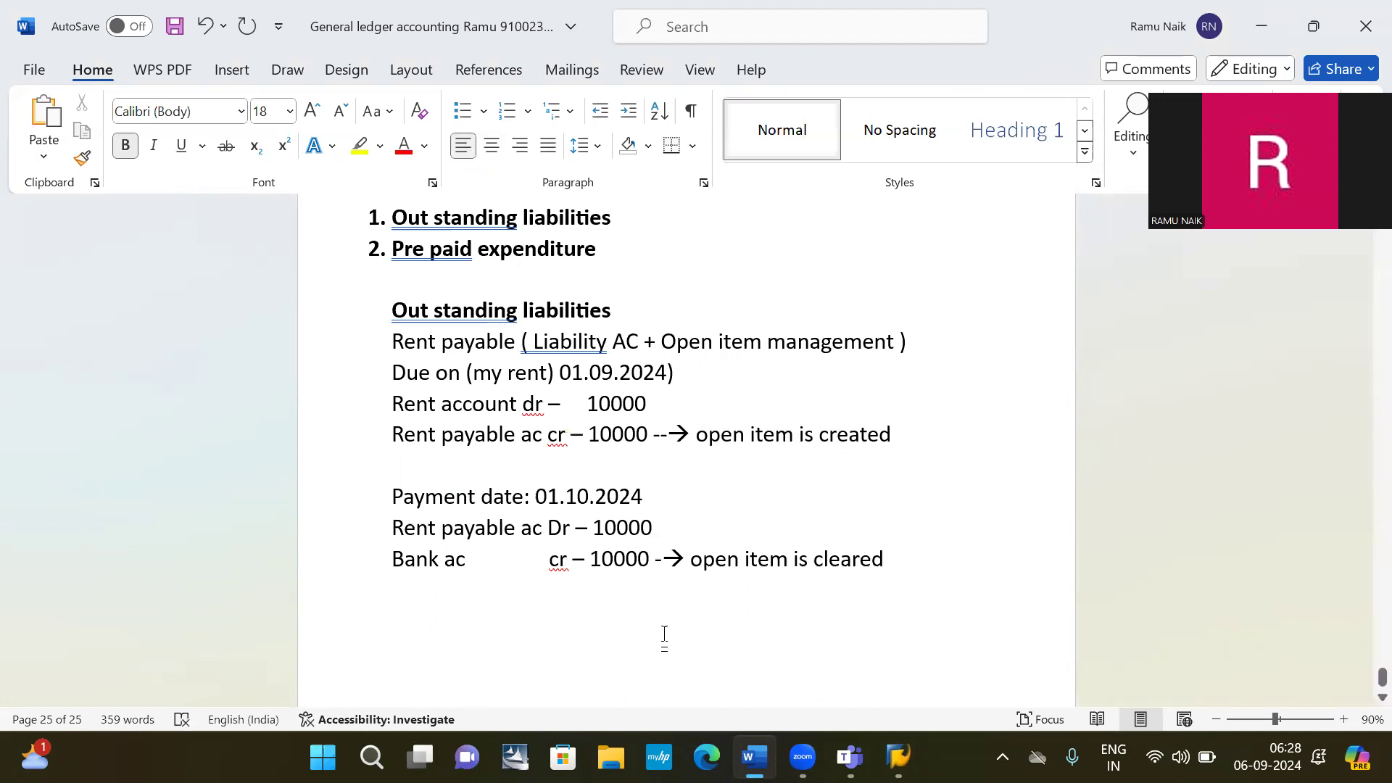
# Add the note 'To select and pay the open item: F-07', then return to SAP.
pyautogui.write('To s')
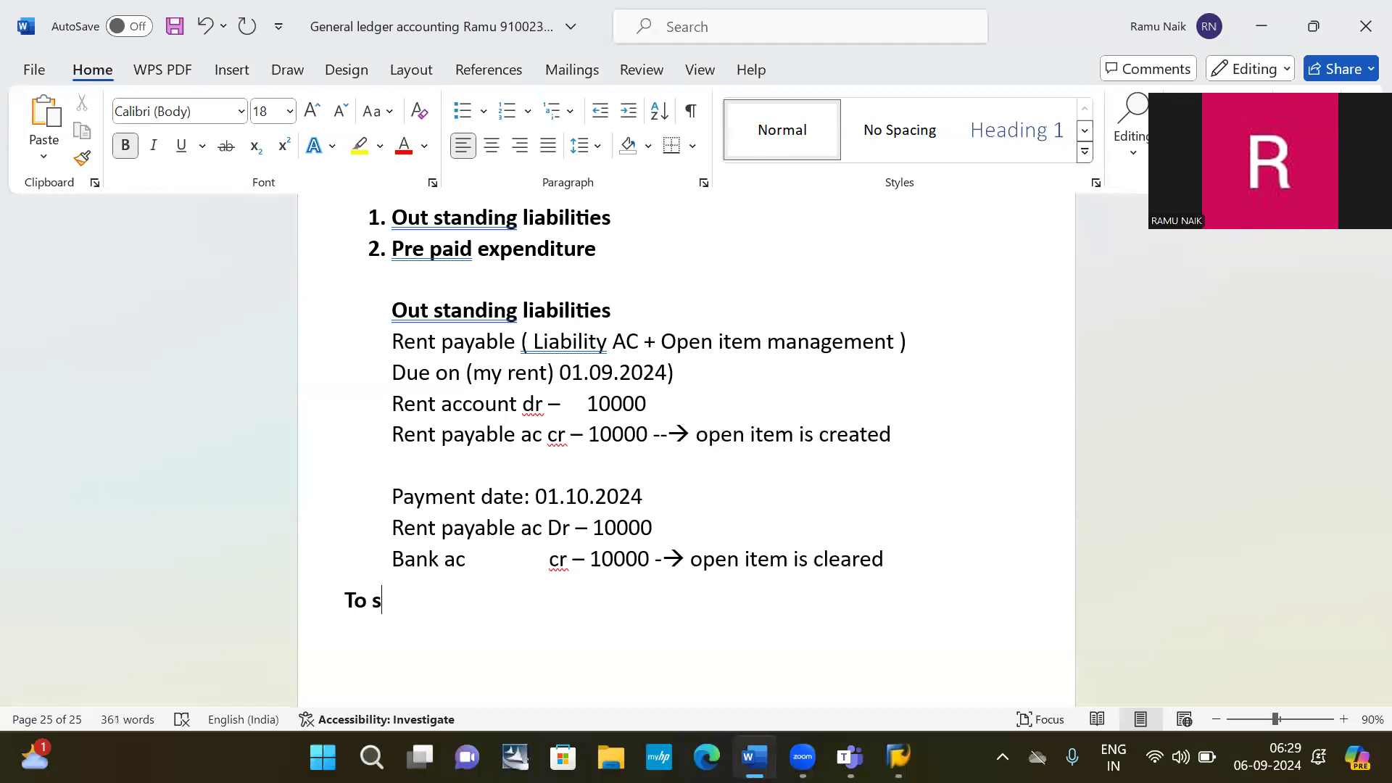
pyautogui.write('elect and')
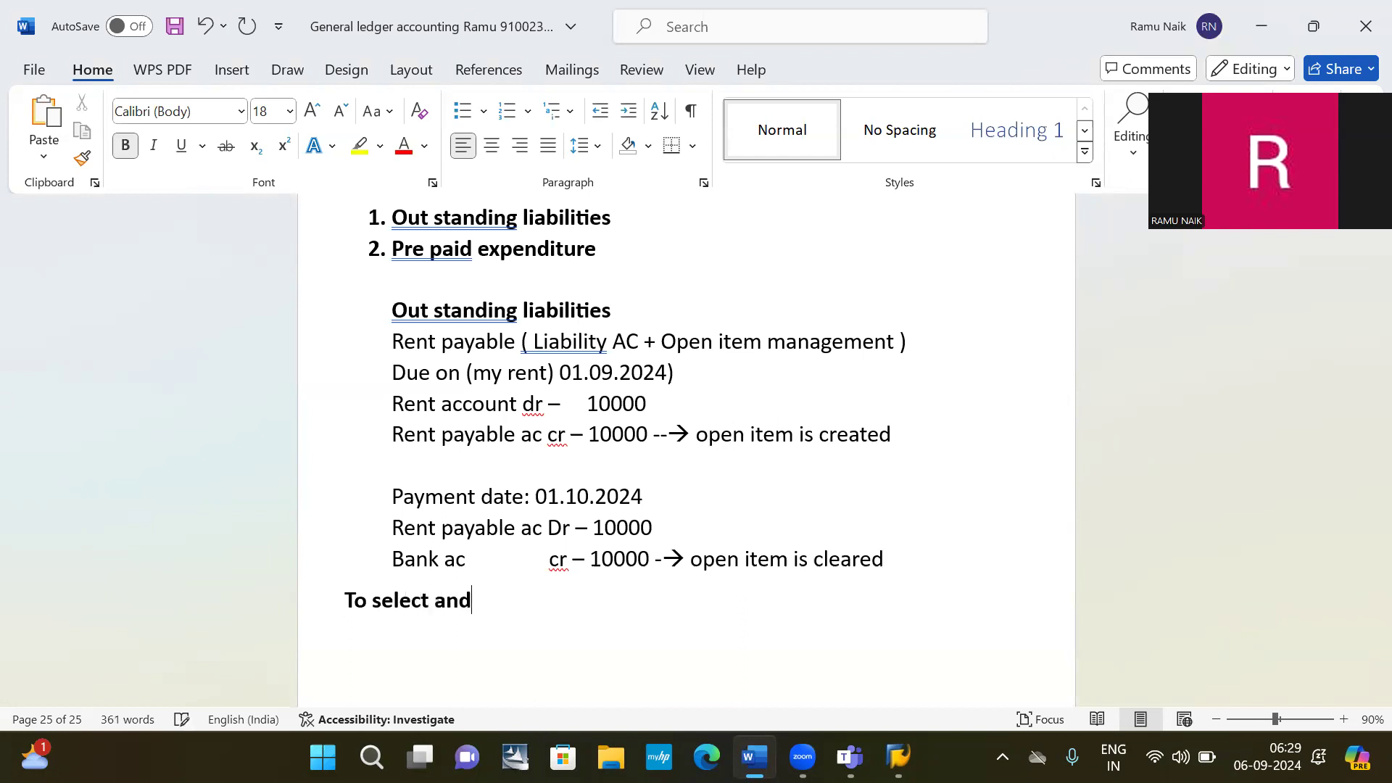
pyautogui.write(' pay the p')
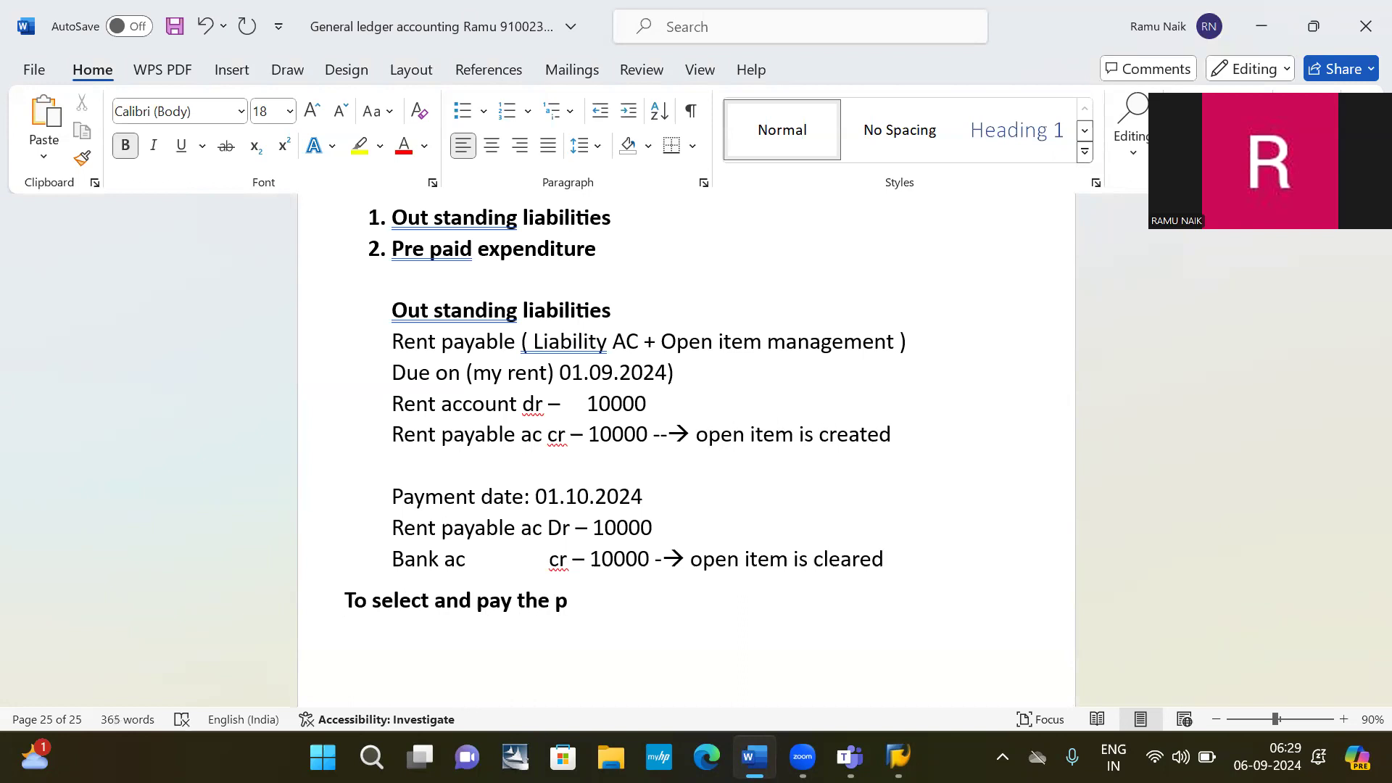
pyautogui.press('BackSpace')
pyautogui.write('open item')
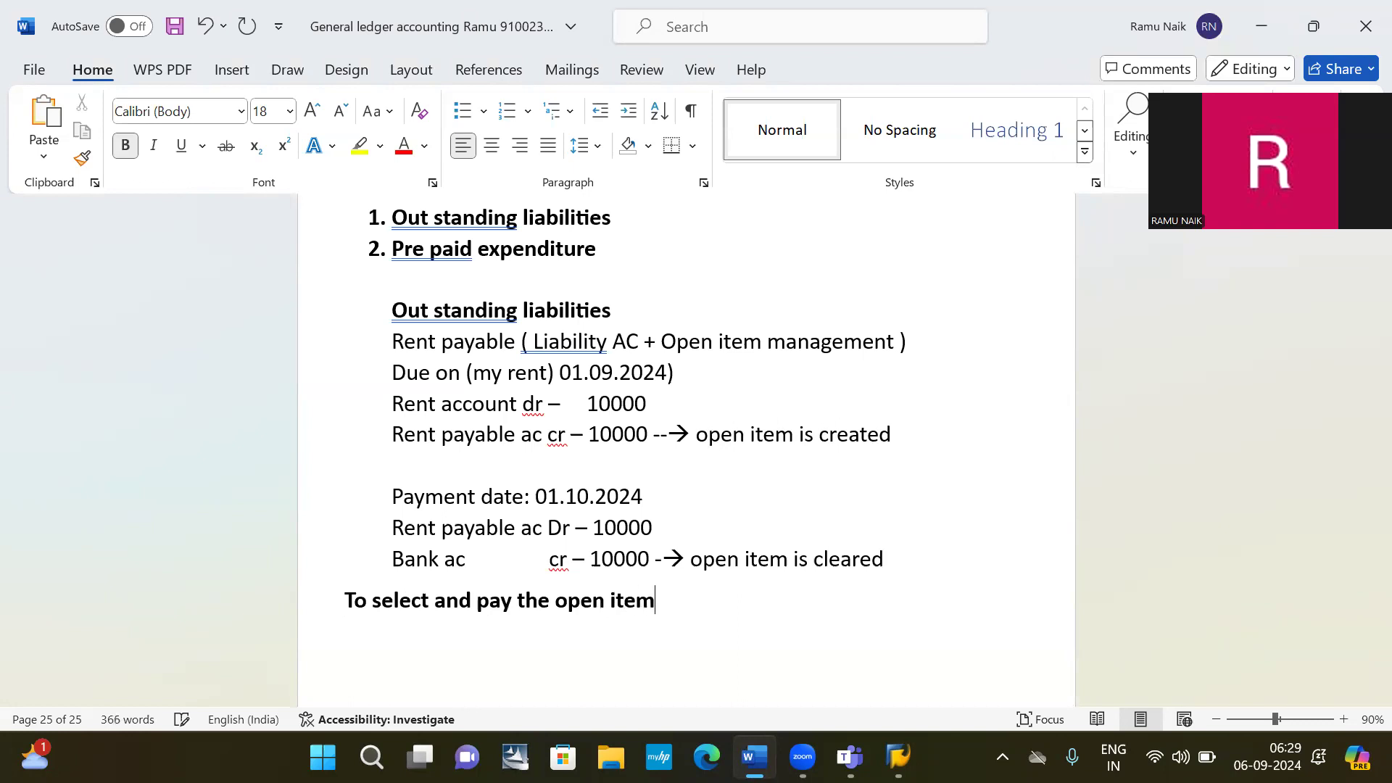
pyautogui.write(': F-07')
pyautogui.press('Return')
pyautogui.moveTo(899, 757)
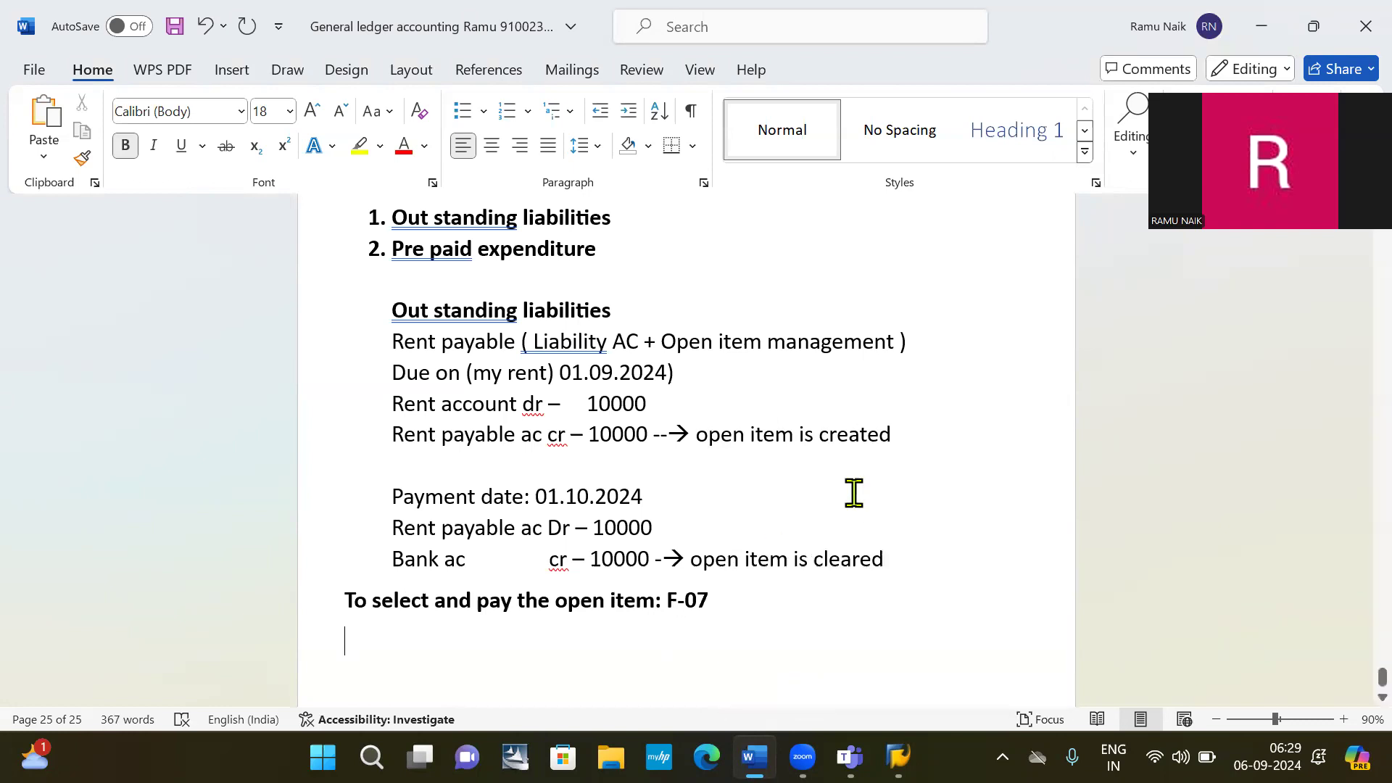
pyautogui.hotkey('alt', 'Tab')
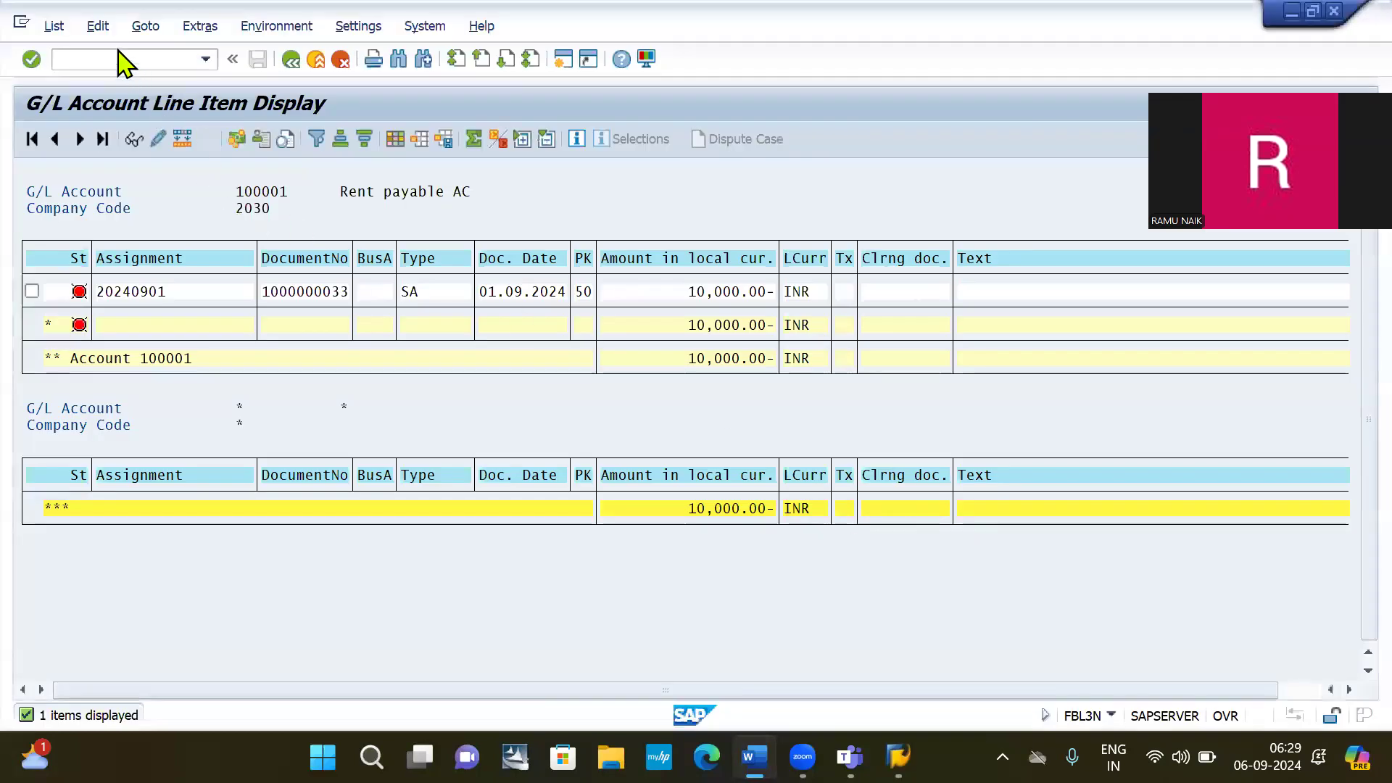
# Start F-07 and set both document and posting dates to 01102024.
pyautogui.click(111, 58)
pyautogui.write('/')
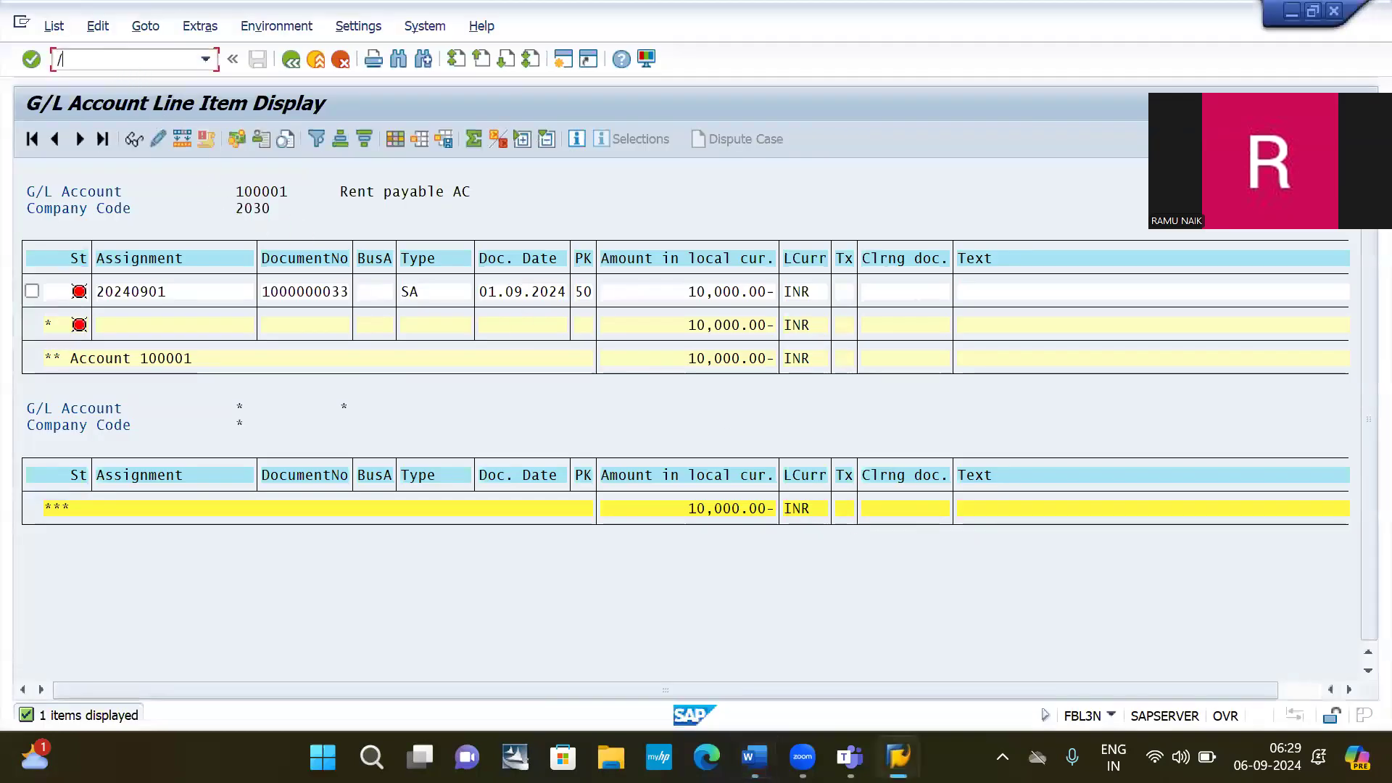
pyautogui.write('NF-07')
pyautogui.press('Return')
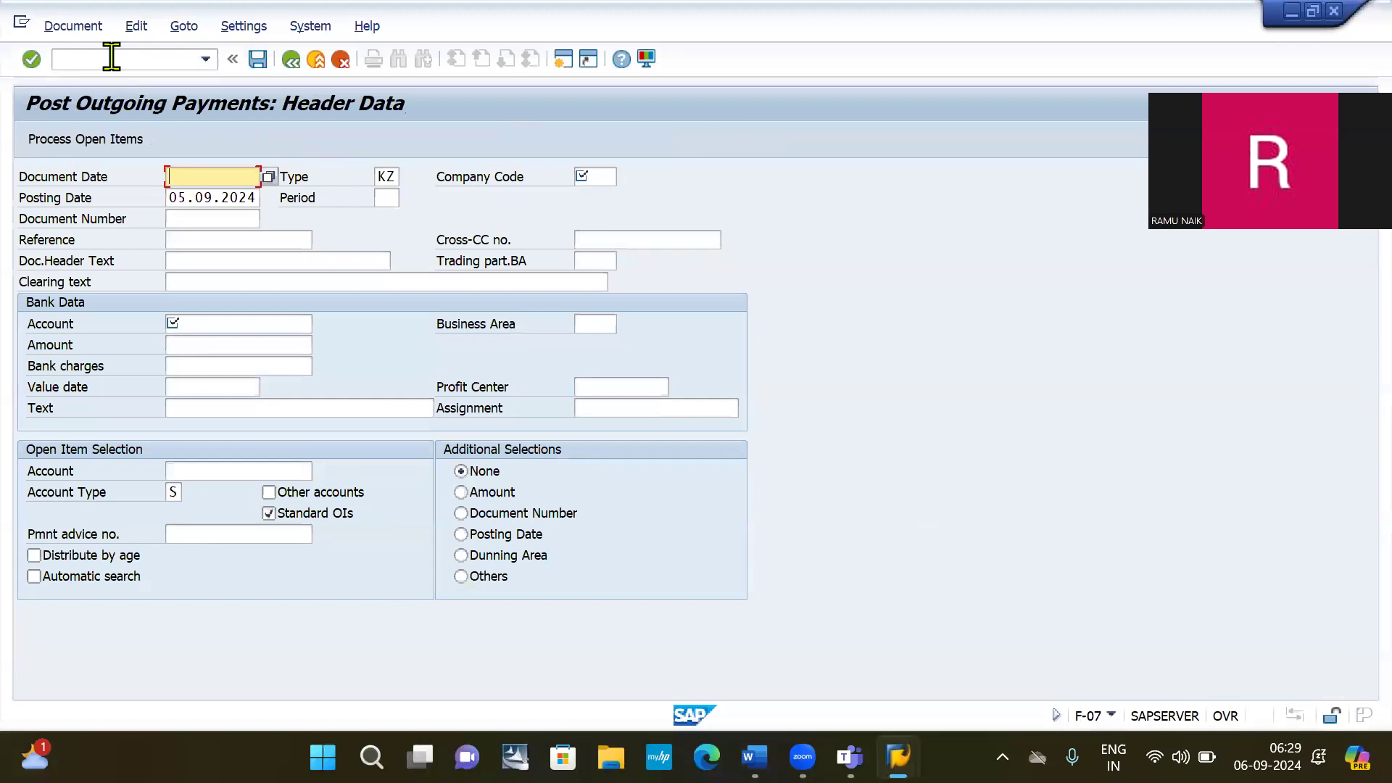
pyautogui.write('01102024')
pyautogui.doubleClick(216, 176)
pyautogui.hotkey('ctrl', 'c')
pyautogui.click(217, 176)
pyautogui.click(224, 197)
pyautogui.doubleClick(223, 197)
pyautogui.hotkey('ctrl', 'v')
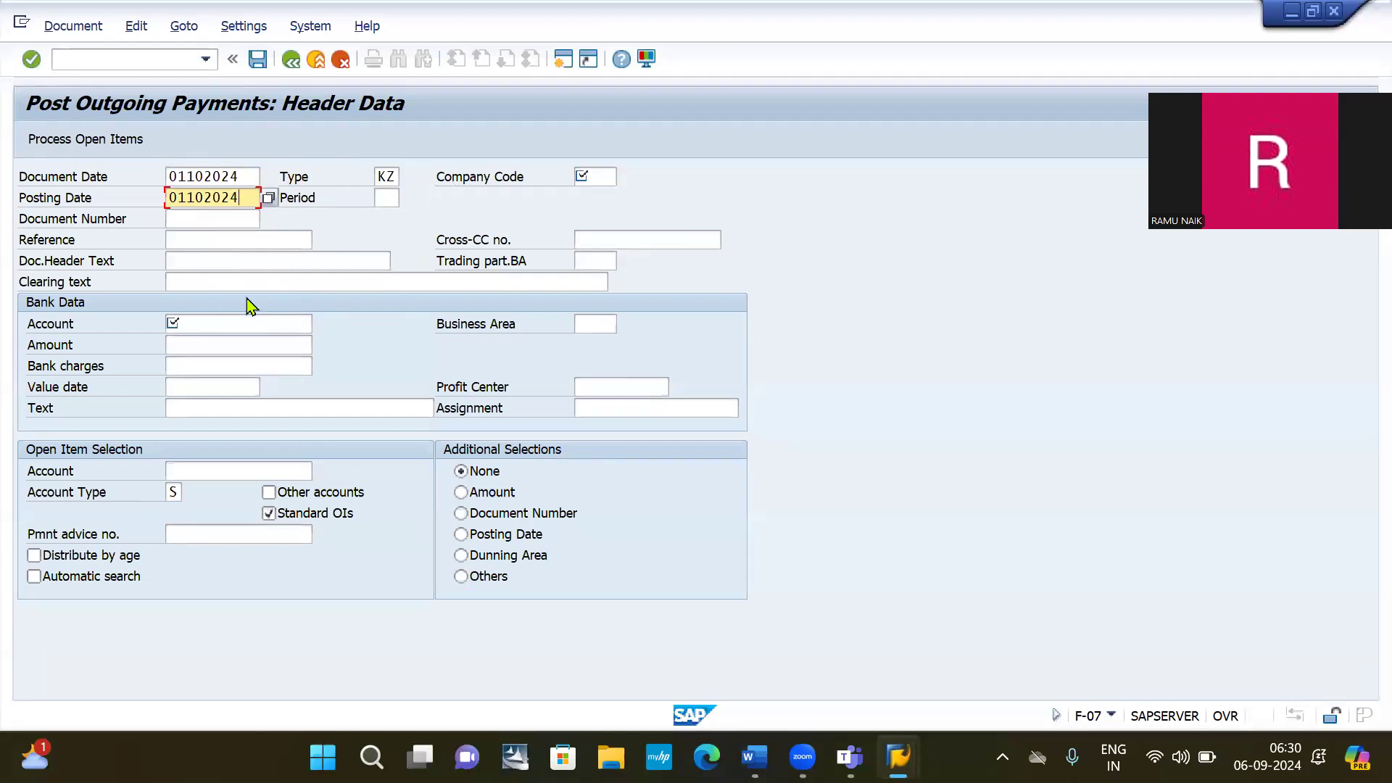
# Enter bank account 200000, amount 10000 and open-item account 100001.
pyautogui.click(192, 324)
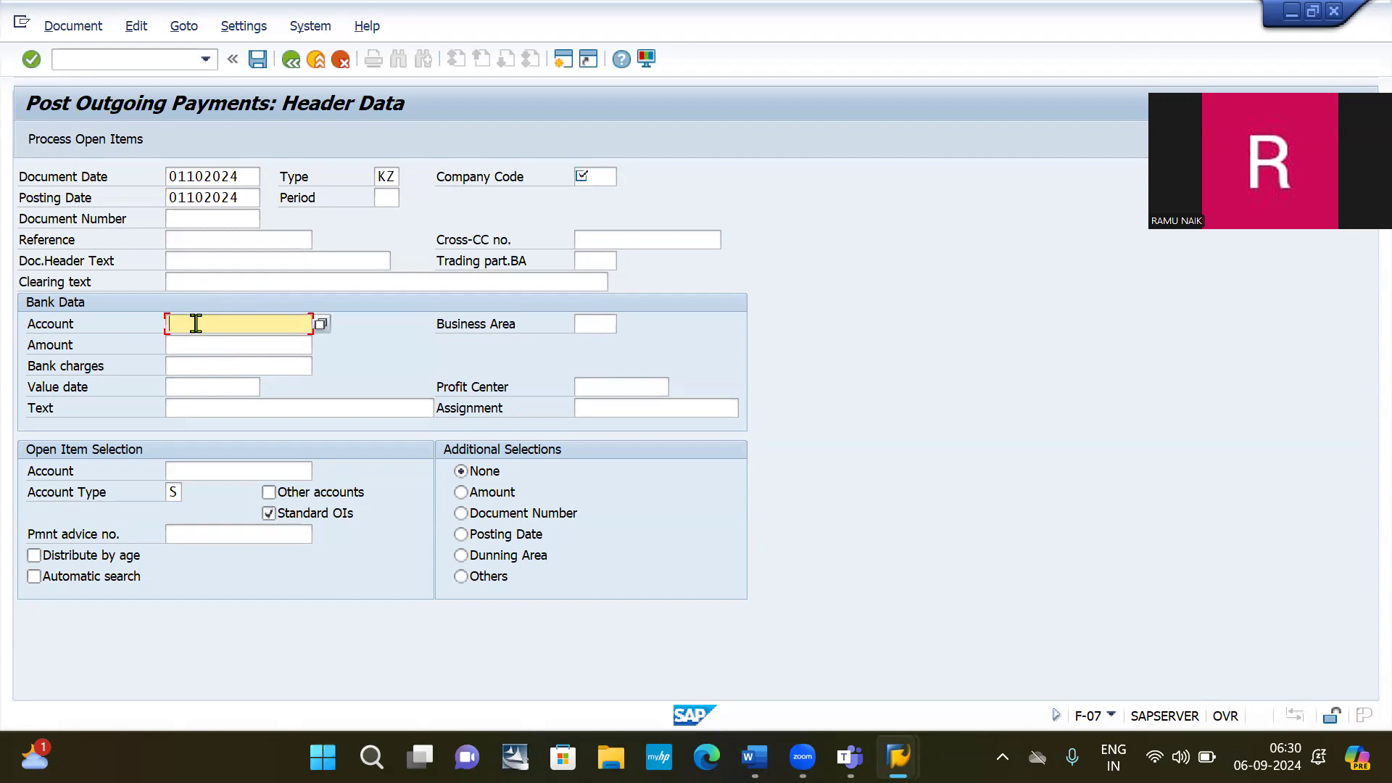
pyautogui.write('2')
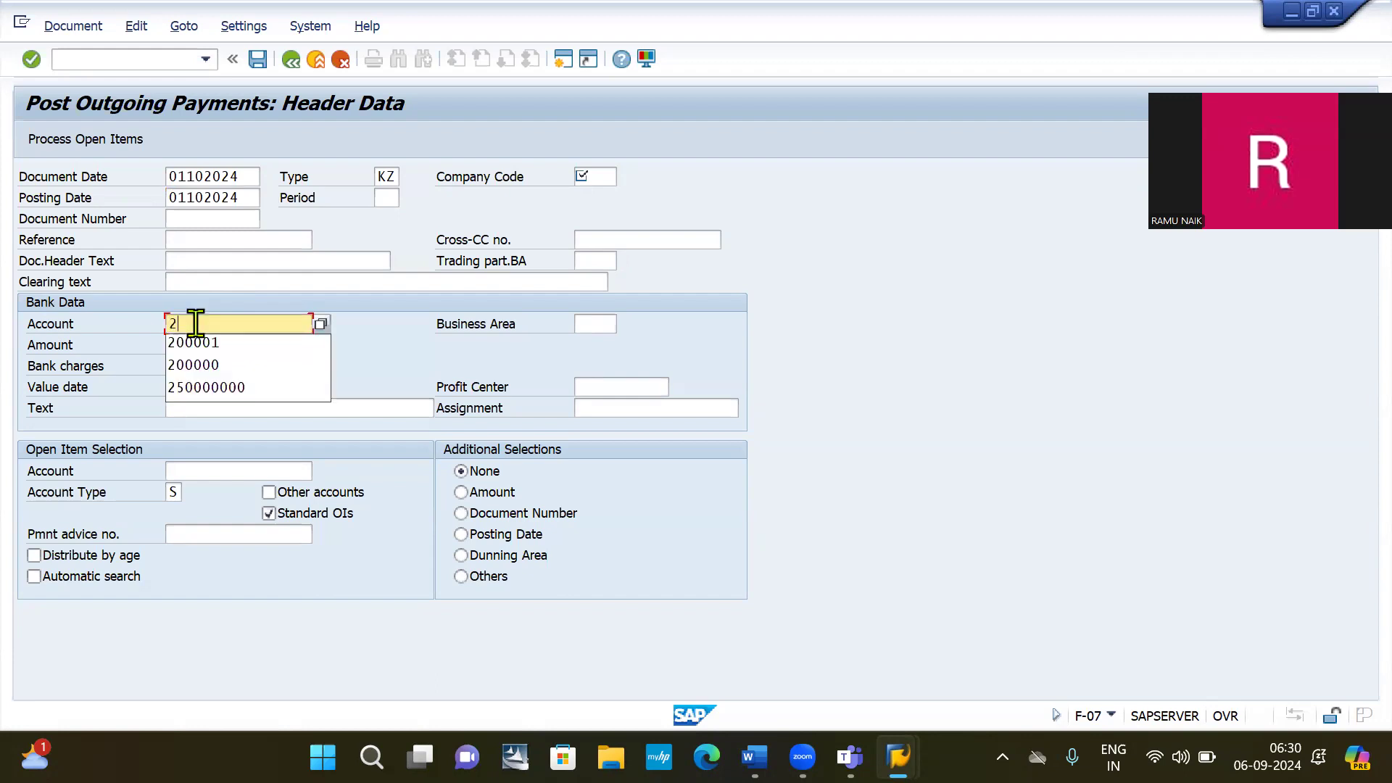
pyautogui.write('00000')
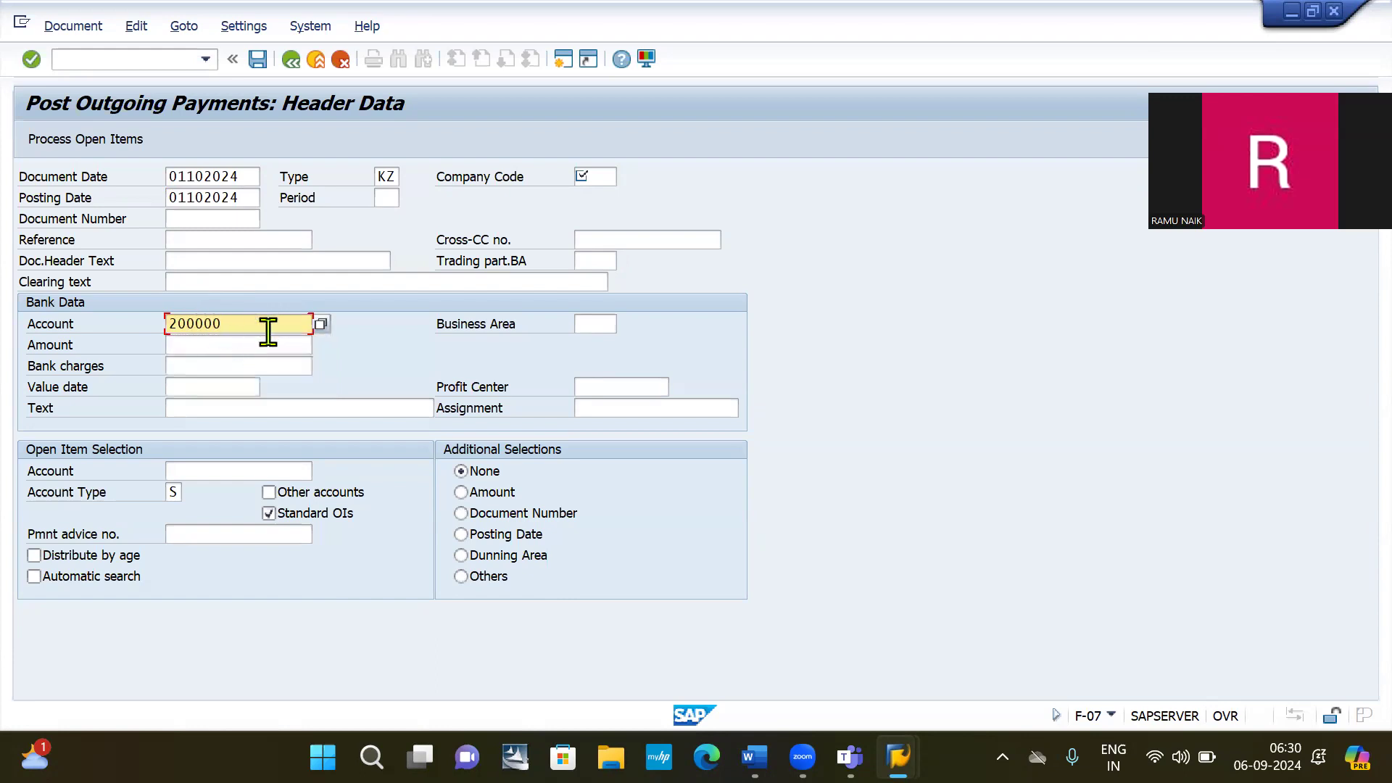
pyautogui.click(214, 350)
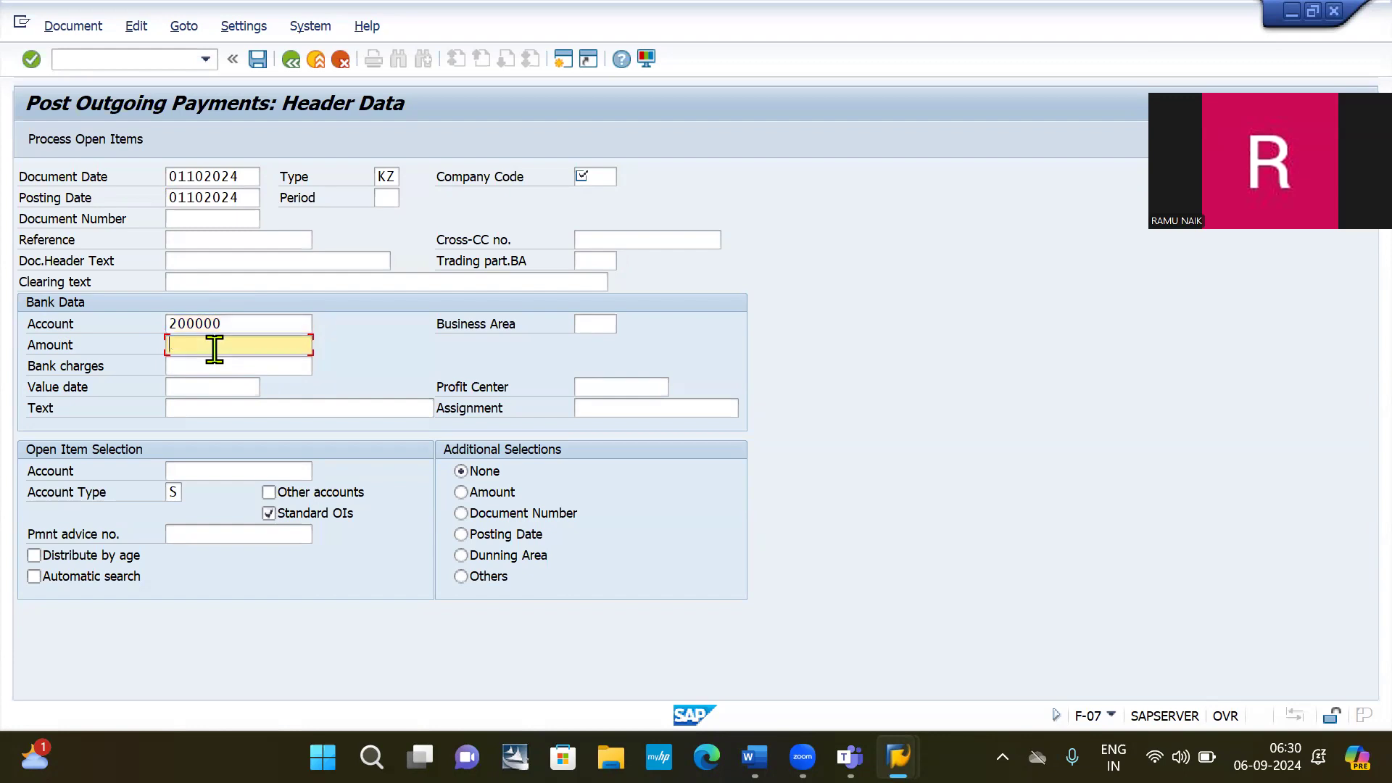
pyautogui.write('10')
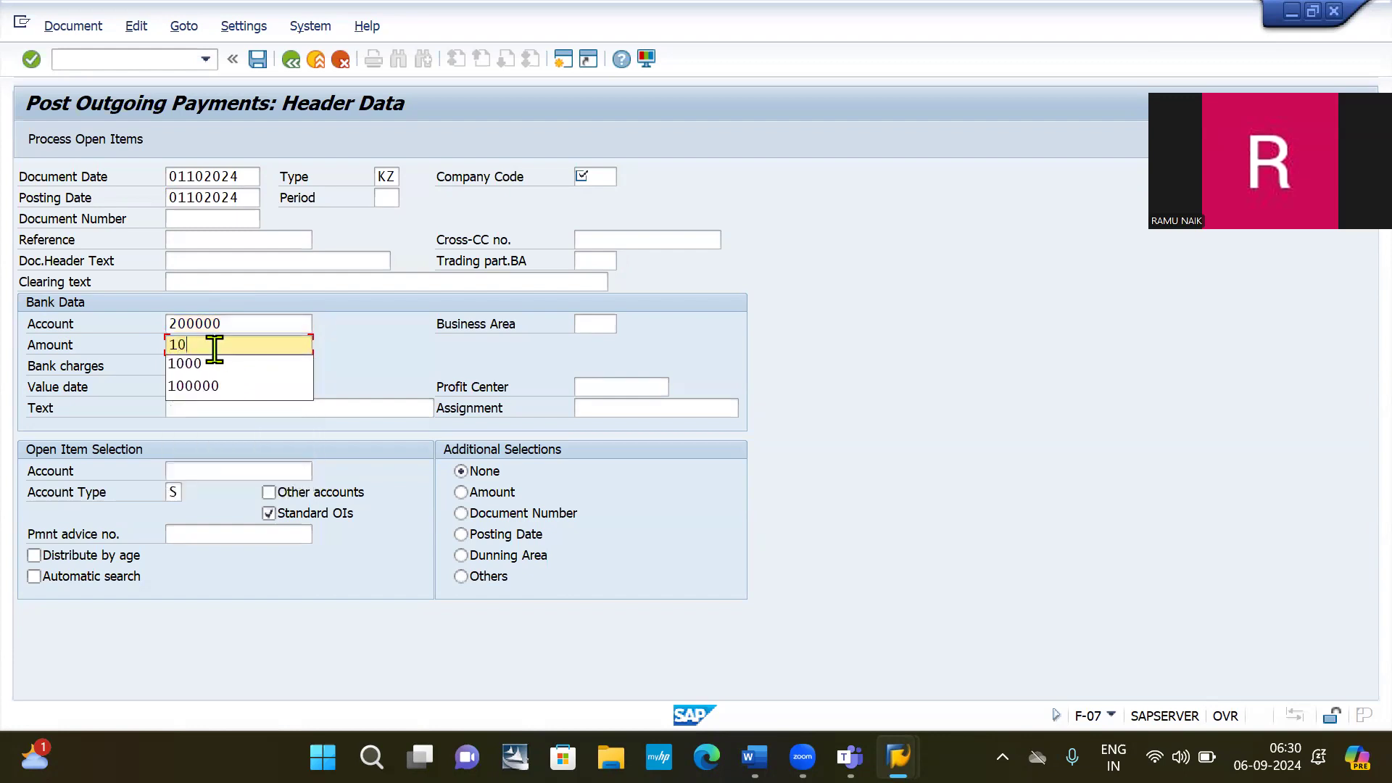
pyautogui.write('000')
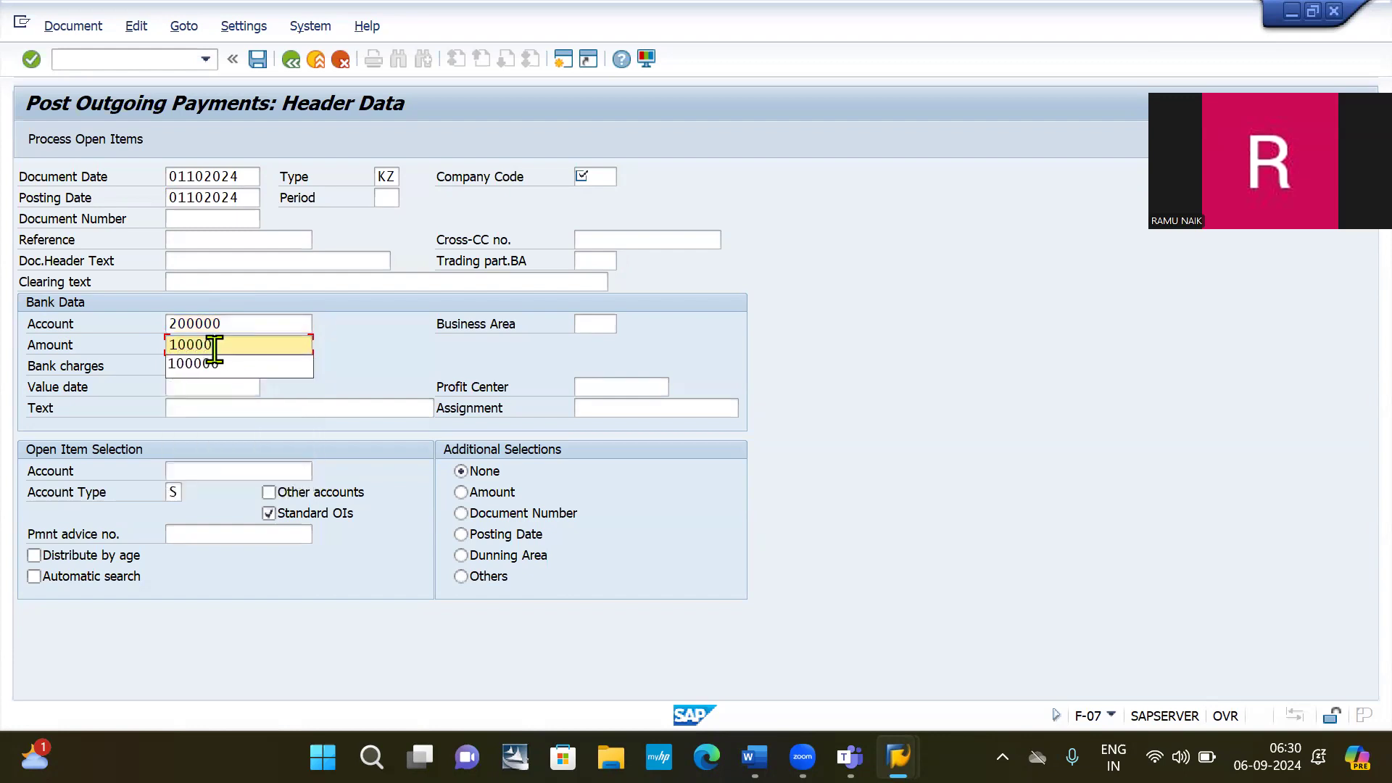
pyautogui.press('Escape')
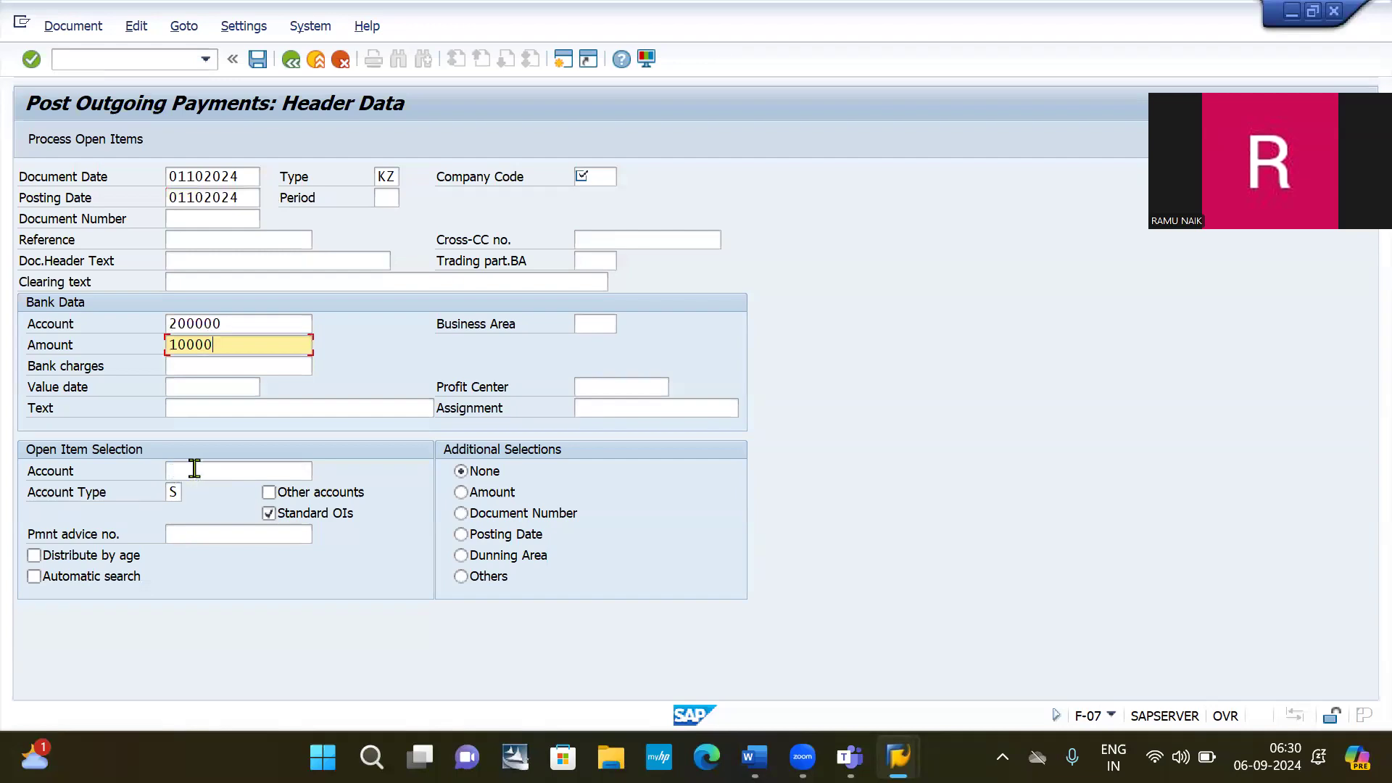
pyautogui.click(220, 473)
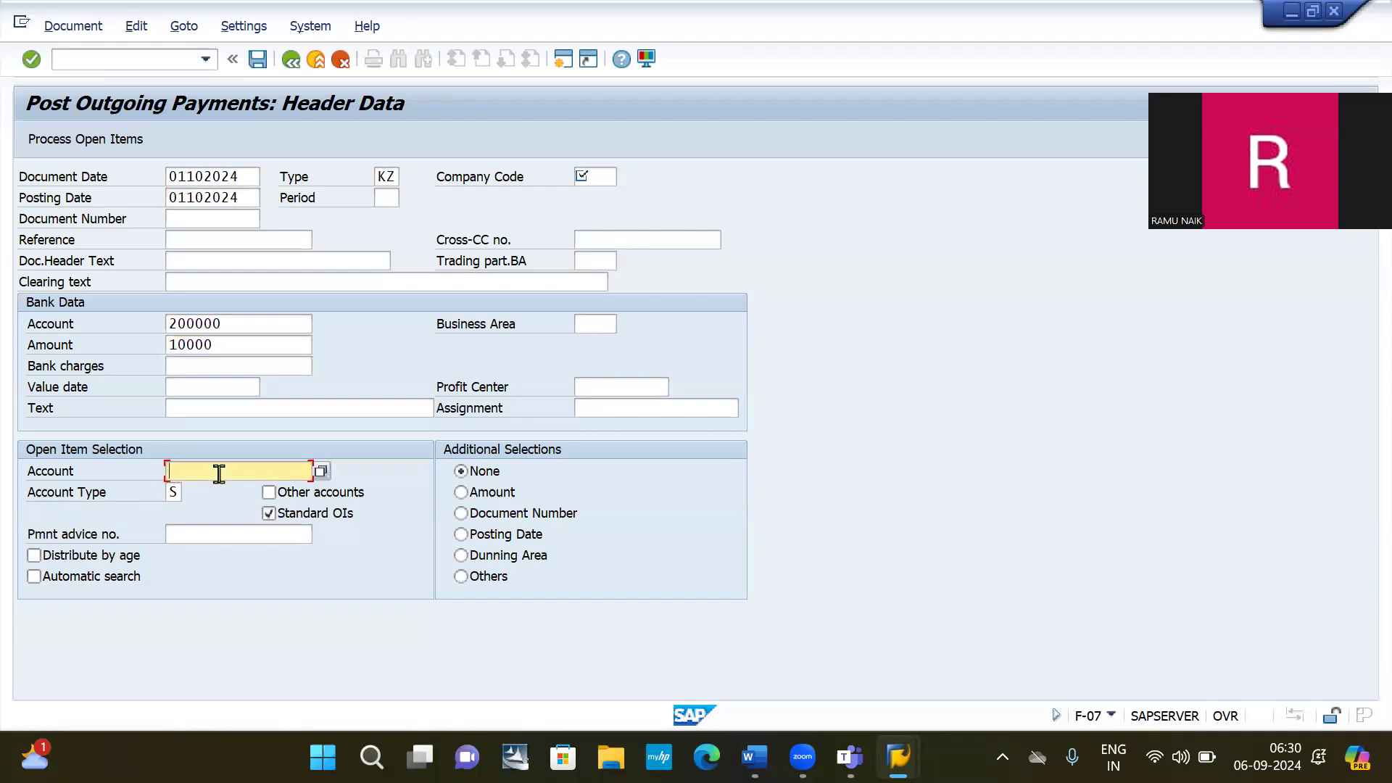
pyautogui.write('1')
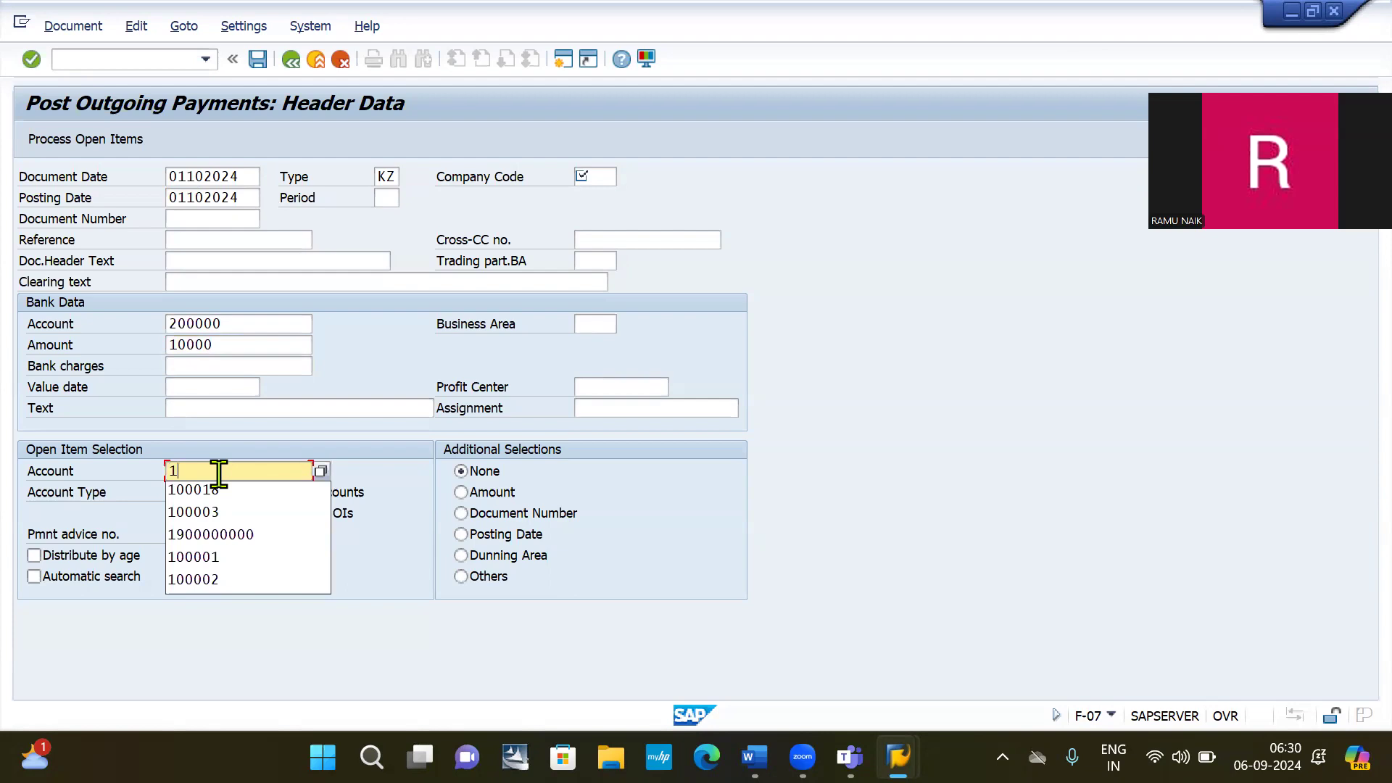
pyautogui.write('0000')
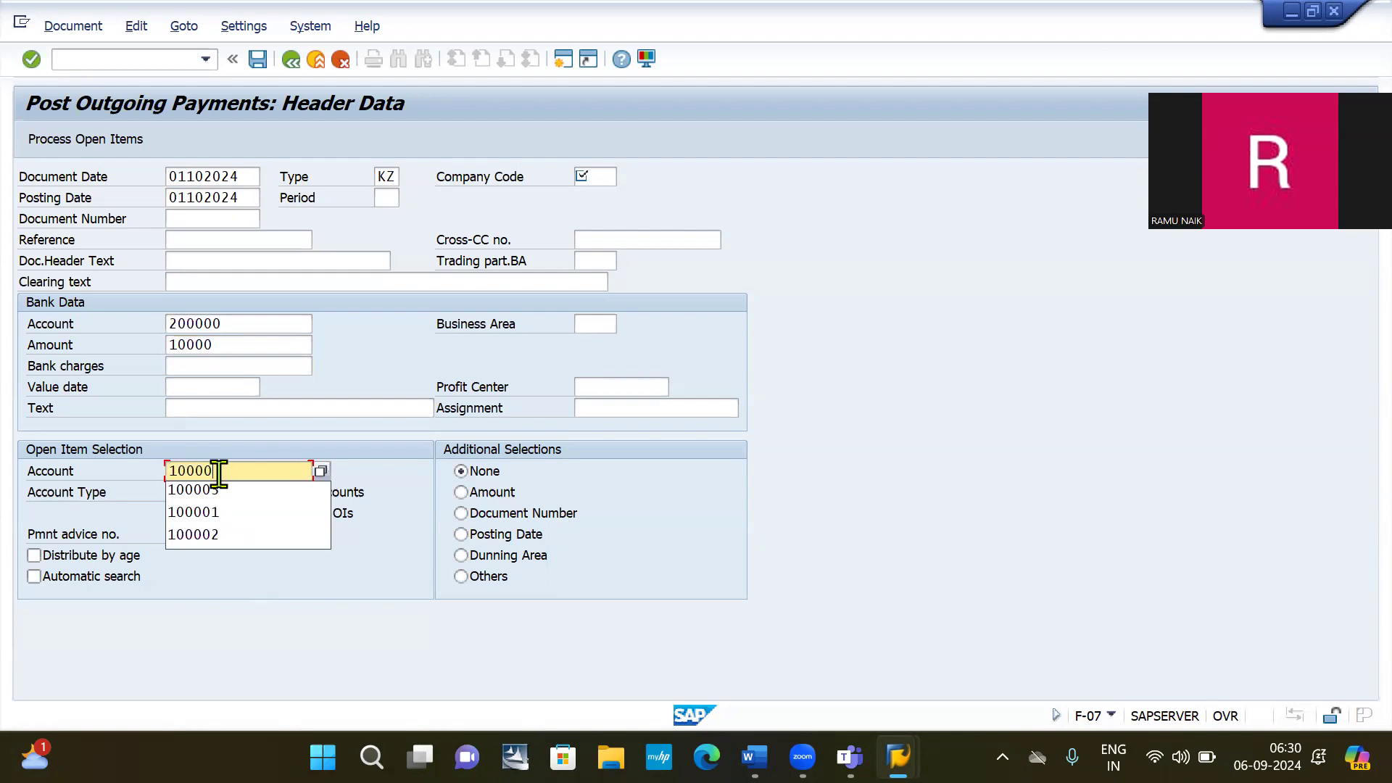
pyautogui.write('1')
pyautogui.press('BackSpace')
pyautogui.write('1')
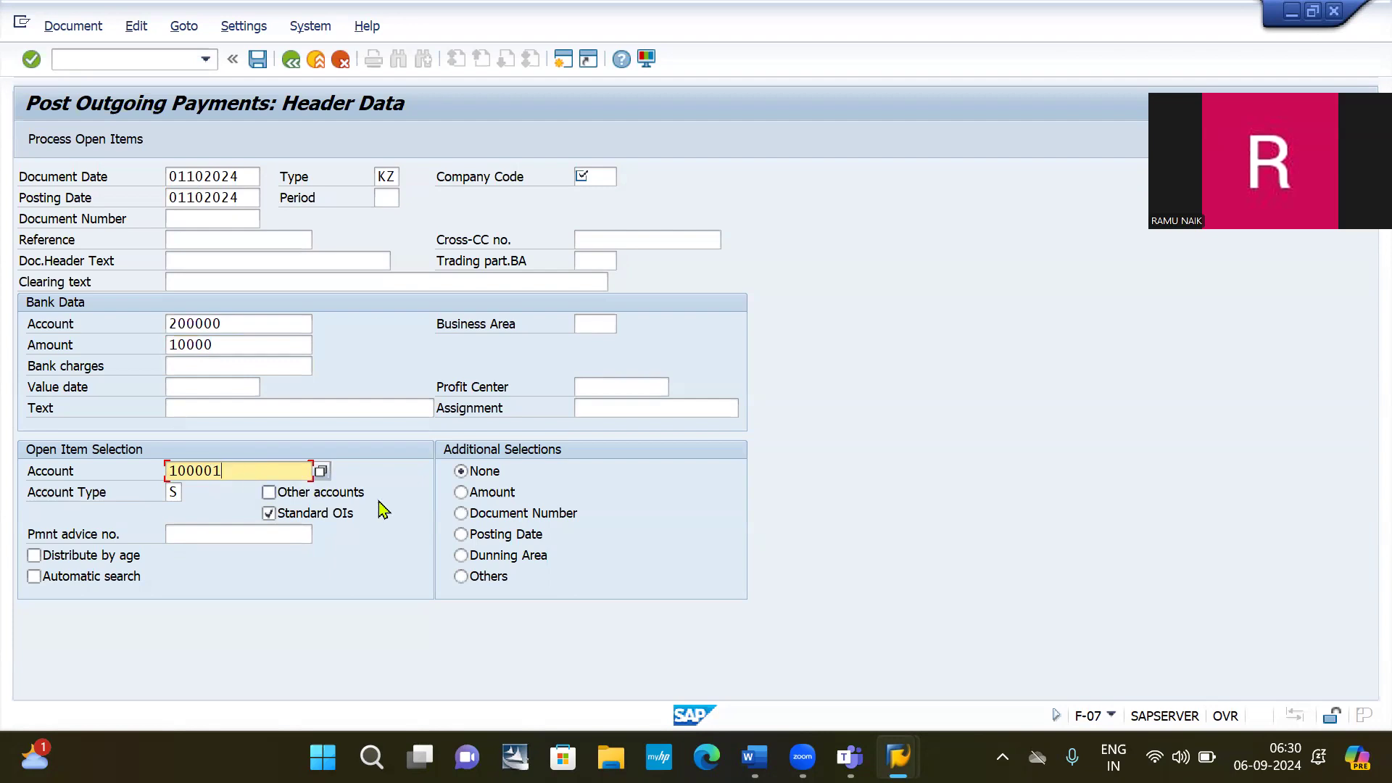
# Set company code 2030 and process open items, accepting the future-date warning.
pyautogui.click(107, 145)
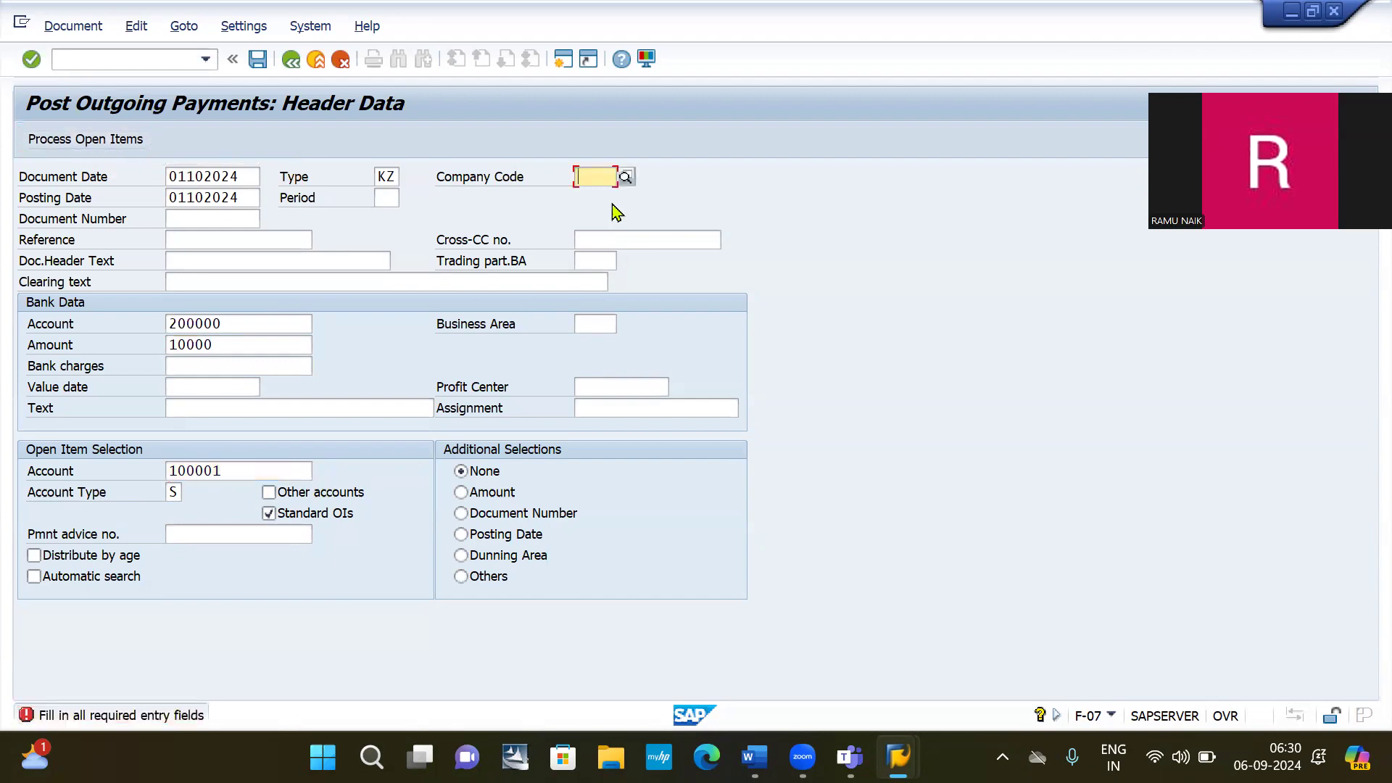
pyautogui.write('2030')
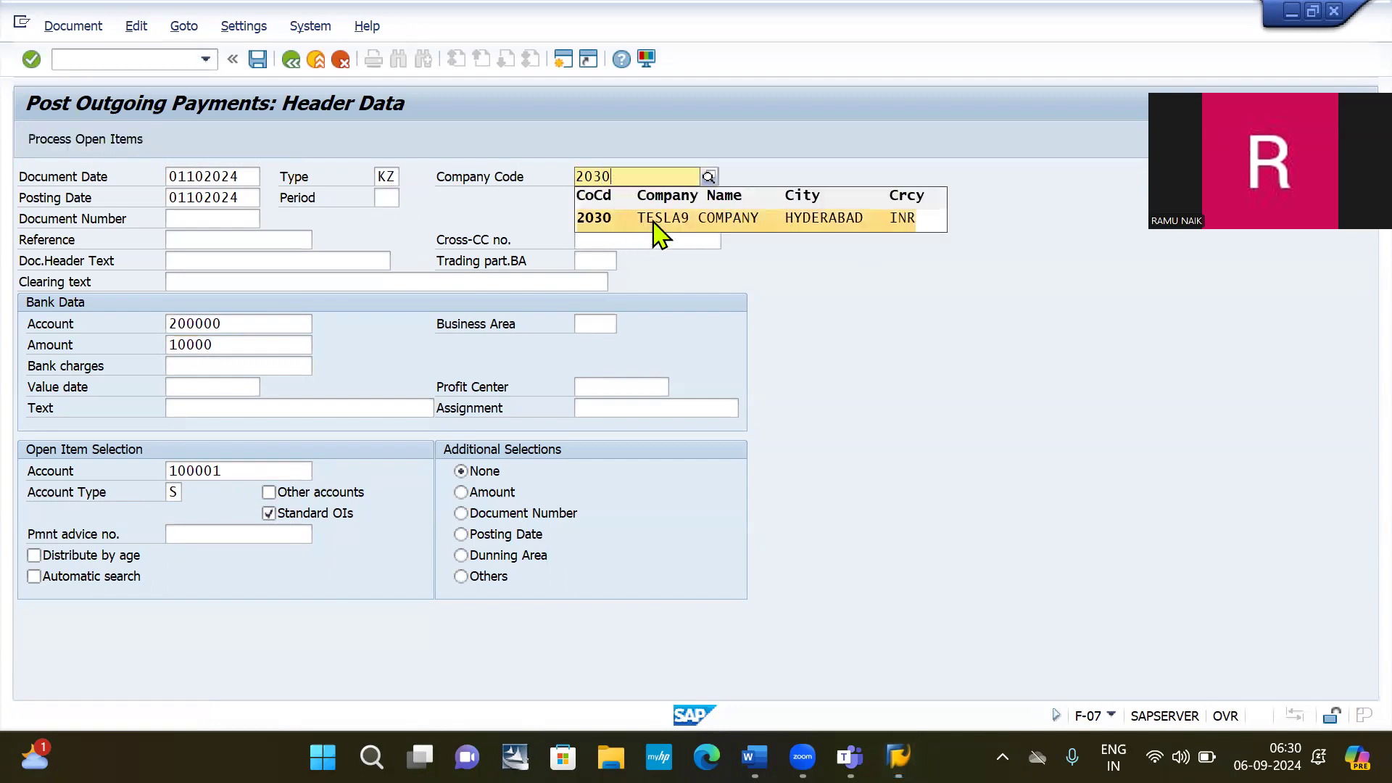
pyautogui.click(656, 226)
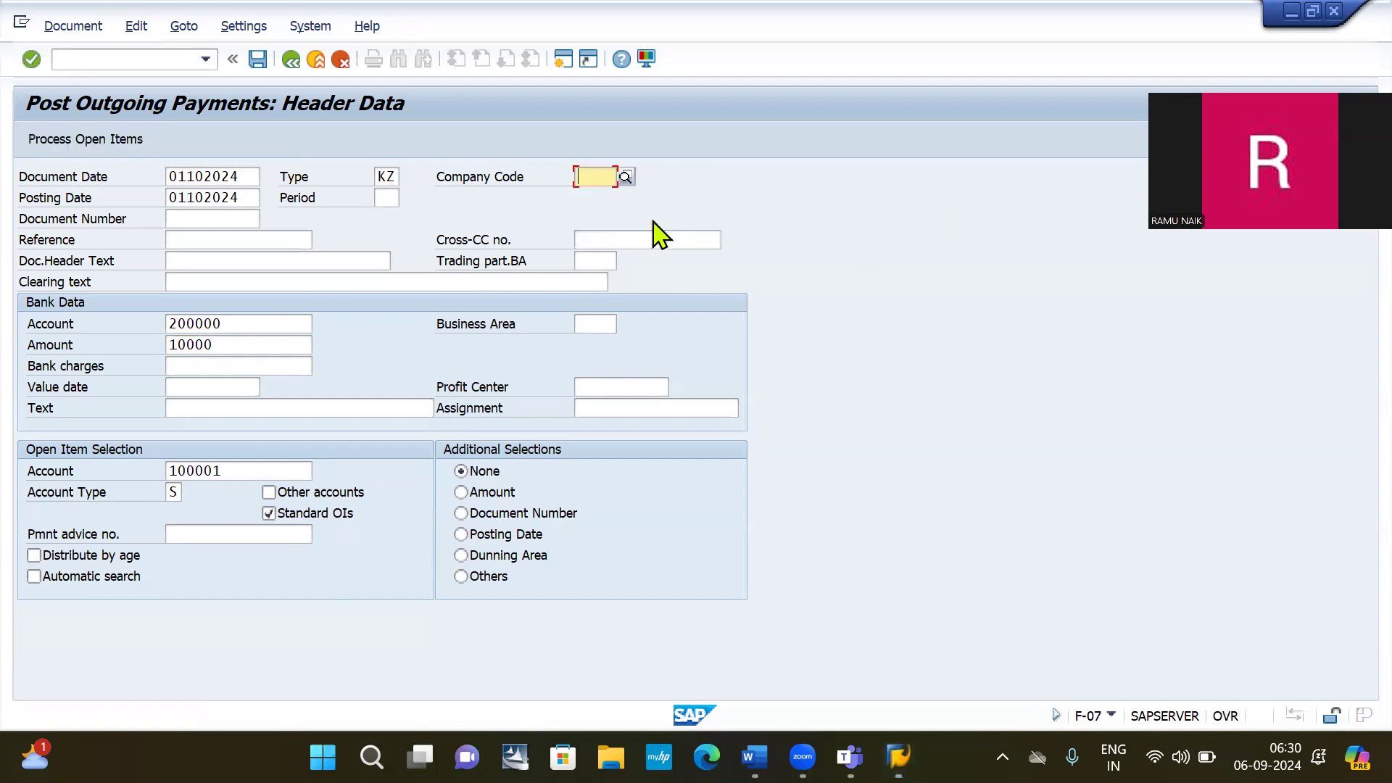
pyautogui.click(76, 142)
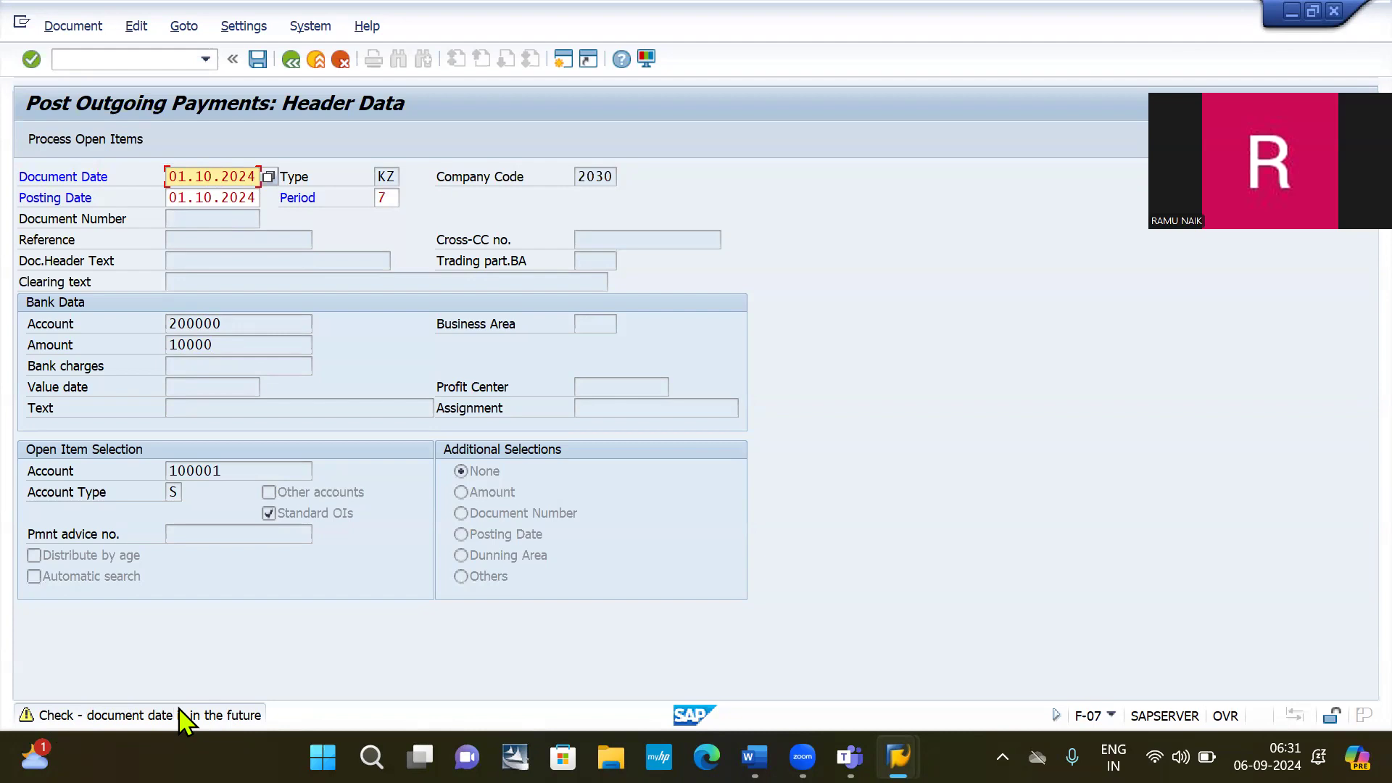
pyautogui.press('Return')
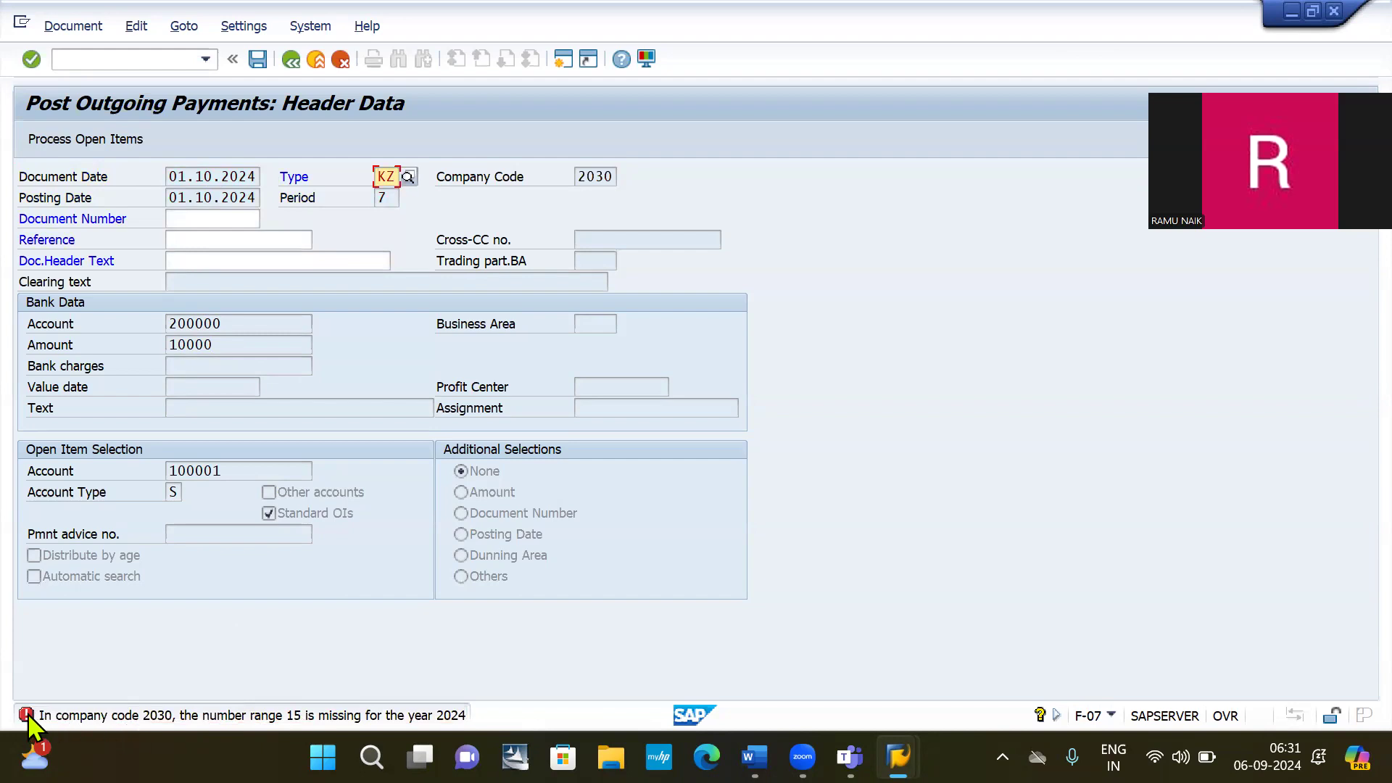
# Read the Performance Assistant explanation of missing number range 15 for 2024, then close it.
pyautogui.click(27, 720)
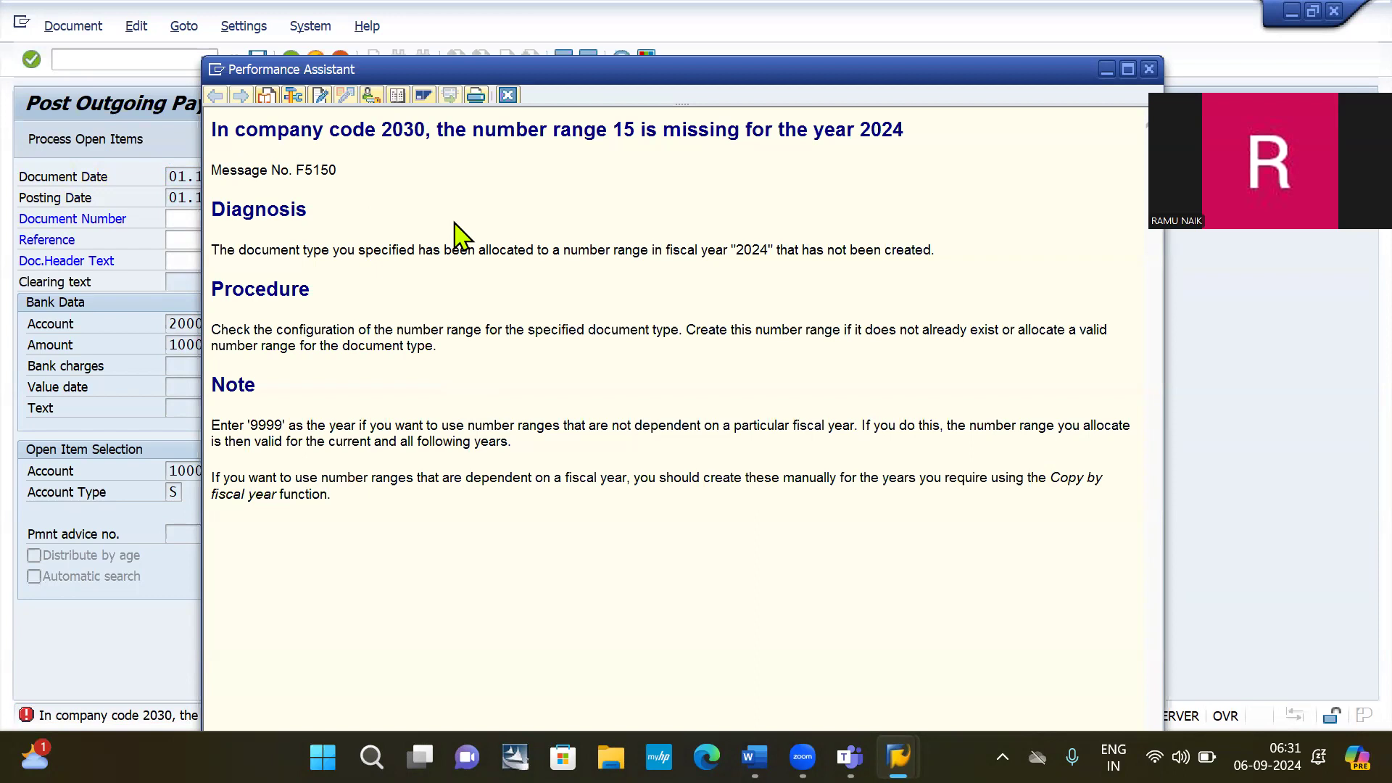
pyautogui.moveTo(581, 127); pyautogui.dragTo(904, 138)
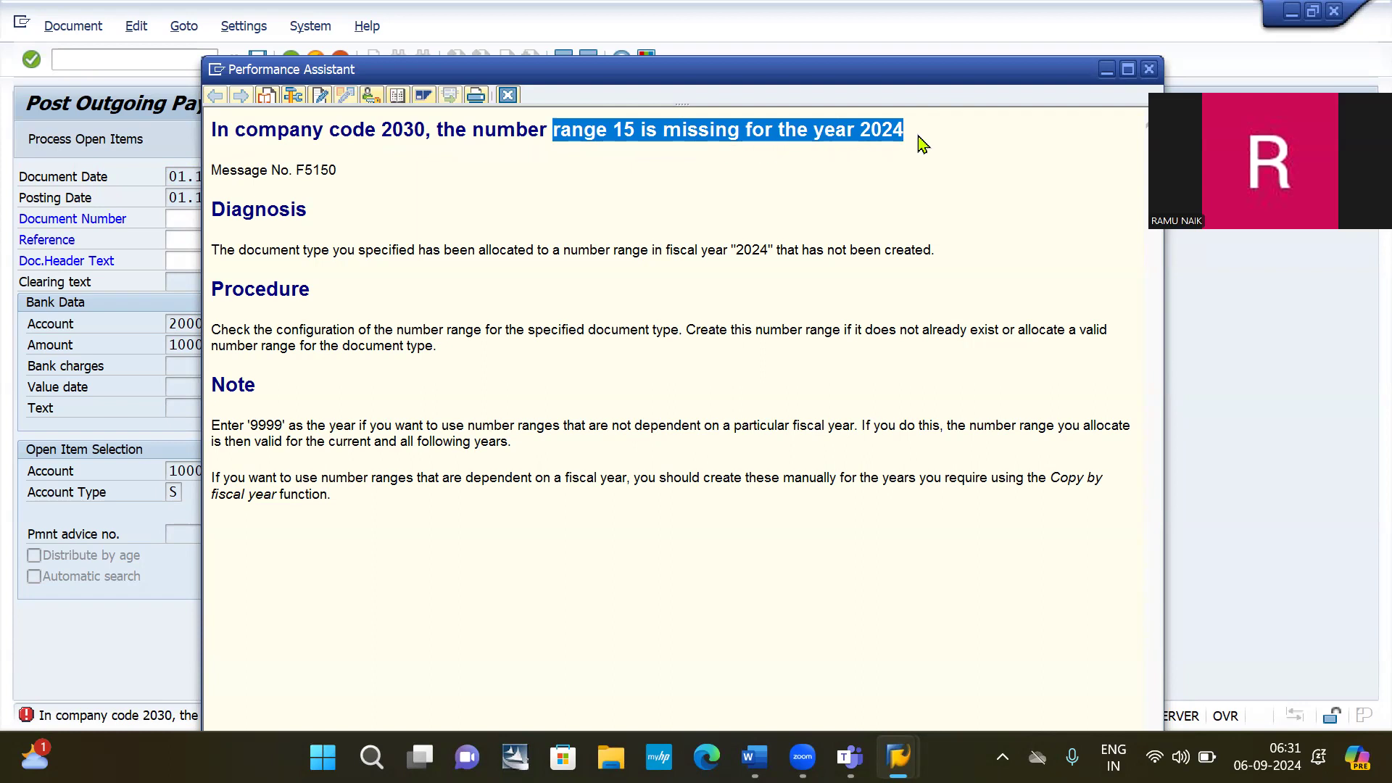
pyautogui.click(1035, 257)
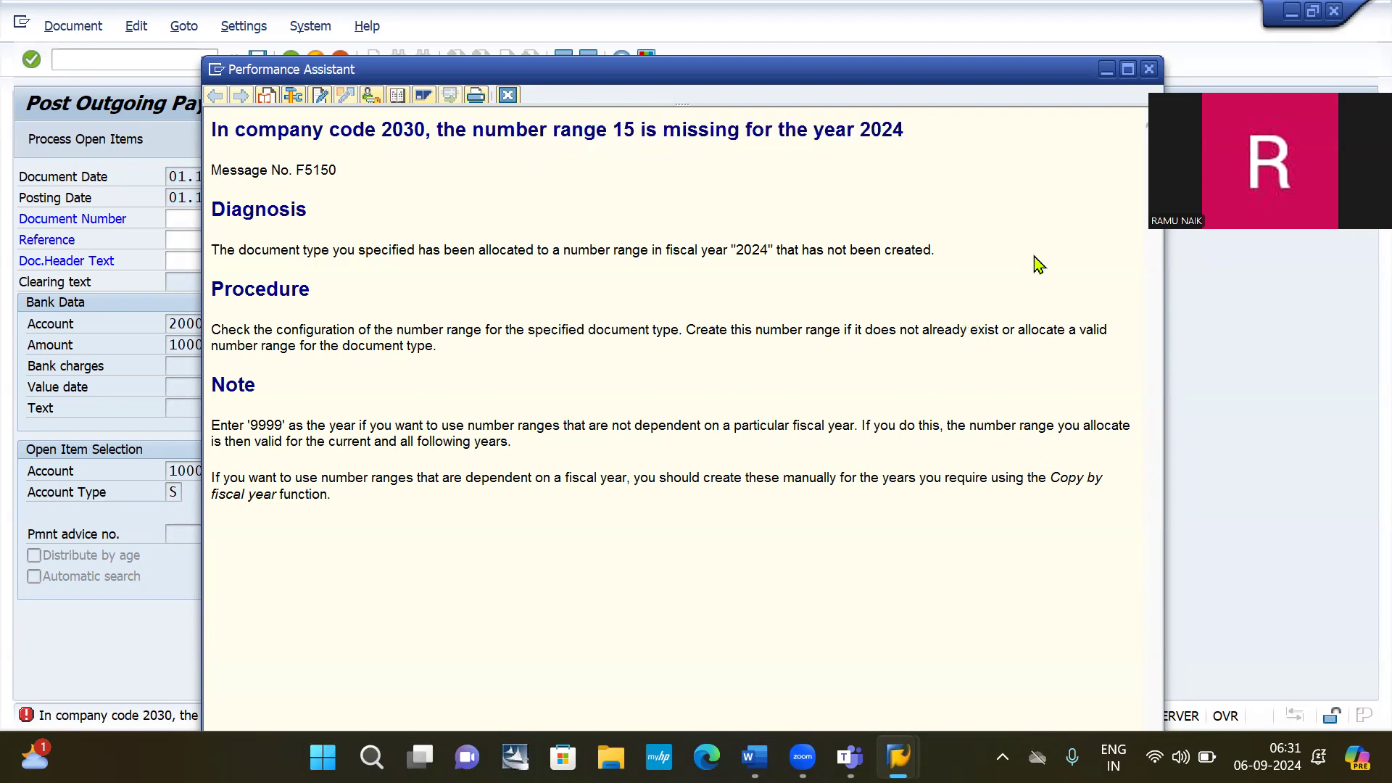
pyautogui.doubleClick(624, 130)
pyautogui.click(1150, 69)
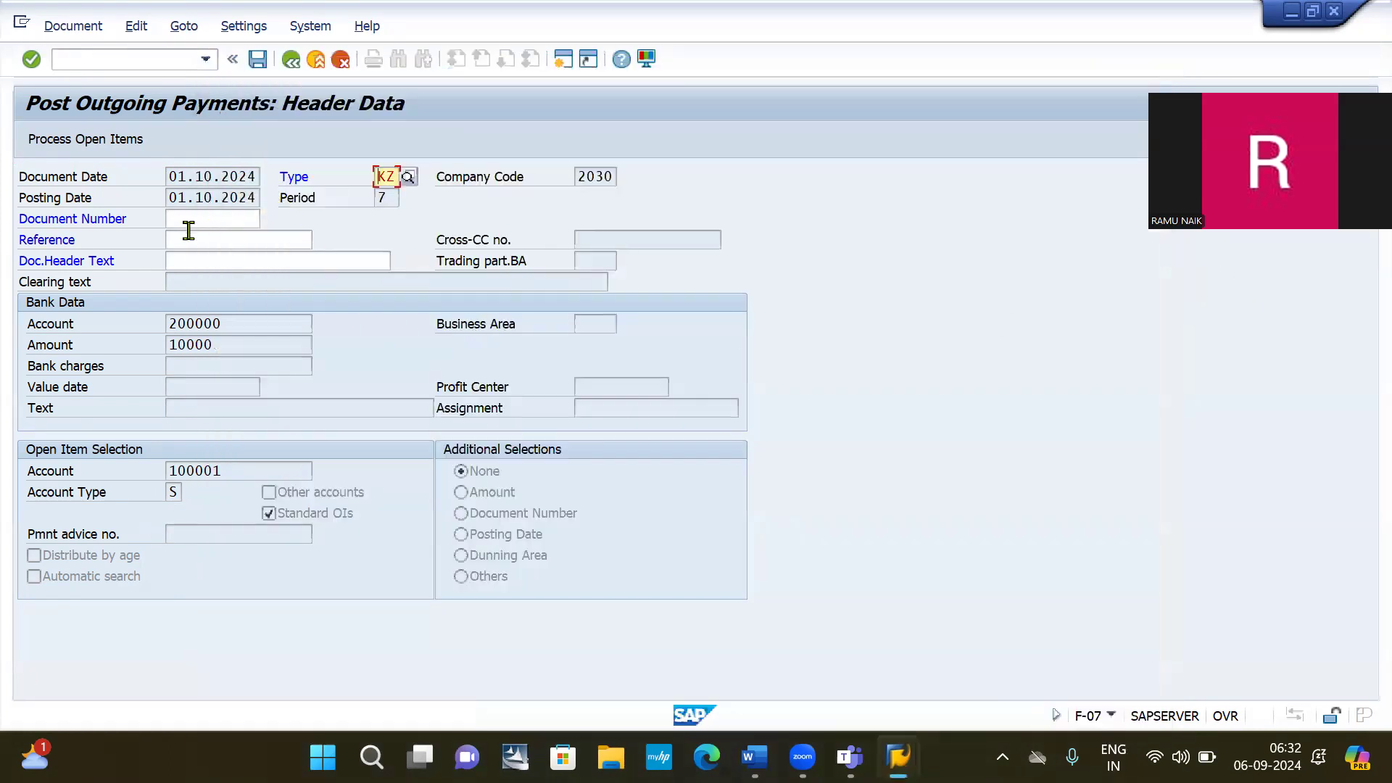
# Open FBN1 number range maintenance and edit the intervals for company code 2030.
pyautogui.click(106, 61)
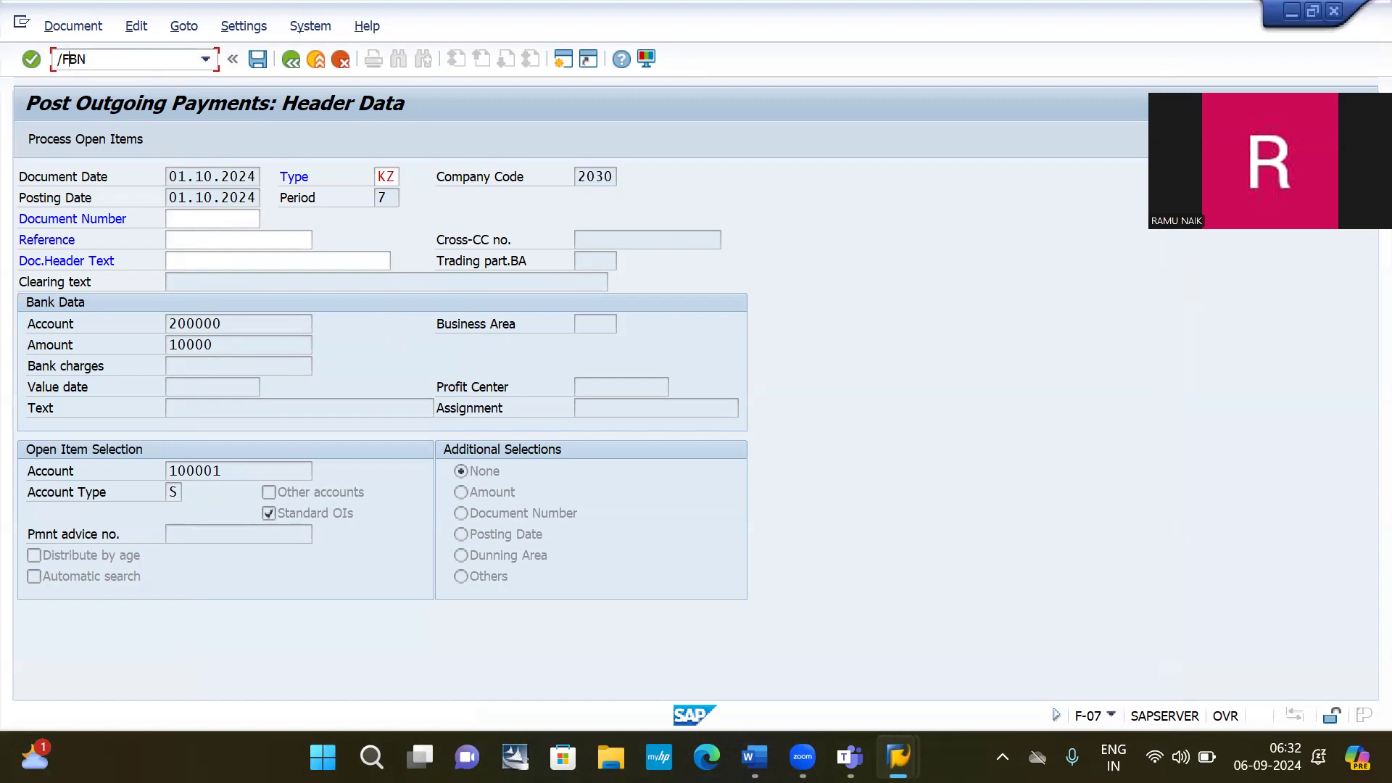
pyautogui.write('N')
pyautogui.press('Return')
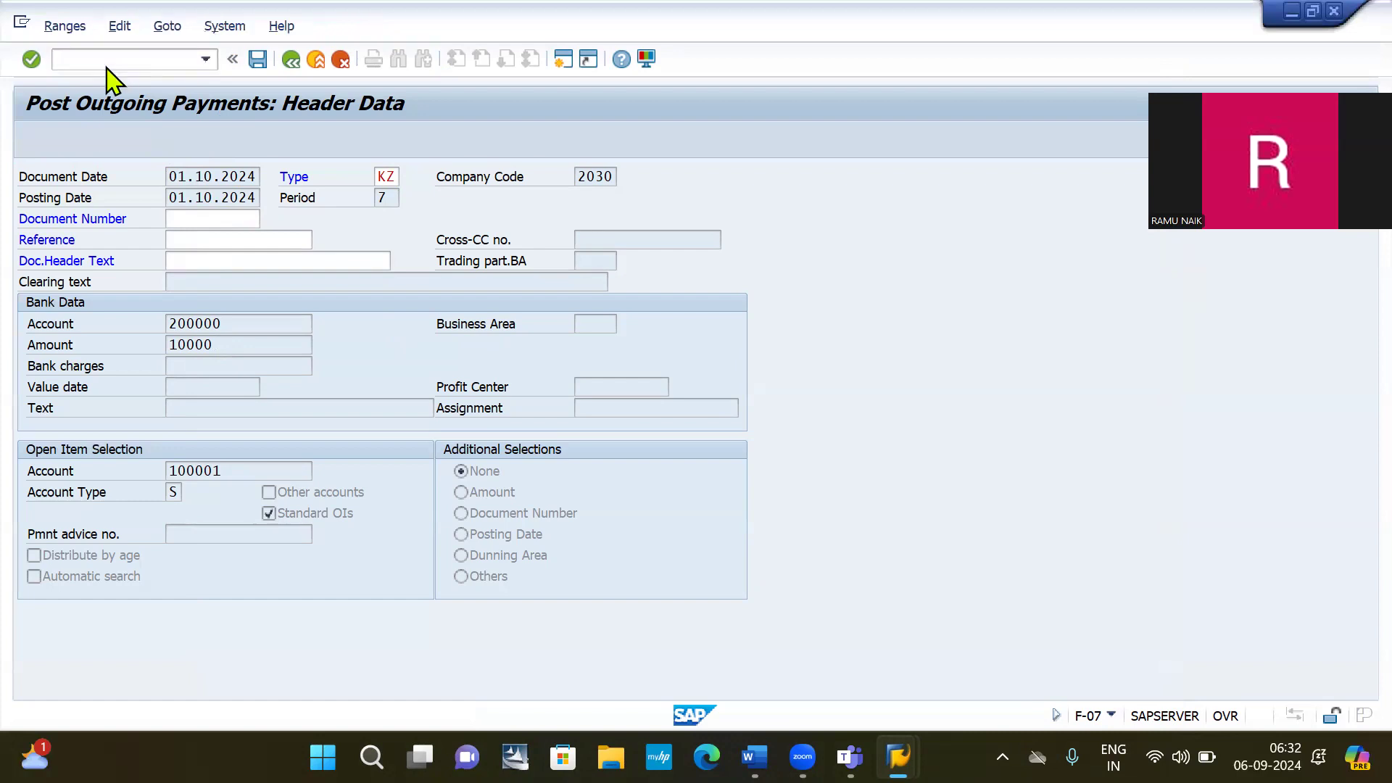
pyautogui.press('BackSpace')
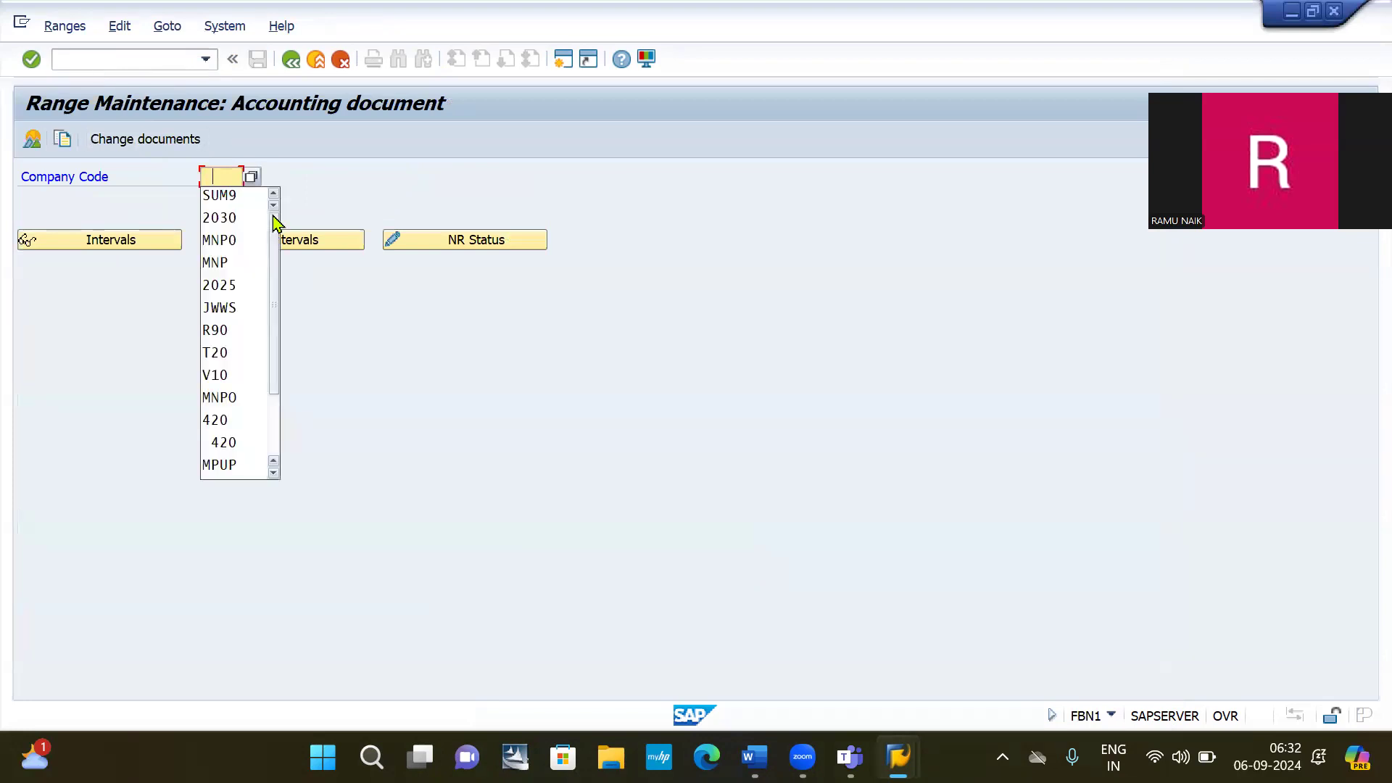
pyautogui.click(270, 218)
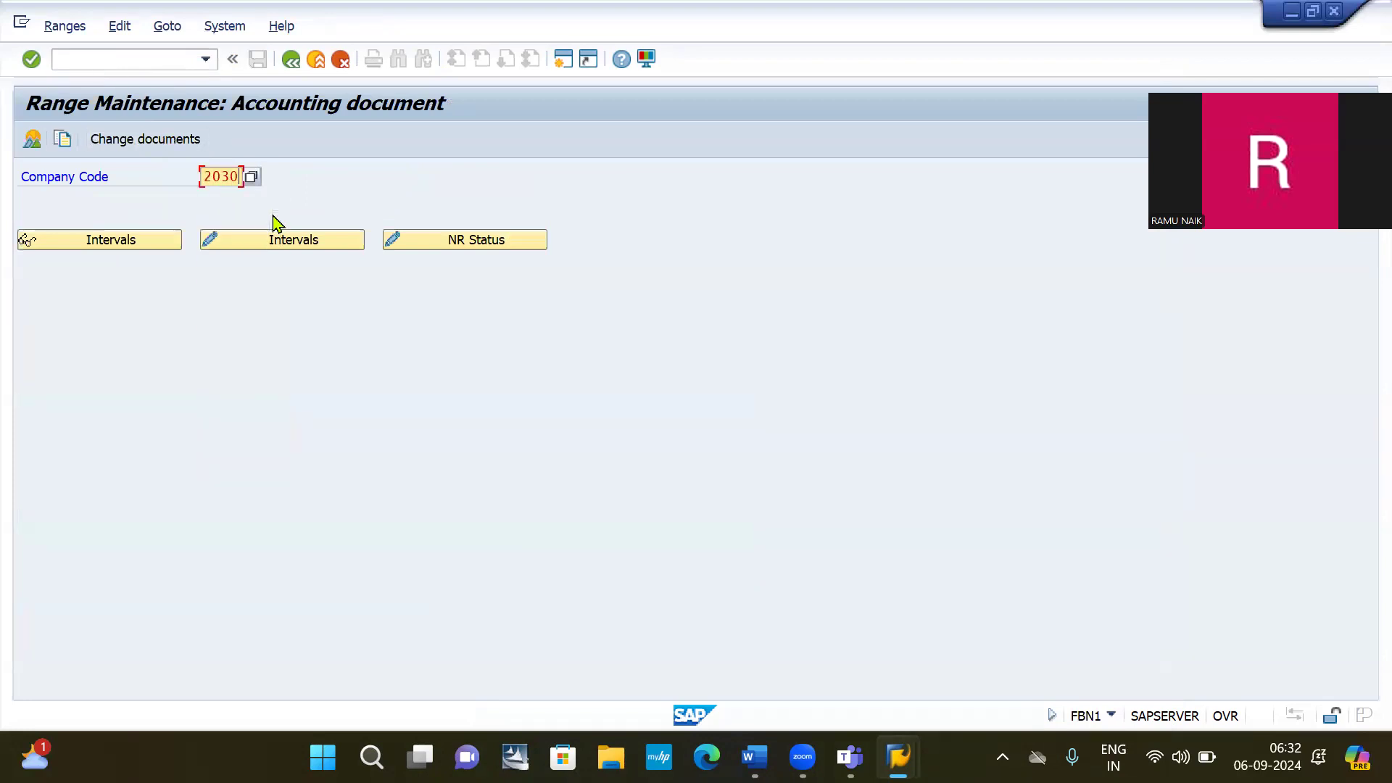
pyautogui.click(286, 240)
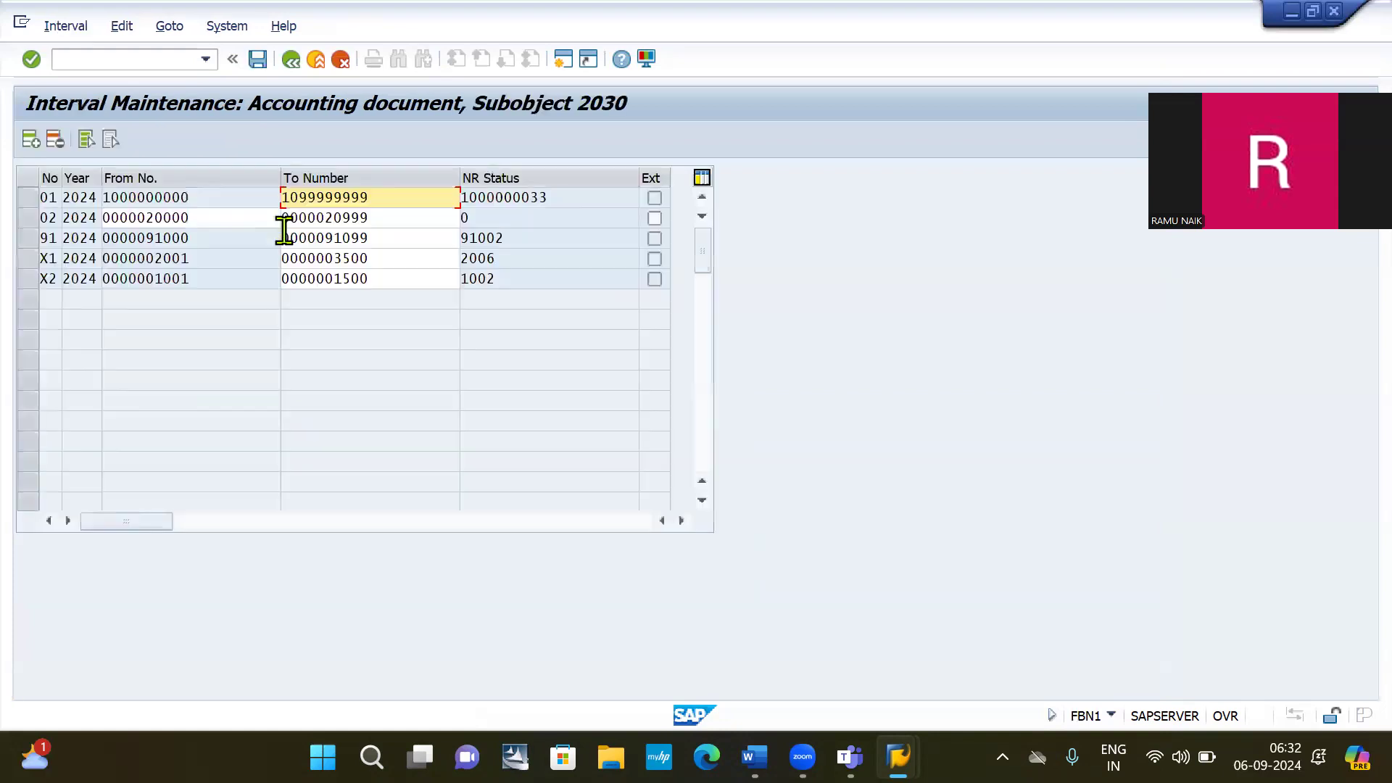
pyautogui.click(30, 140)
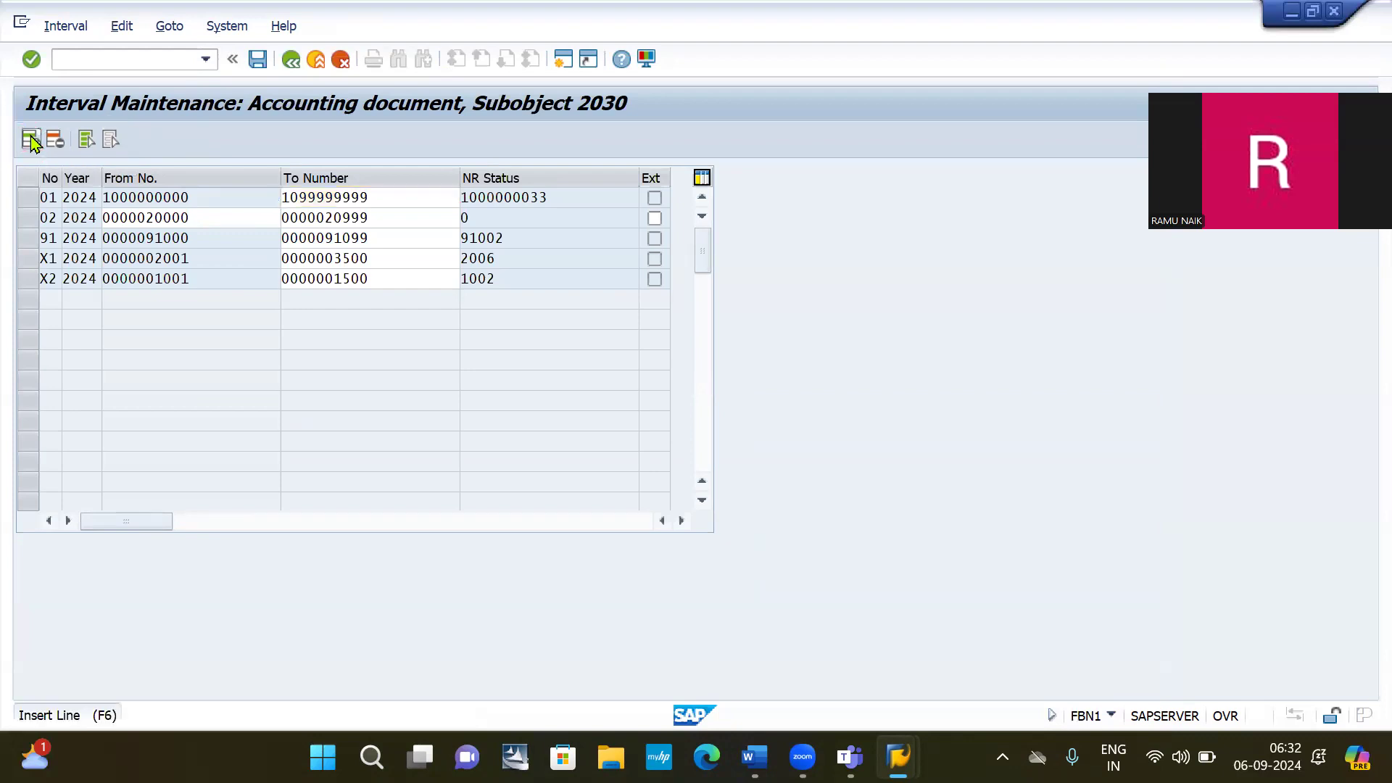
pyautogui.write('15')
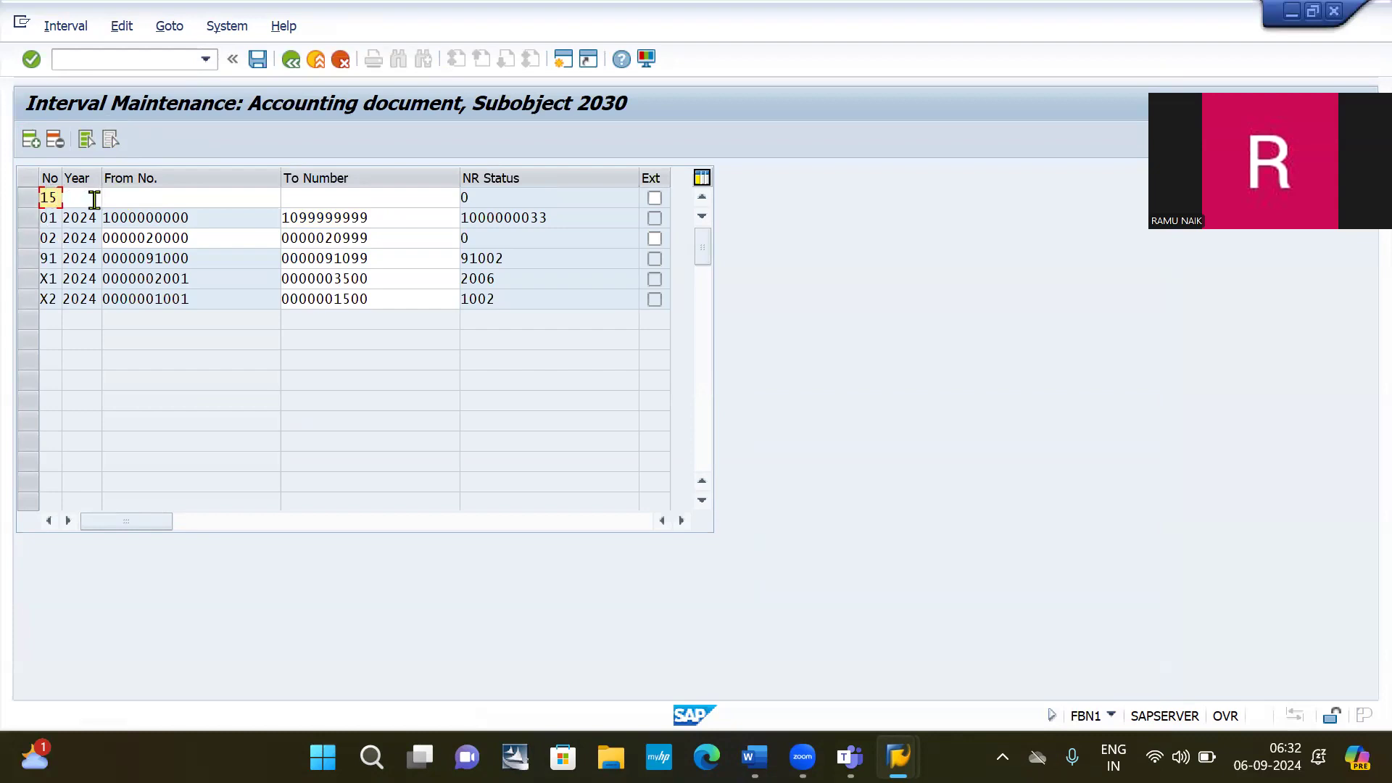
pyautogui.click(88, 200)
pyautogui.write('2024')
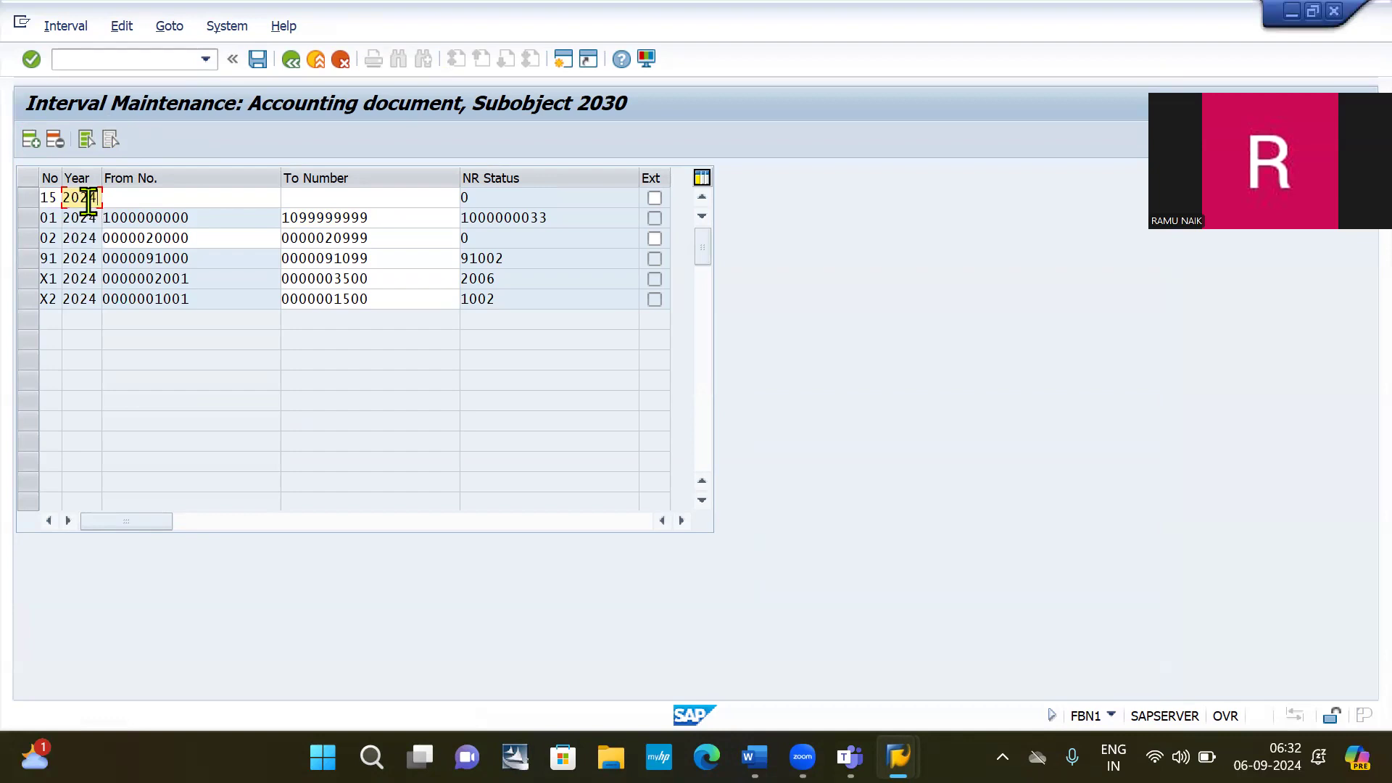
pyautogui.click(121, 195)
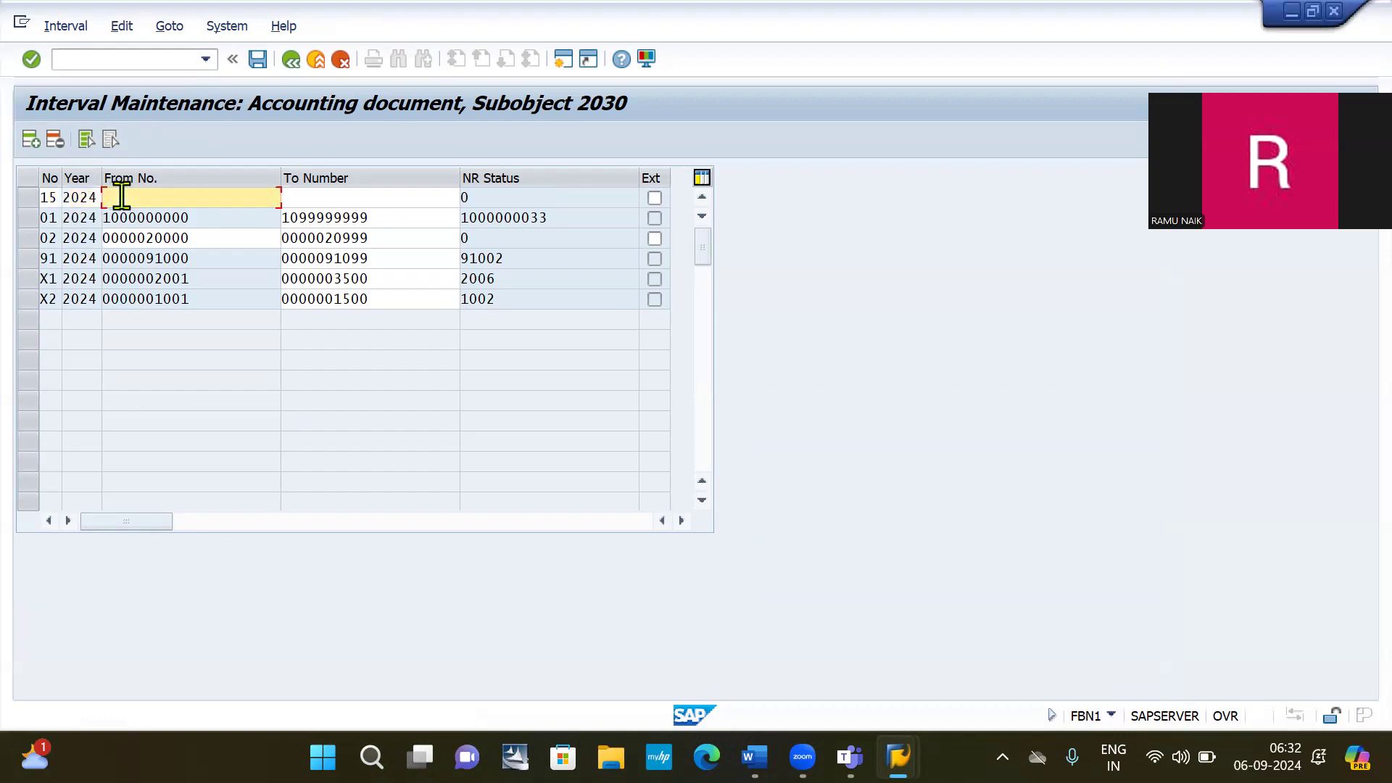
pyautogui.write('1500000000')
pyautogui.press('Tab')
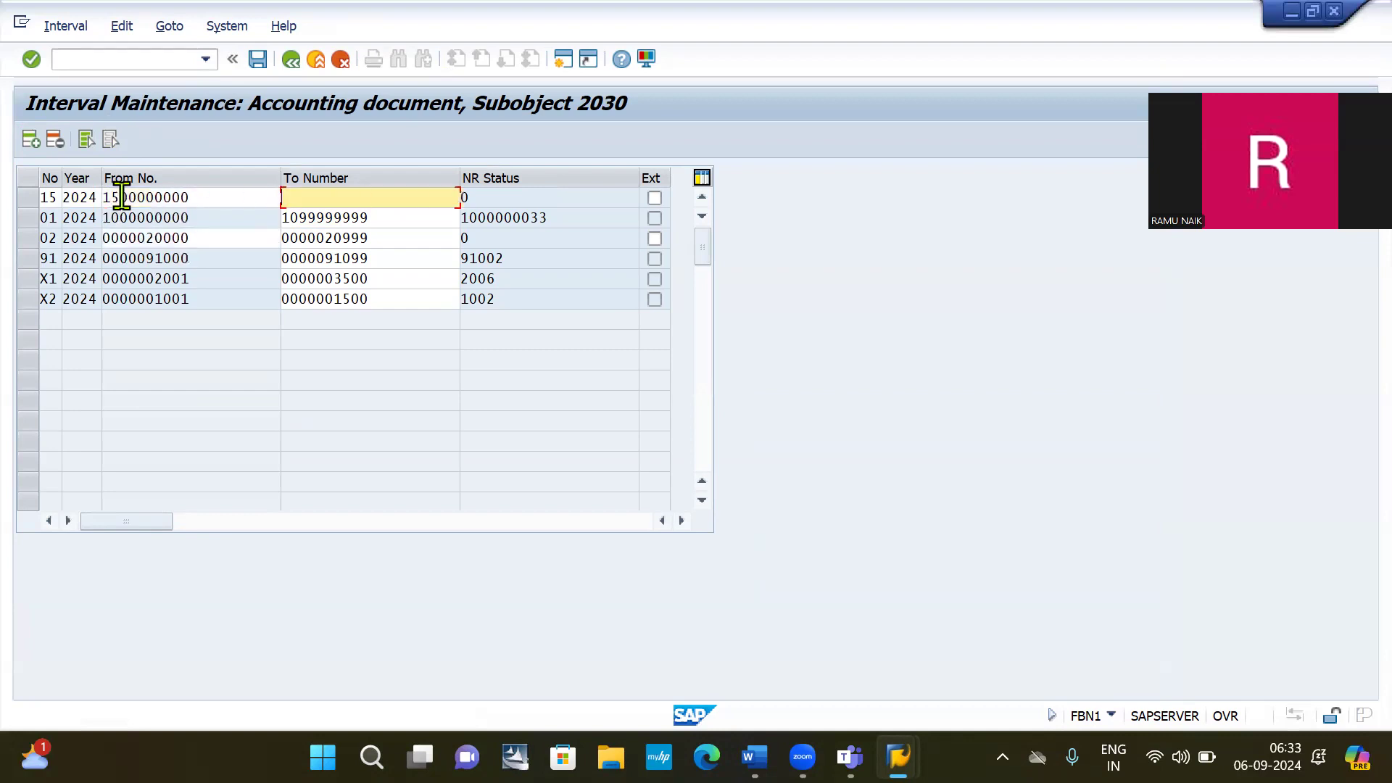
pyautogui.write('15')
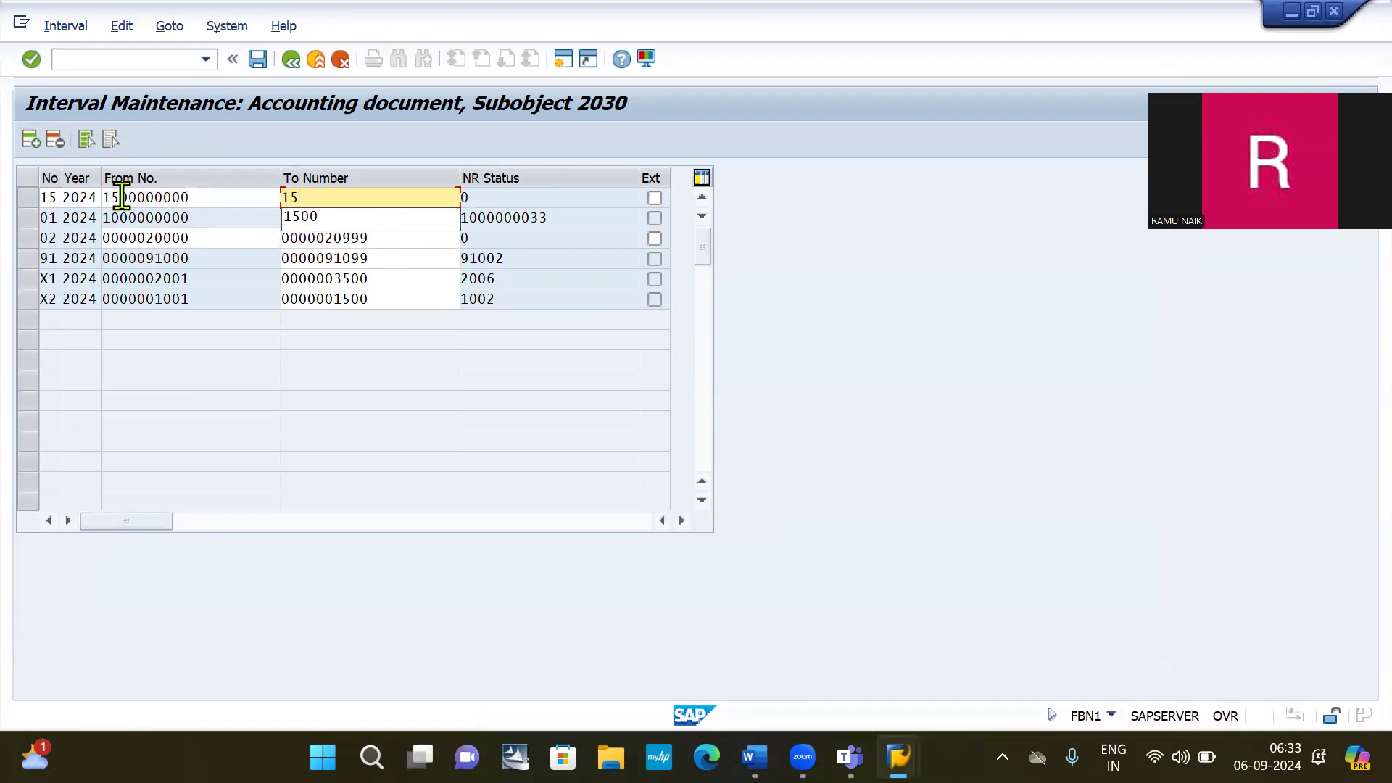
pyautogui.write('99999999')
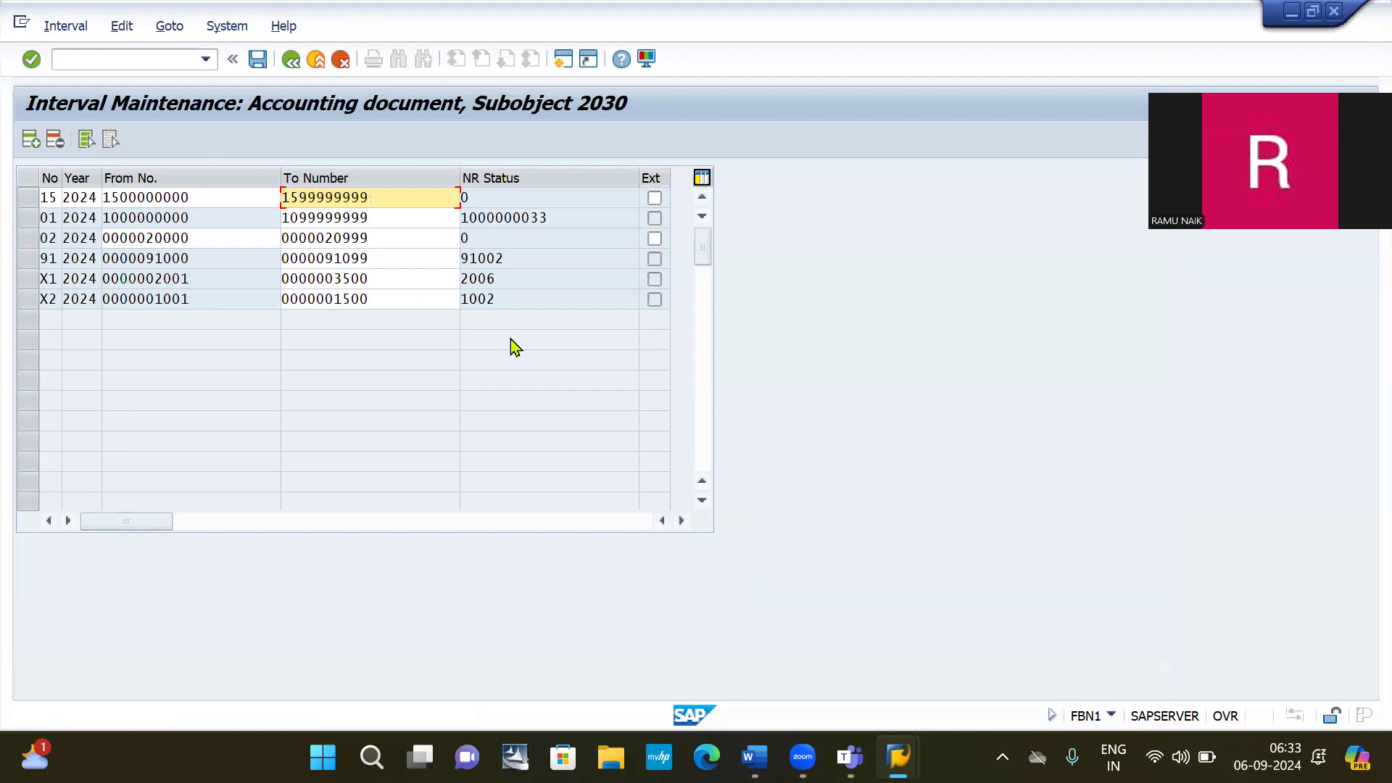
pyautogui.click(520, 473)
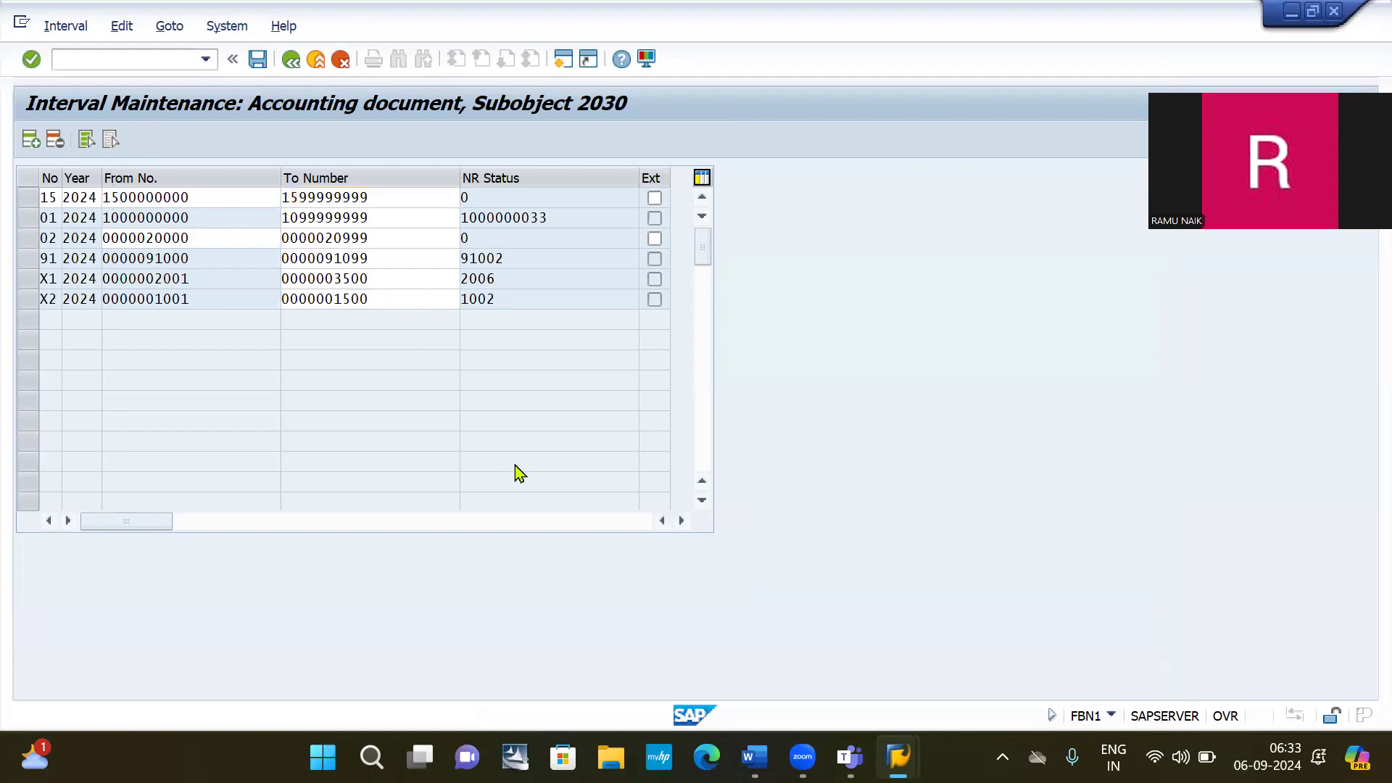
pyautogui.press('Return')
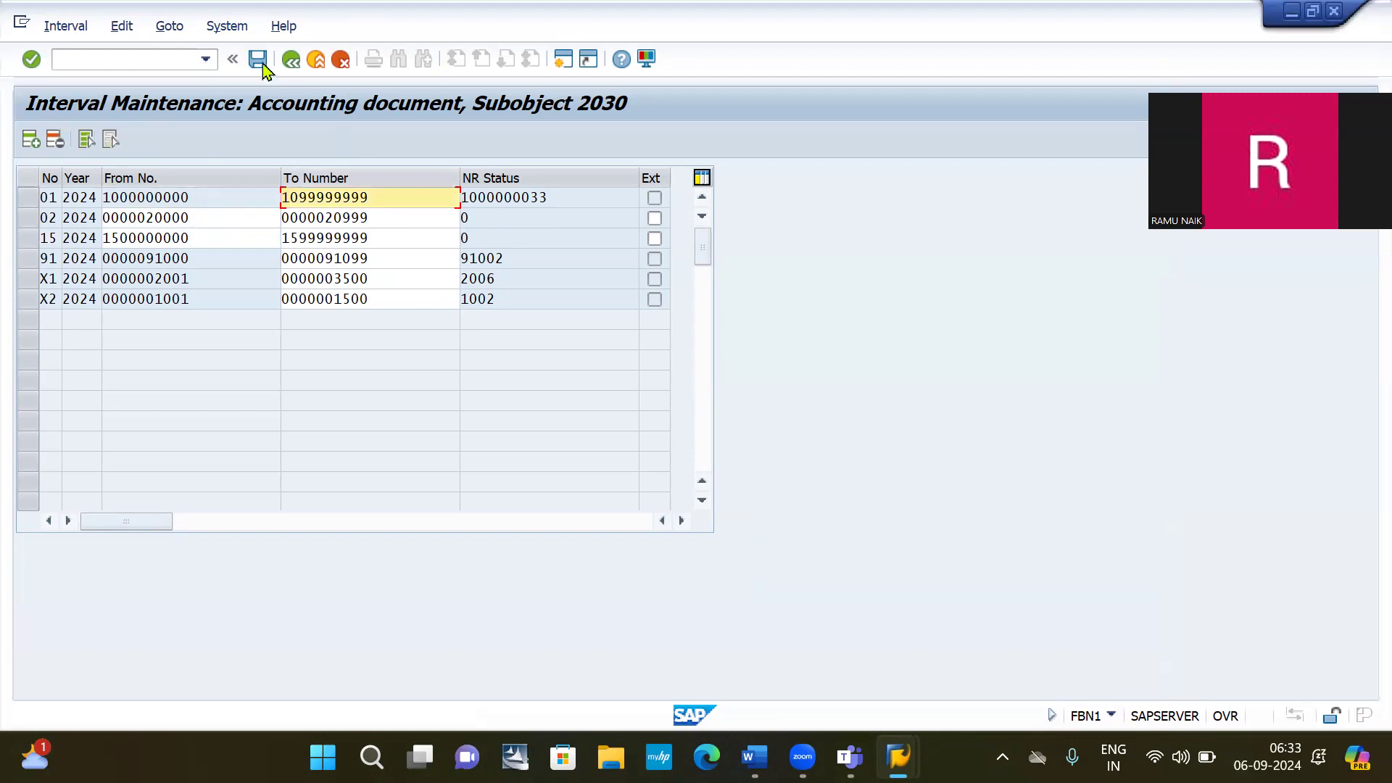
pyautogui.click(259, 63)
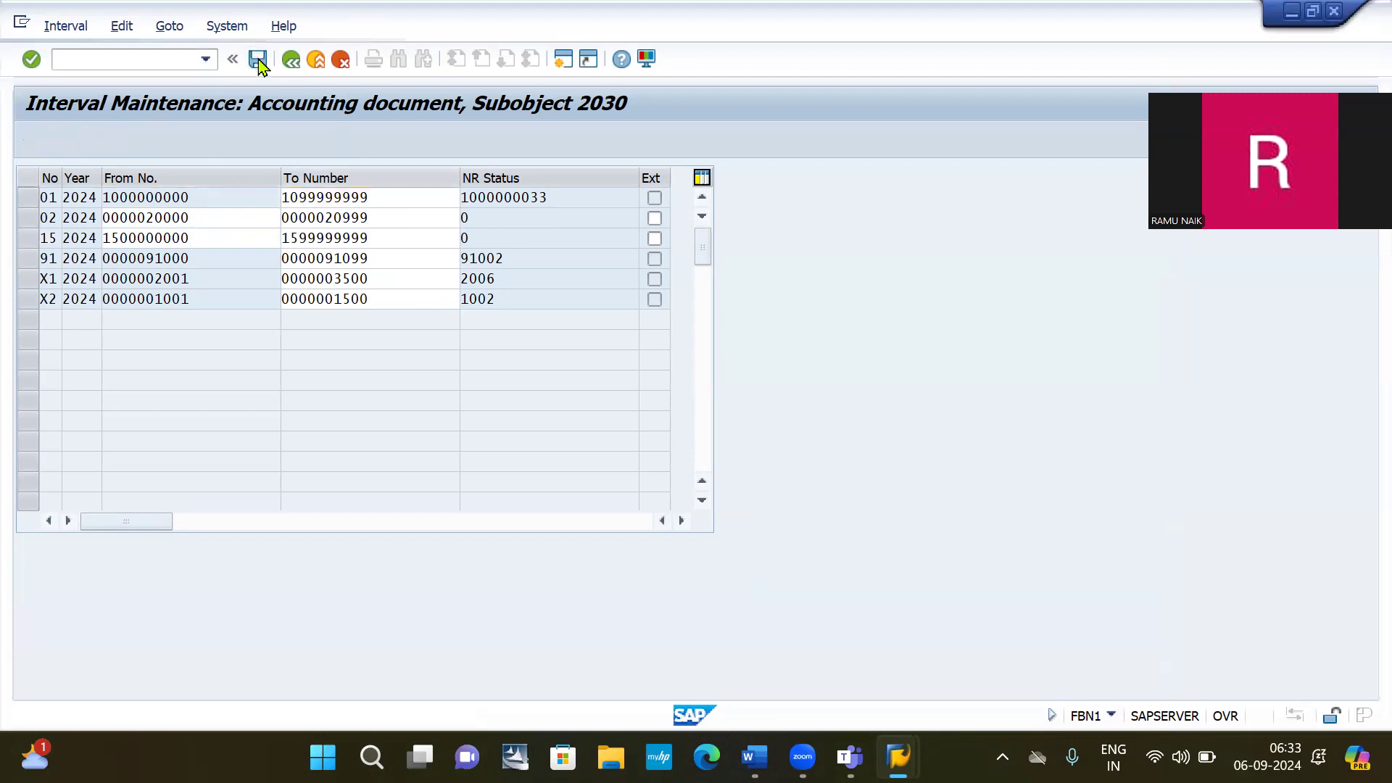
pyautogui.press('Return')
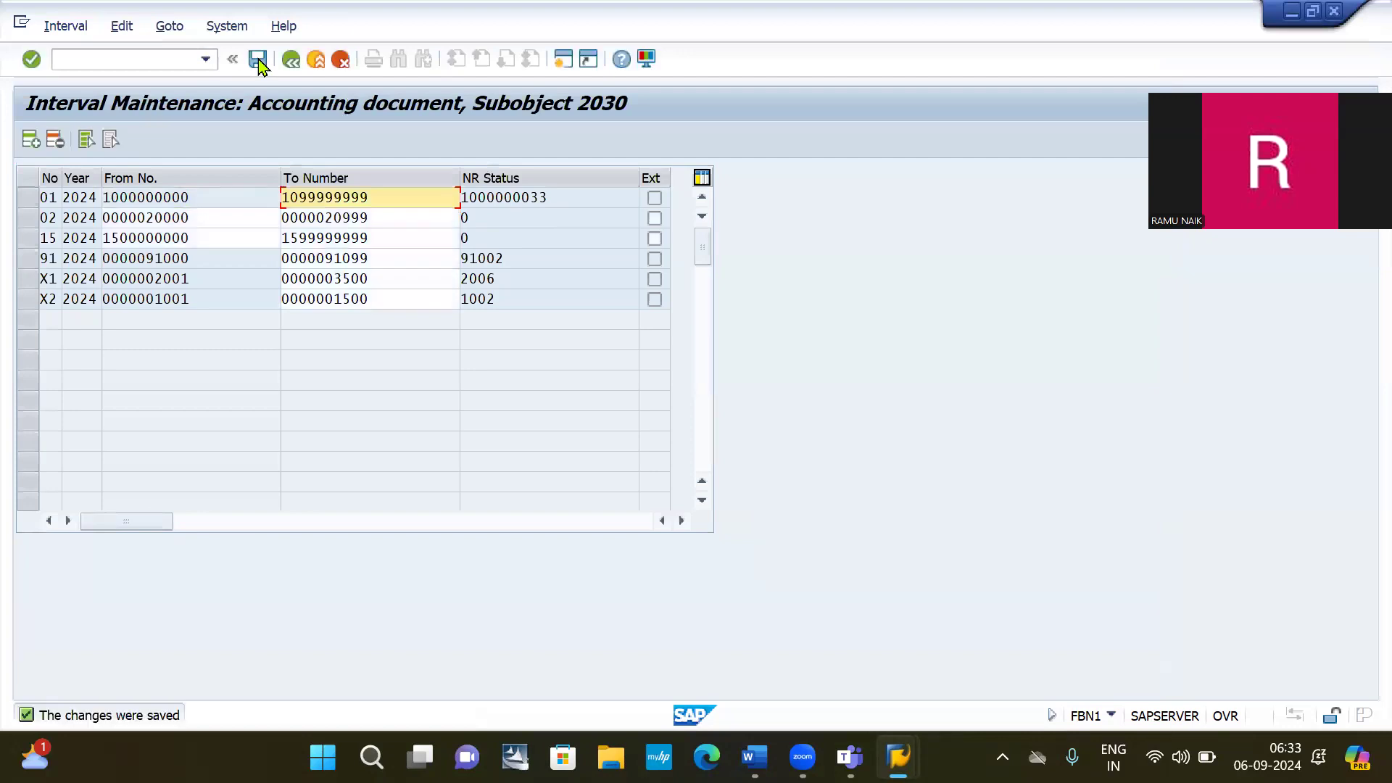
pyautogui.click(110, 61)
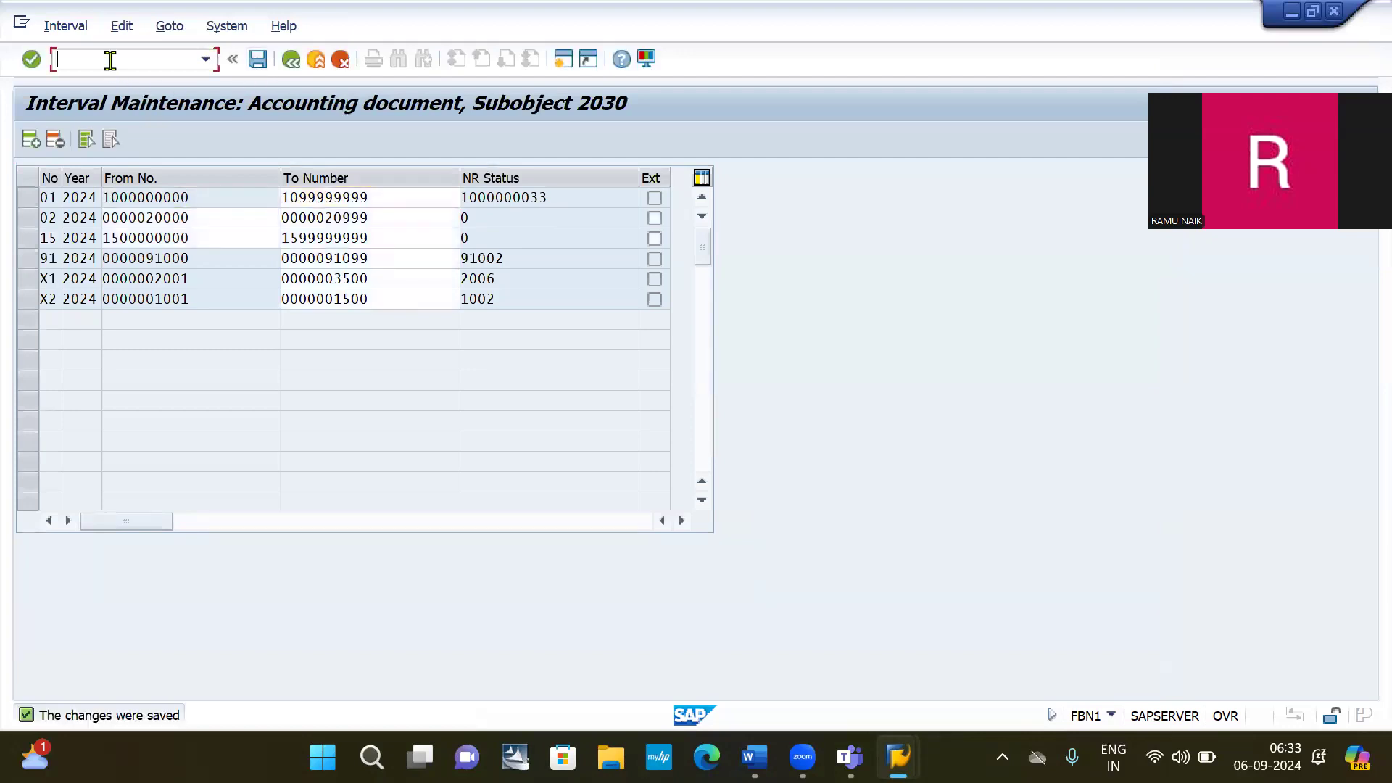
# Restart F-07 with document and posting dates 01102024.
pyautogui.press('Down')
pyautogui.press('Down')
pyautogui.press('Return')
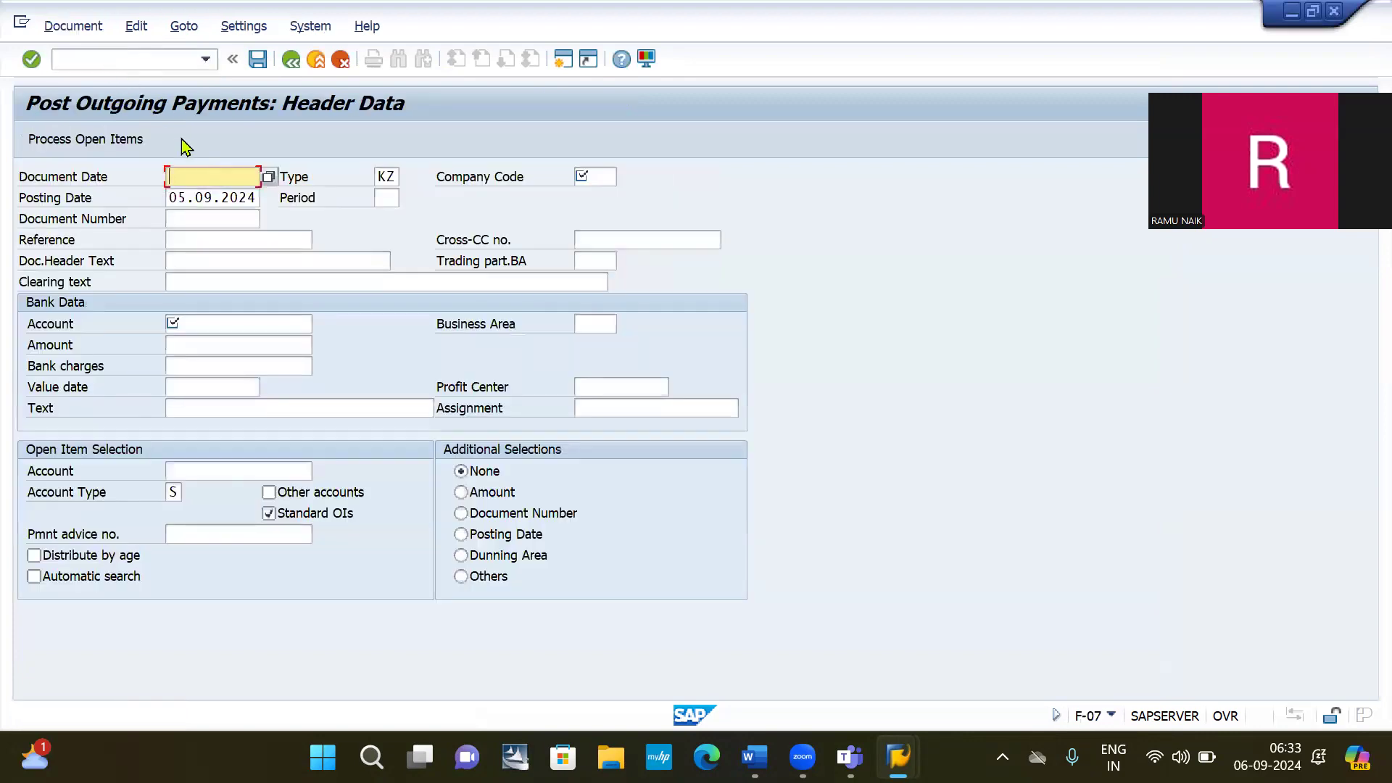
pyautogui.press('BackSpace')
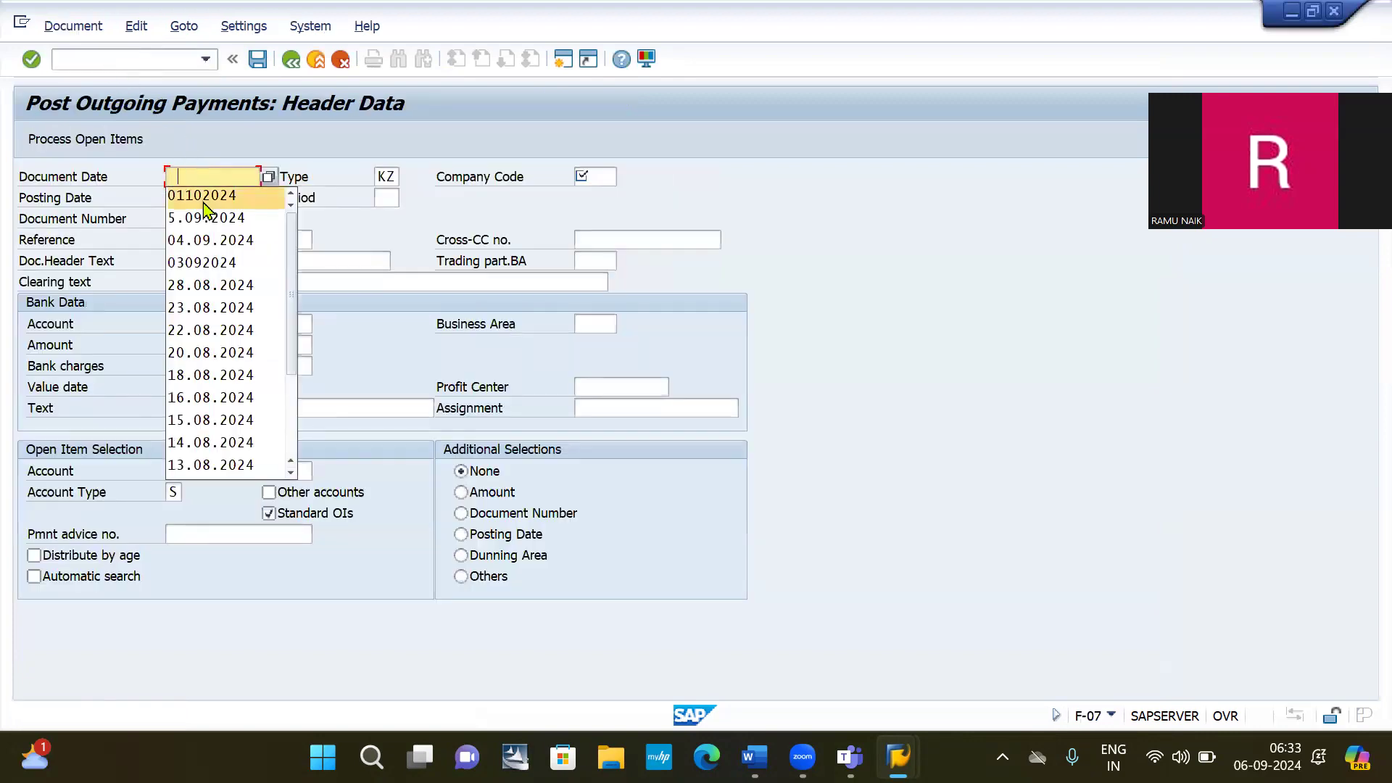
pyautogui.click(203, 201)
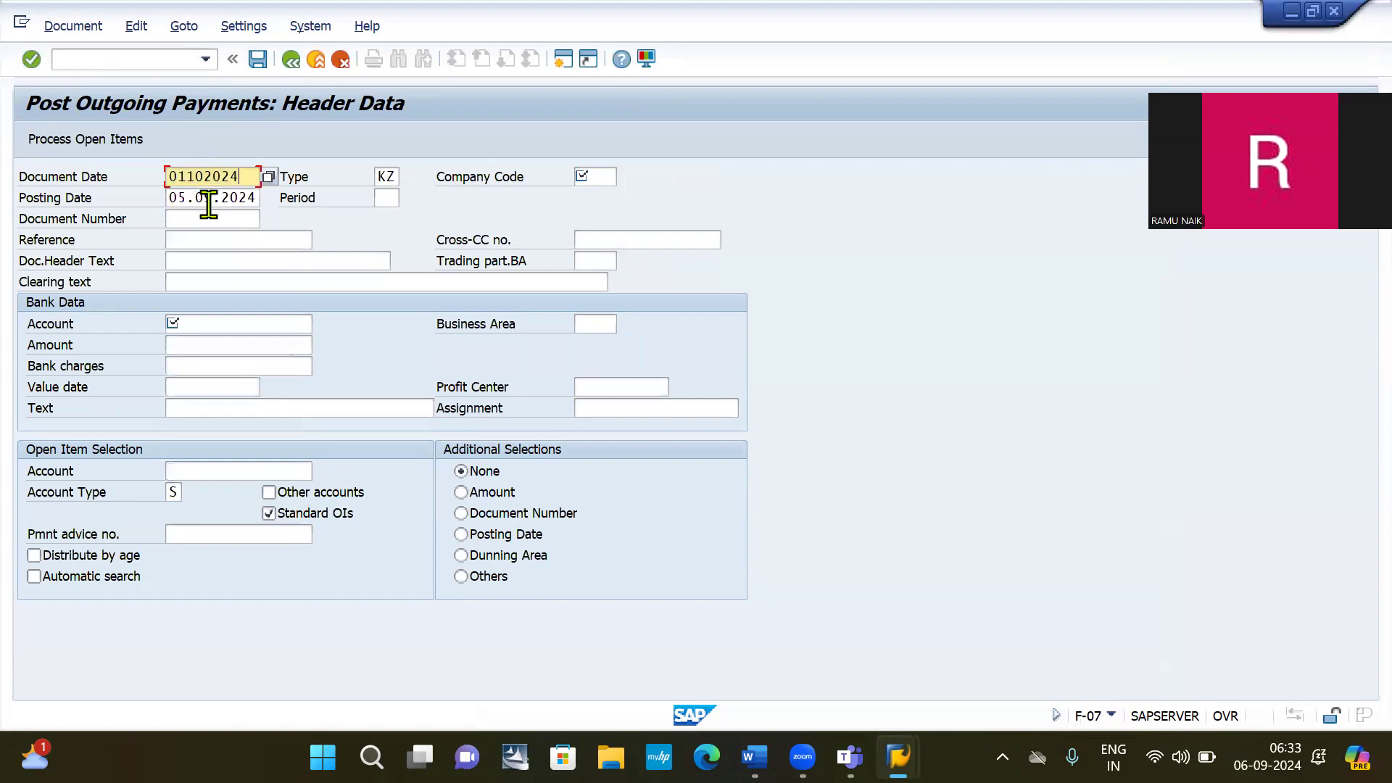
pyautogui.click(216, 202)
pyautogui.doubleClick(216, 202)
pyautogui.write('01102024')
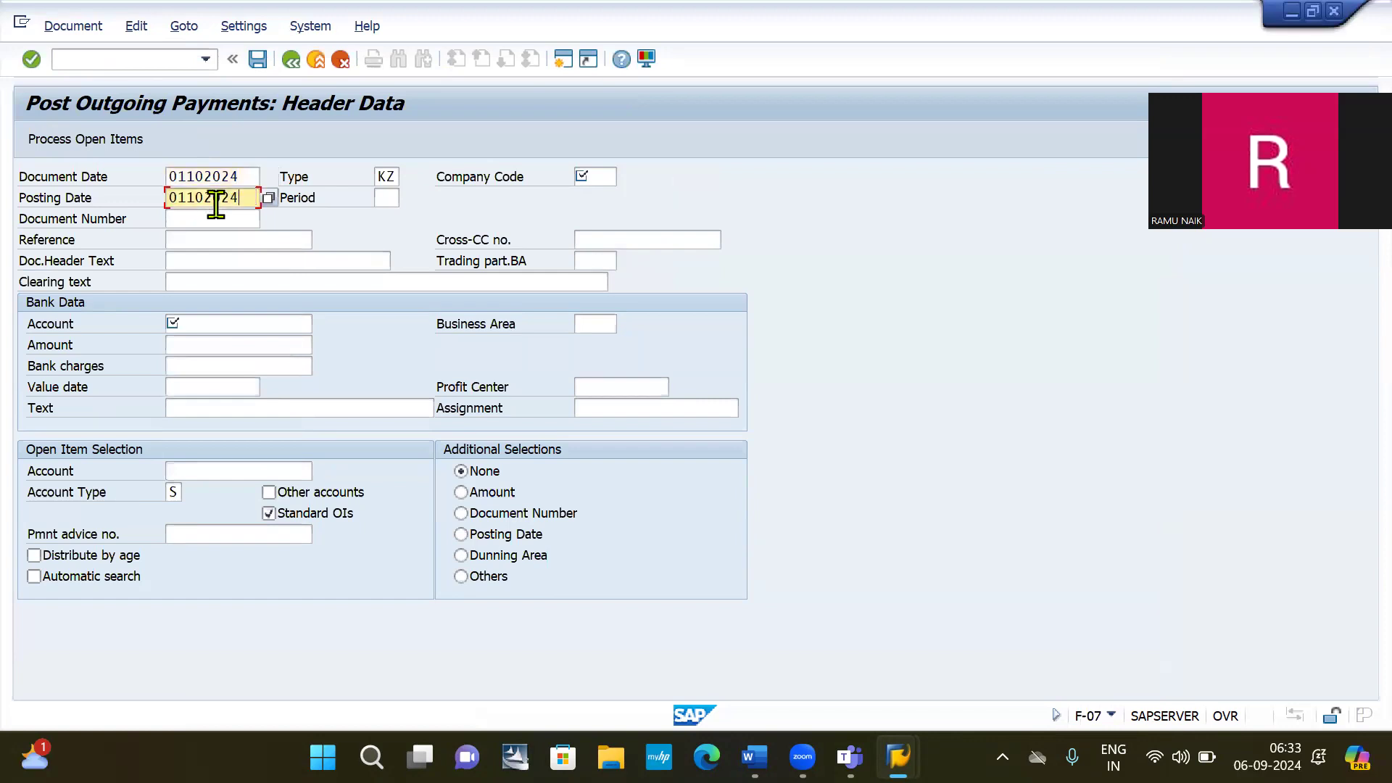
# Enter bank account 200000, amount 10000, account 100001, company code 2030, and process open items.
pyautogui.click(214, 326)
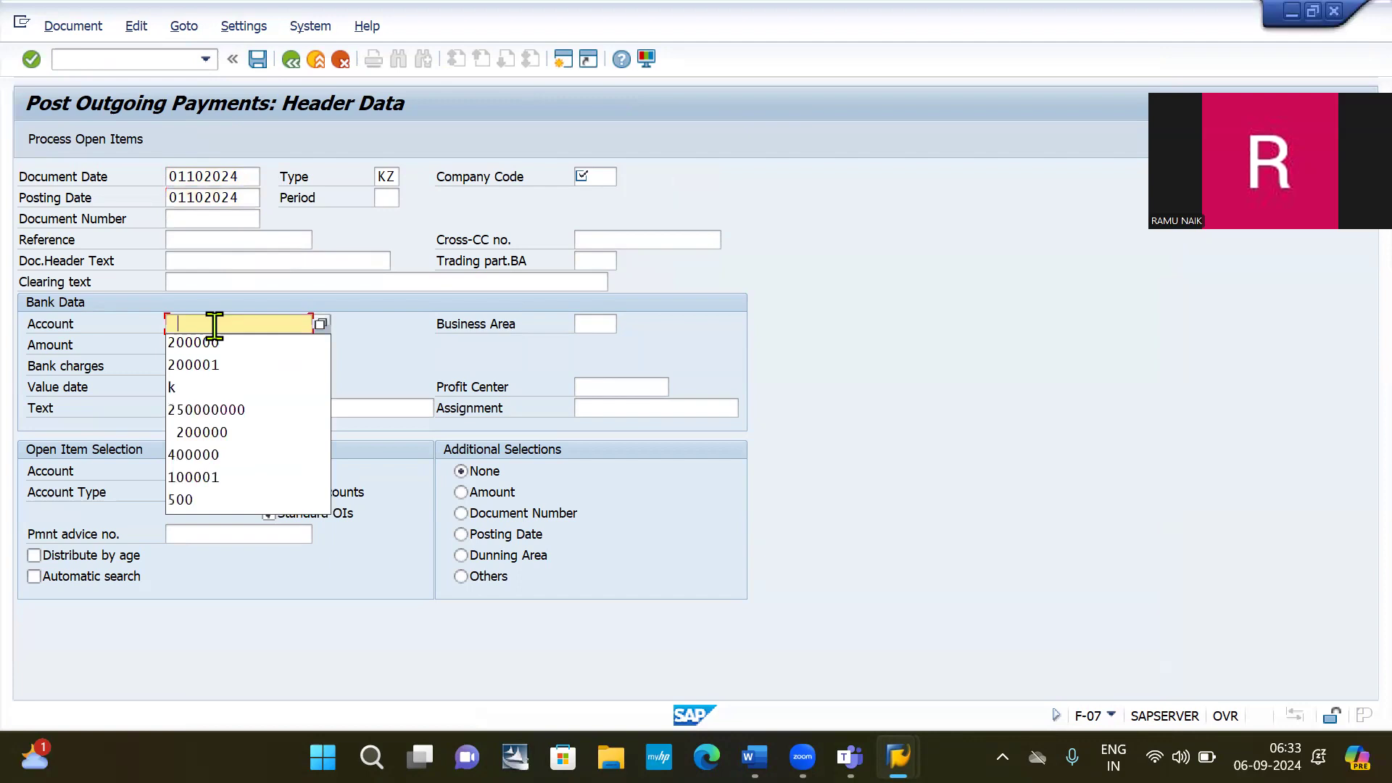
pyautogui.click(218, 344)
pyautogui.click(216, 344)
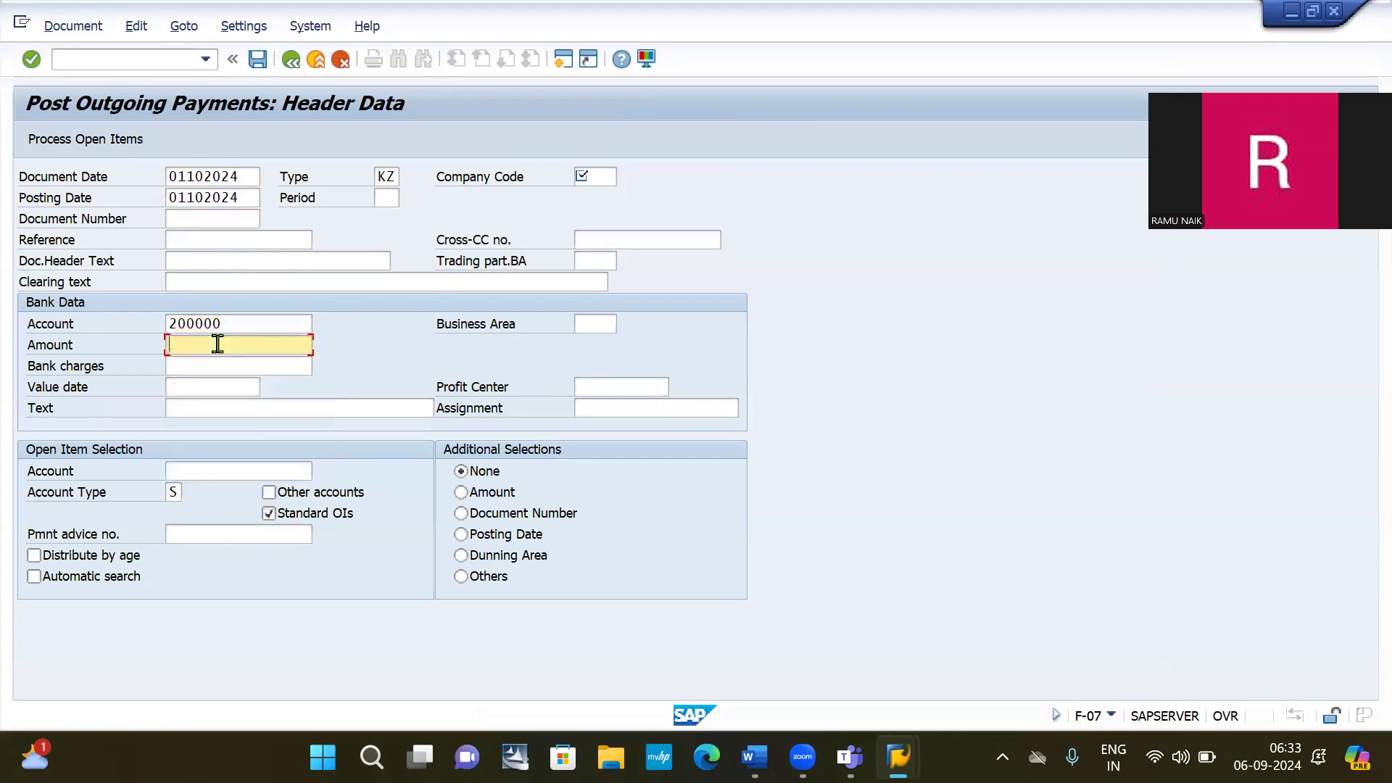
pyautogui.click(219, 371)
pyautogui.click(212, 469)
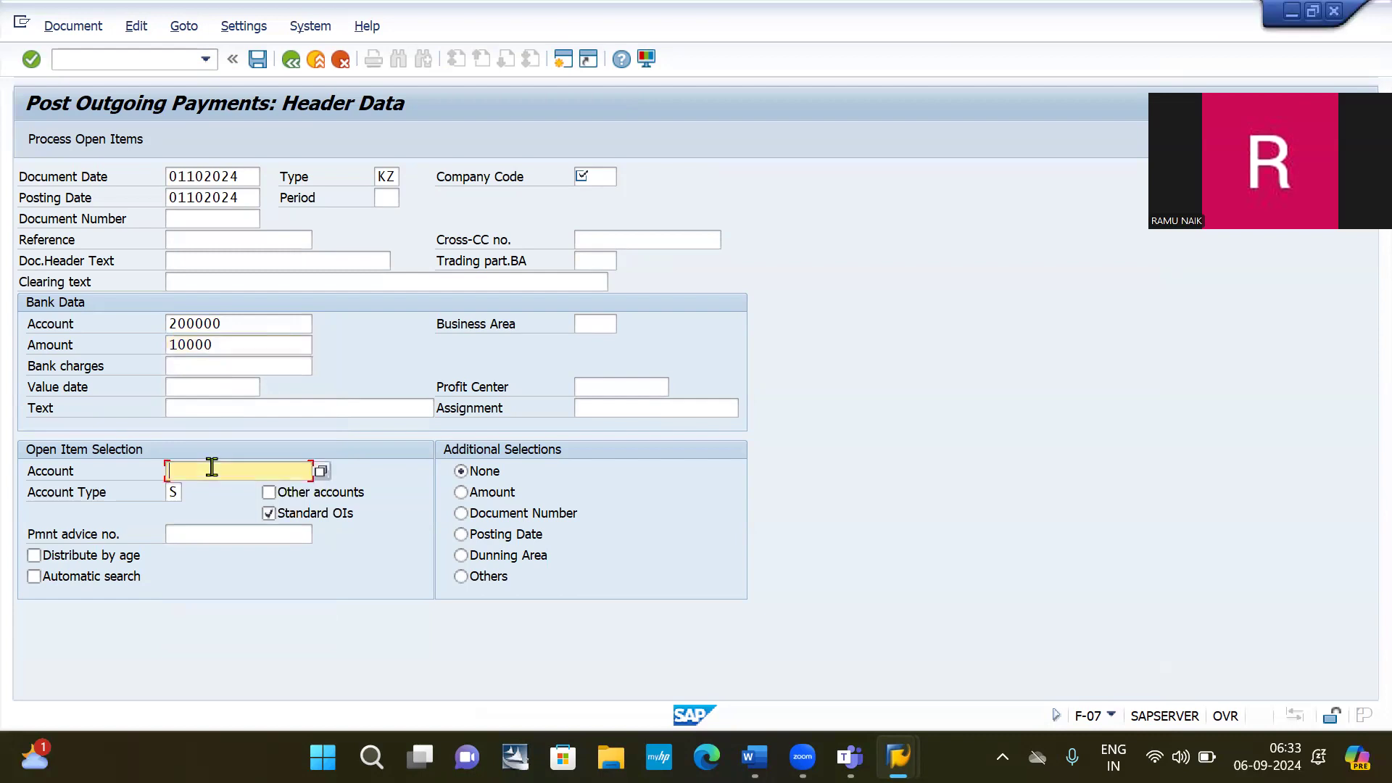
pyautogui.click(212, 469)
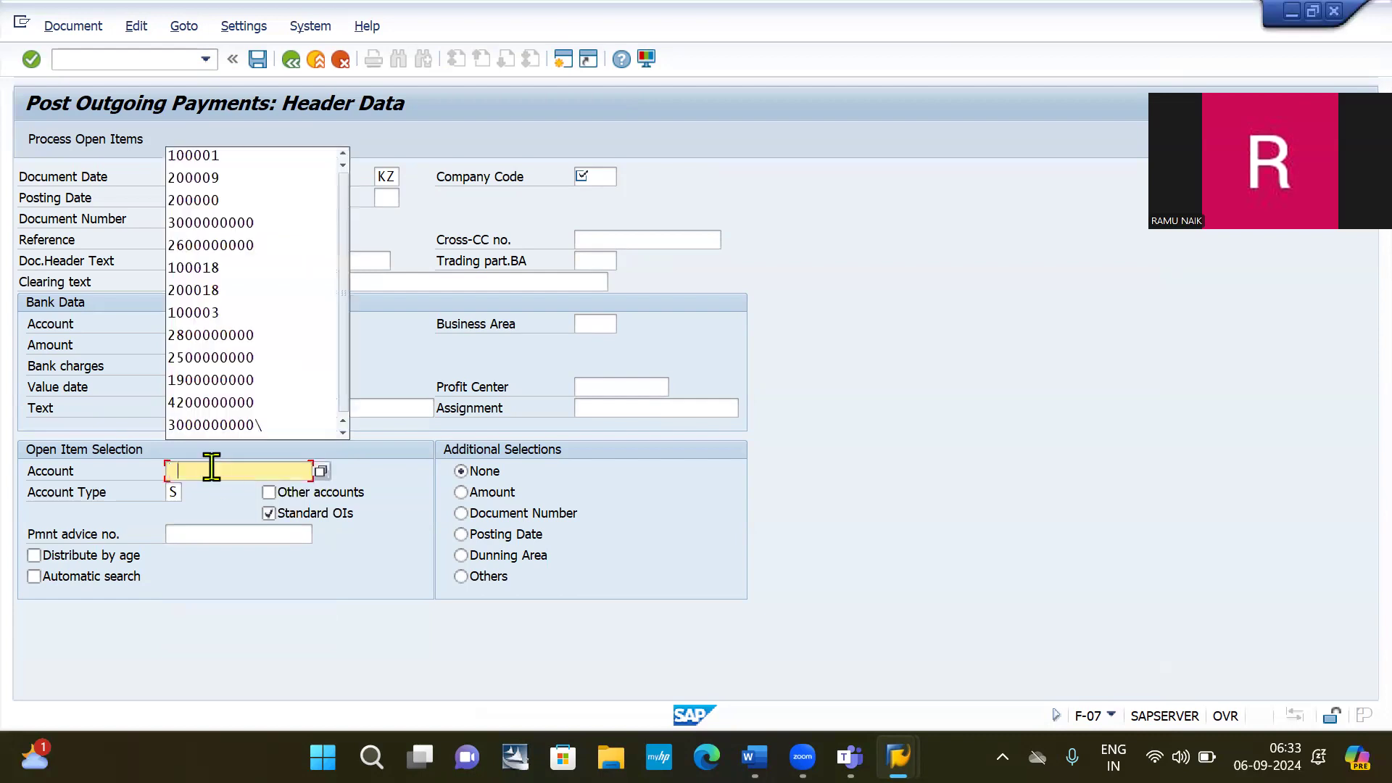
pyautogui.click(203, 153)
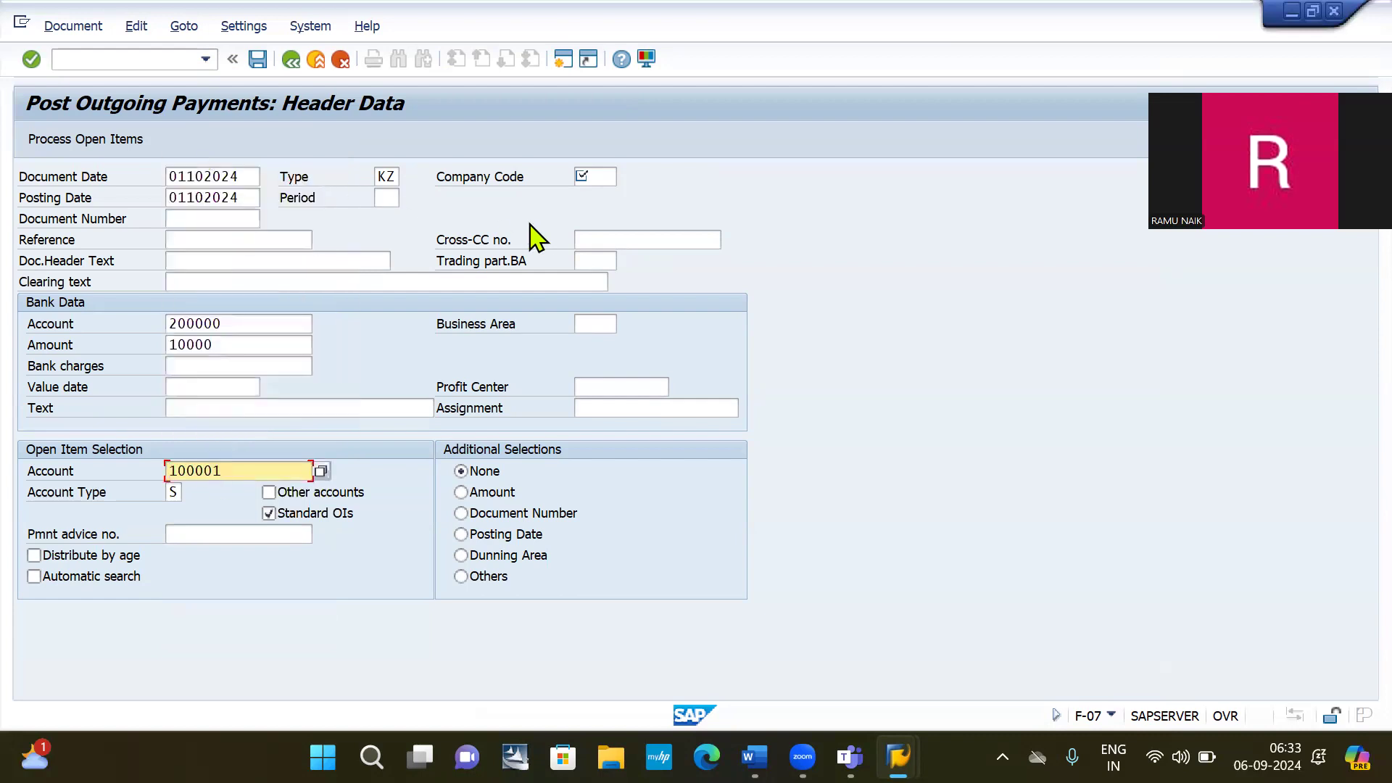
pyautogui.click(597, 175)
pyautogui.click(597, 176)
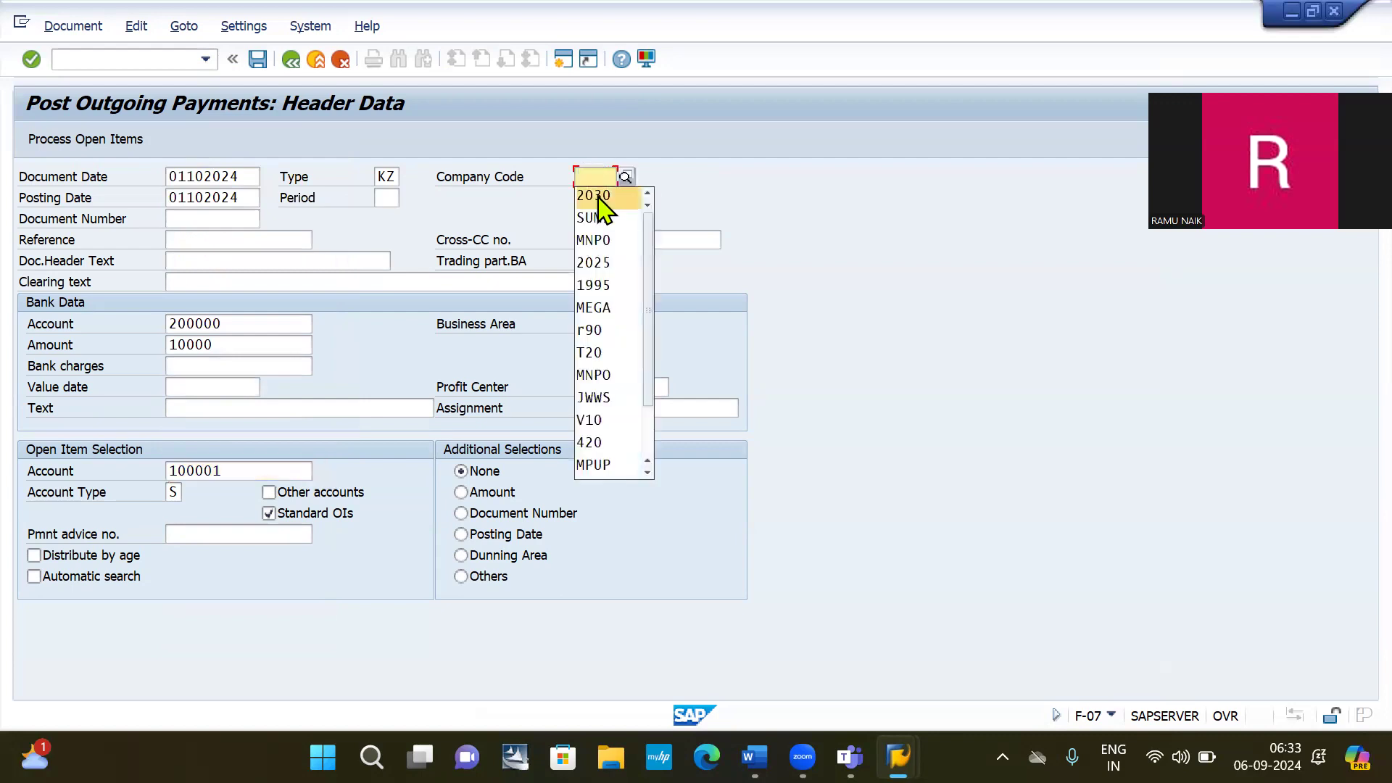
pyautogui.click(600, 197)
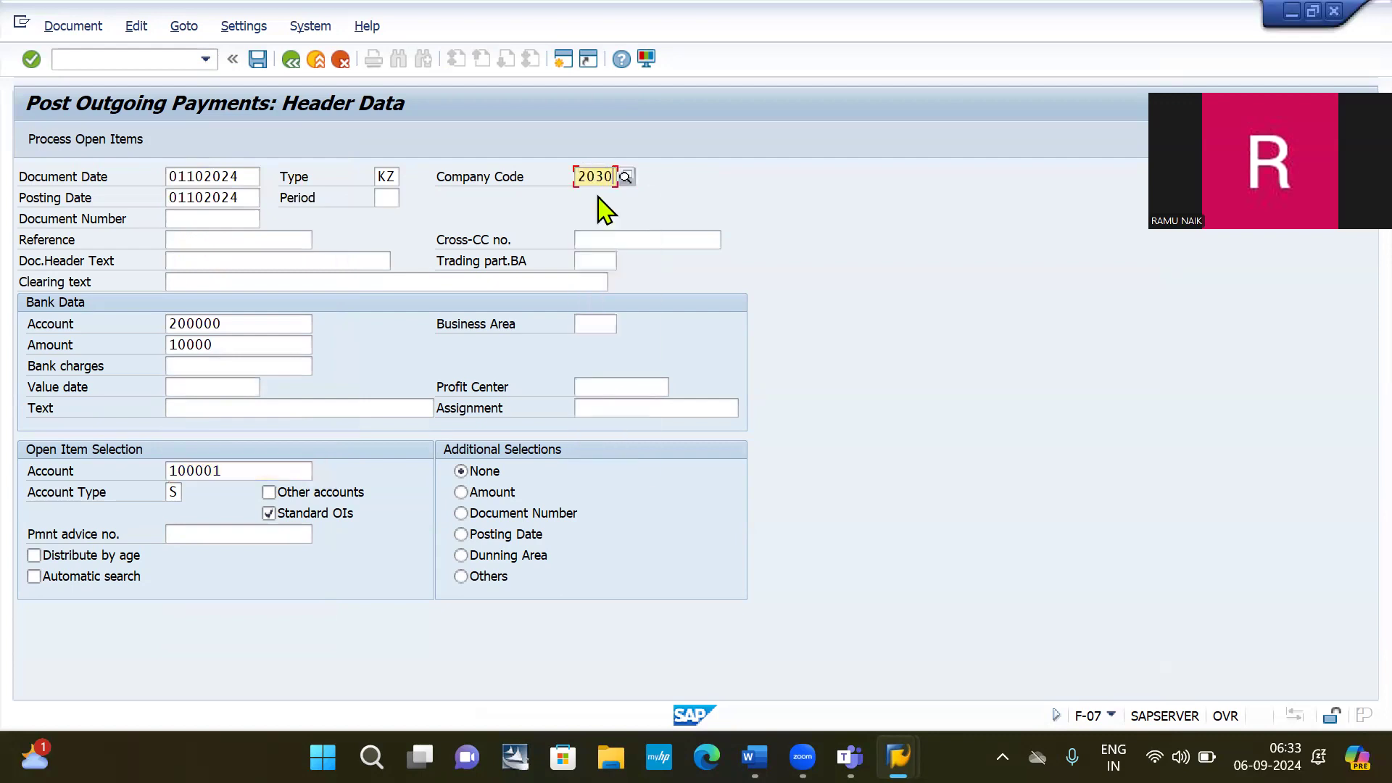
pyautogui.click(81, 142)
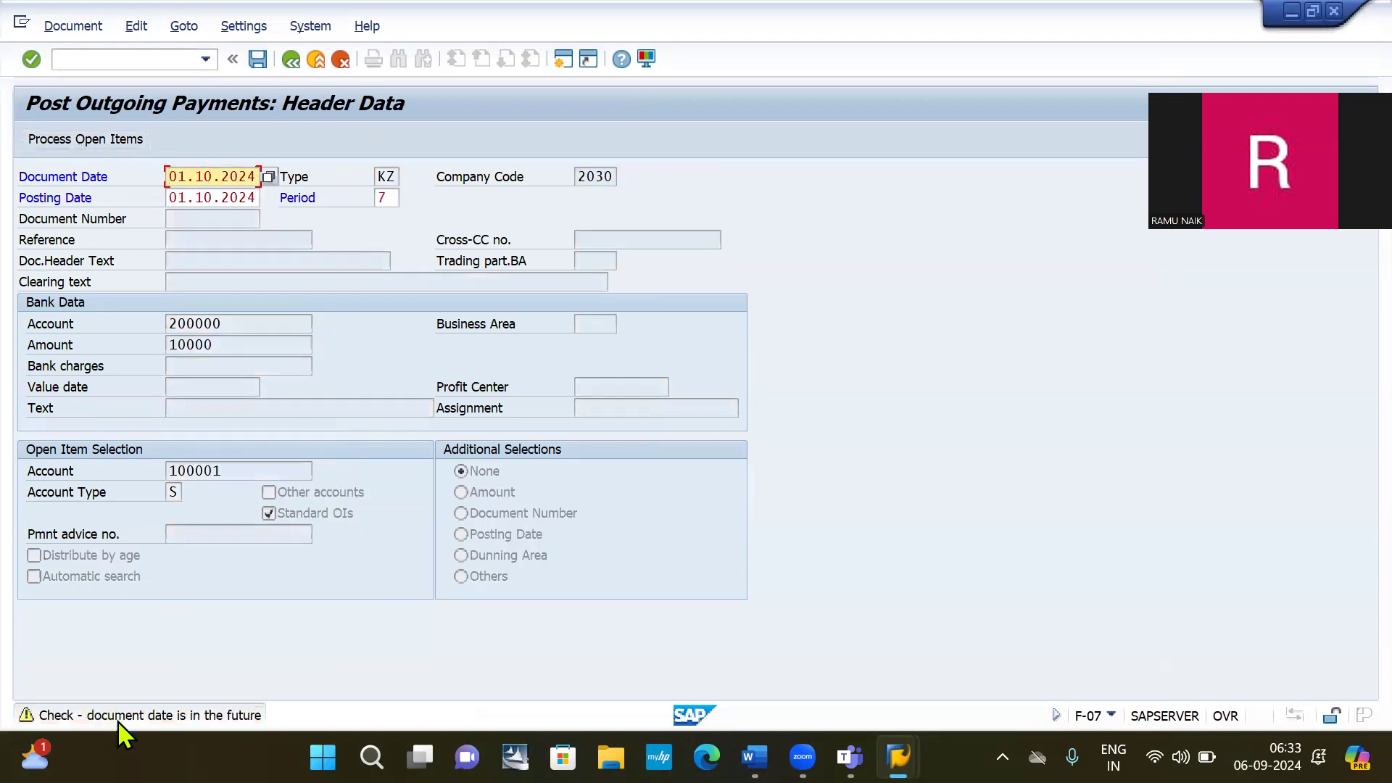
pyautogui.press('Return')
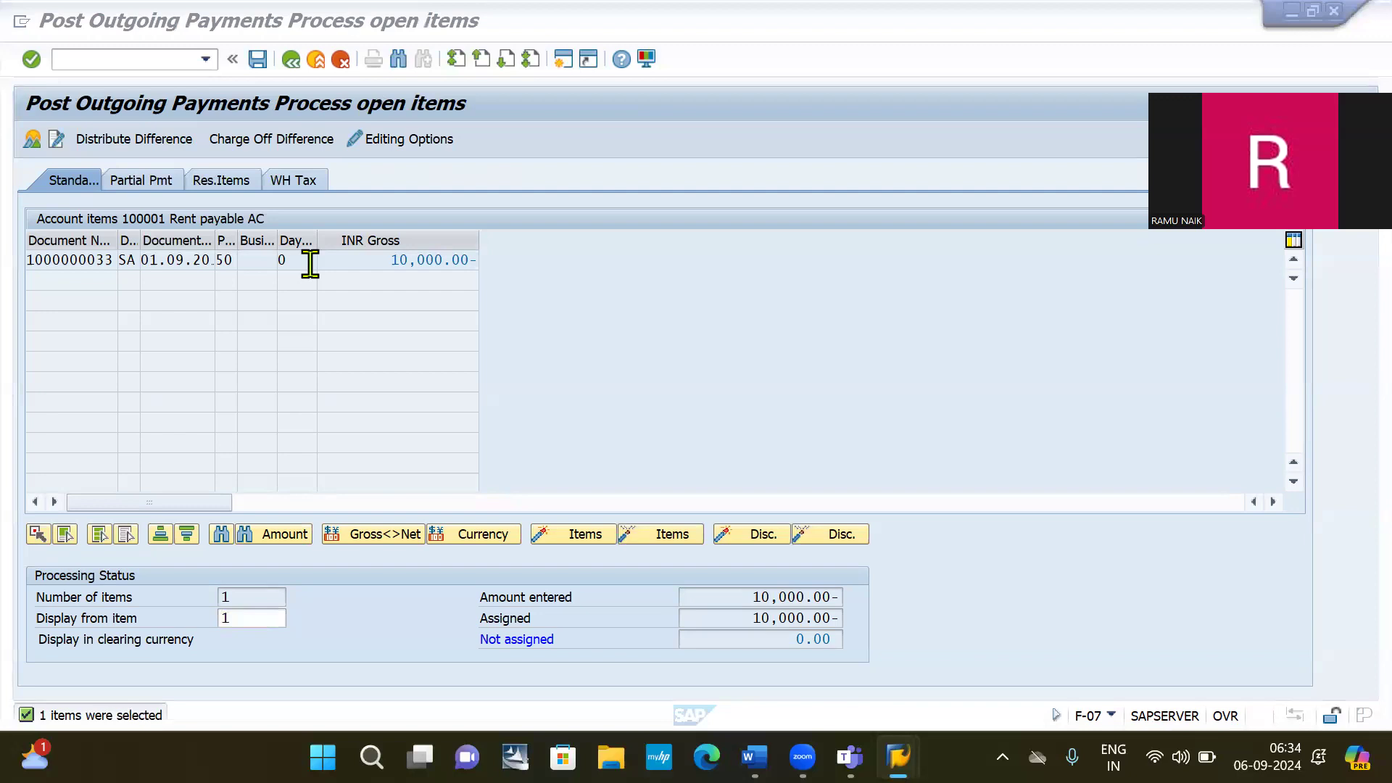
pyautogui.click(32, 145)
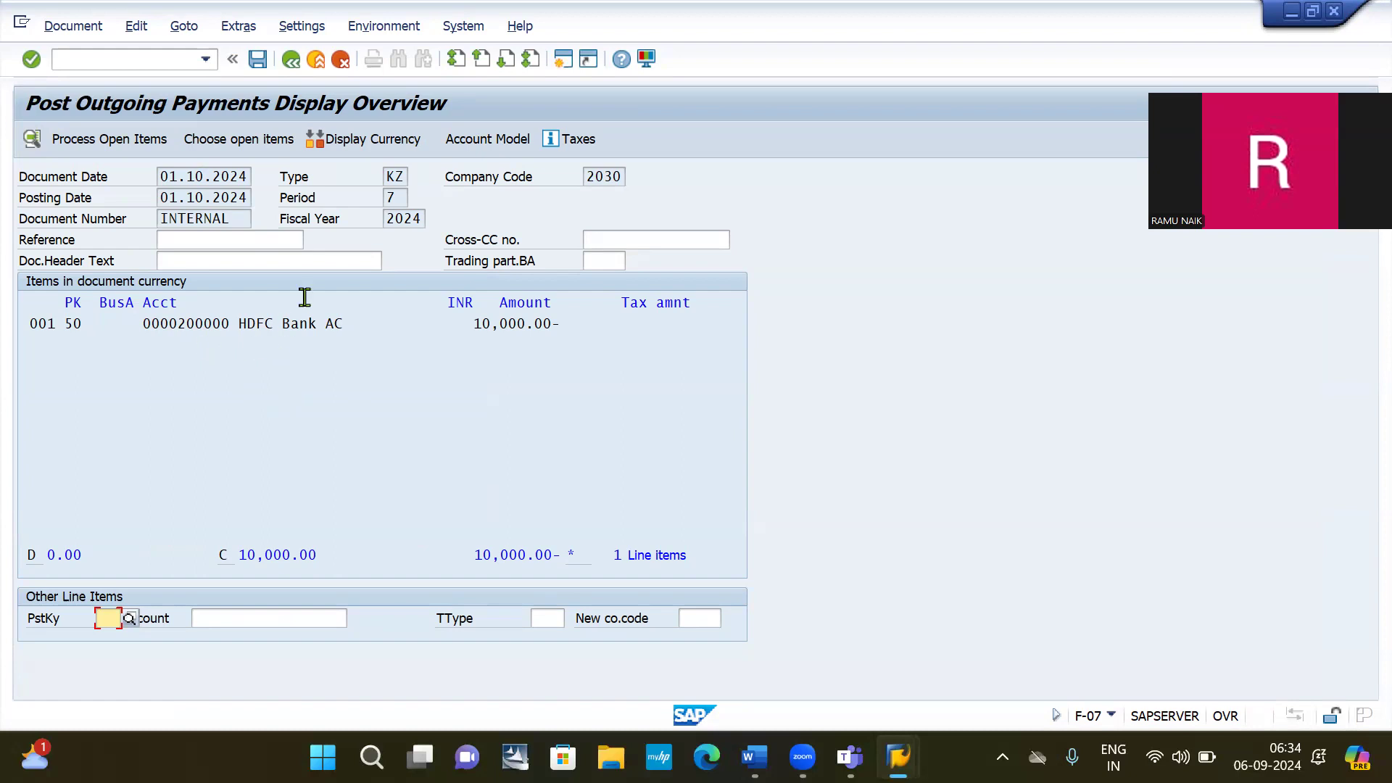
pyautogui.click(257, 61)
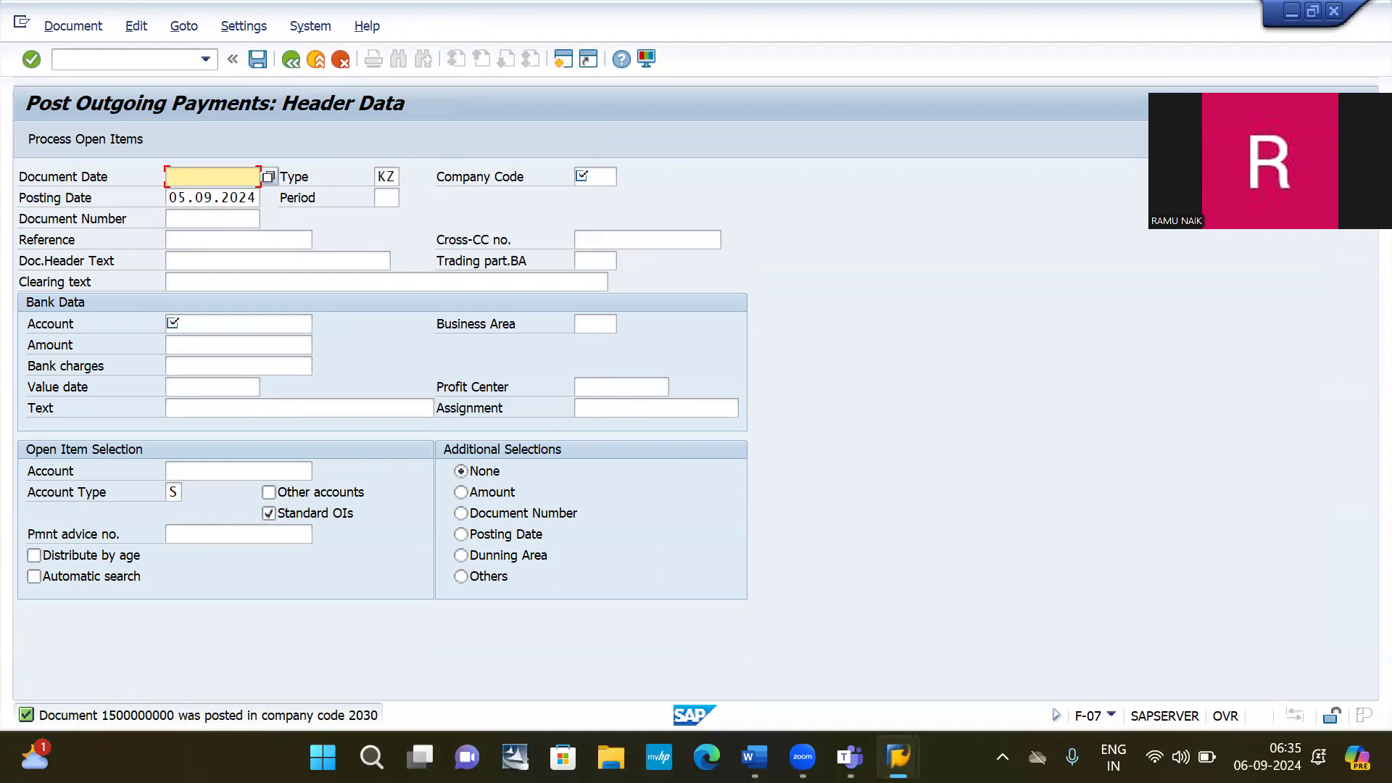
pyautogui.click(92, 61)
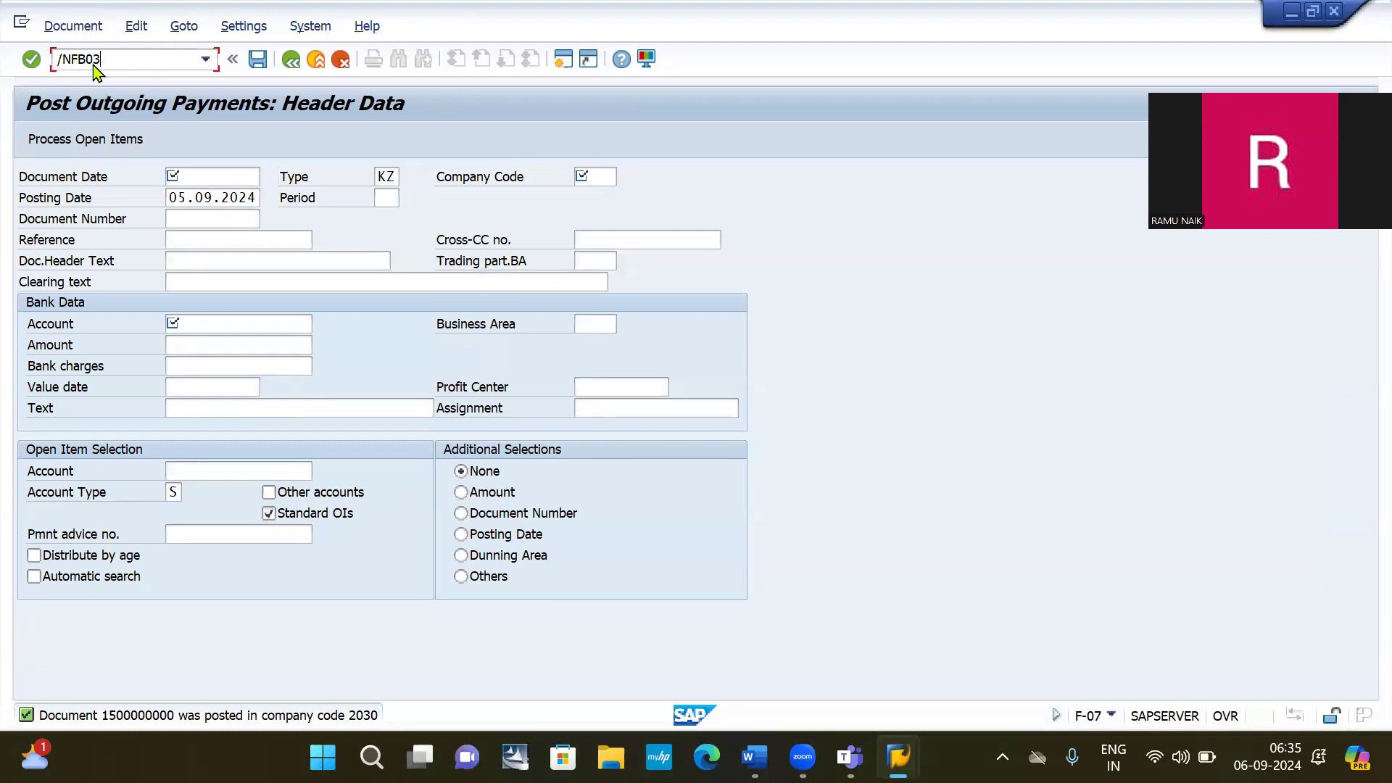
pyautogui.press('Return')
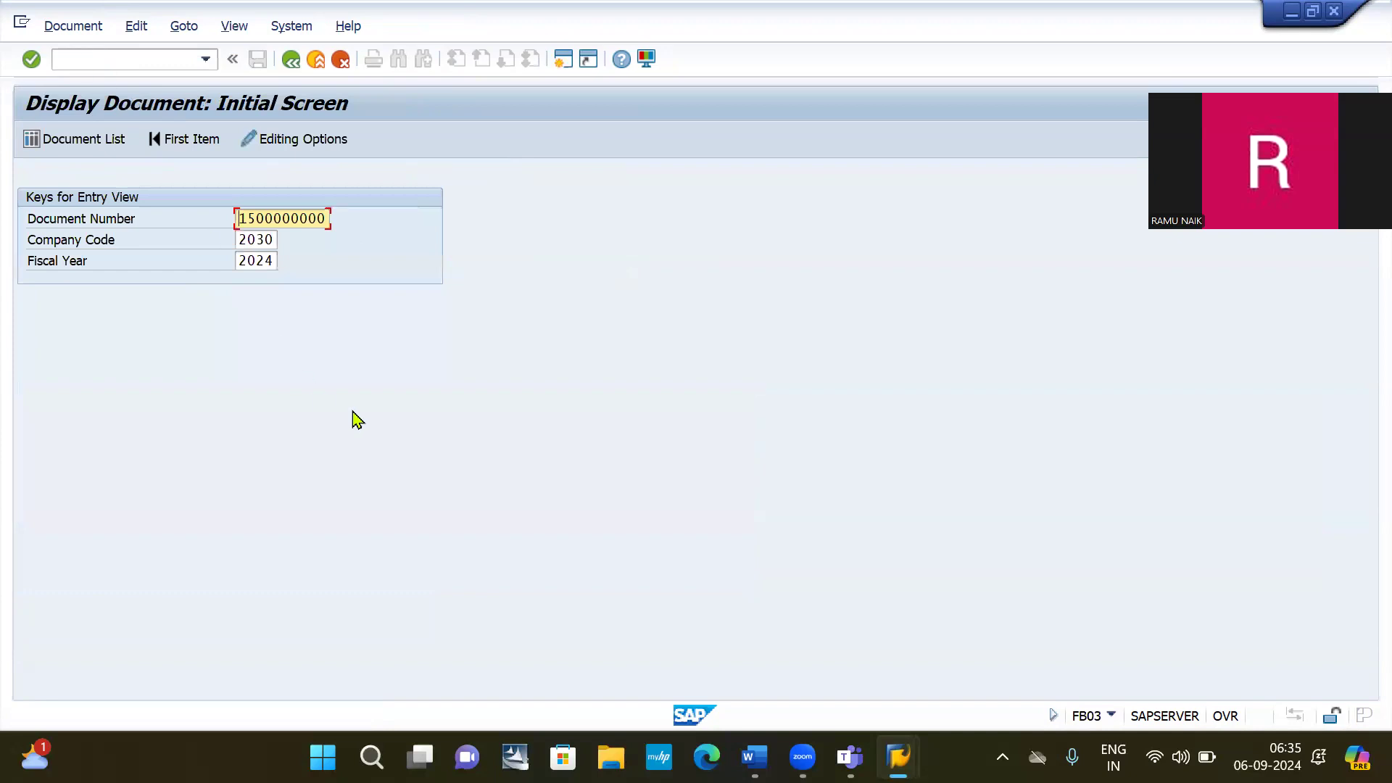
pyautogui.press('Return')
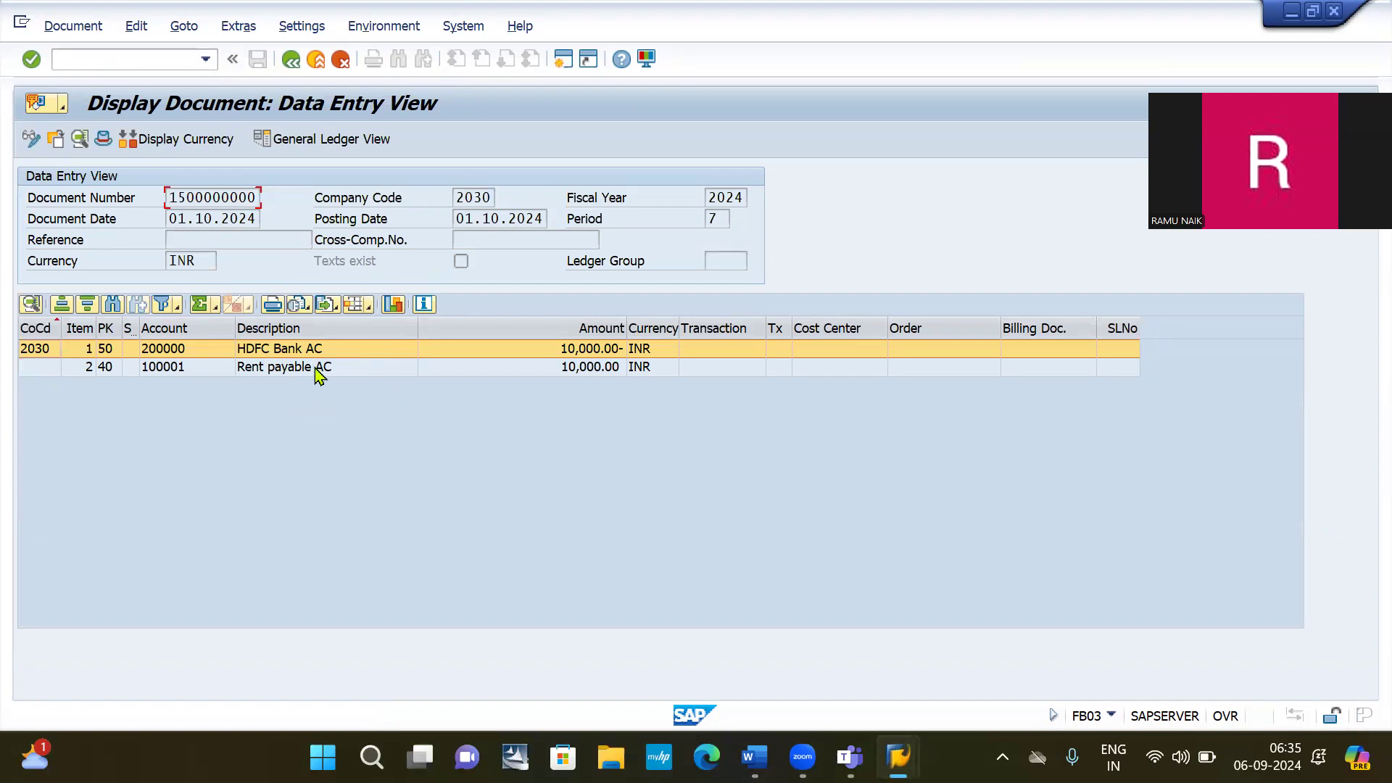
pyautogui.hotkey('alt', 'Tab')
pyautogui.hotkey('alt', 'Tab')
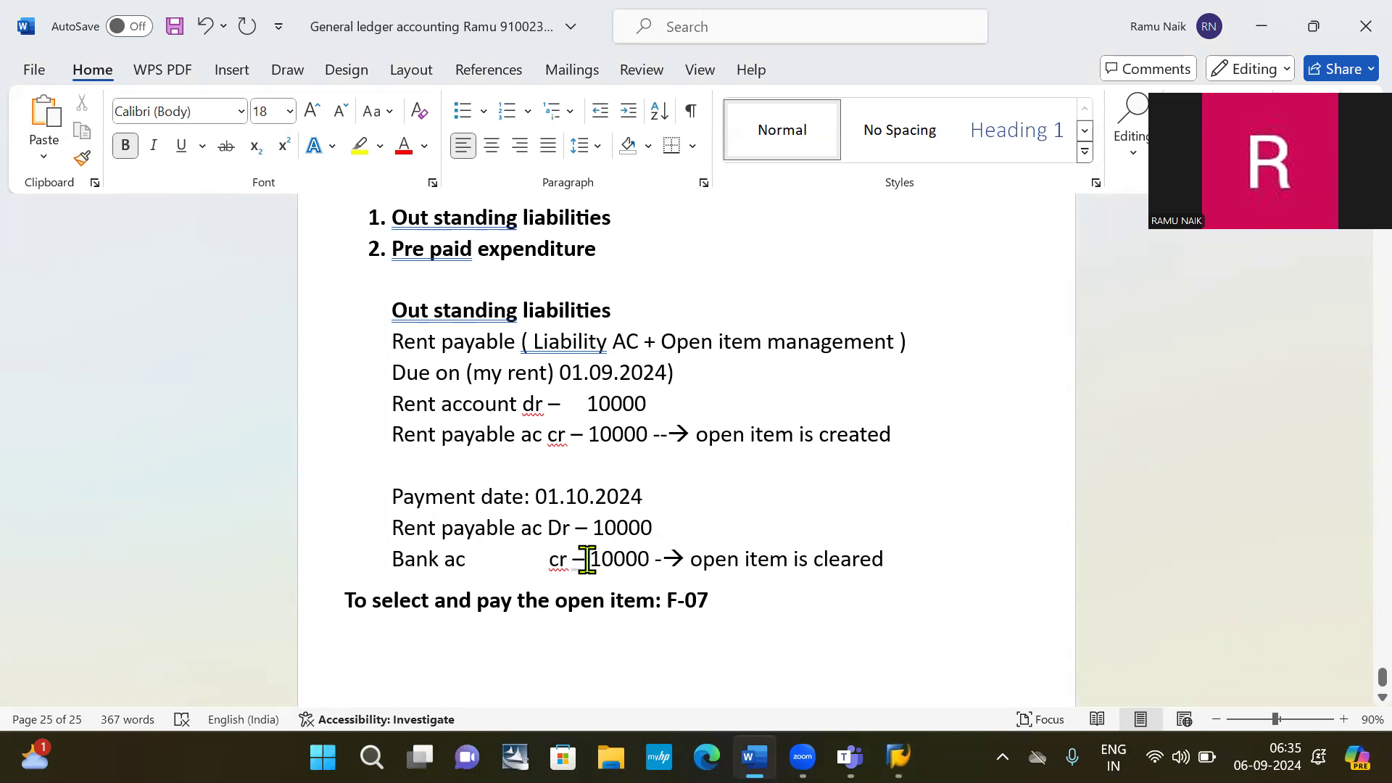
pyautogui.hotkey('alt', 'Tab')
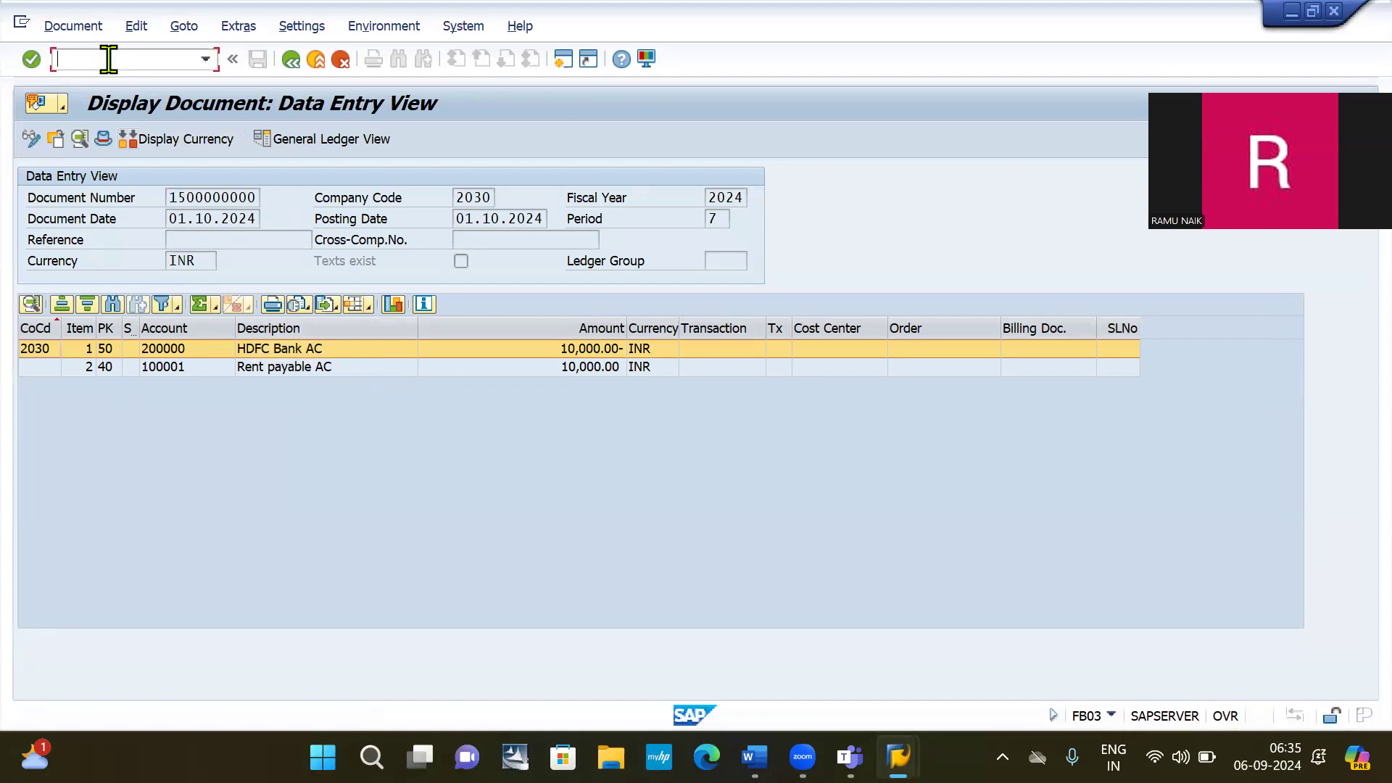
# Run FBL3N for the open items of account 100001.
pyautogui.write('/NFBL3N')
pyautogui.press('Return')
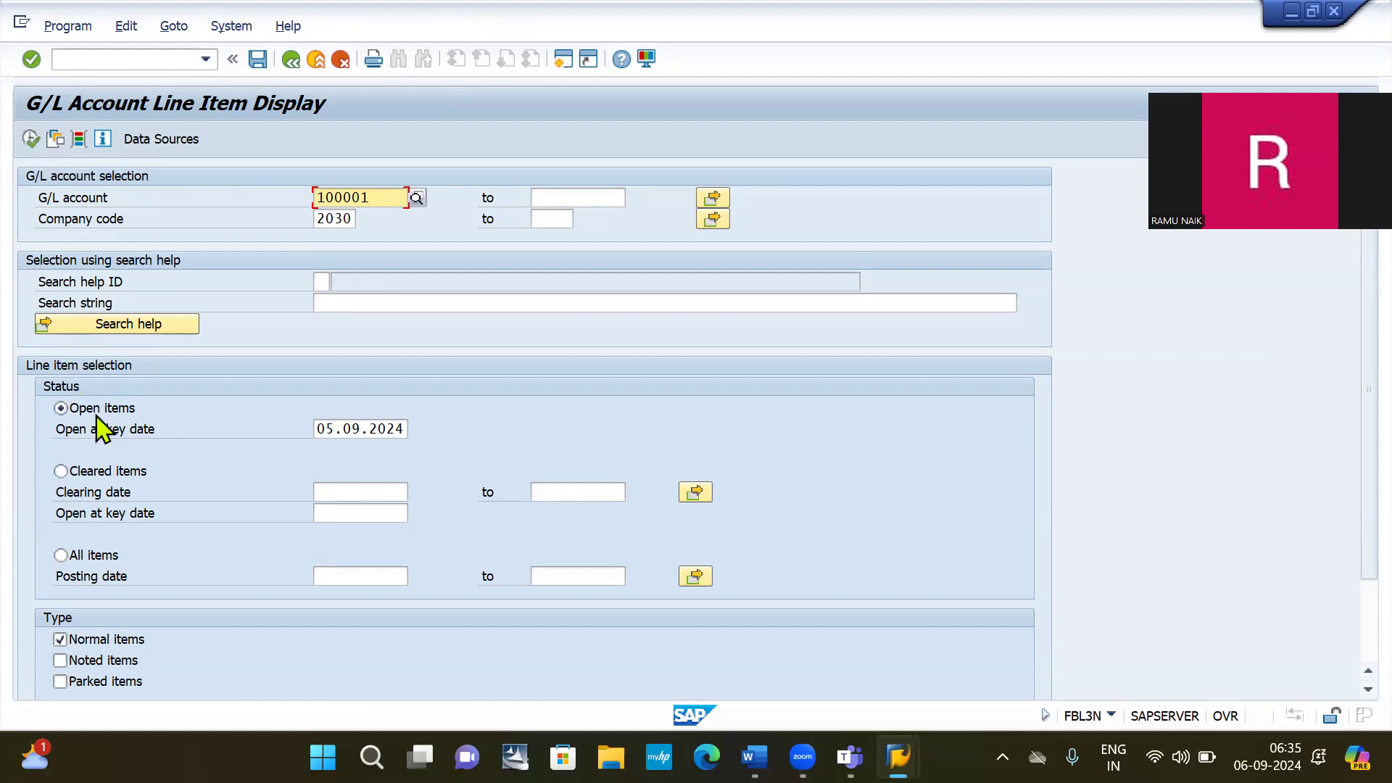
pyautogui.click(31, 139)
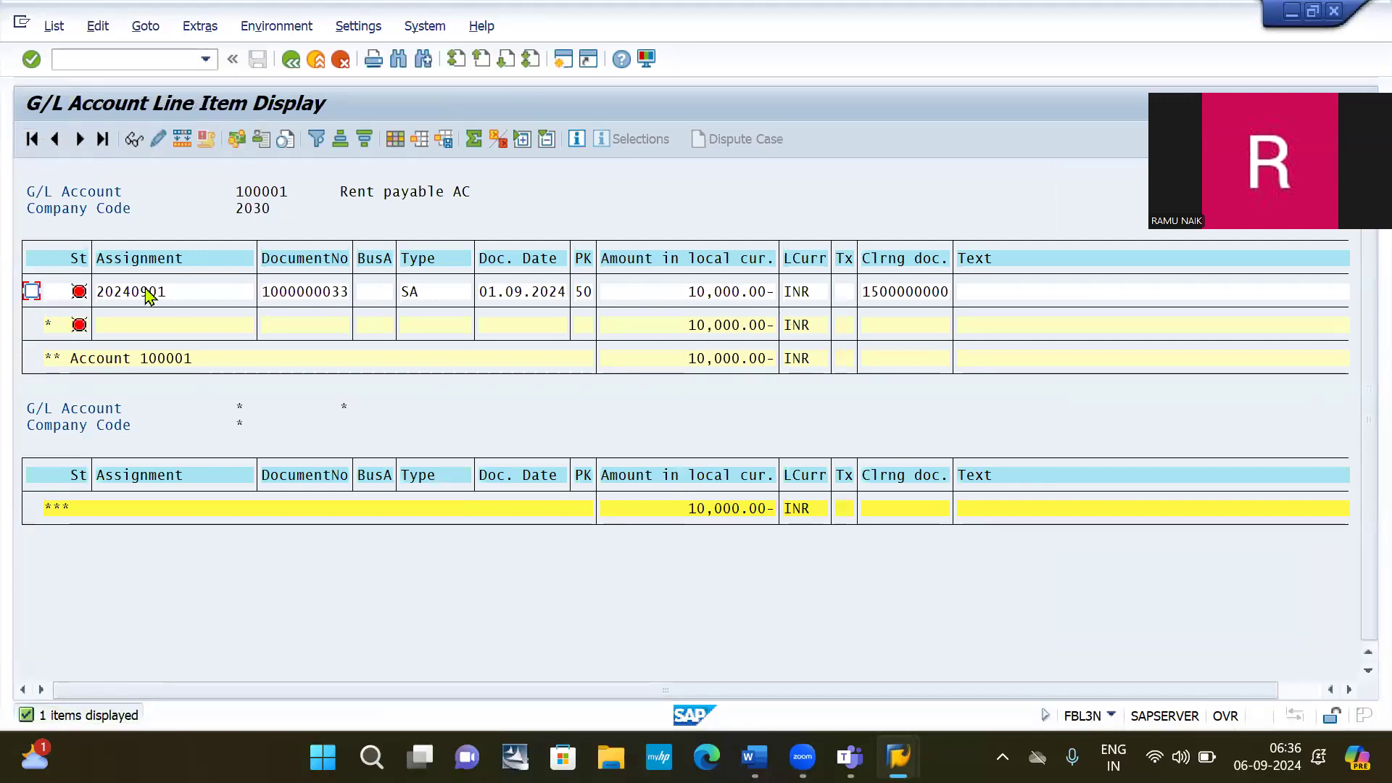
pyautogui.click(294, 66)
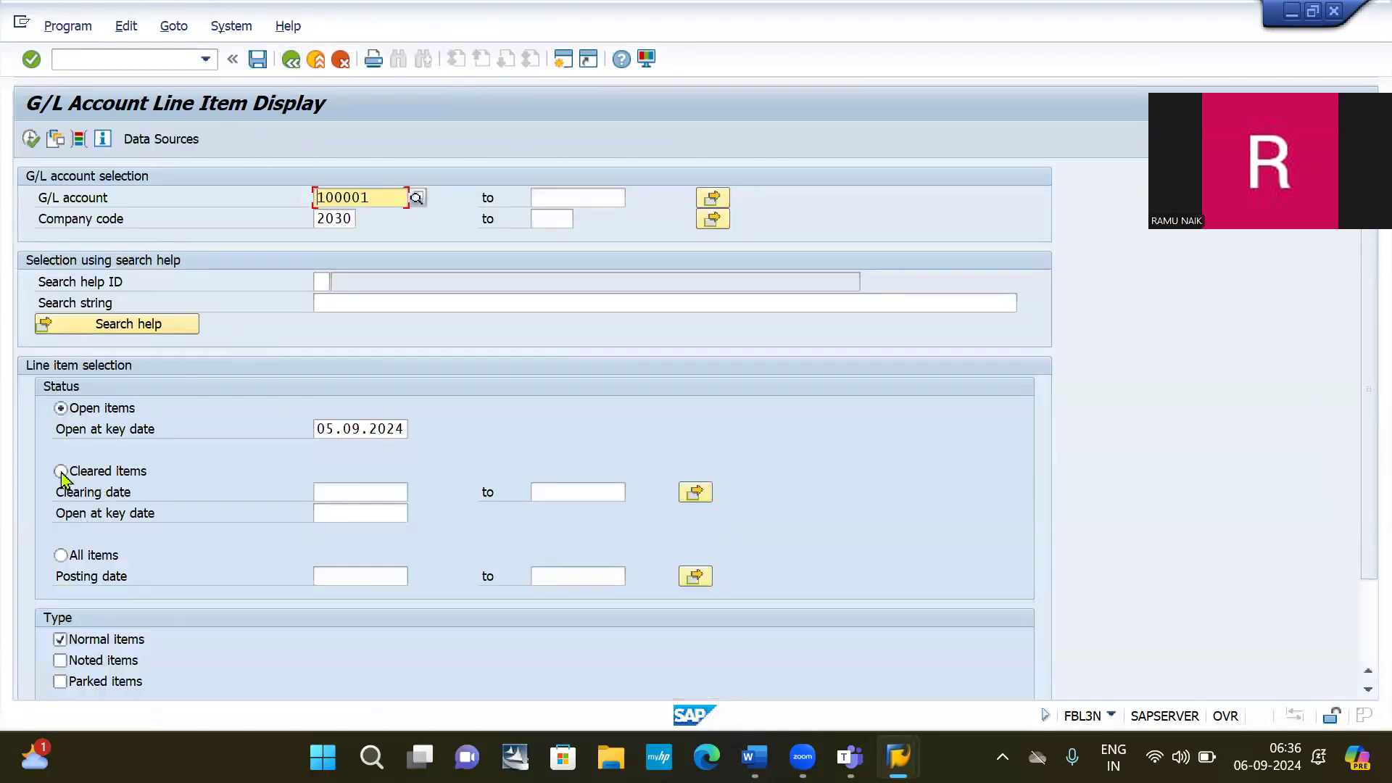
pyautogui.click(61, 473)
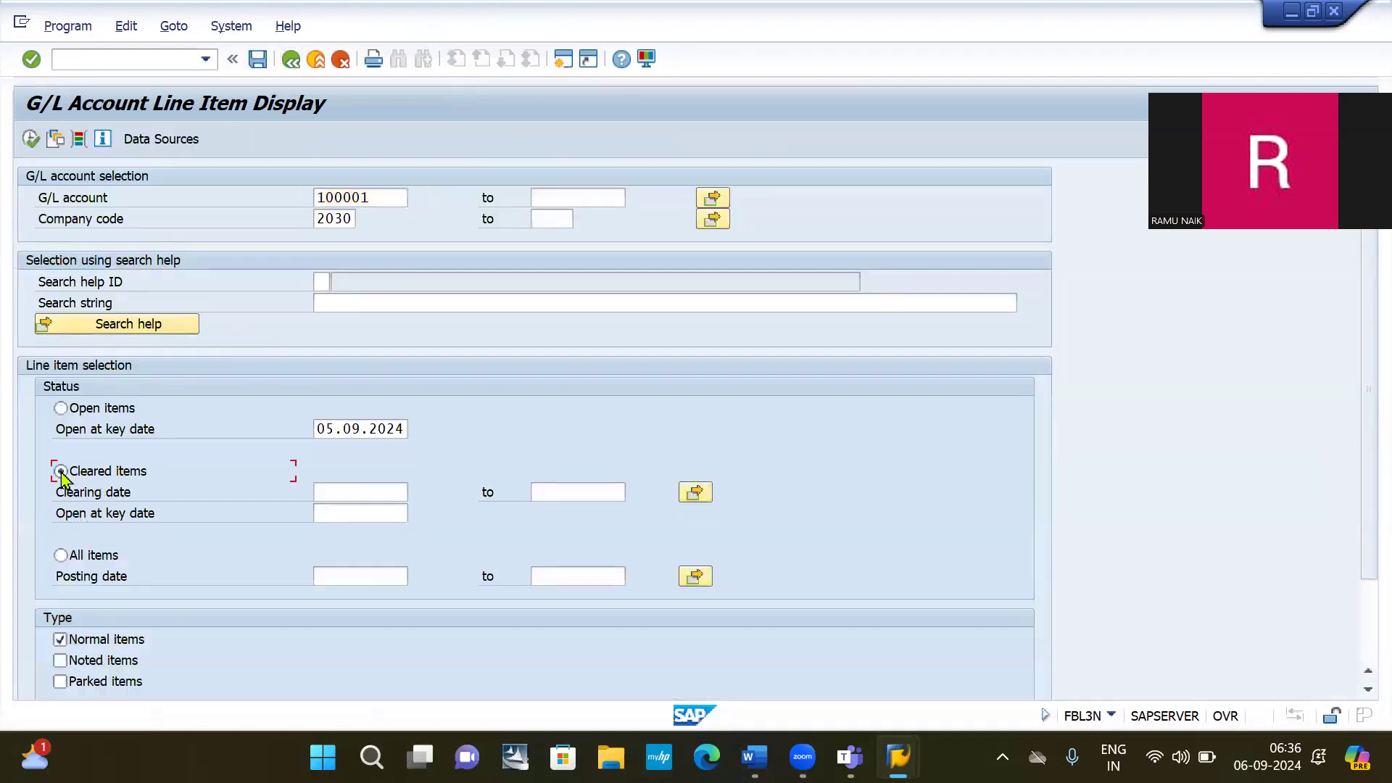
pyautogui.click(31, 139)
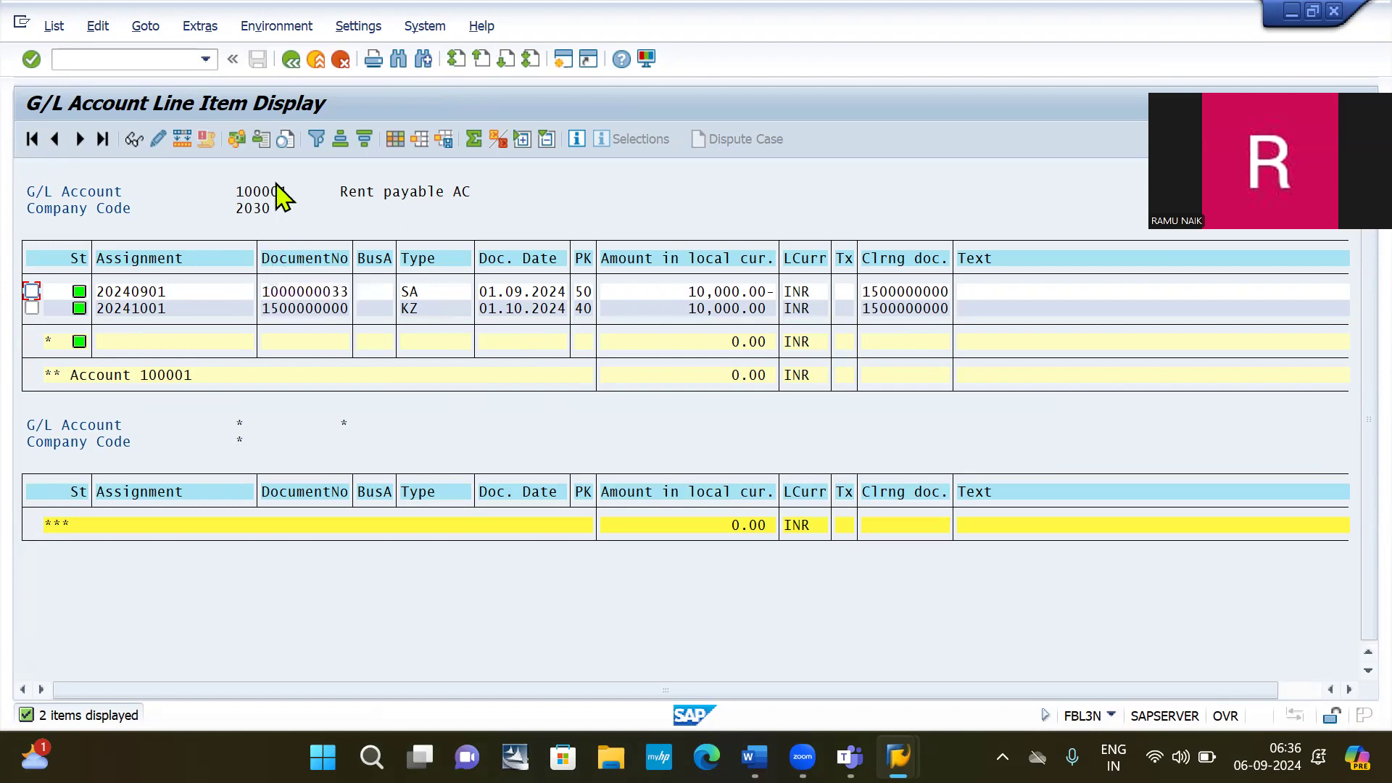
pyautogui.click(110, 59)
pyautogui.press('Down')
pyautogui.press('Return')
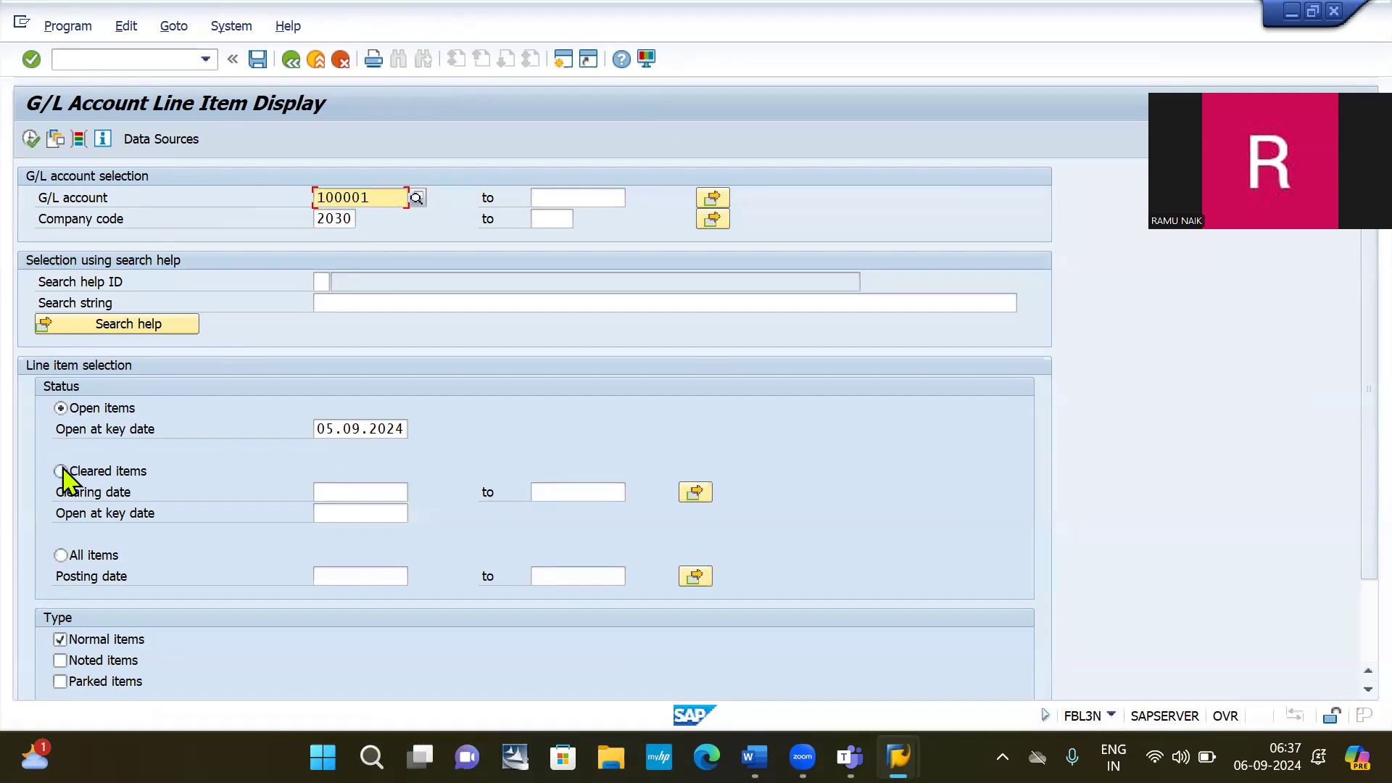
# Run FBL3N with All items for Rent payable 100001, showing both cleared 10,000 INR entries.
pyautogui.click(61, 556)
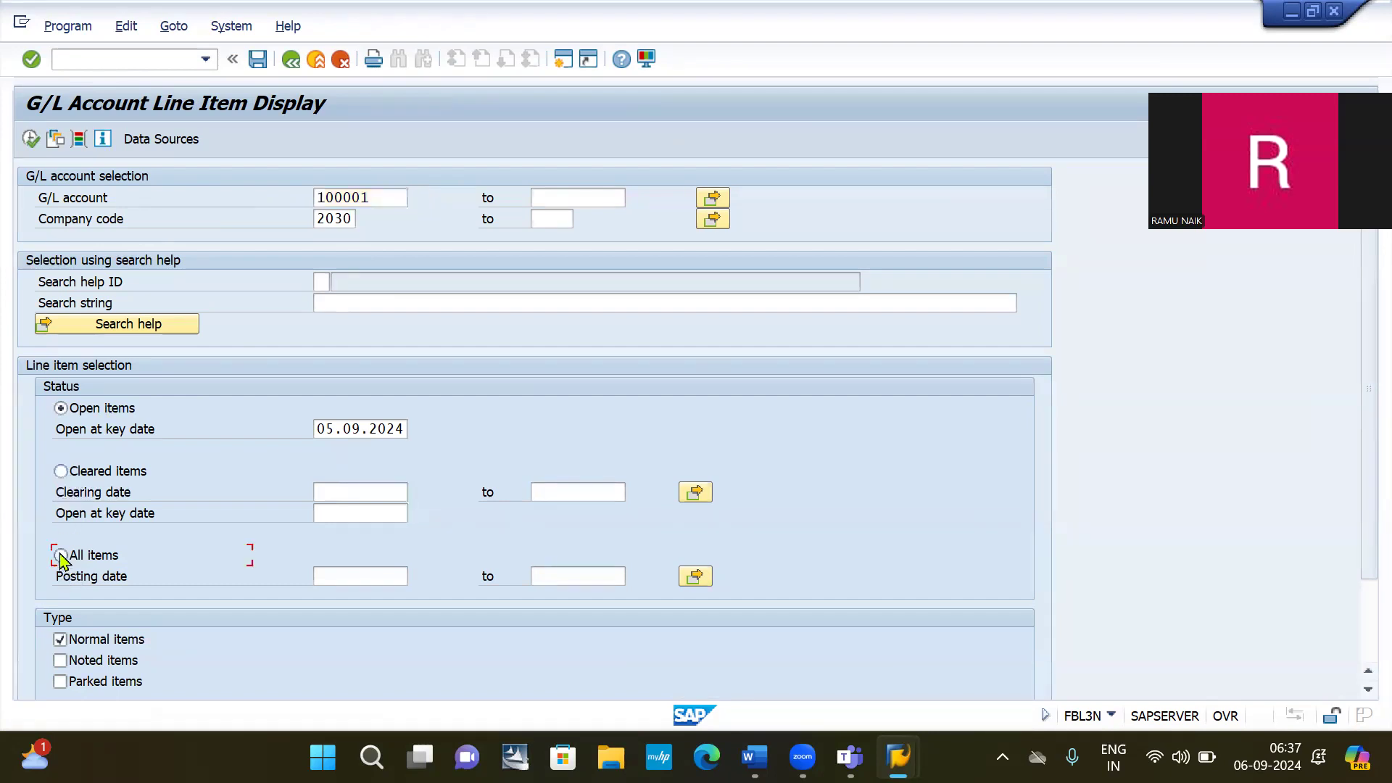
pyautogui.click(60, 556)
pyautogui.click(29, 138)
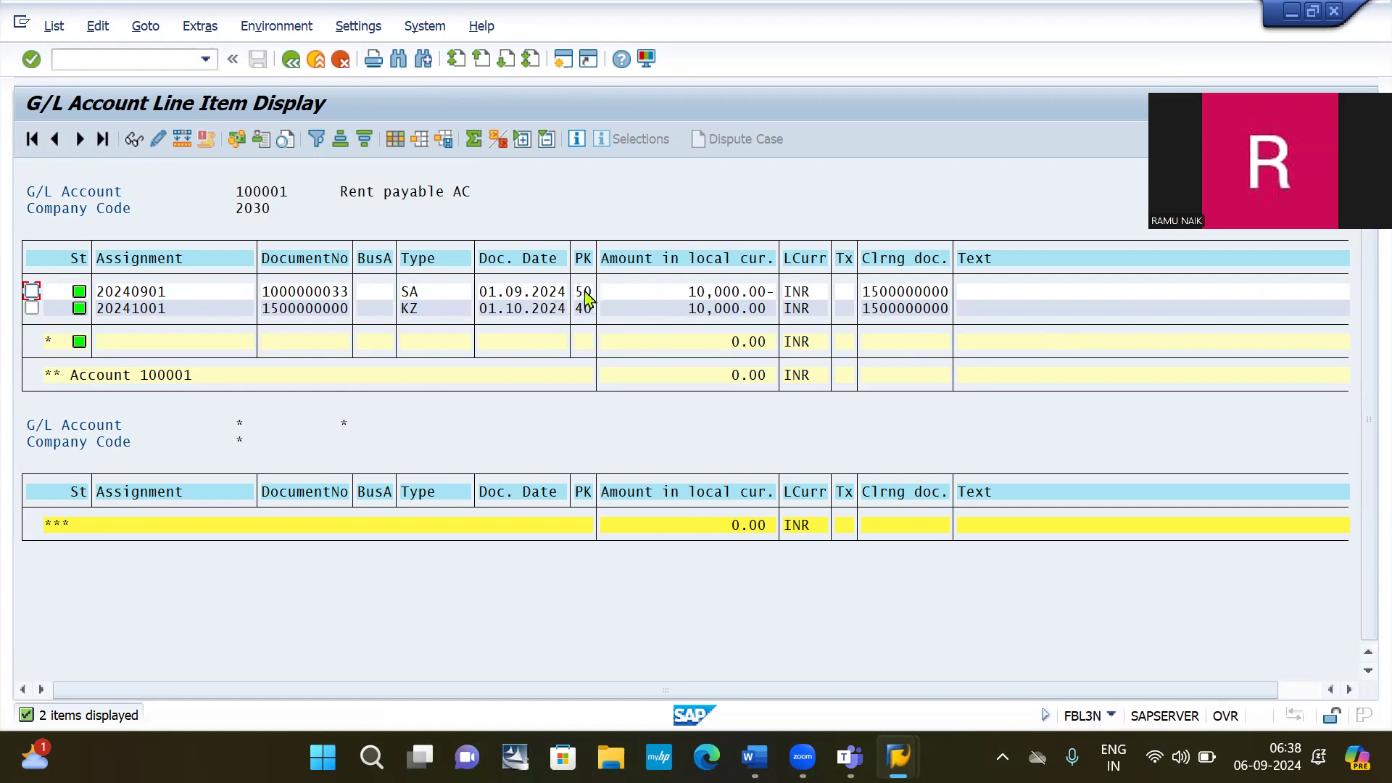
pyautogui.click(124, 58)
# Open OBA7 with /NOBA7, select document type KZ Vendor payment, then return to Word.
pyautogui.write('/NOBA7')
pyautogui.press('Return')
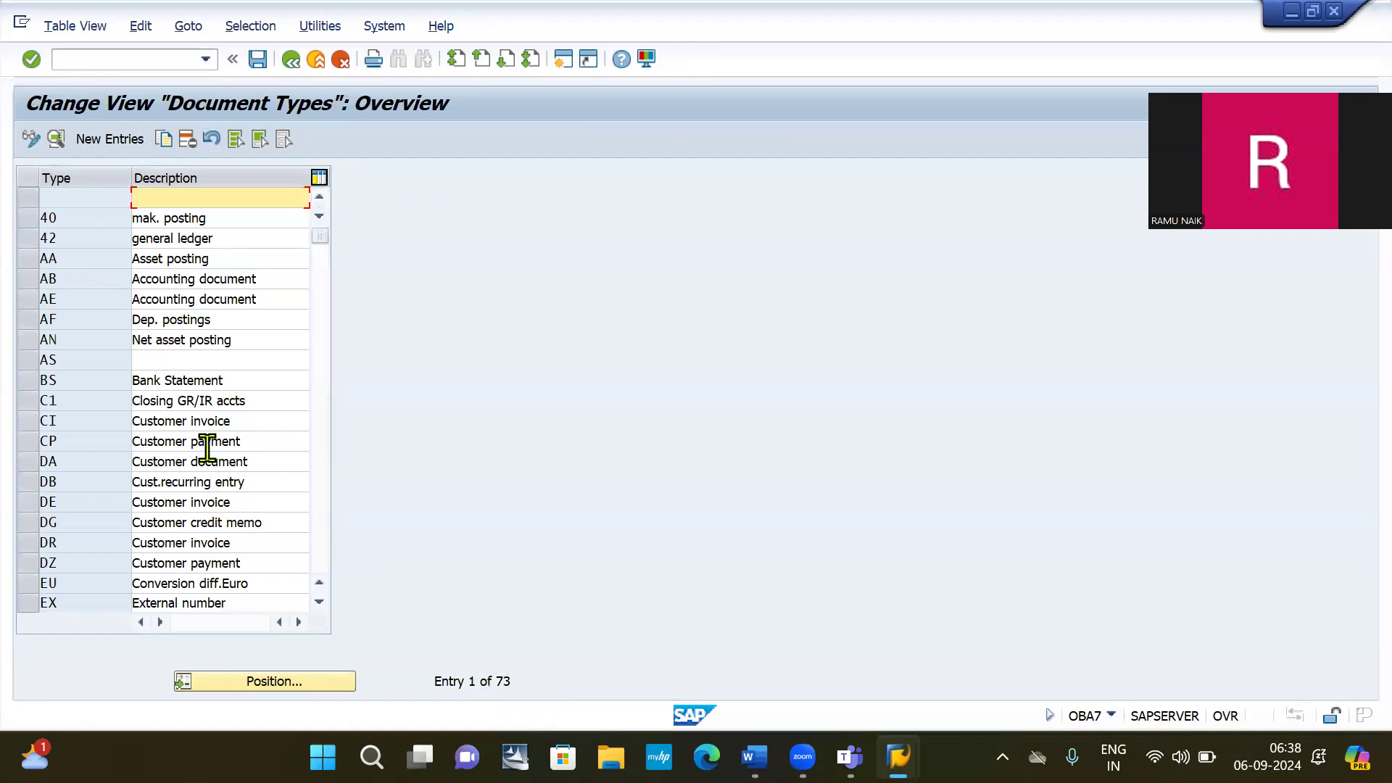
pyautogui.scroll(-5, 207, 447)
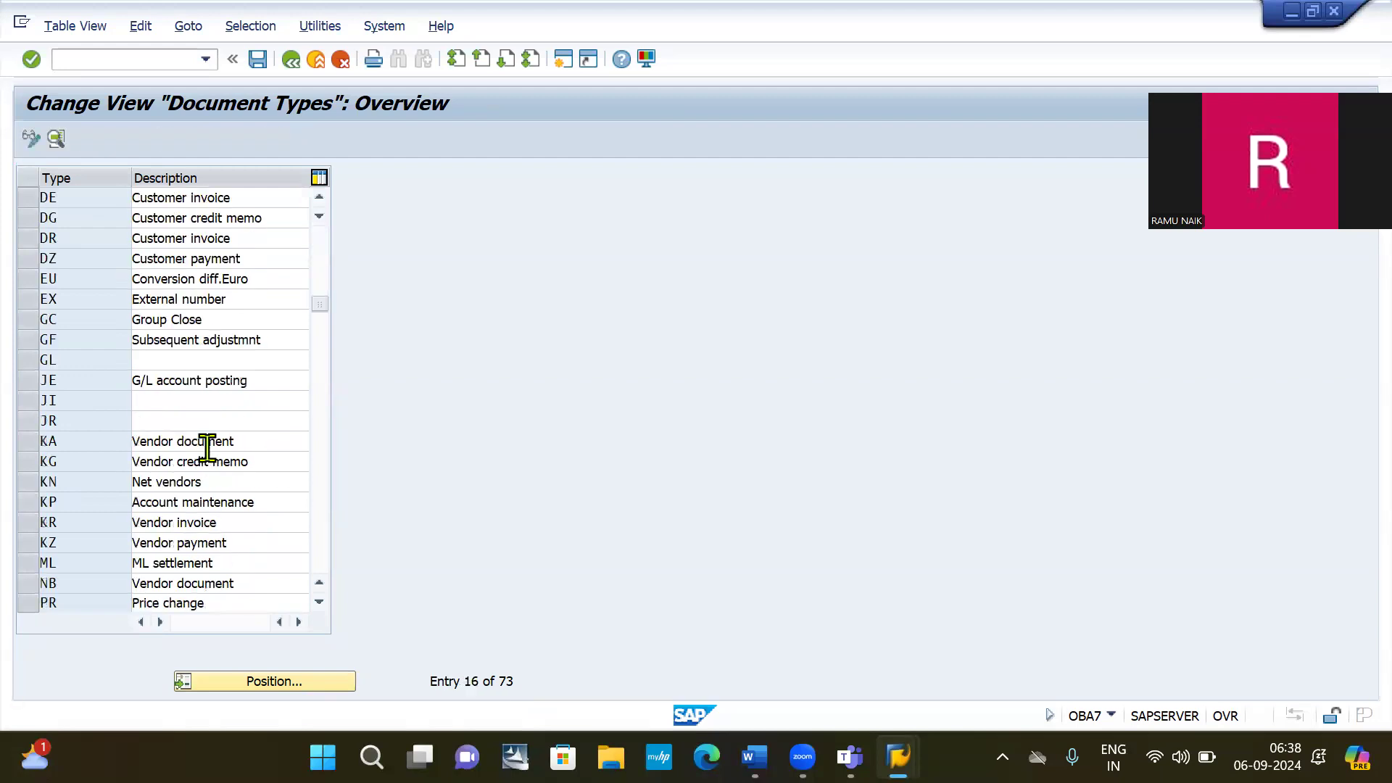
pyautogui.scroll(-2, 192, 229)
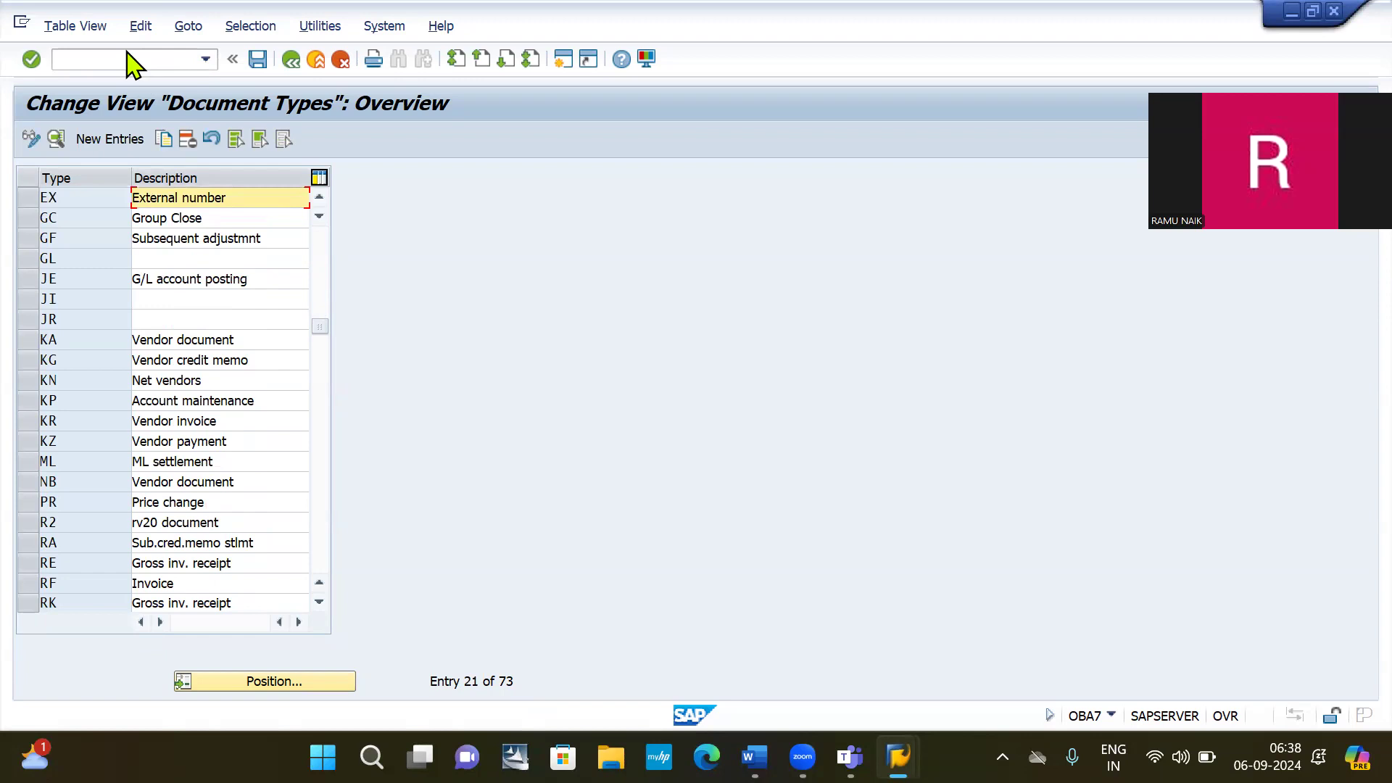
pyautogui.click(29, 443)
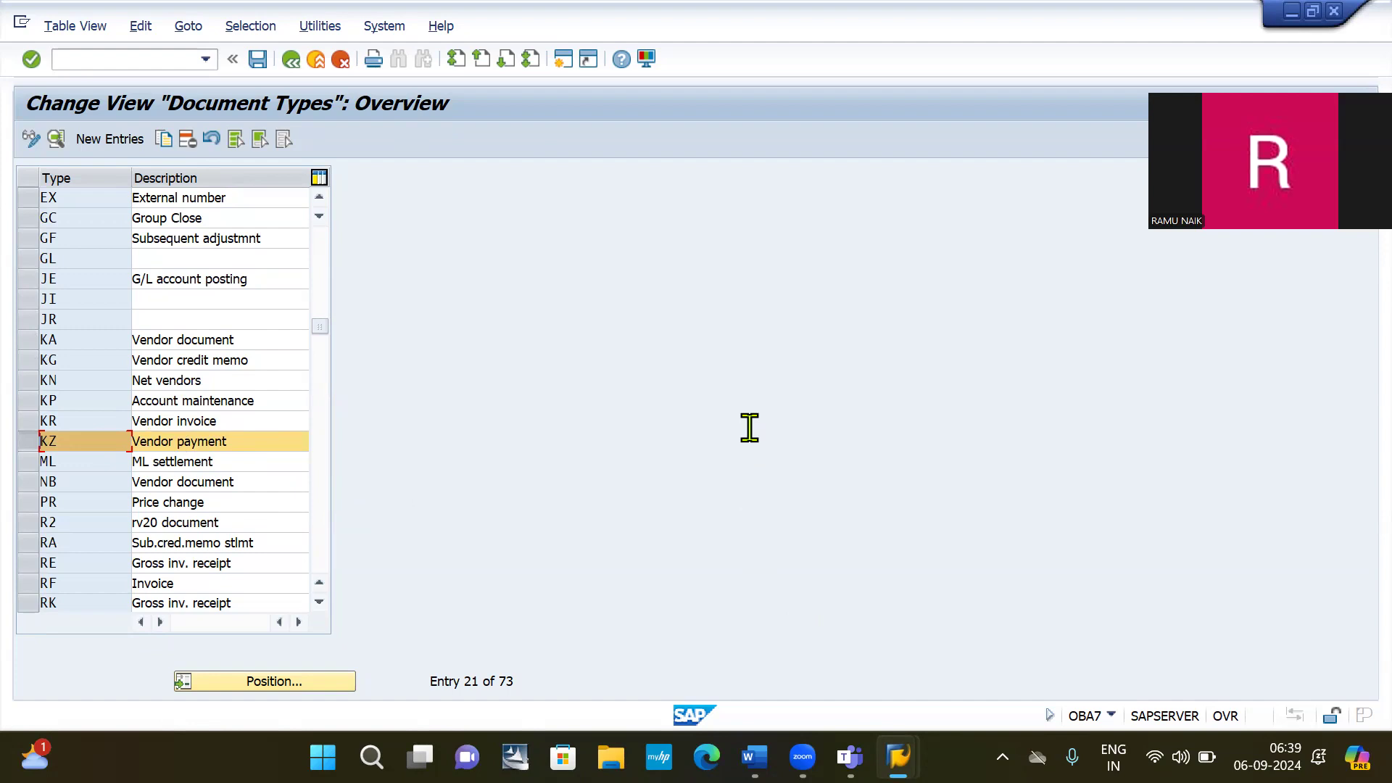
pyautogui.hotkey('alt', 'Tab')
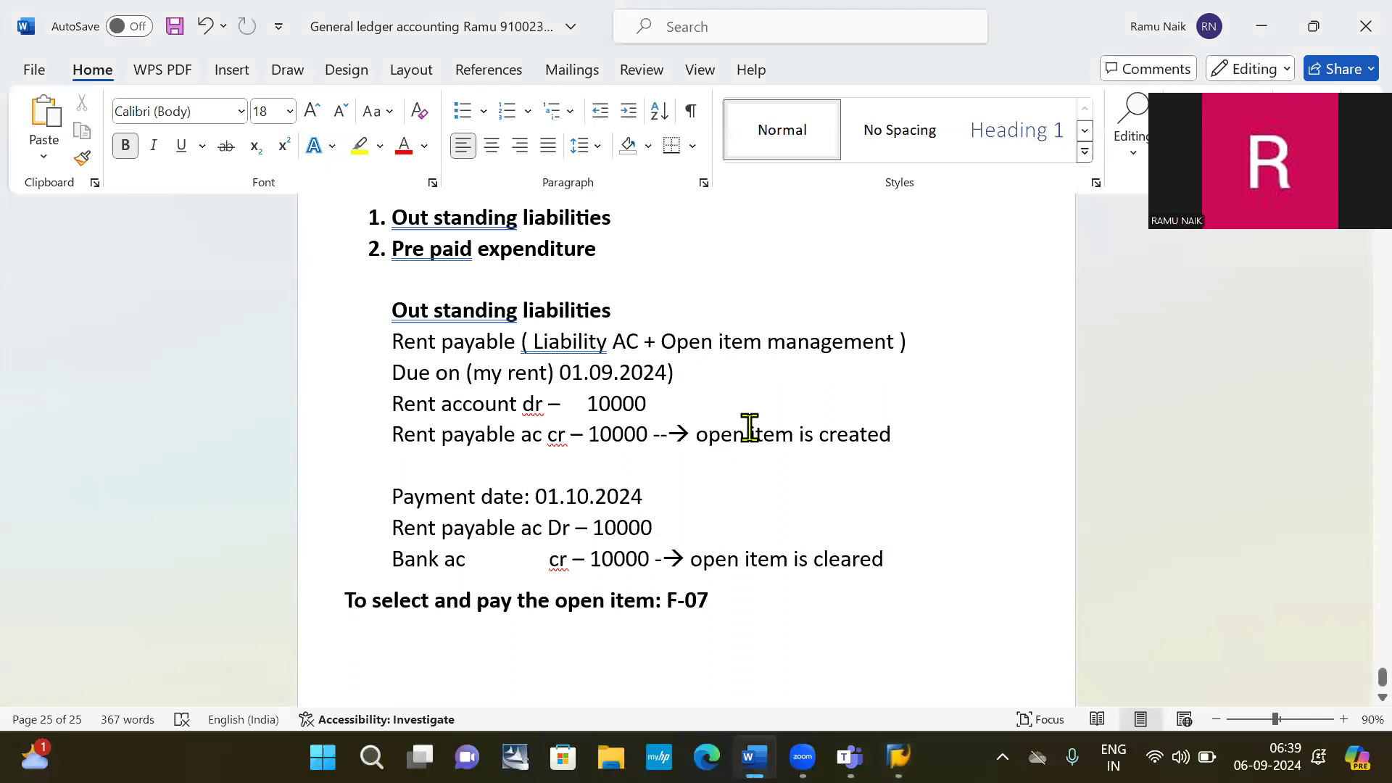
# Copy 'Pre paid expenditure' and paste it, indented, on the empty line below the F-07 note.
pyautogui.scroll(-1, 749, 427)
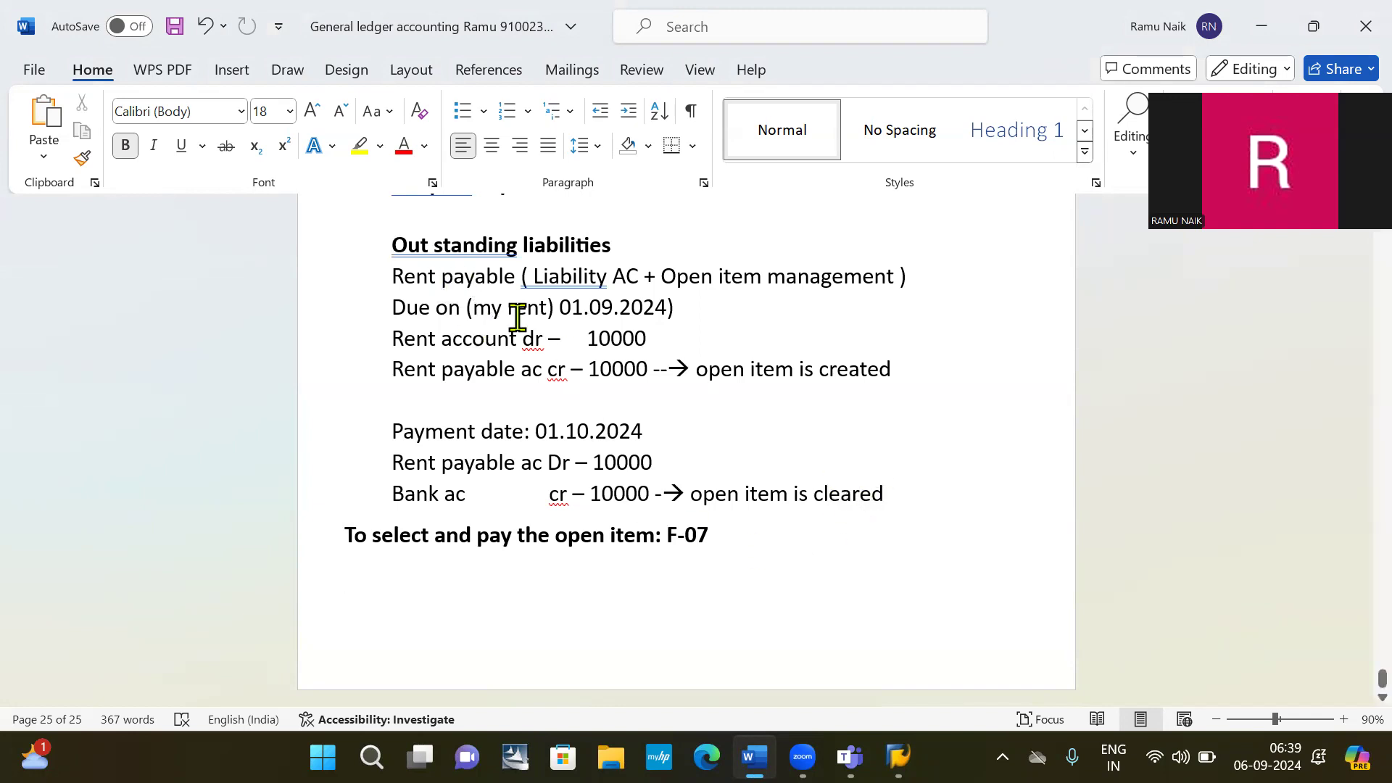
pyautogui.scroll(3, 516, 314)
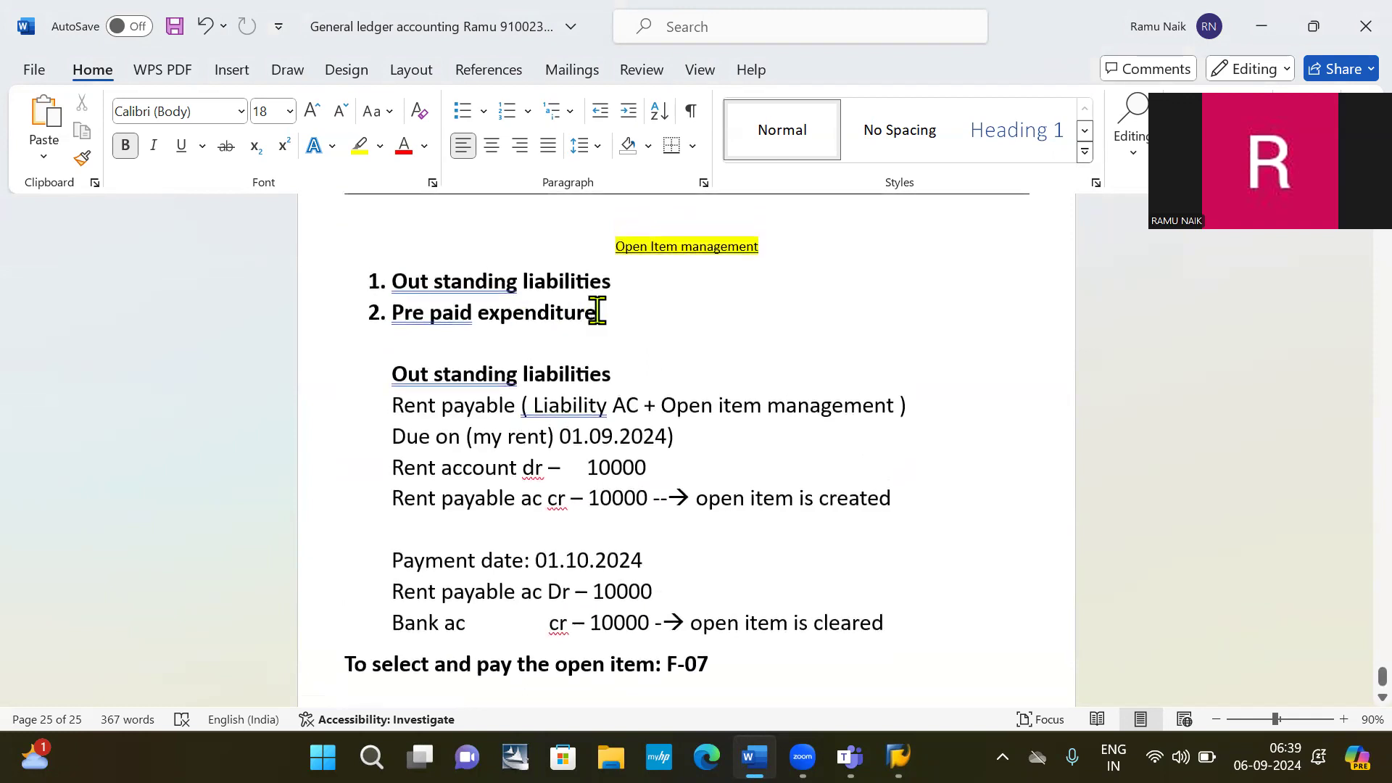
pyautogui.moveTo(568, 311); pyautogui.dragTo(389, 319)
pyautogui.hotkey('ctrl', 'c')
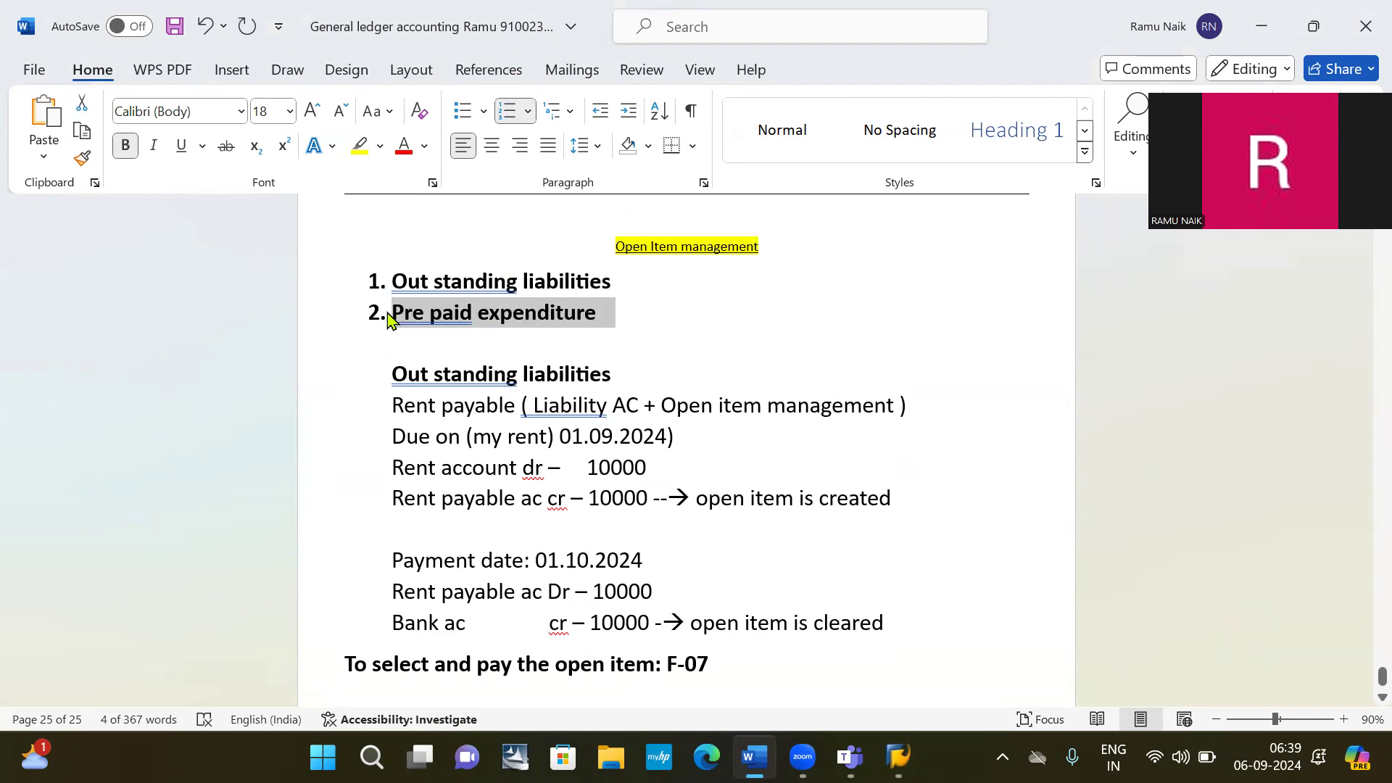
pyautogui.scroll(-3, 389, 319)
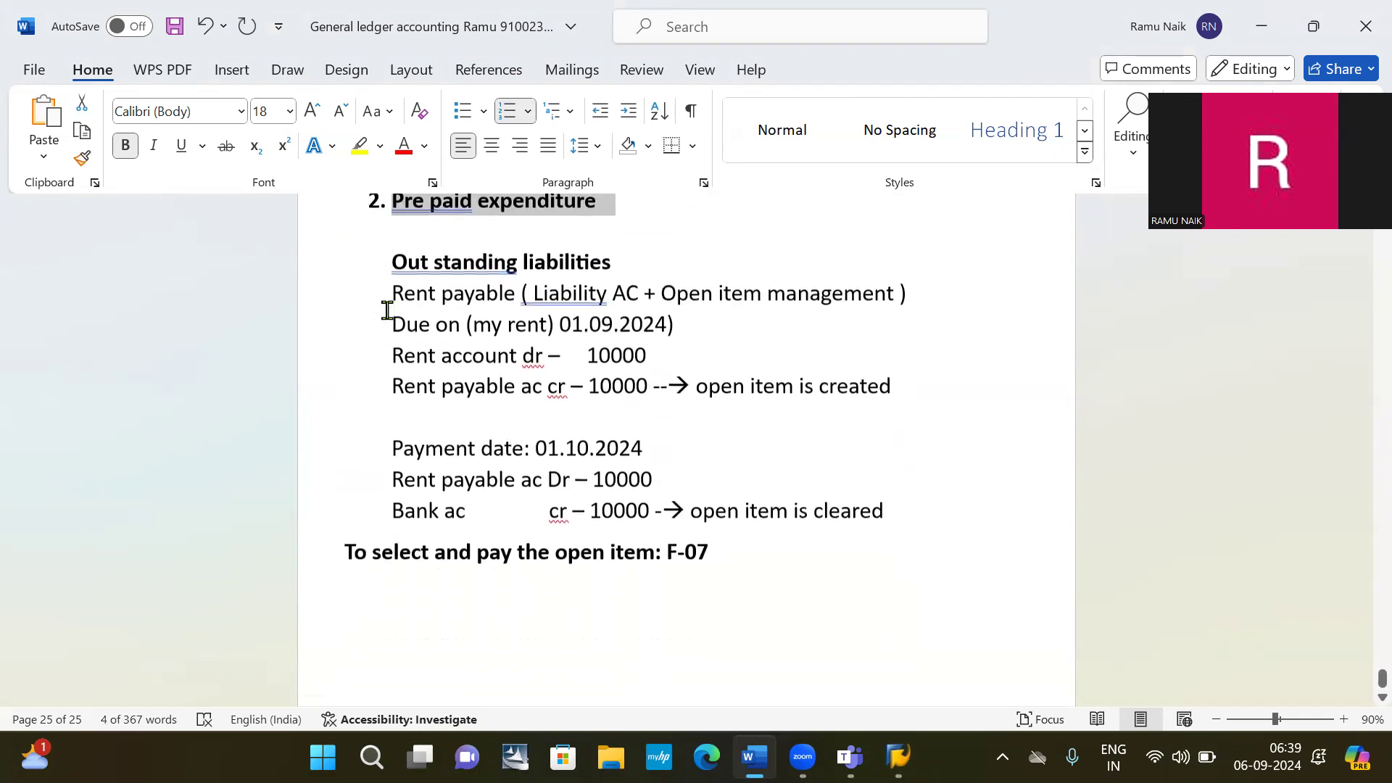
pyautogui.click(450, 578)
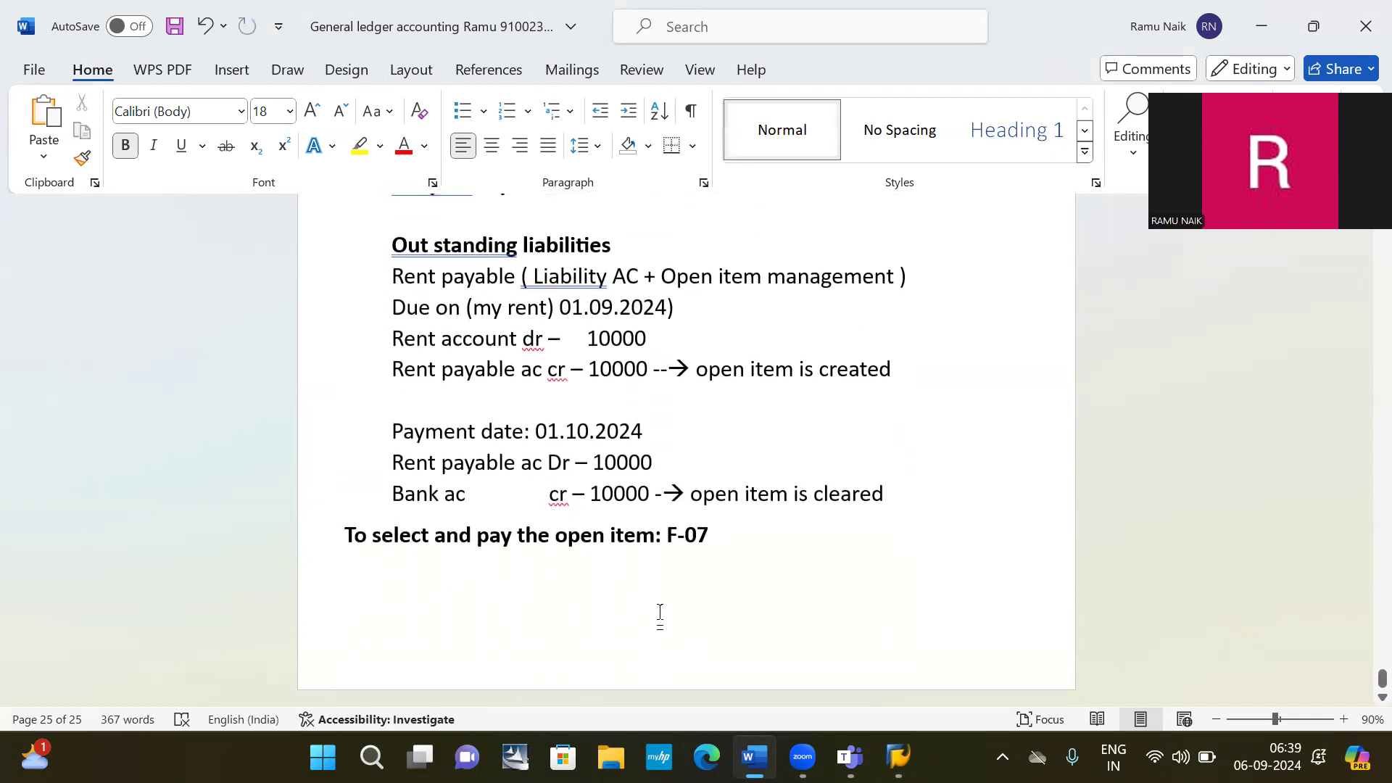
pyautogui.press('Tab')
pyautogui.press('Tab')
pyautogui.press('Tab')
pyautogui.press('Tab')
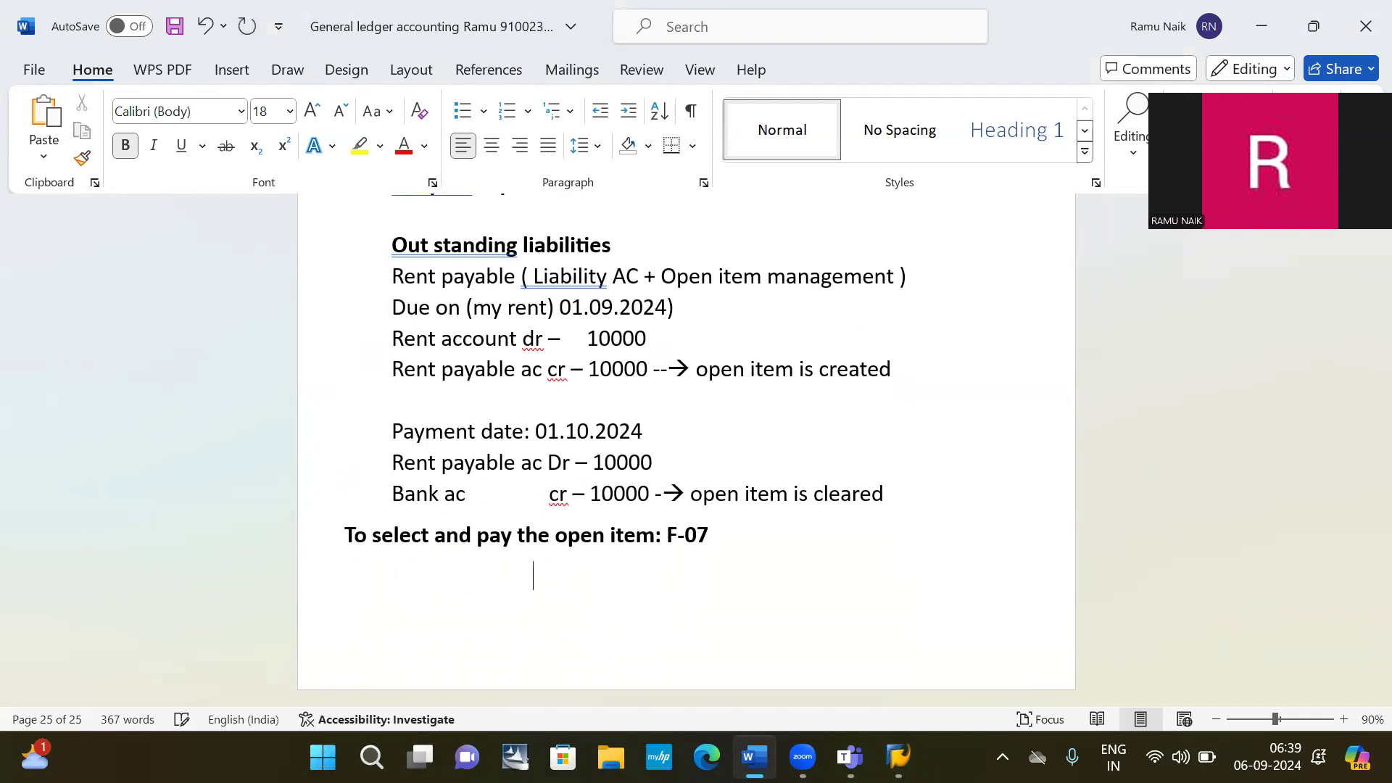
pyautogui.hotkey('ctrl', 'v')
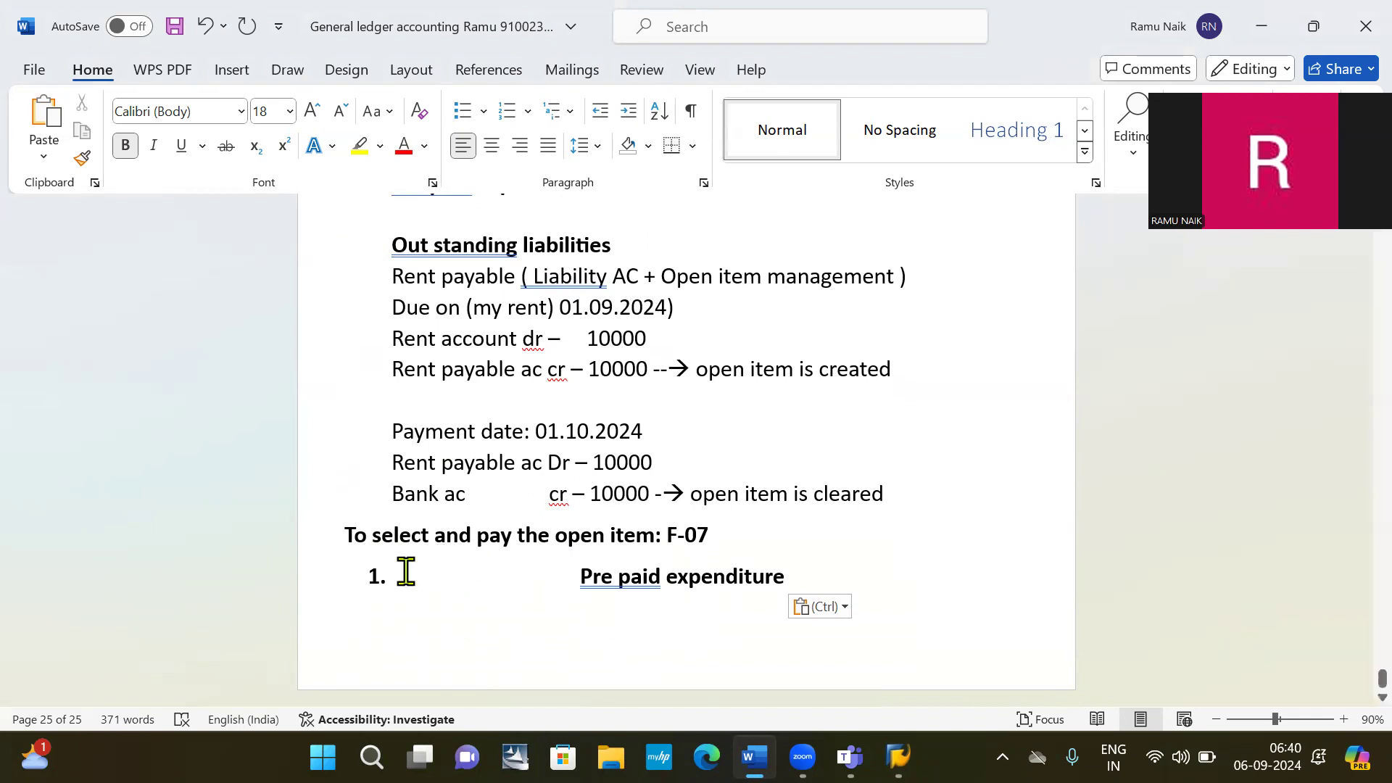
# Remove the list number from the 'Pre paid expenditure' heading and move to the line below.
pyautogui.click(398, 578)
pyautogui.press('BackSpace')
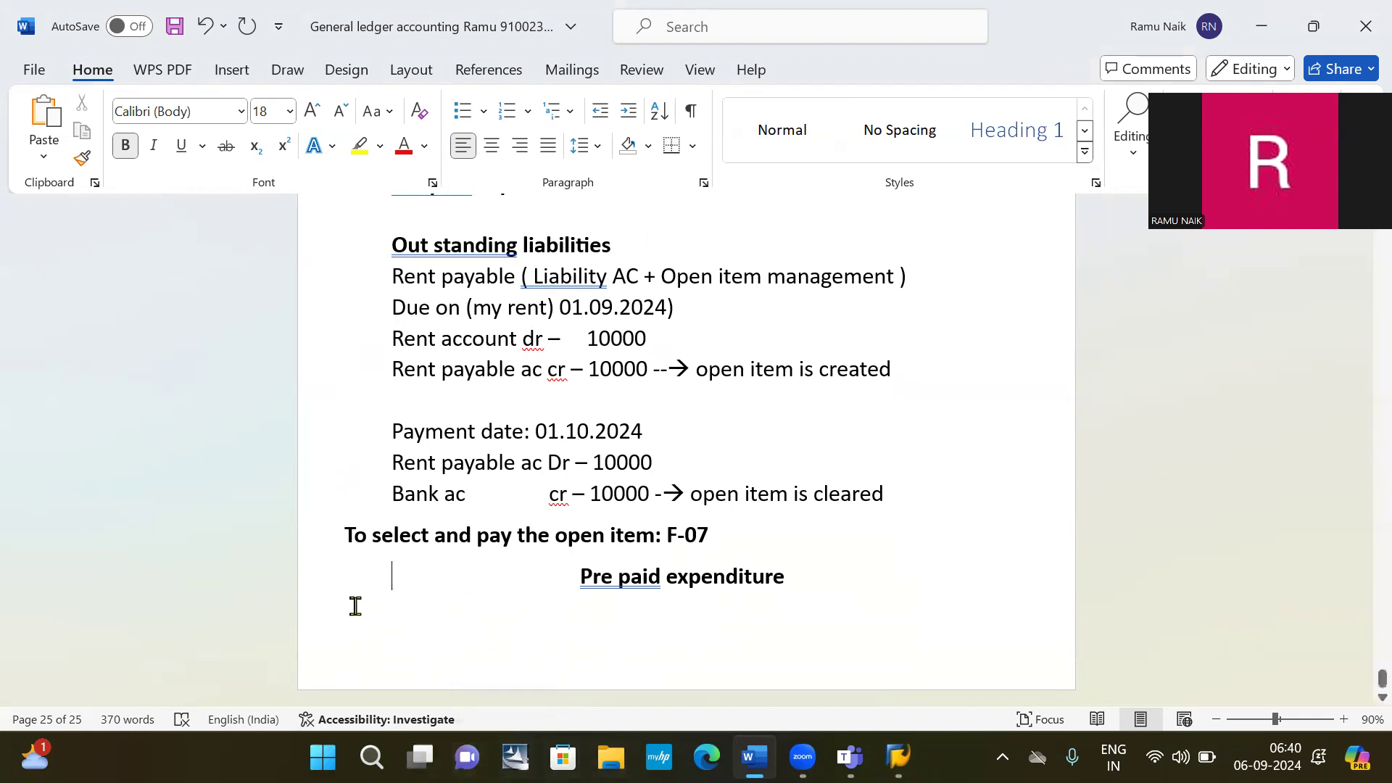
pyautogui.click(428, 628)
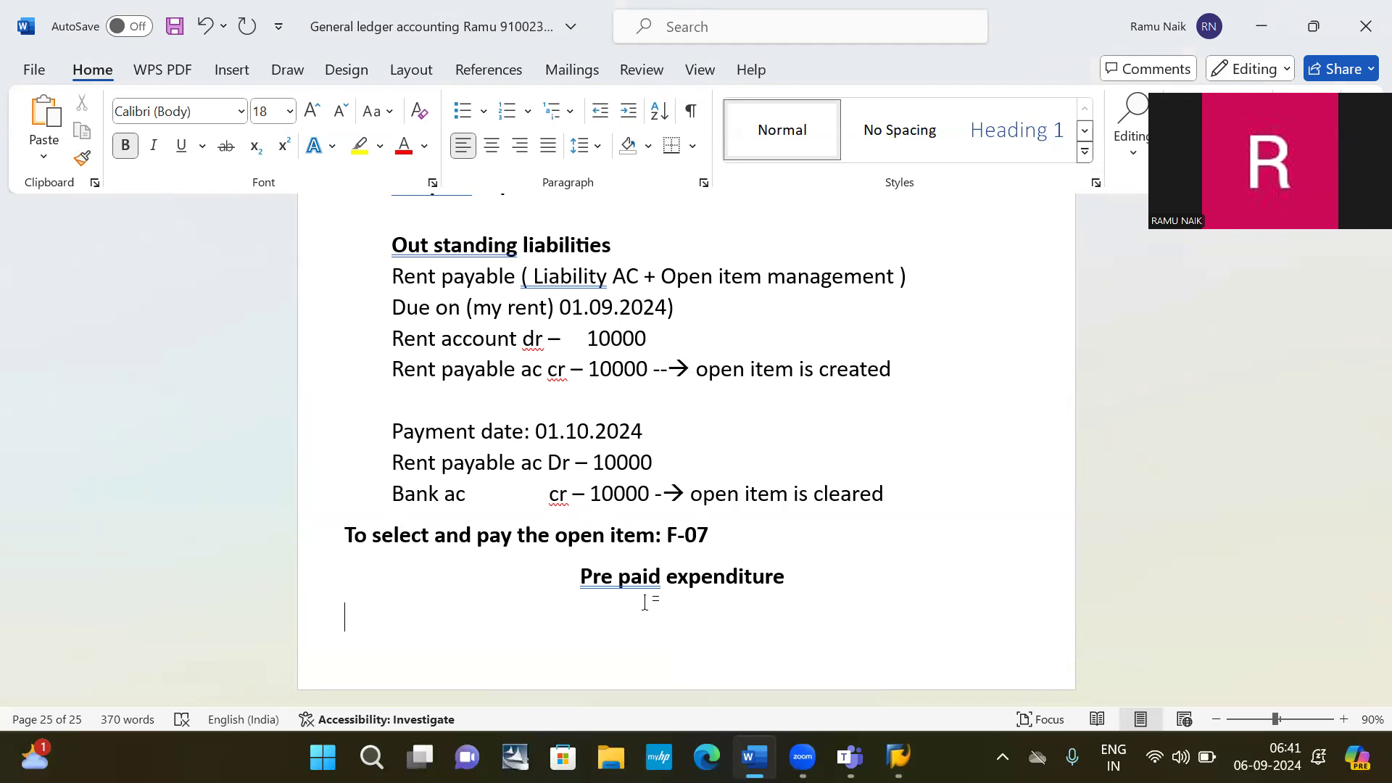
# Type the non-bold line 'Pre paid insurance ( Asset + open item management )' under the heading.
pyautogui.write('PR')
pyautogui.press('BackSpace')
pyautogui.press('BackSpace')
pyautogui.hotkey('ctrl', 'b')
pyautogui.write('PREPAID')
pyautogui.write('IN')
pyautogui.press('BackSpace')
pyautogui.press('BackSpace')
pyautogui.press('BackSpace')
pyautogui.press('BackSpace')
pyautogui.press('BackSpace')
pyautogui.press('BackSpace')
pyautogui.press('BackSpace')
pyautogui.press('BackSpace')
pyautogui.press('BackSpace')
pyautogui.press('BackSpace')
pyautogui.write('re paid')
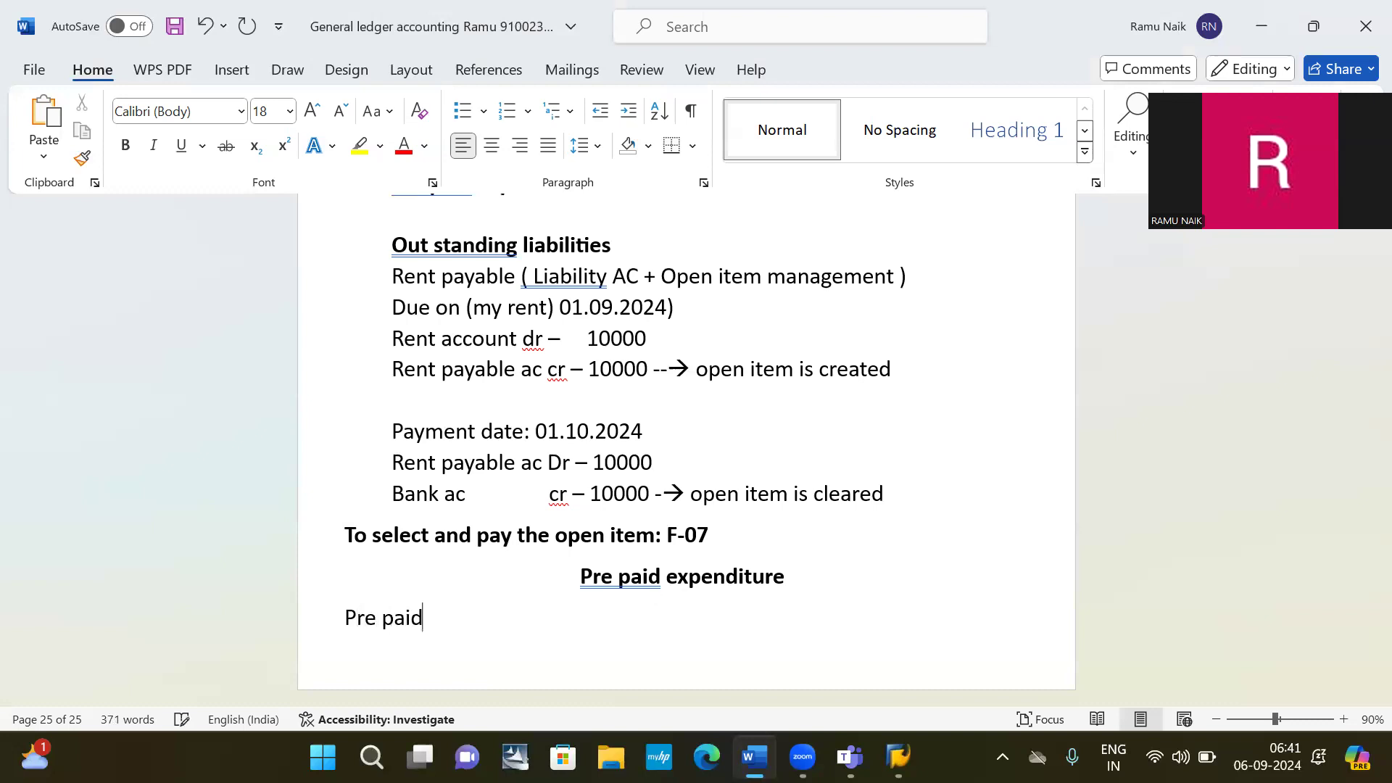
pyautogui.write(' insurance')
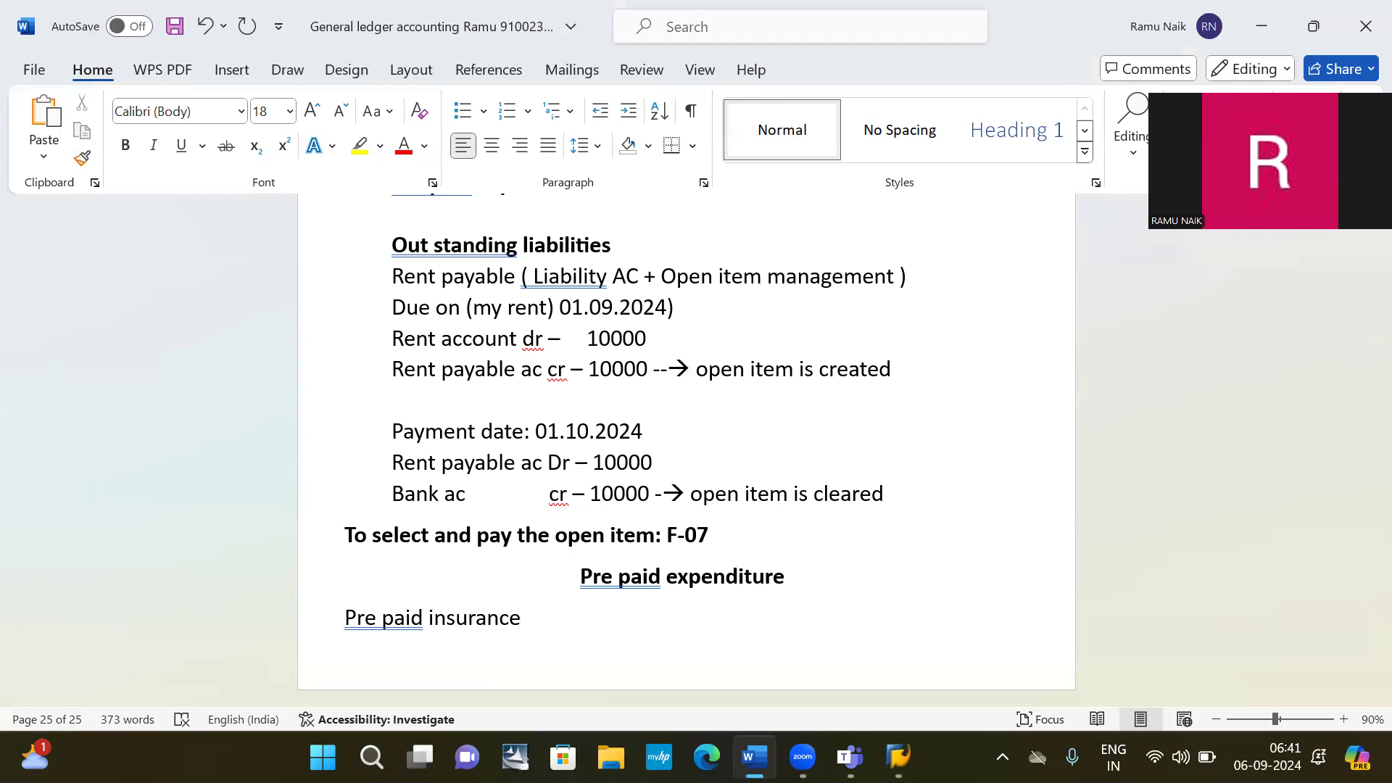
pyautogui.write('( Asset + op')
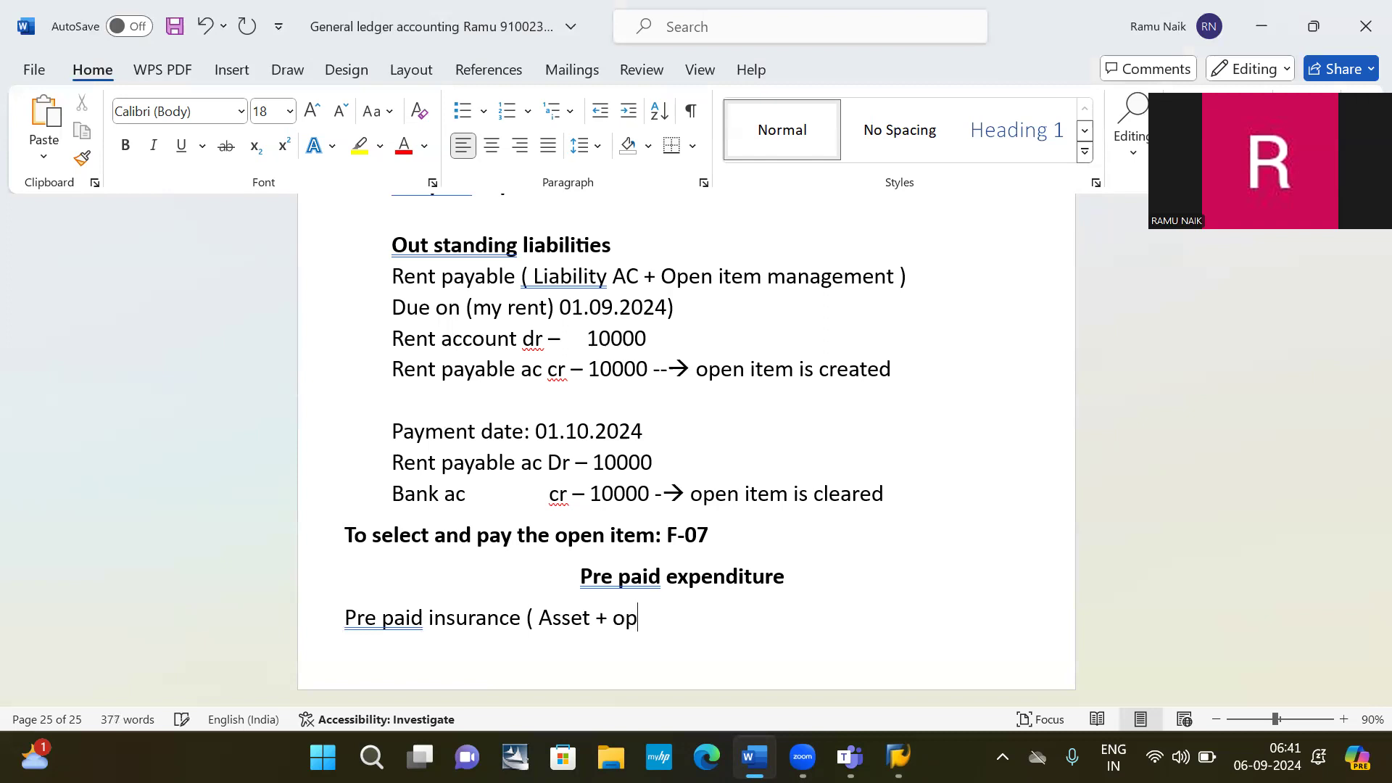
pyautogui.write('en item manageme')
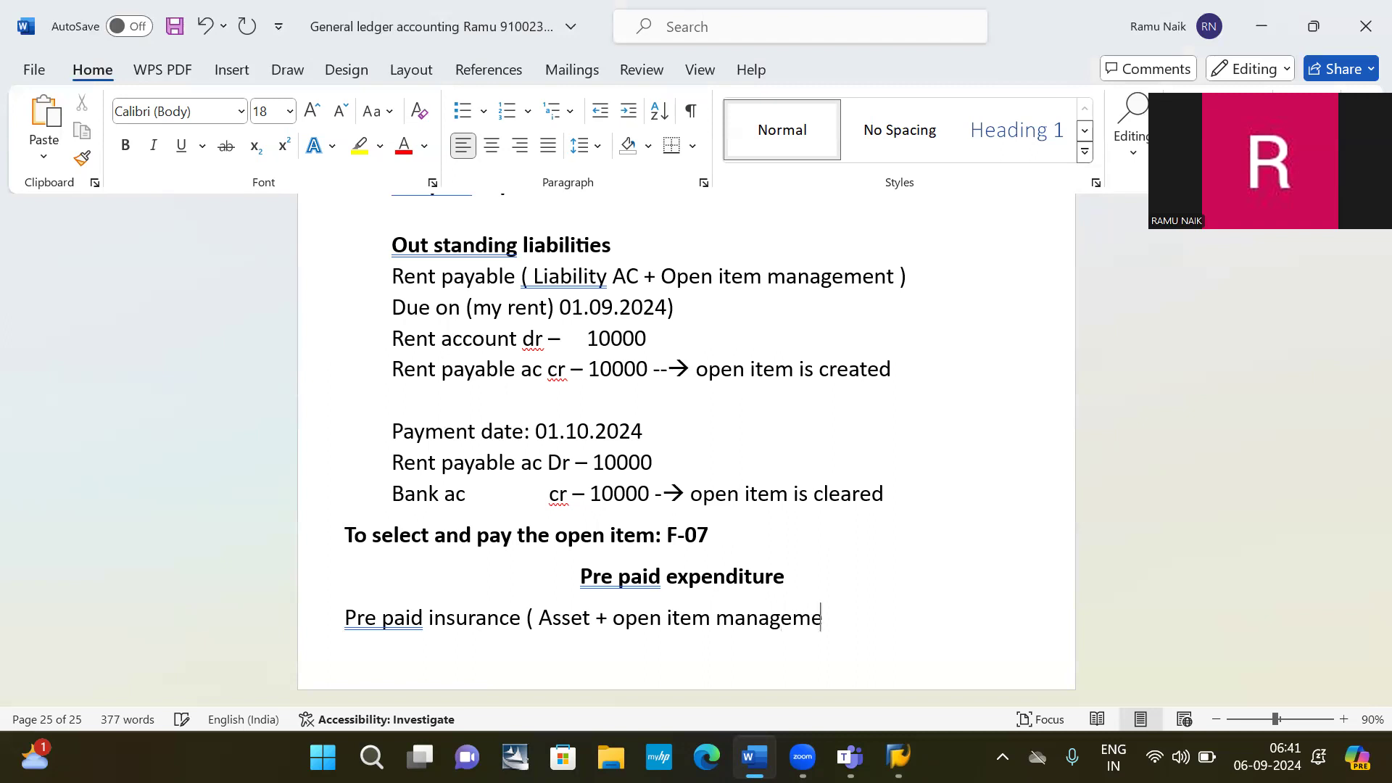
pyautogui.write('nt )')
pyautogui.hotkey('ctrl', 'Return')
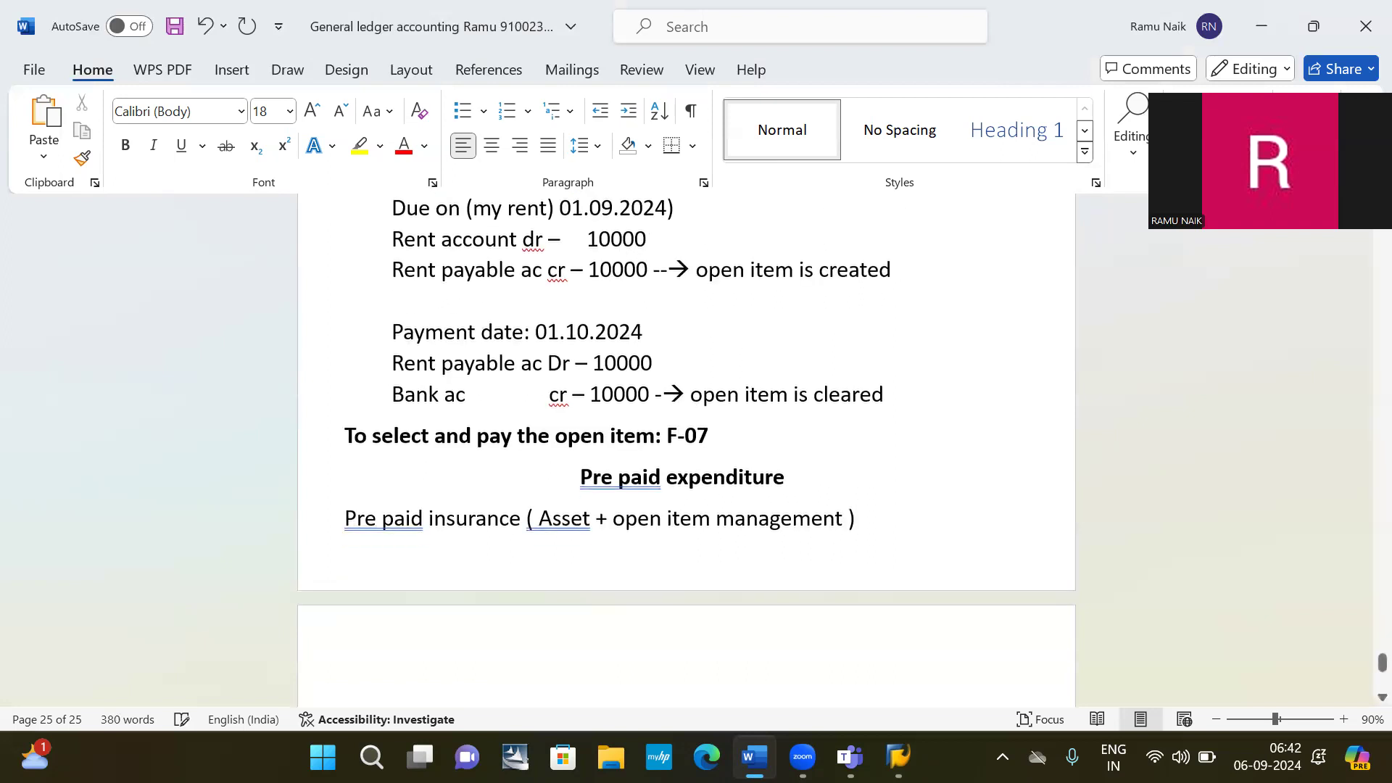
# Put the Pre paid expenditure section on a new page and add '01.09.2024 pre payment date'.
pyautogui.click(577, 482)
pyautogui.hotkey('ctrl', 'Return')
pyautogui.scroll(-3, 394, 465)
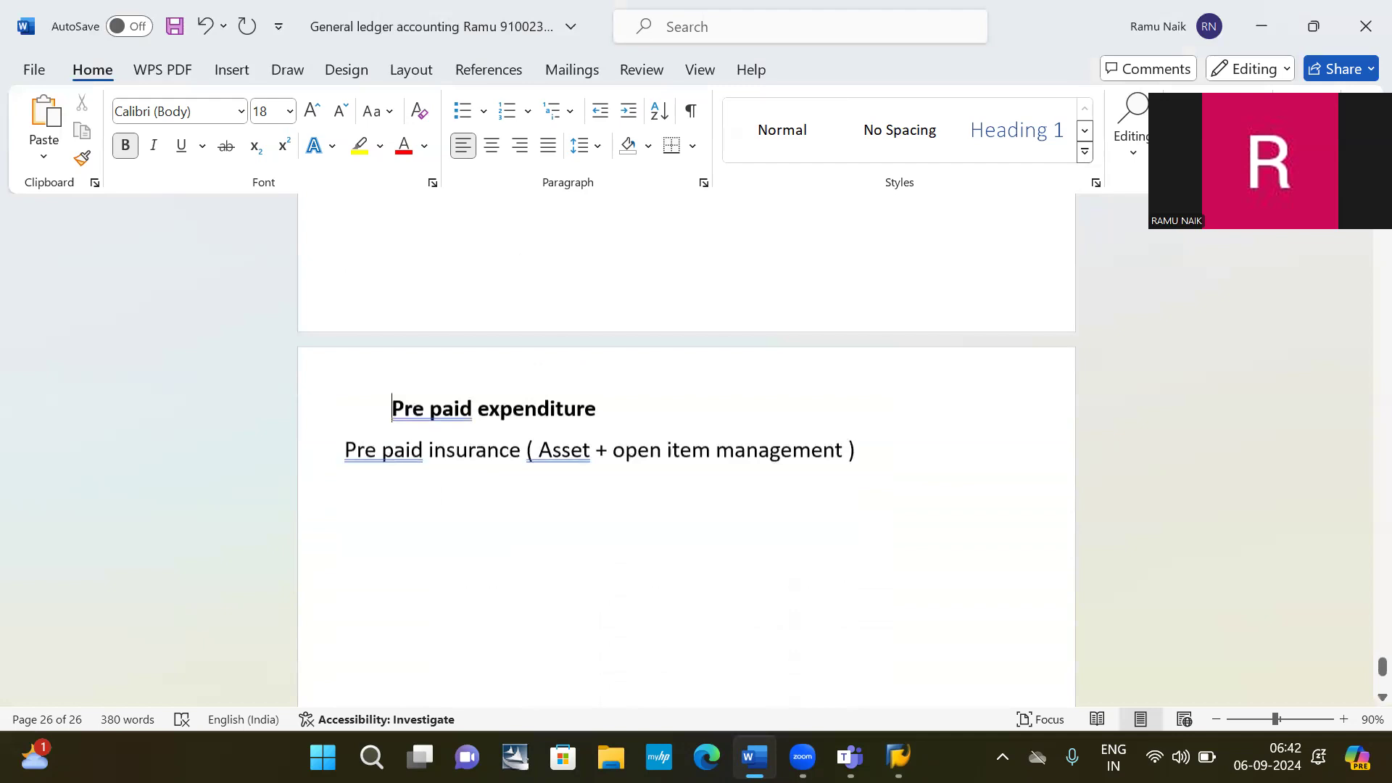
pyautogui.click(389, 465)
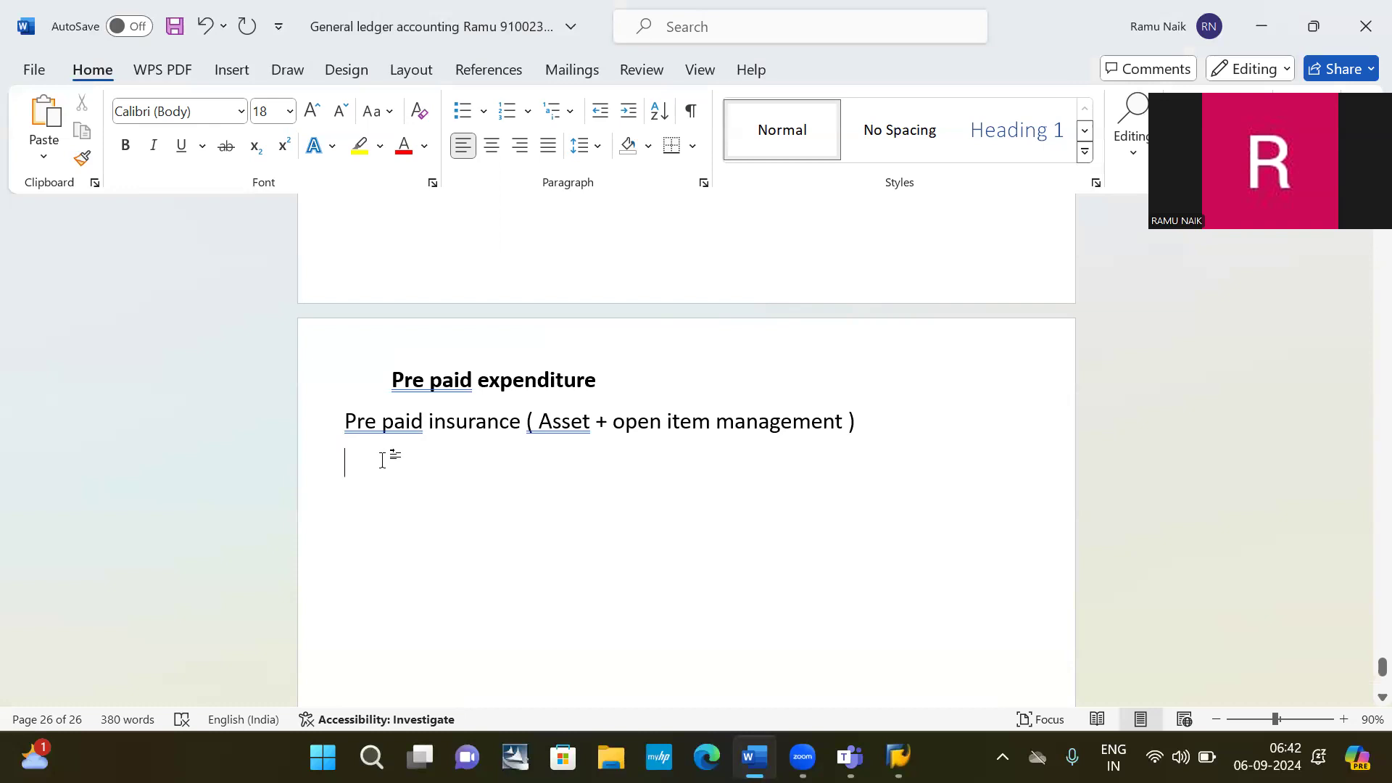
pyautogui.write('01.09')
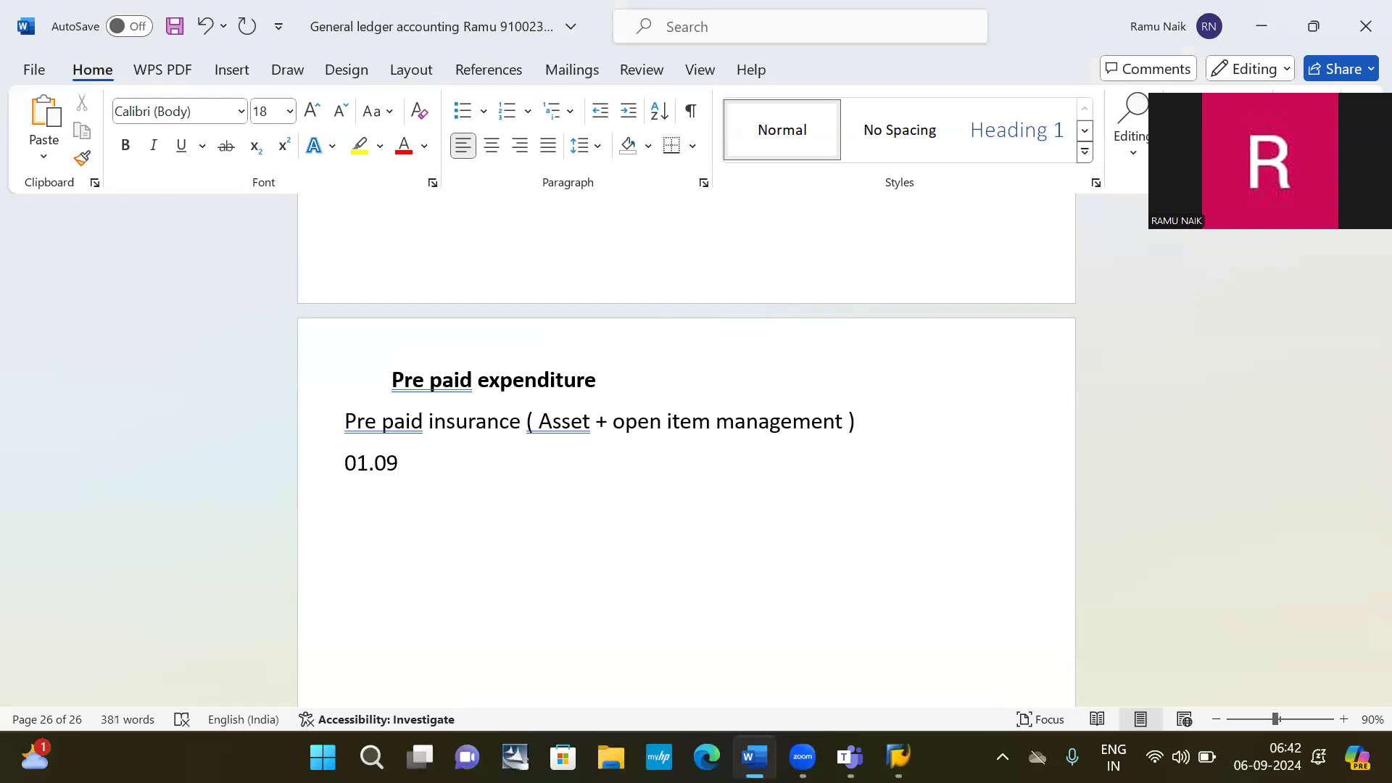
pyautogui.write('.2024 pre payment')
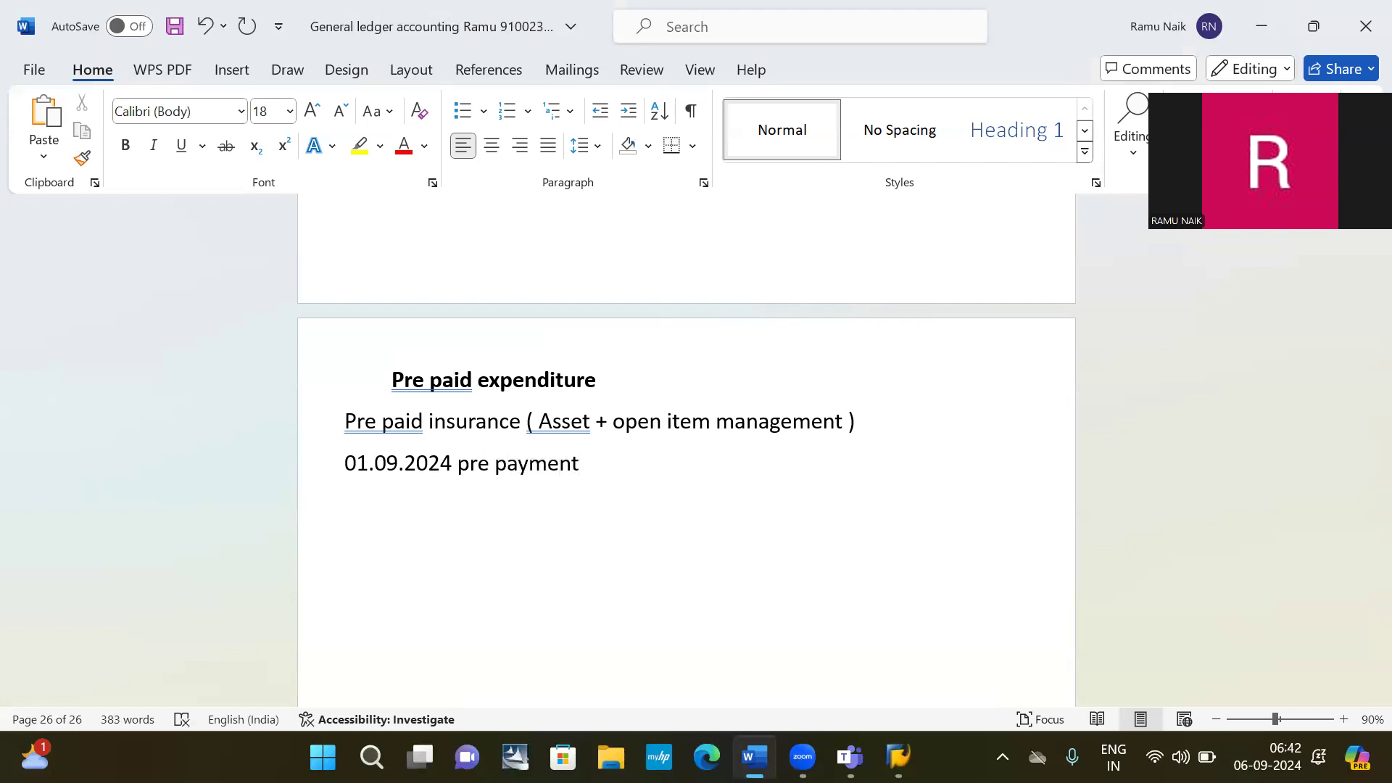
pyautogui.write(' date')
pyautogui.press('Return')
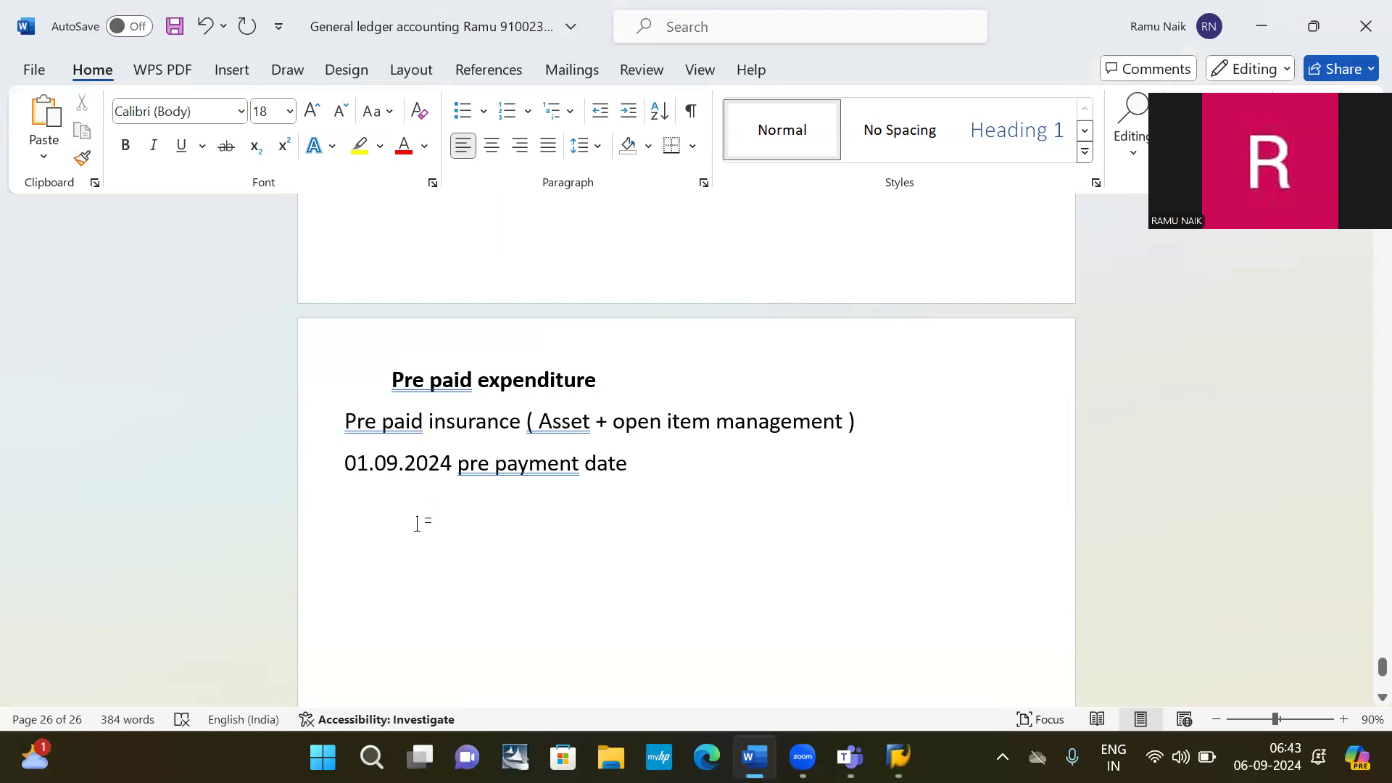
# Type 'Pre paid insurance ac dr 20000' and 'Bank ac cr 20000 -----open Item created' on two lines.
pyautogui.write('p')
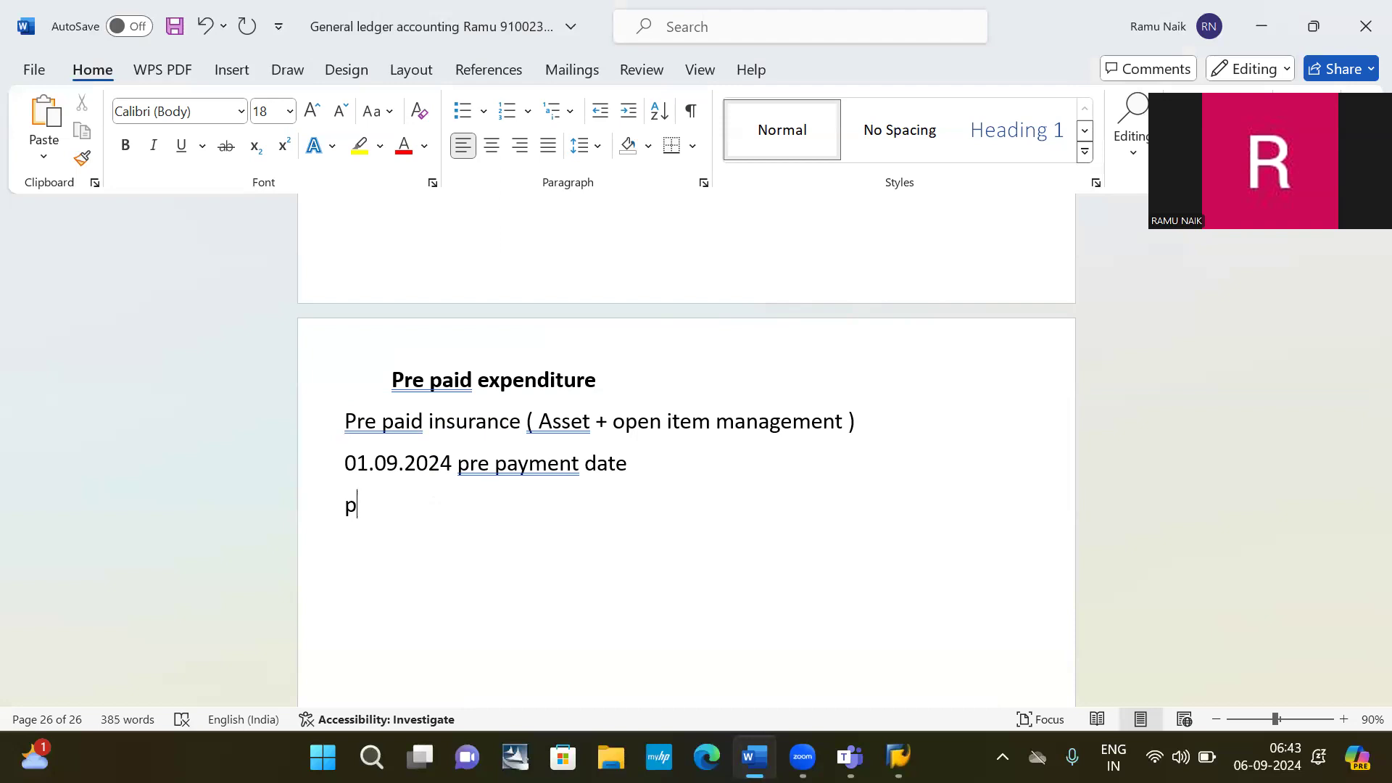
pyautogui.write('re paid i')
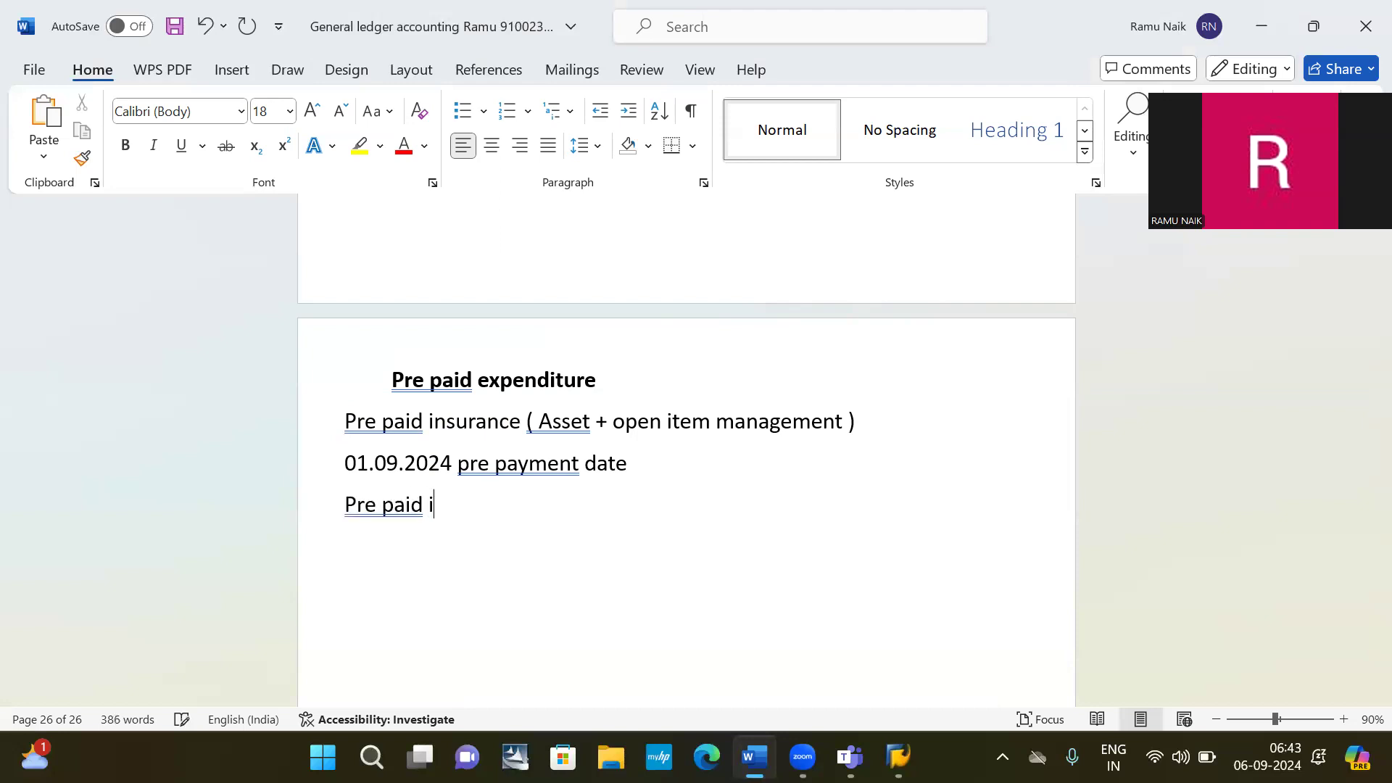
pyautogui.write('nsurance ac')
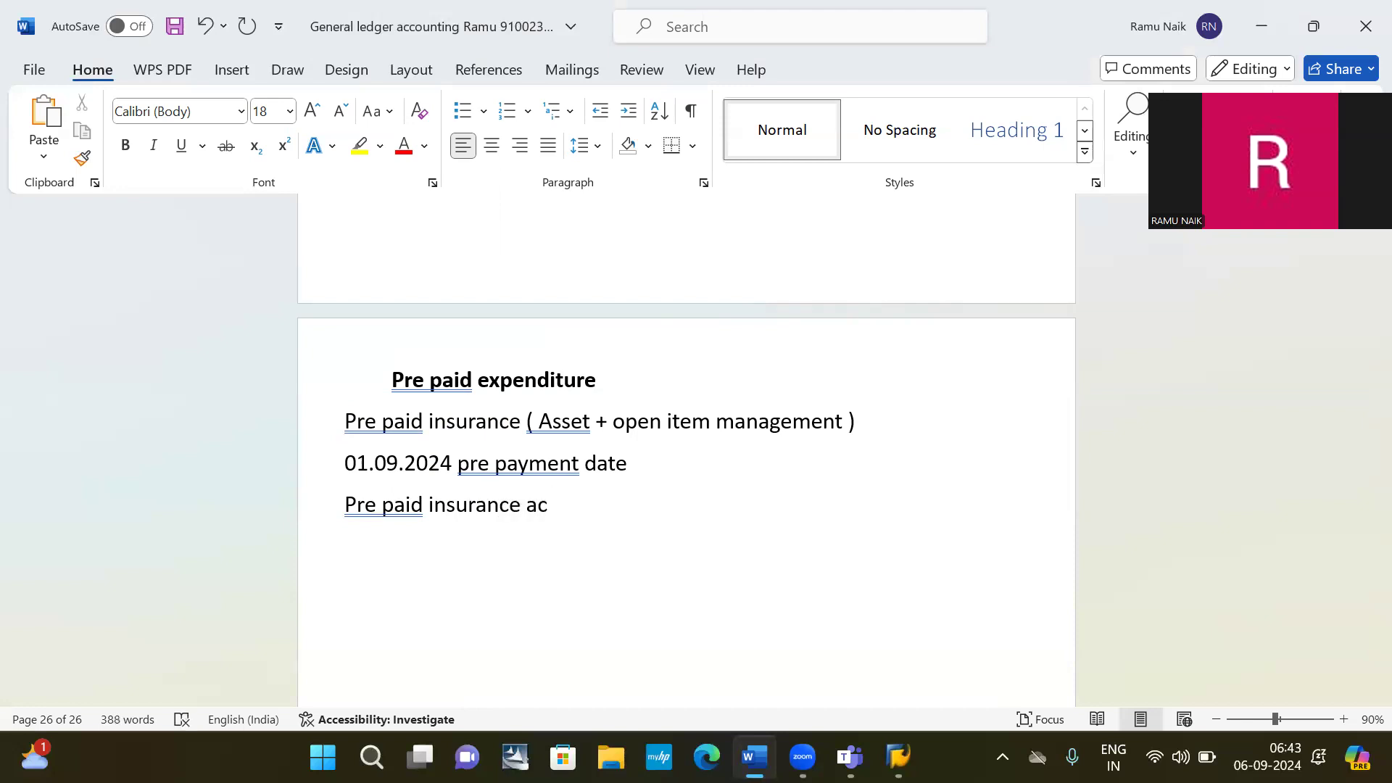
pyautogui.write(' dr 20000')
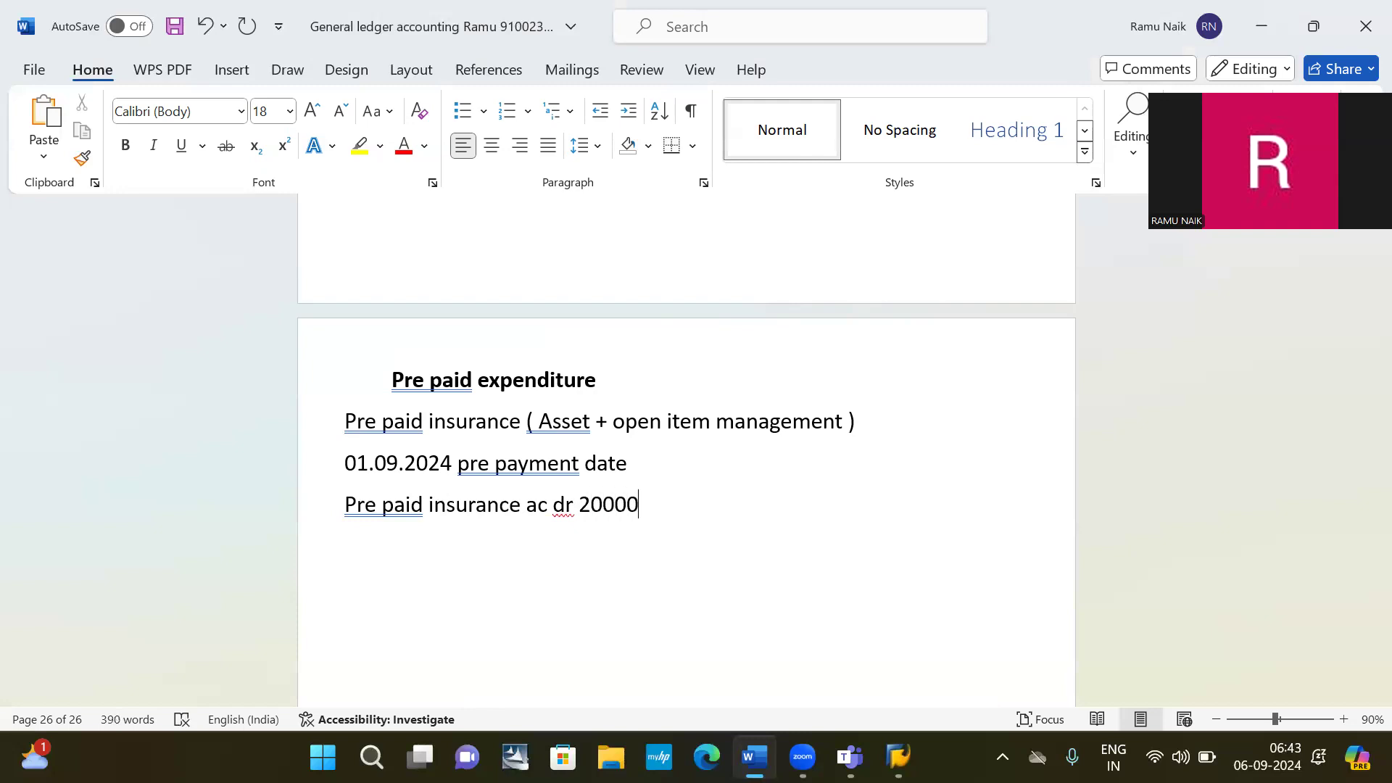
pyautogui.press('Return')
pyautogui.write('bank ac')
pyautogui.press('BackSpace')
pyautogui.press('BackSpace')
pyautogui.press('BackSpace')
pyautogui.press('BackSpace')
pyautogui.press('BackSpace')
pyautogui.press('BackSpace')
pyautogui.press('BackSpace')
pyautogui.press('BackSpace')
pyautogui.press('BackSpace')
pyautogui.press('BackSpace')
pyautogui.press('BackSpace')
pyautogui.press('BackSpace')
pyautogui.press('BackSpace')
pyautogui.write('cr ')
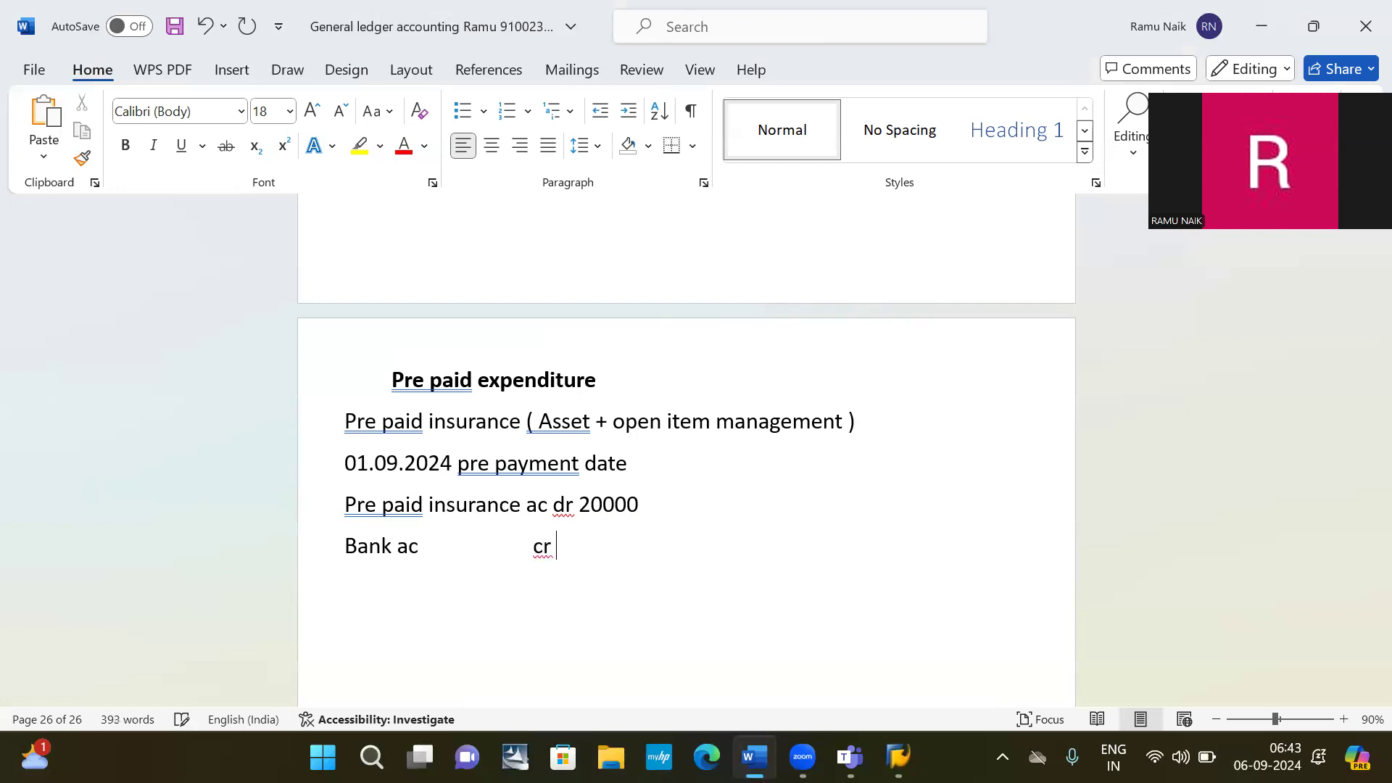
pyautogui.write('  20000 -----ope')
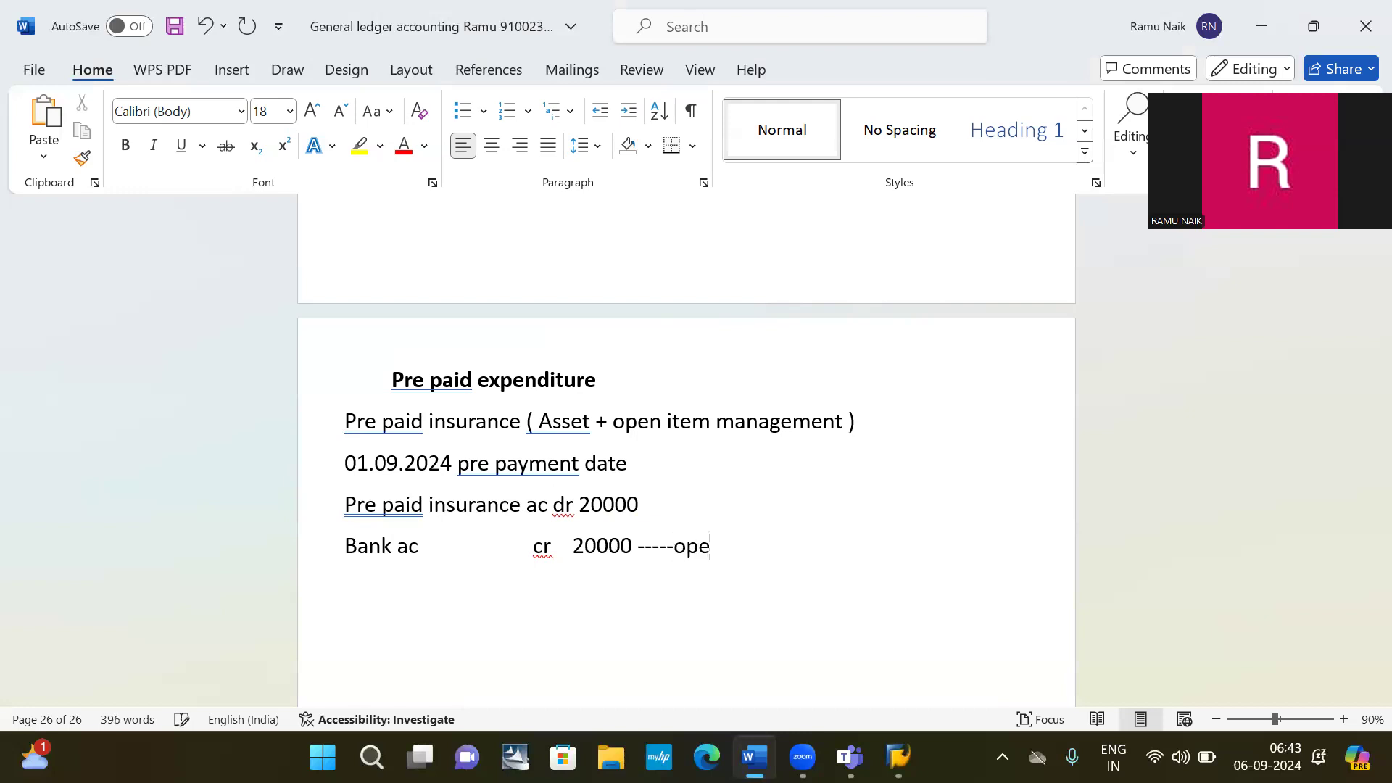
pyautogui.write('n I t')
pyautogui.press('BackSpace')
pyautogui.press('BackSpace')
pyautogui.write('tem created')
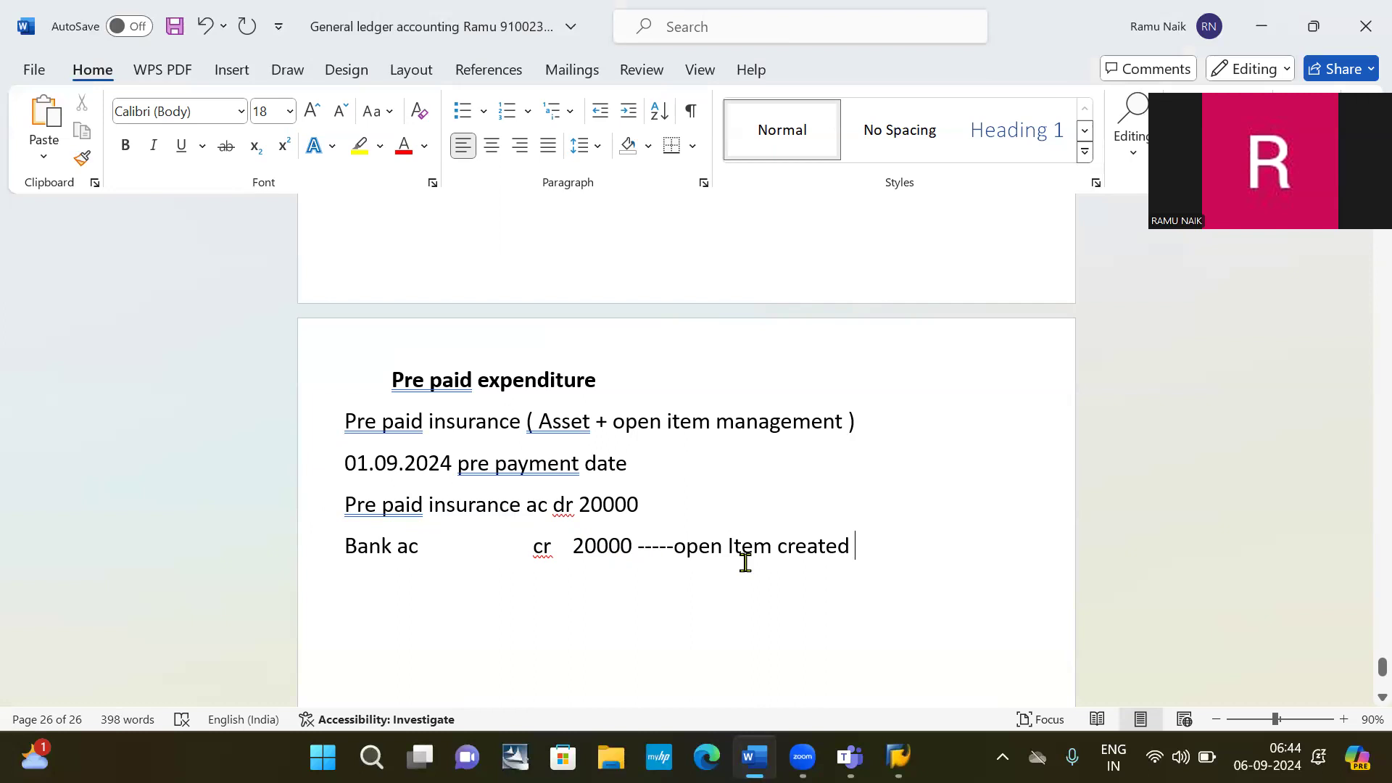
# Add two blank lines after the 'Bank ac cr 20000' entry.
pyautogui.click(654, 459)
pyautogui.click(887, 549)
pyautogui.press('Return')
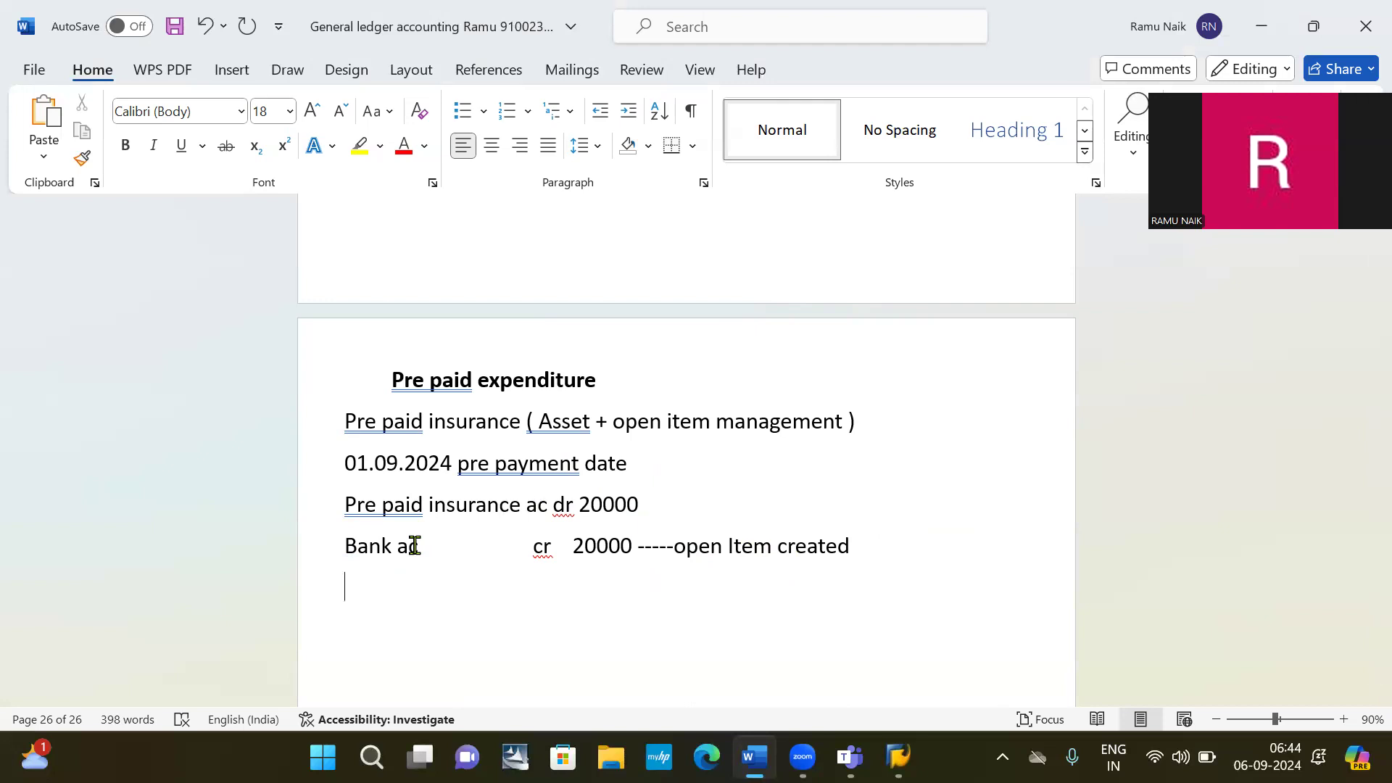
pyautogui.press('Return')
# Type 'Insurance due date: 01.10.2024', correcting typos, and start a new line below it.
pyautogui.write('inc')
pyautogui.press('BackSpace')
pyautogui.write('surance dure')
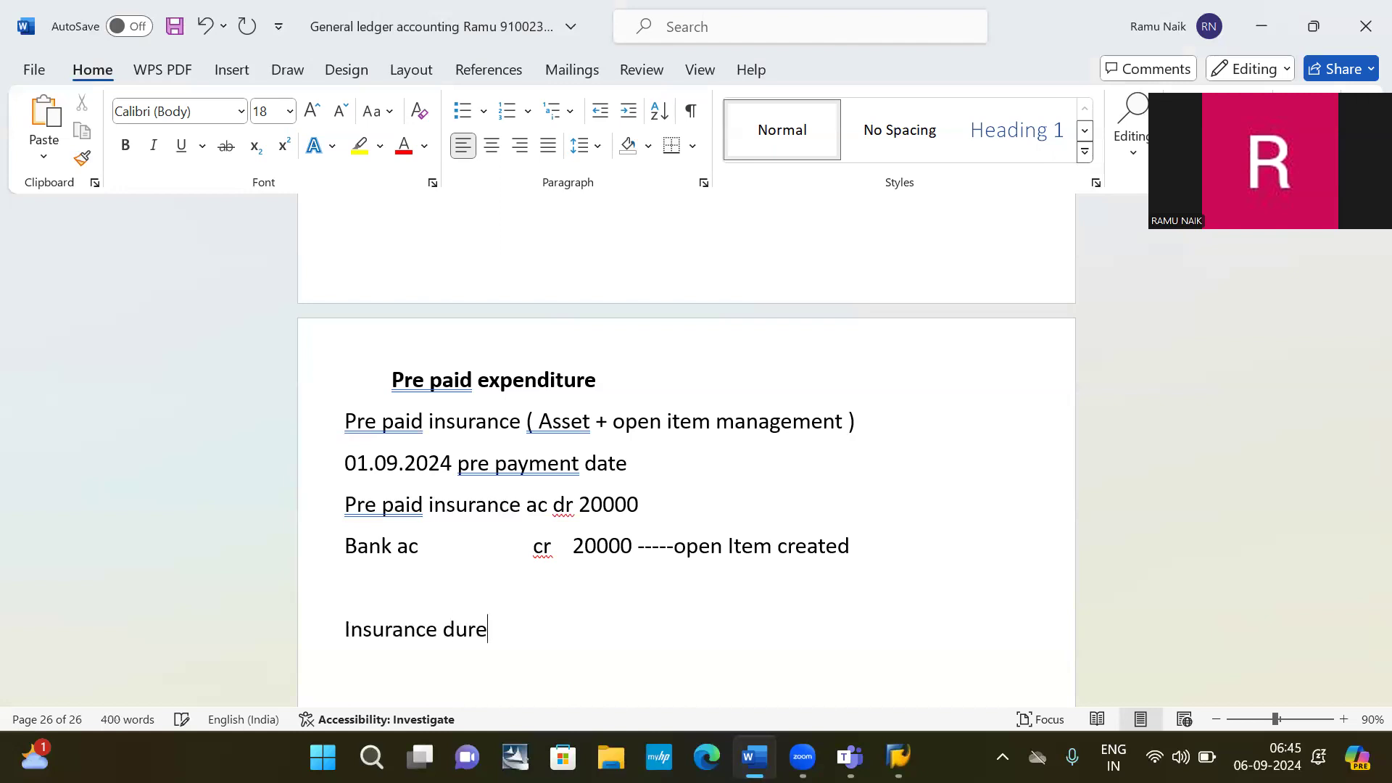
pyautogui.press('BackSpace')
pyautogui.press('BackSpace')
pyautogui.write('e date')
pyautogui.press('BackSpace')
pyautogui.write(': 01.1020')
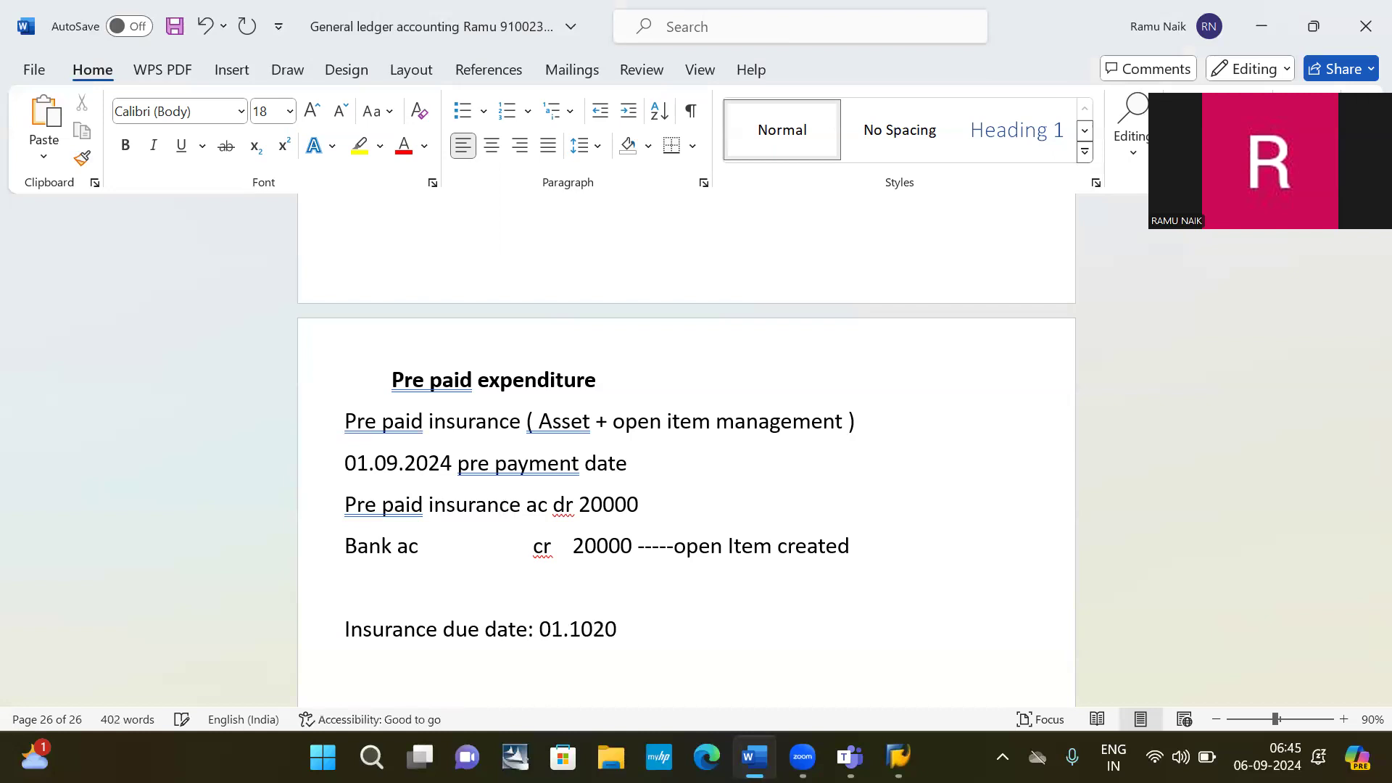
pyautogui.press('BackSpace')
pyautogui.press('BackSpace')
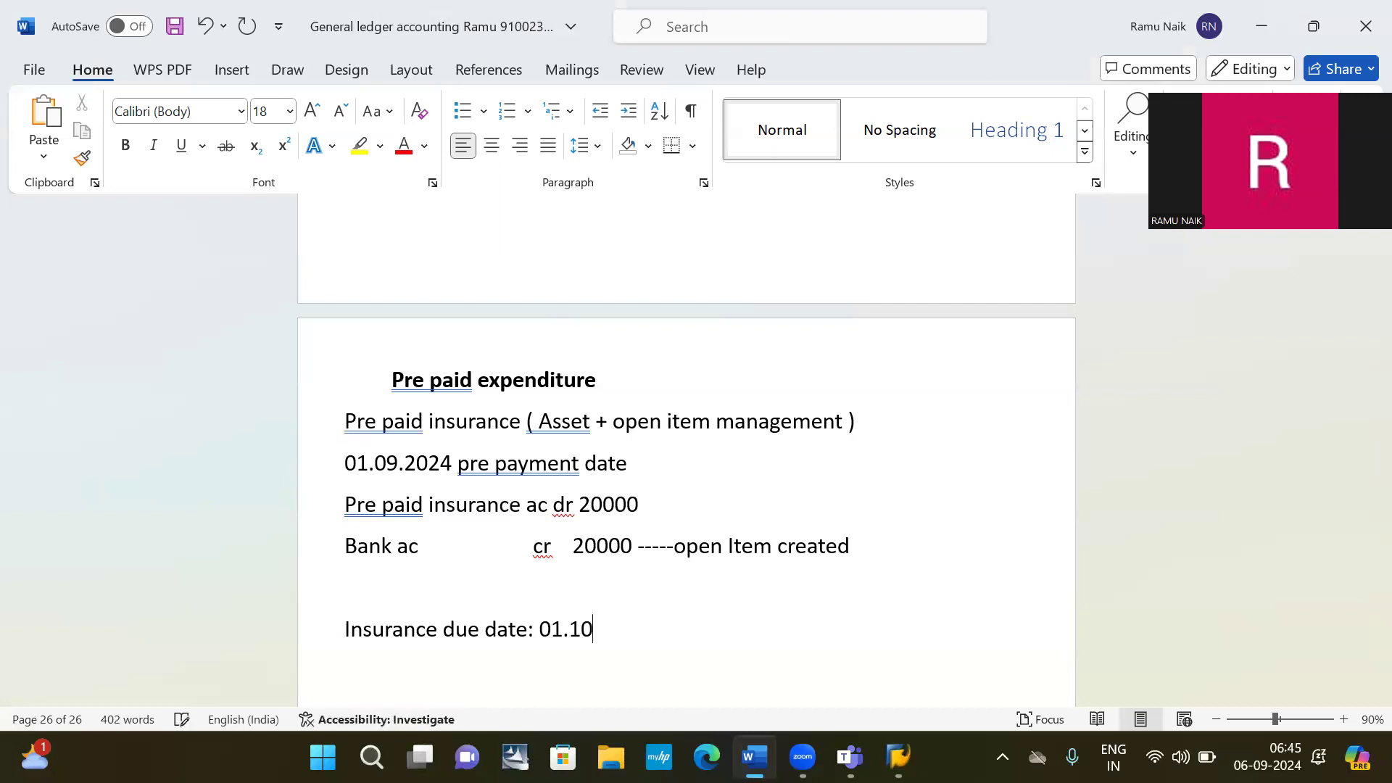
pyautogui.write('.2024')
pyautogui.press('Return')
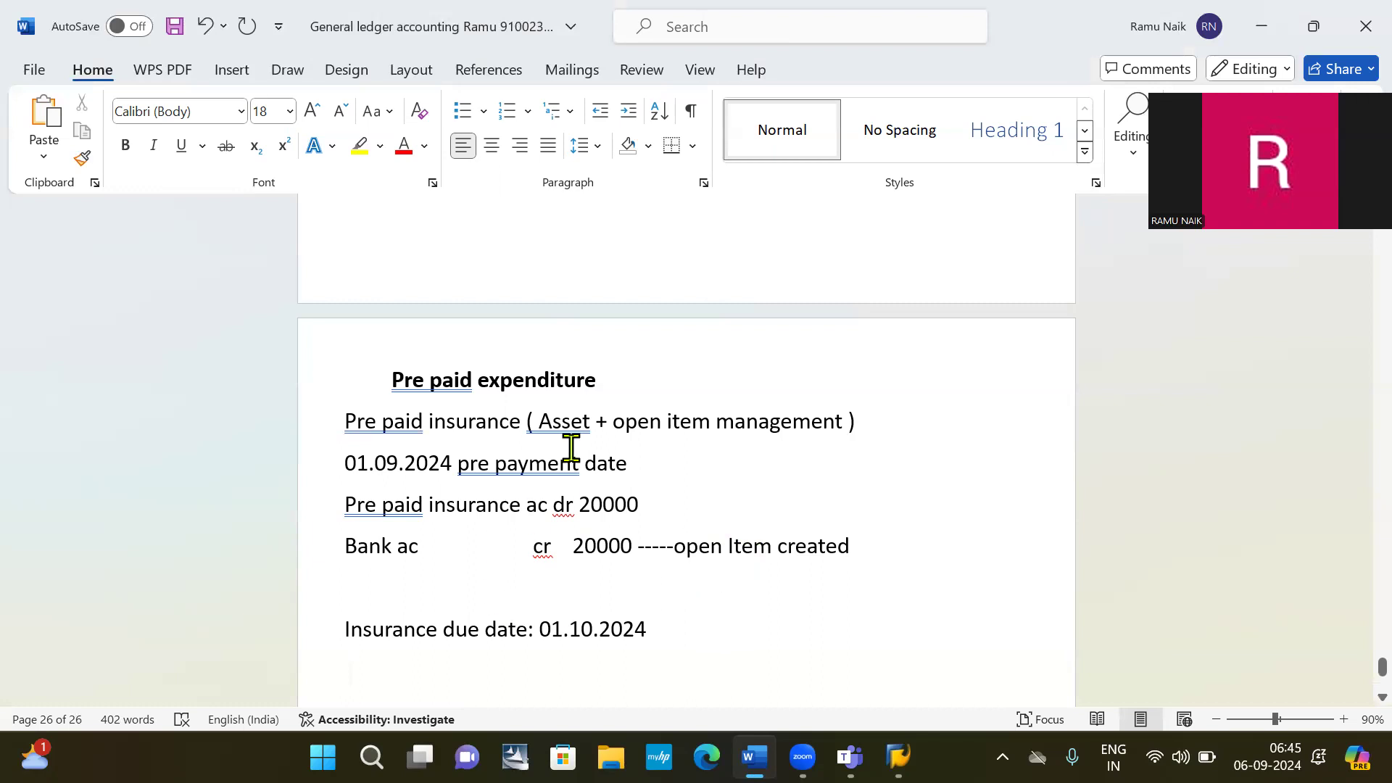
pyautogui.scroll(-2, 412, 661)
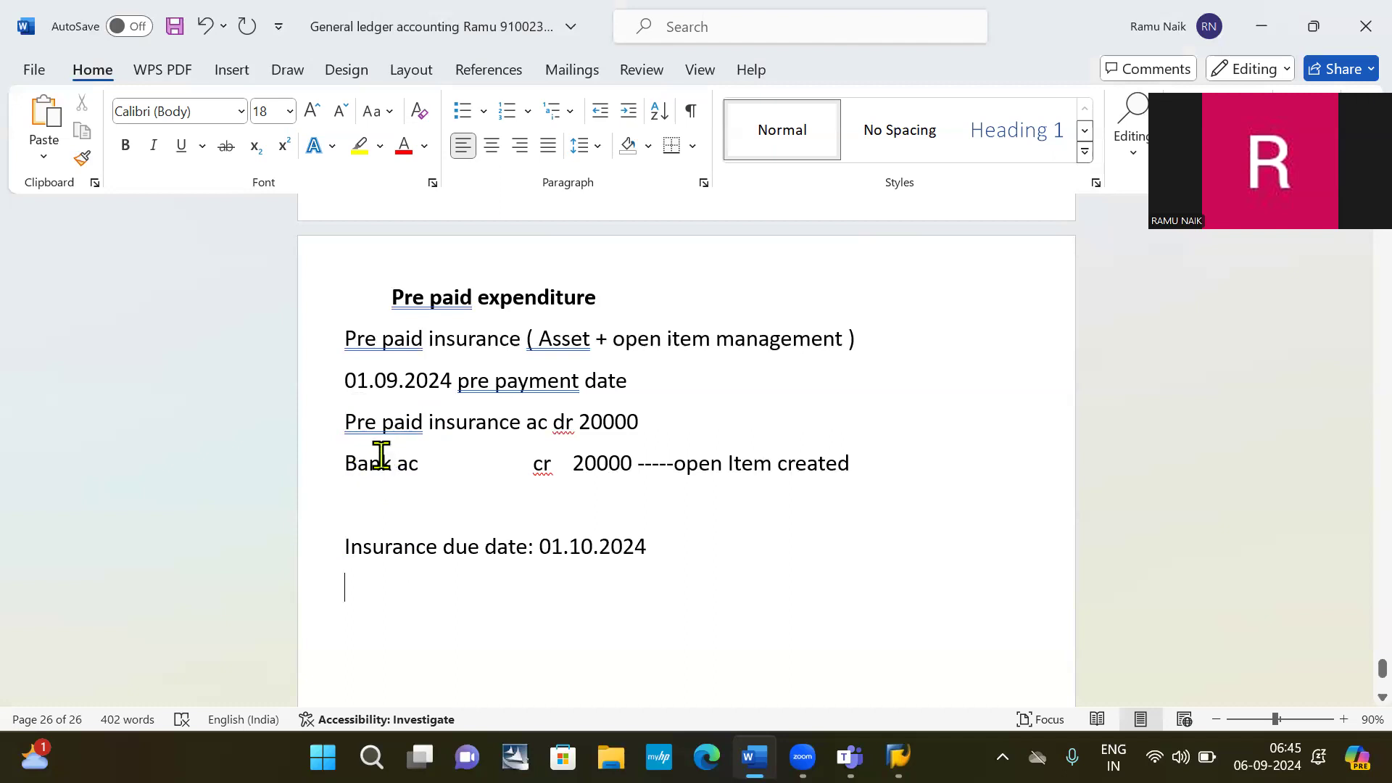
pyautogui.scroll(7, 450, 438)
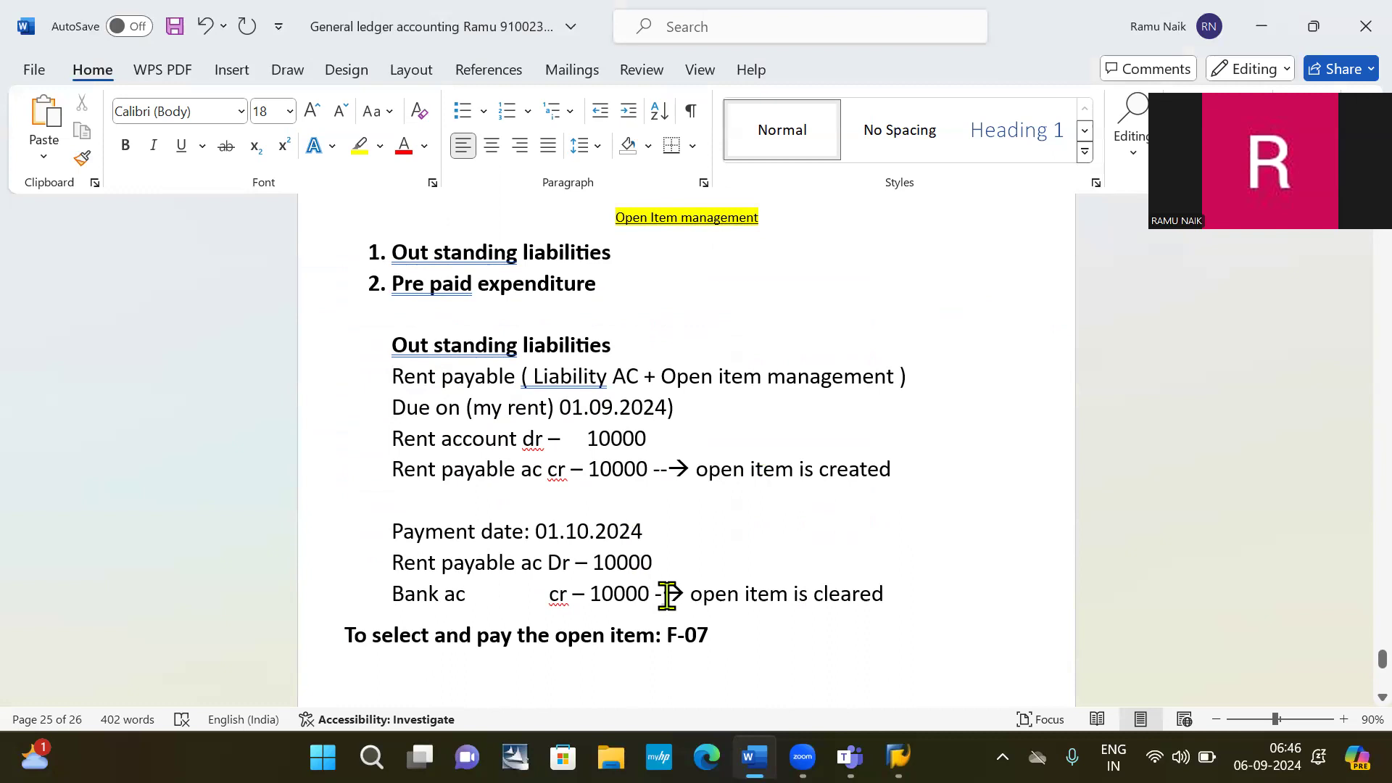
pyautogui.scroll(-5, 667, 595)
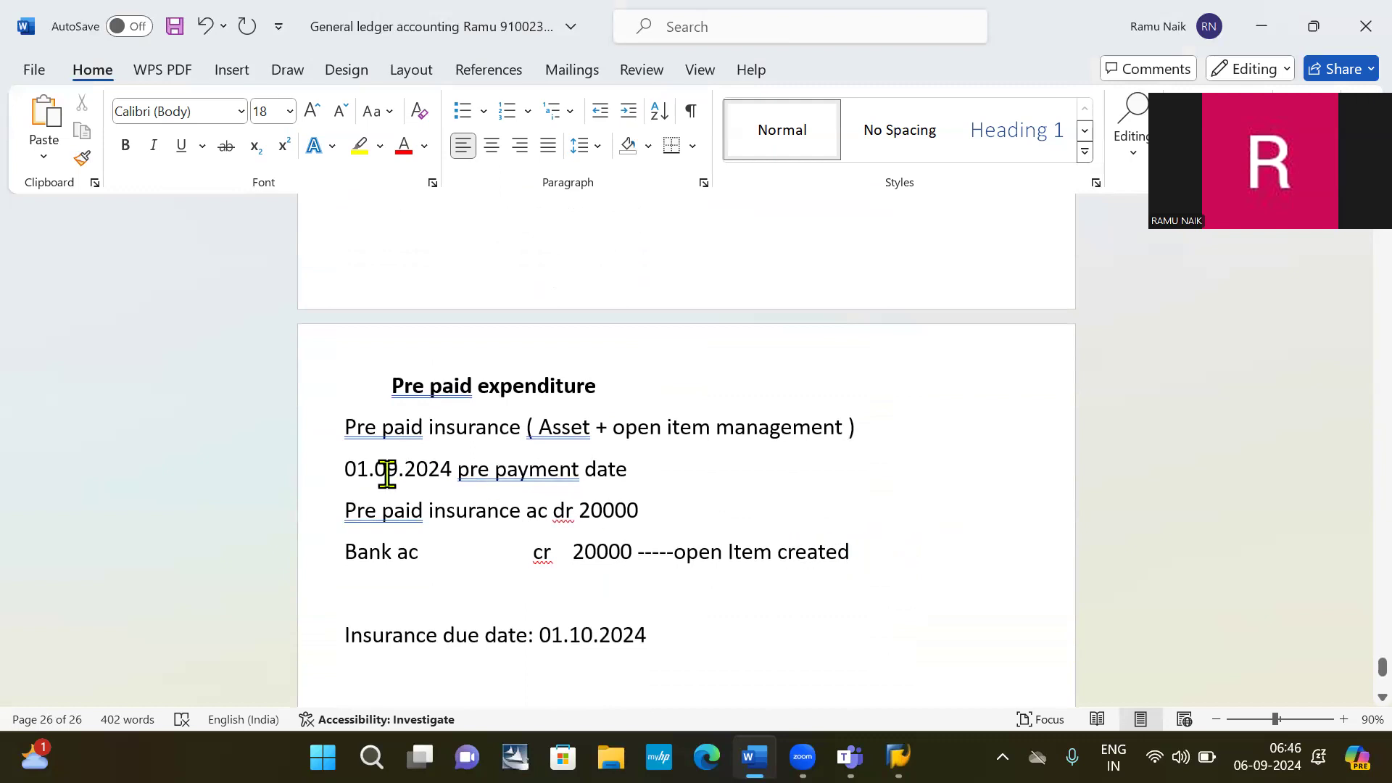
pyautogui.scroll(-3, 429, 524)
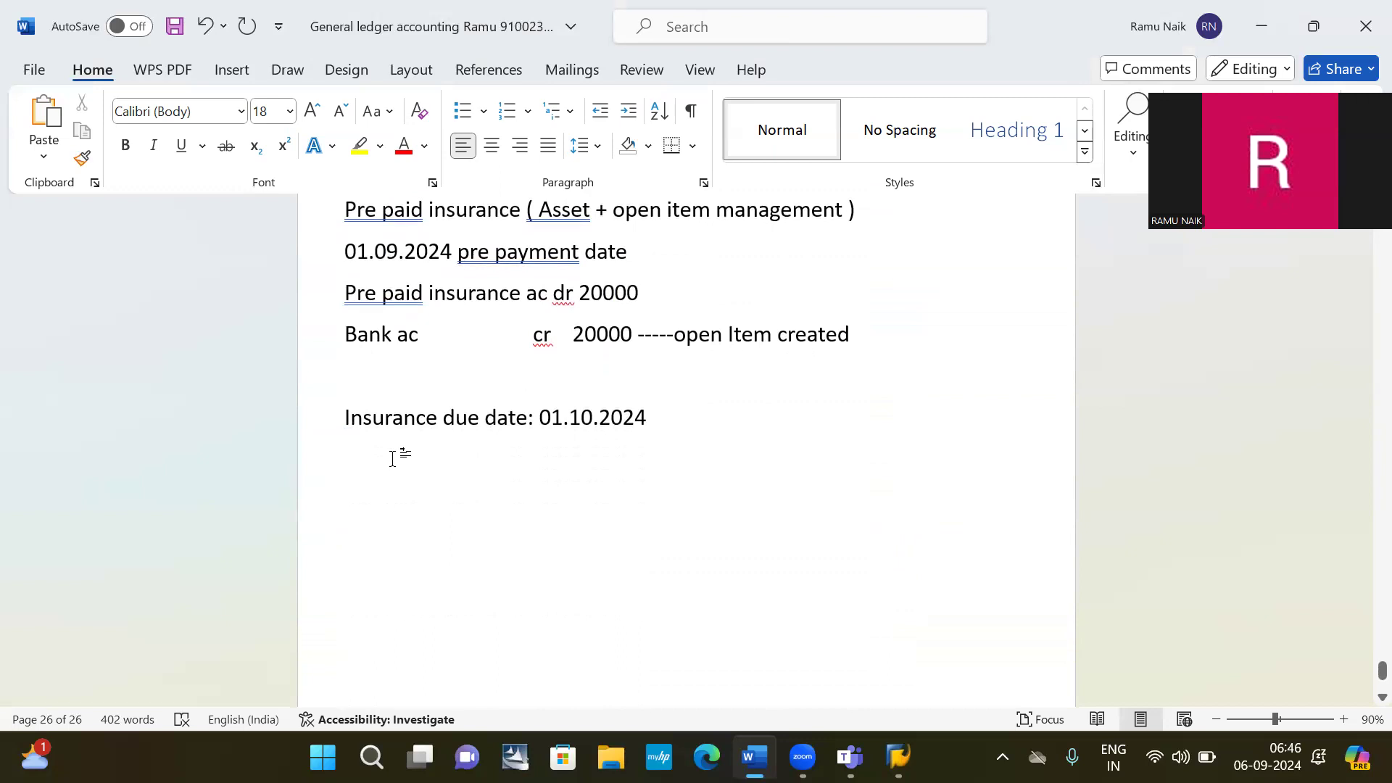
# Add 'Insurance exp ac dr 20000' above a copied 'Pre paid insurance ac cr' line.
pyautogui.moveTo(344, 298); pyautogui.dragTo(564, 300)
pyautogui.hotkey('ctrl', 'c')
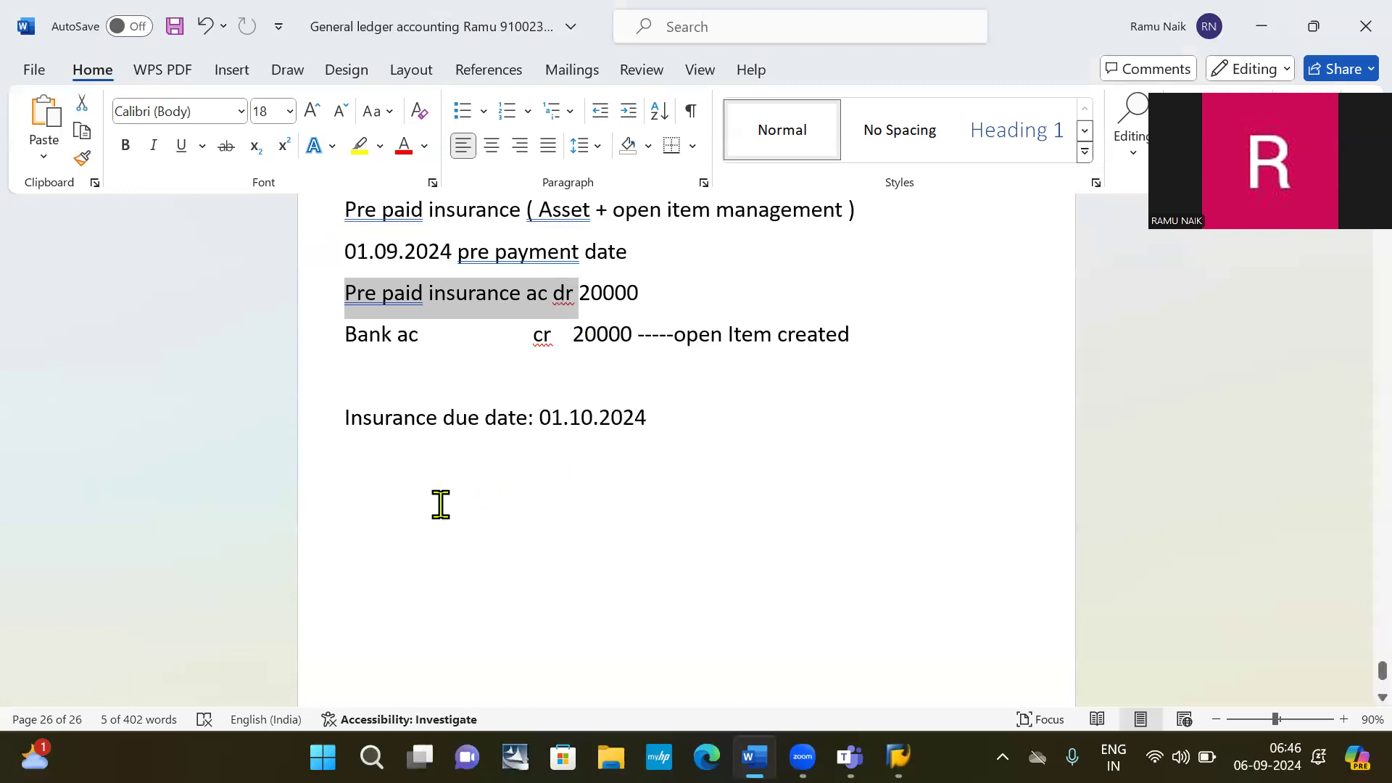
pyautogui.click(413, 504)
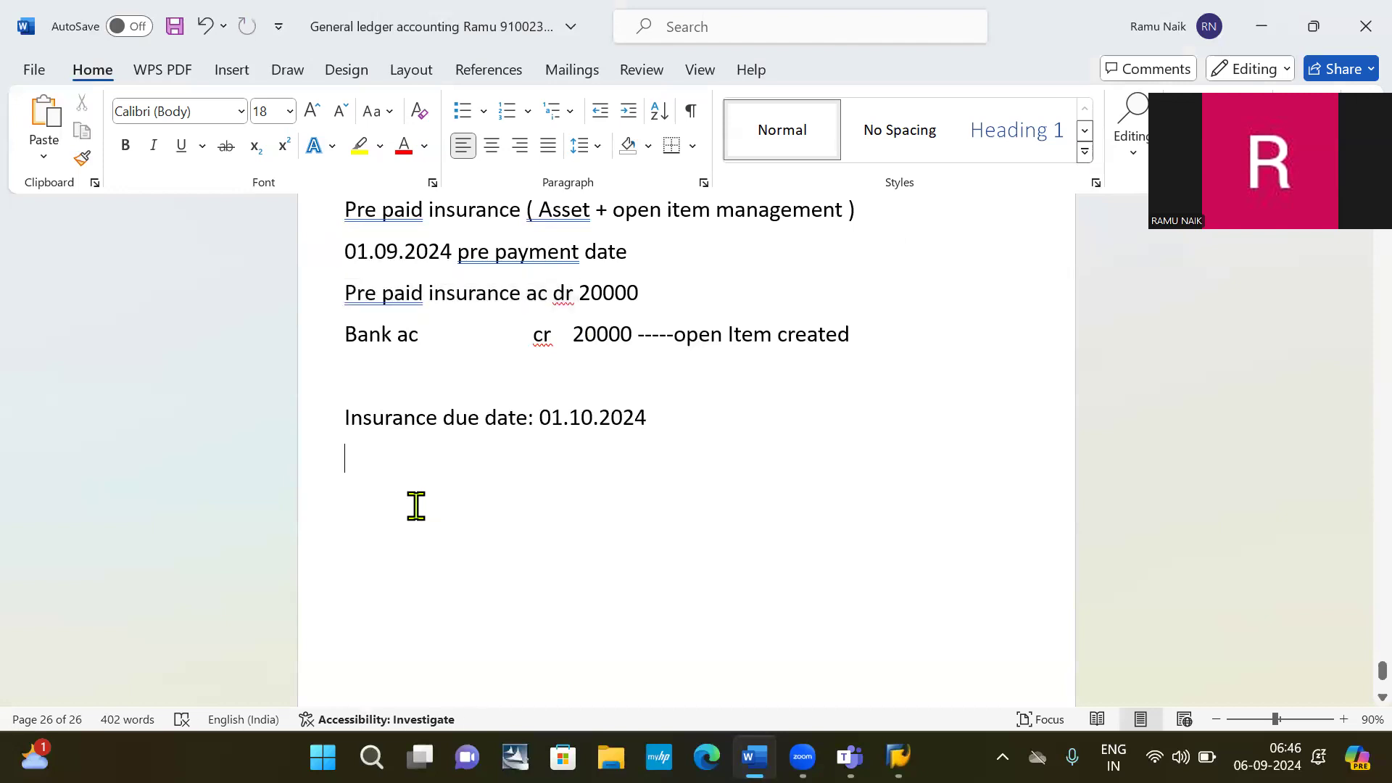
pyautogui.hotkey('ctrl', 'v')
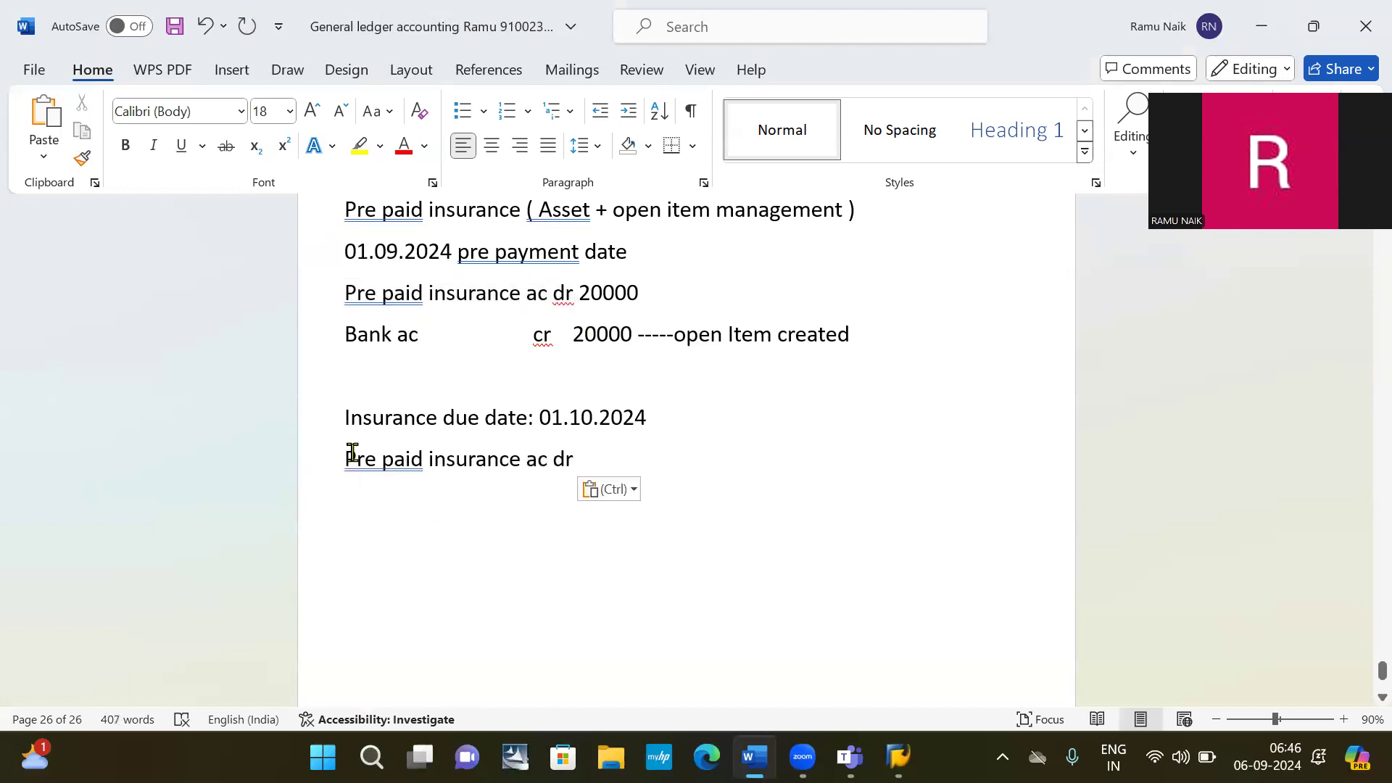
pyautogui.press('BackSpace')
pyautogui.press('BackSpace')
pyautogui.write('cr')
pyautogui.click(346, 457)
pyautogui.press('Return')
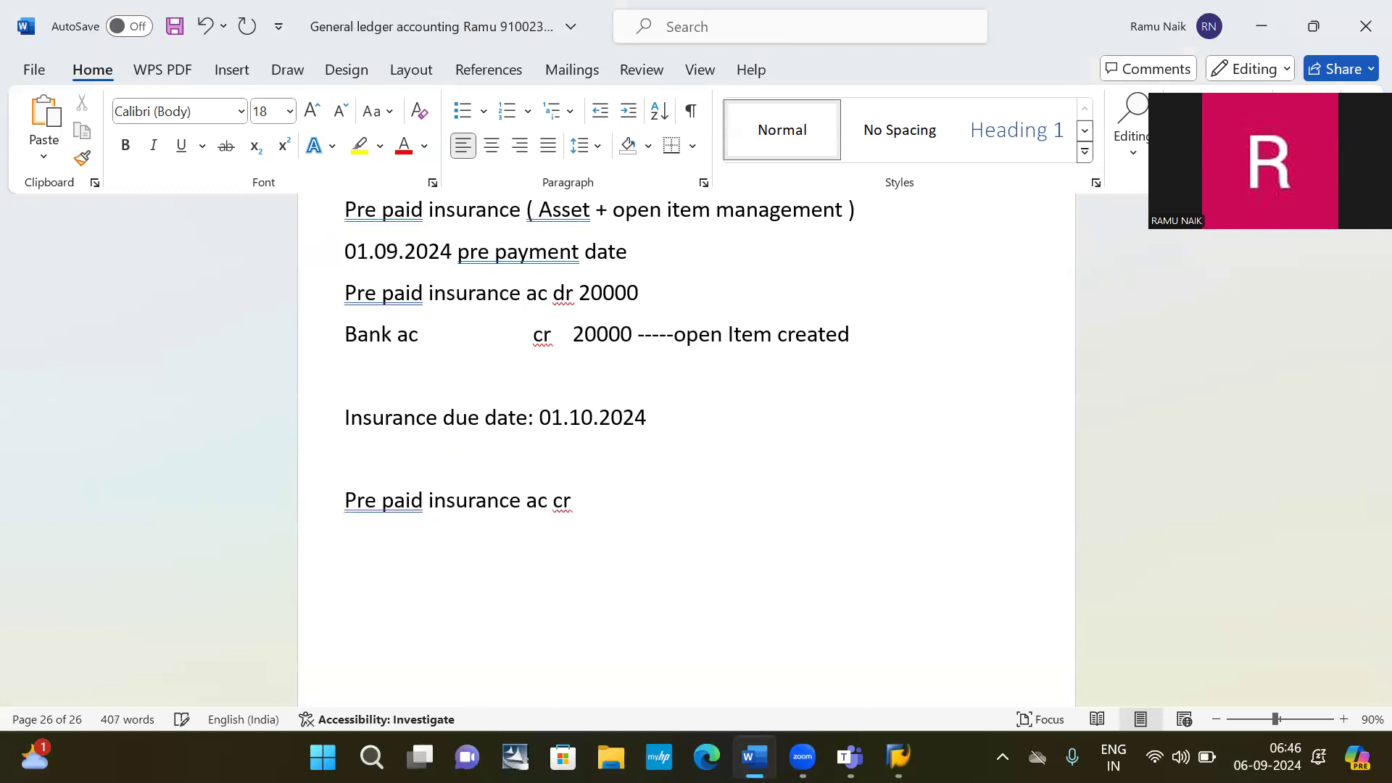
pyautogui.write('insurance exp ac dr ')
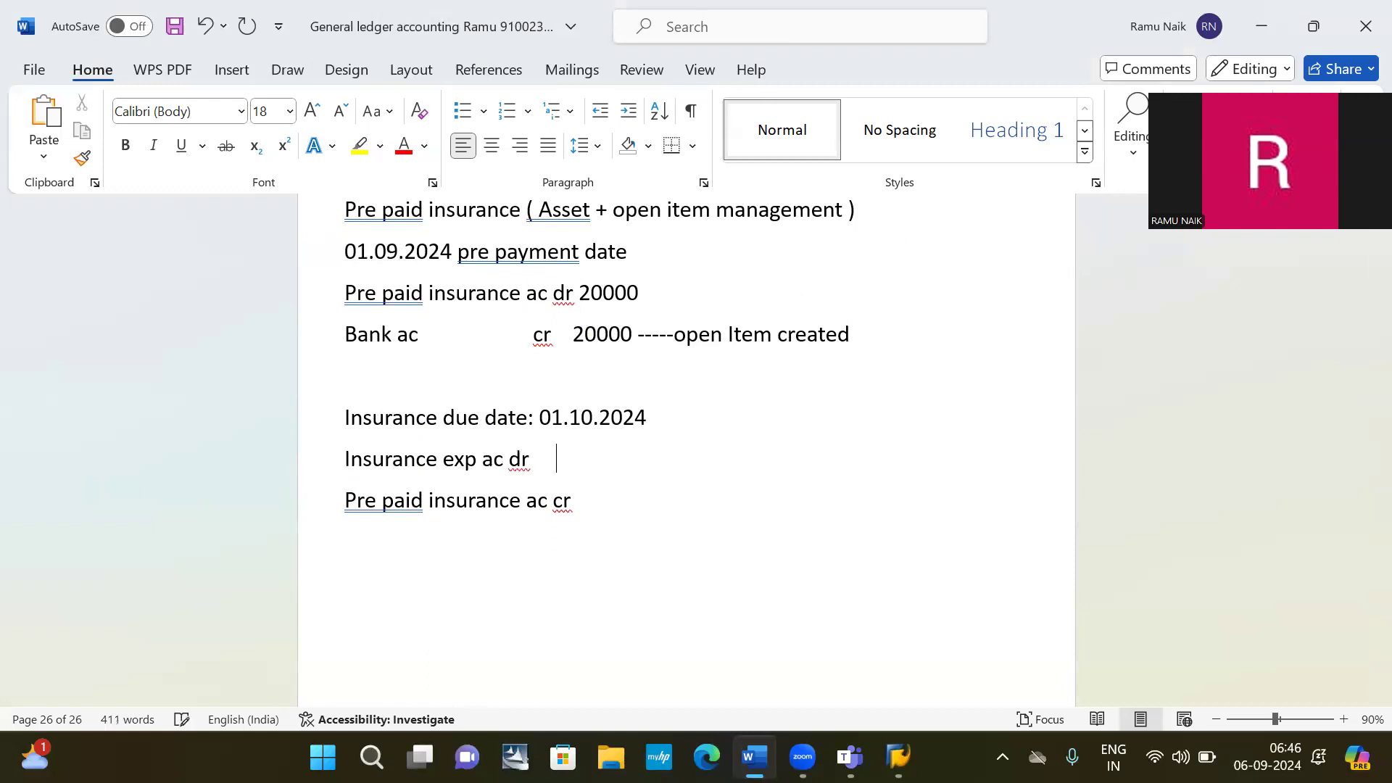
pyautogui.write('      20000')
# Finish the credit line with '20000 ---- open item is', removing 'created' so it can read cleared.
pyautogui.click(599, 500)
pyautogui.write('20000 ---')
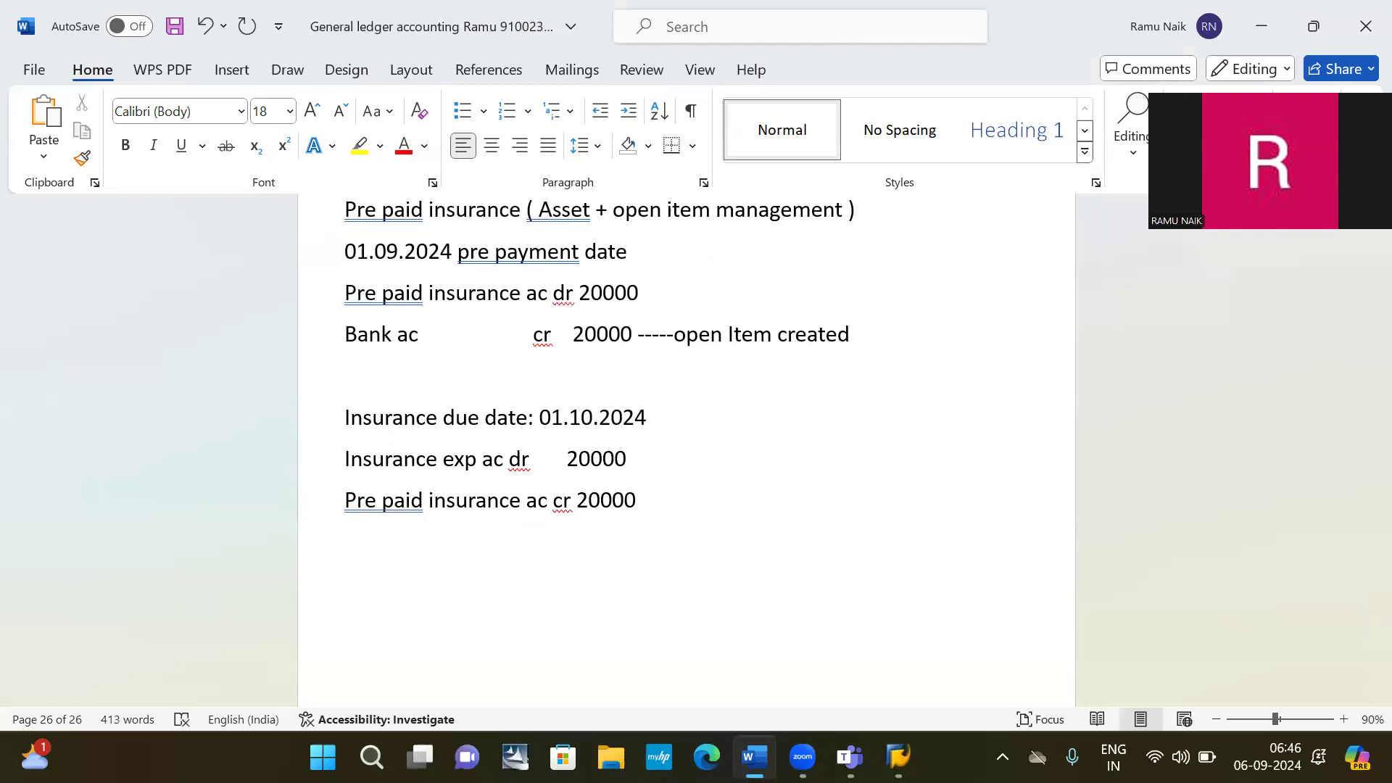
pyautogui.write('-')
pyautogui.write('c')
pyautogui.press('BackSpace')
pyautogui.write('open item is created')
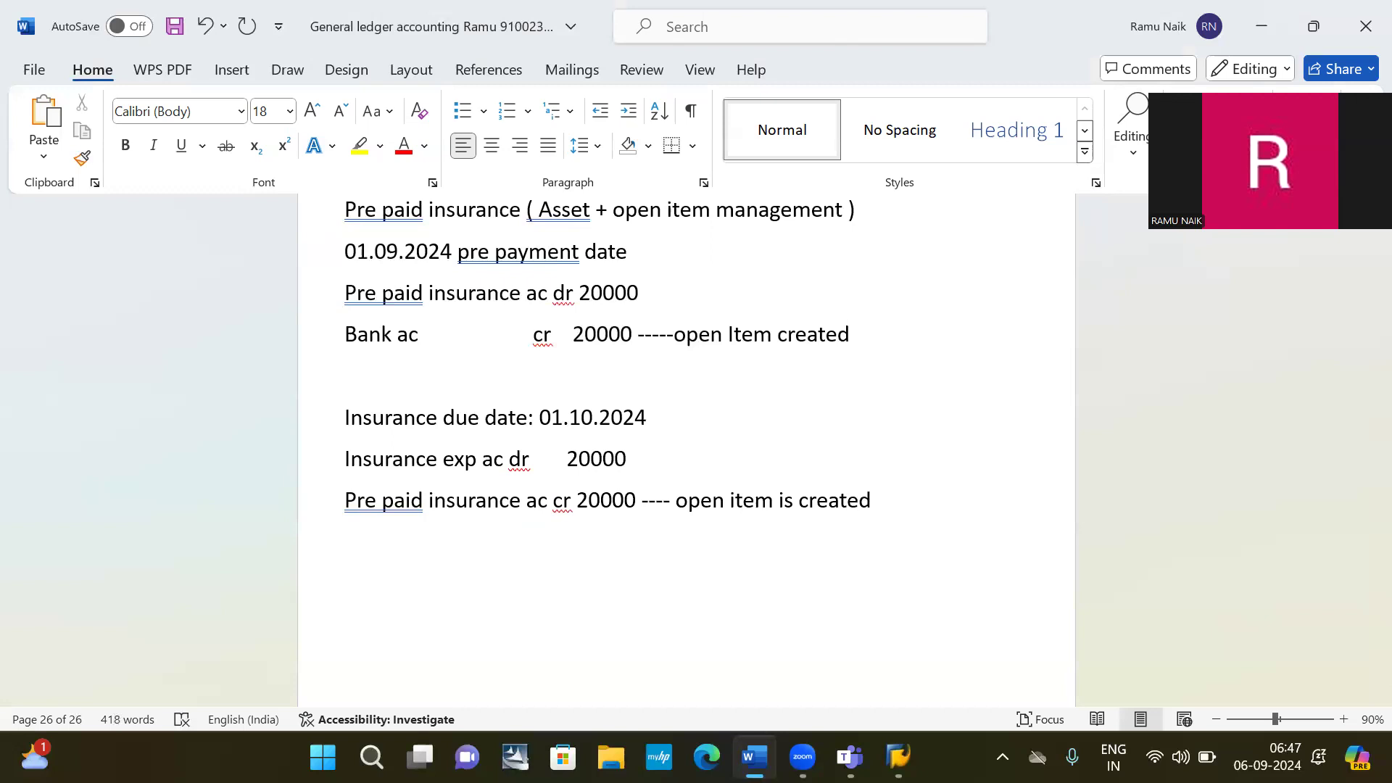
pyautogui.press('BackSpace')
pyautogui.press('BackSpace')
pyautogui.press('BackSpace')
pyautogui.press('BackSpace')
pyautogui.press('BackSpace')
pyautogui.press('BackSpace')
pyautogui.press('BackSpace')
pyautogui.write('leared')
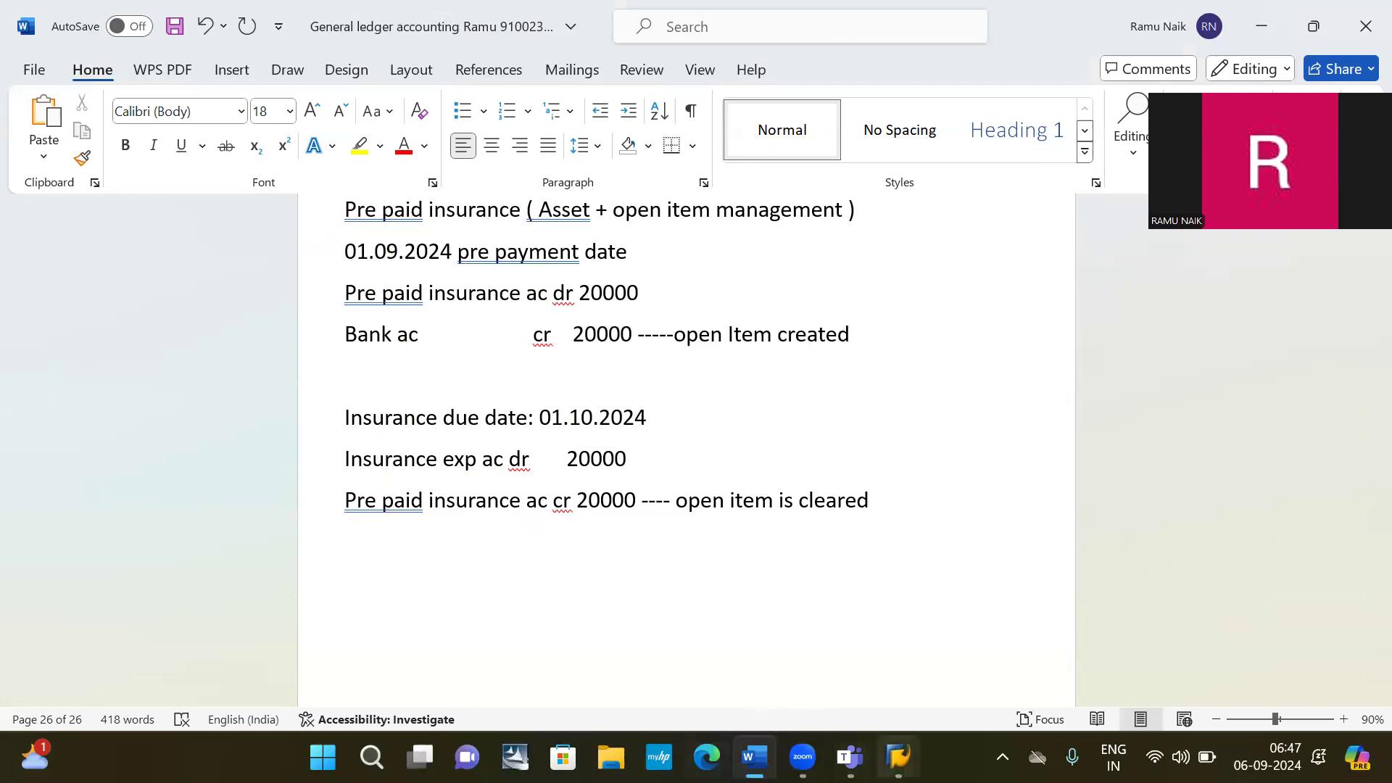
# Bring SAP GUI back and begin entering a new transaction code in the command field.
pyautogui.moveTo(898, 757)
pyautogui.click(948, 633)
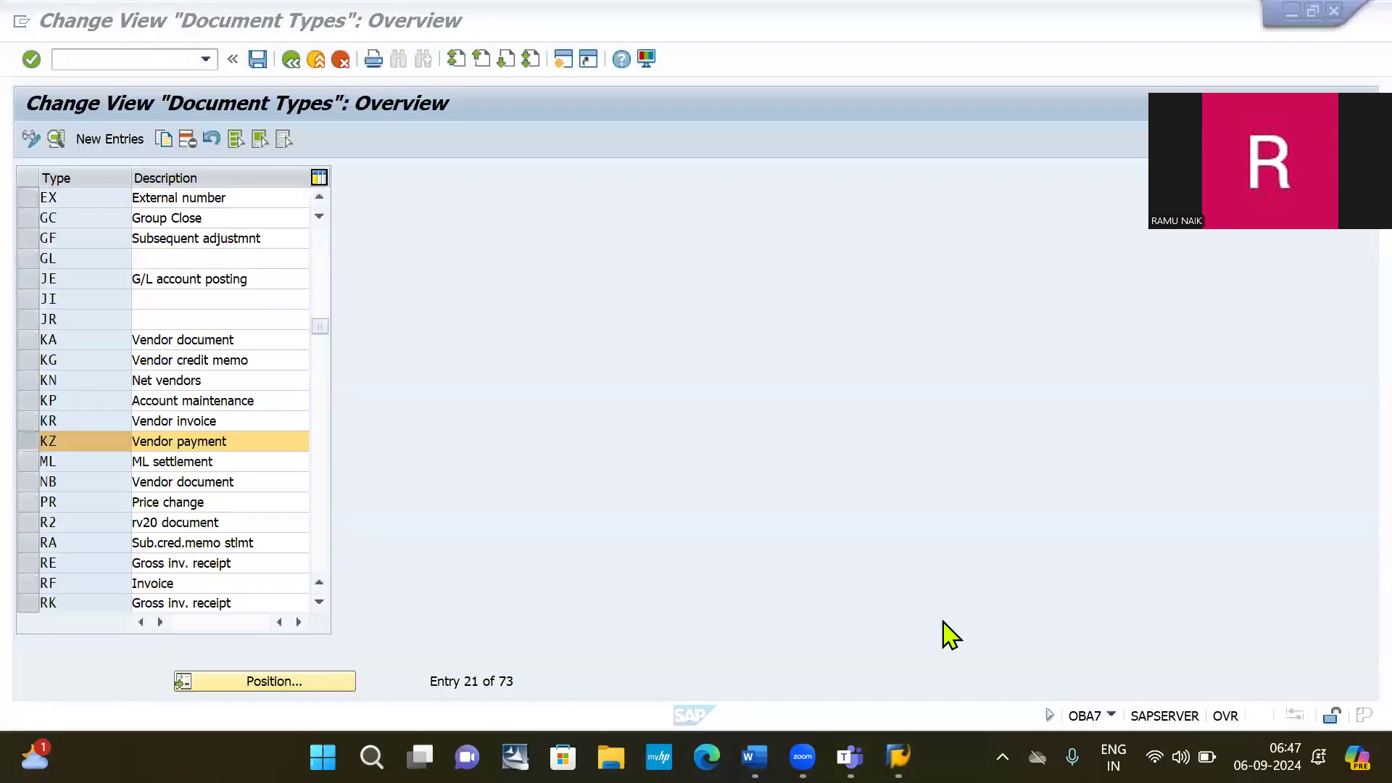
pyautogui.click(112, 58)
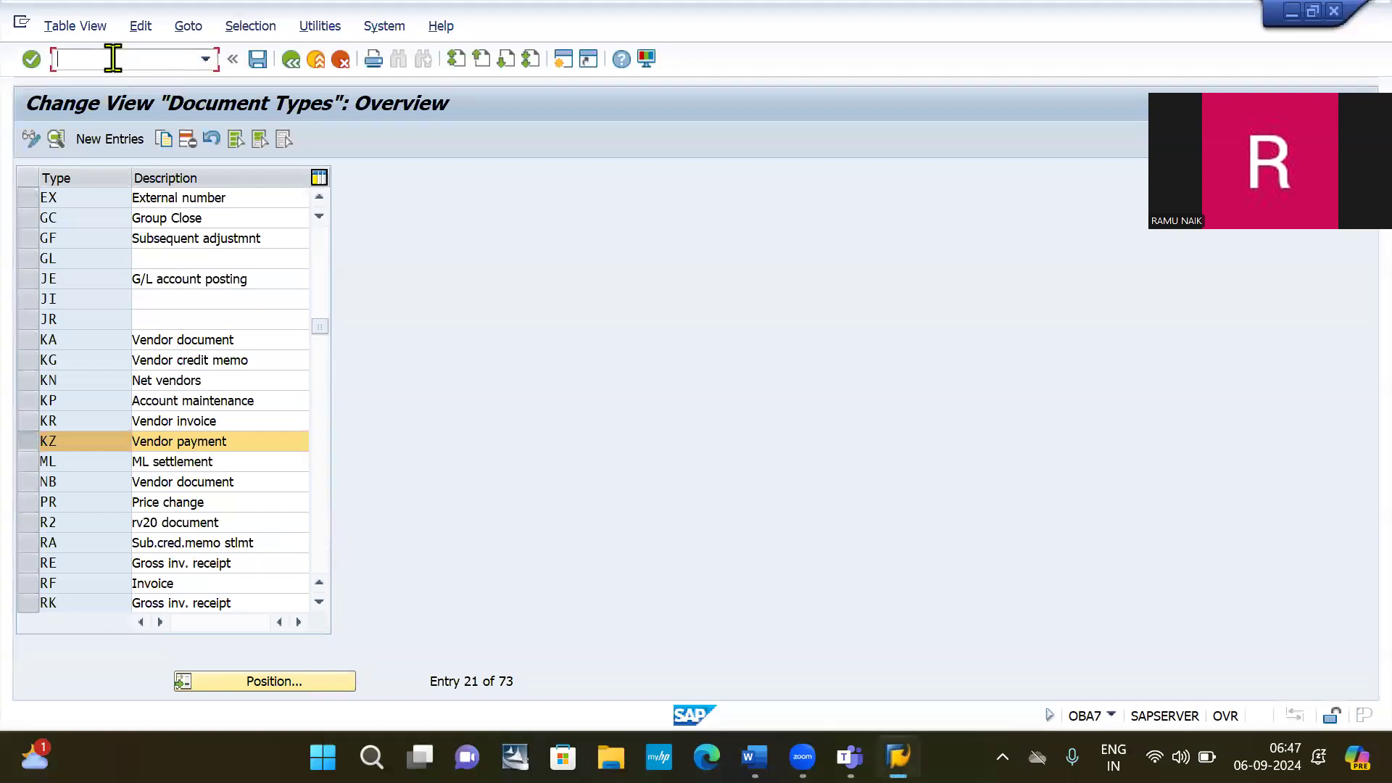
pyautogui.write('/n')
pyautogui.hotkey('alt', 'Tab')
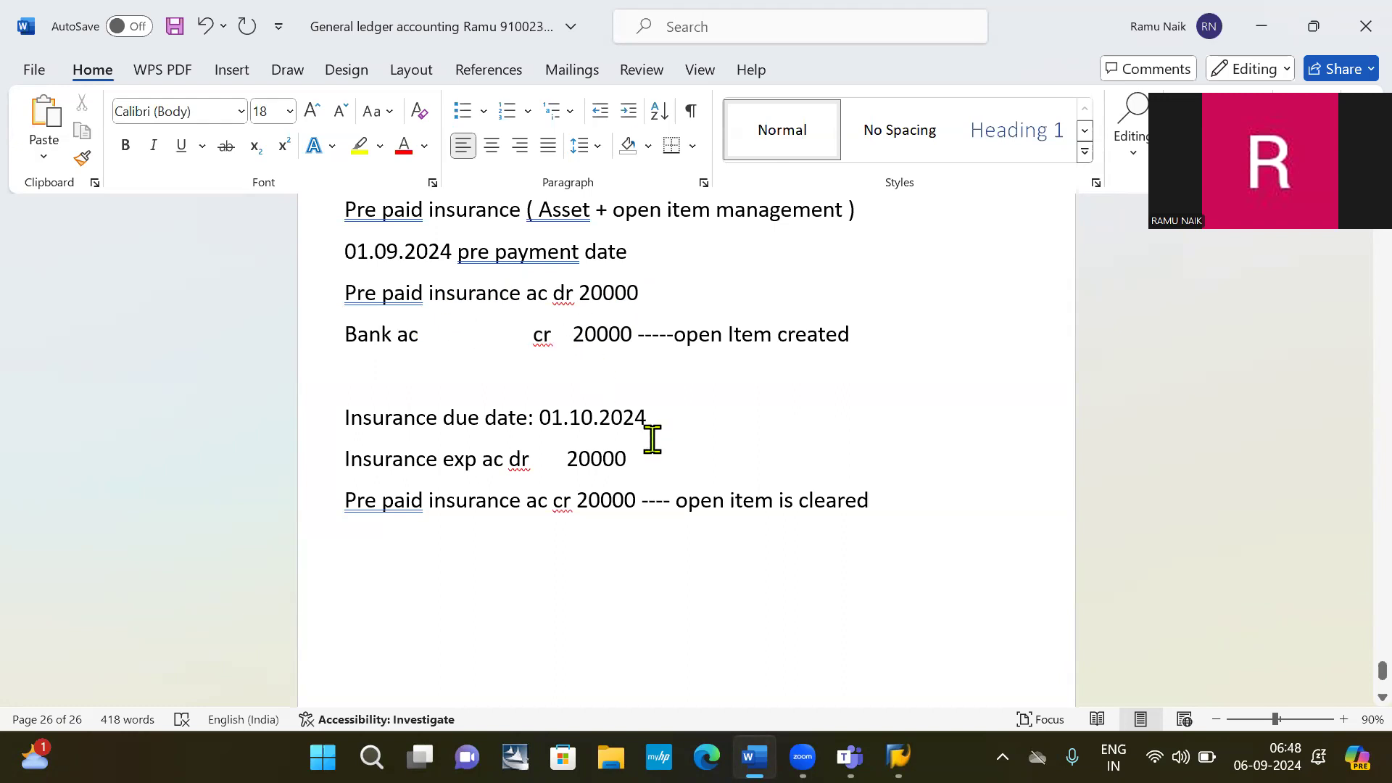
pyautogui.hotkey('alt', 'Tab')
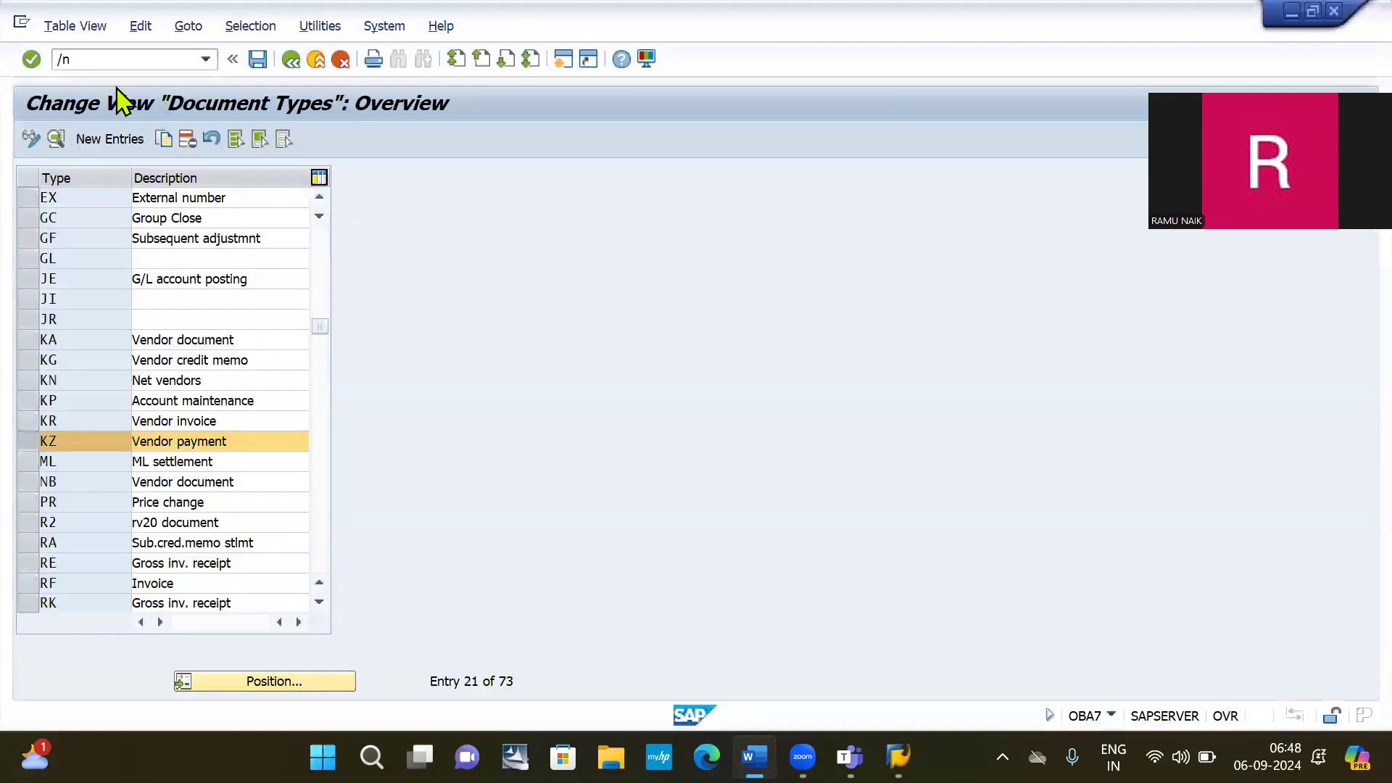
# Run /nfs00, dismiss the connection-broken error with No, and switch away from SAP.
pyautogui.click(103, 56)
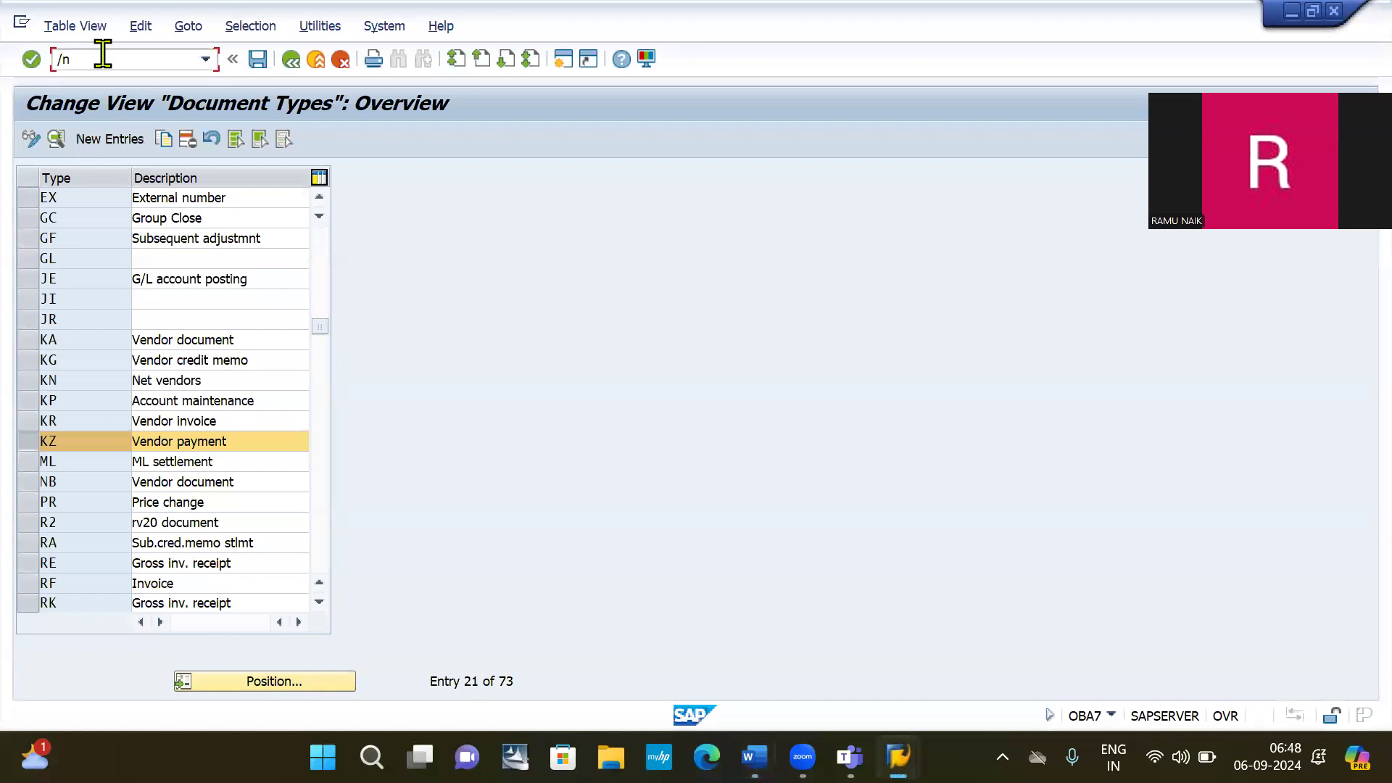
pyautogui.write('fs00')
pyautogui.press('Return')
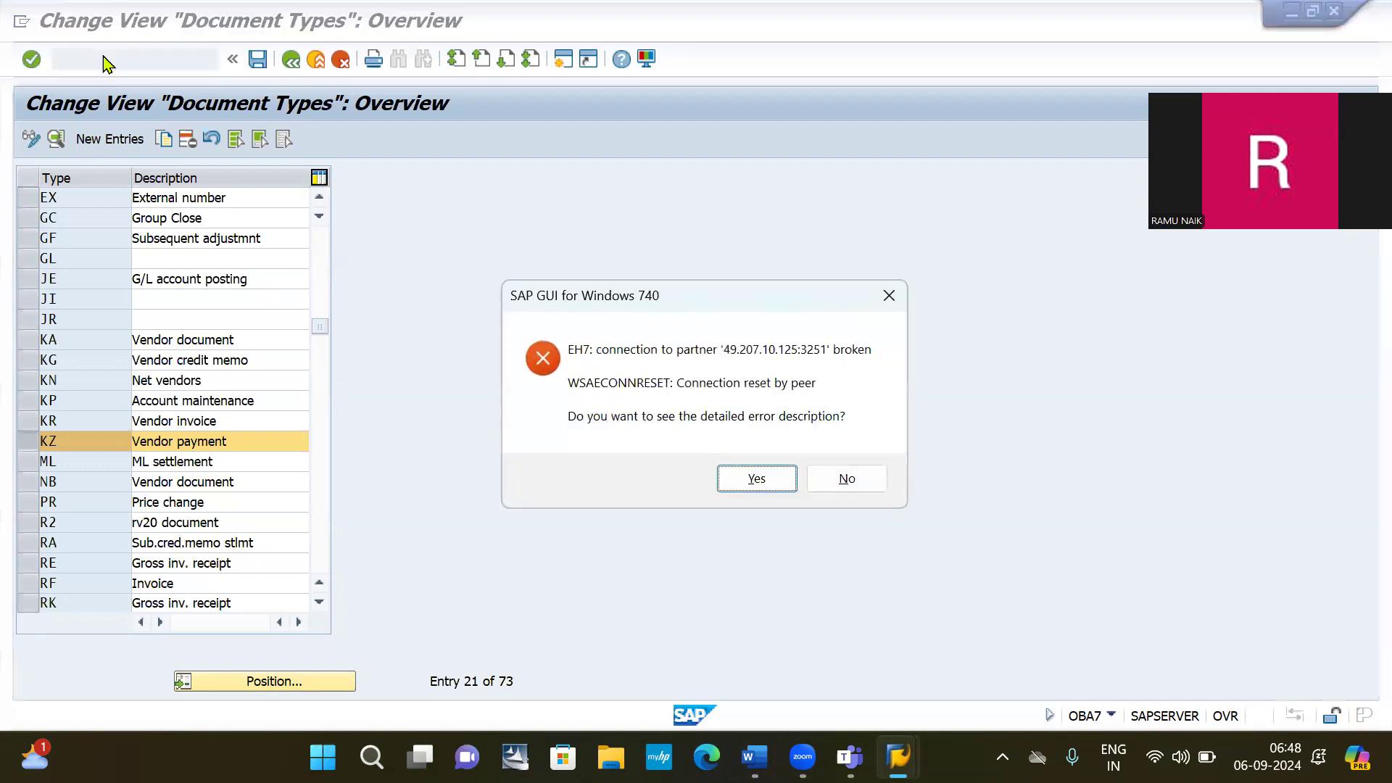
pyautogui.press('Return')
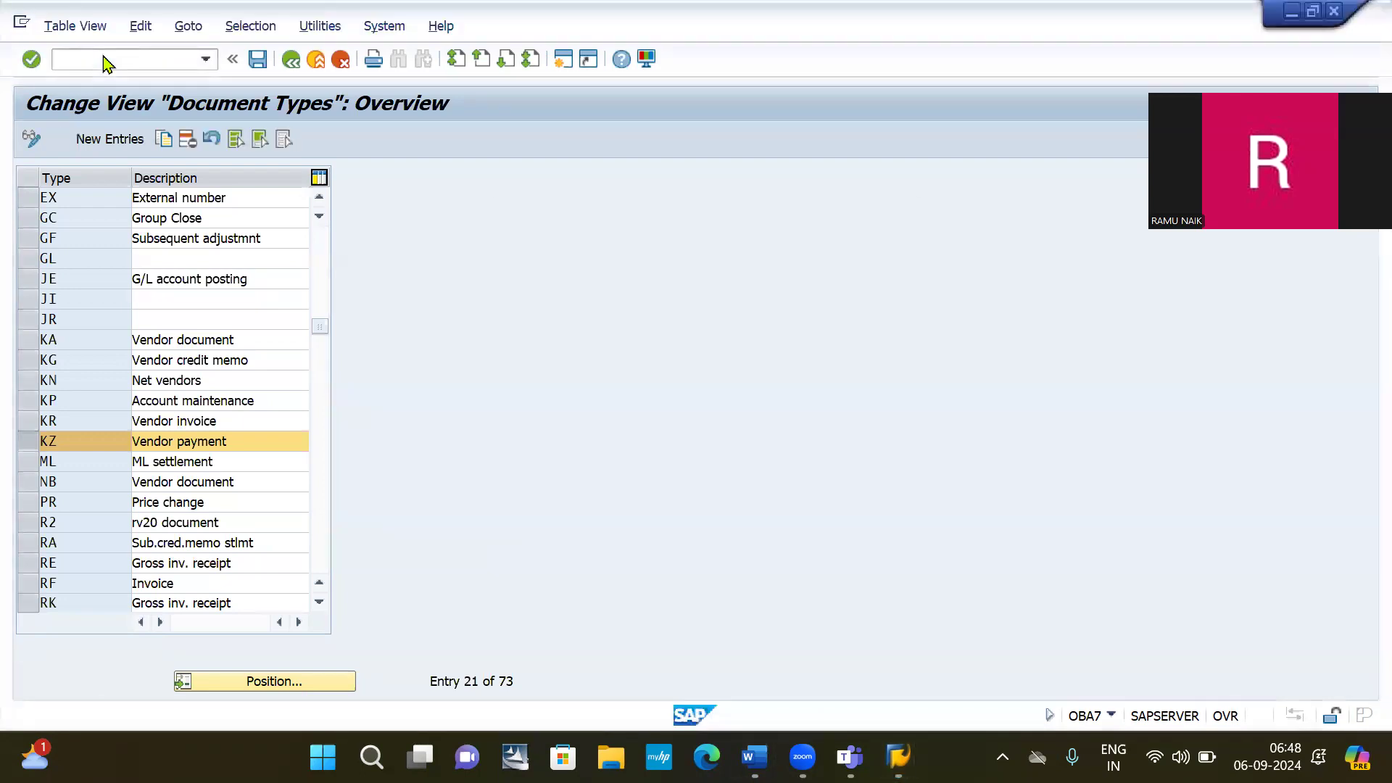
pyautogui.hotkey('alt', 'Tab')
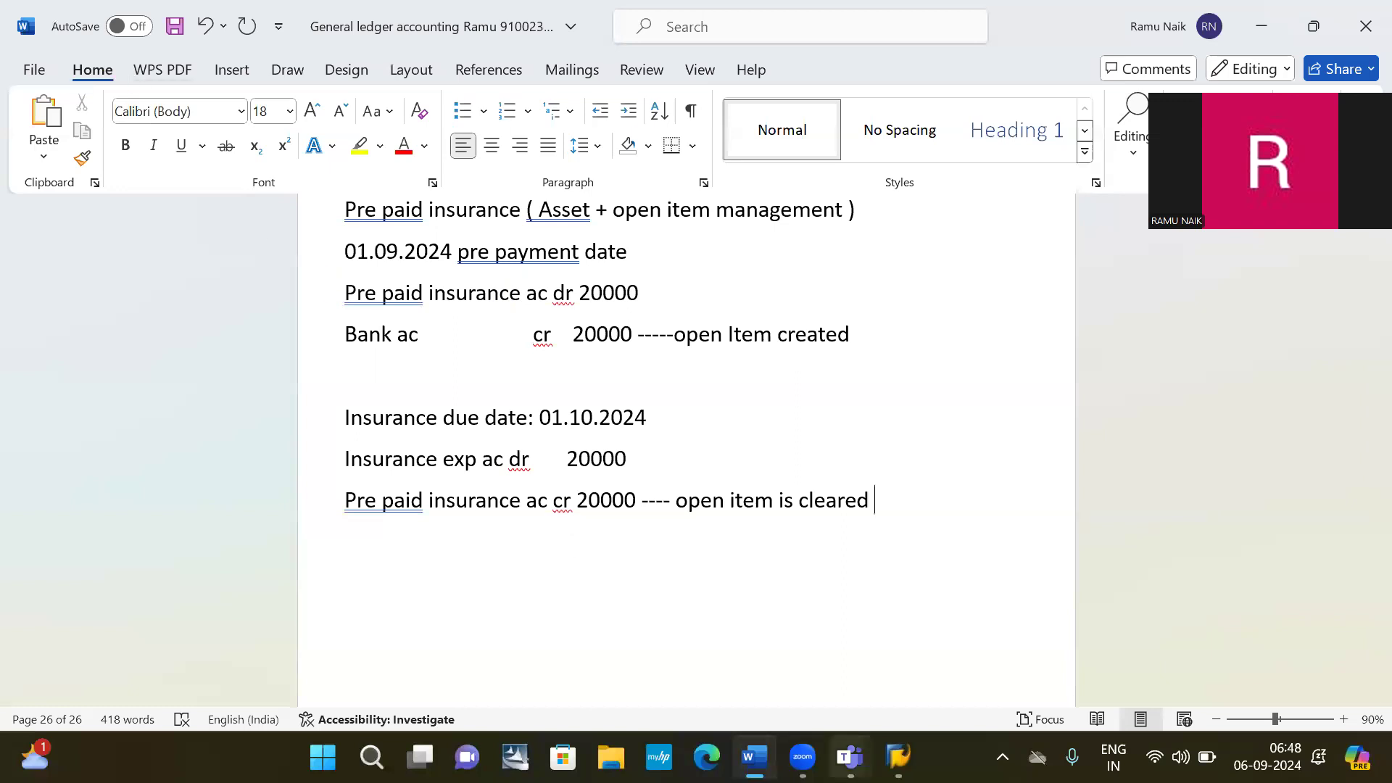
# Bring up SAP Logon, undoing an accidental paste into the entry description.
pyautogui.moveTo(897, 757)
pyautogui.click(910, 684)
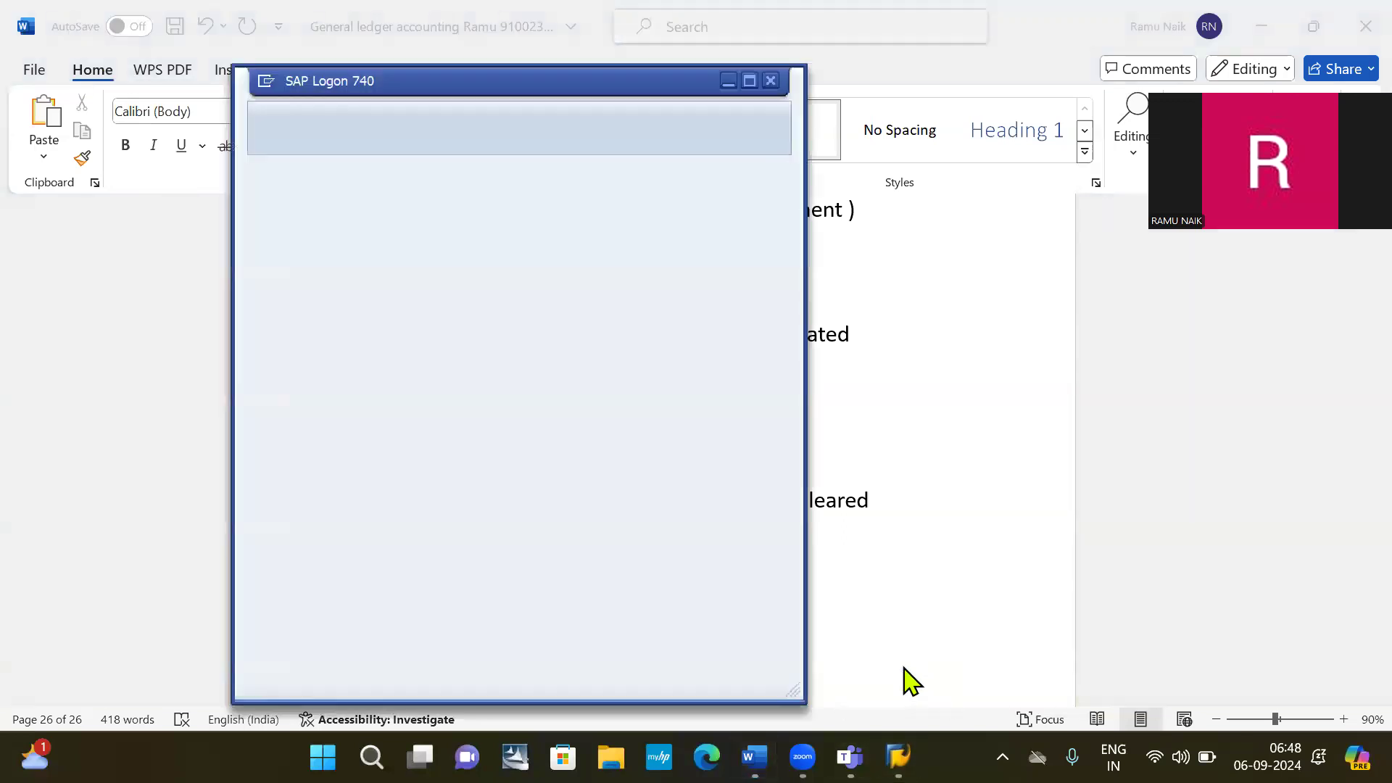
pyautogui.doubleClick(663, 545)
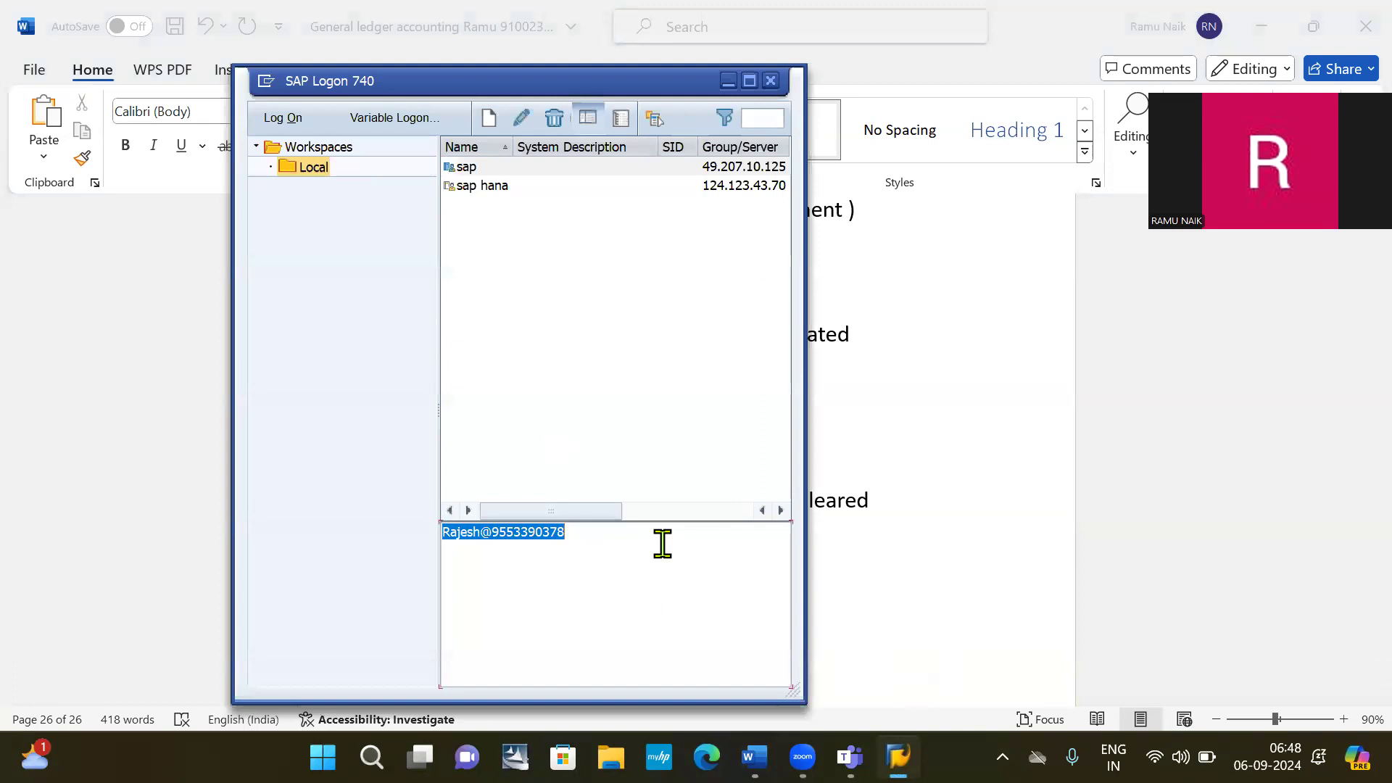
pyautogui.hotkey('ctrl', 'v')
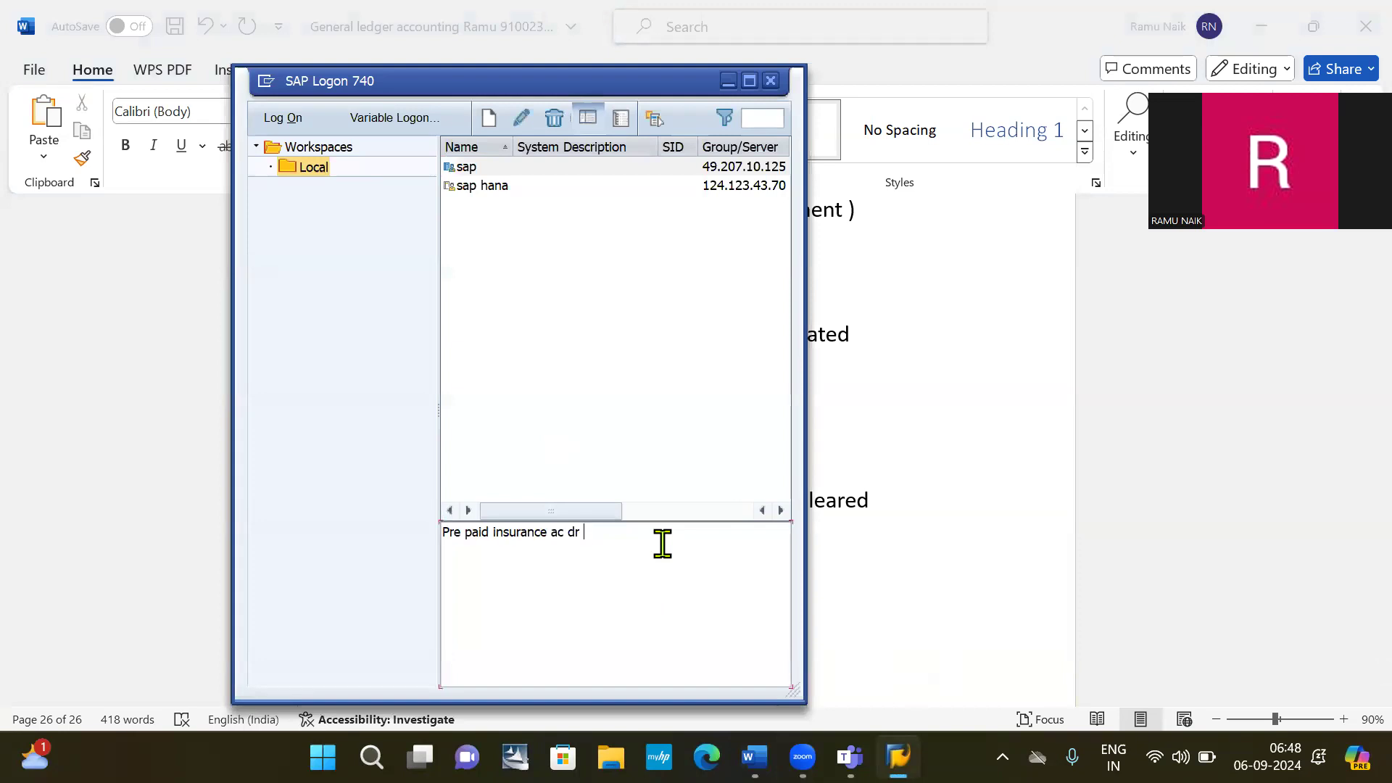
pyautogui.hotkey('ctrl', 'z')
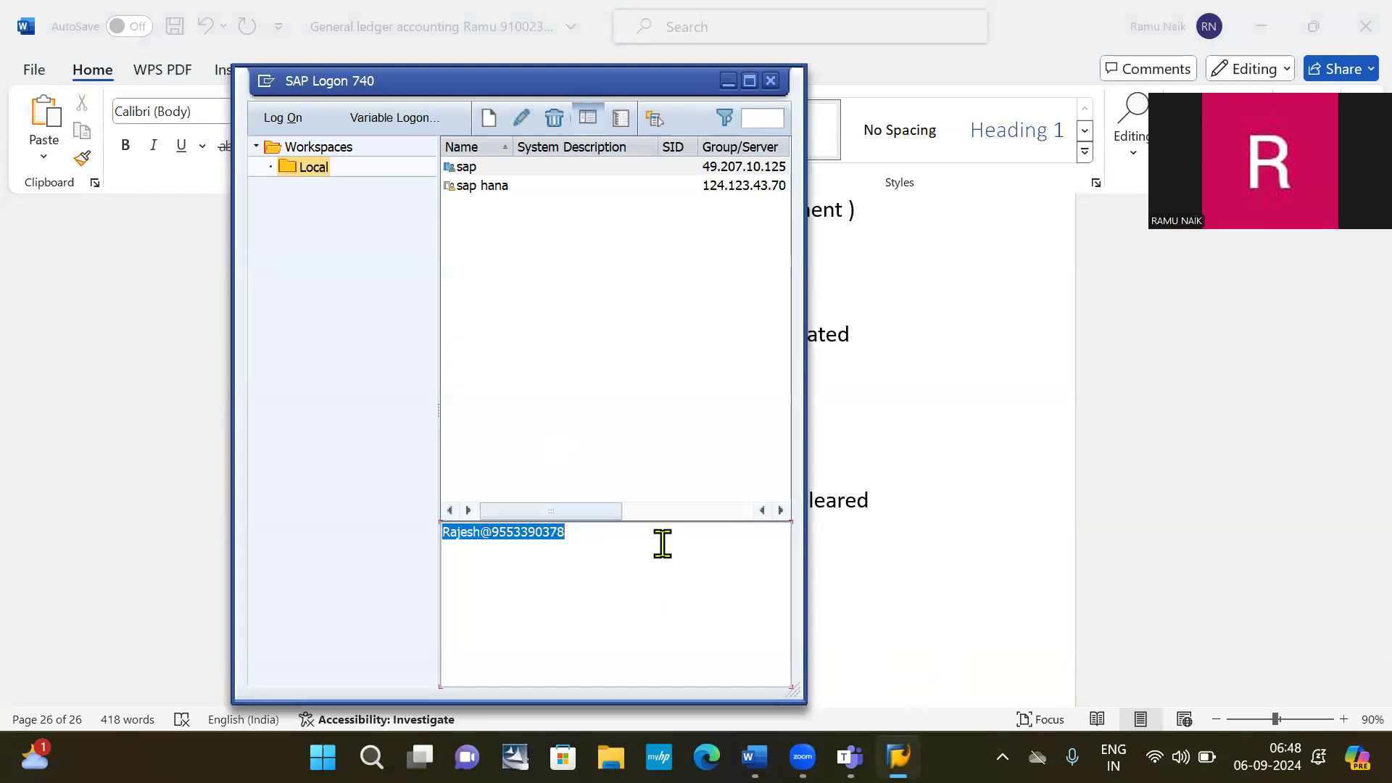
pyautogui.click(662, 544)
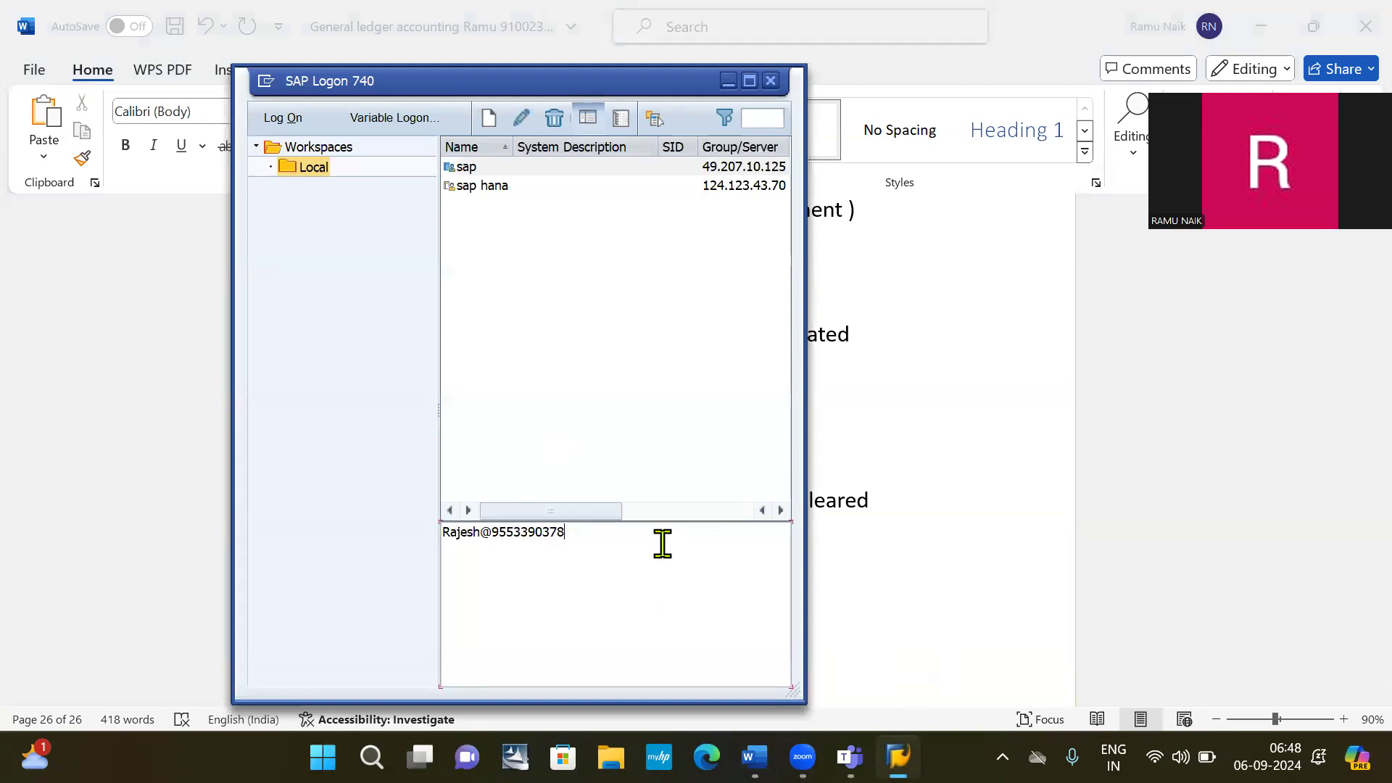
# Connect to the sap system with the saved user ID, ending other logons to client 800.
pyautogui.click(477, 169)
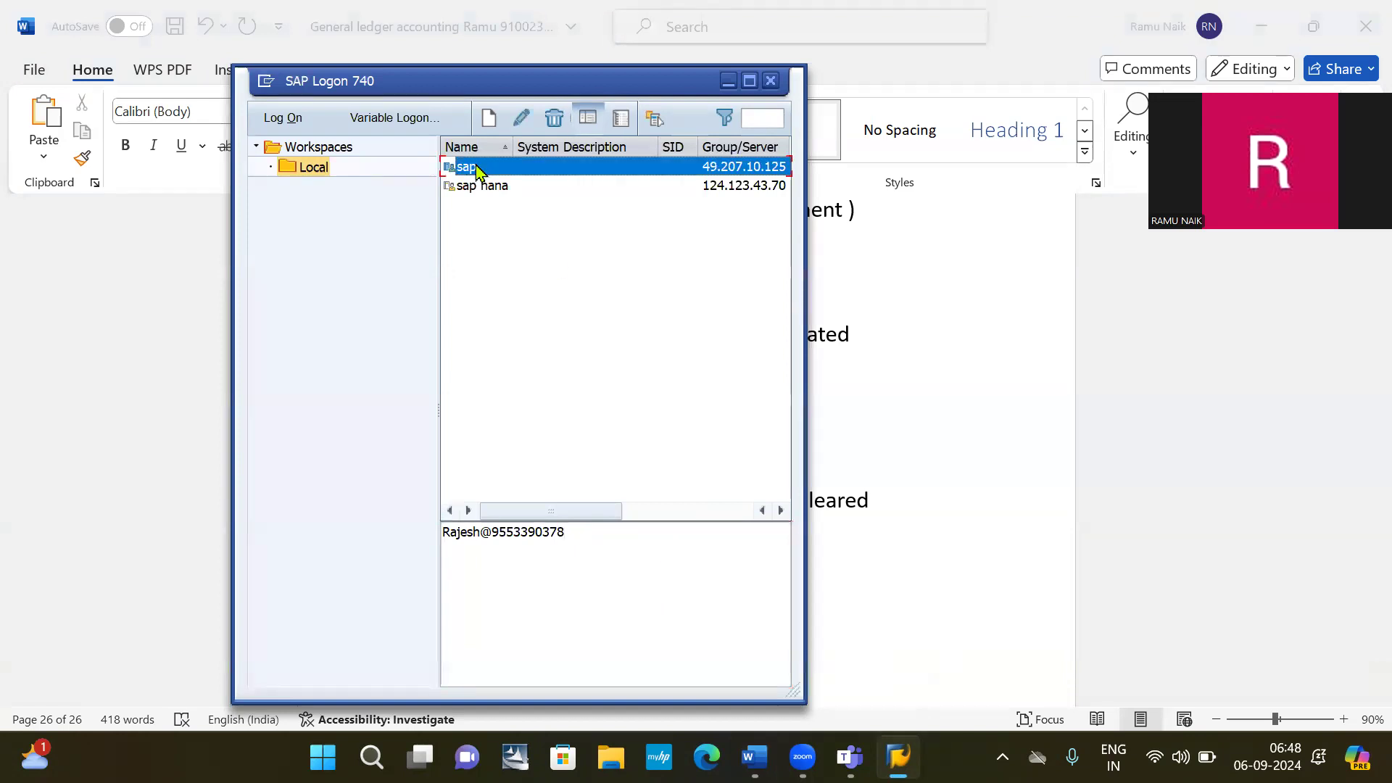
pyautogui.doubleClick(477, 169)
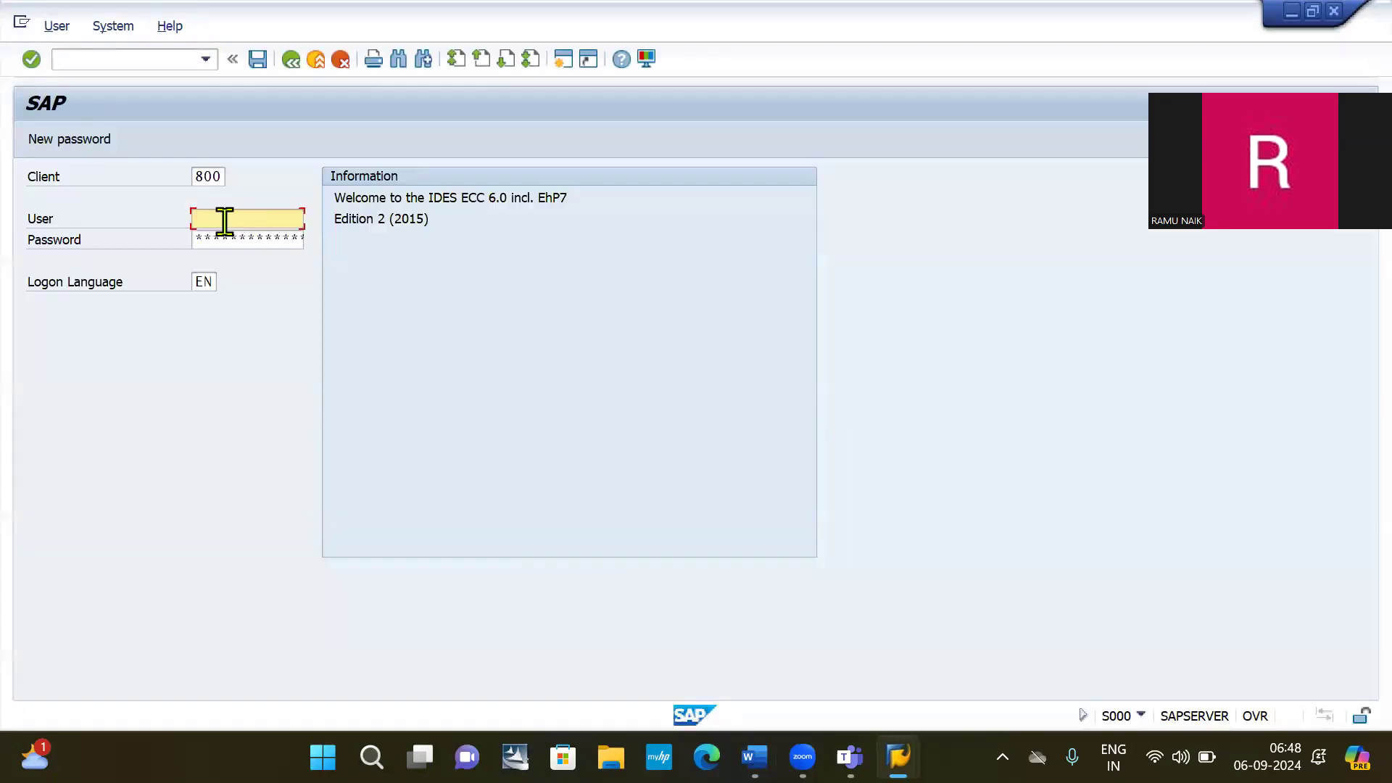
pyautogui.click(224, 218)
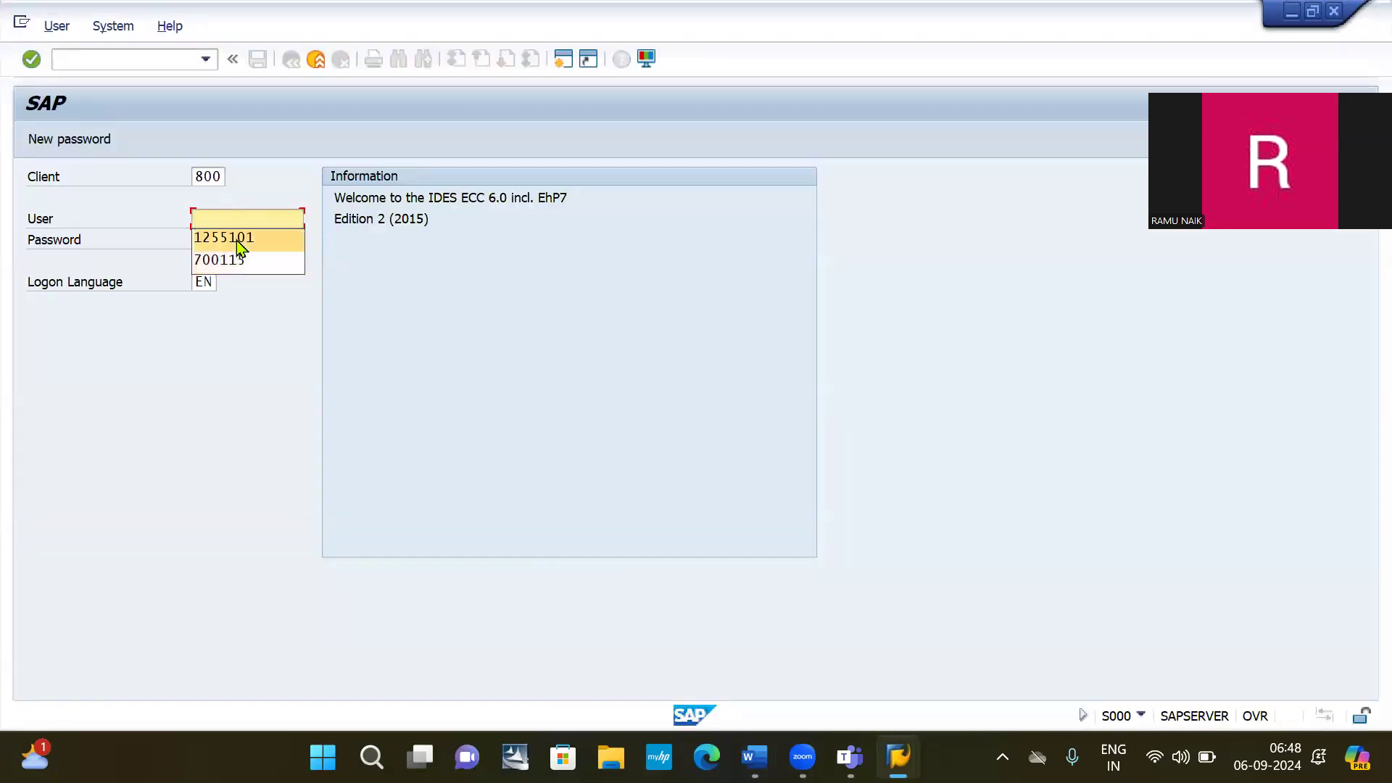
pyautogui.click(236, 239)
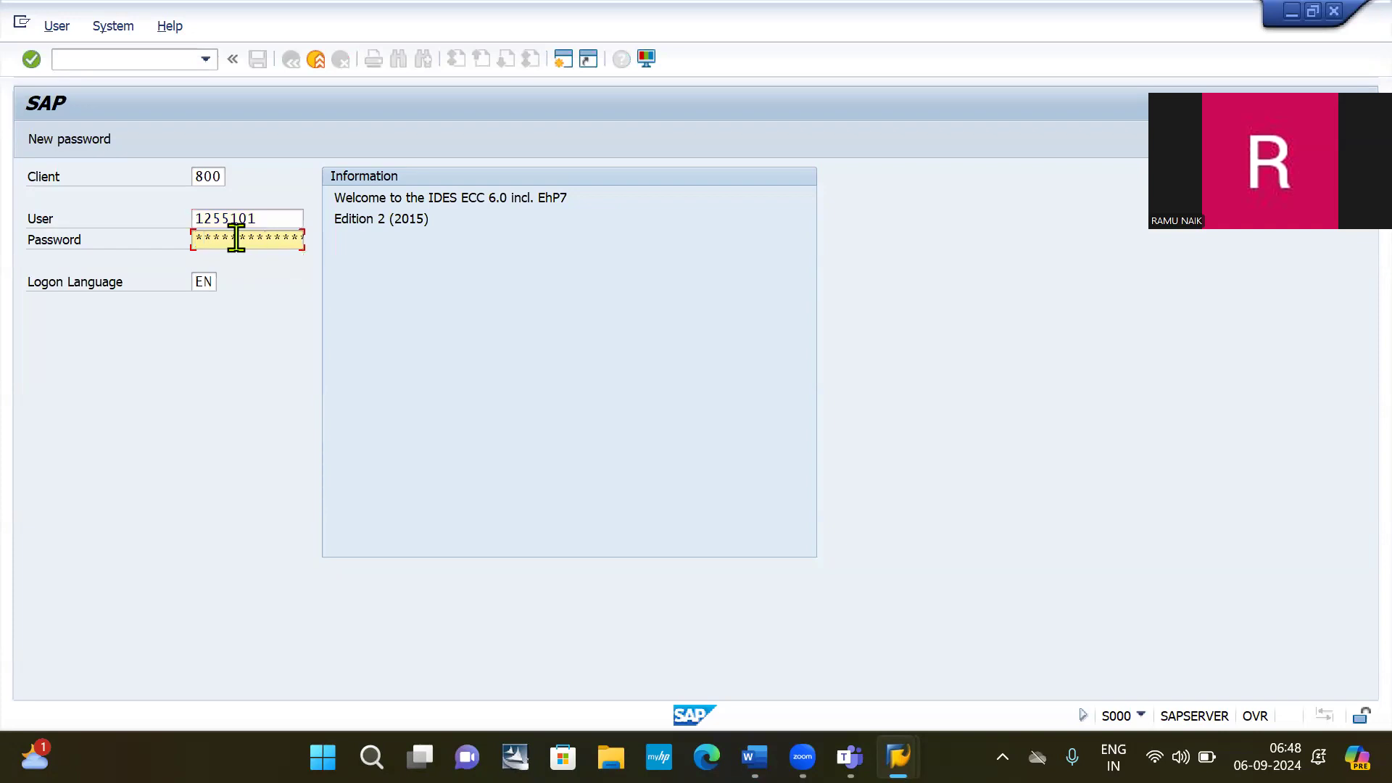
pyautogui.press('Return')
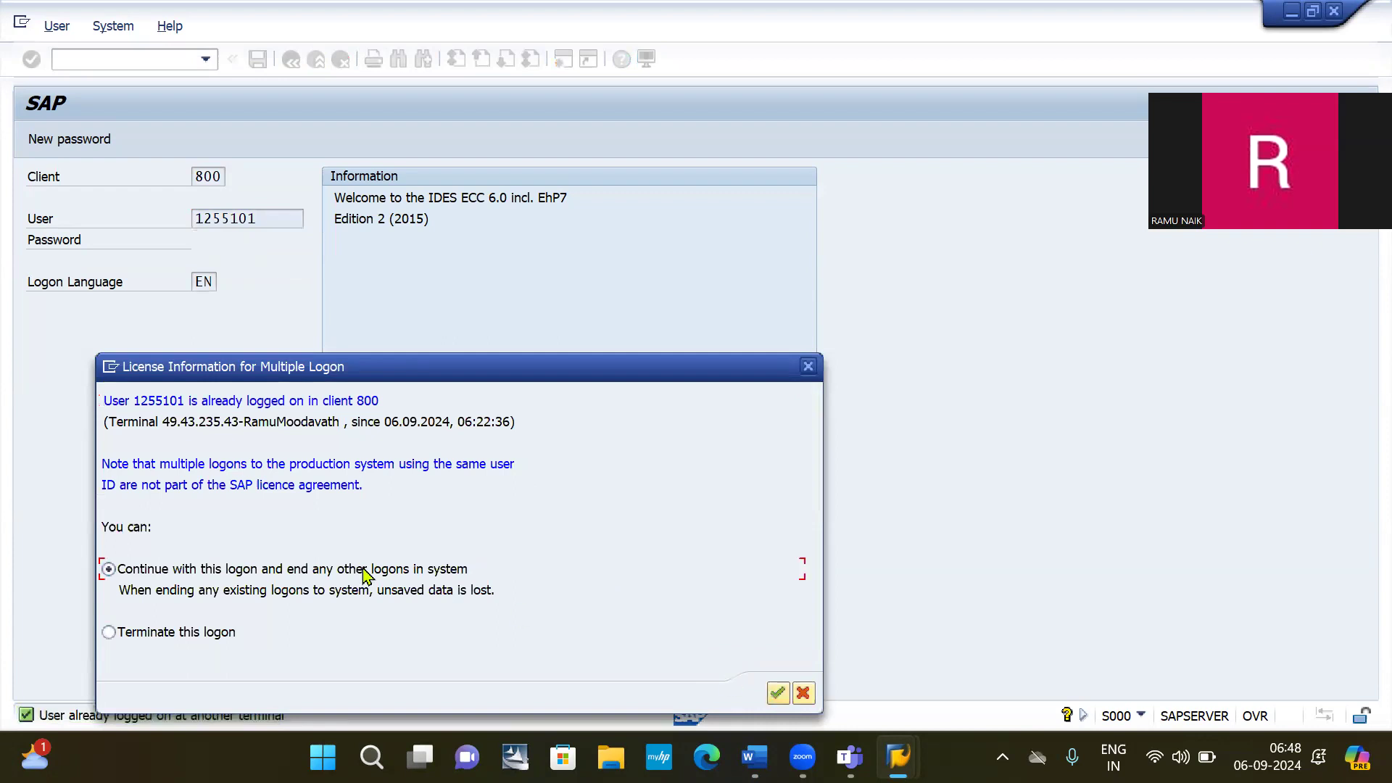
pyautogui.click(777, 693)
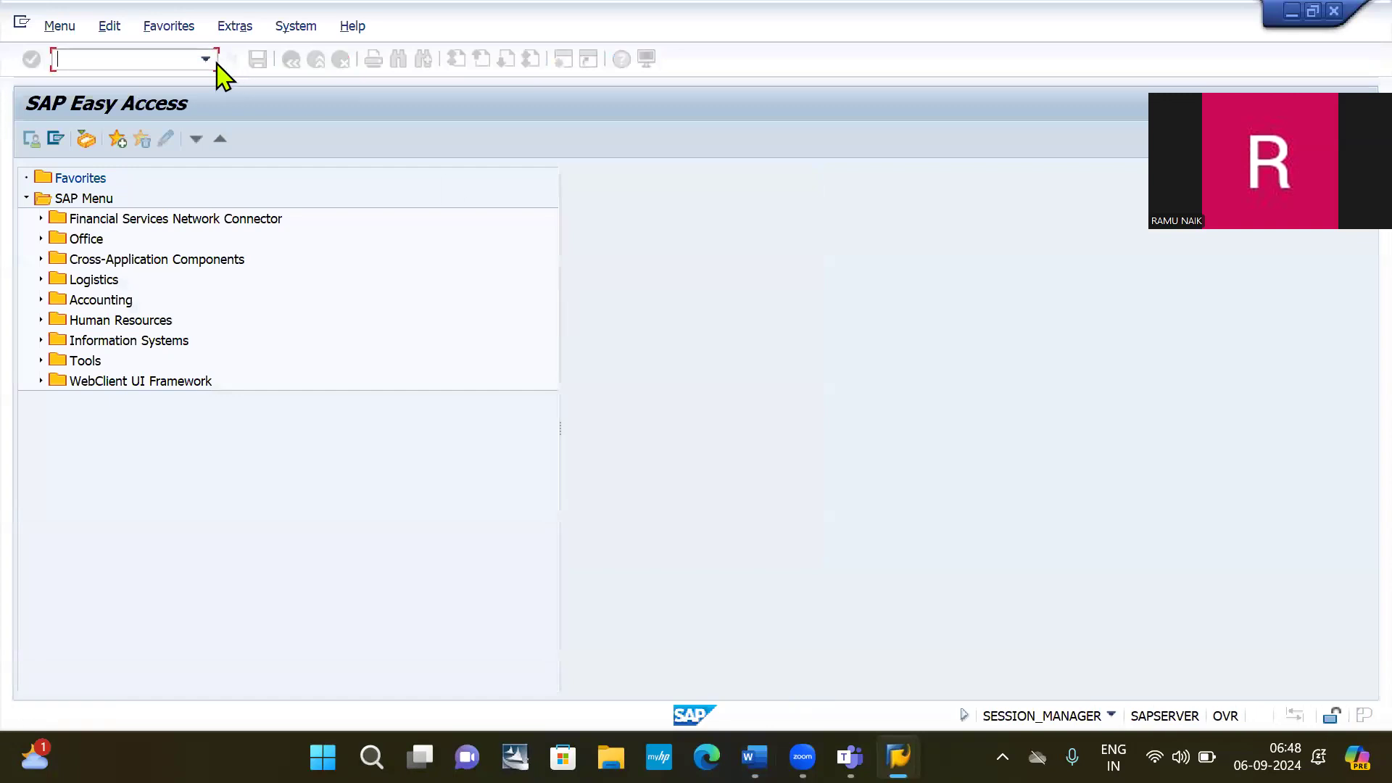
pyautogui.write('/nfs00')
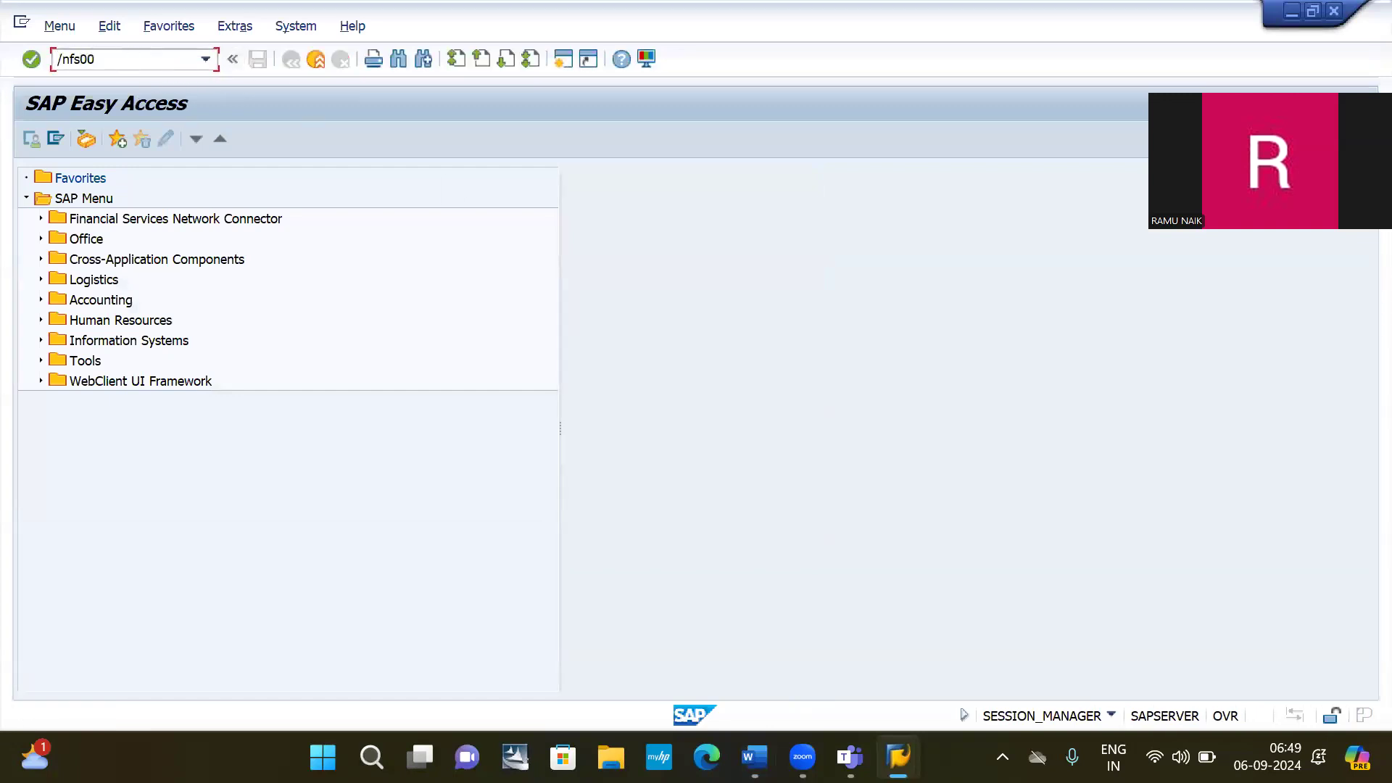
# Open the FS00 account editor and create account number 200009 in company code 2030.
pyautogui.press('Return')
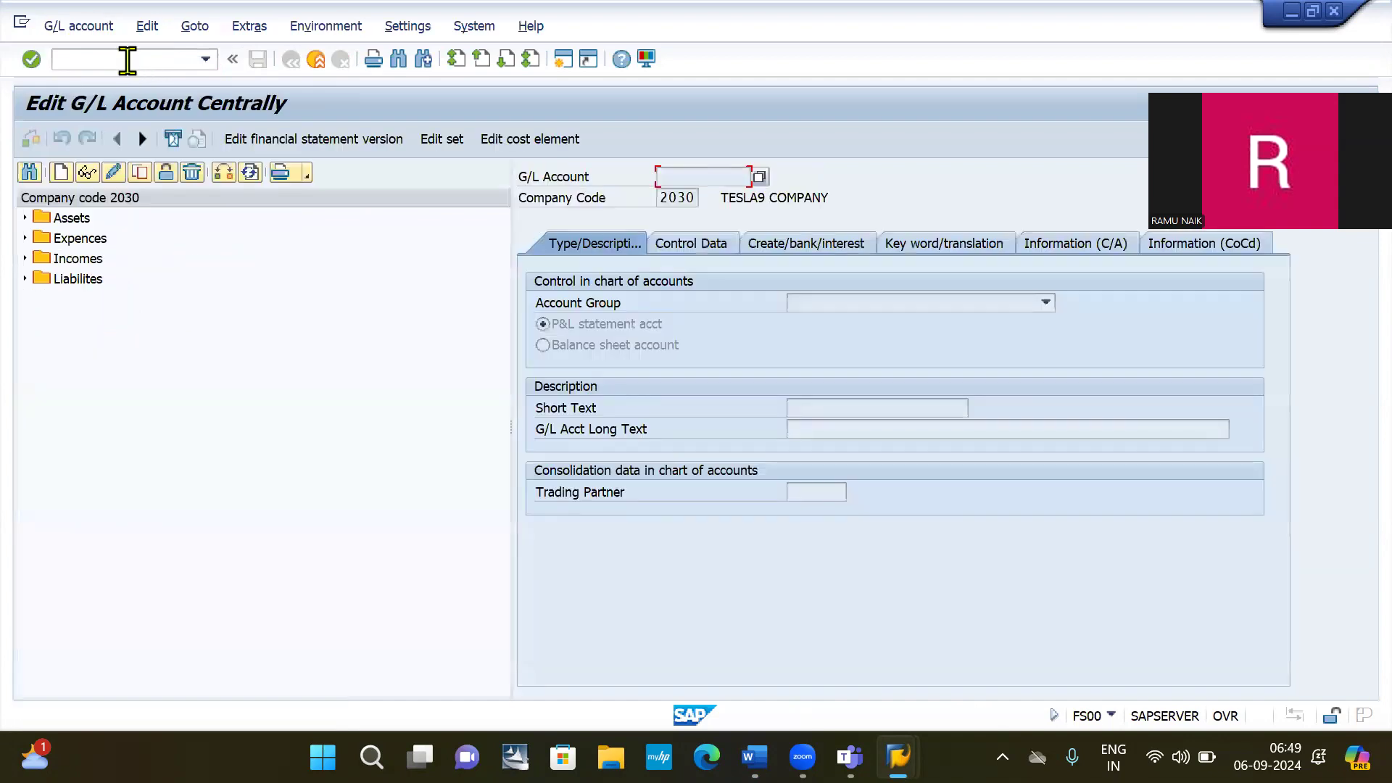
pyautogui.click(59, 175)
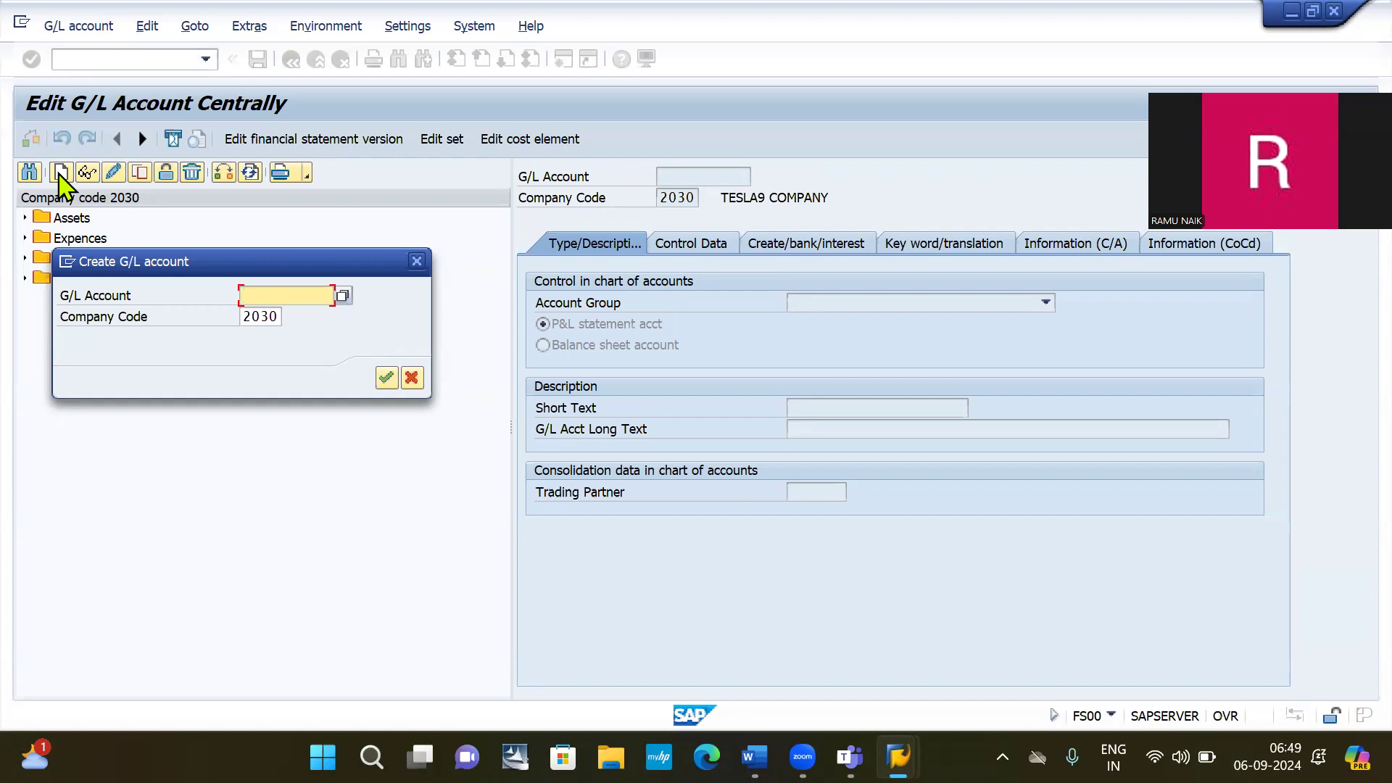
pyautogui.write('2')
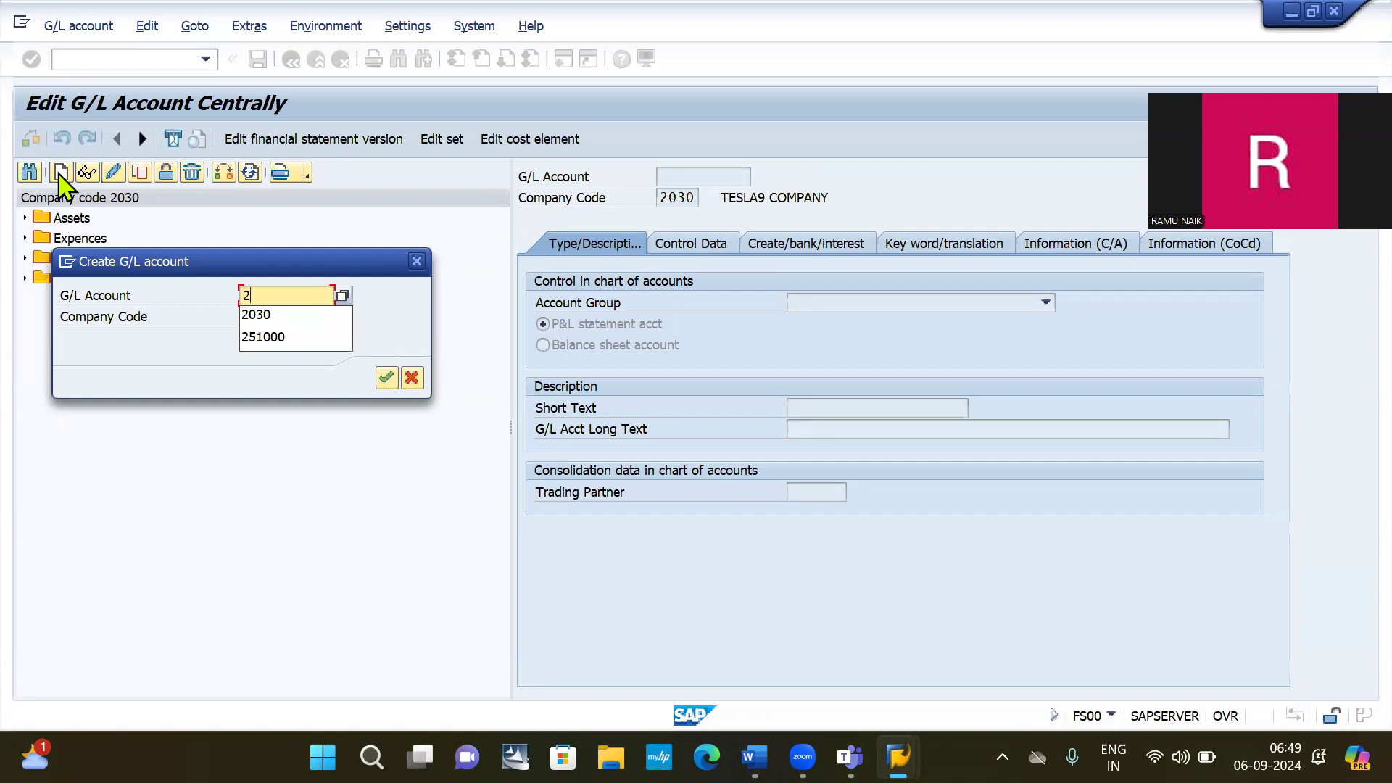
pyautogui.write('00')
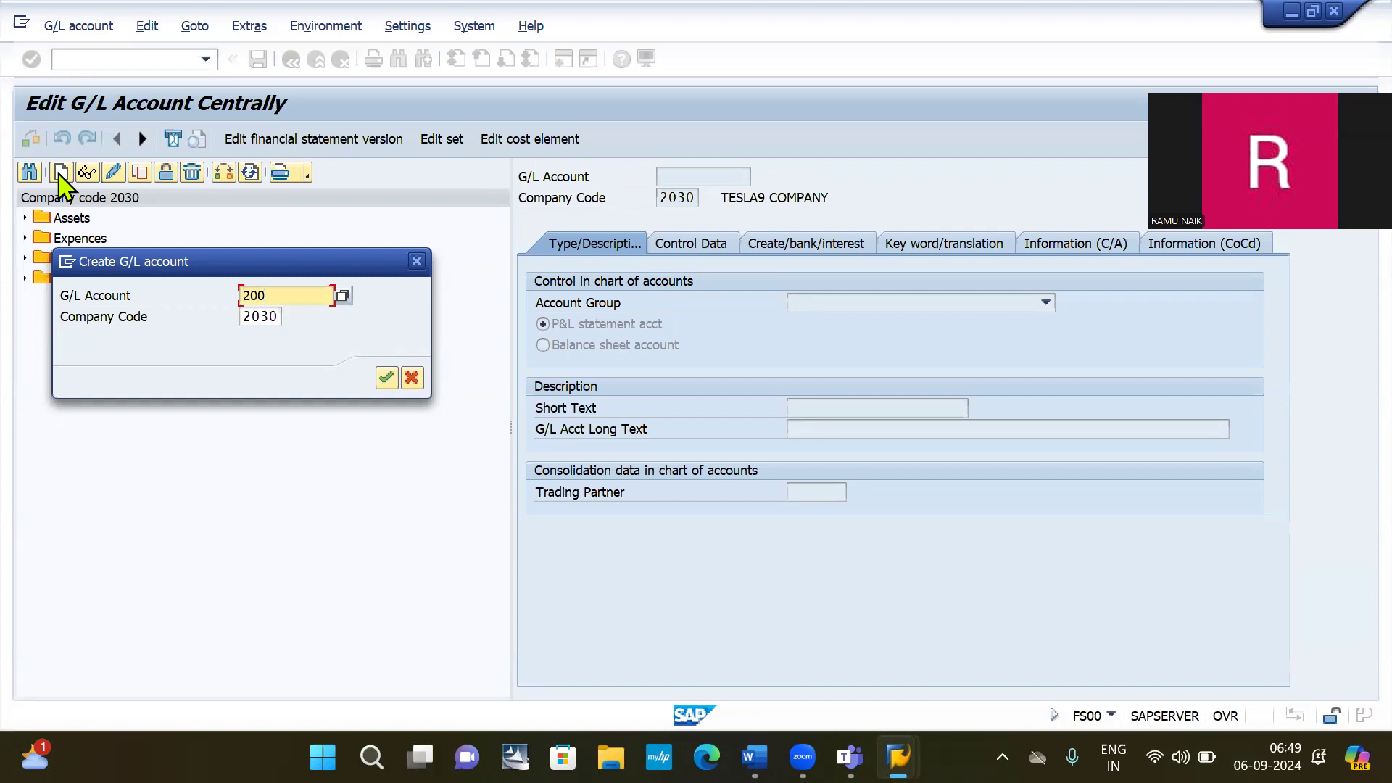
pyautogui.write('009')
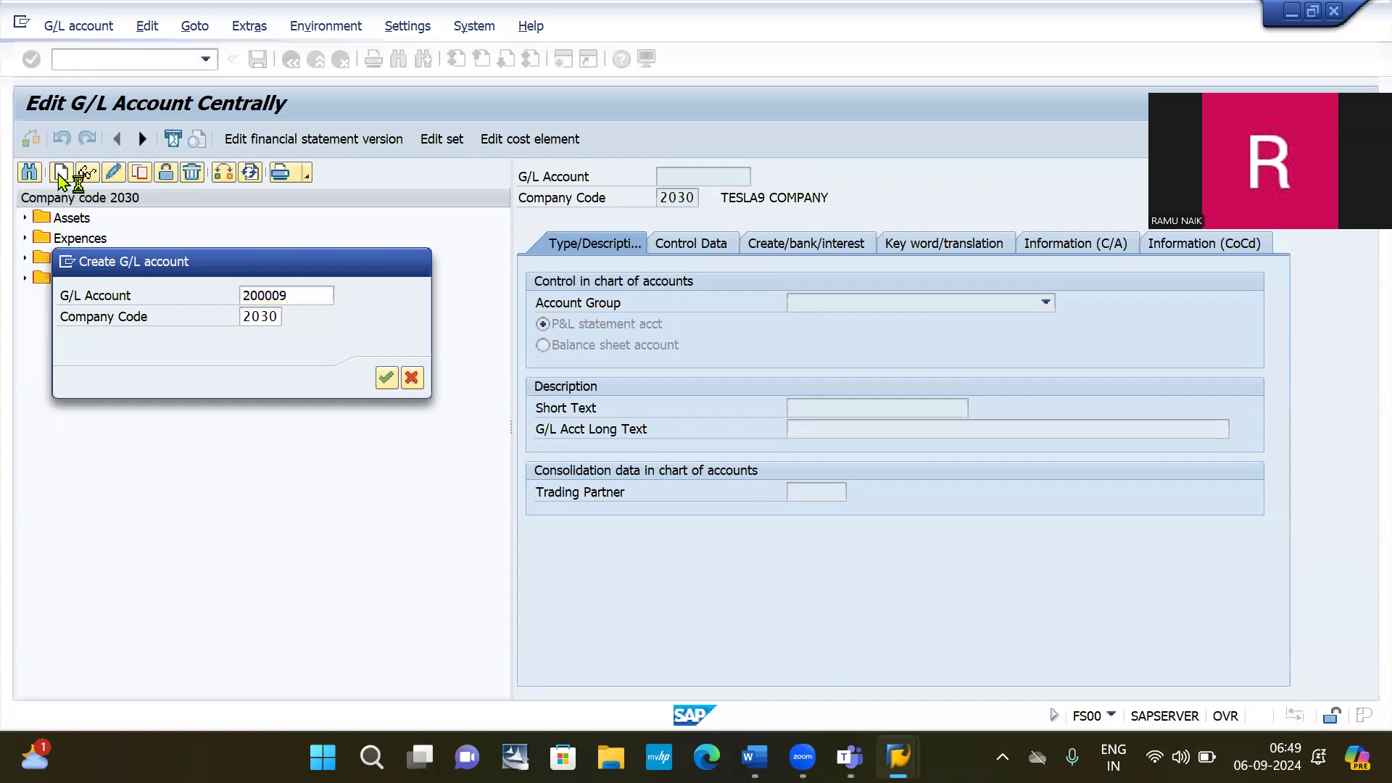
pyautogui.press('Return')
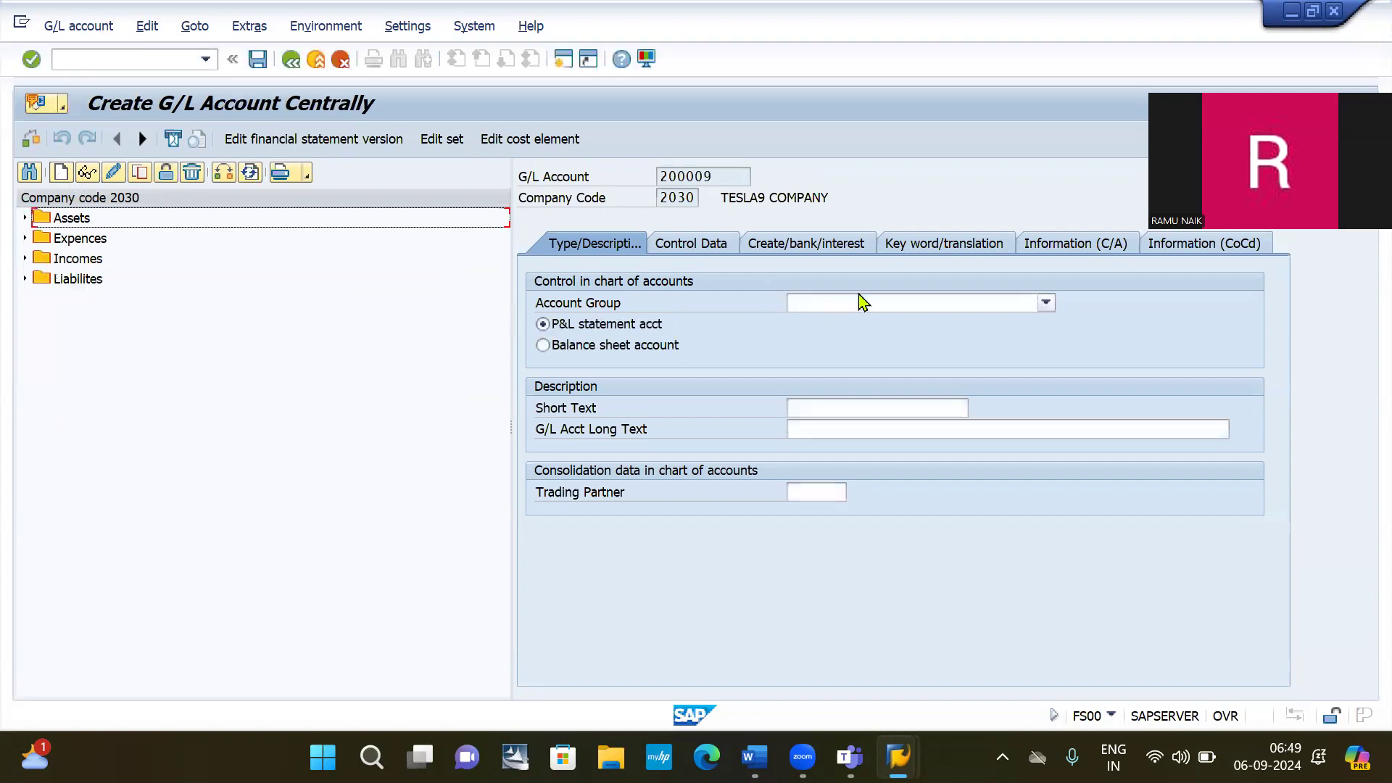
# Set the account group to Assets and mark 200009 as a balance sheet account.
pyautogui.click(866, 303)
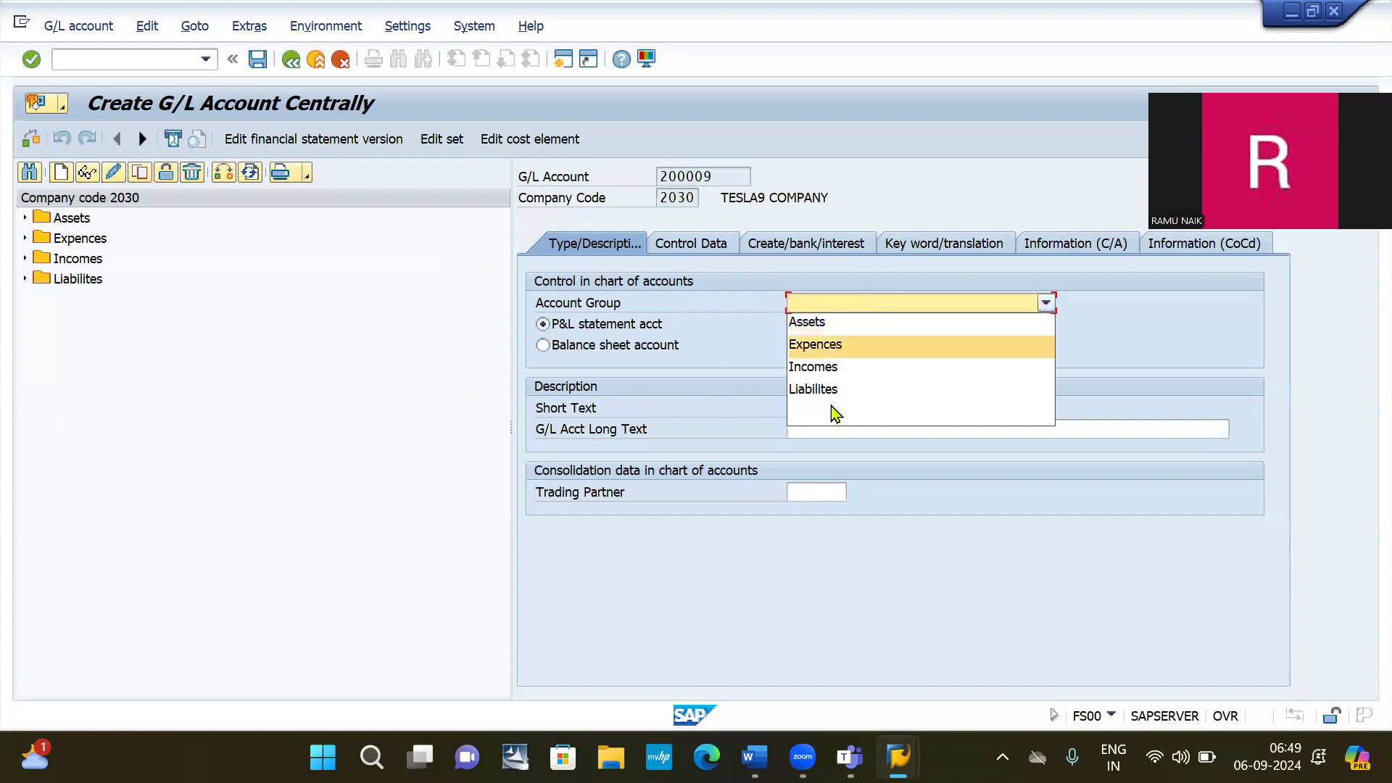
pyautogui.click(846, 325)
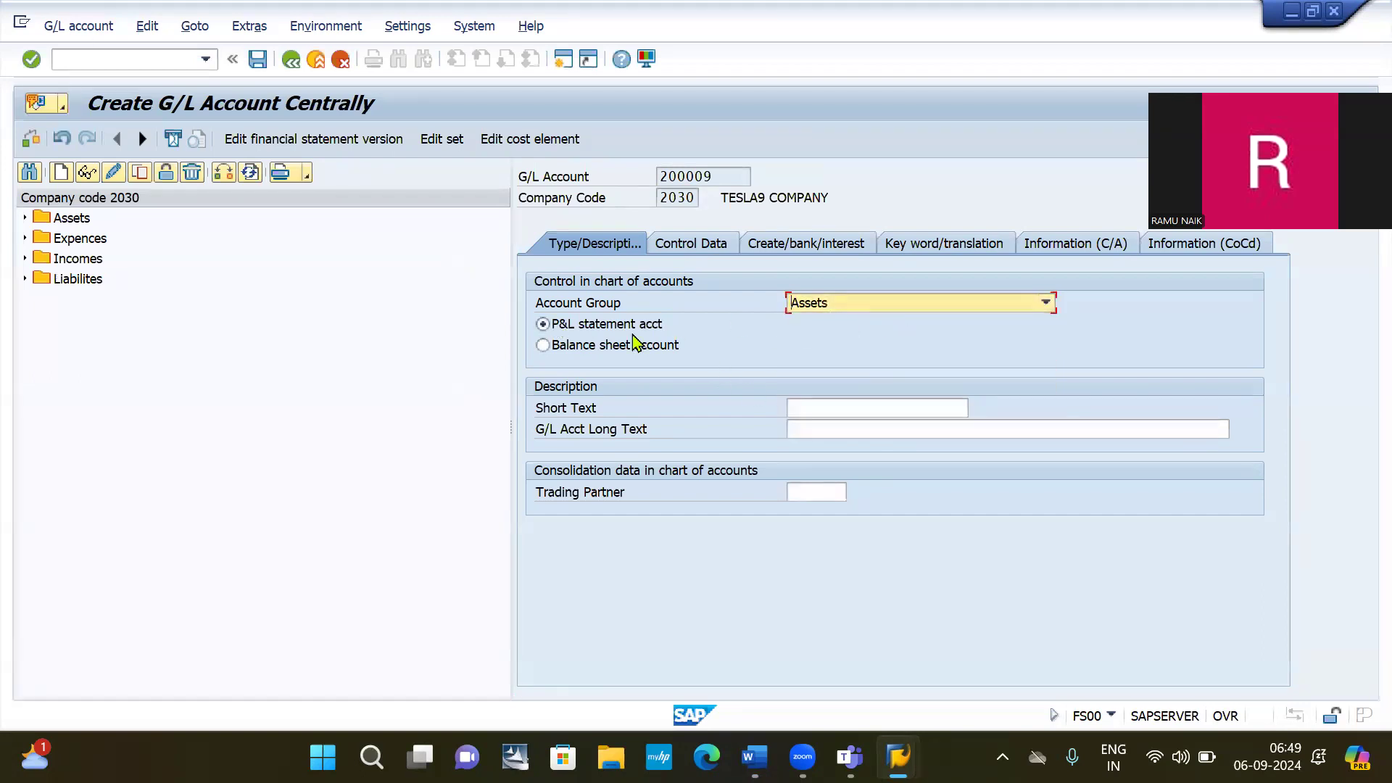
pyautogui.click(596, 354)
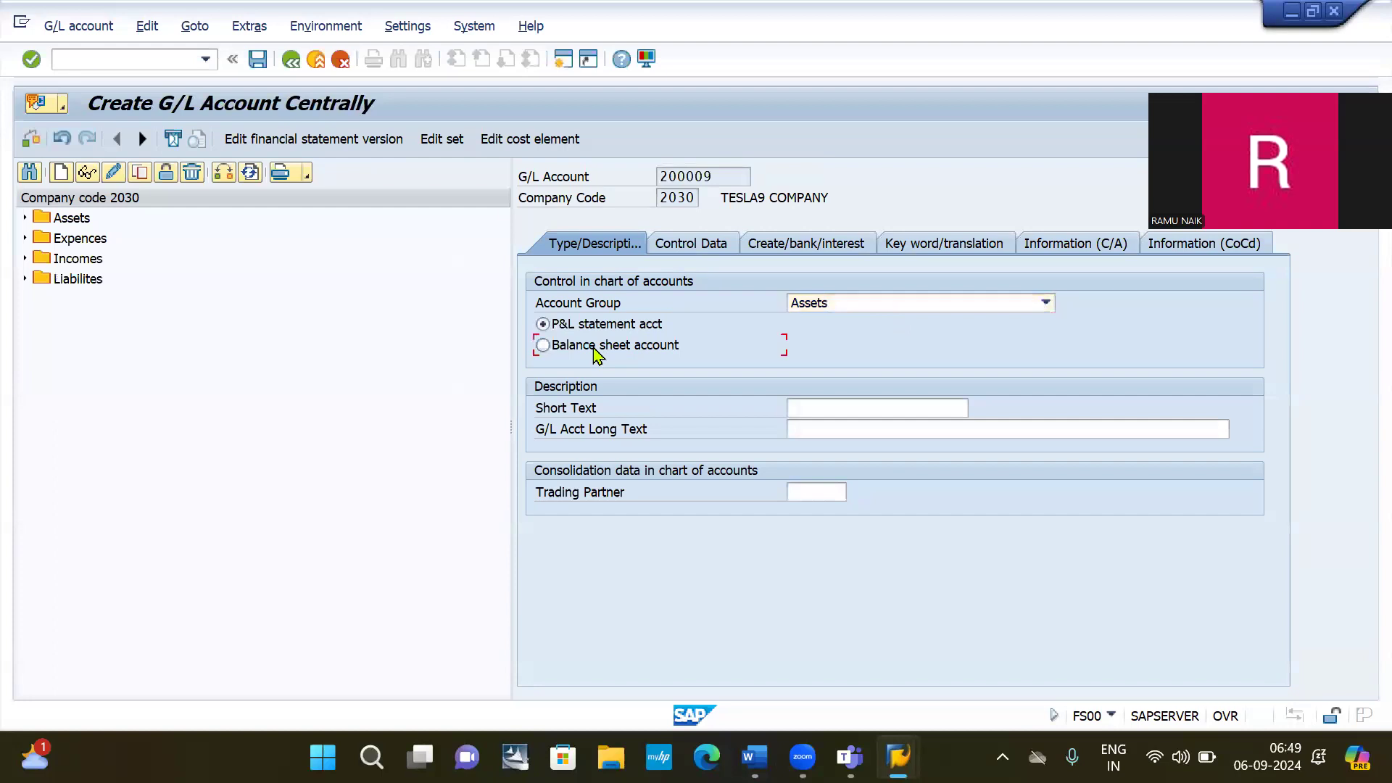
# Enter short text 'Pre paid insurance' and long text 'Pre paid insurance AC'.
pyautogui.click(838, 411)
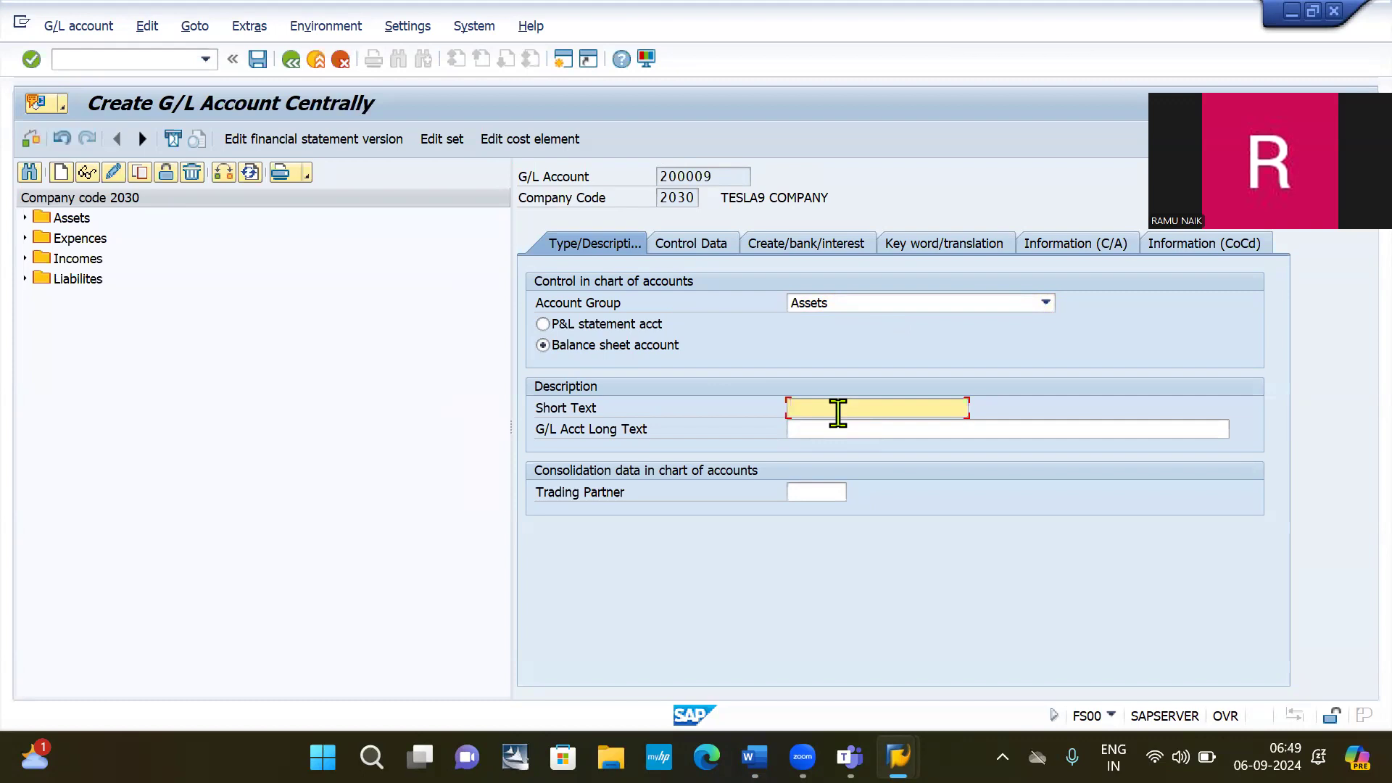
pyautogui.write('p')
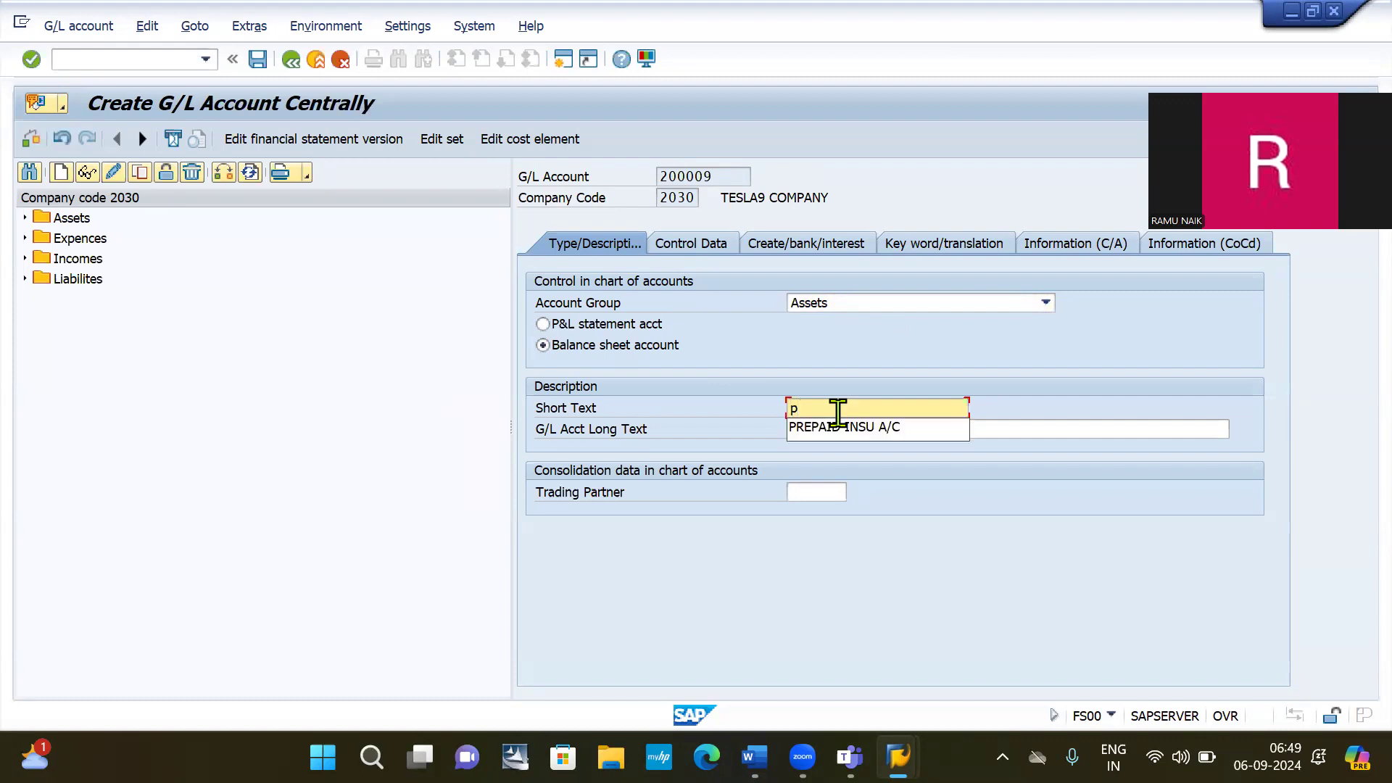
pyautogui.press('BackSpace')
pyautogui.write('Pre paid')
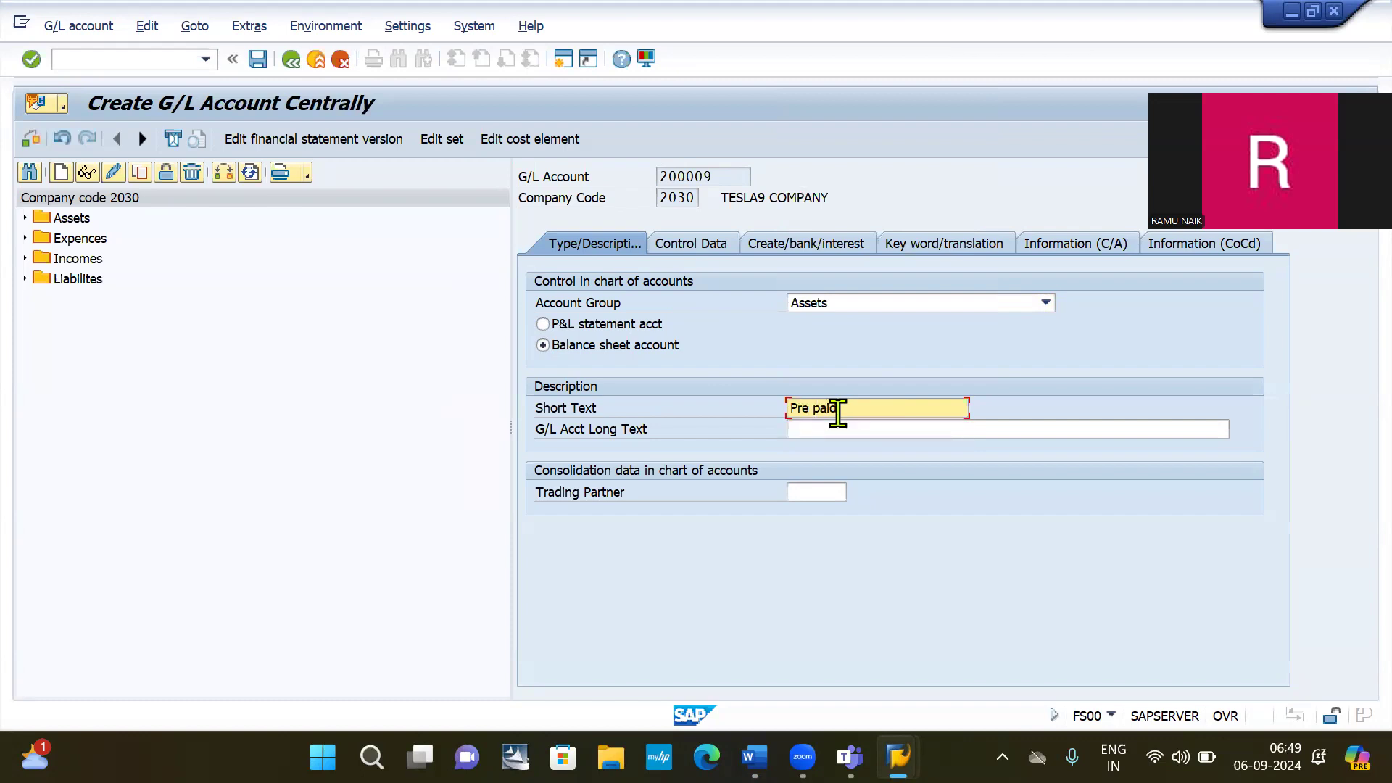
pyautogui.write(' insuran')
pyautogui.write('ce ')
pyautogui.write('A')
pyautogui.press('BackSpace')
pyautogui.press('BackSpace')
pyautogui.hotkey('ctrl', 'a')
pyautogui.hotkey('ctrl', 'c')
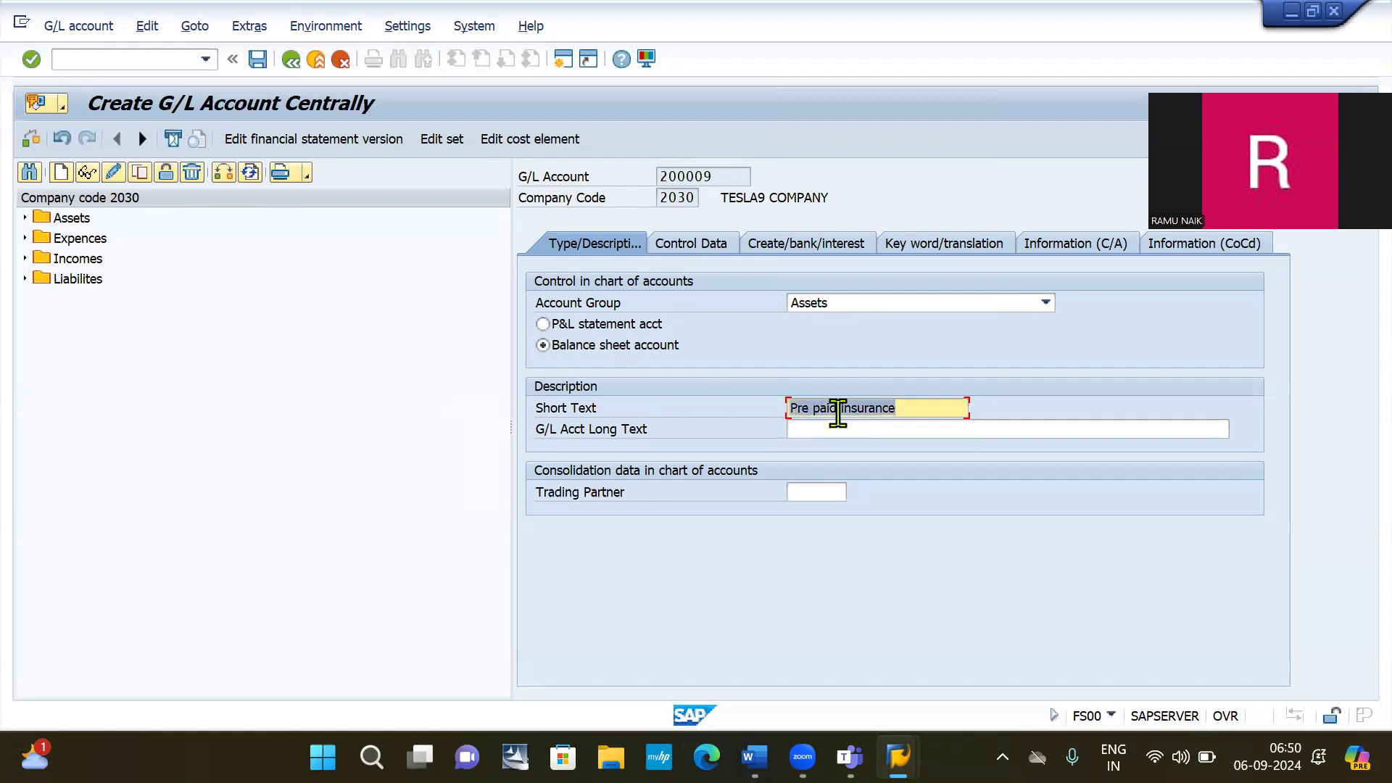
pyautogui.click(842, 430)
pyautogui.hotkey('ctrl', 'v')
pyautogui.write('AC')
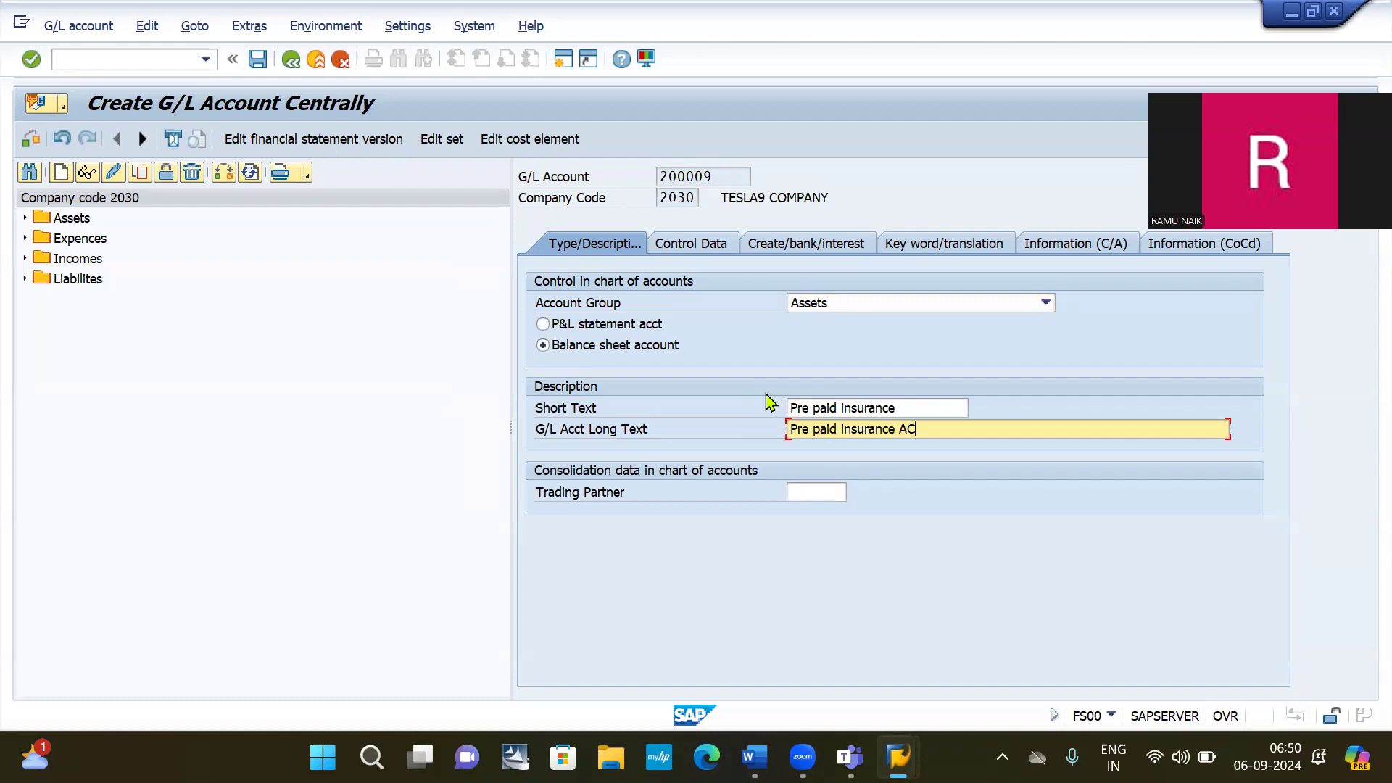
pyautogui.click(682, 247)
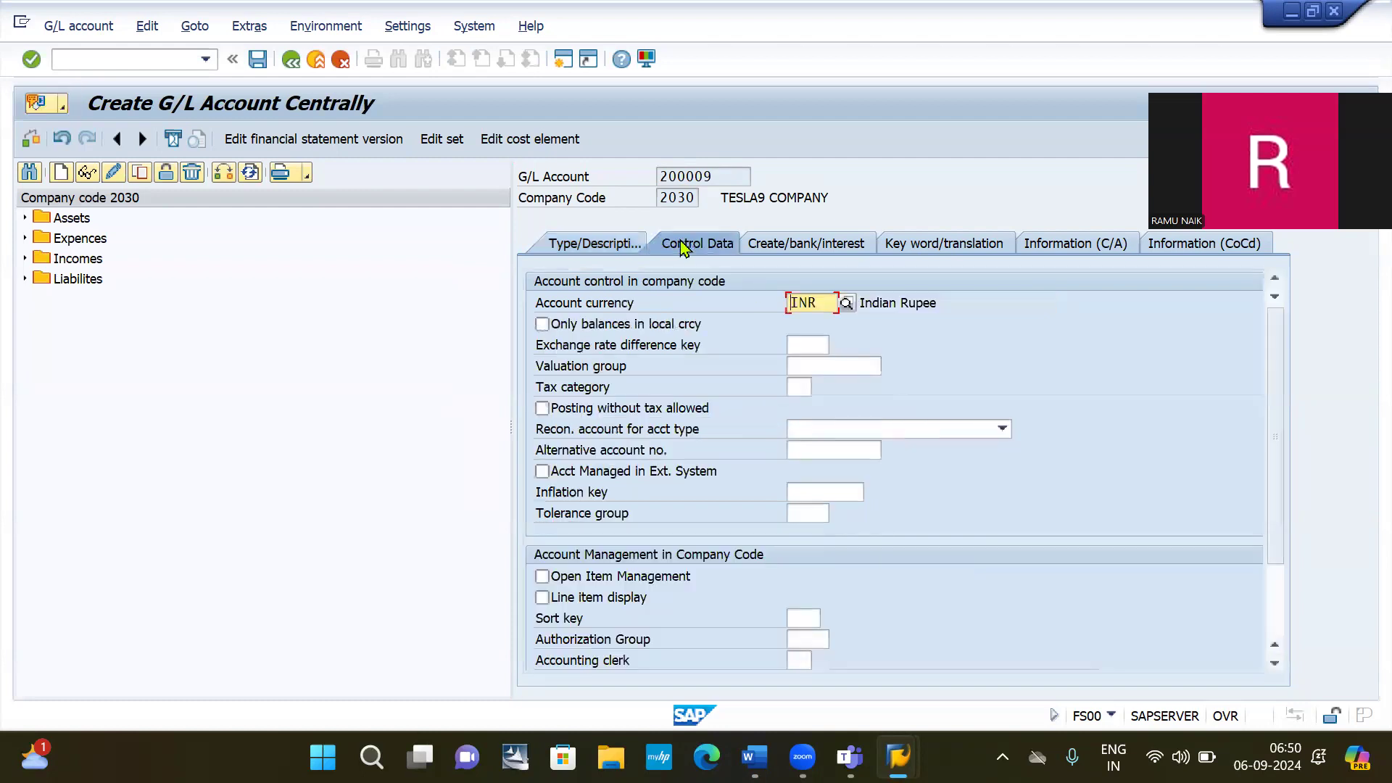
# Tick local-currency balances, open item management, line item display and set sort key 001.
pyautogui.click(541, 324)
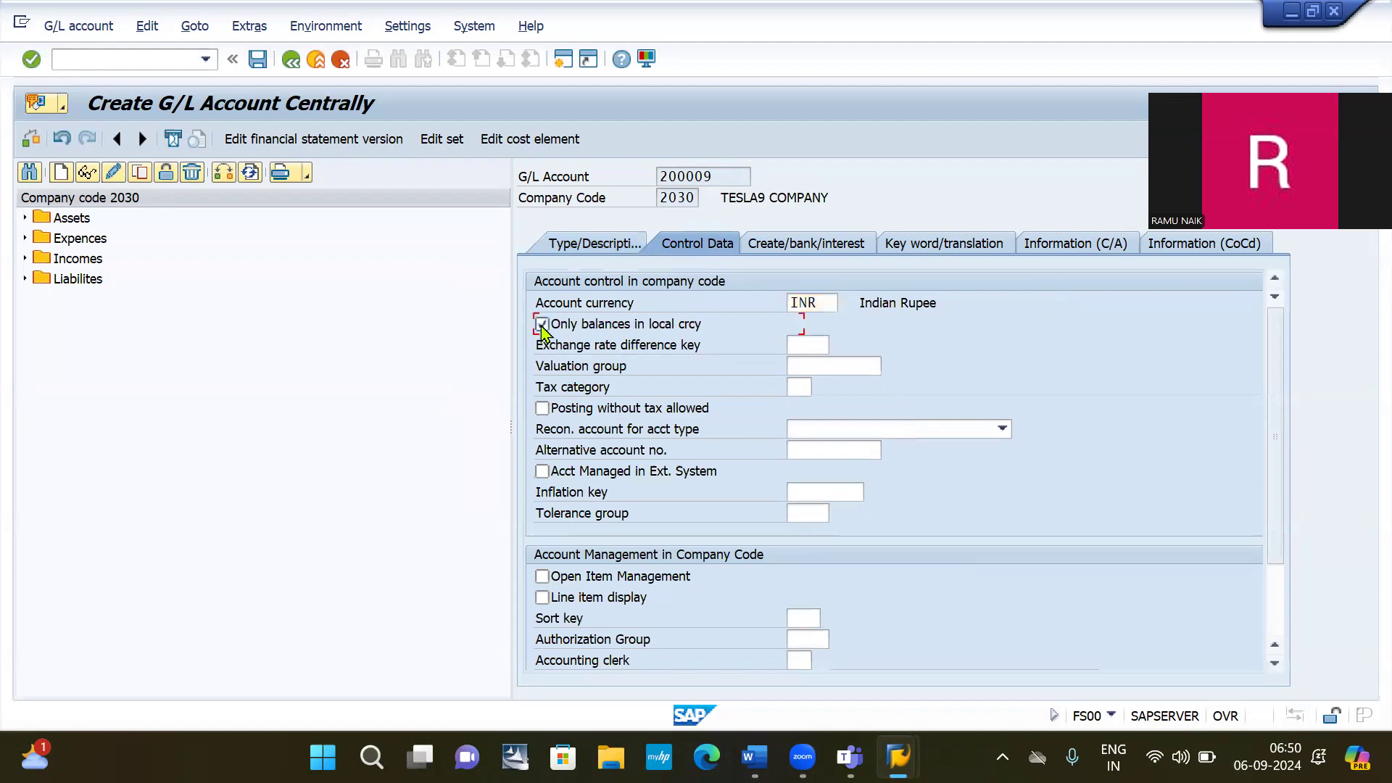
pyautogui.click(589, 581)
pyautogui.click(591, 602)
pyautogui.click(803, 618)
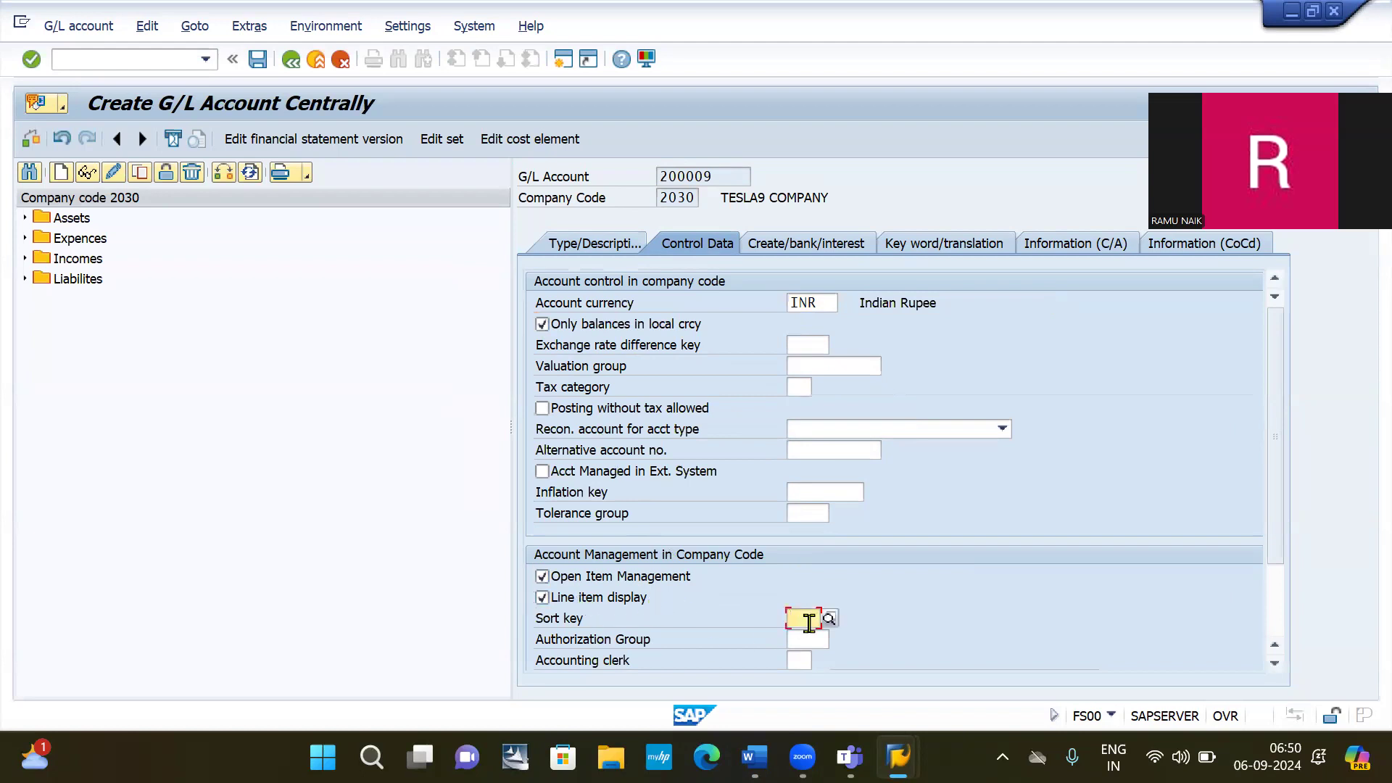
pyautogui.click(811, 482)
# Set field status group G001 and save account 200009.
pyautogui.click(797, 246)
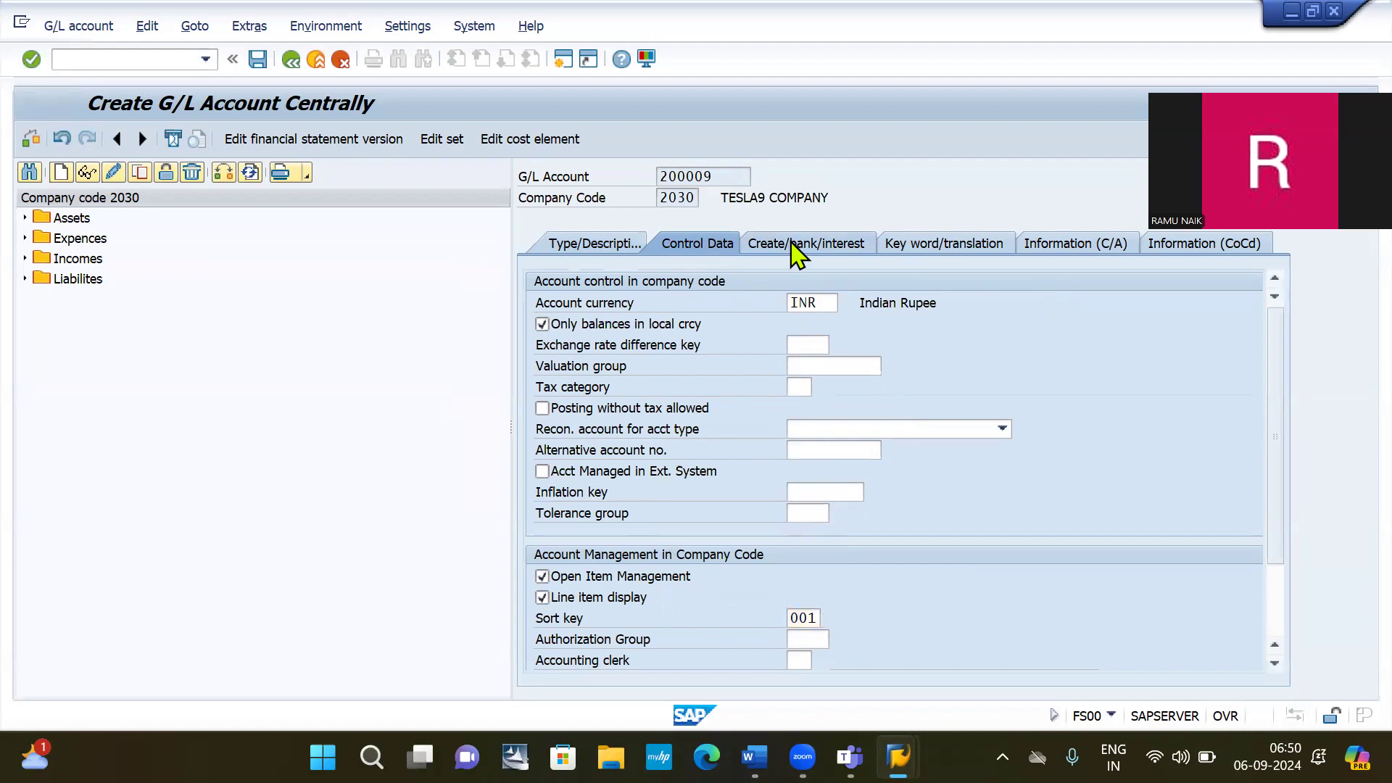
pyautogui.click(801, 303)
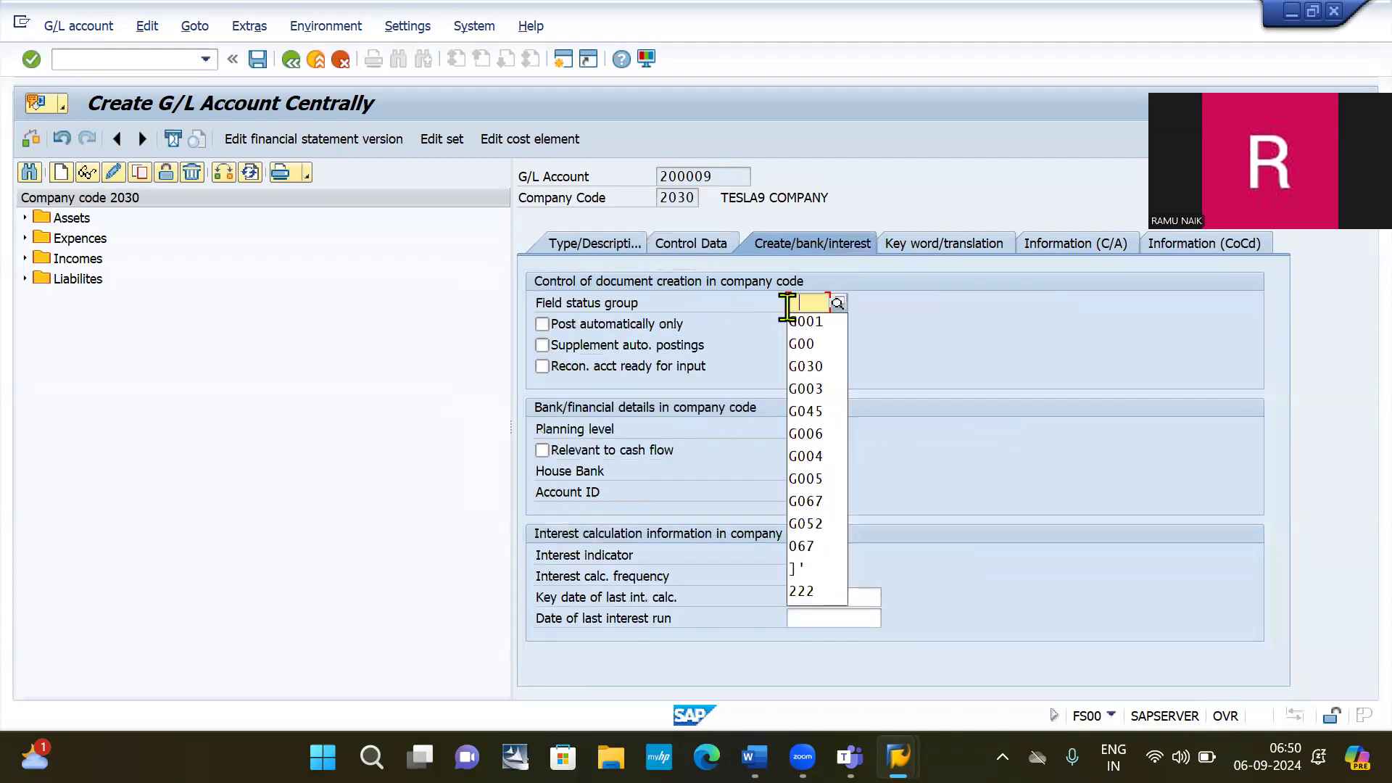
pyautogui.click(807, 322)
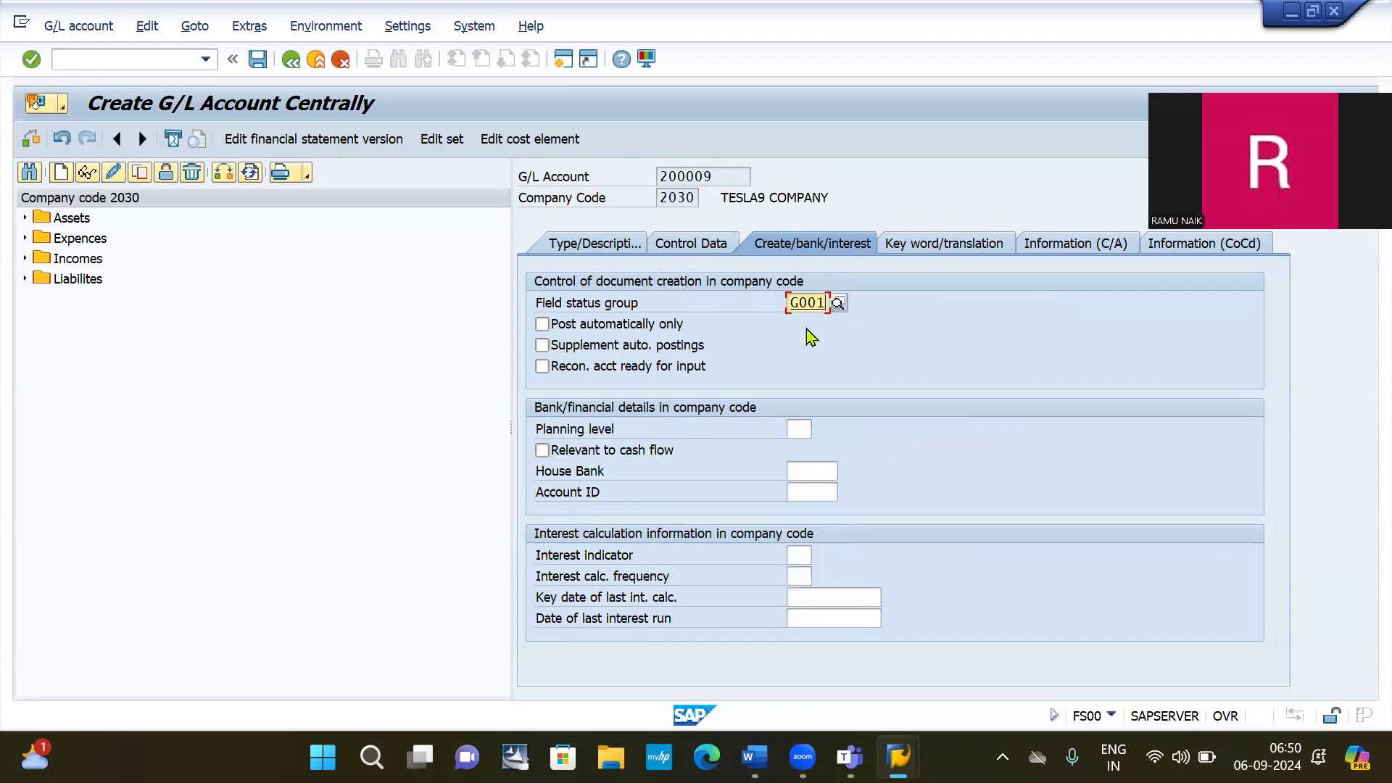
pyautogui.click(257, 60)
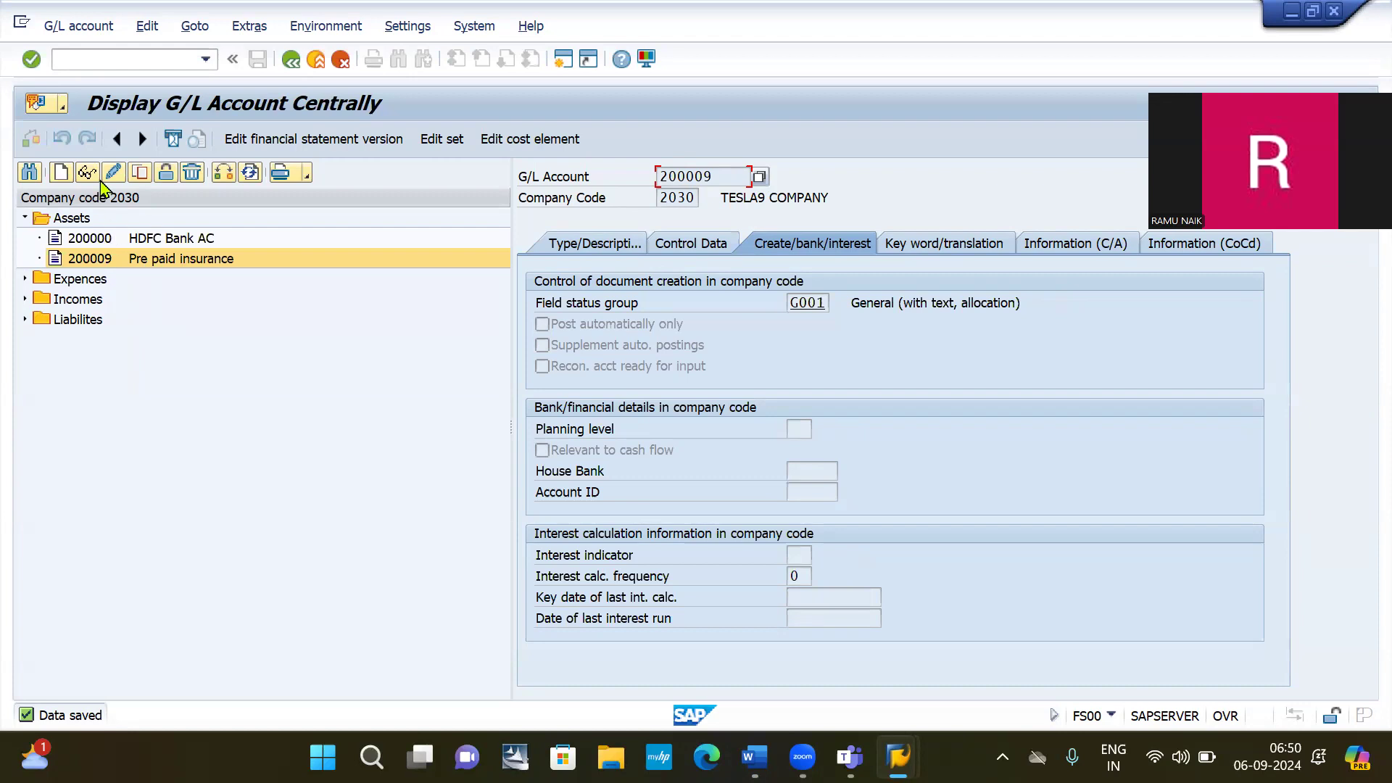
# Look up expense account 400002 Insurence exp ac in the account tree.
pyautogui.click(131, 61)
pyautogui.write('/NFB50')
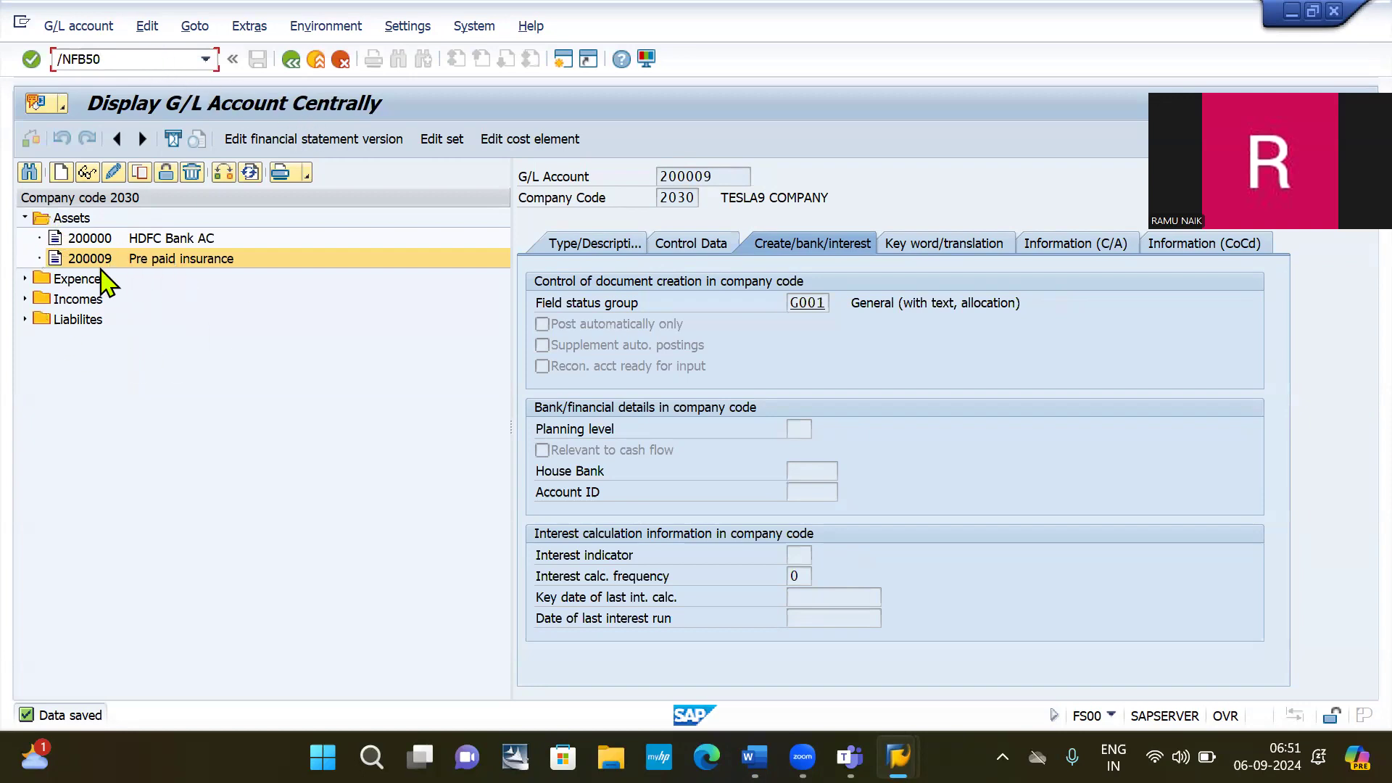
pyautogui.click(24, 278)
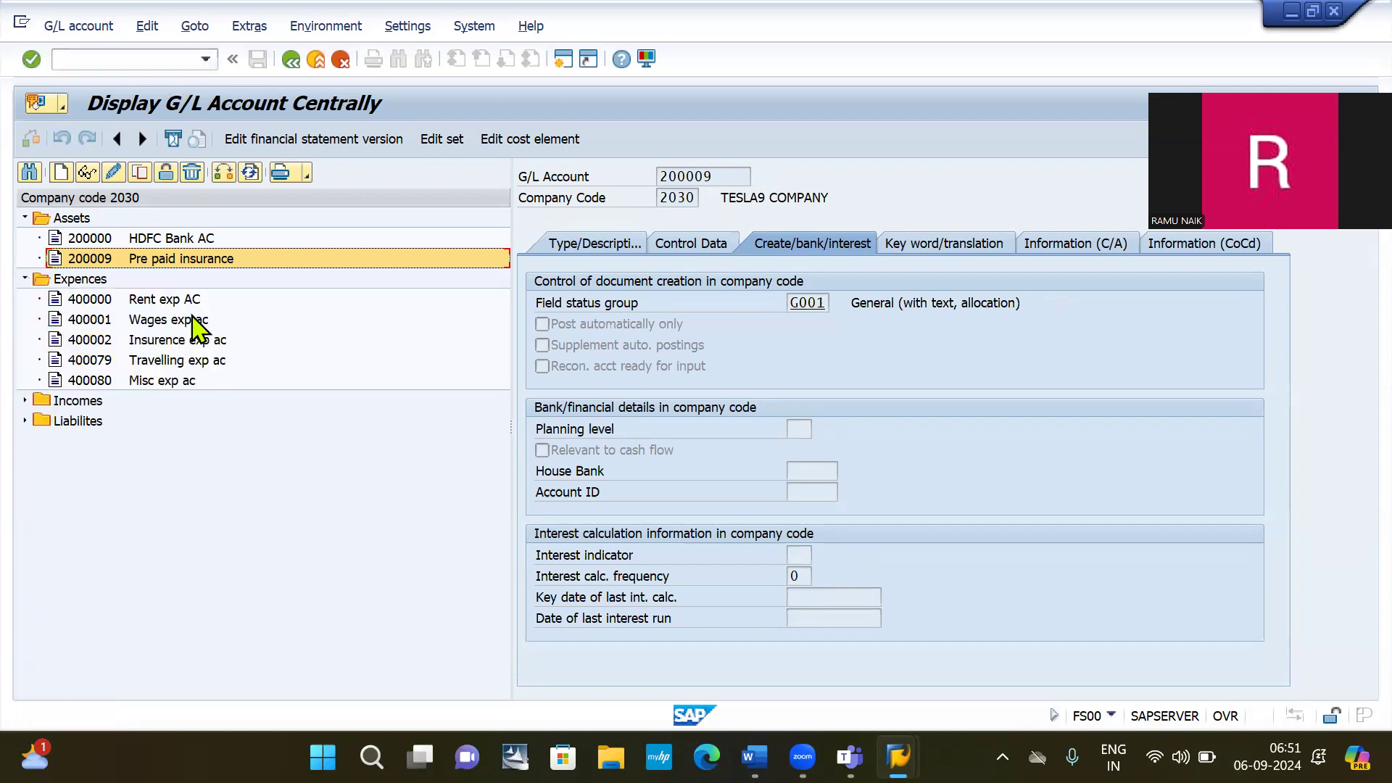
pyautogui.click(188, 344)
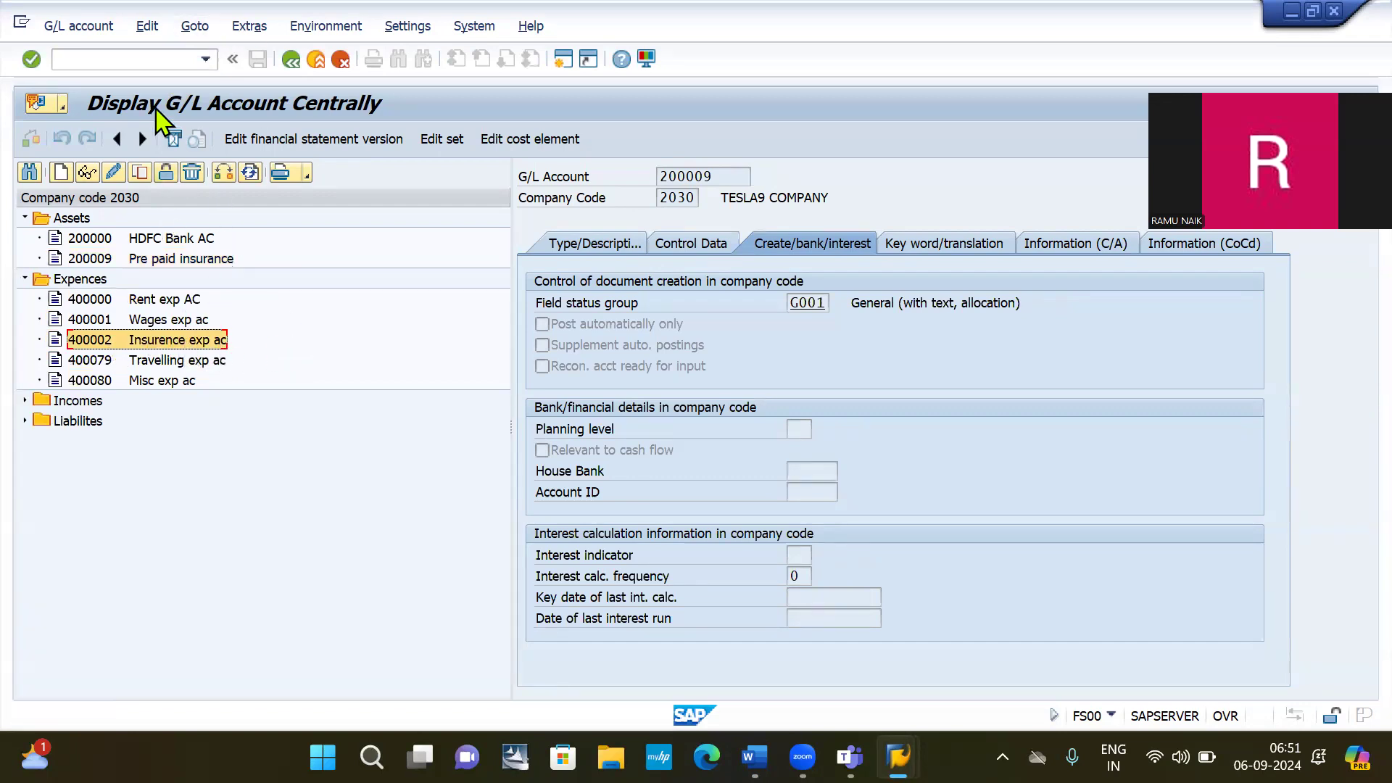
# Launch FB50 for company code 2030 and hide the template tree.
pyautogui.click(133, 59)
pyautogui.write('/NFB50')
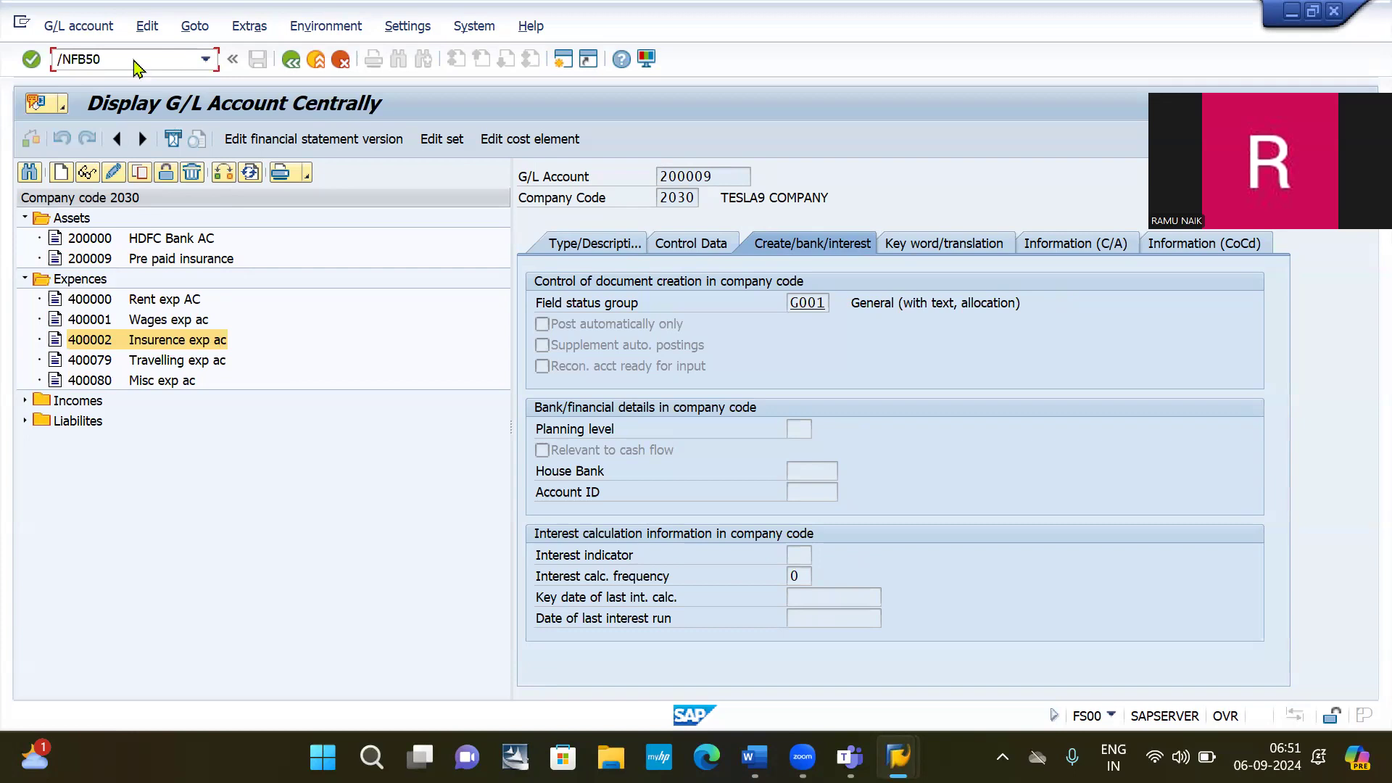
pyautogui.press('Return')
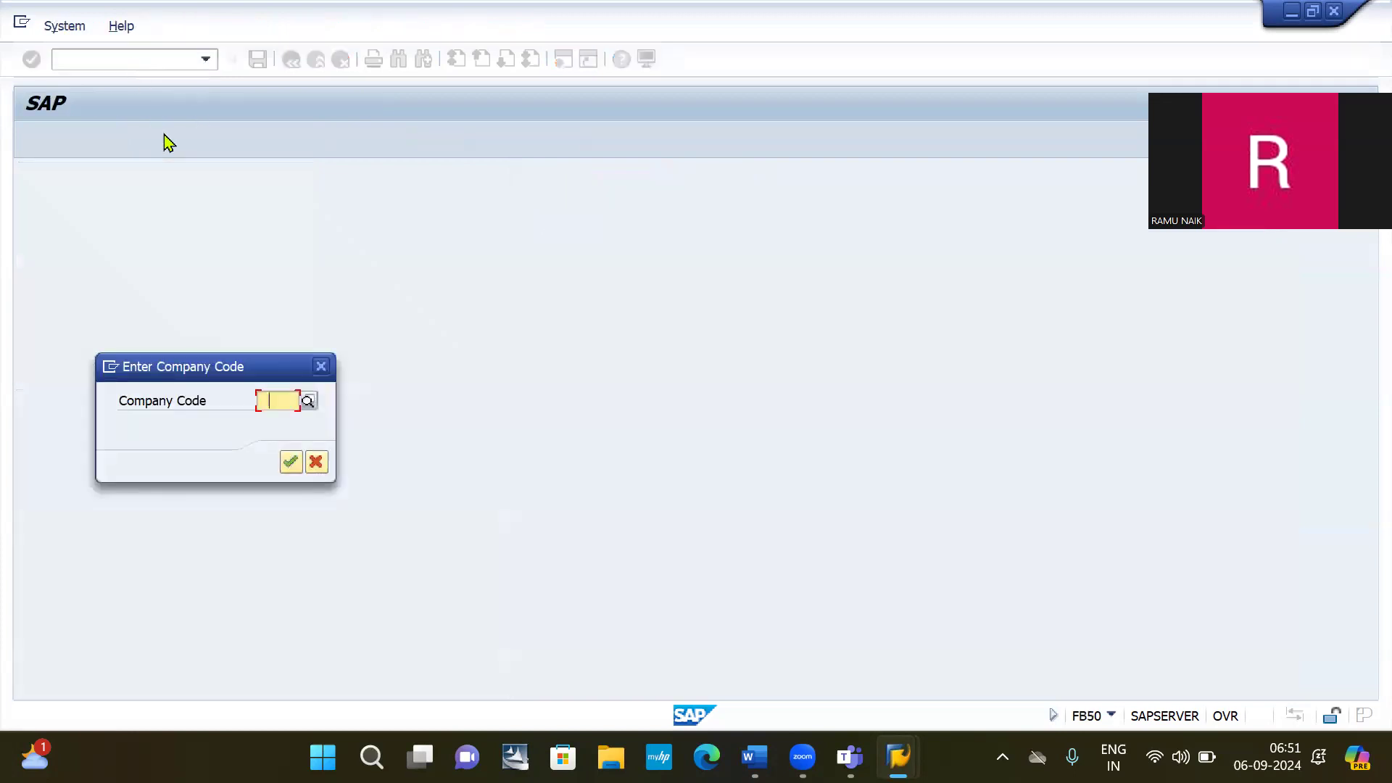
pyautogui.press('BackSpace')
pyautogui.press('Down')
pyautogui.press('Return')
pyautogui.press('Return')
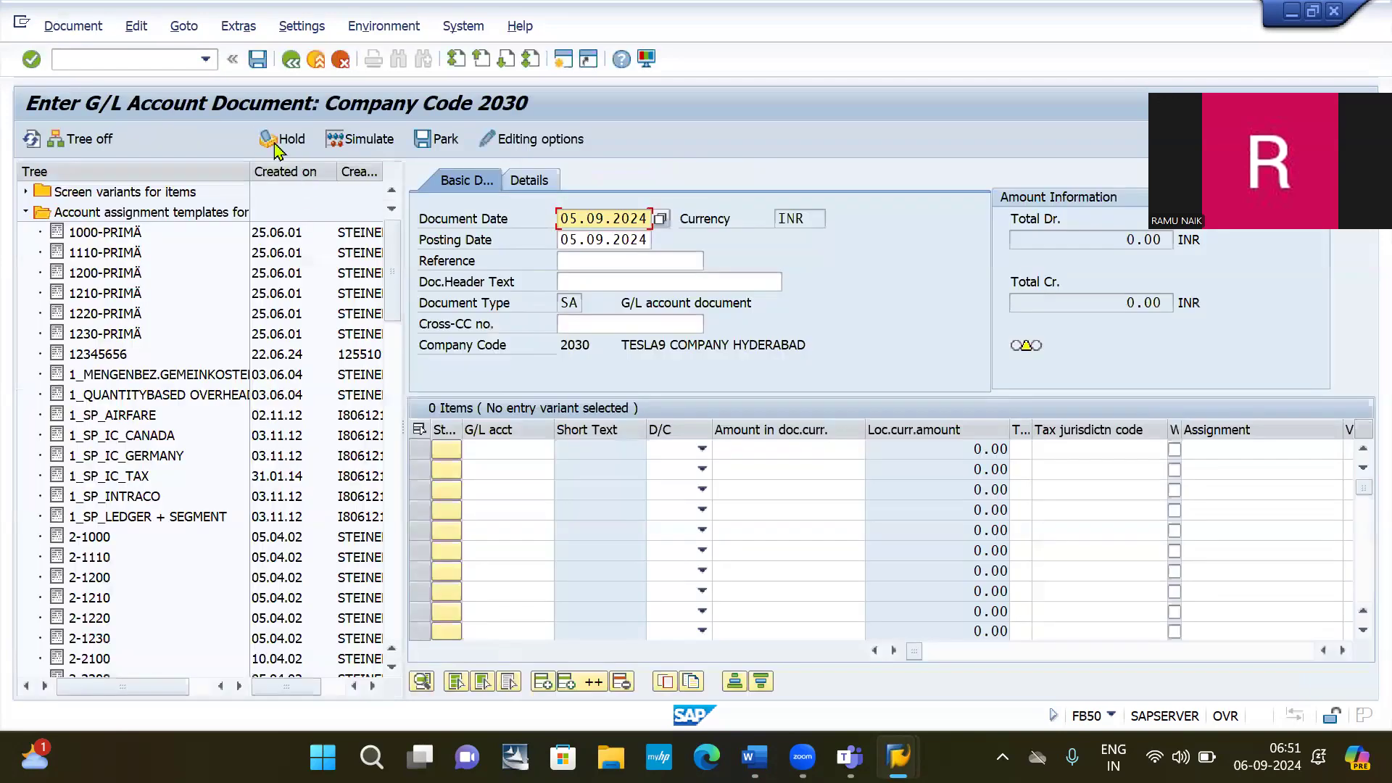
pyautogui.click(85, 139)
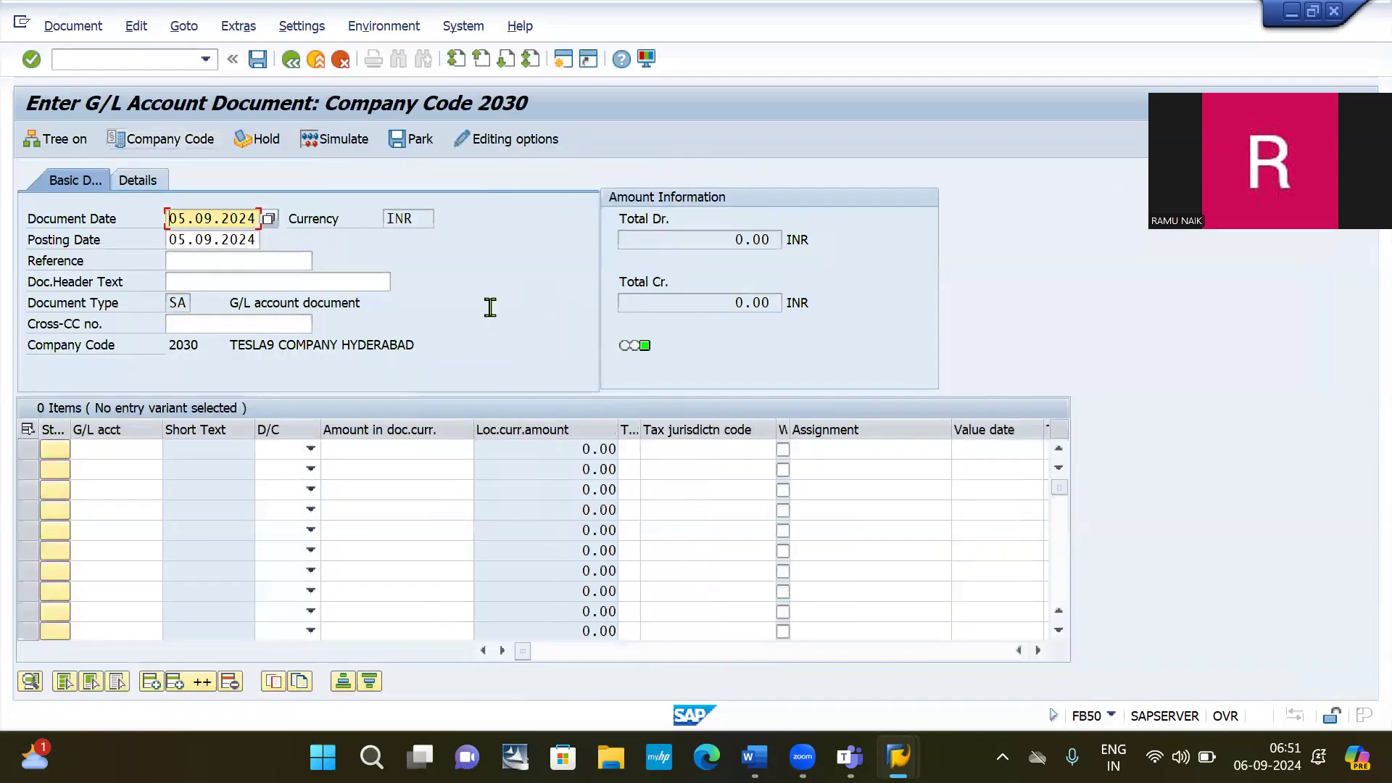
# Check the Word notes and return to the SAP document entry screen.
pyautogui.hotkey('alt', 'Tab')
pyautogui.hotkey('alt', 'Tab')
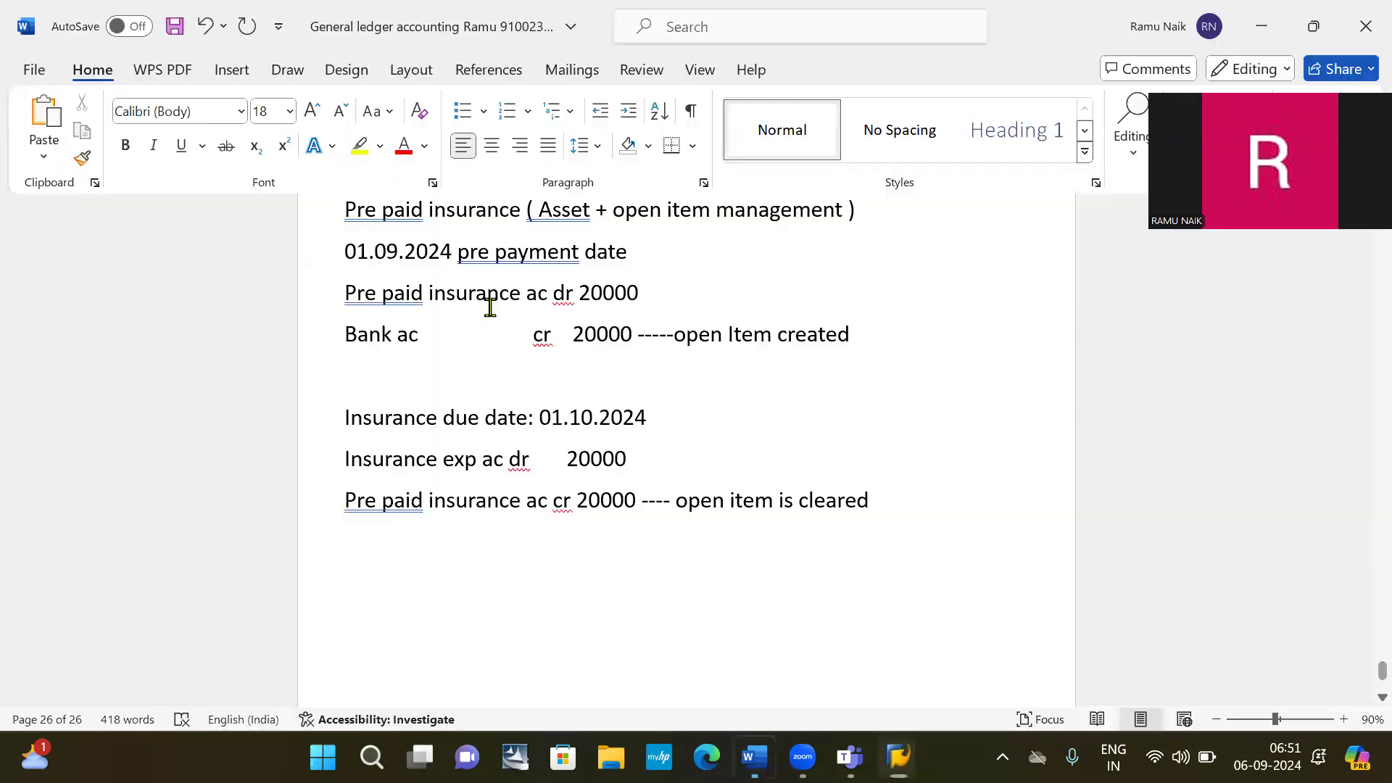
pyautogui.scroll(1, 586, 296)
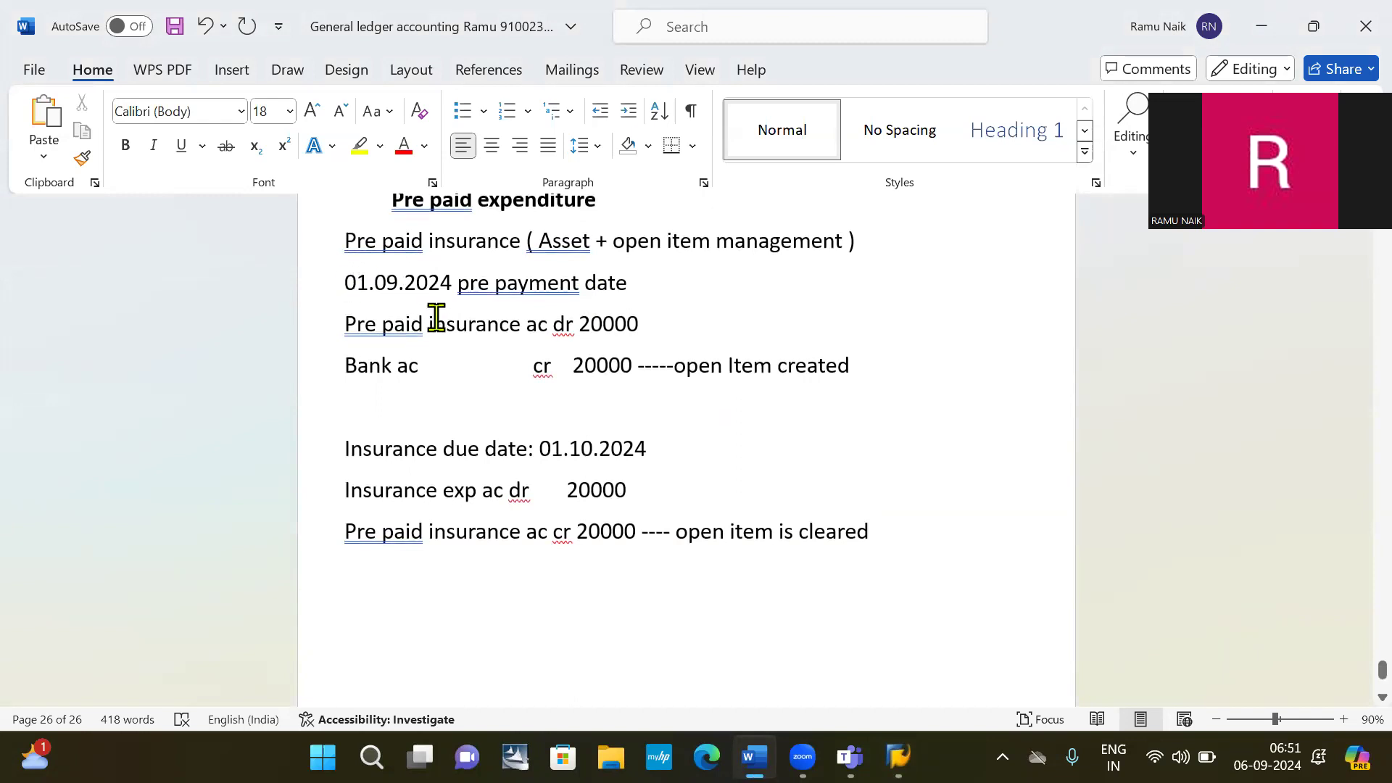
pyautogui.hotkey('alt', 'Tab')
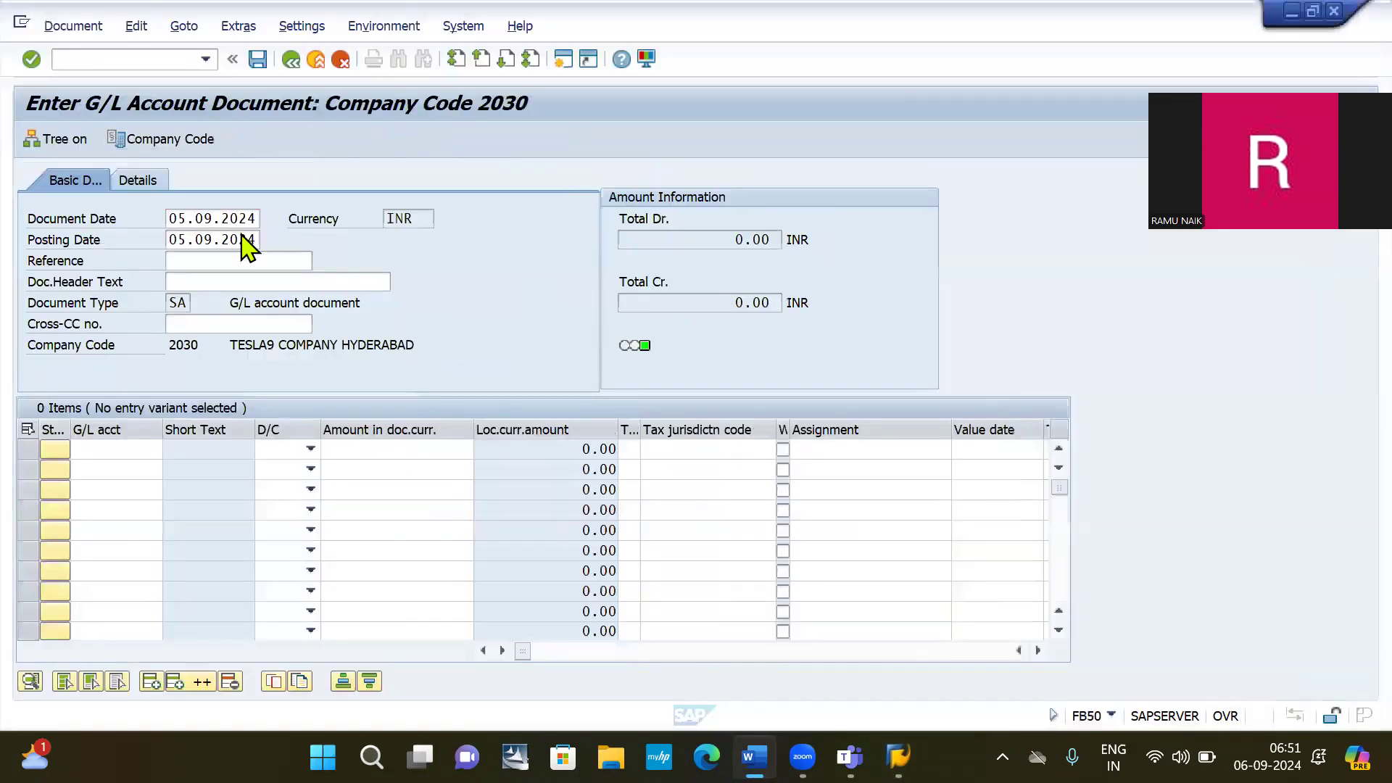
# Change the document and posting dates from 05.09.2024 to 01092024.
pyautogui.click(178, 220)
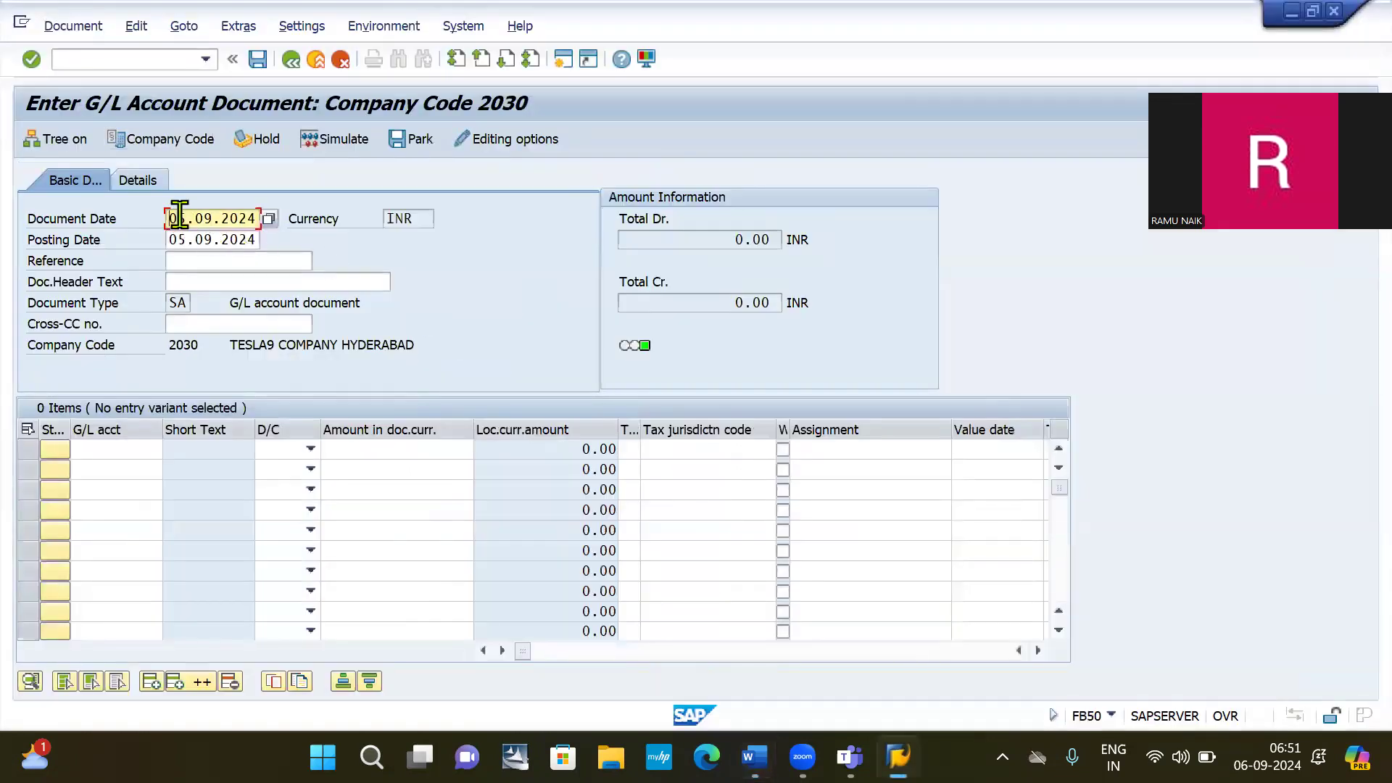
pyautogui.doubleClick(179, 217)
pyautogui.press('BackSpace')
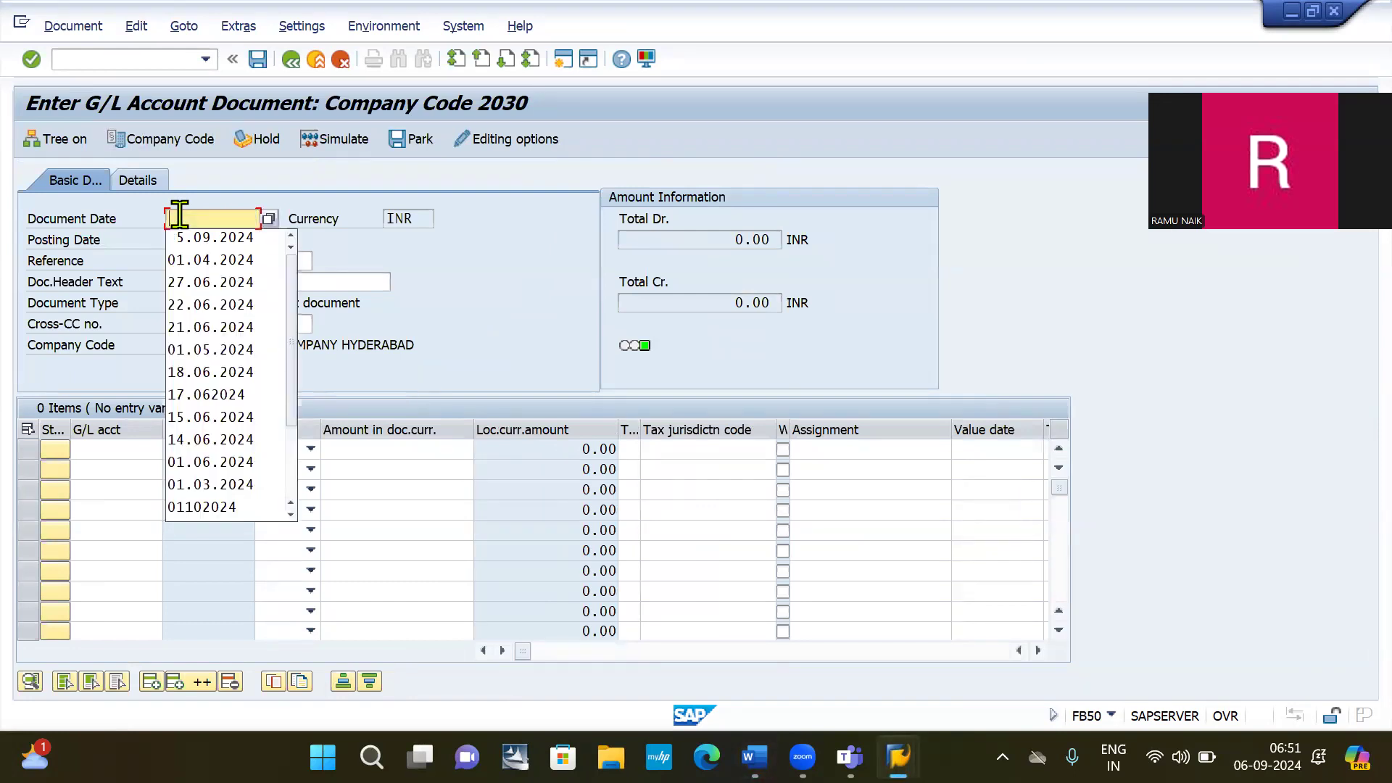
pyautogui.write('01092024')
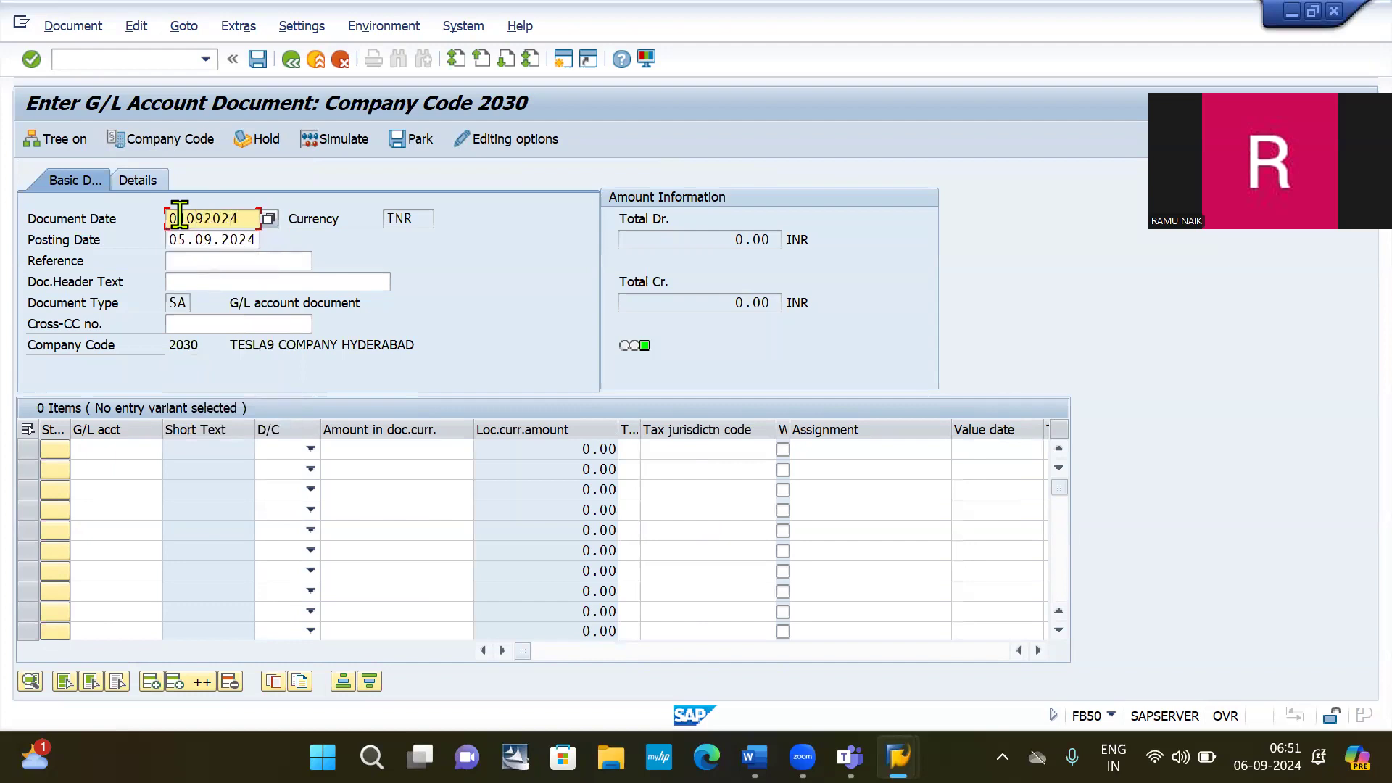
pyautogui.click(208, 235)
pyautogui.doubleClick(207, 238)
pyautogui.write('01092024')
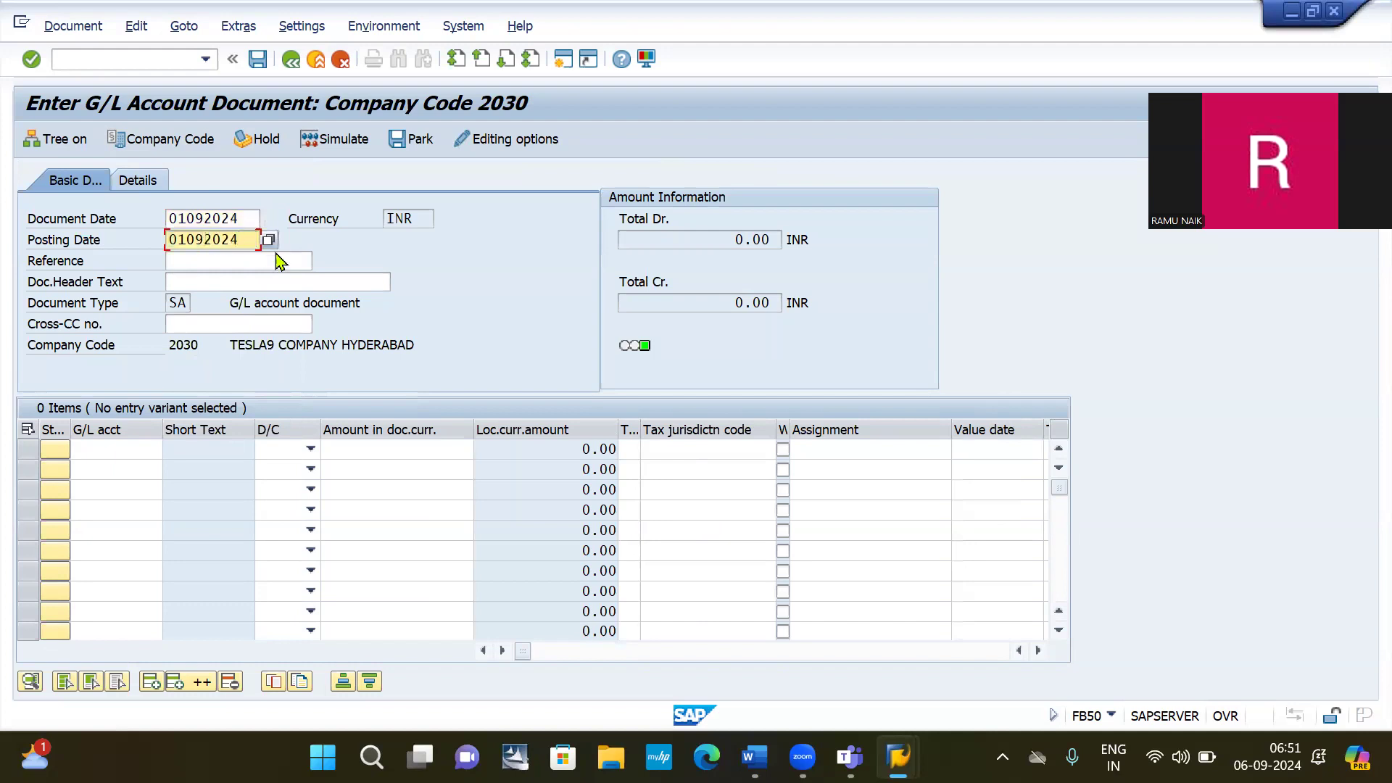
# Begin the first line's G/L account, typing 20000.
pyautogui.click(106, 447)
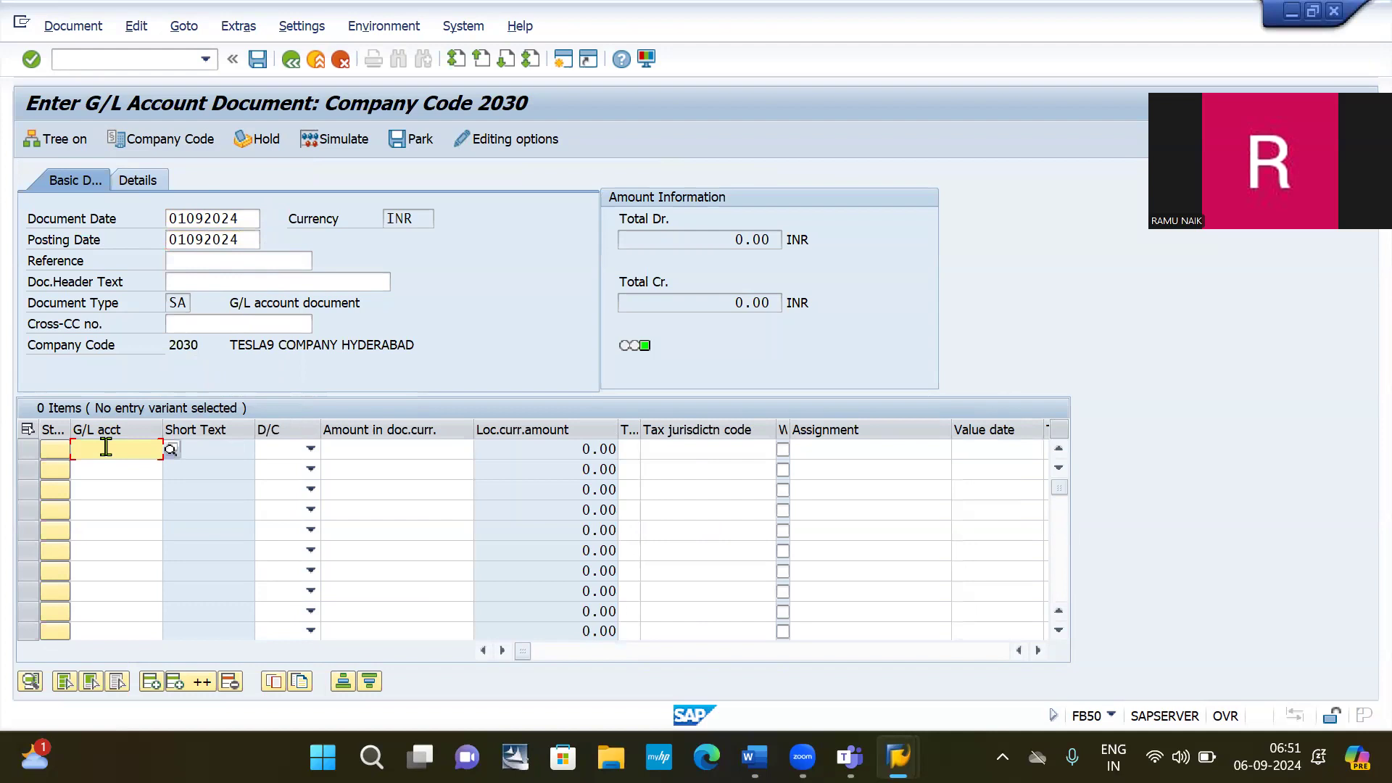
pyautogui.click(106, 447)
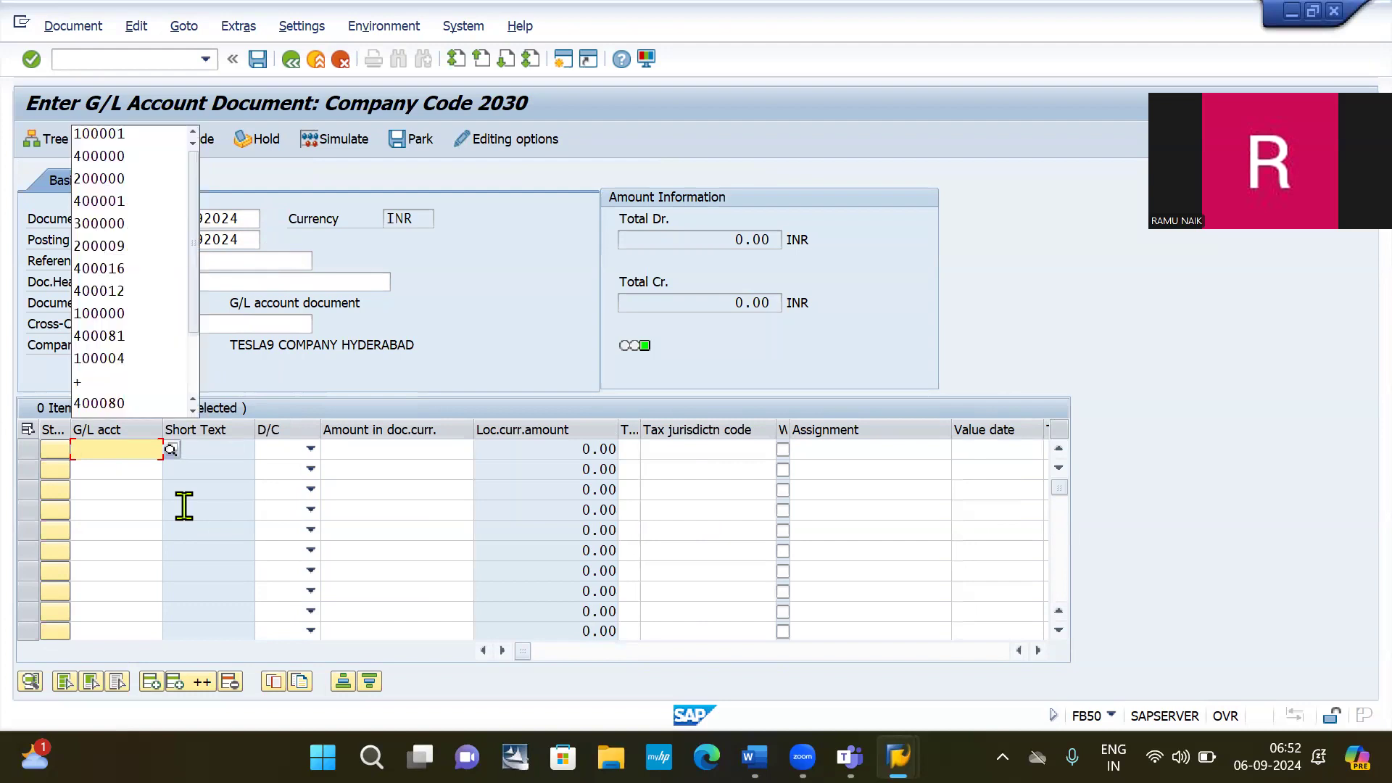
pyautogui.write('20000')
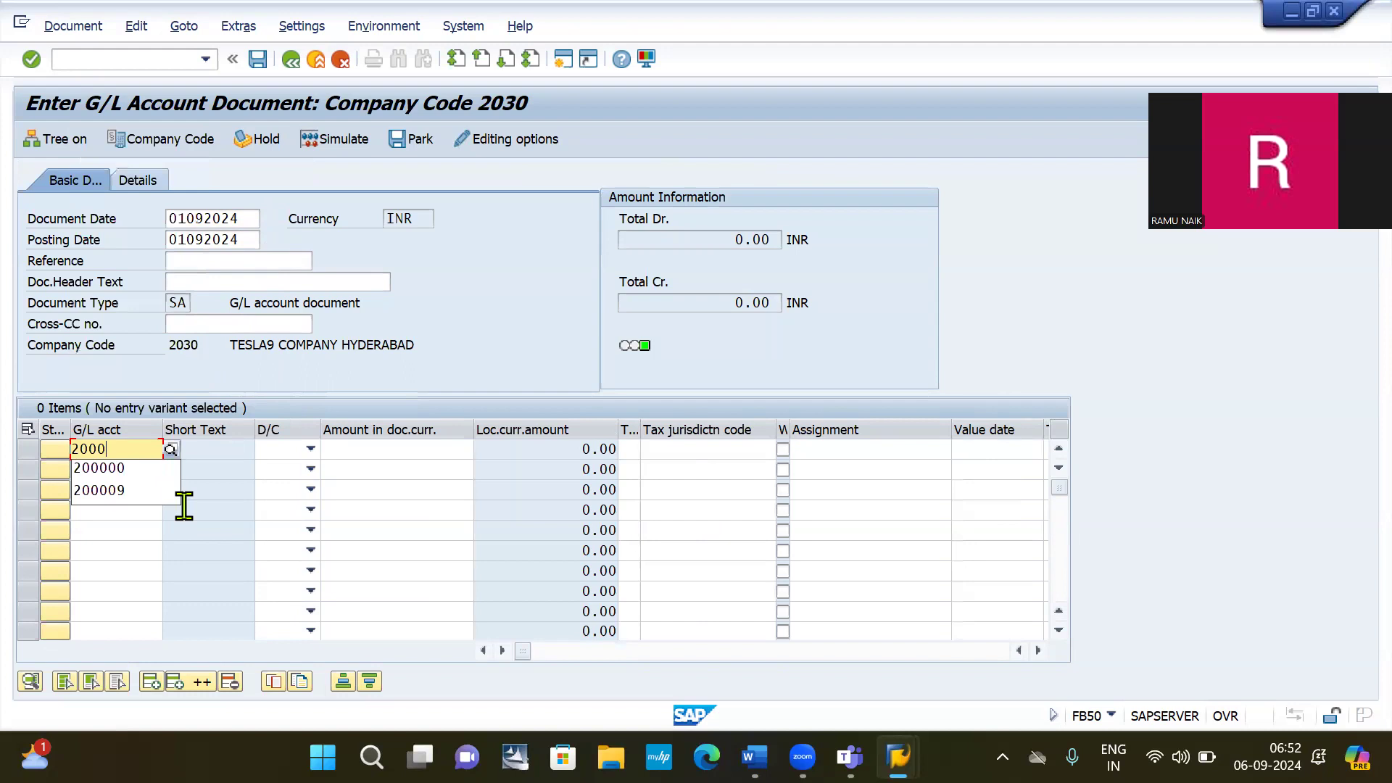
# Fill line 1 with account 200009, Debit, amount 20000.
pyautogui.press('Down')
pyautogui.press('Down')
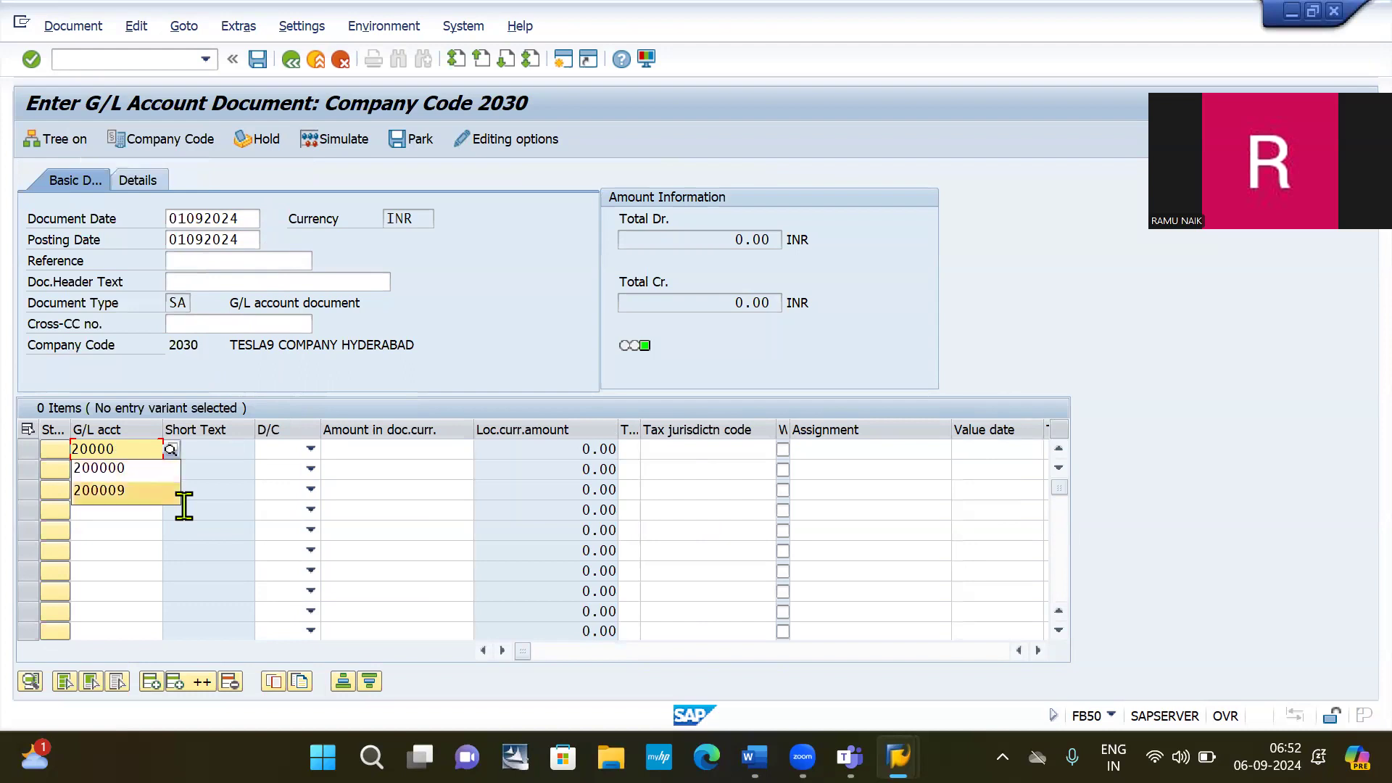
pyautogui.press('Return')
pyautogui.press('Tab')
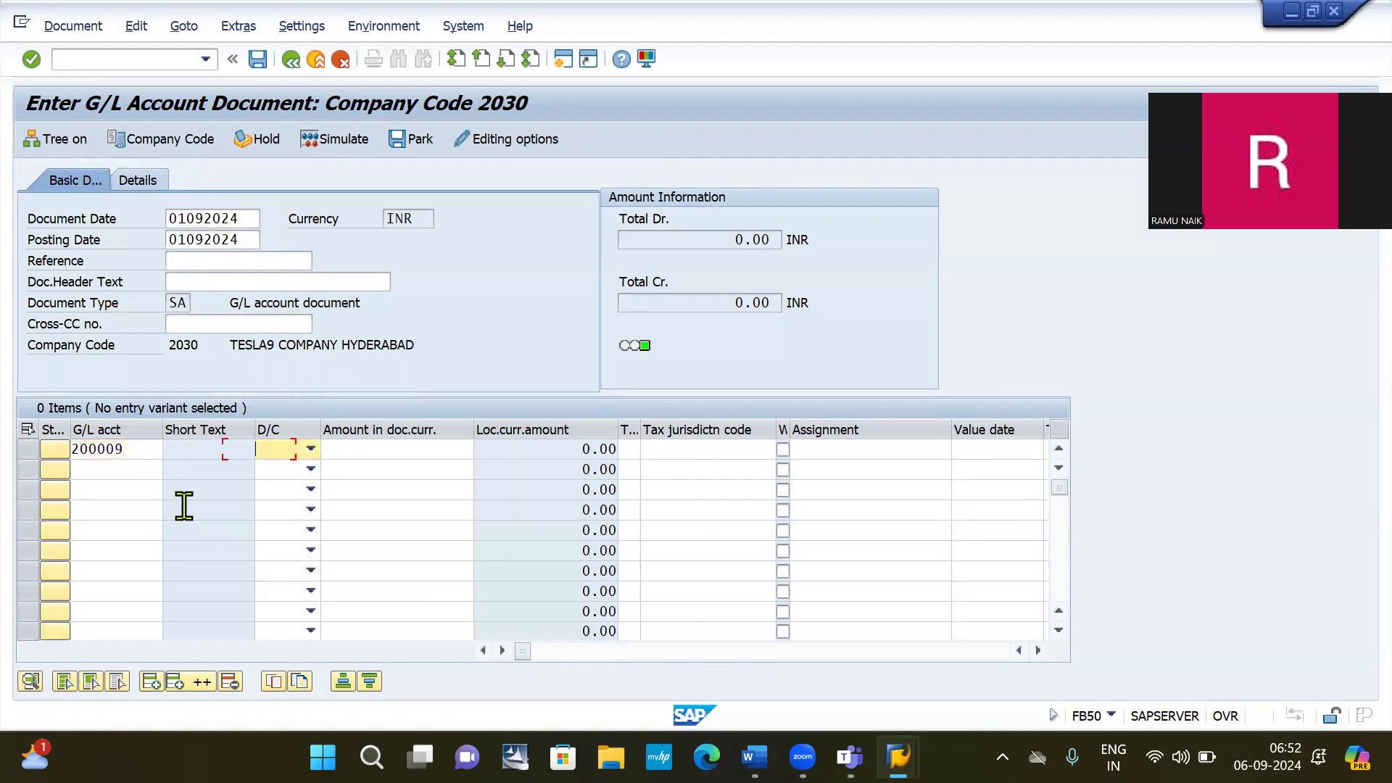
pyautogui.press('d')
pyautogui.press('Tab')
pyautogui.write('20000')
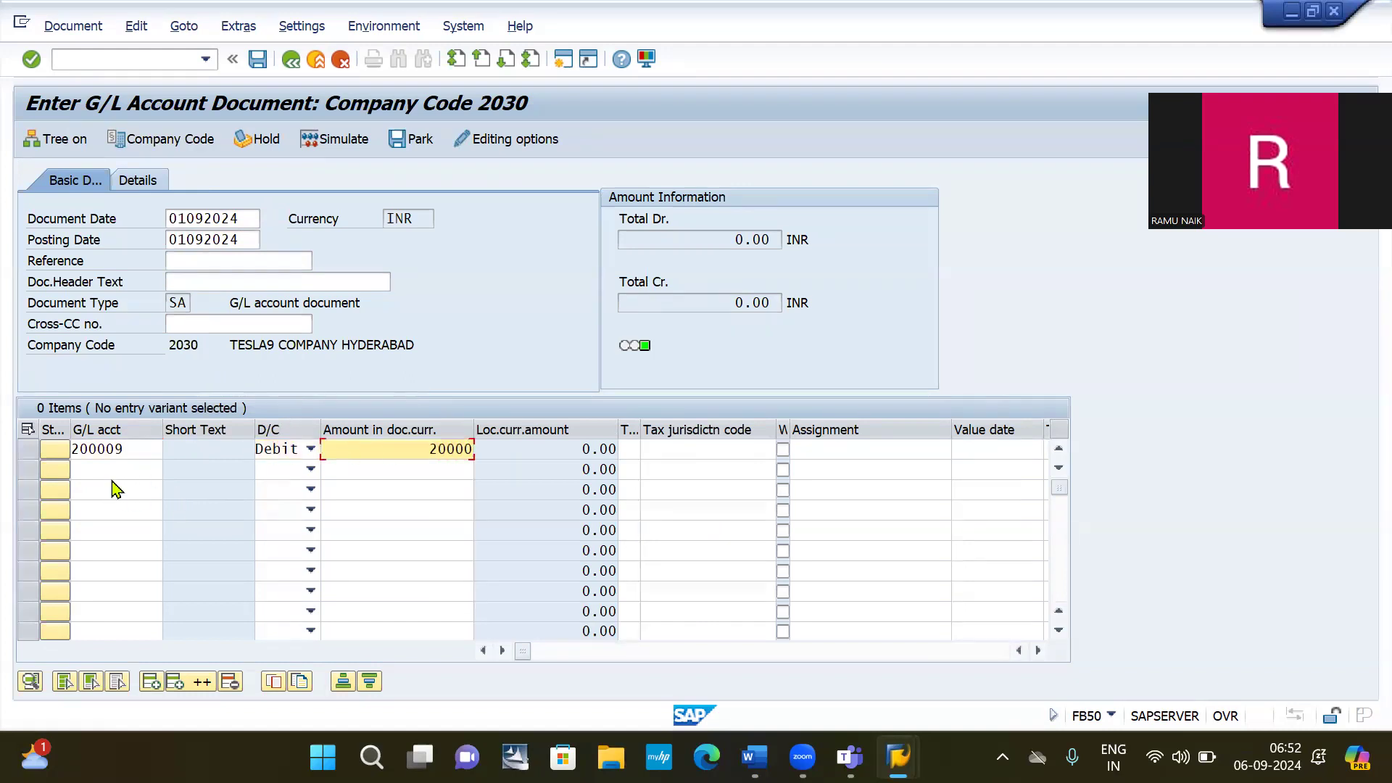
# Fill line 2 with bank account 200000, Credit, balancing amount *, and post the document.
pyautogui.click(110, 470)
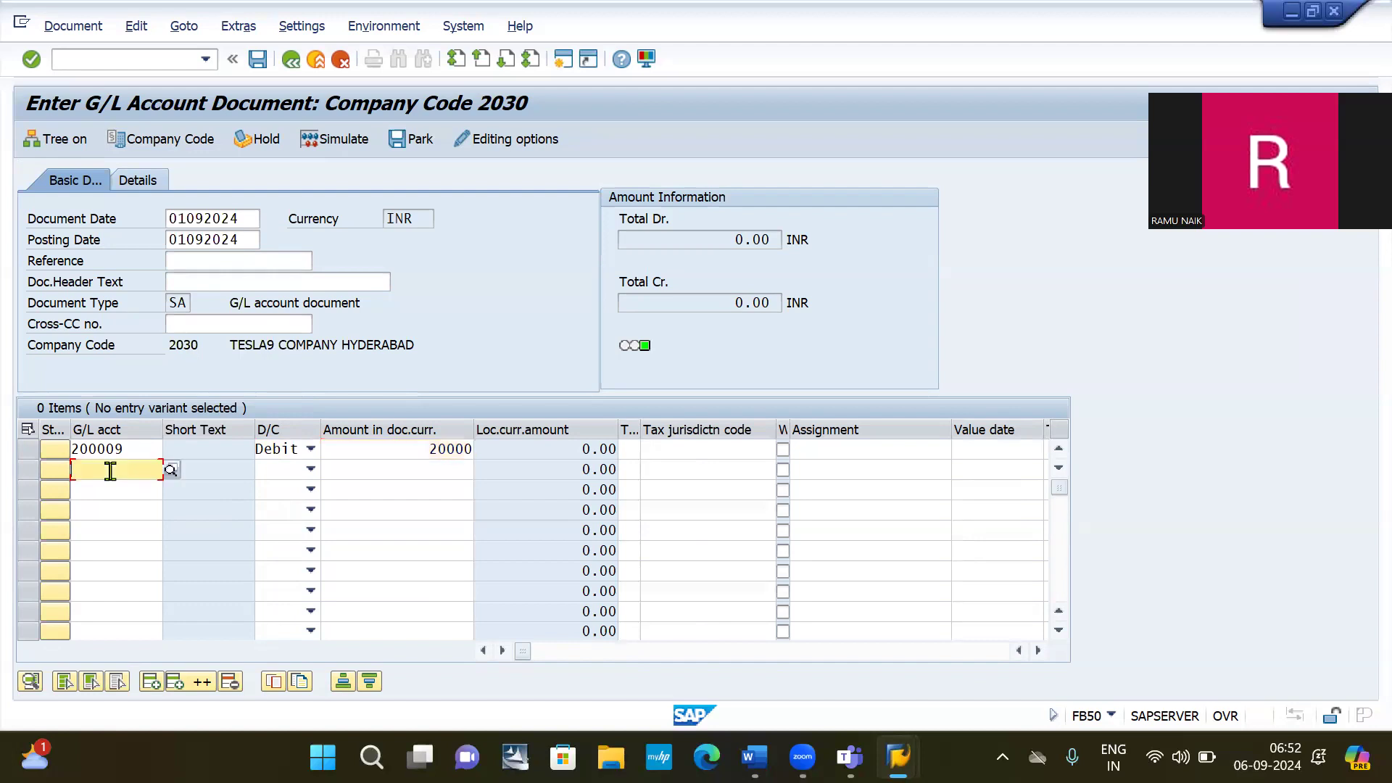
pyautogui.write('2')
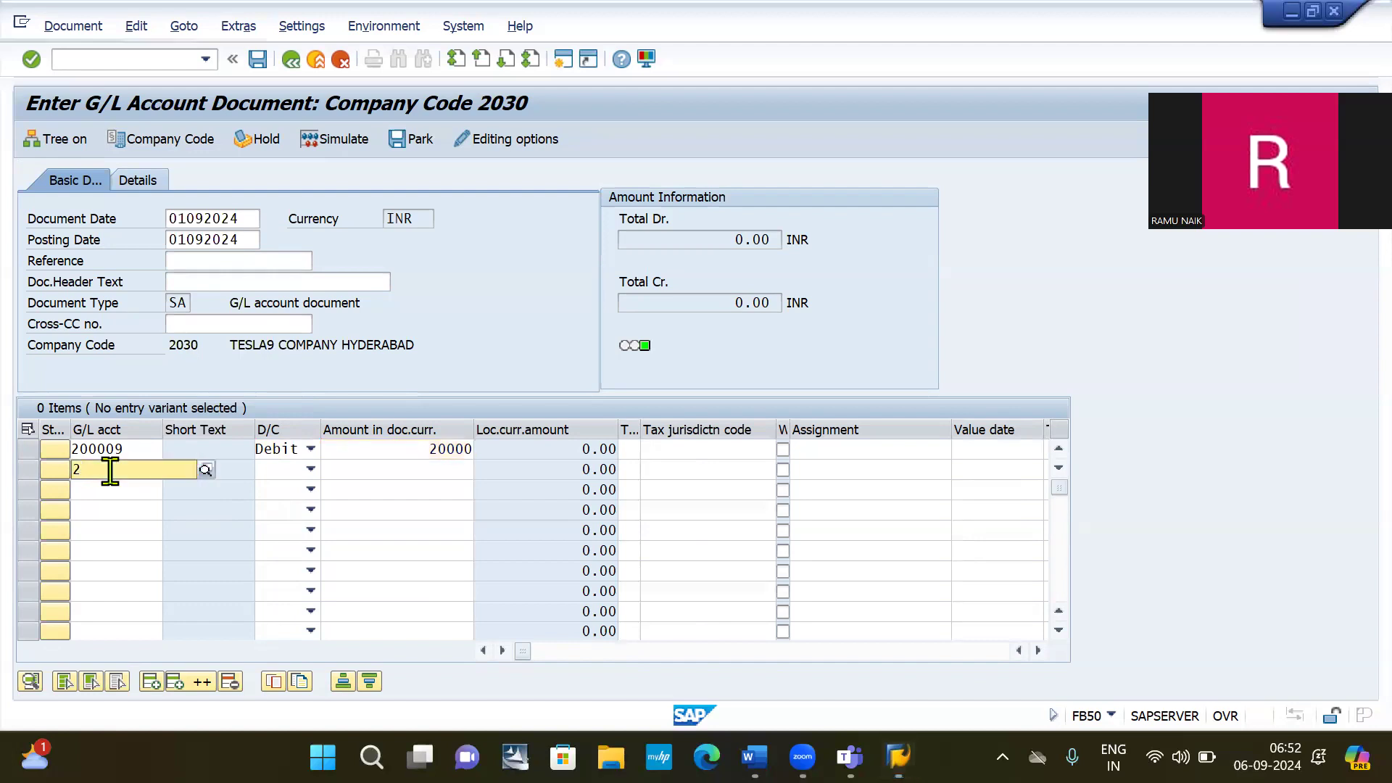
pyautogui.write('00000')
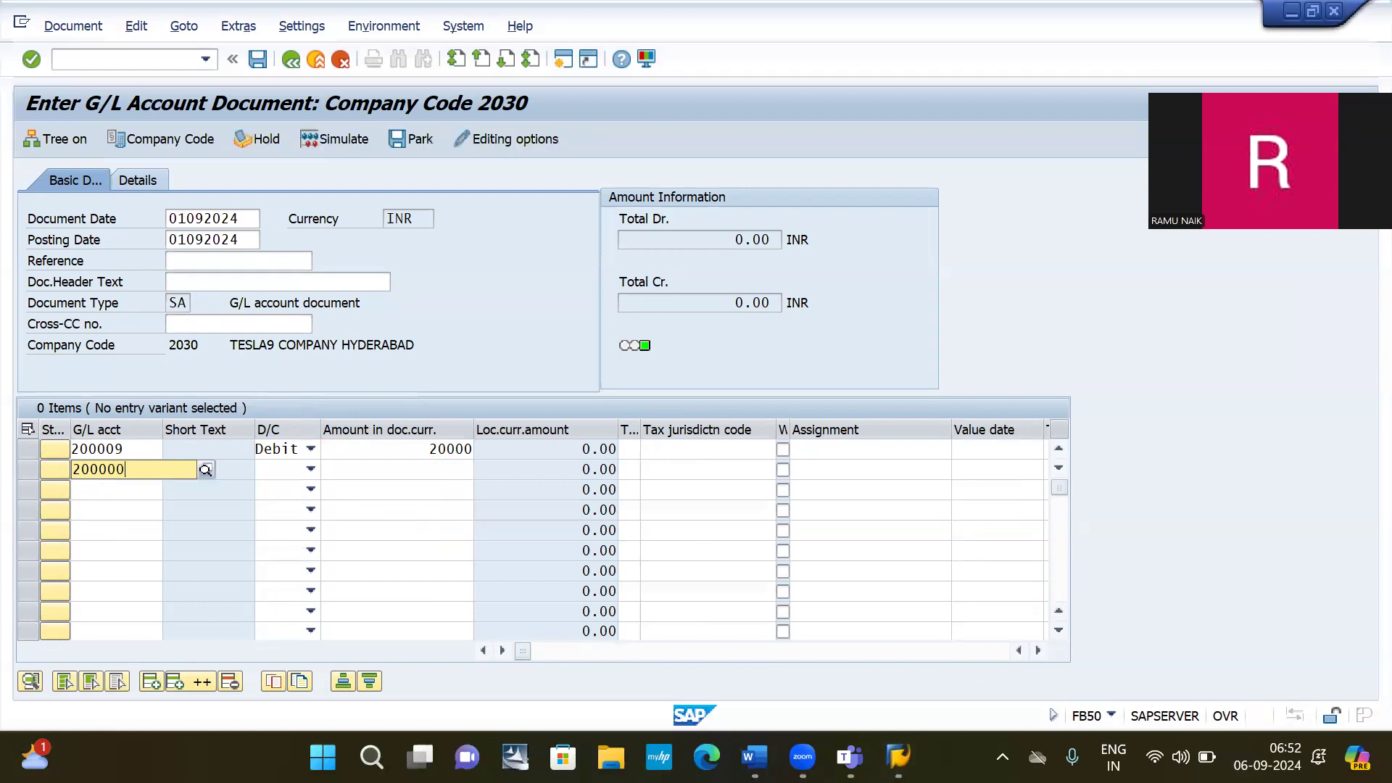
pyautogui.click(110, 471)
pyautogui.press('Tab')
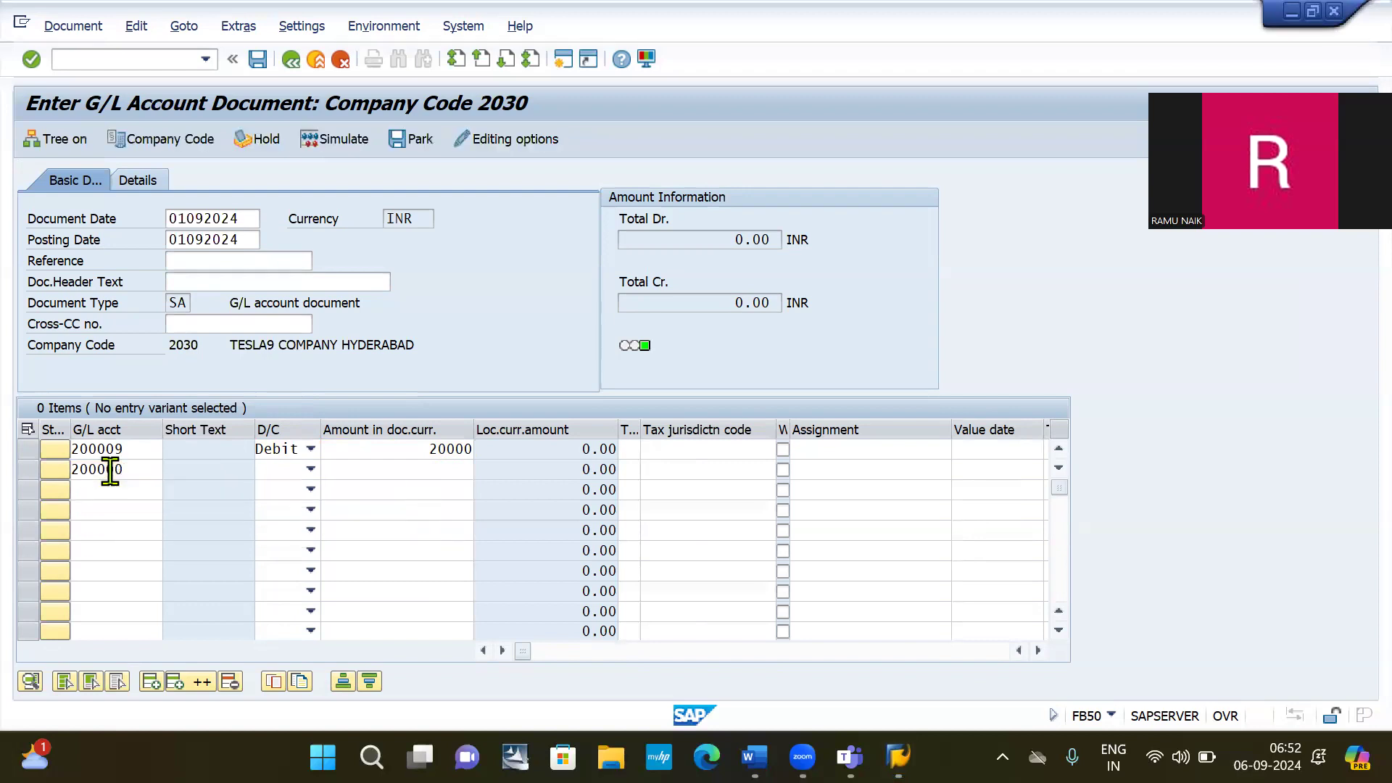
pyautogui.press('Tab')
pyautogui.press('c')
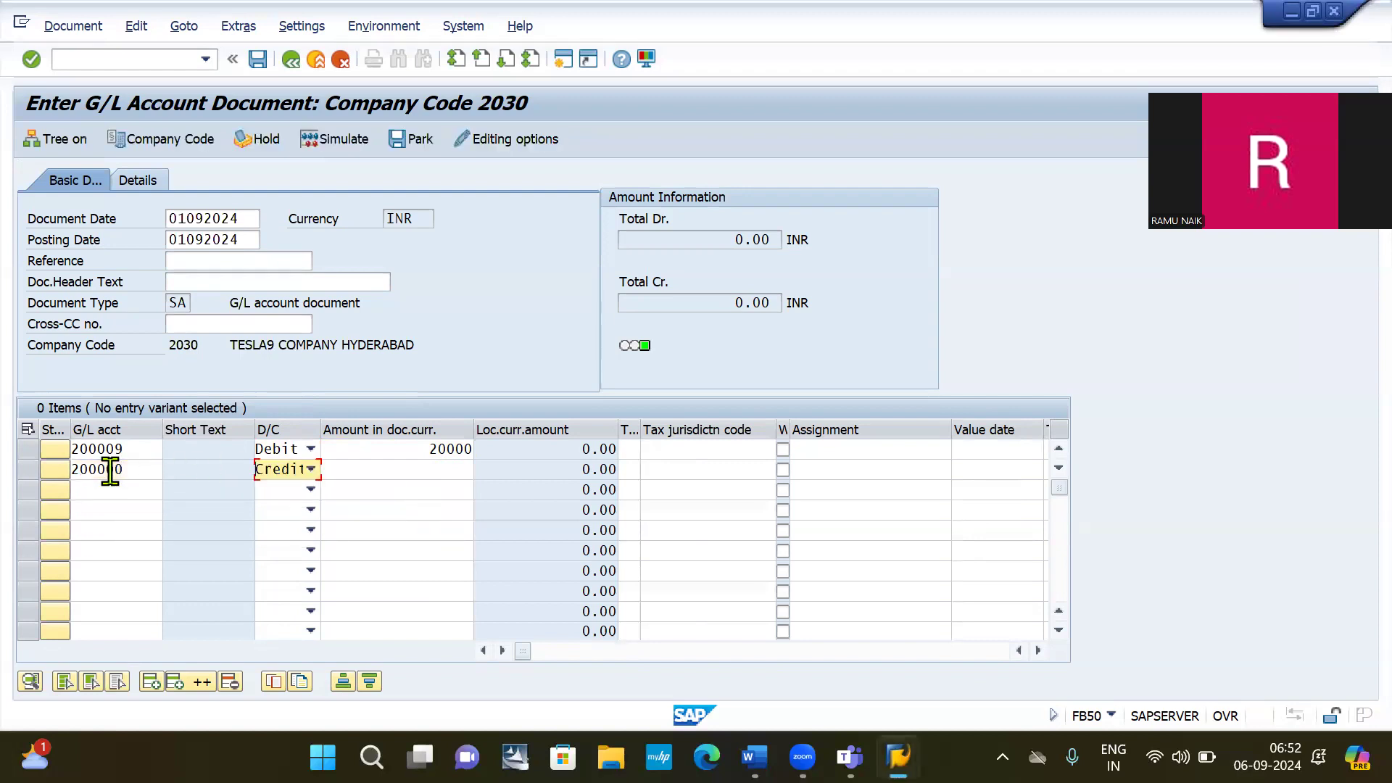
pyautogui.press('Tab')
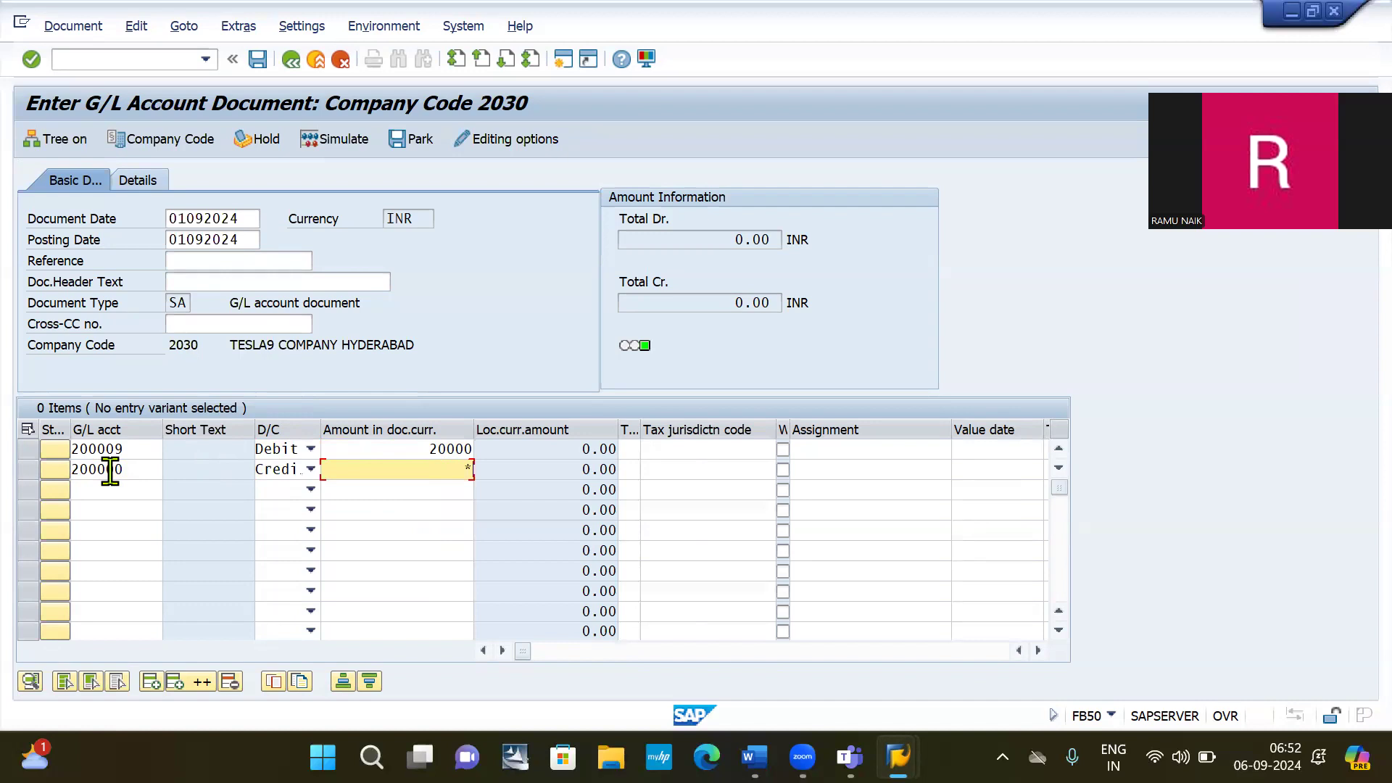
pyautogui.write('*')
pyautogui.press('Return')
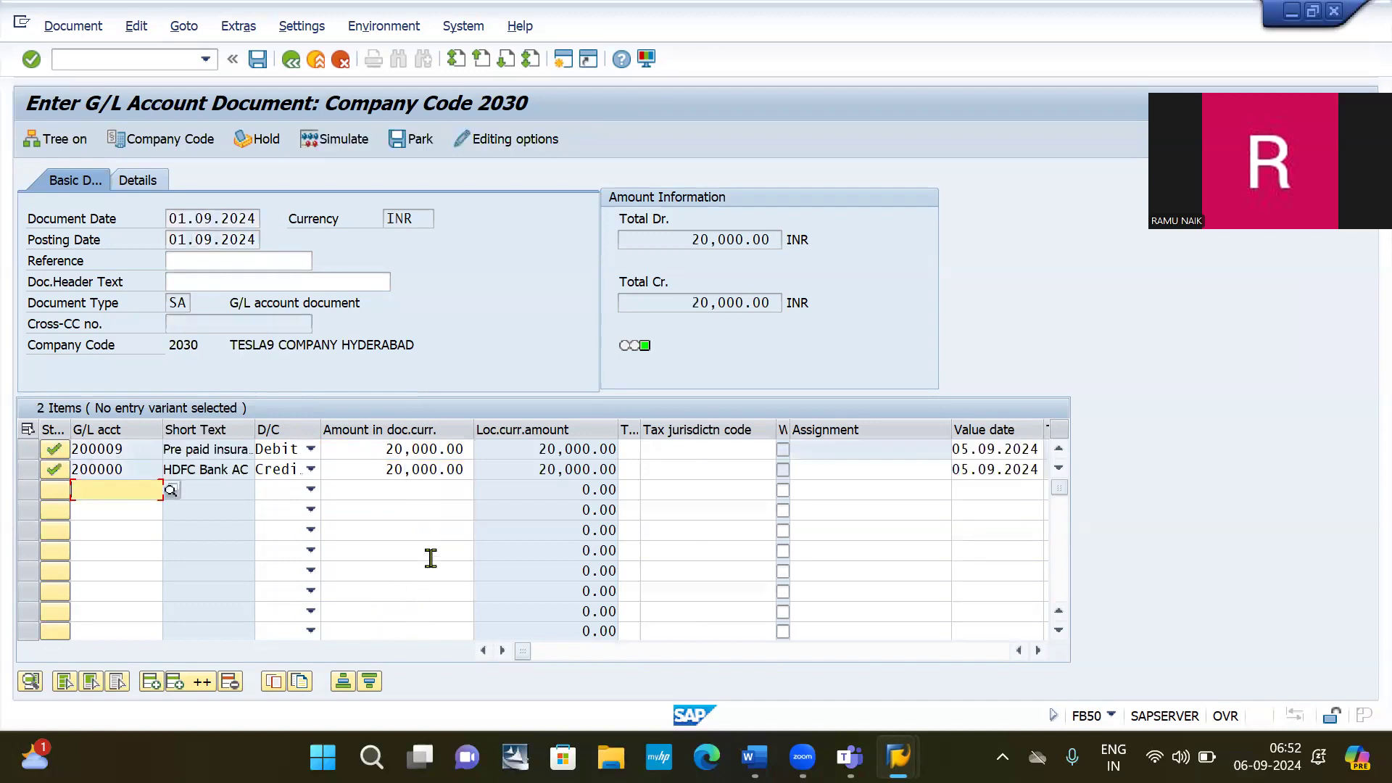
pyautogui.click(258, 60)
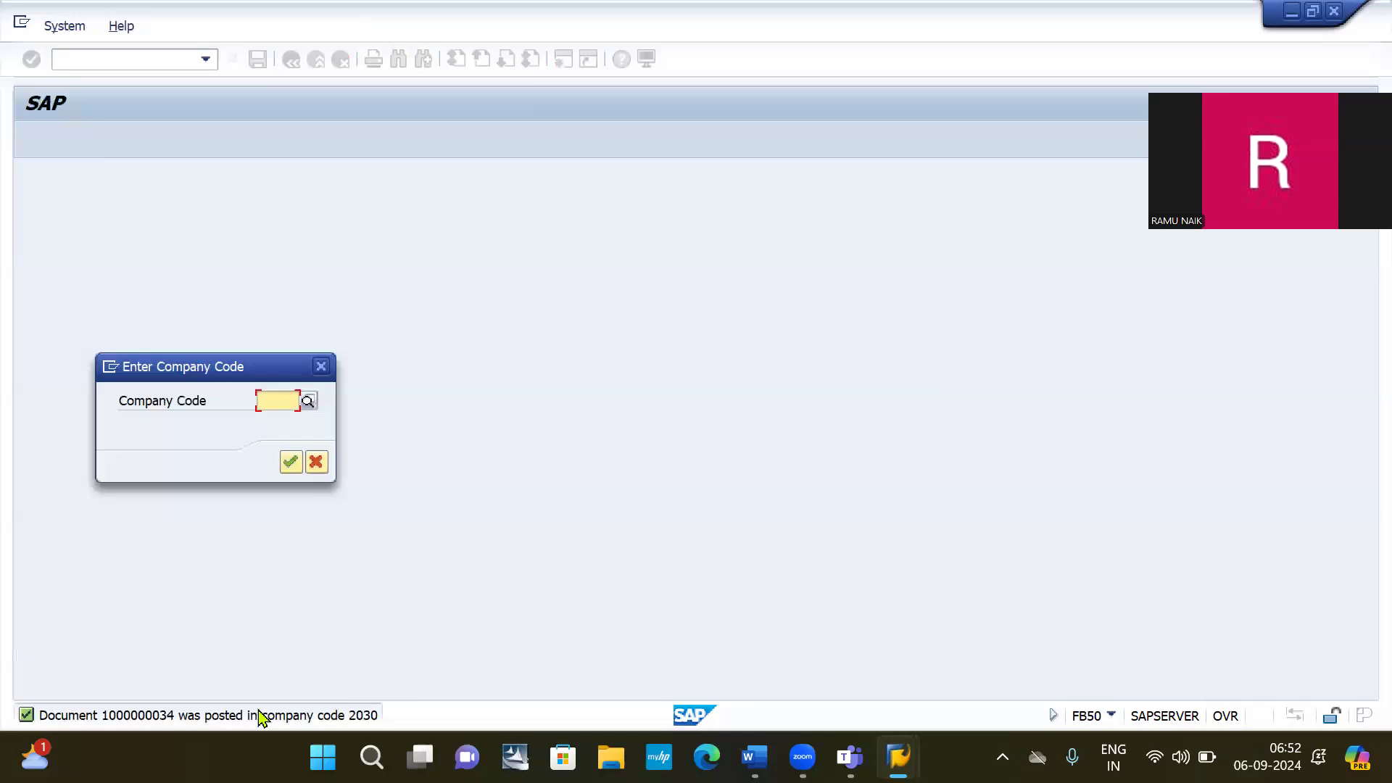
pyautogui.click(321, 367)
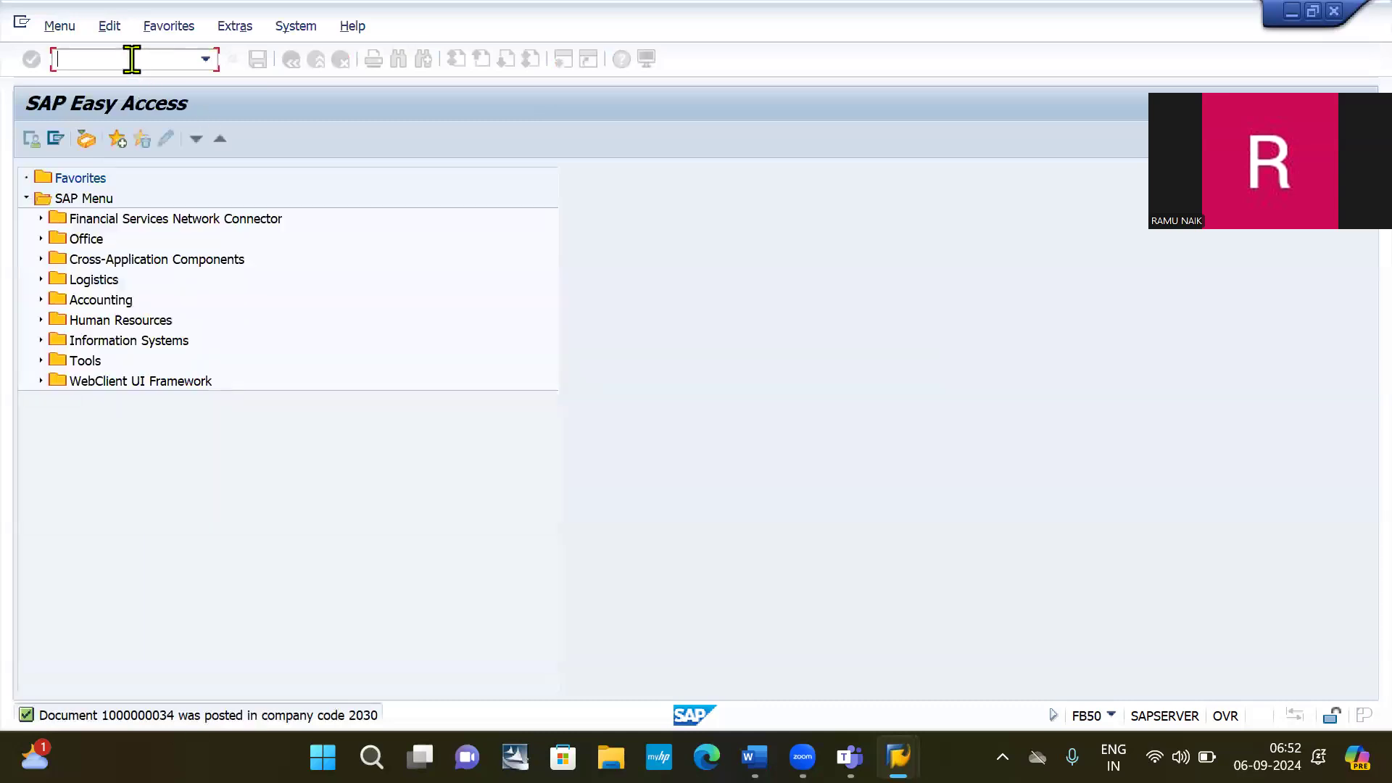
pyautogui.write('/NFB0')
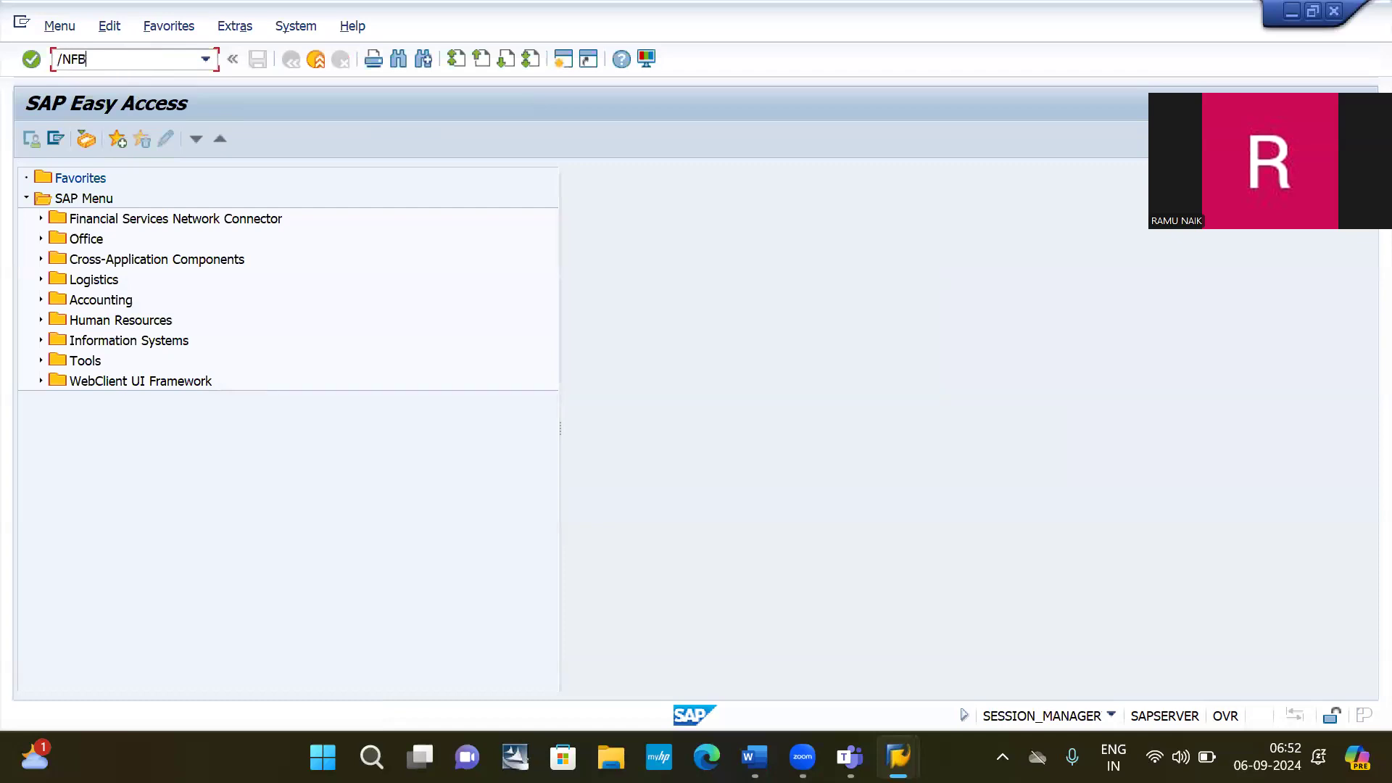
pyautogui.write('3')
pyautogui.press('Return')
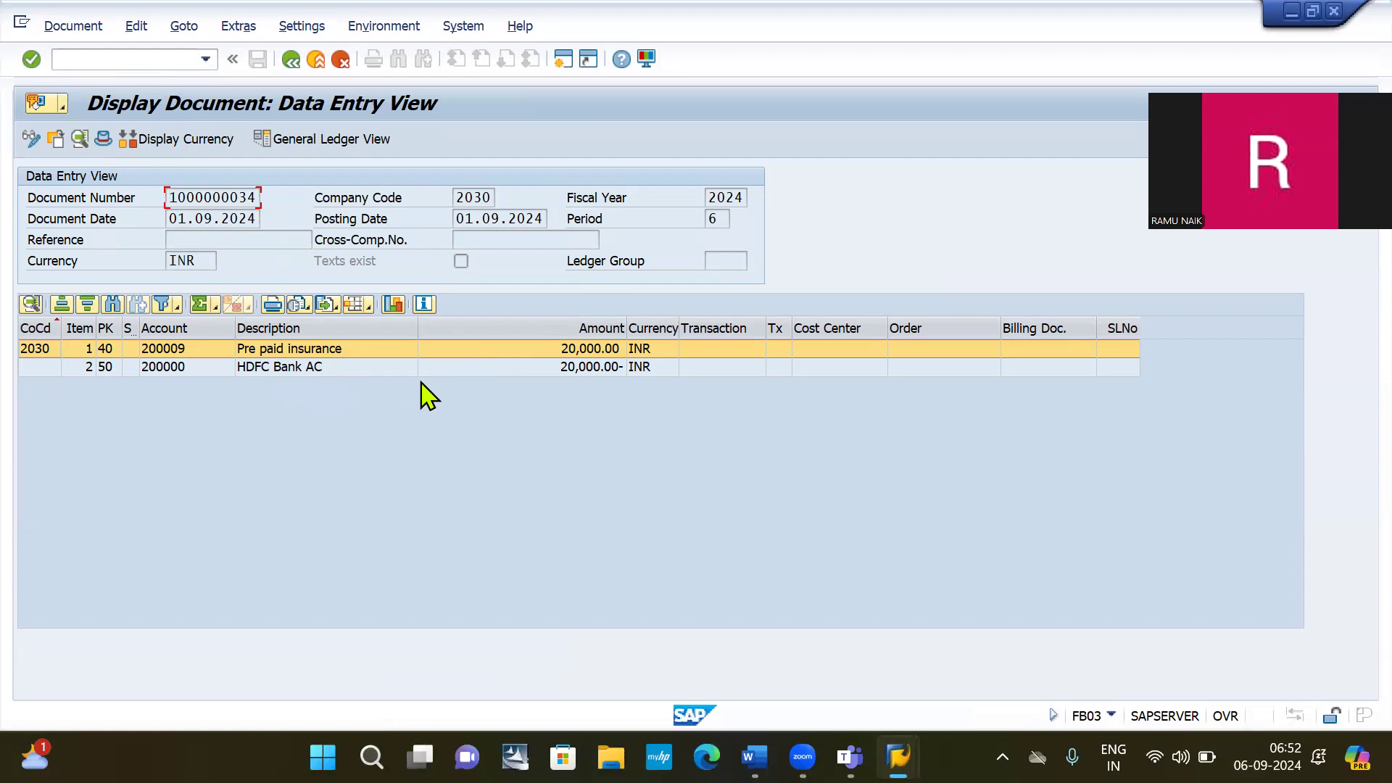
pyautogui.click(106, 60)
# Run FBL3N to list account 200009's open items, then switch to the Word notes.
pyautogui.write('/NFBL3N')
pyautogui.press('Return')
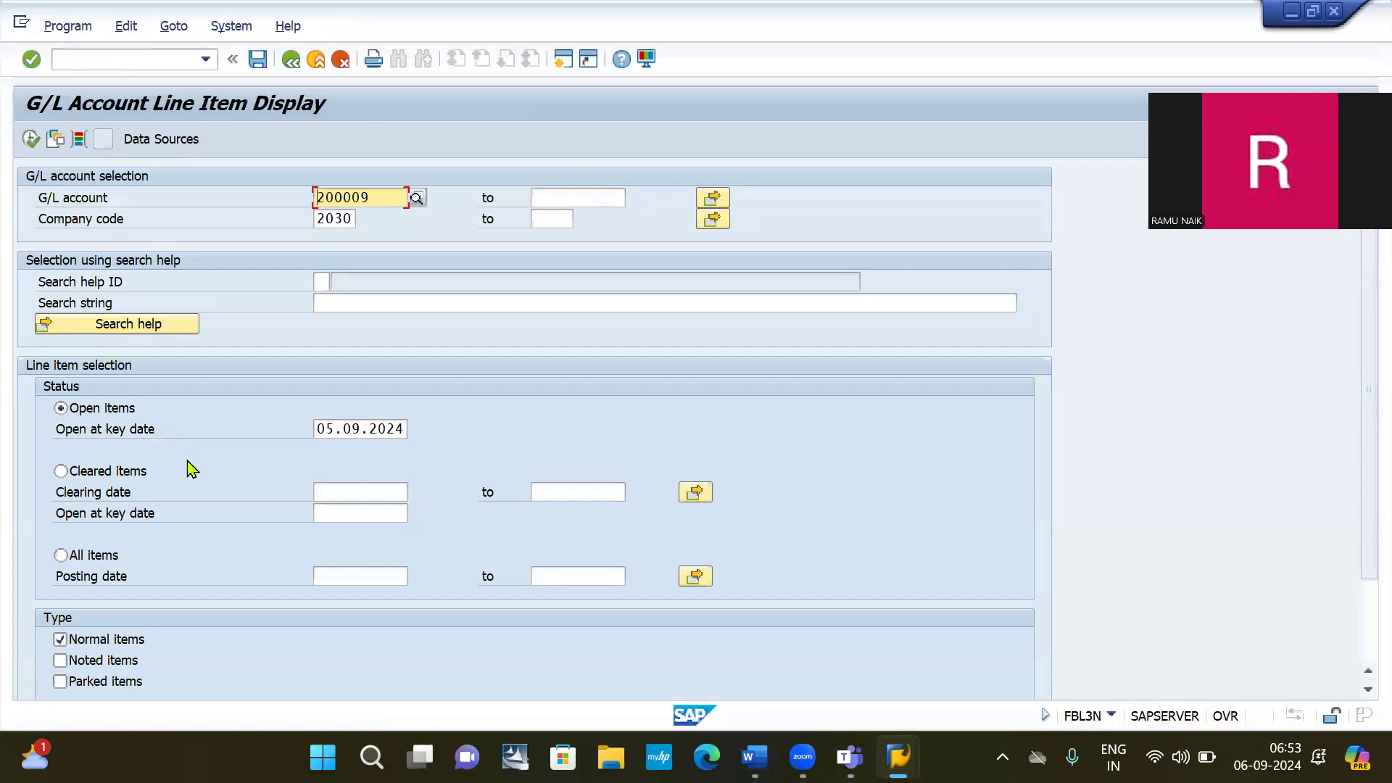
pyautogui.click(30, 139)
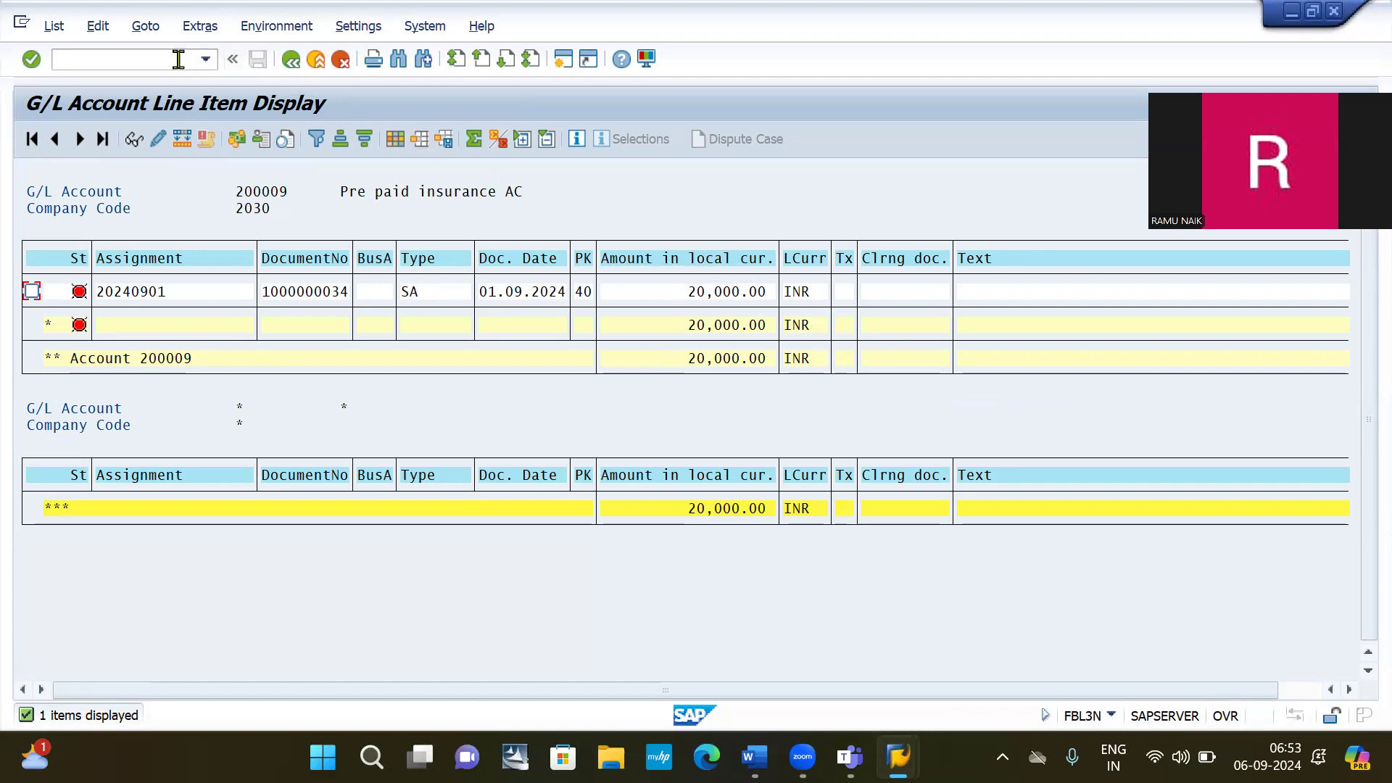
pyautogui.click(140, 64)
pyautogui.hotkey('alt', 'Tab')
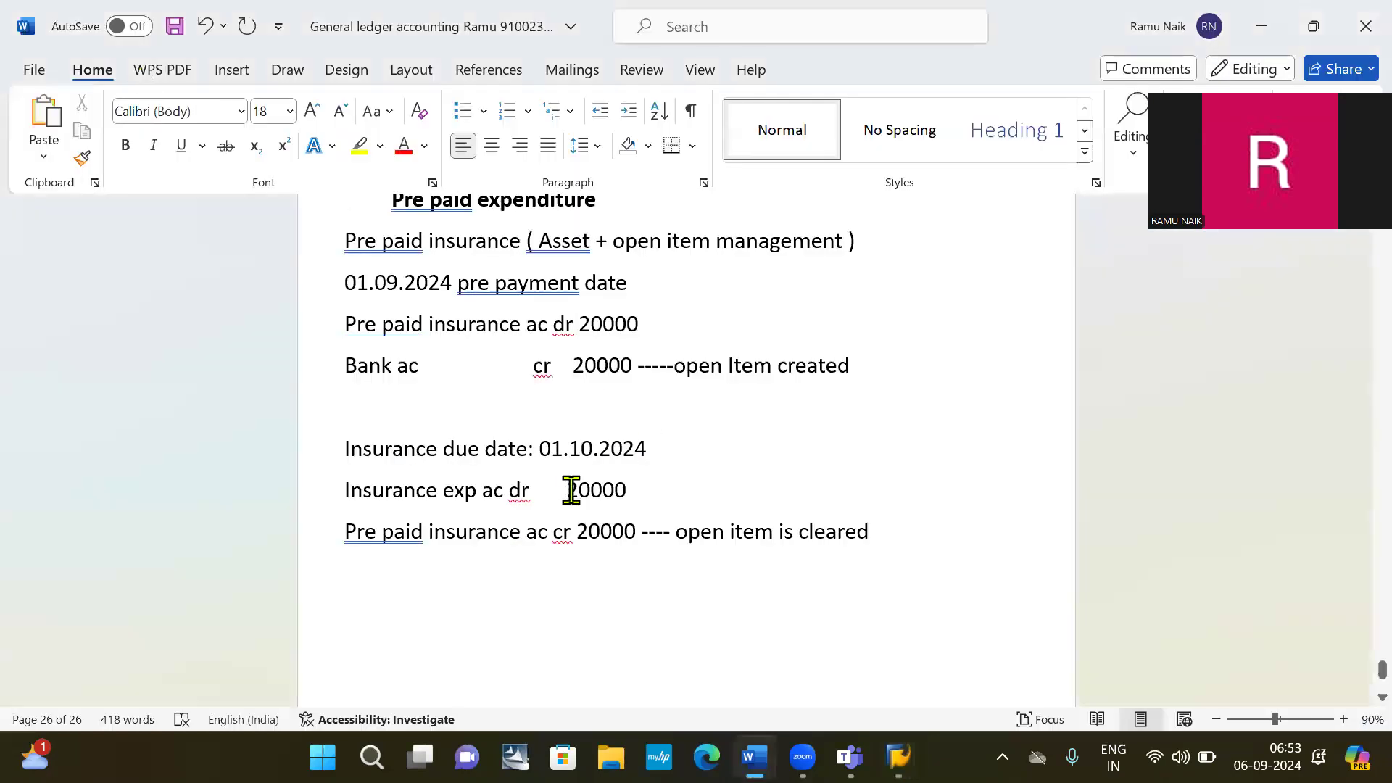
# Type 'To select and clear the open item: F-03' on a new line below the notes.
pyautogui.click(391, 585)
pyautogui.click(356, 575)
pyautogui.press('Return')
pyautogui.press('Return')
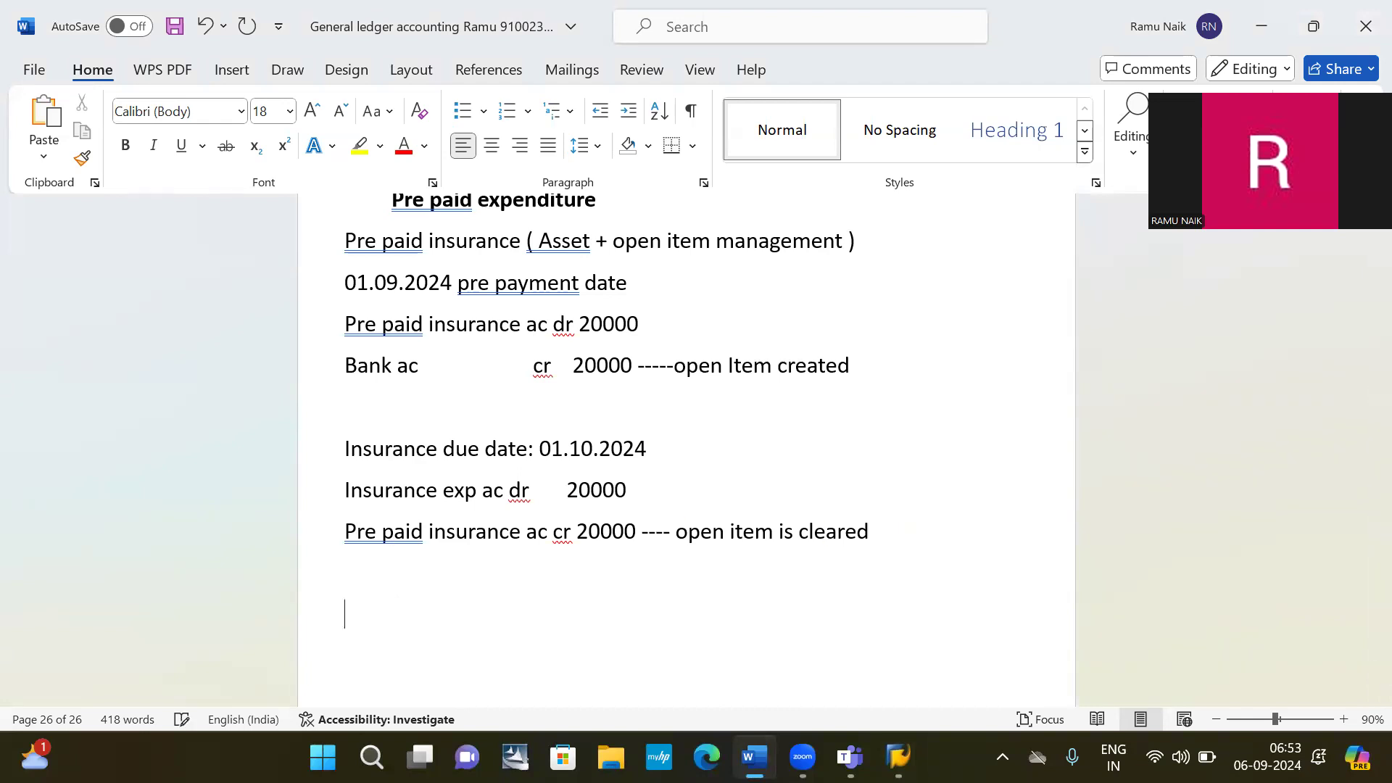
pyautogui.press('BackSpace')
pyautogui.write('To selectee')
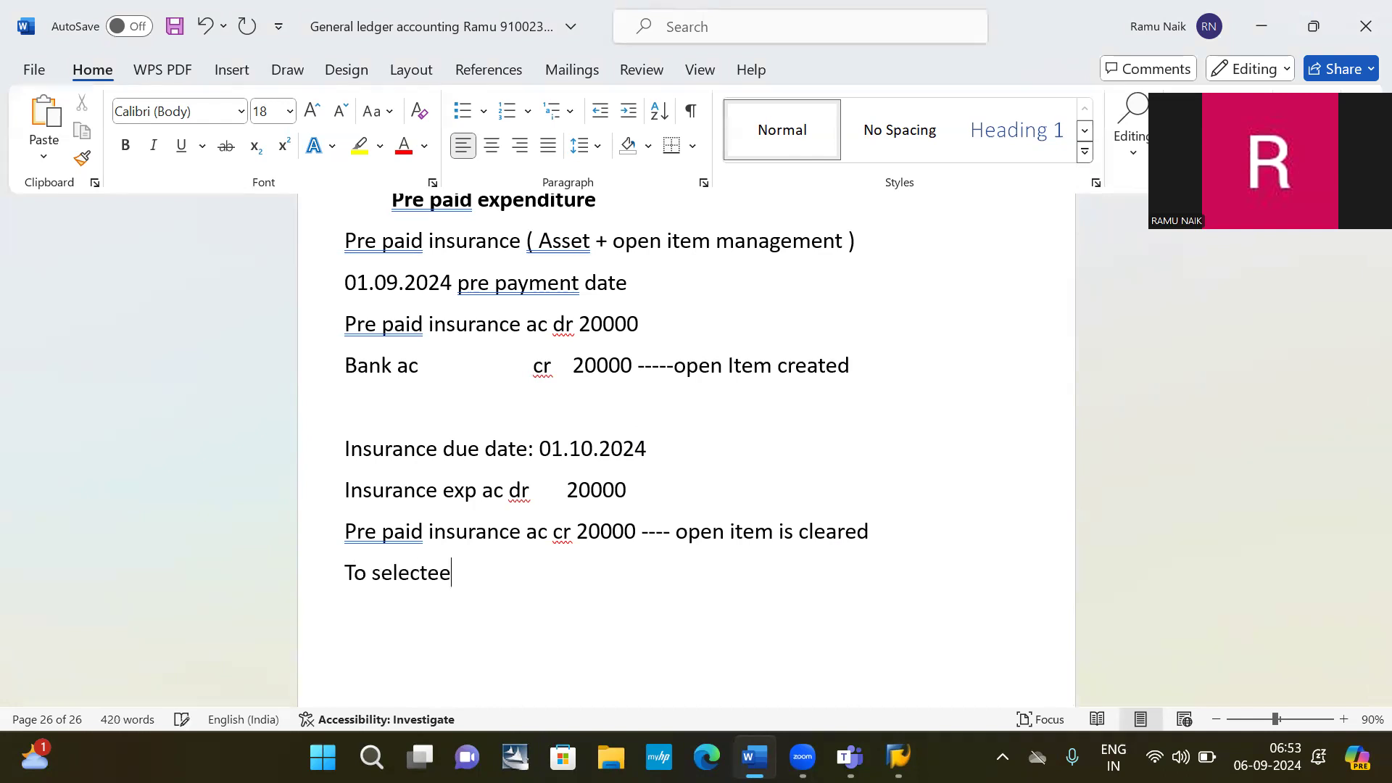
pyautogui.press('BackSpace')
pyautogui.write('d')
pyautogui.press('BackSpace')
pyautogui.press('BackSpace')
pyautogui.press('BackSpace')
pyautogui.press('BackSpace')
pyautogui.write('and clear the ')
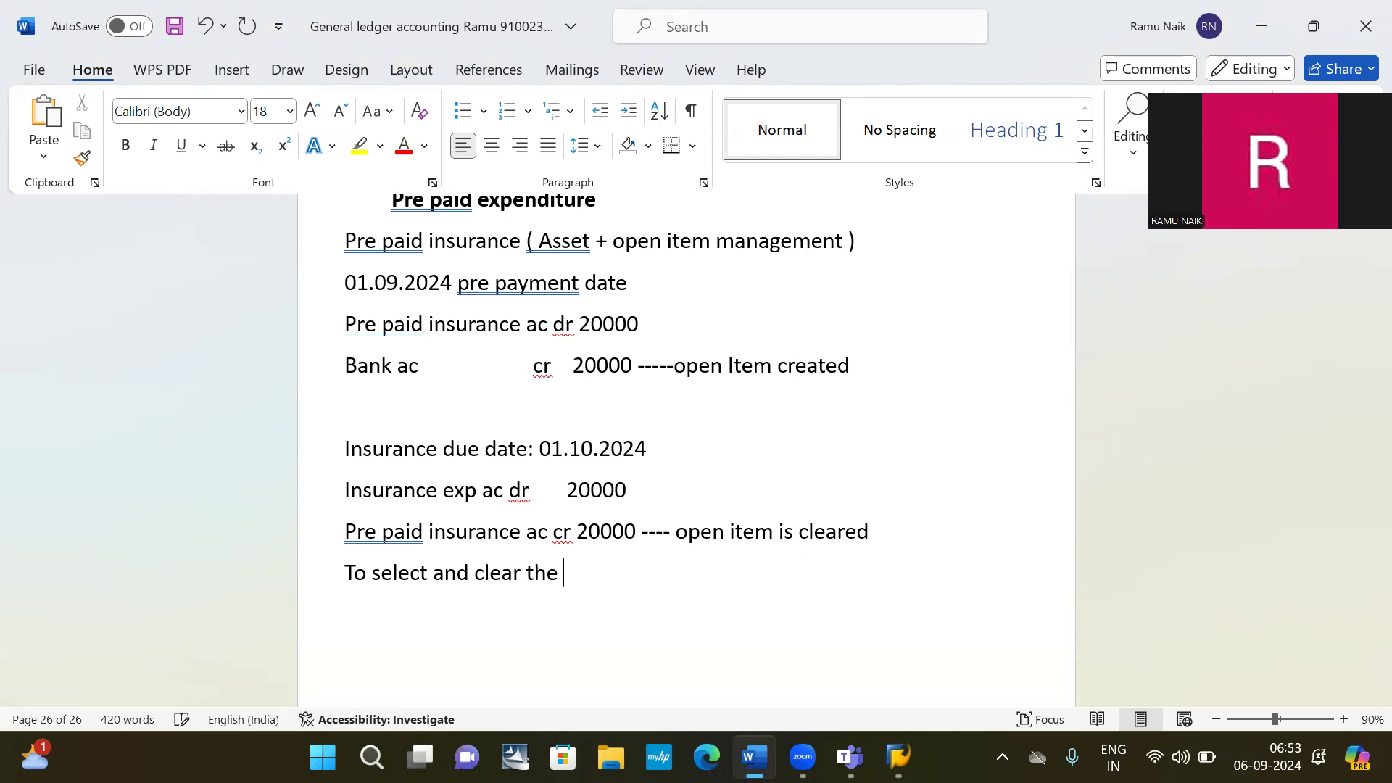
pyautogui.write('open item: F-')
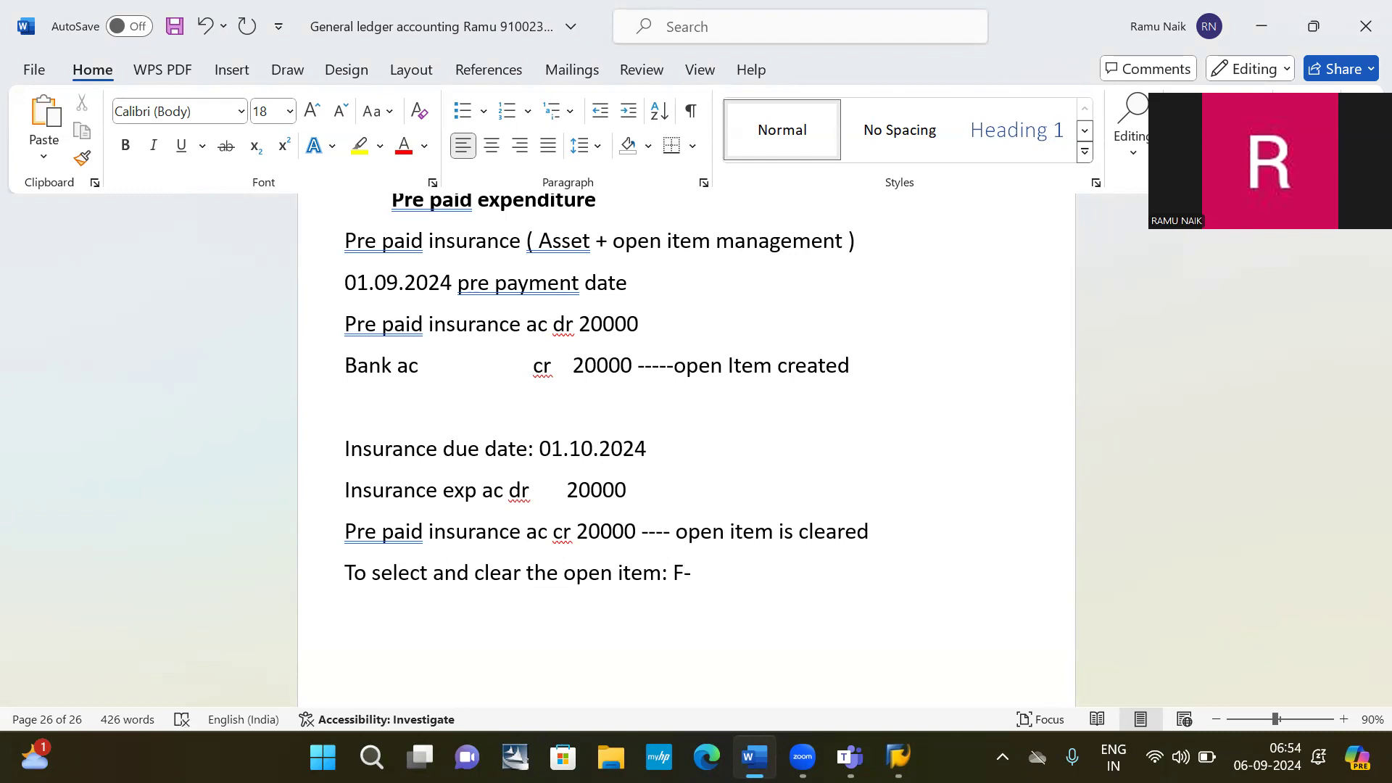
pyautogui.write('03')
pyautogui.hotkey('shift', 'Left')
pyautogui.hotkey('shift', 'Left')
pyautogui.hotkey('shift', 'Left')
pyautogui.hotkey('shift', 'Left')
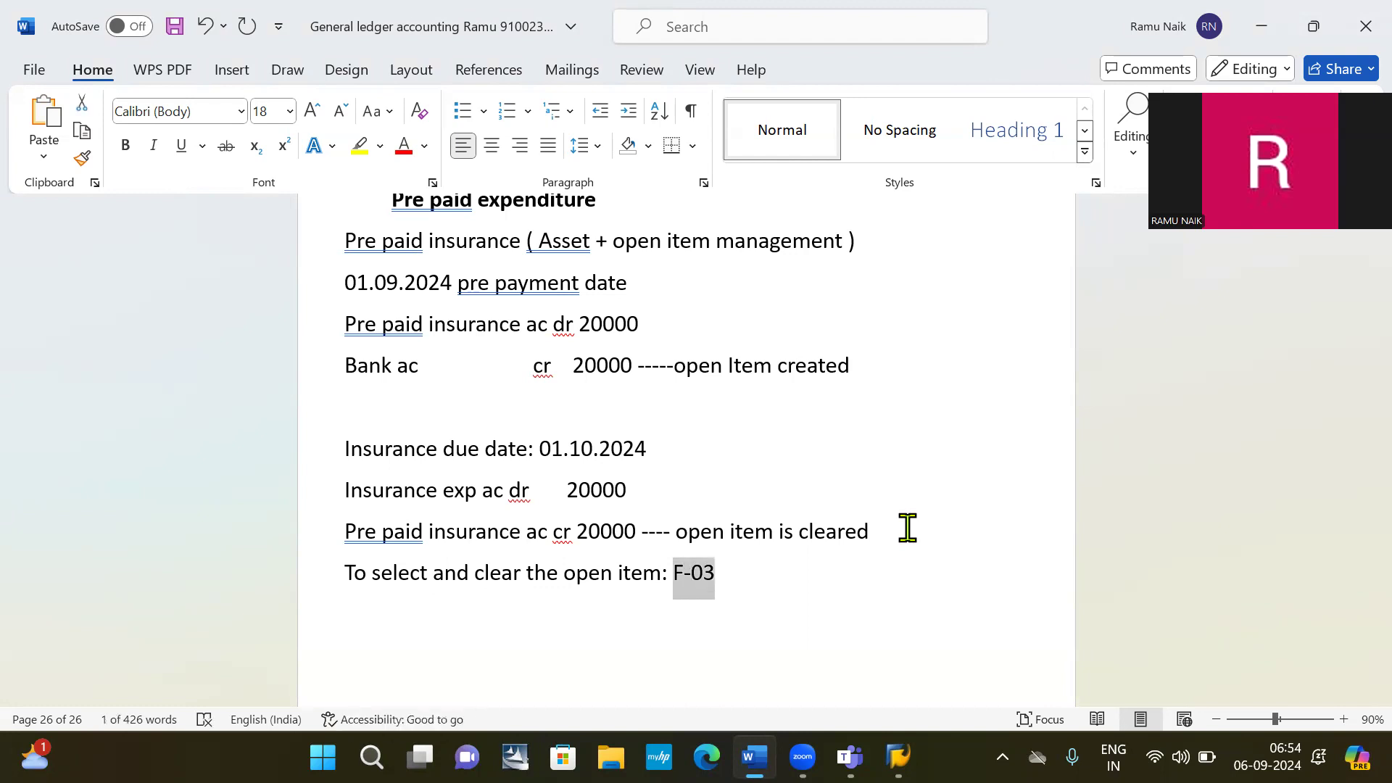
pyautogui.click(908, 528)
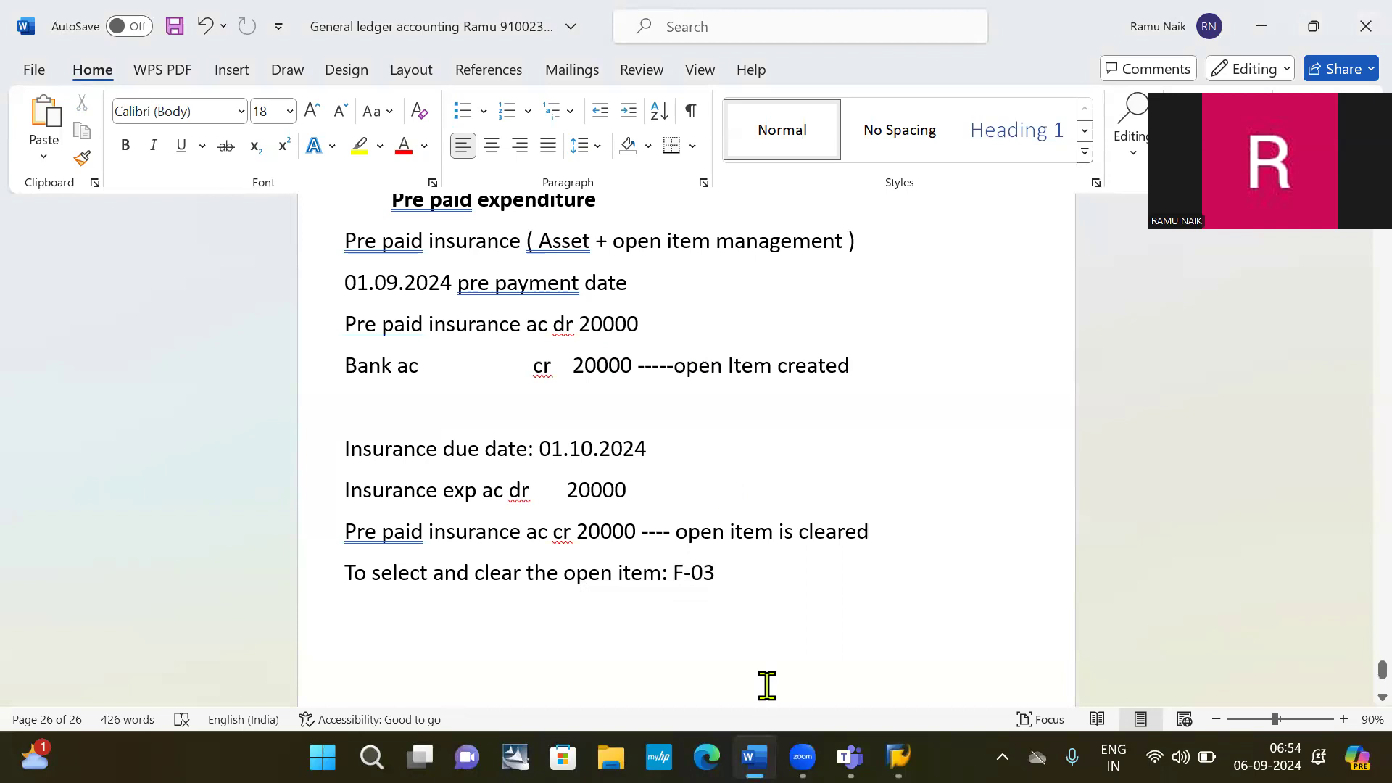
pyautogui.scroll(5, 735, 568)
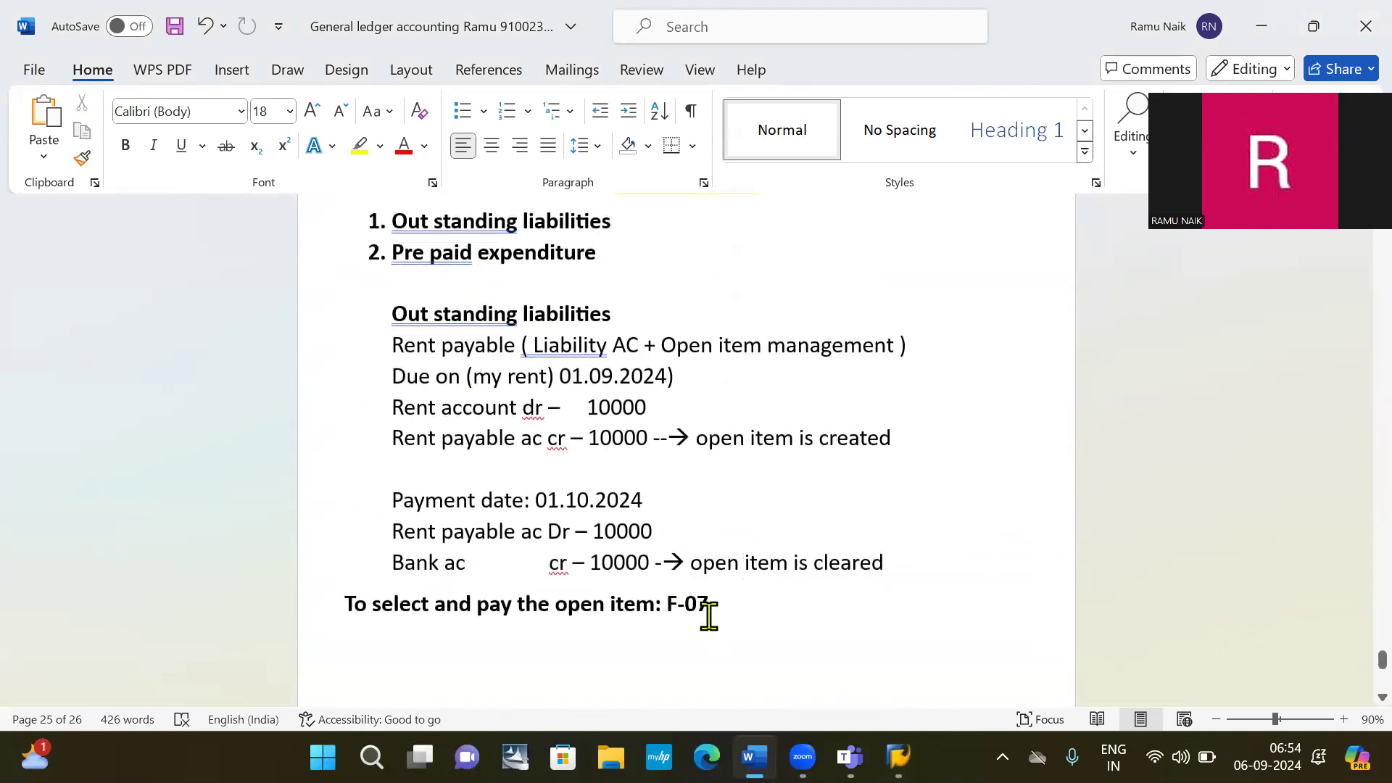
pyautogui.scroll(-2, 708, 616)
# Back in SAP, launch the Clear G/L Account transaction with /NF-03.
pyautogui.hotkey('alt', 'Tab')
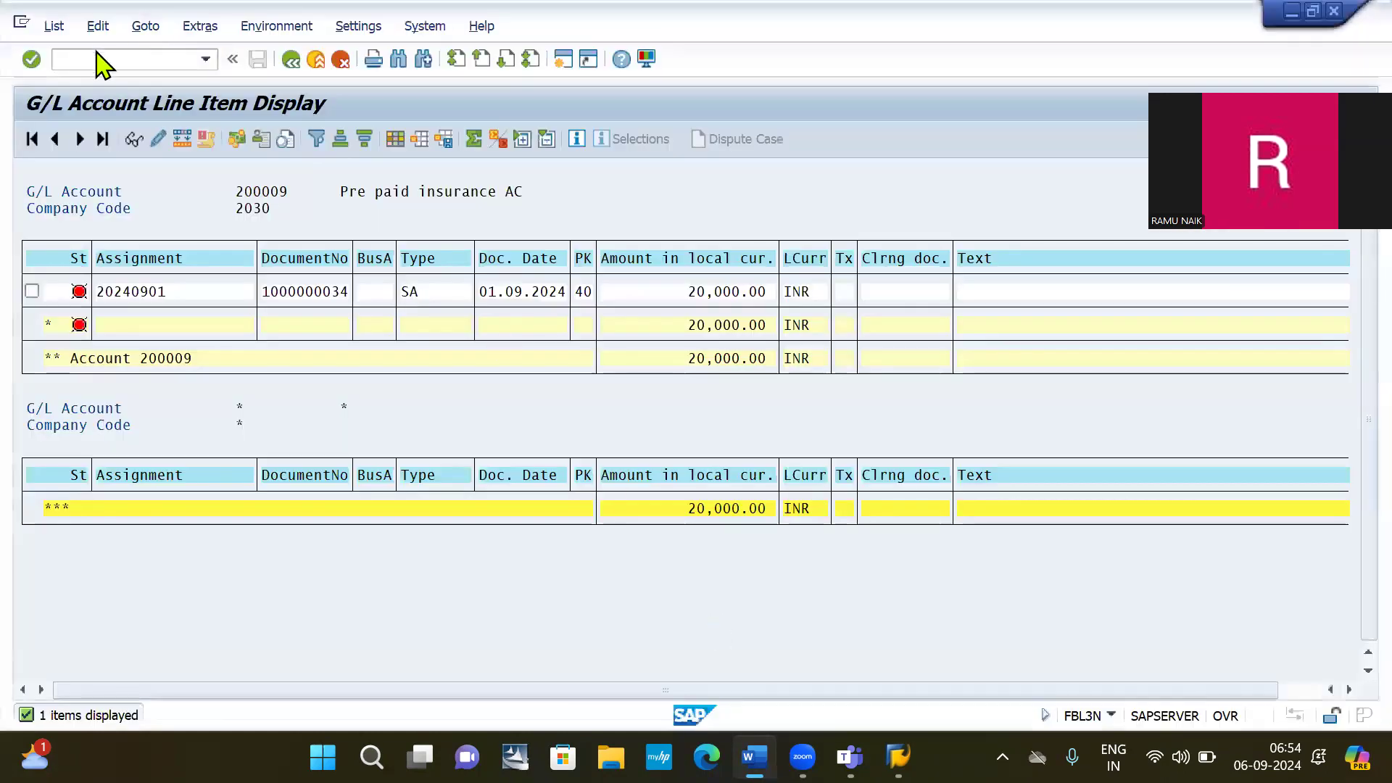
pyautogui.click(99, 59)
pyautogui.write('/')
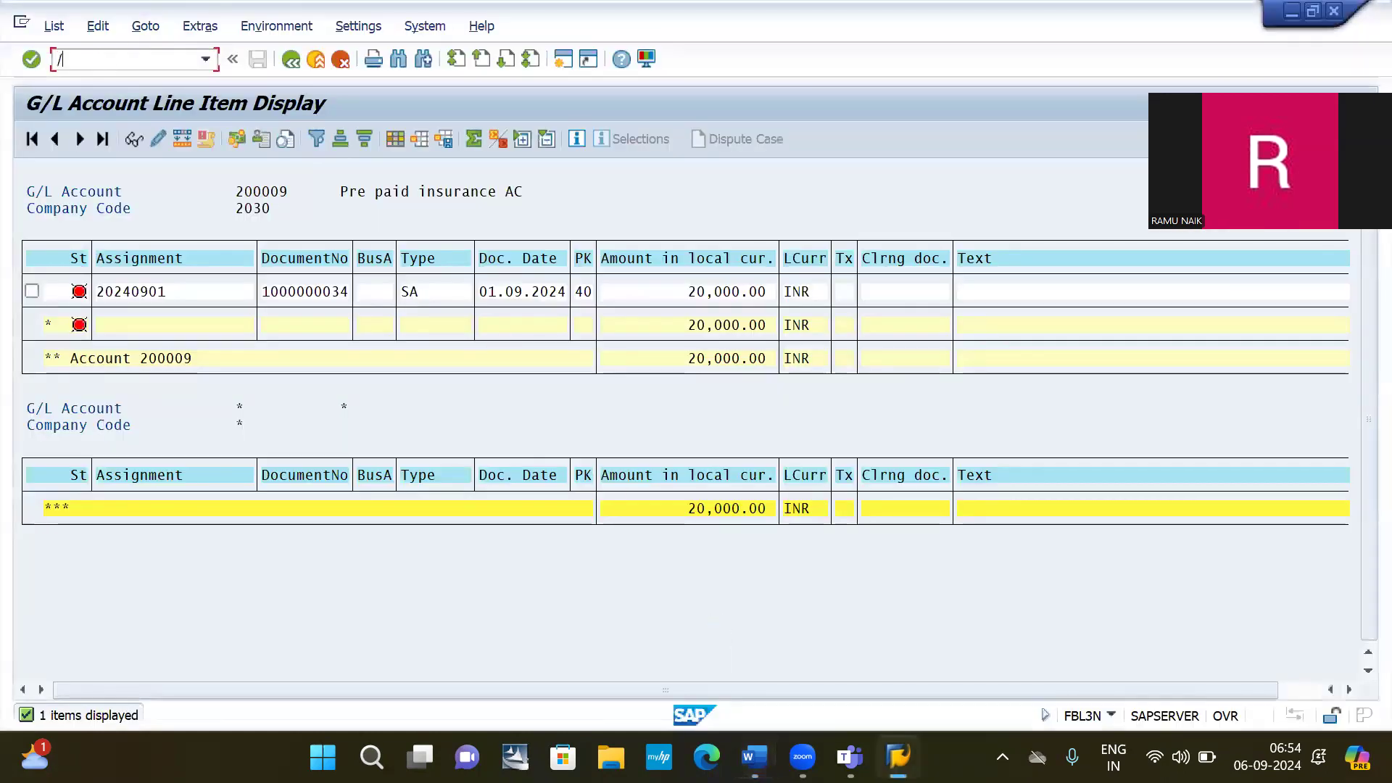
pyautogui.write('NF-03')
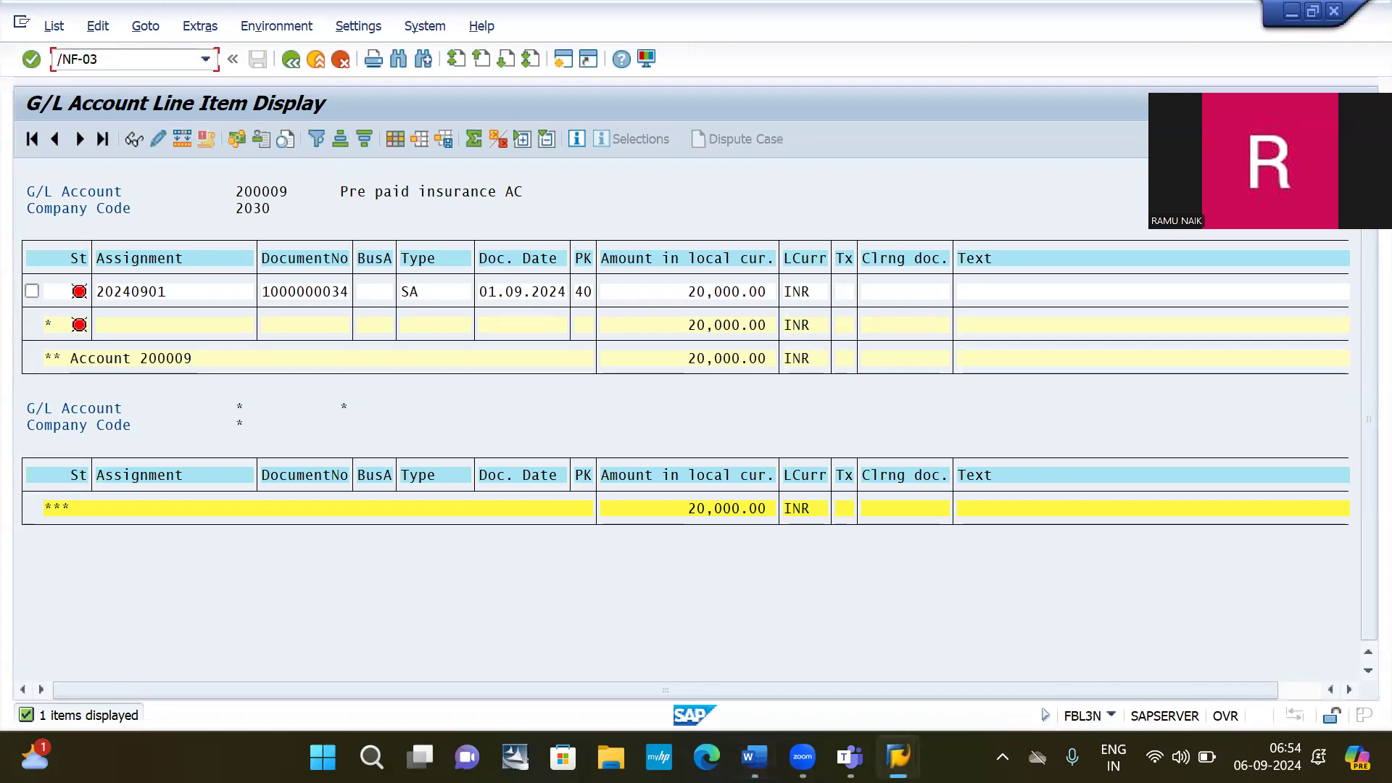
pyautogui.press('Return')
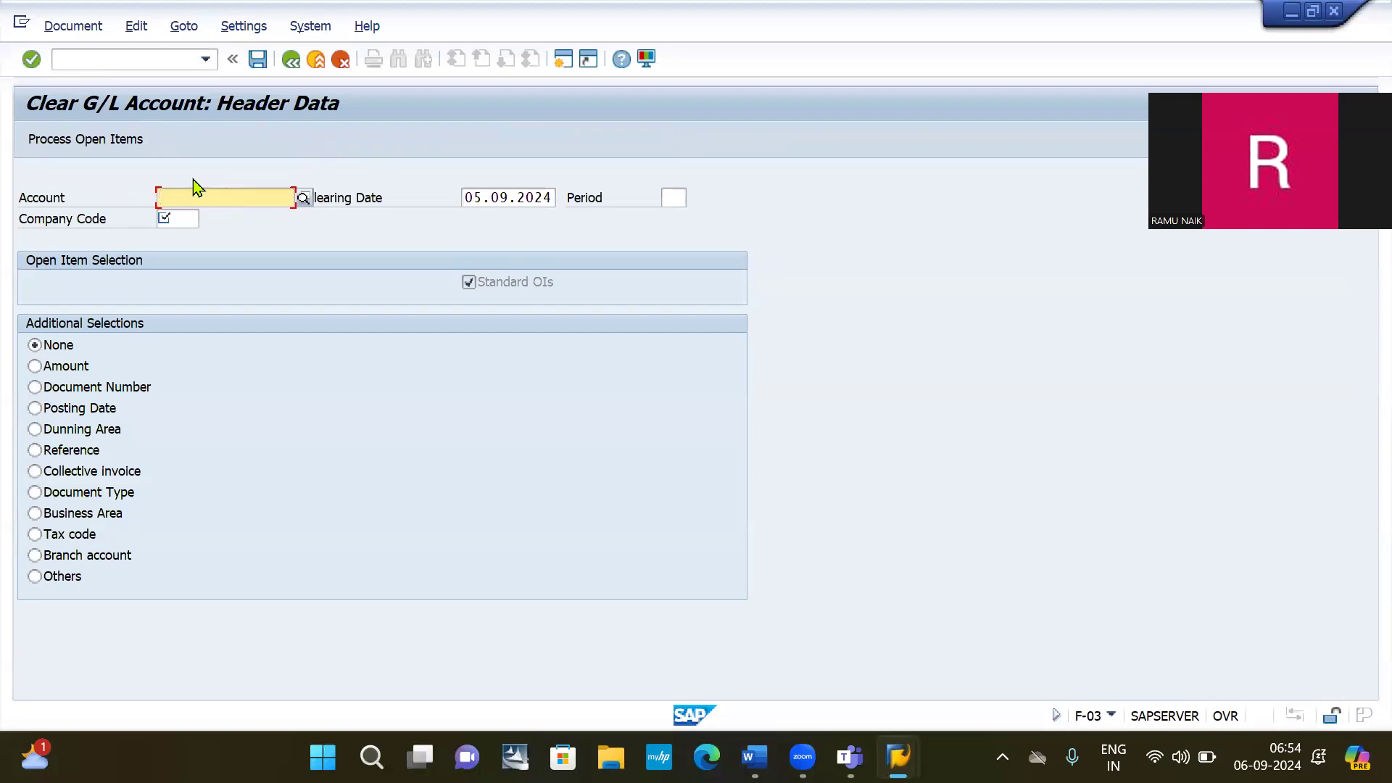
# Fill in account 200009 and company code 2030, then process the open items.
pyautogui.click(198, 190)
pyautogui.press('Down')
pyautogui.press('Down')
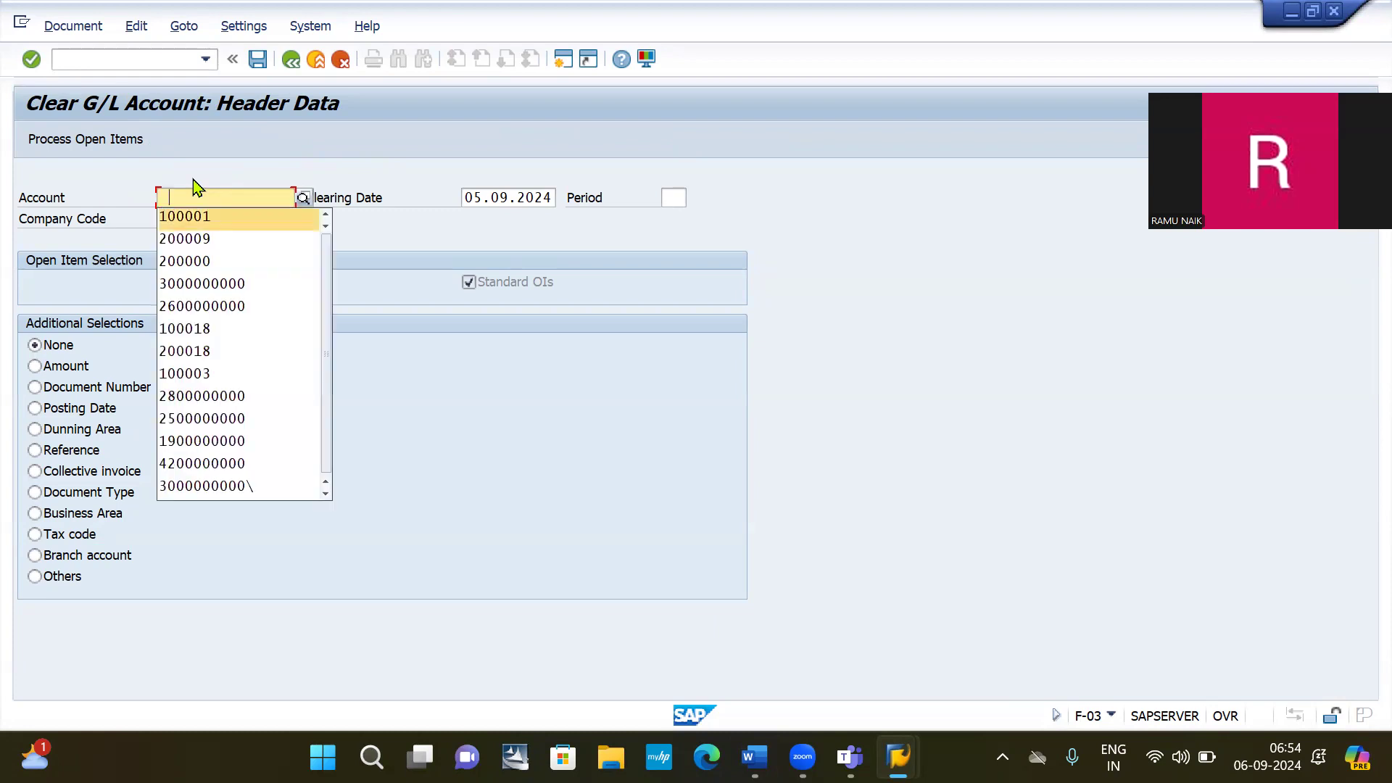
pyautogui.press('Return')
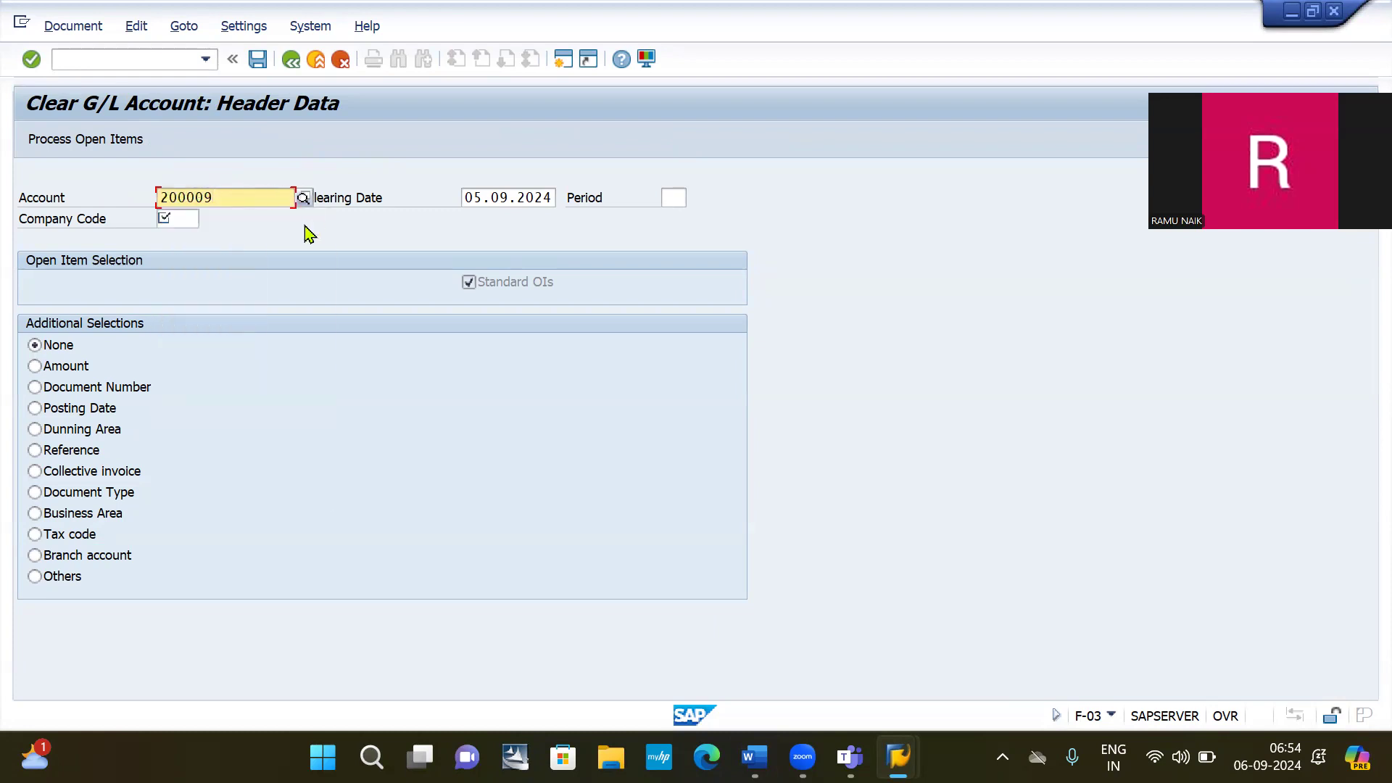
pyautogui.click(174, 219)
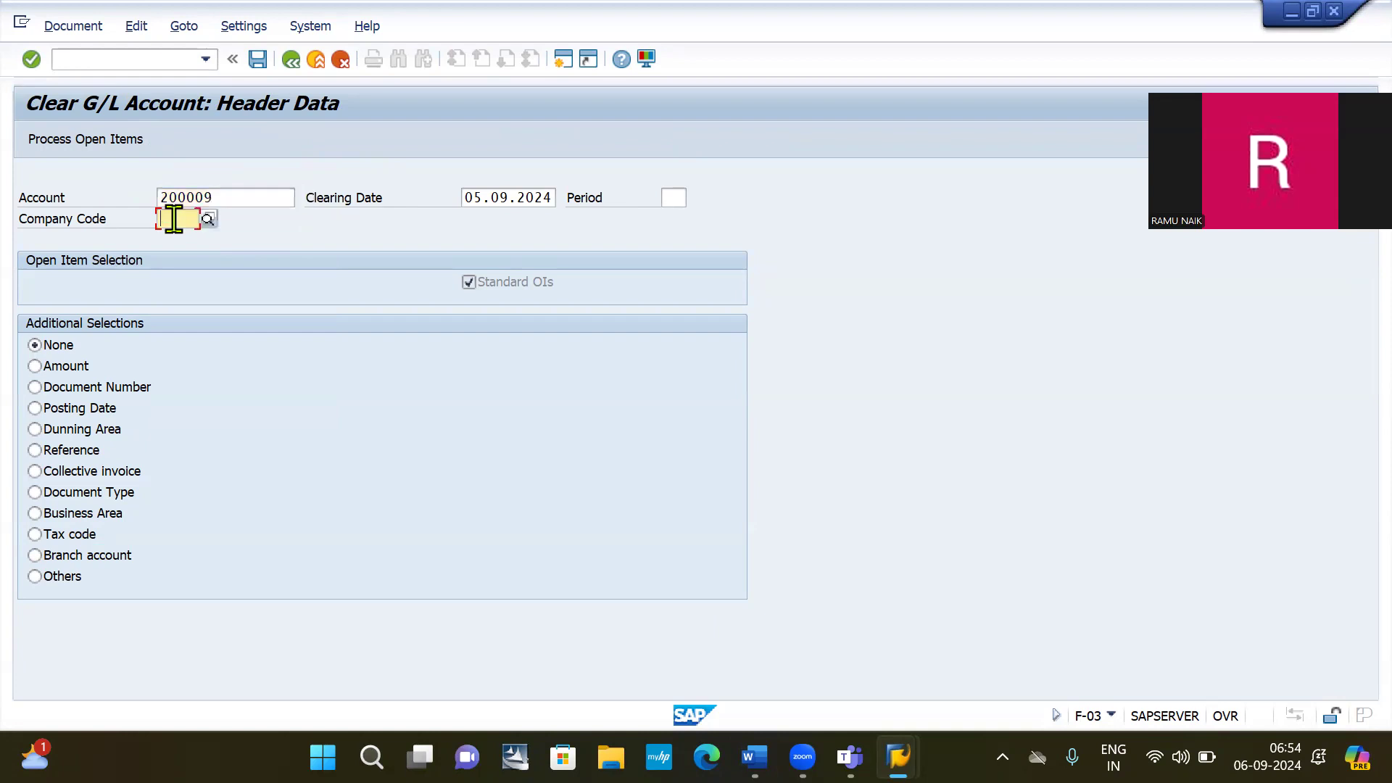
pyautogui.click(183, 240)
pyautogui.click(58, 141)
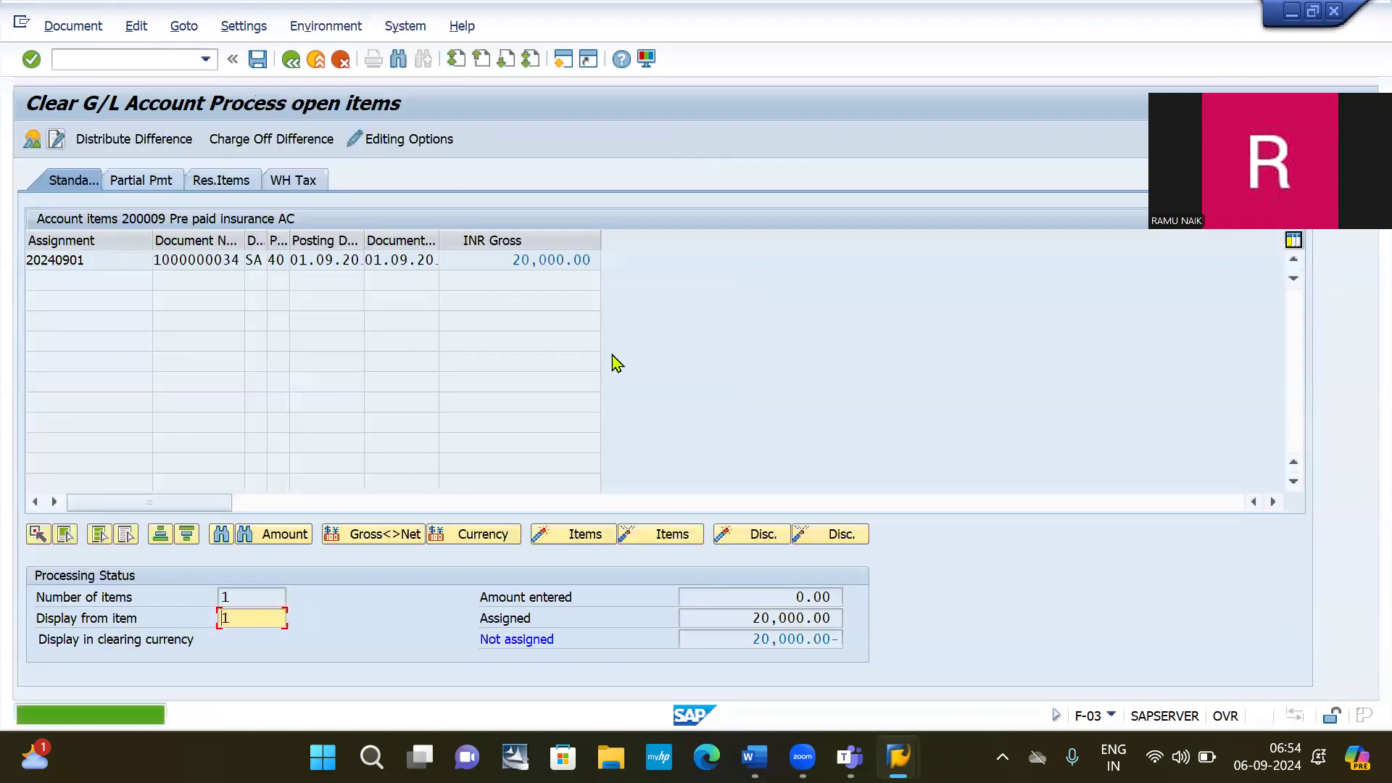
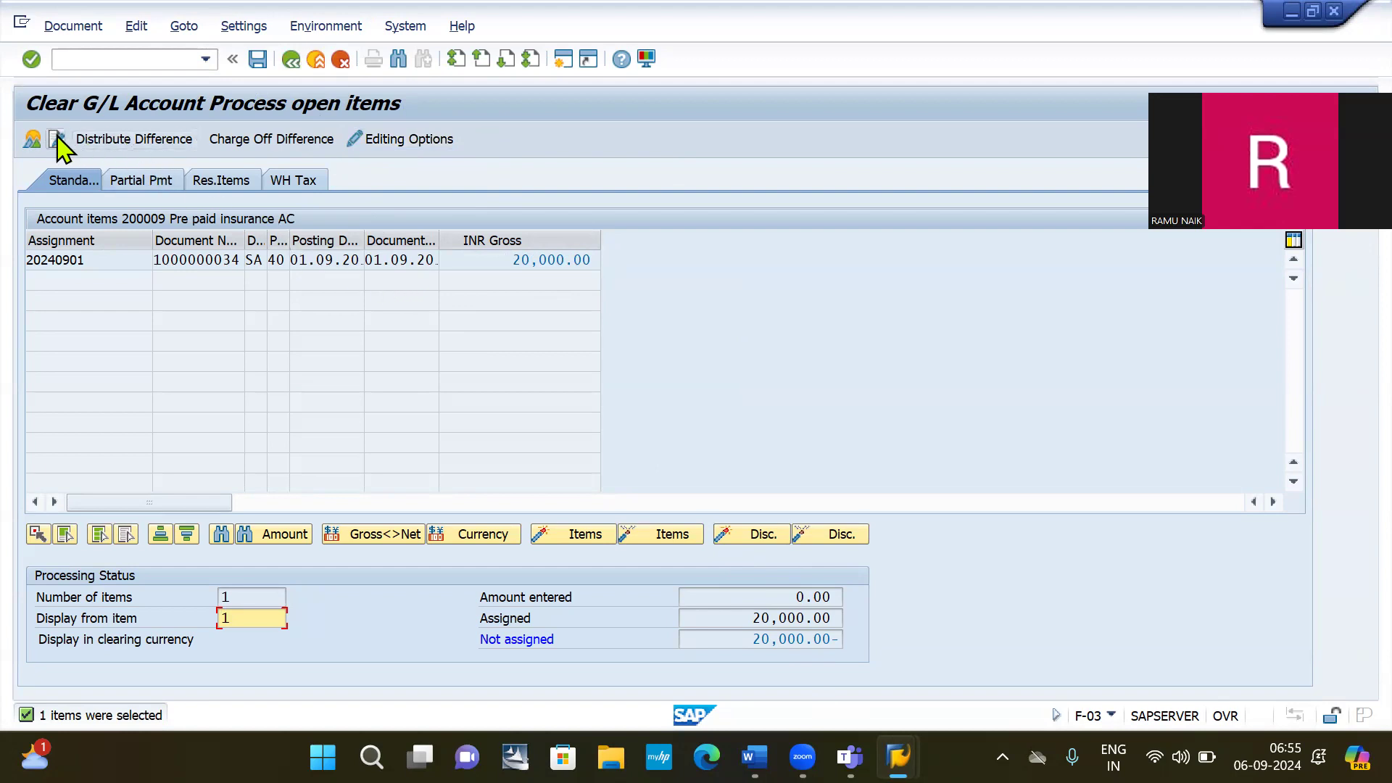
# Check the document overview, then relaunch the Clear G/L Account transaction (F-03) from command history.
pyautogui.click(33, 140)
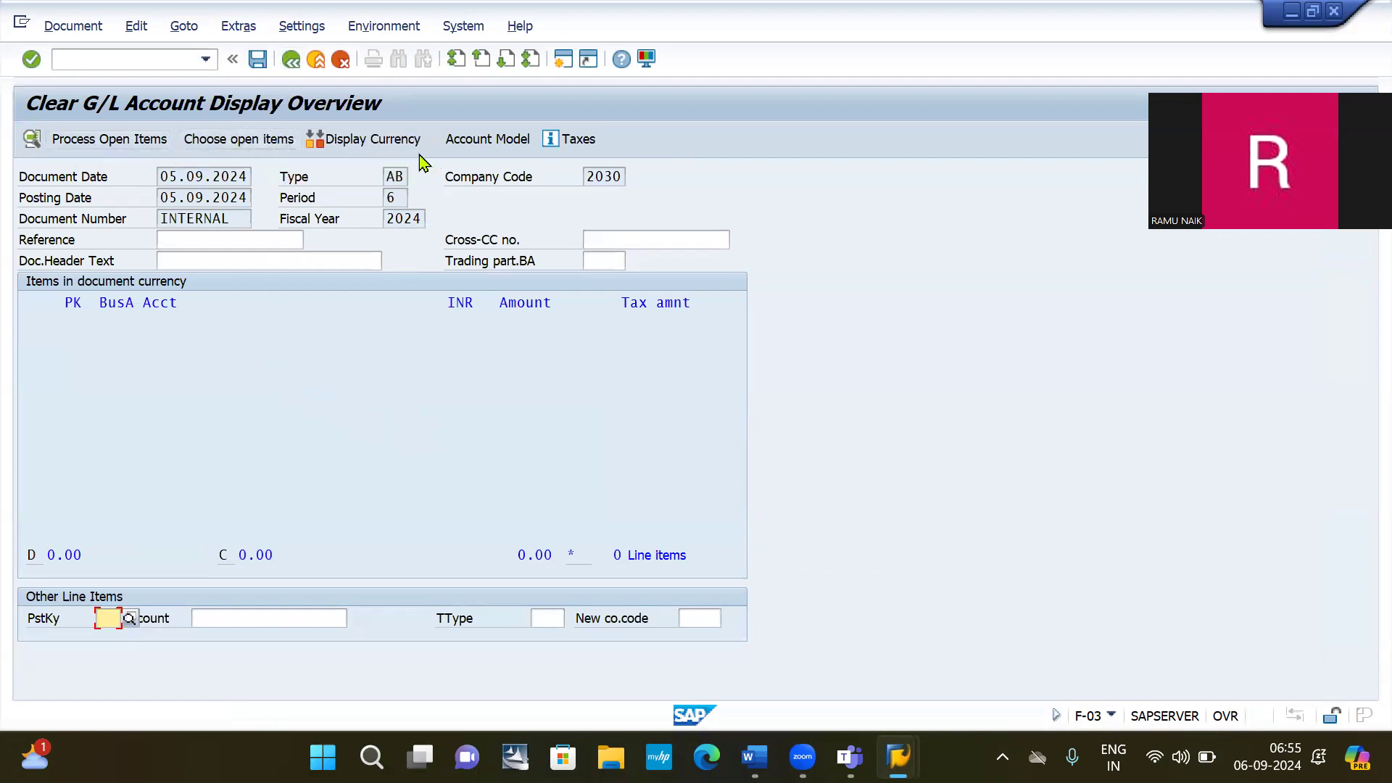
pyautogui.click(108, 140)
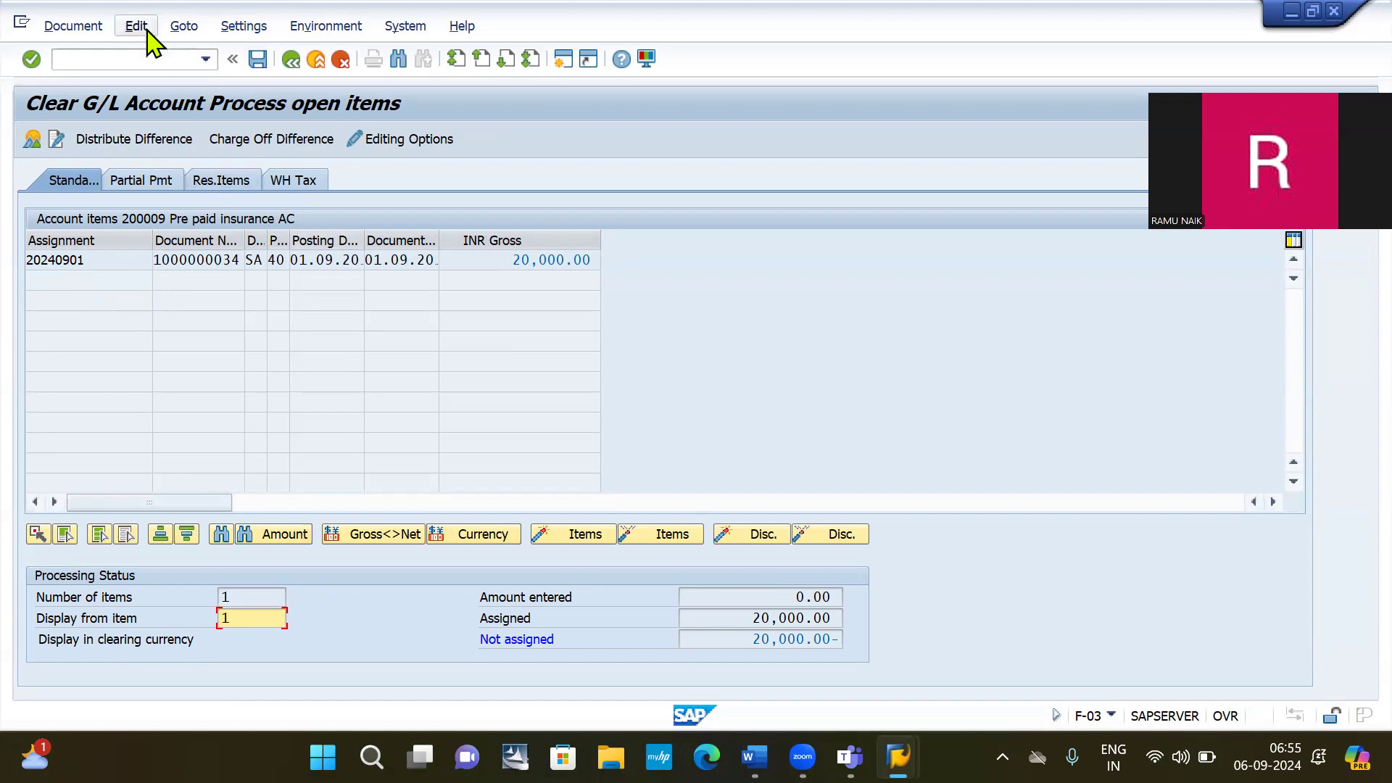
pyautogui.click(139, 58)
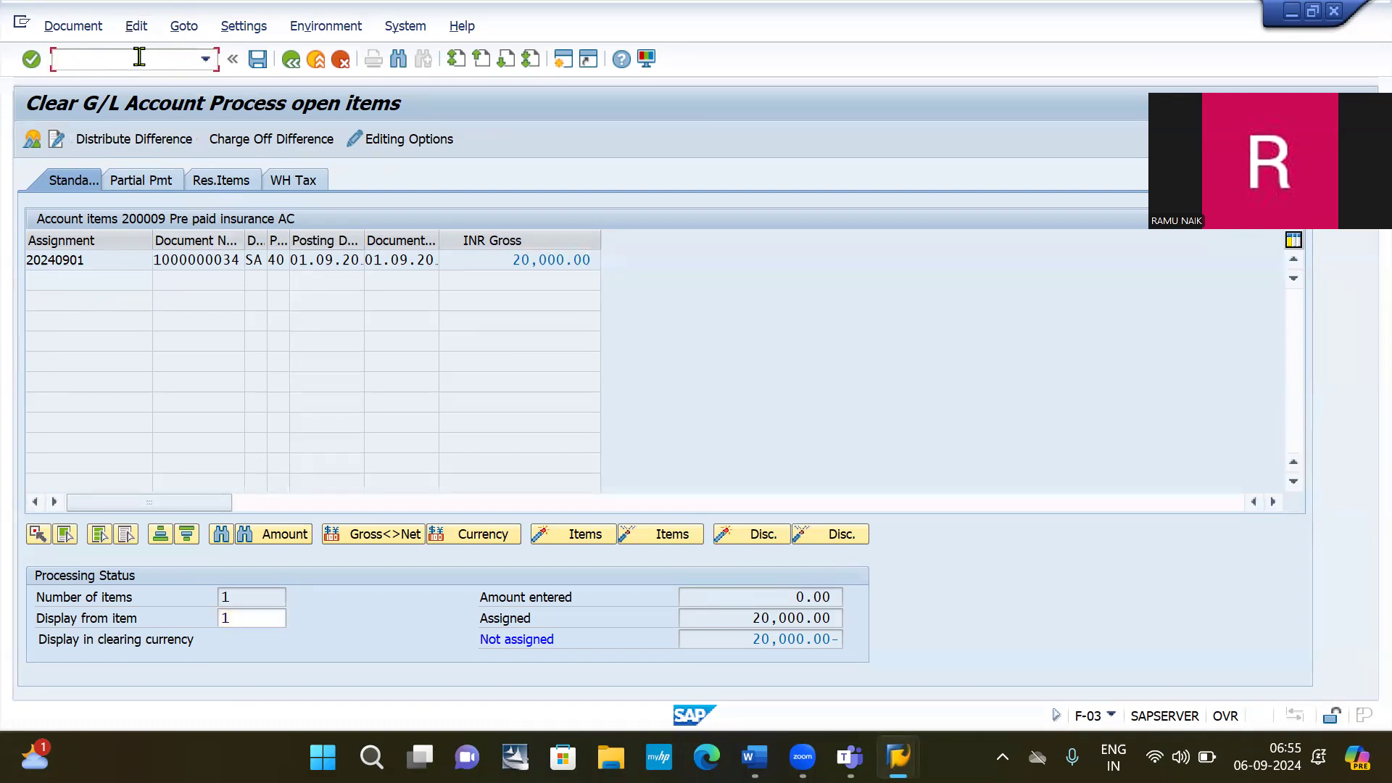
pyautogui.write('/')
pyautogui.press('Down')
pyautogui.press('Return')
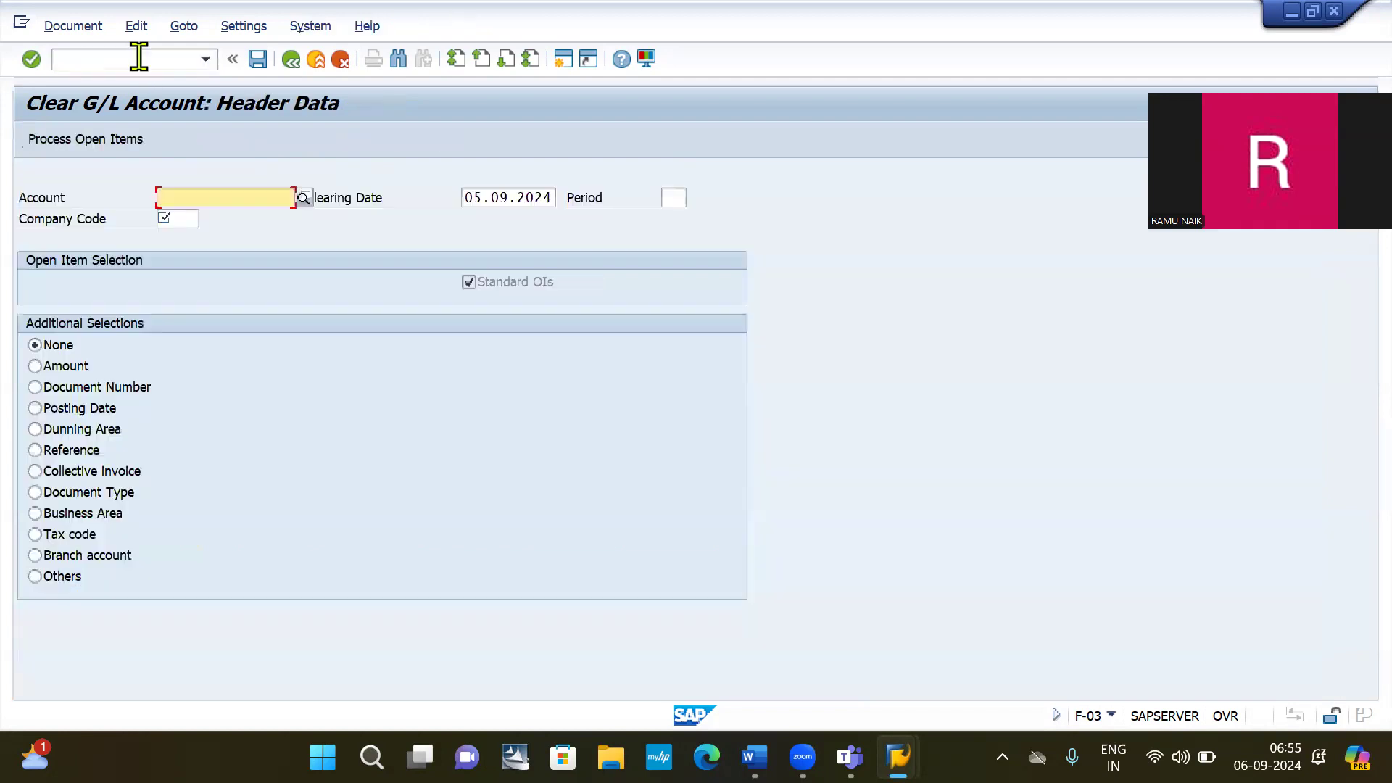
# Pick account 200009 and company code 2030 from history, process open items, and show the document overview.
pyautogui.click(209, 196)
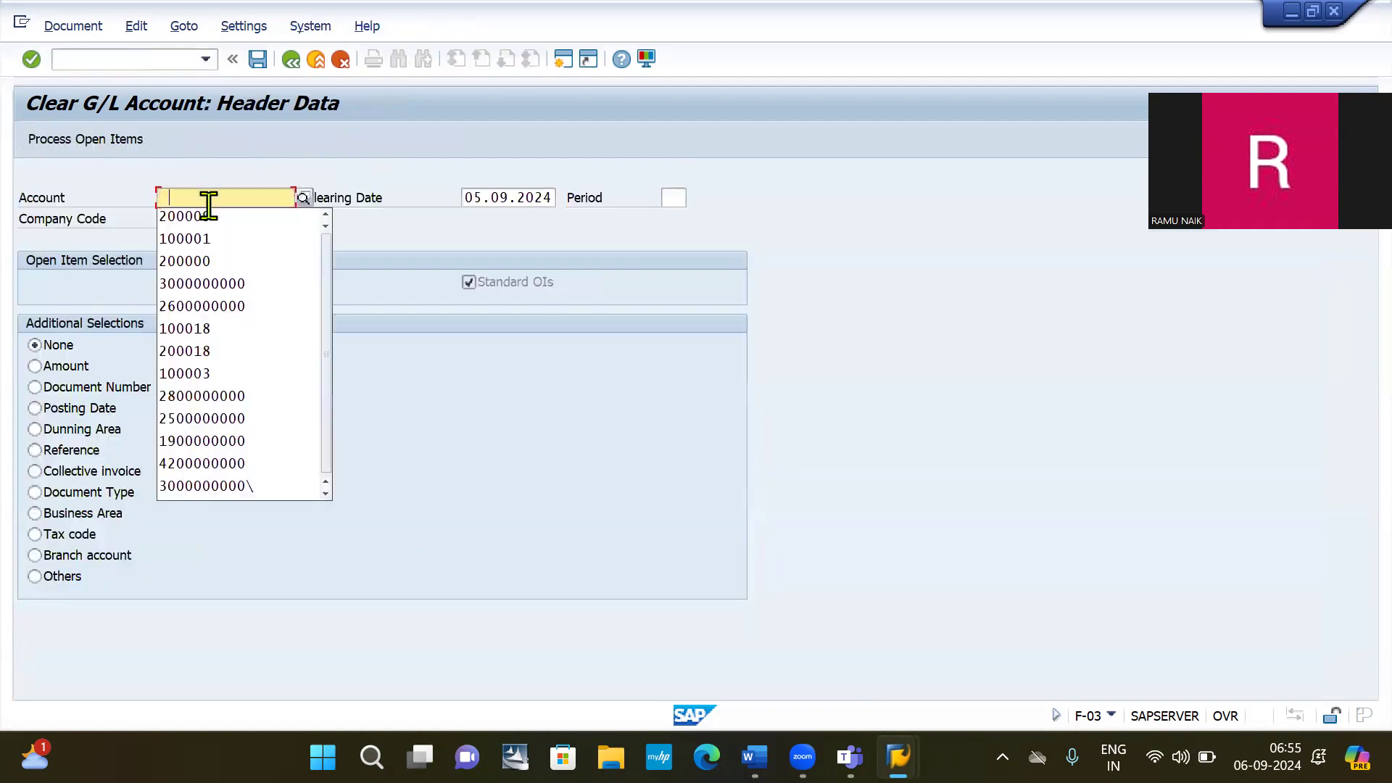
pyautogui.click(211, 215)
pyautogui.click(182, 216)
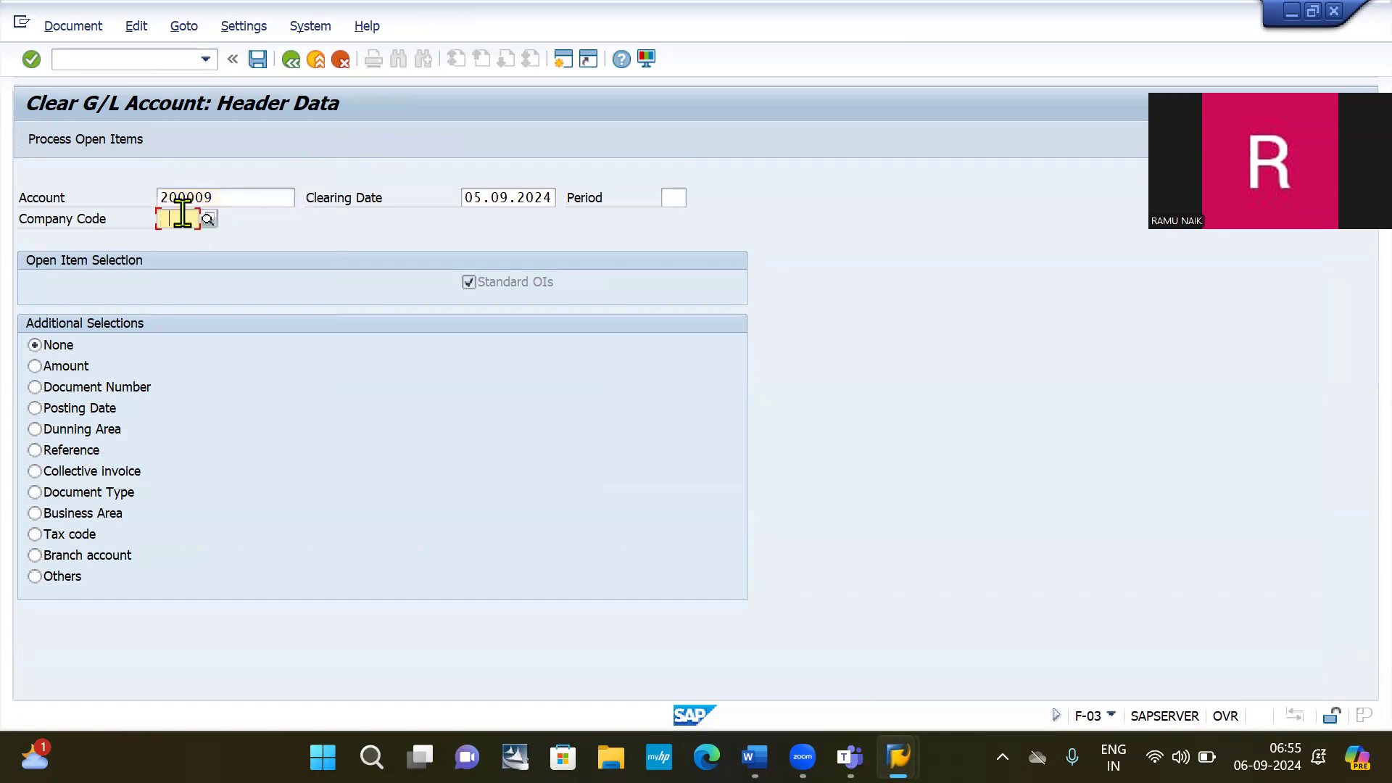
pyautogui.click(177, 239)
pyautogui.click(93, 145)
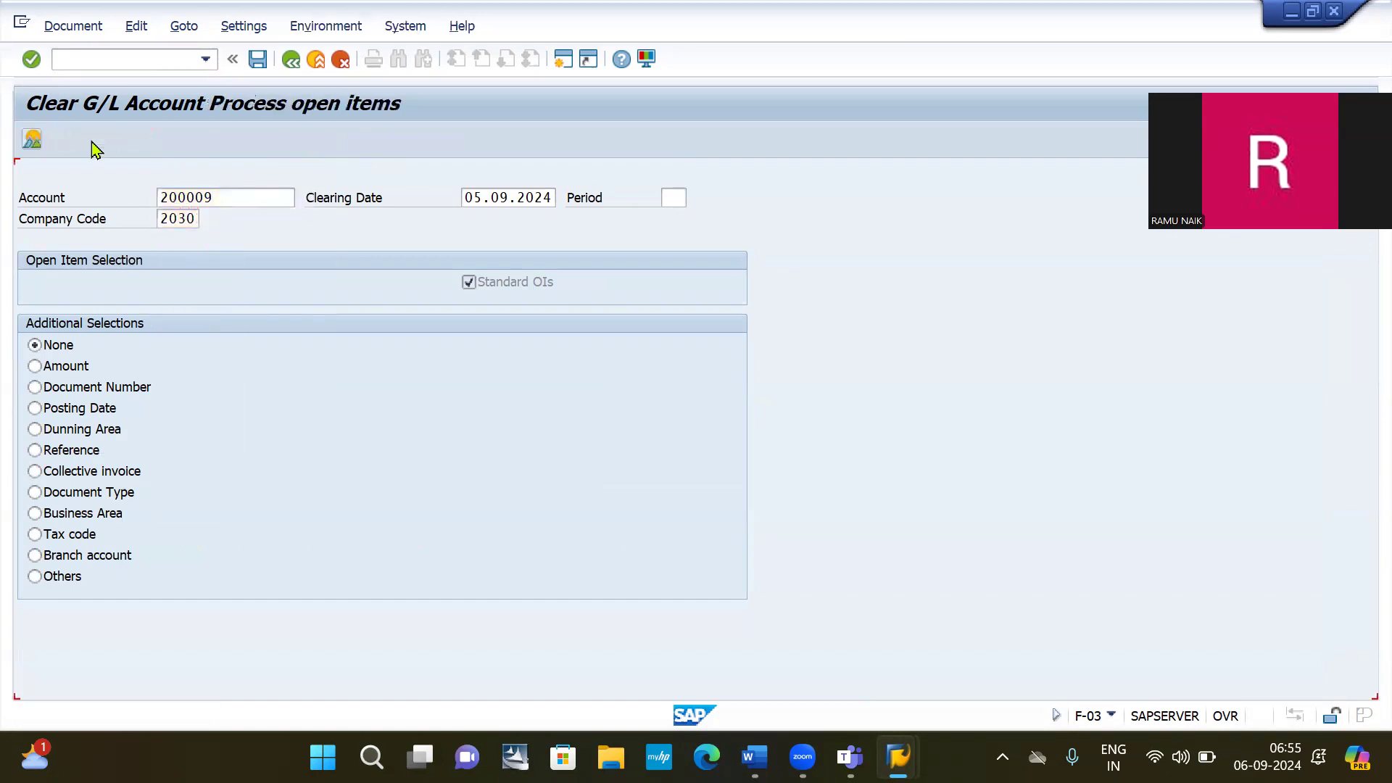
pyautogui.click(31, 140)
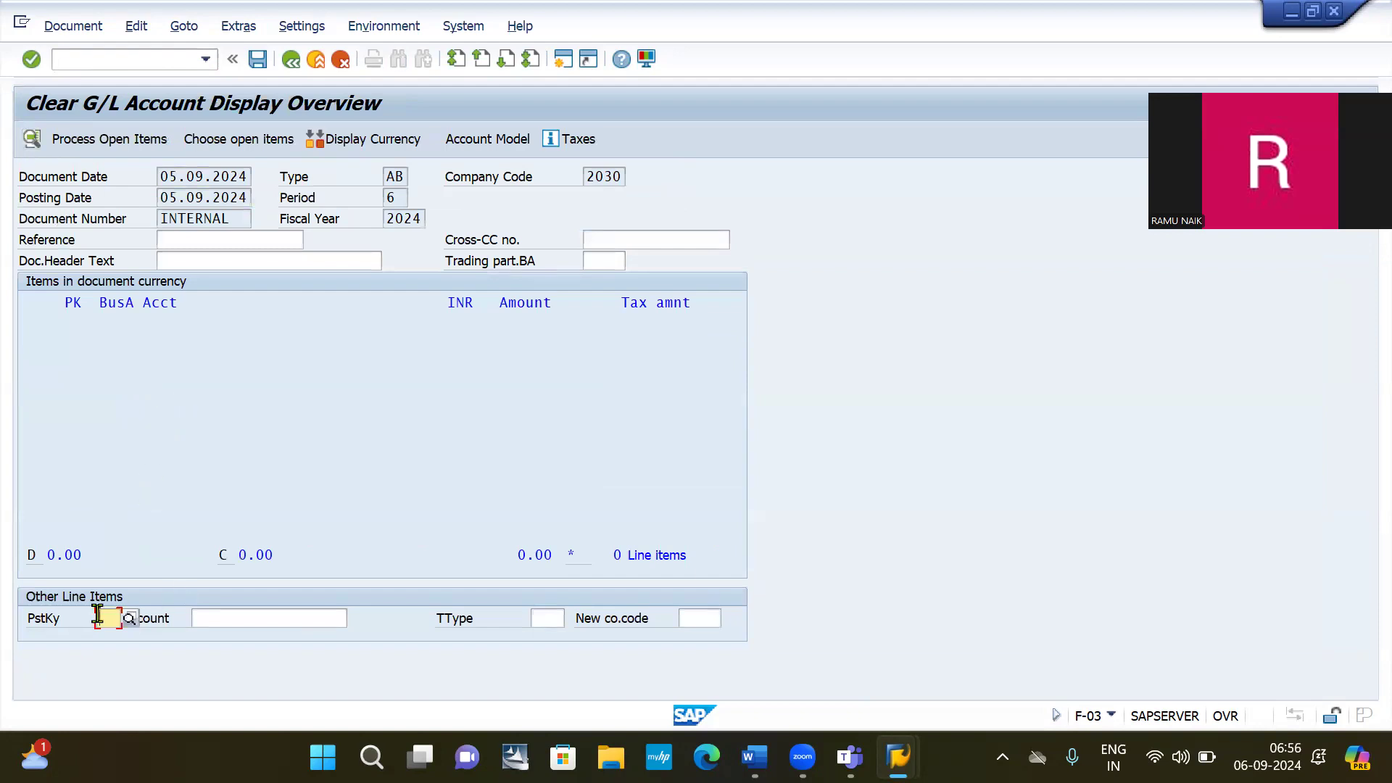
# Add a posting-key 40 debit line for insurance expense account 400002, found by description search.
pyautogui.click(98, 616)
pyautogui.write('40')
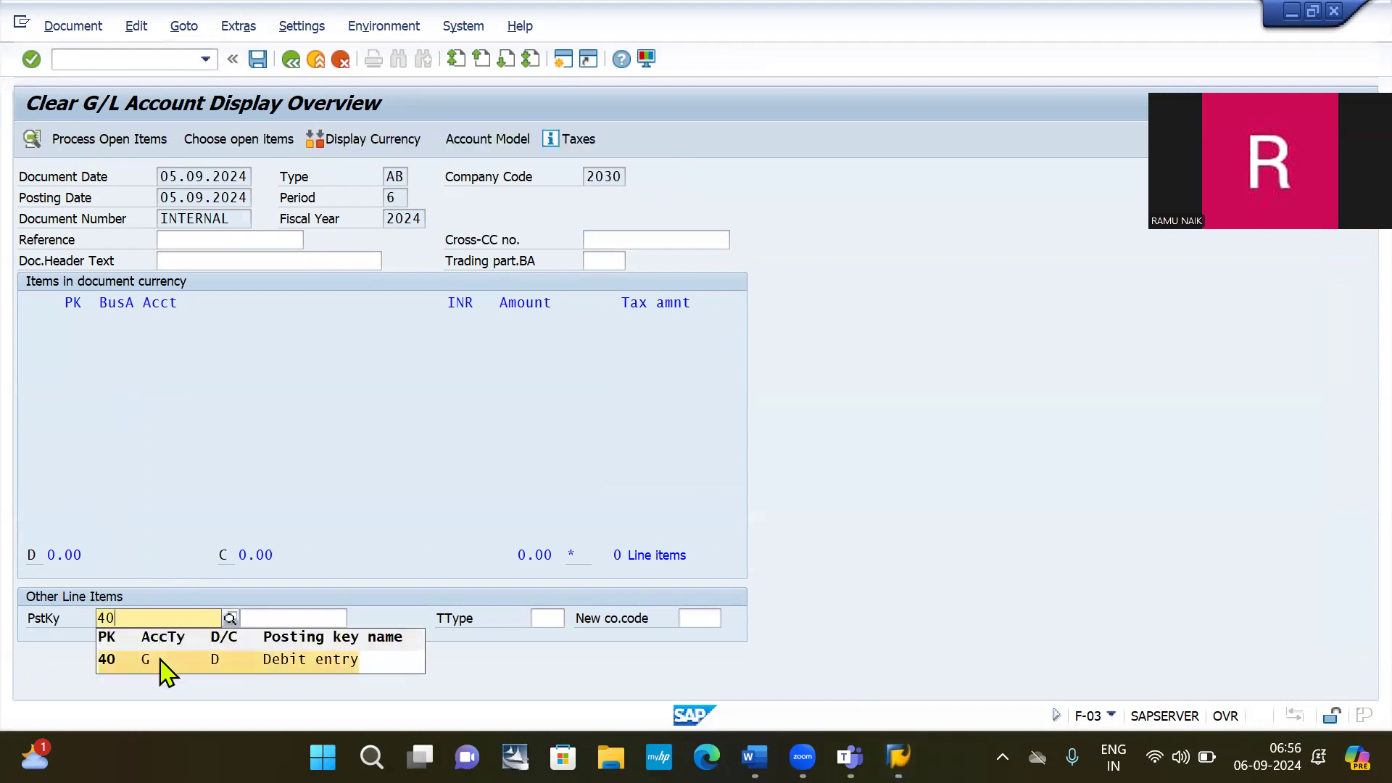
pyautogui.click(160, 659)
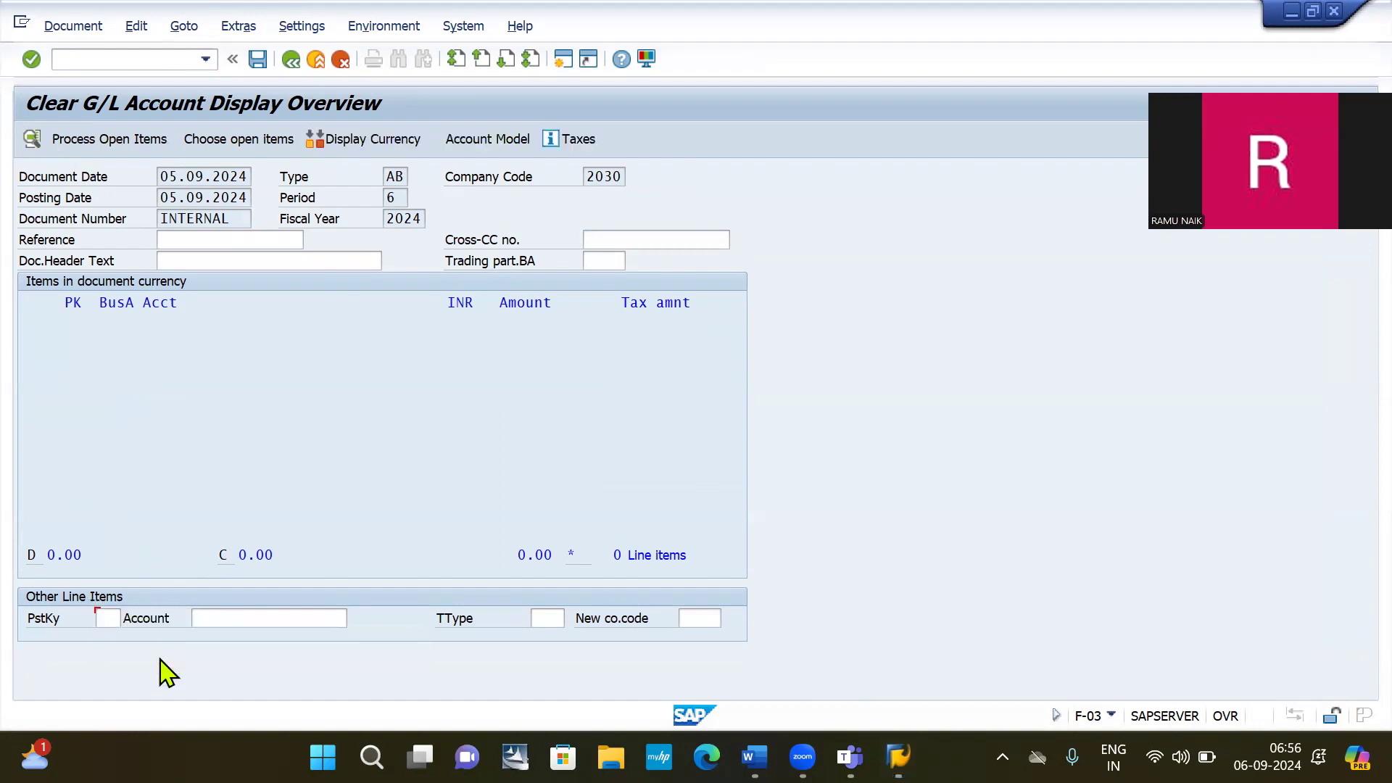
pyautogui.click(276, 619)
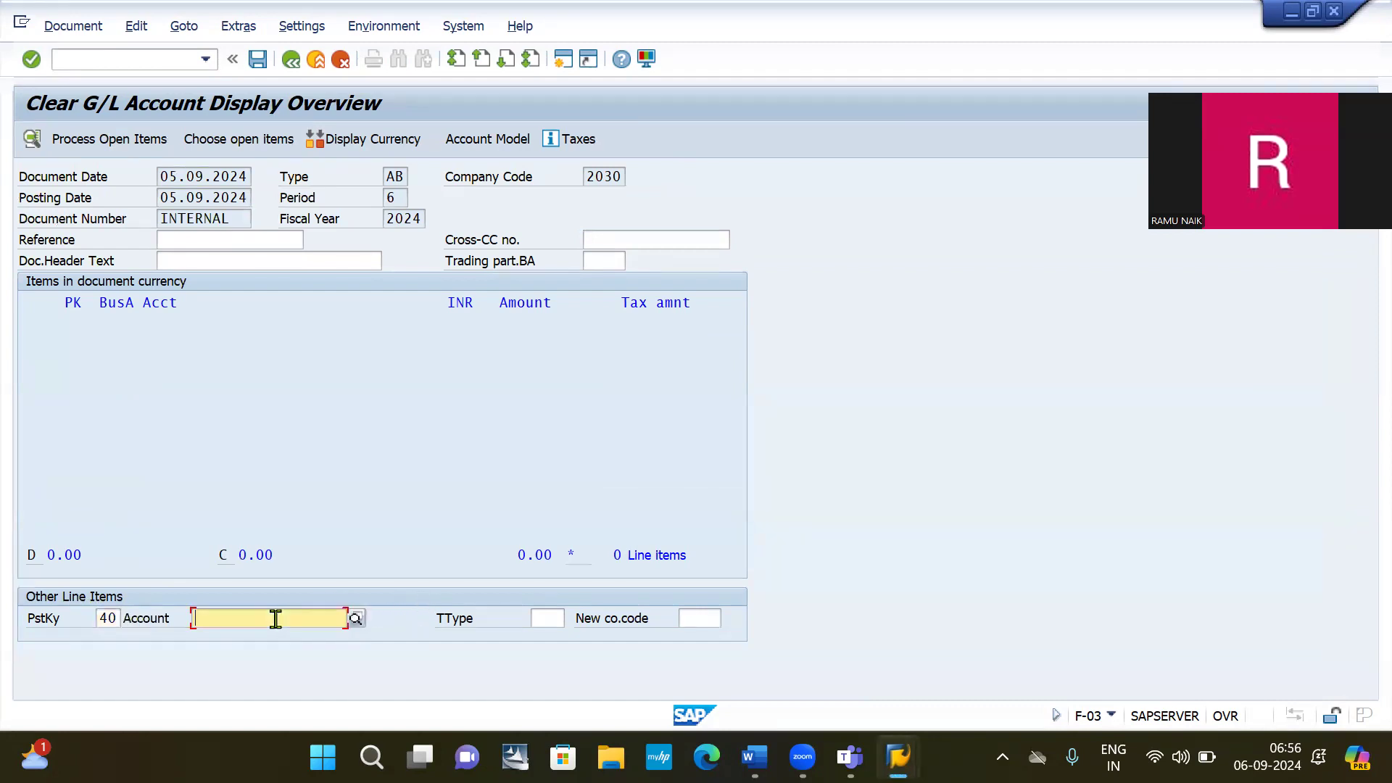
pyautogui.click(357, 618)
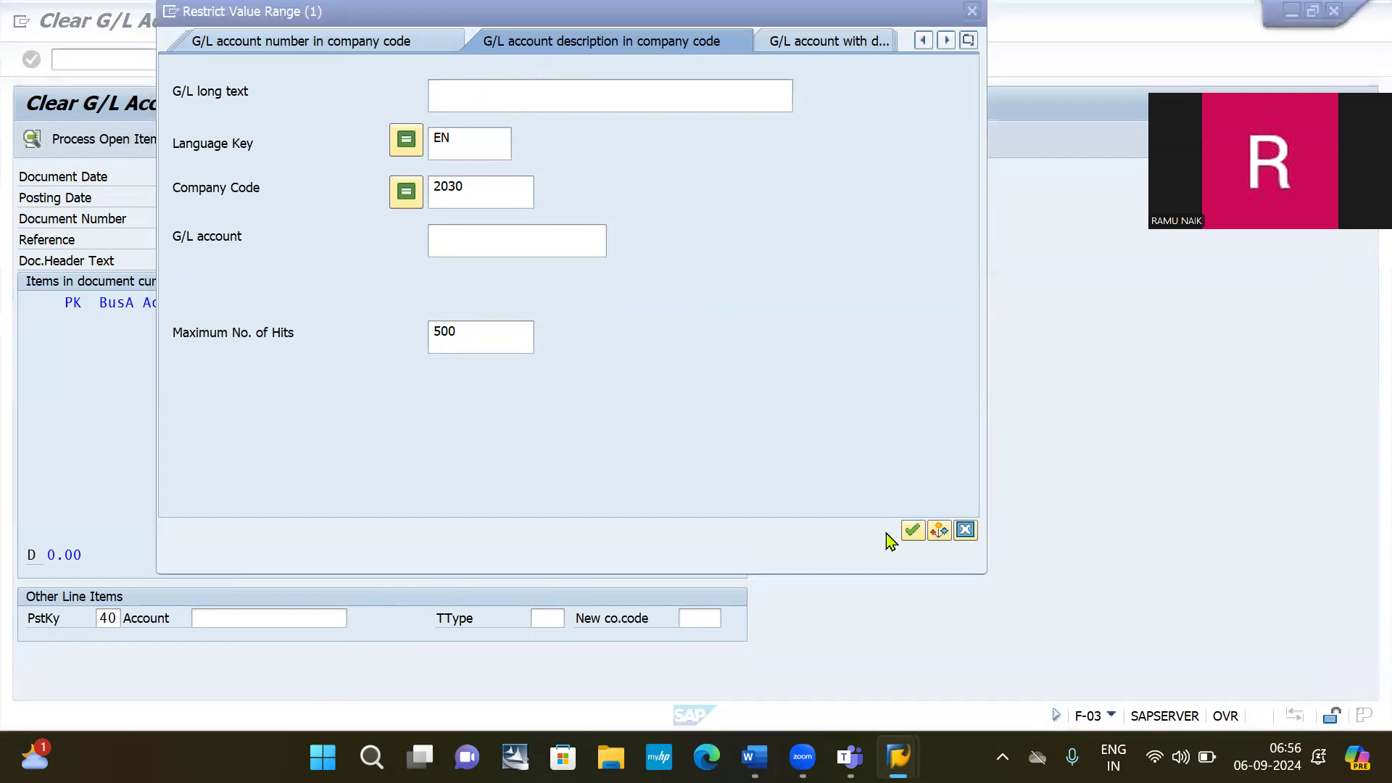
pyautogui.click(913, 533)
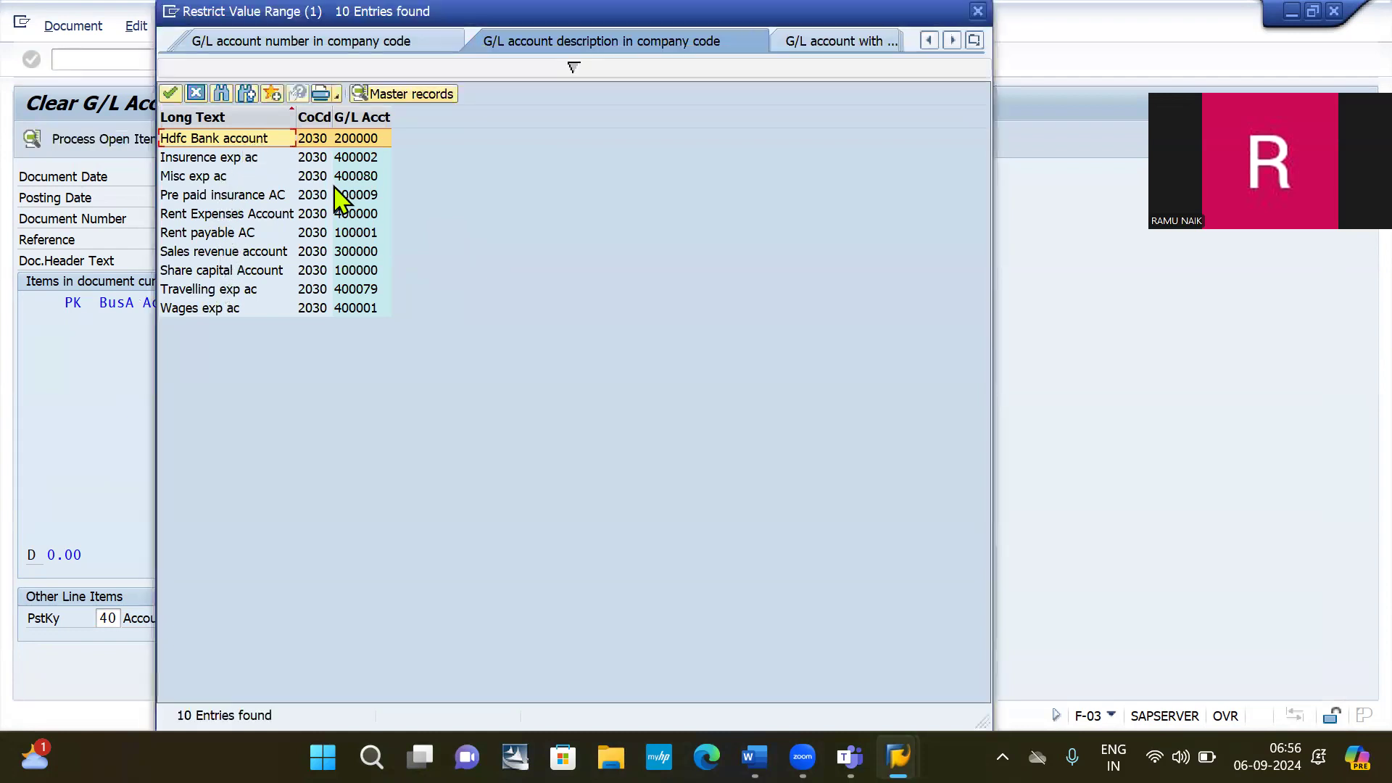
pyautogui.click(224, 157)
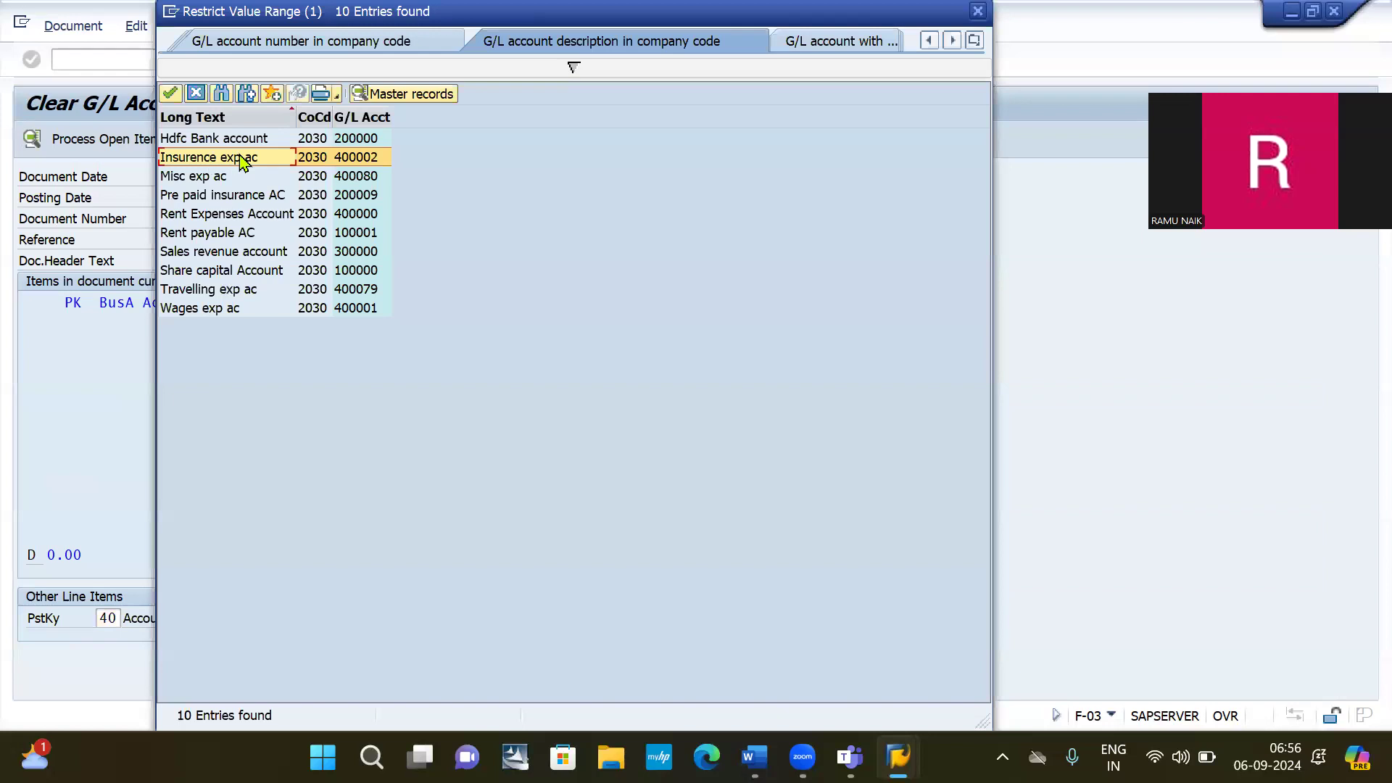
pyautogui.doubleClick(243, 159)
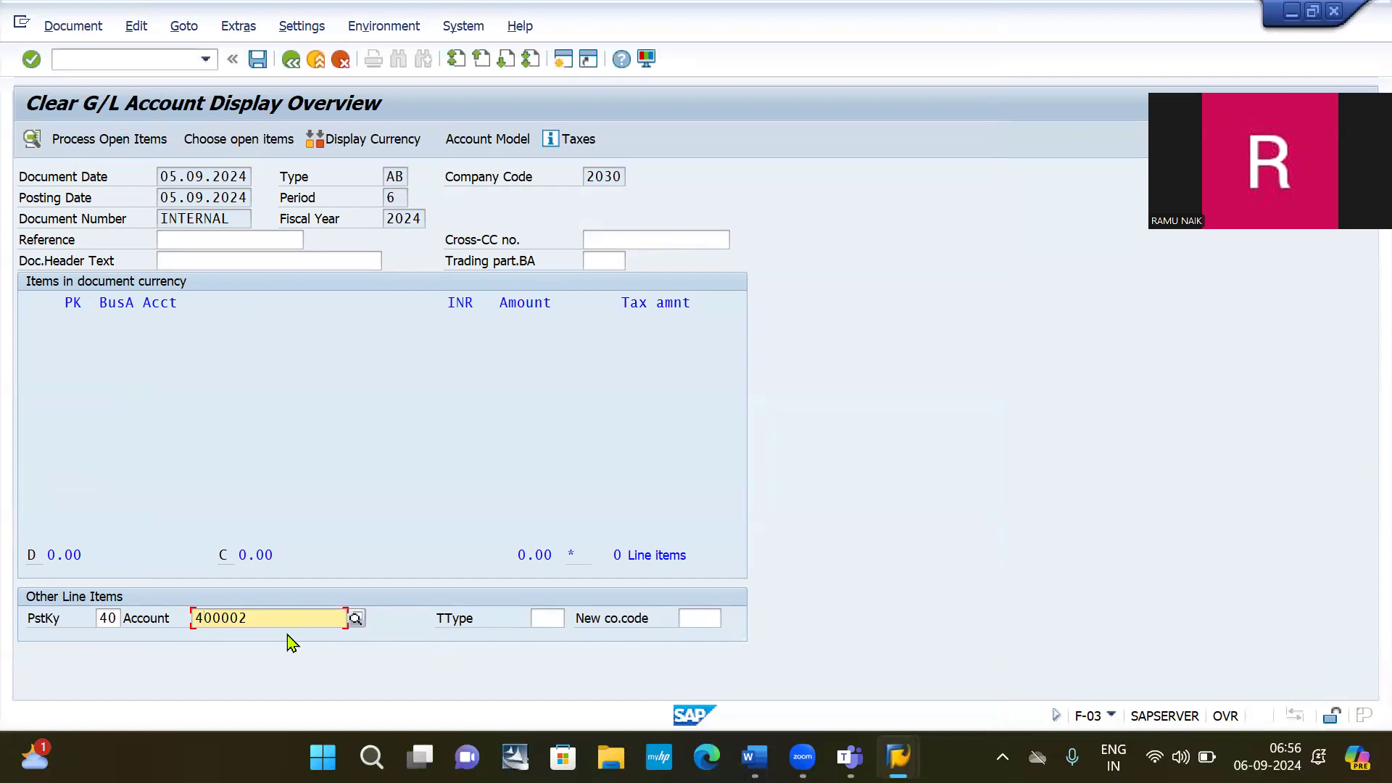
pyautogui.press('Return')
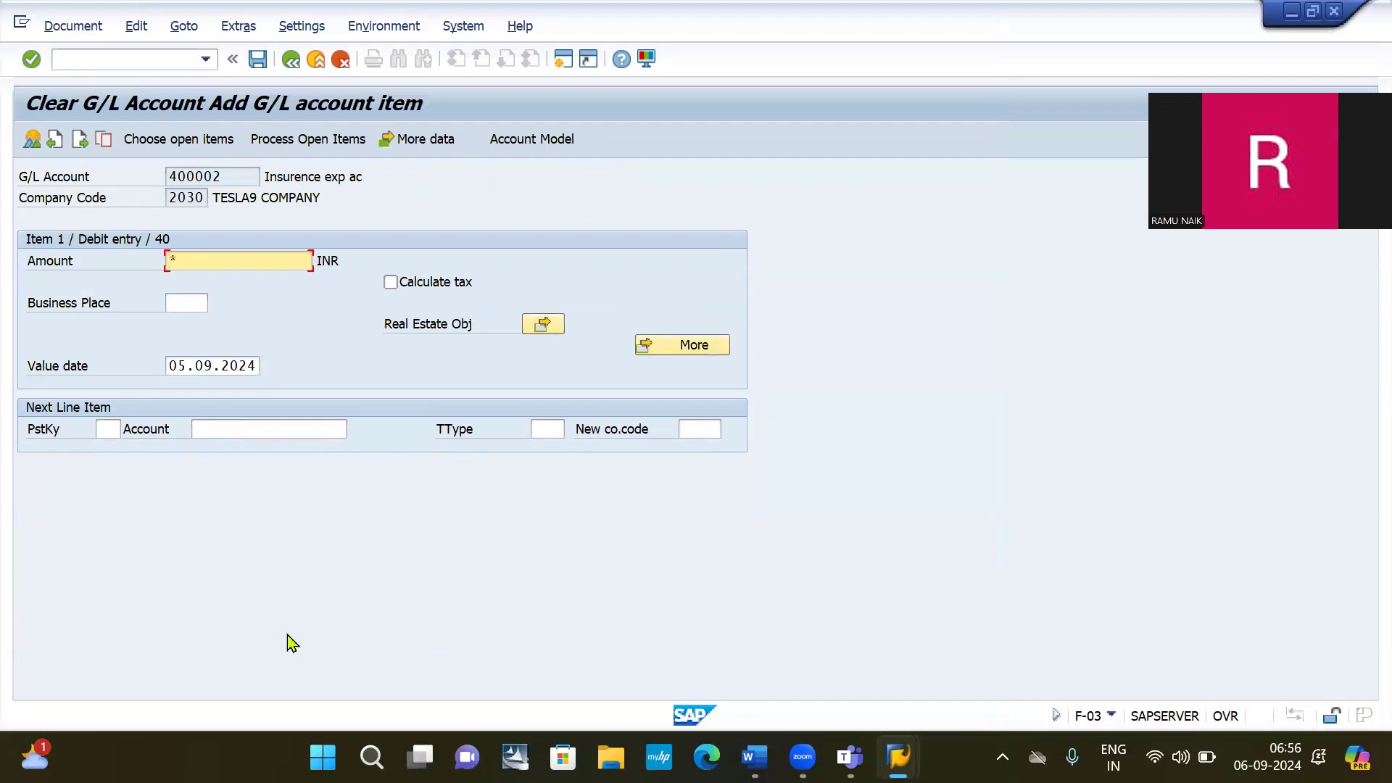
# Fill the amount with the 20,000.00 open balance, simulate, and post as document 20000.
pyautogui.write('*')
pyautogui.press('Return')
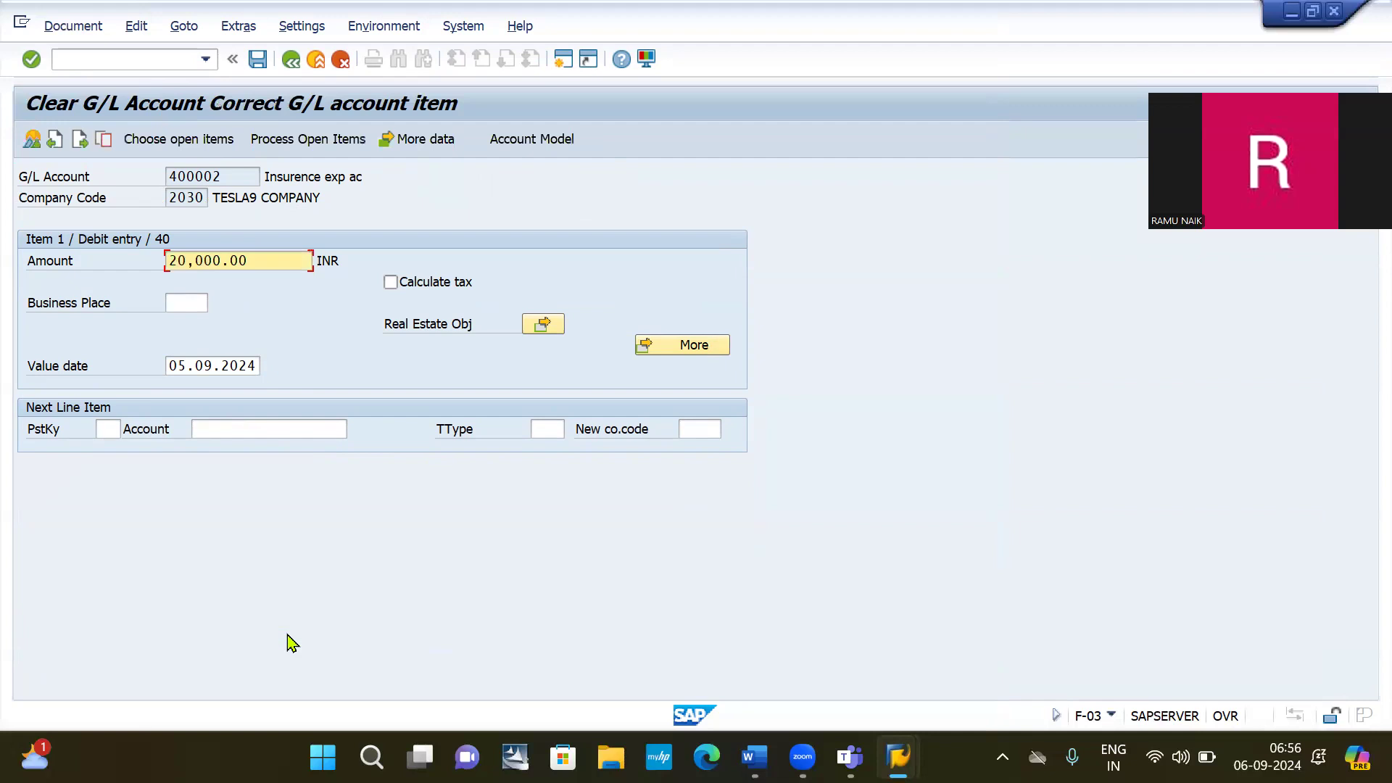
pyautogui.click(69, 28)
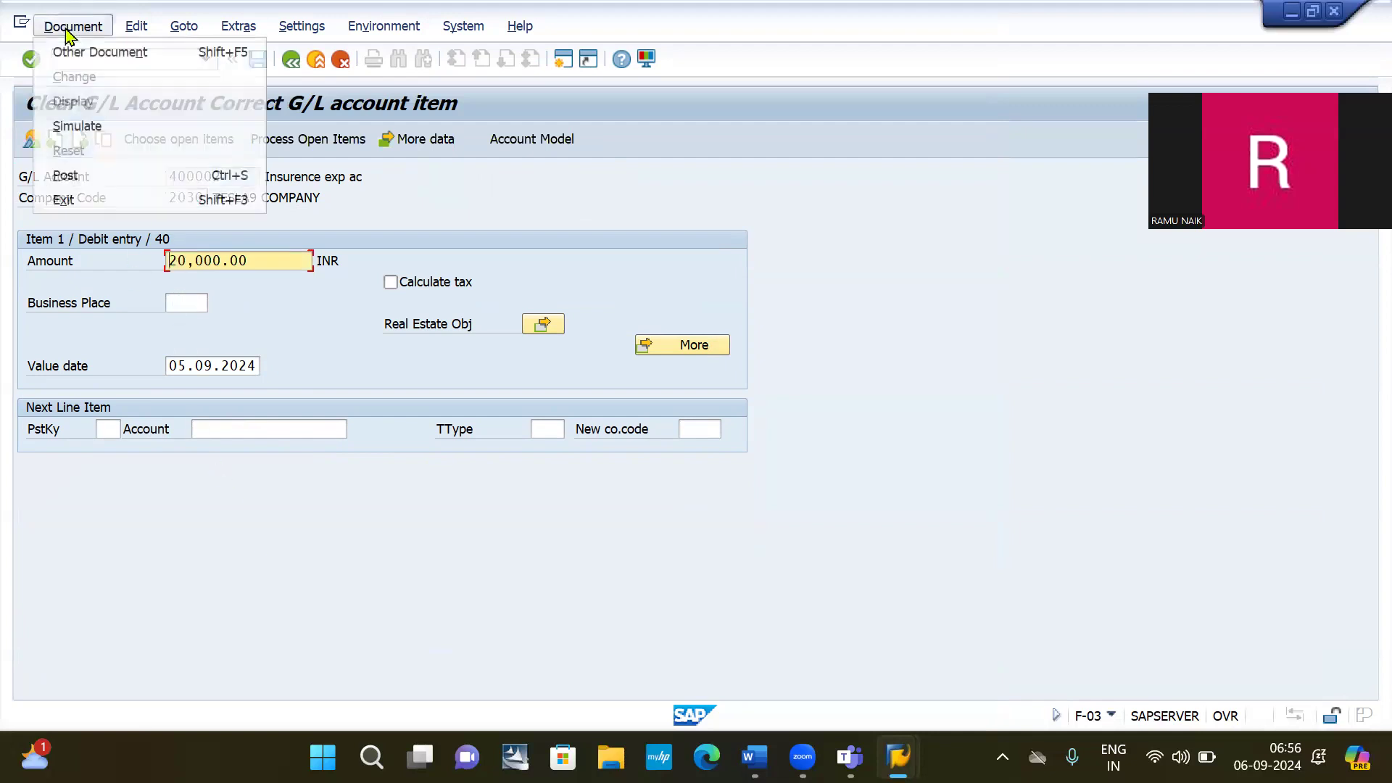
pyautogui.click(67, 127)
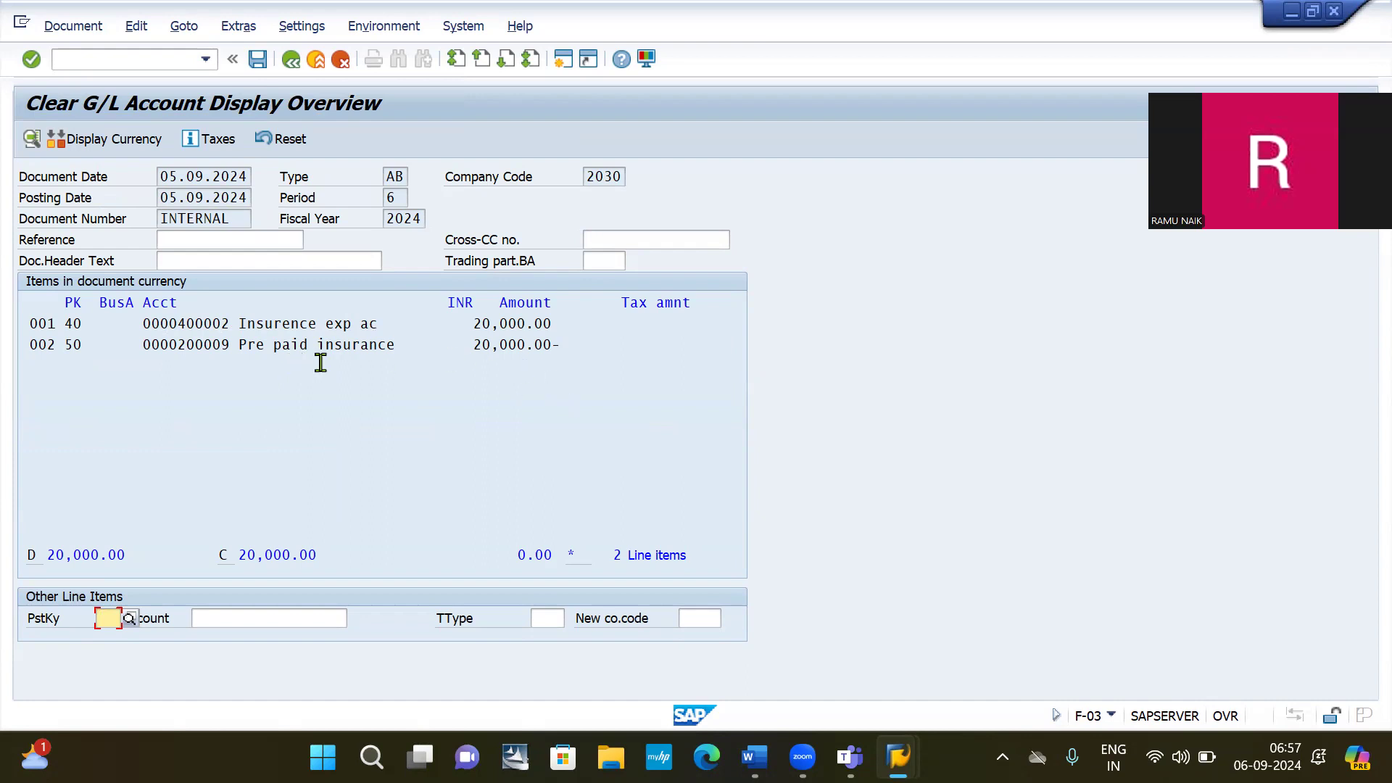
pyautogui.click(259, 64)
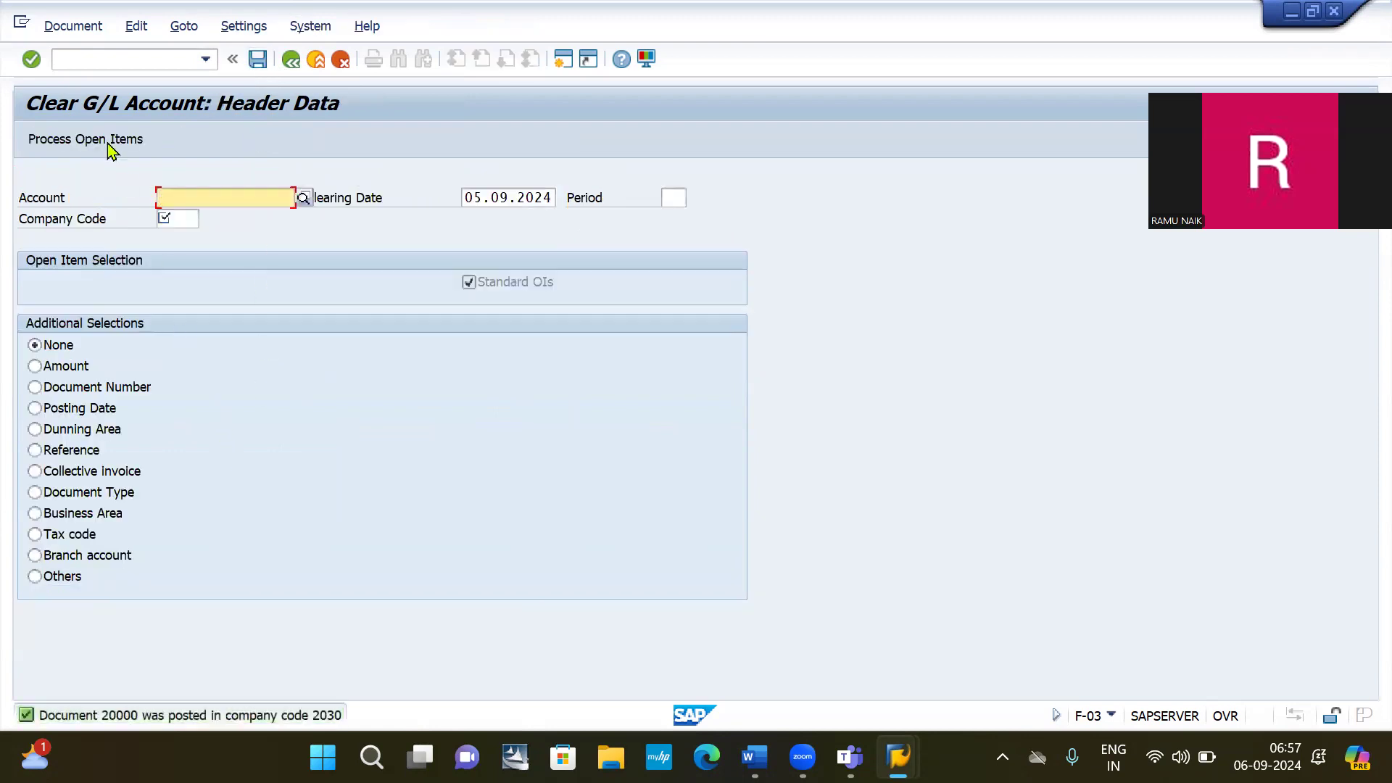
# Display document 20000 in FB03, showing the 20,000.00 debit to 400002 and credit to 200009.
pyautogui.click(95, 58)
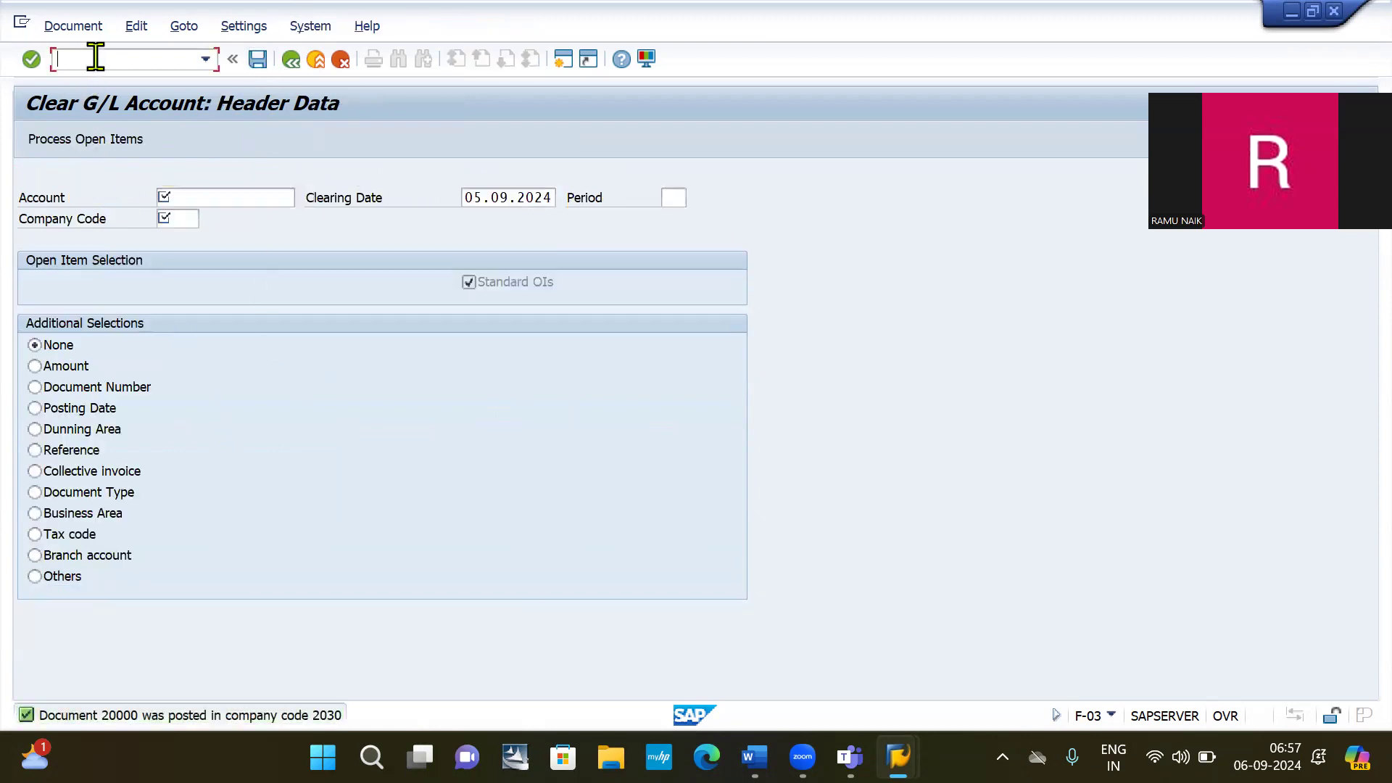
pyautogui.write('/NFB03')
pyautogui.press('Return')
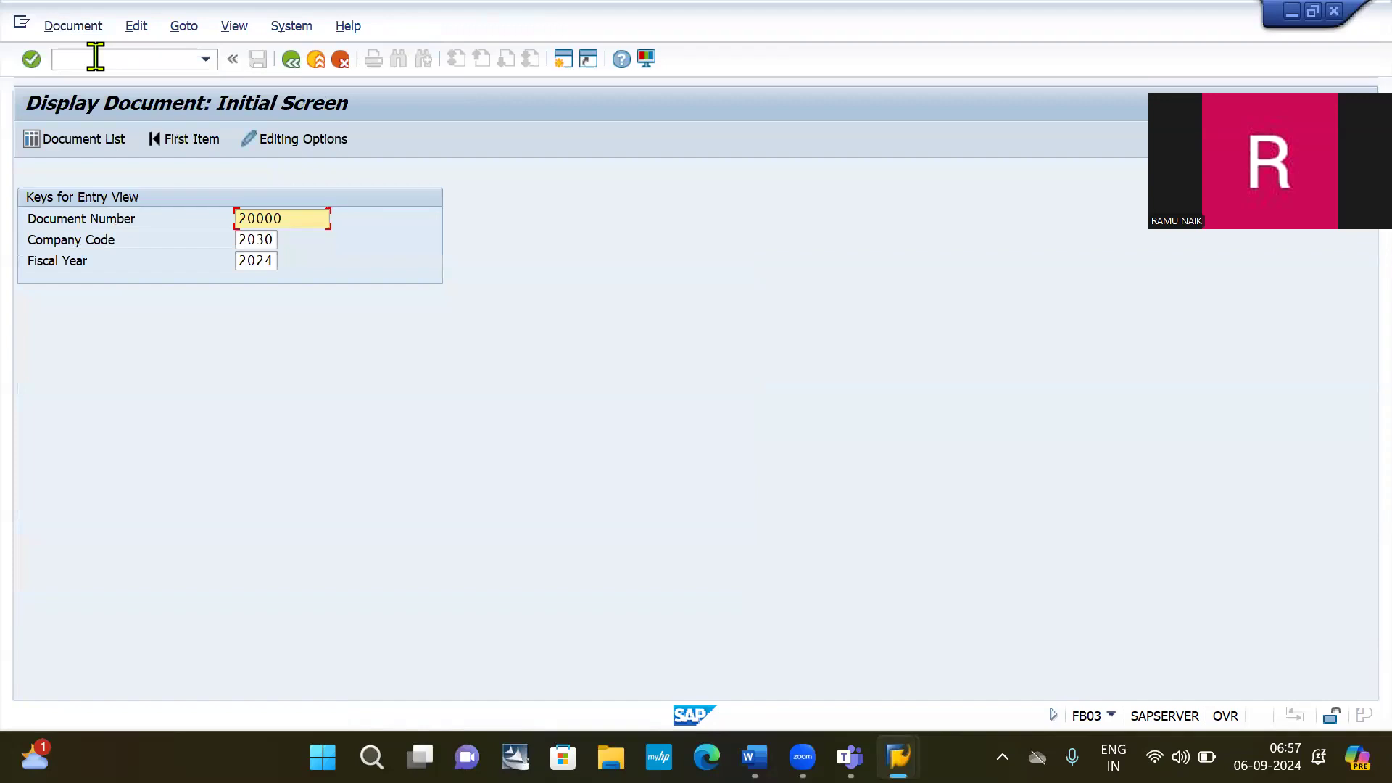
pyautogui.press('Return')
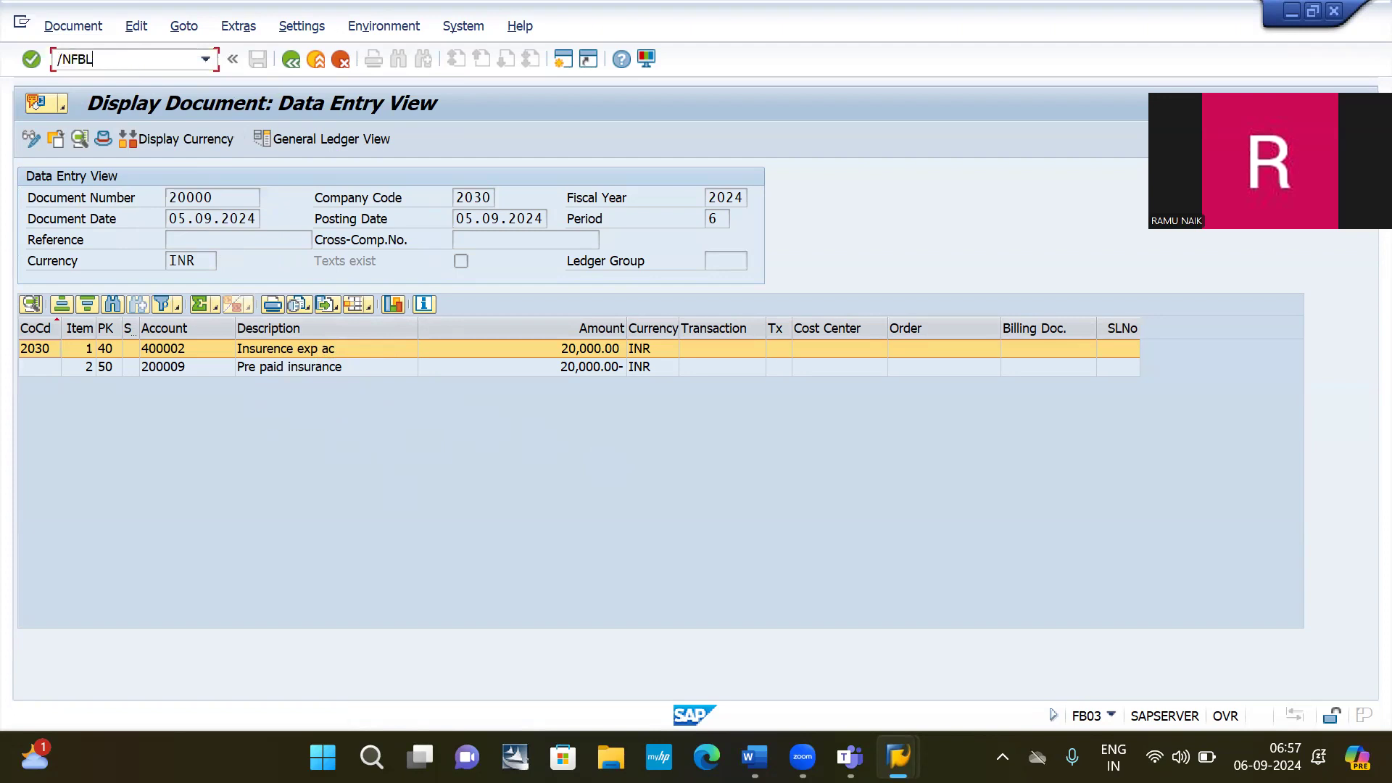
# List all items of account 200009 in FBL3N, both cleared by document 20000, then switch to Teams.
pyautogui.press('Return')
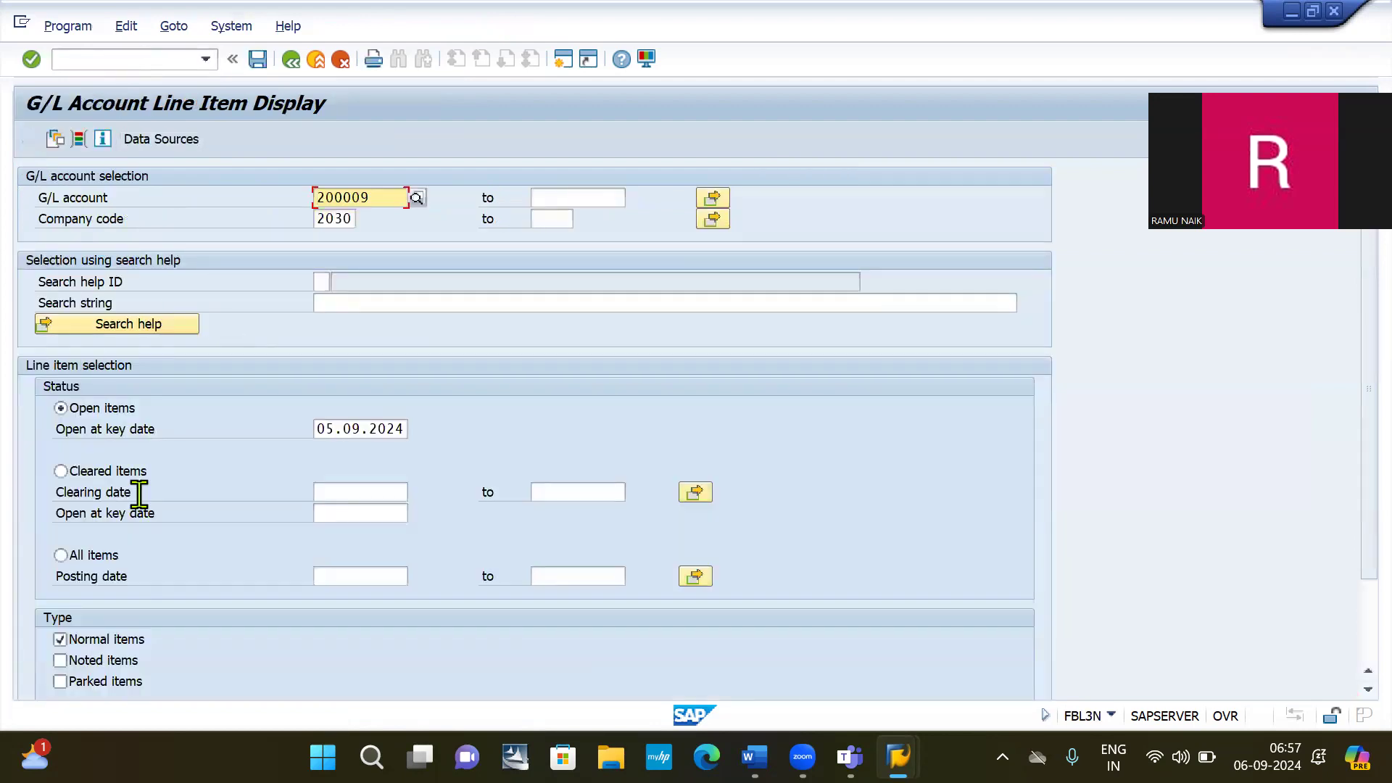
pyautogui.click(82, 559)
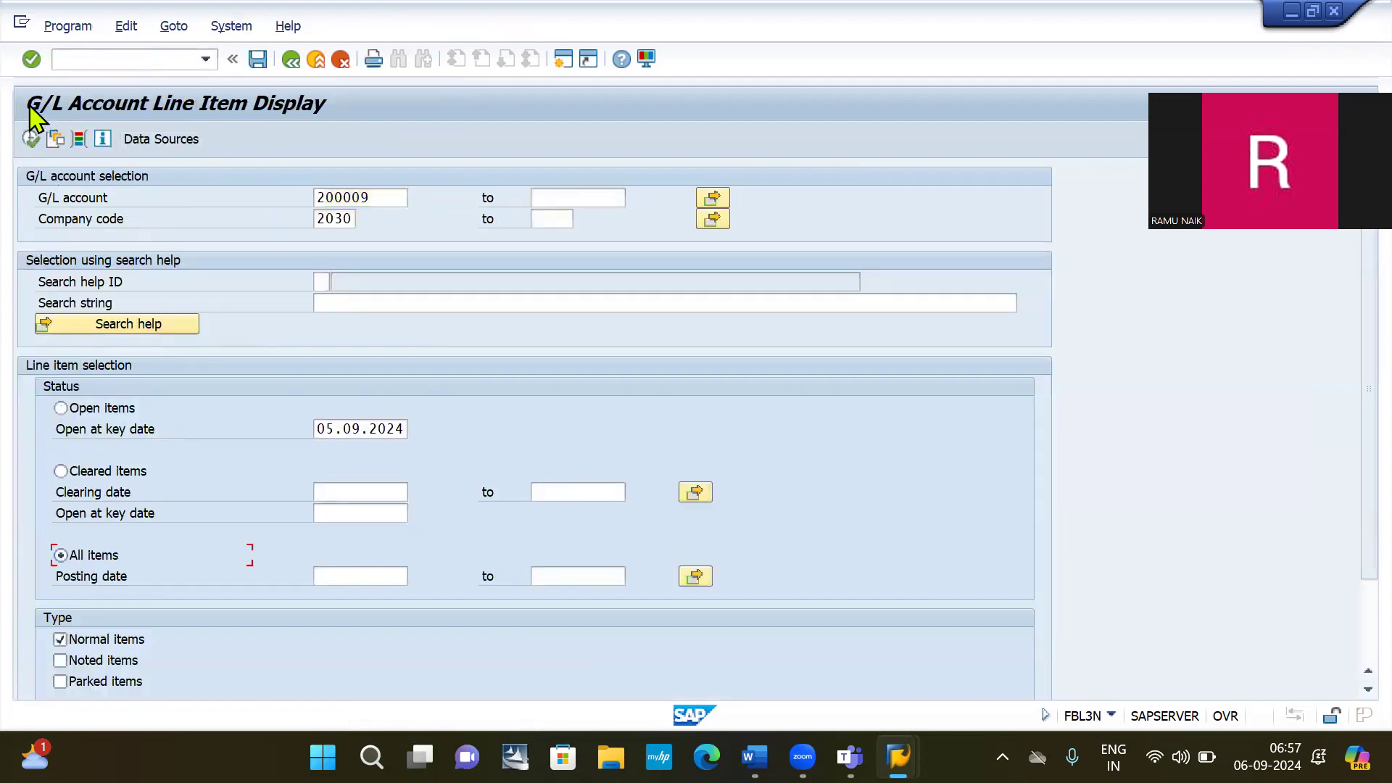
pyautogui.click(30, 142)
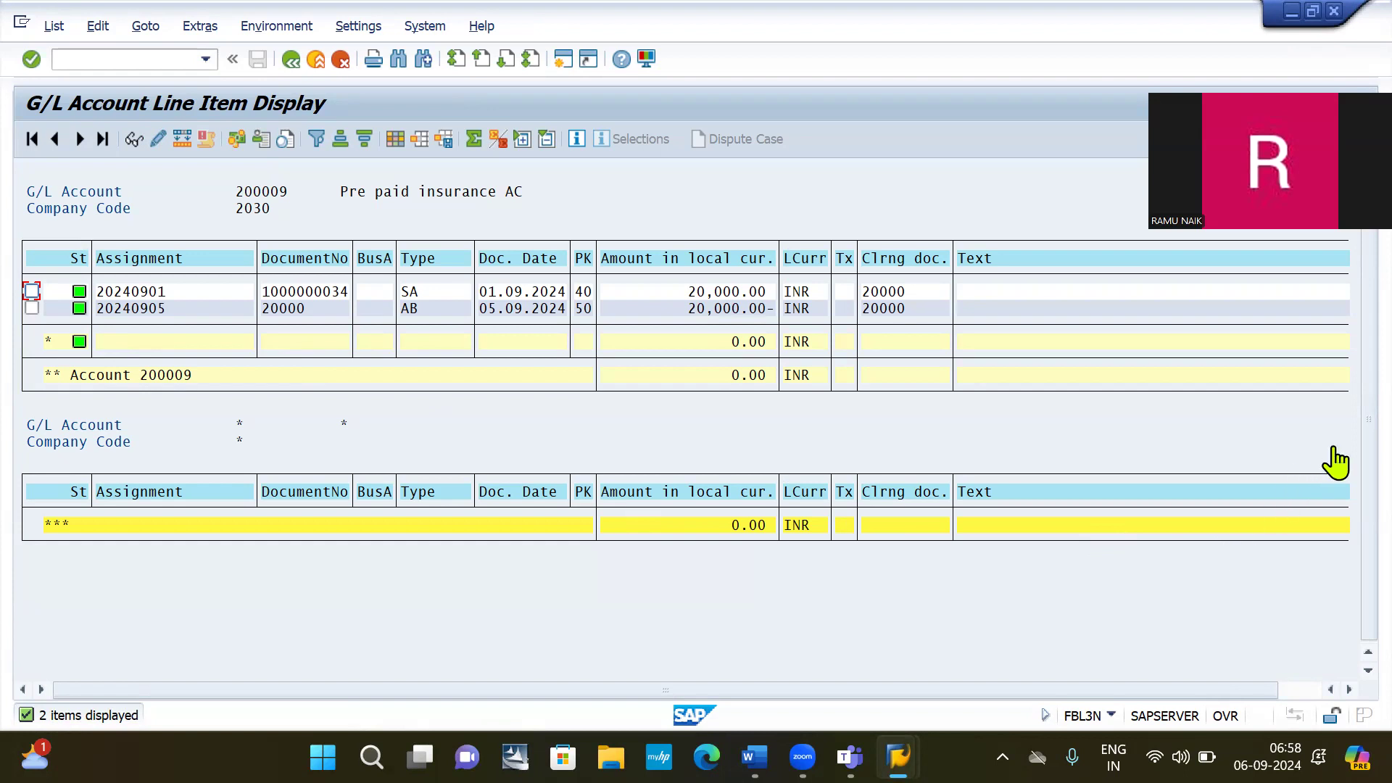
pyautogui.hotkey('alt', 'Tab')
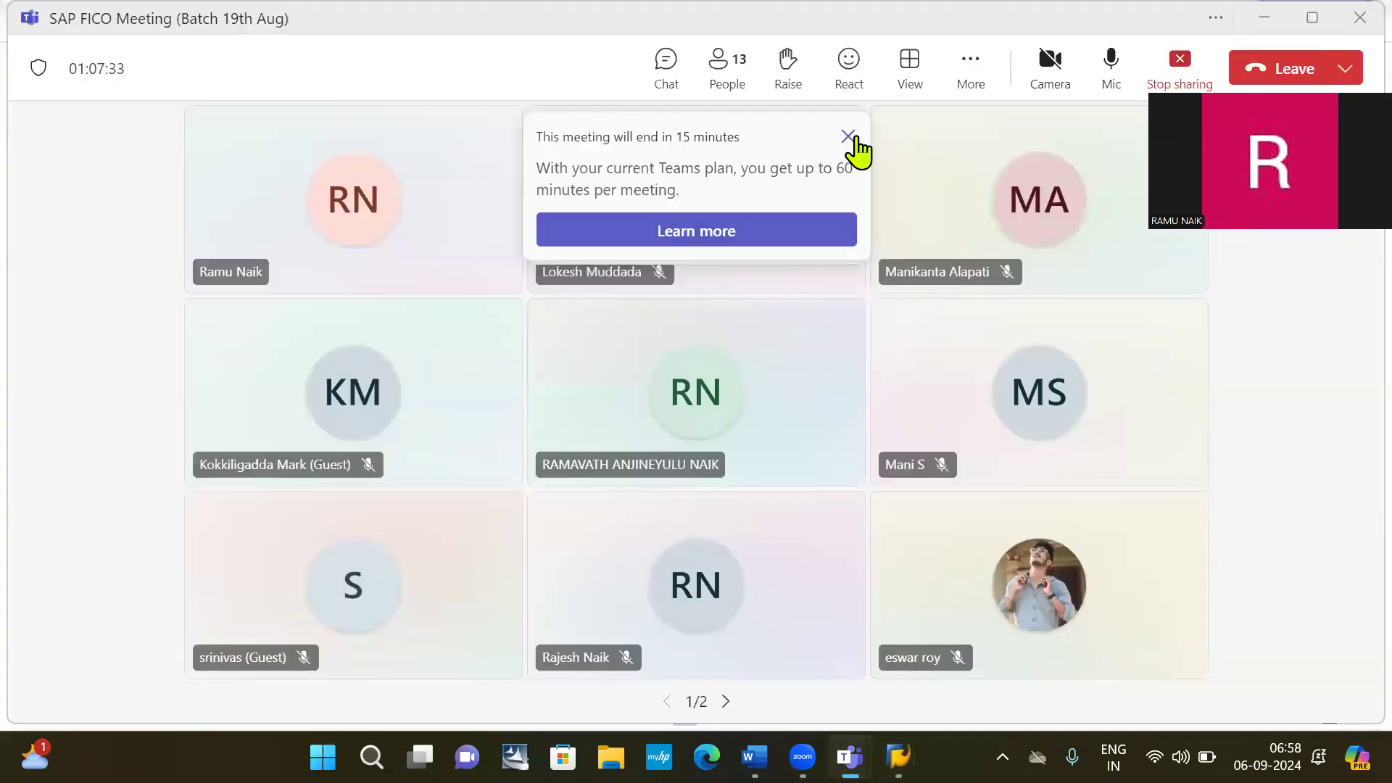
# Dismiss the two meeting notices, stop screen sharing, and leave the Teams meeting.
pyautogui.click(847, 137)
pyautogui.click(848, 138)
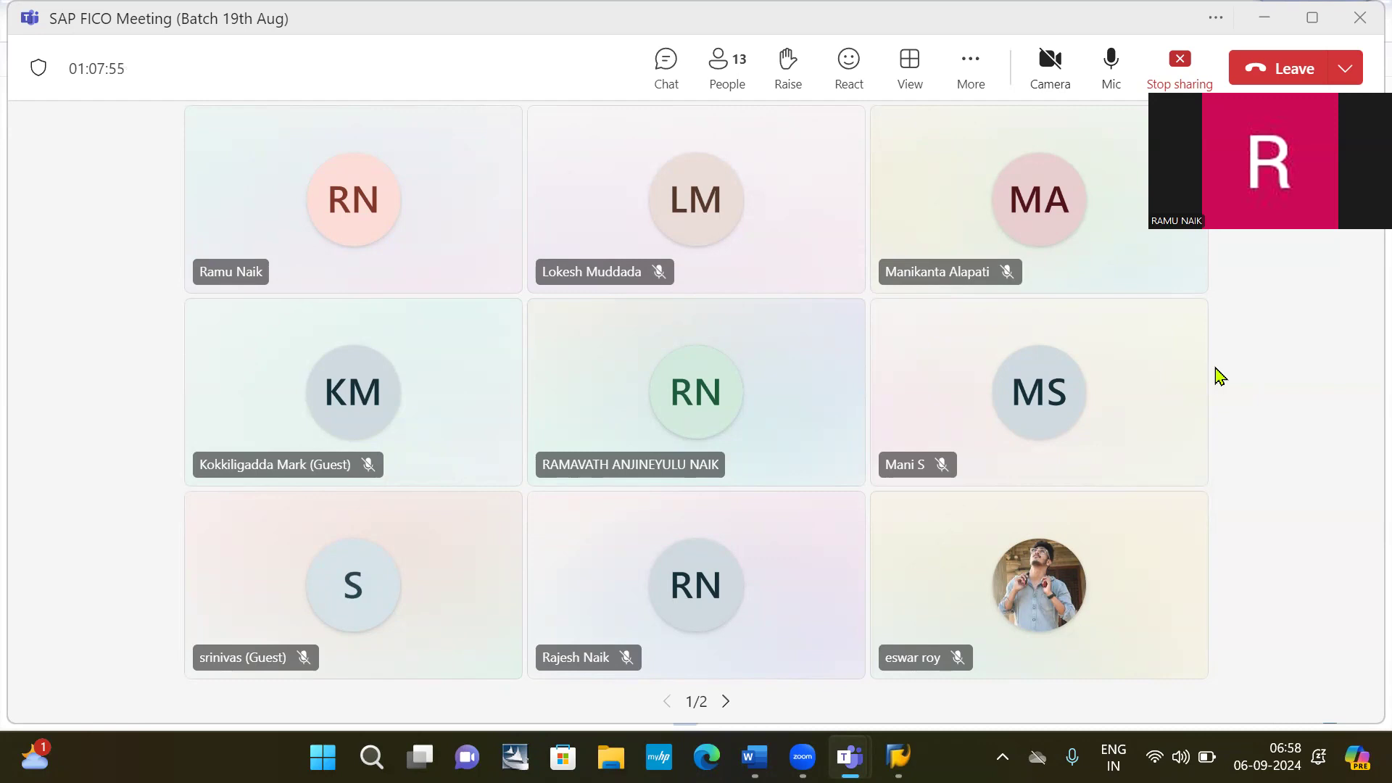
pyautogui.click(1174, 71)
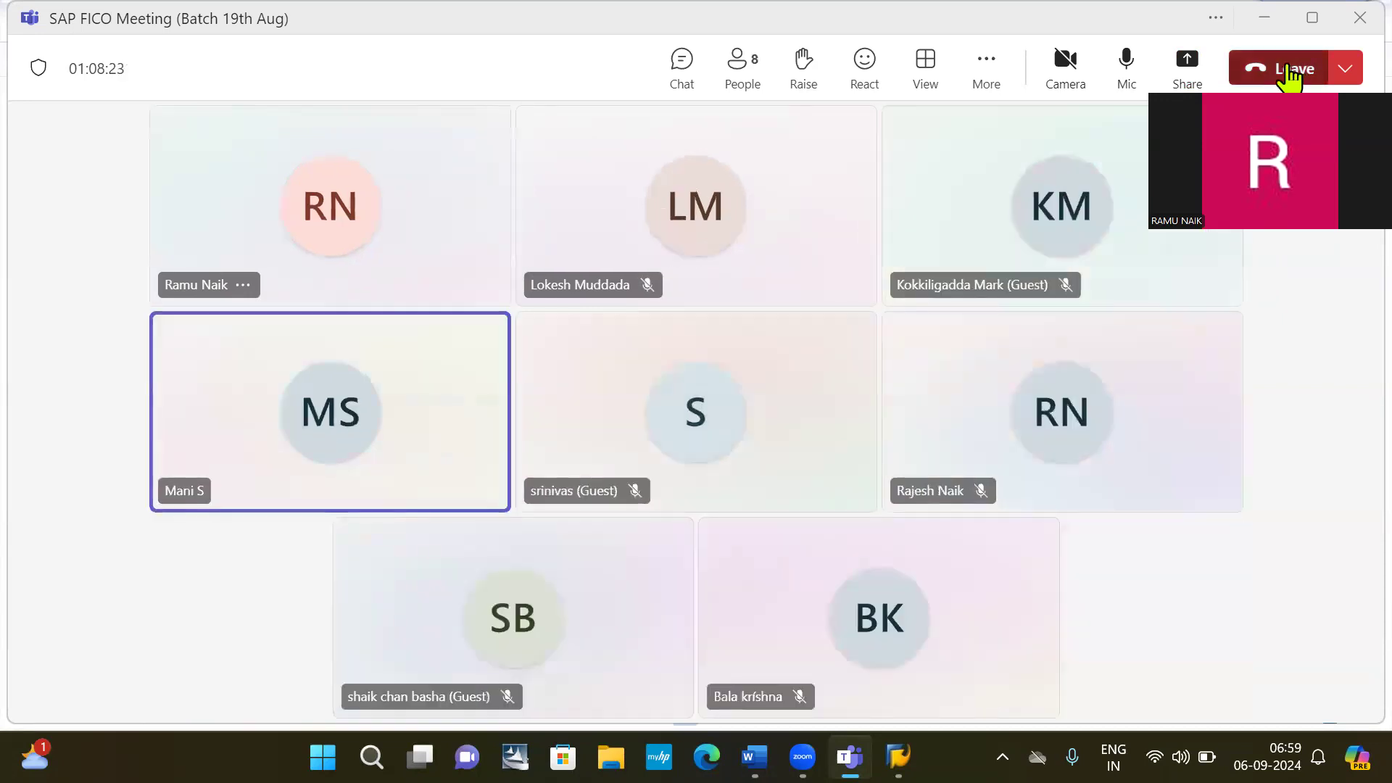
pyautogui.click(1289, 71)
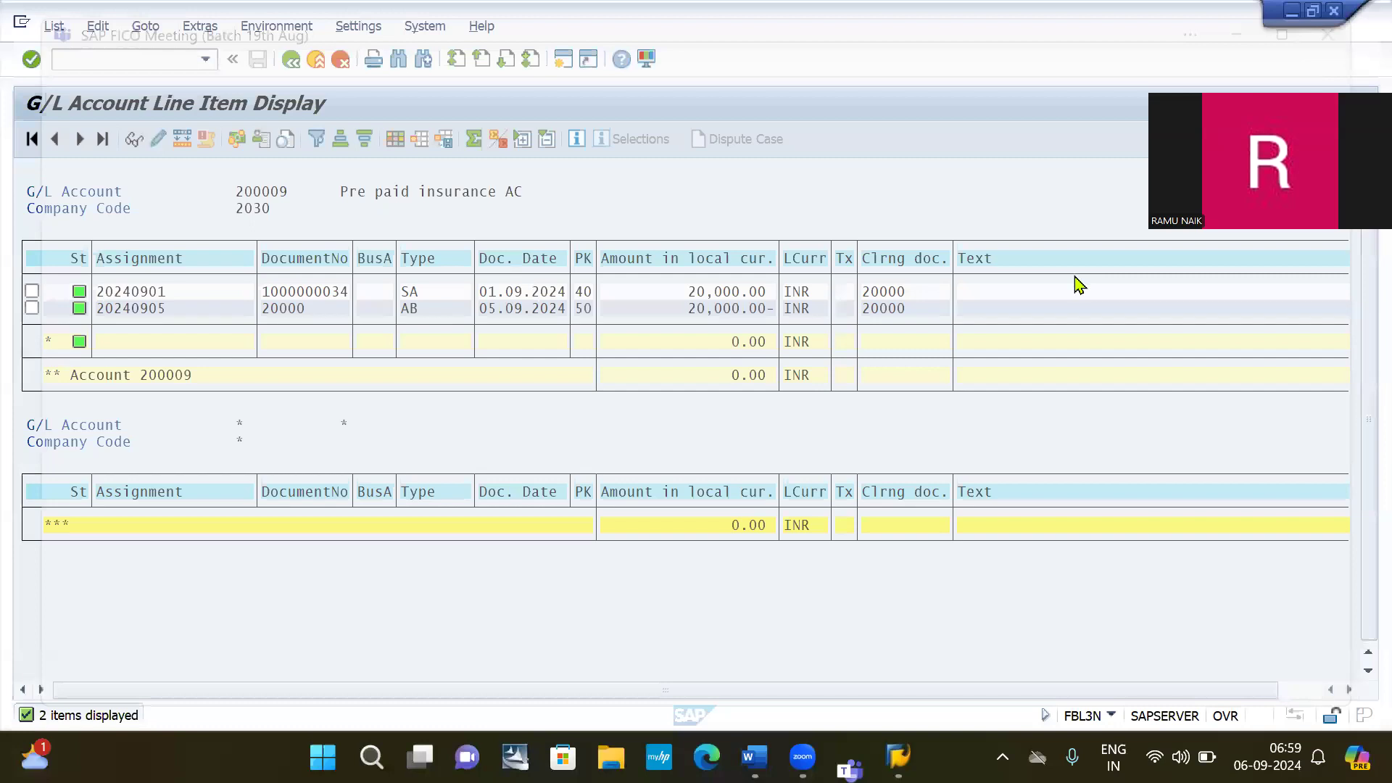